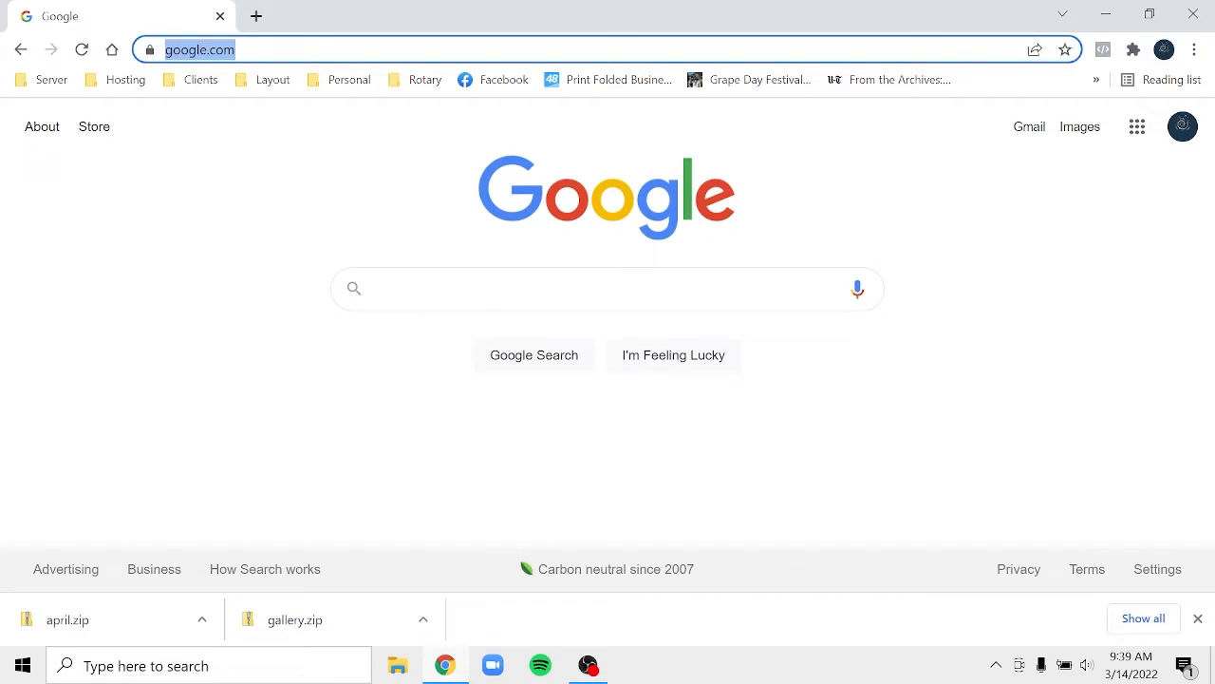
- Load elcaminoquilters.com in Chrome from the address-bar autocomplete for 'el'
type("elcaminoquilters")
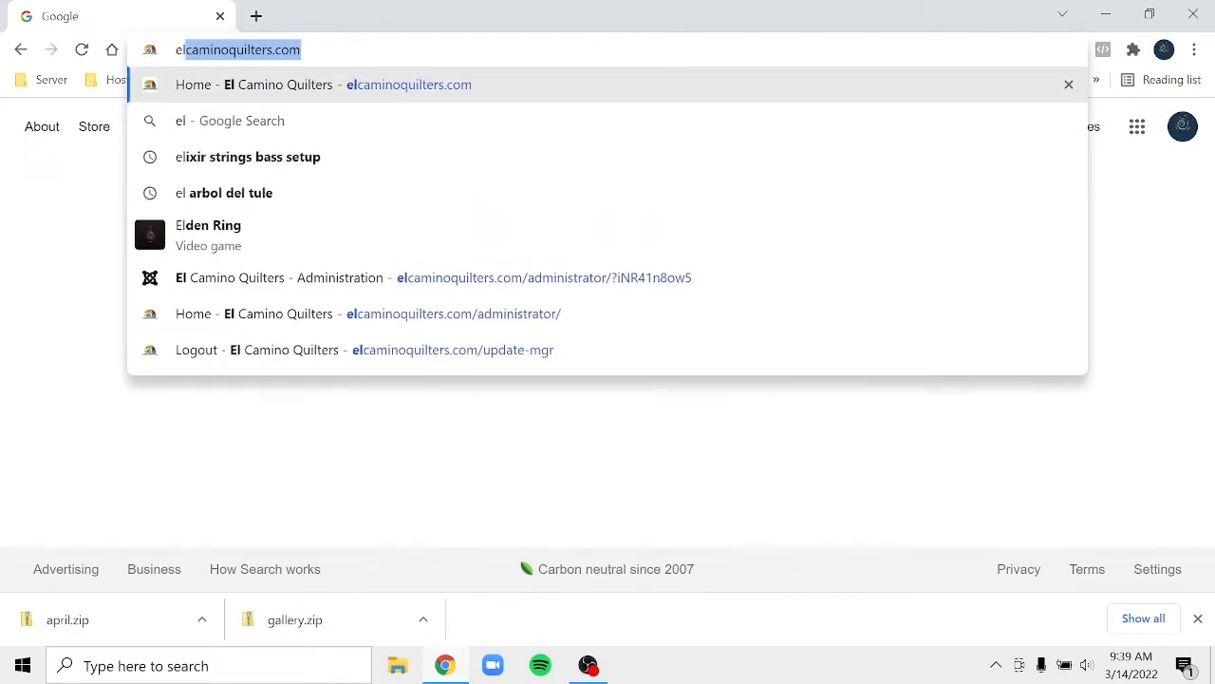
key("Return")
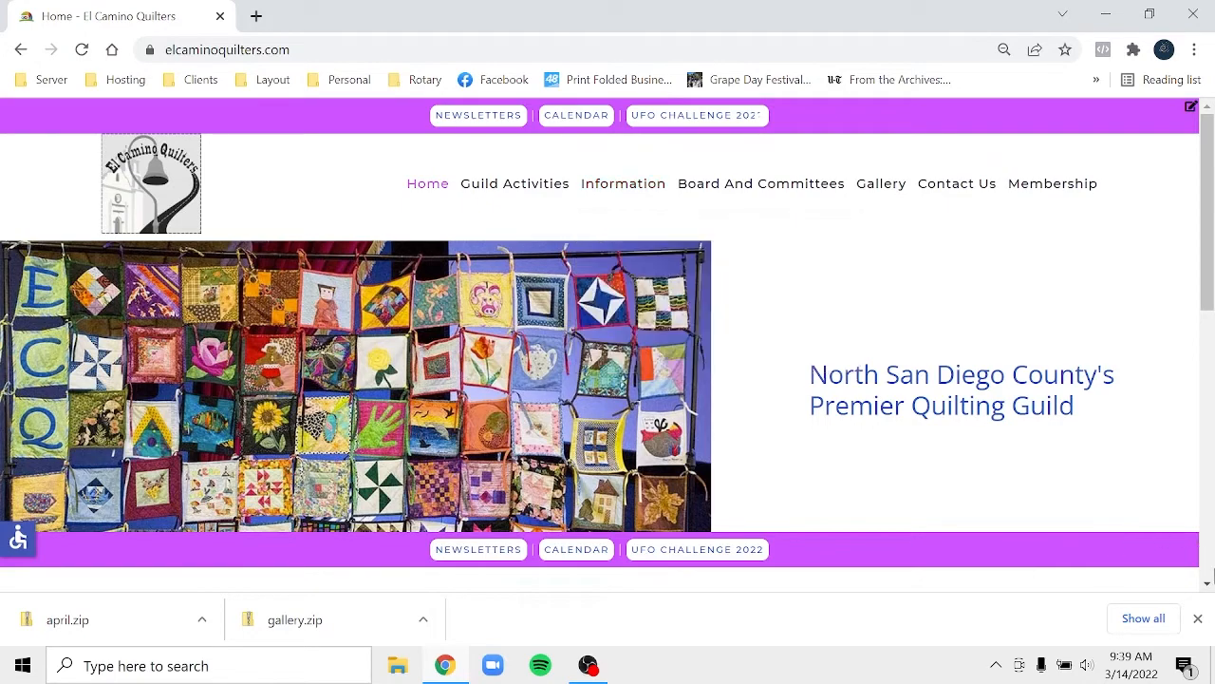
- Go to the Membership page from the top navigation and log out in its login module
scroll(1210, 569, "down", 7)
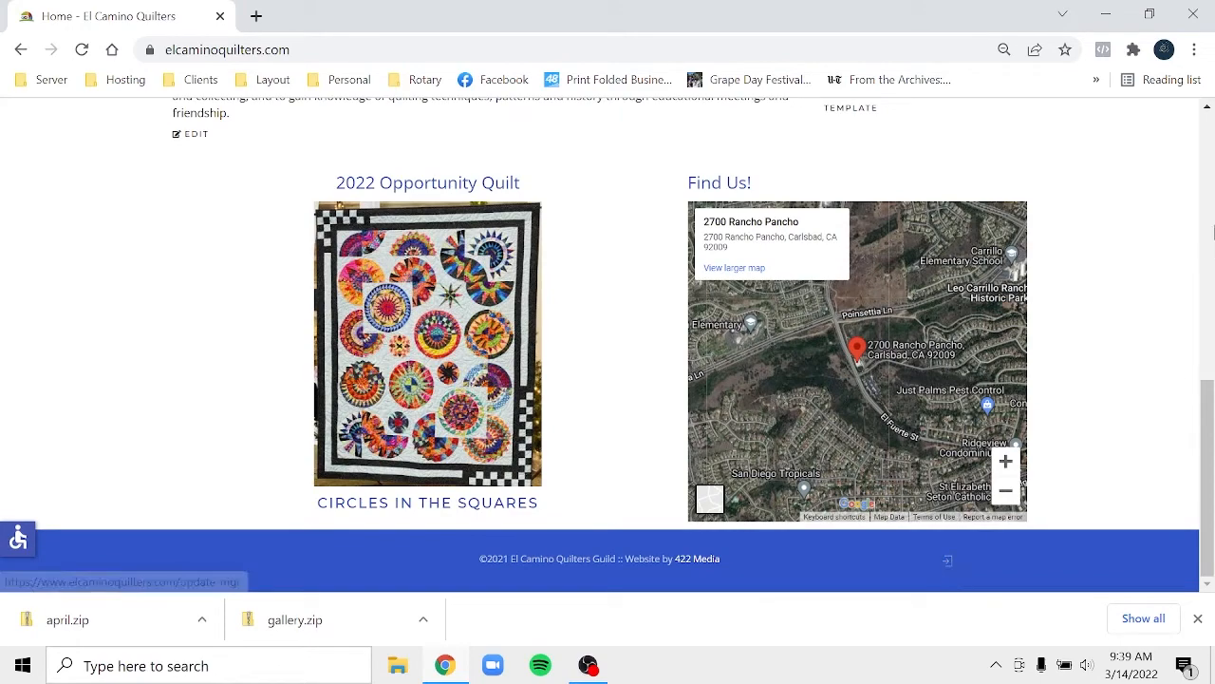
left_click(1211, 138)
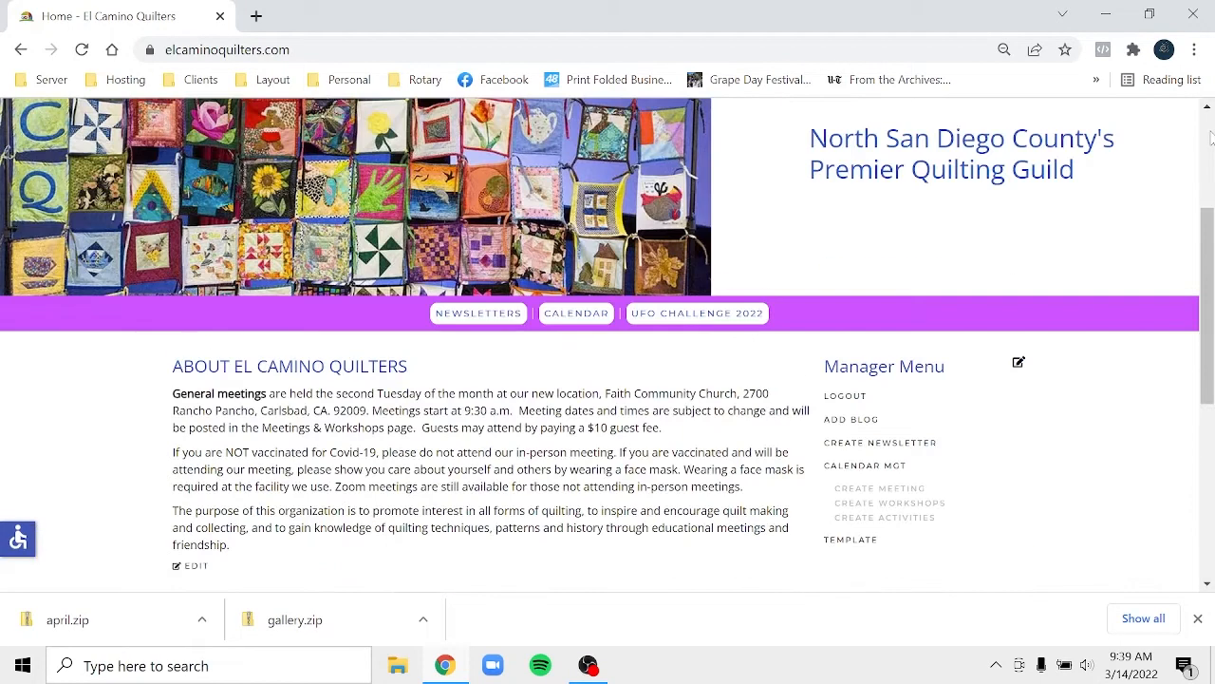
left_click(1210, 138)
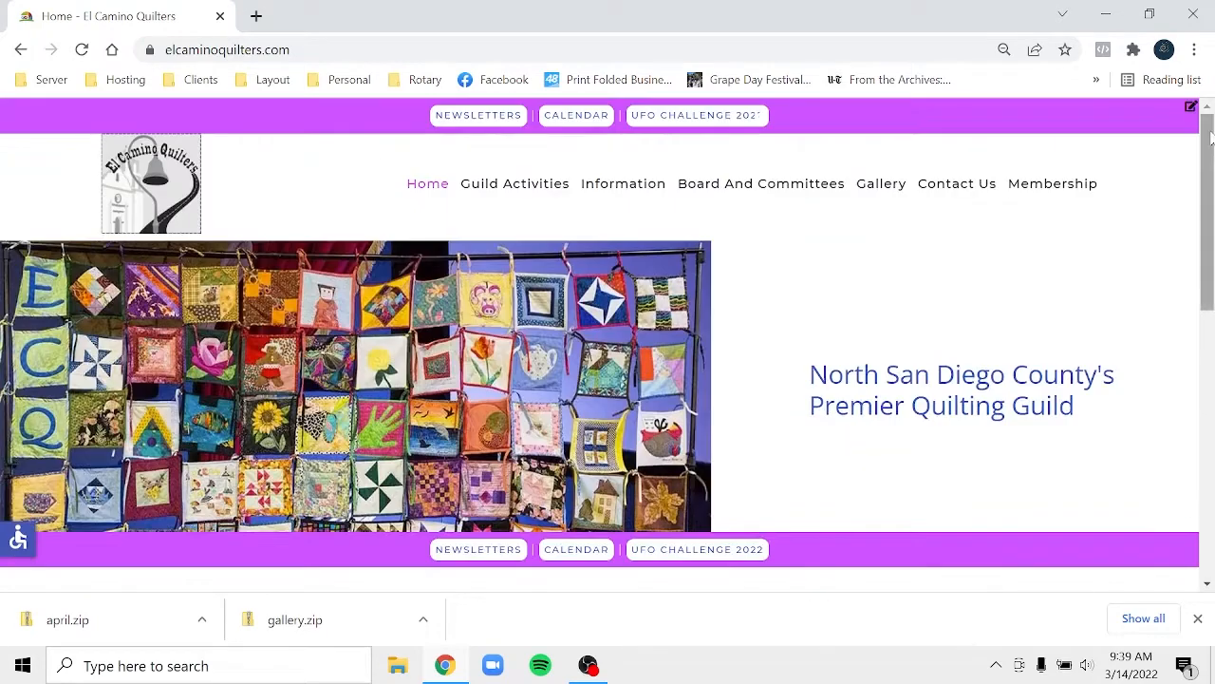
left_click(1084, 182)
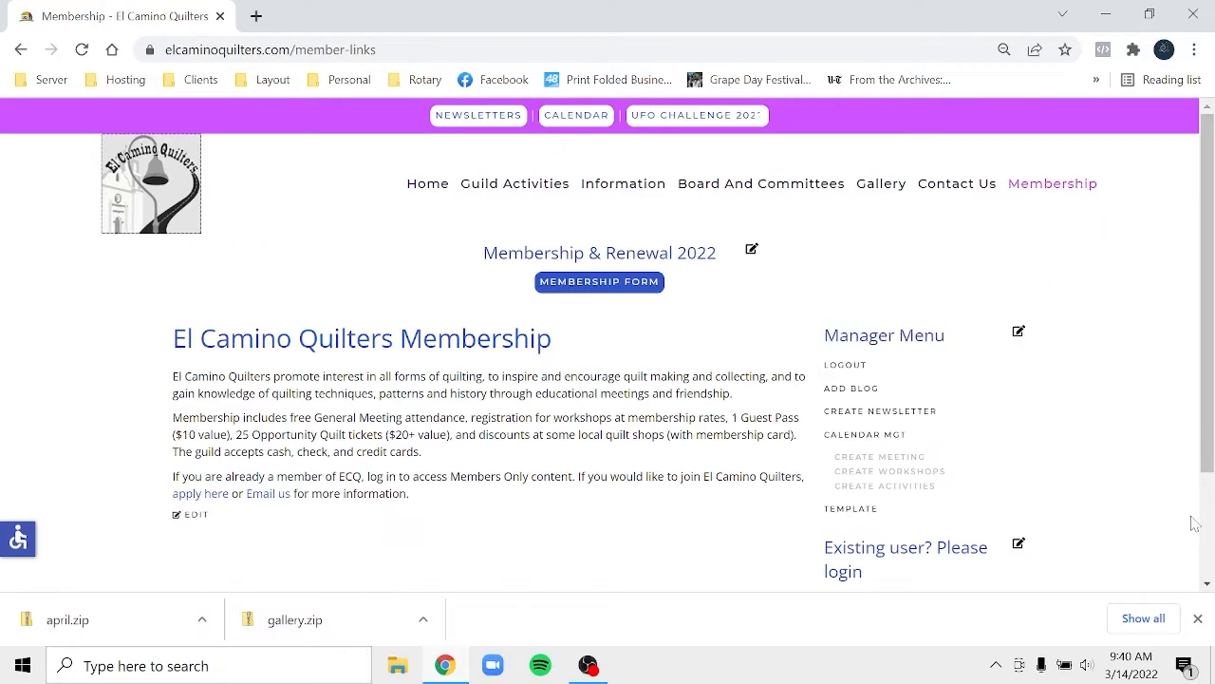
scroll(1211, 548, "down", 3)
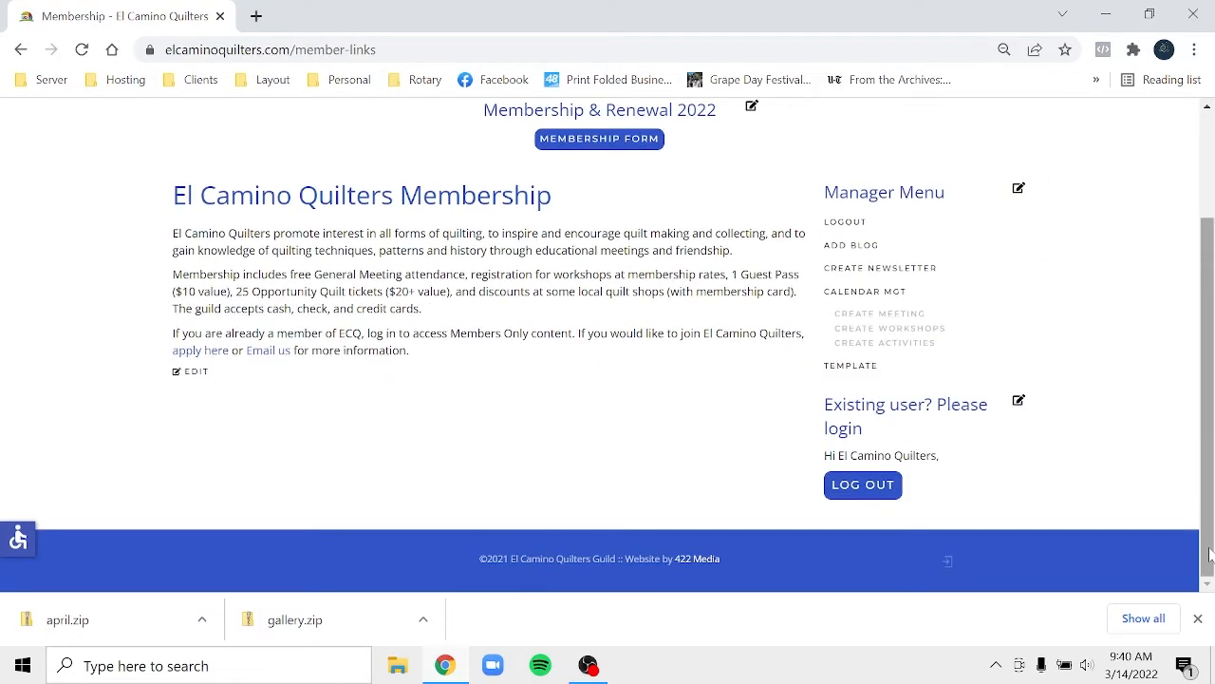
left_click(862, 489)
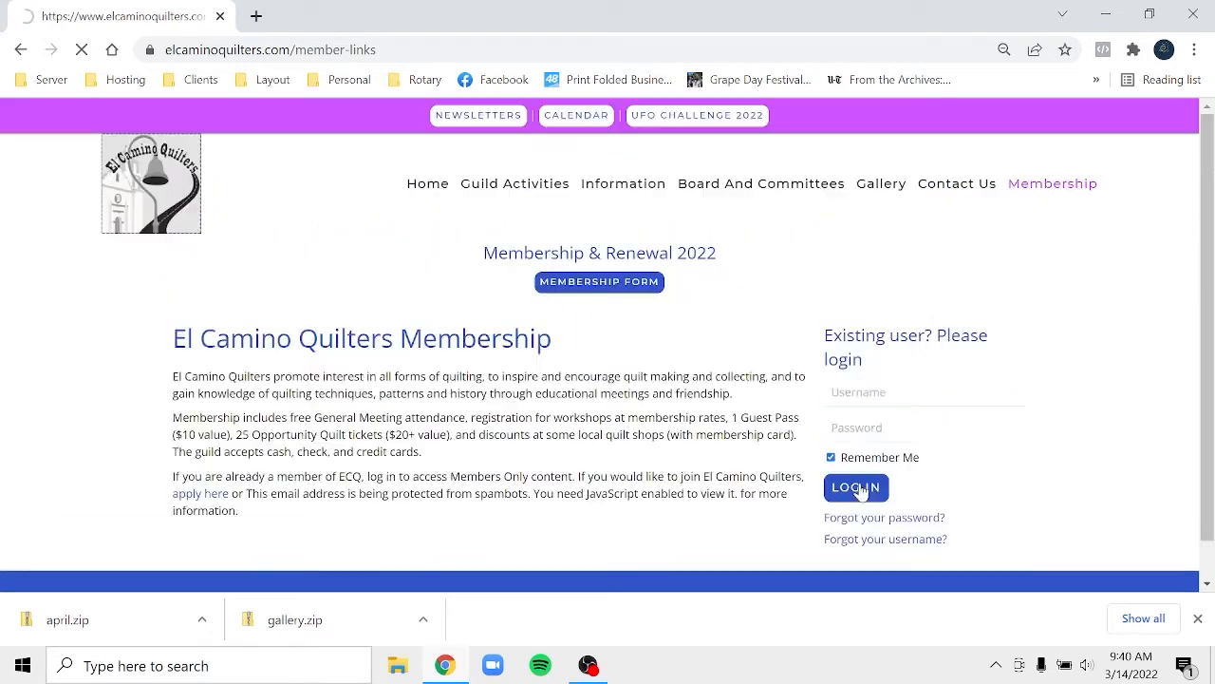
- Dismiss the downloads bar and log in with a different saved manager account
left_click(1197, 618)
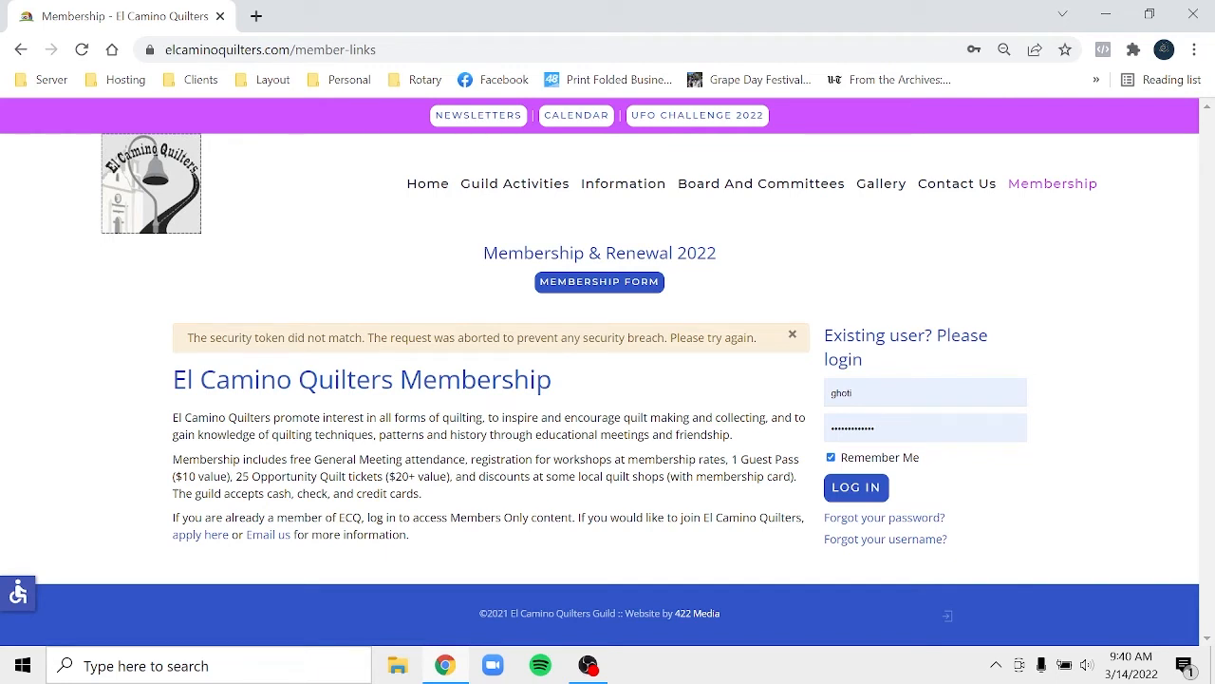
double_click(872, 392)
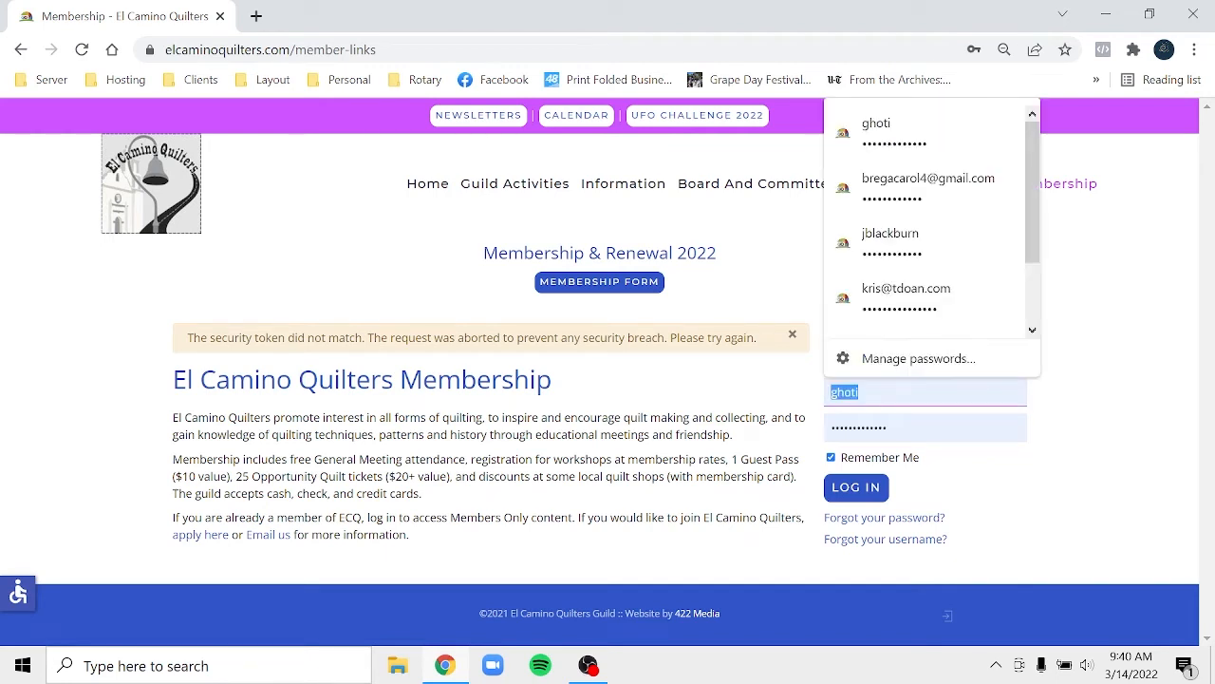
left_click(903, 233)
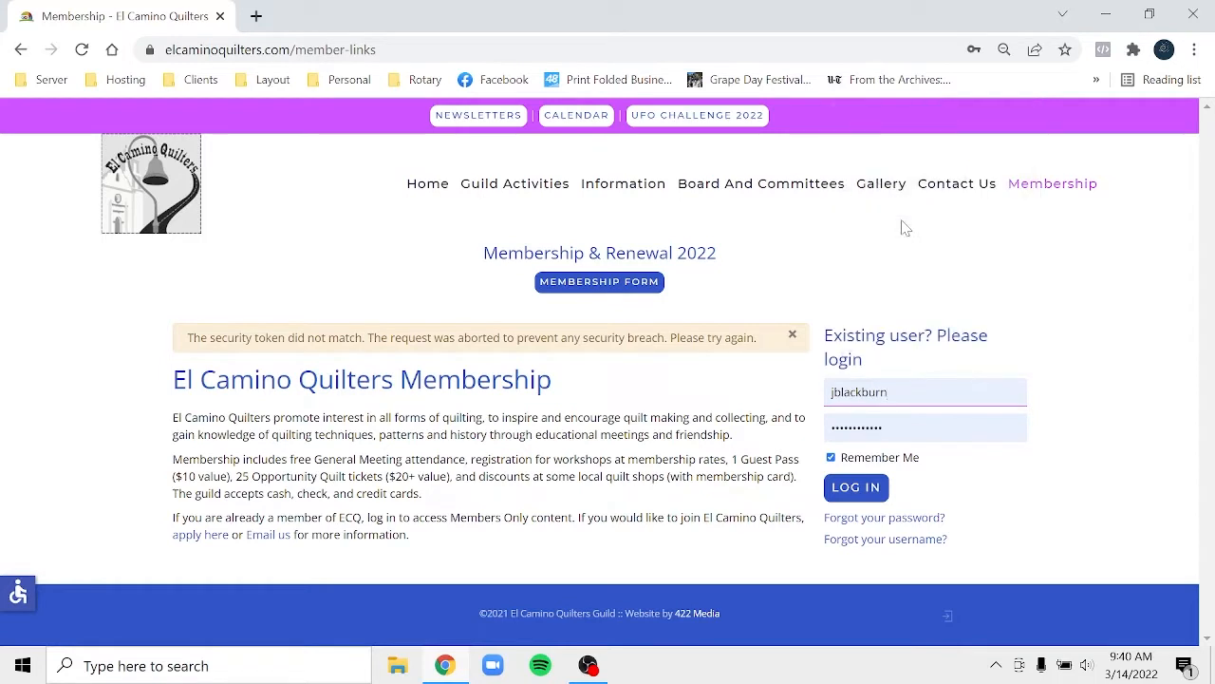
key("Tab")
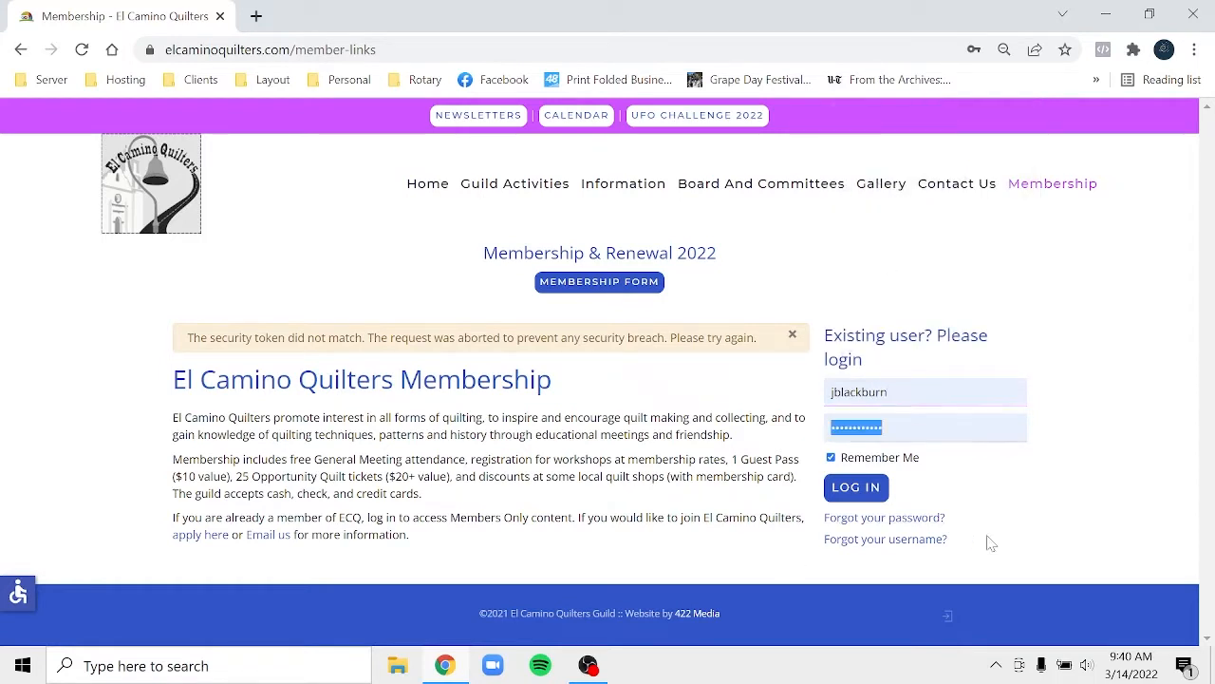
left_click(874, 491)
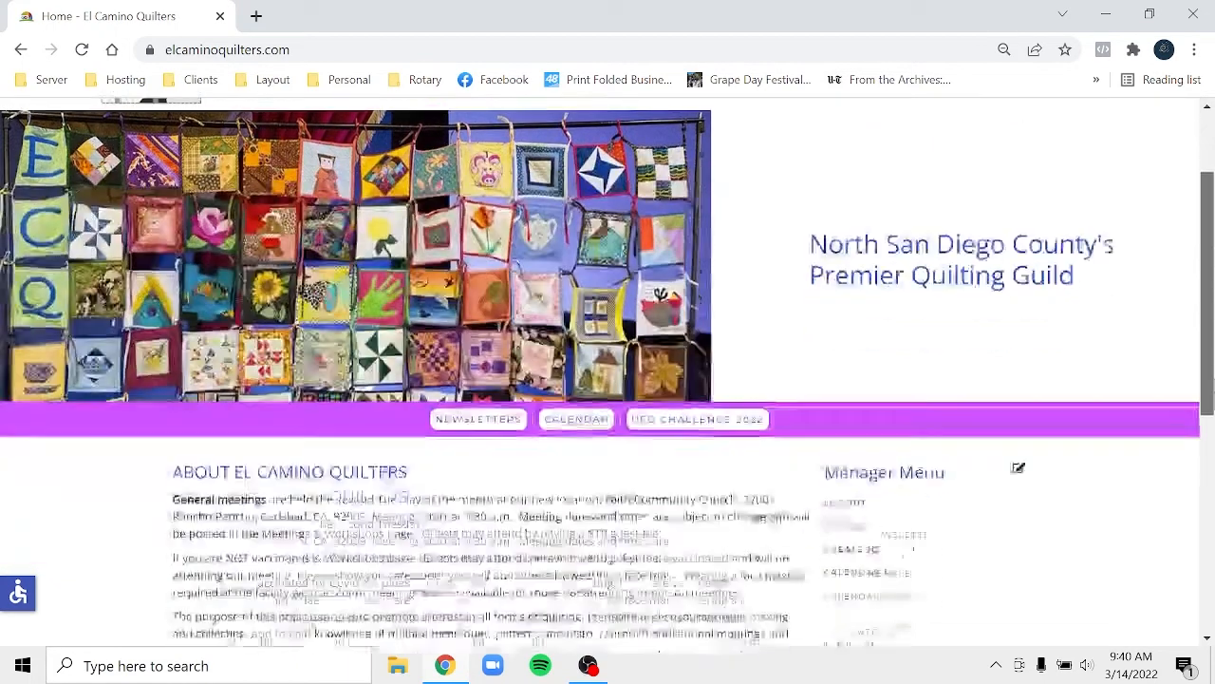
- Scroll to the Manager Menu on the home page and choose ADD BLOG
left_click_drag(1207, 342, 1207, 465)
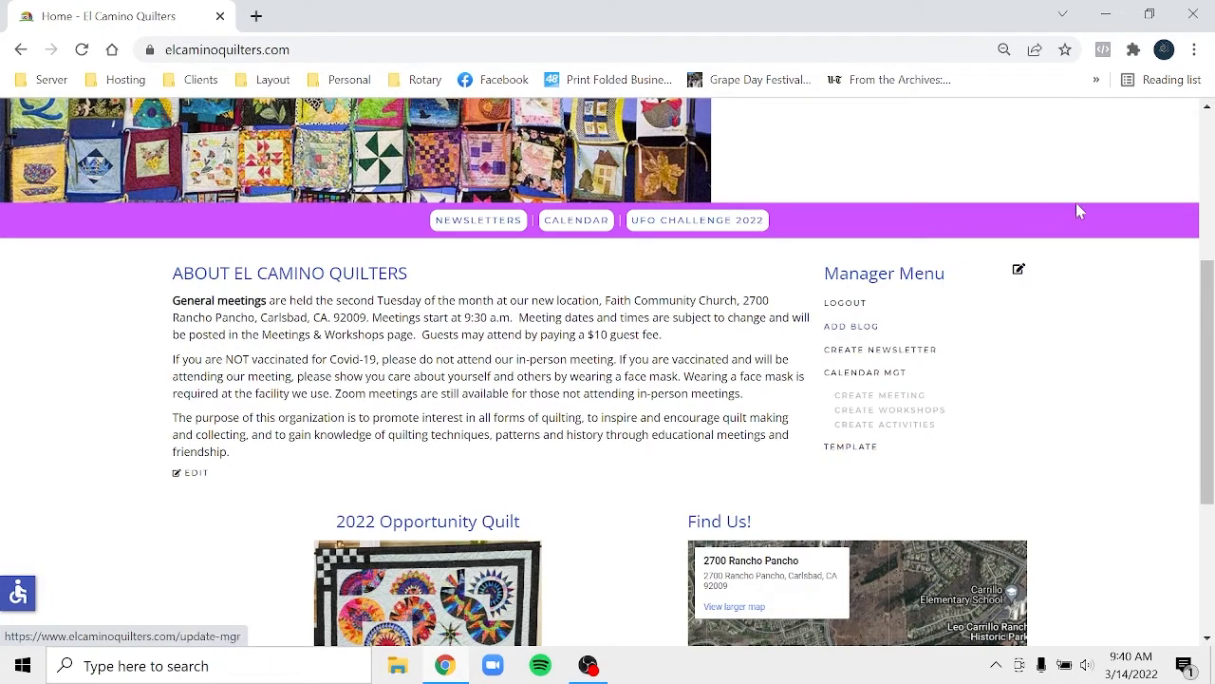
scroll(1211, 152, "up", 1)
scroll(1212, 152, "up", 3)
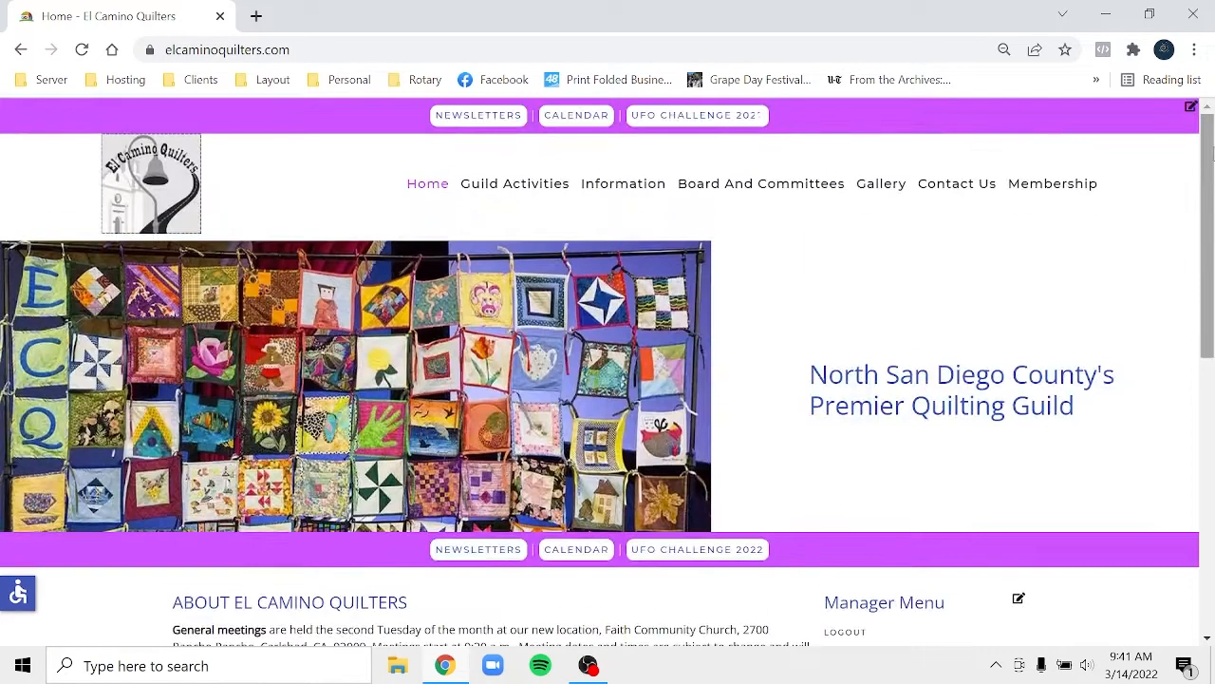
mouse_move(648, 196)
left_click_drag(1214, 197, 1210, 363)
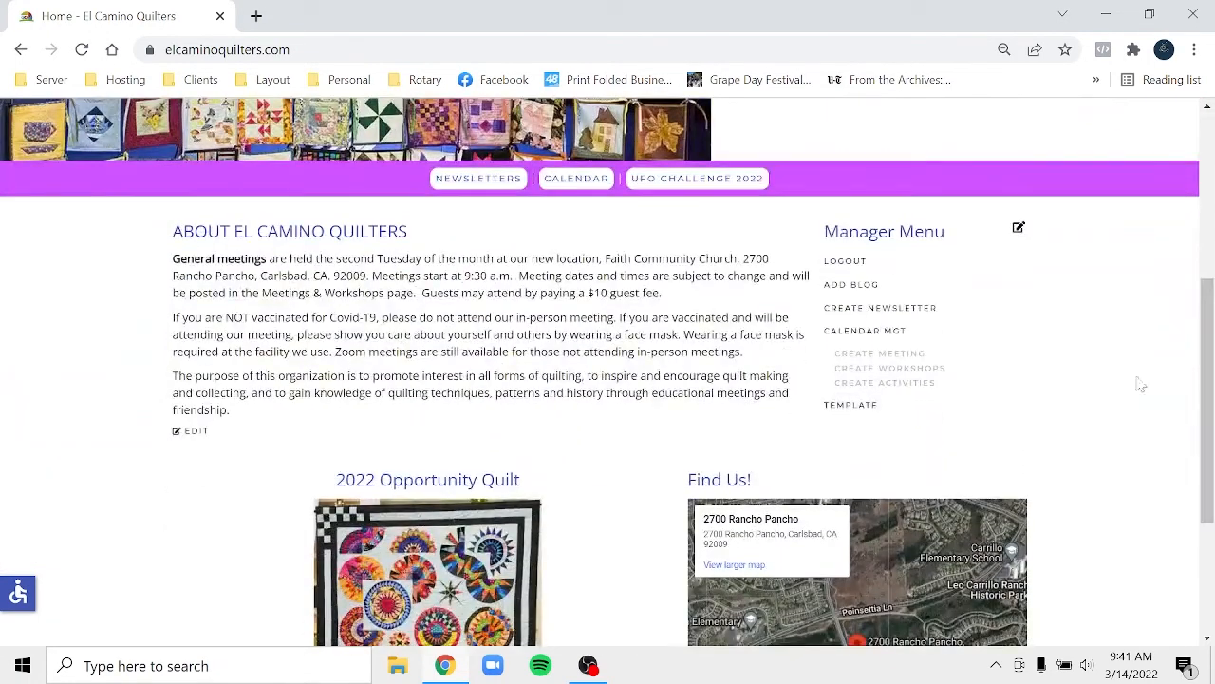
left_click(878, 287)
- Open the Chutes and Ladders1 PDF from the april folder on the Desktop
left_click(399, 666)
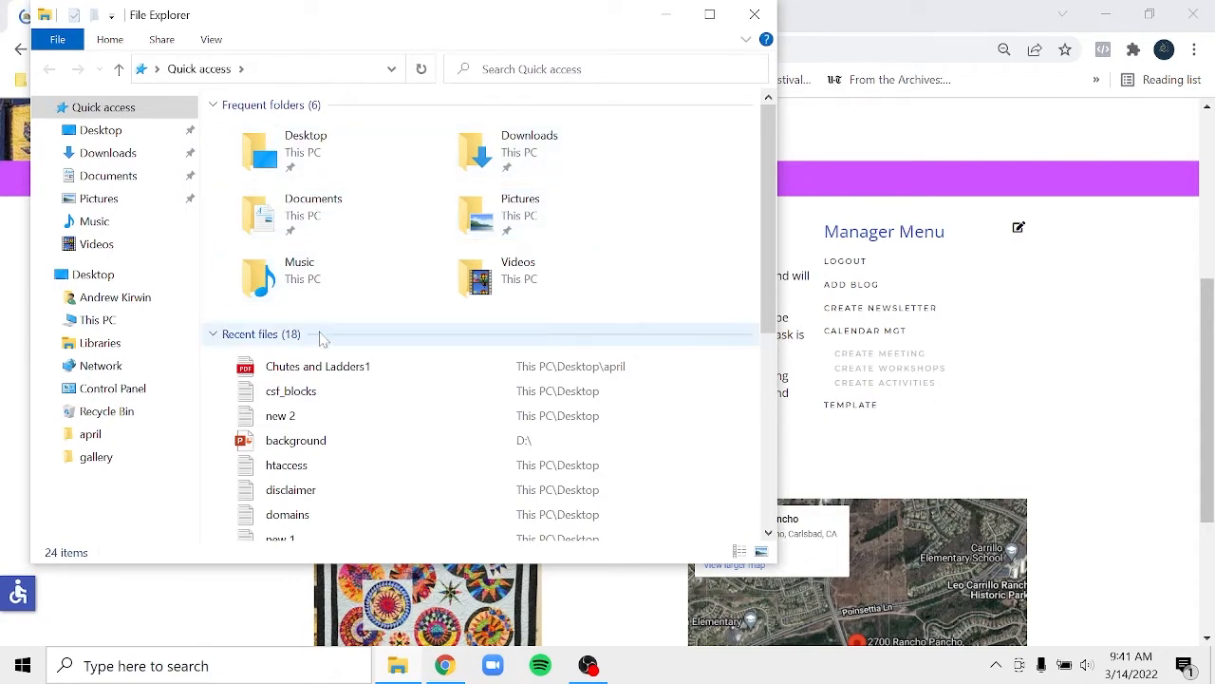
scroll(285, 333, "down", 1)
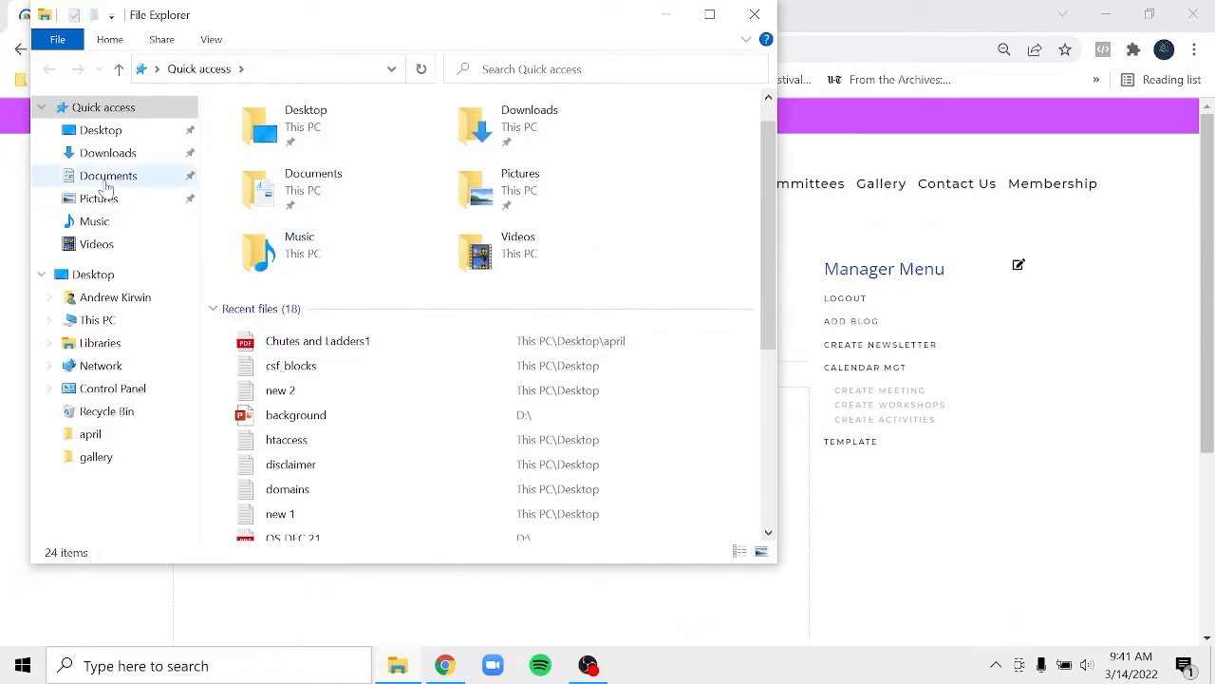
left_click(85, 132)
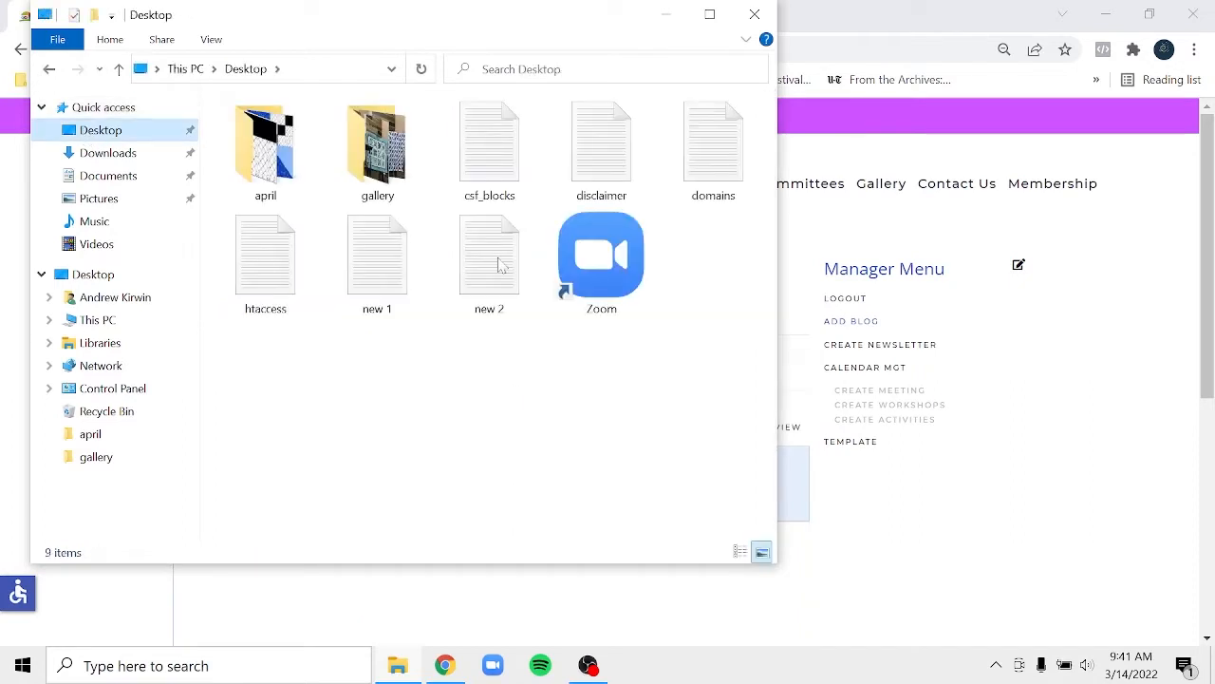
double_click(293, 142)
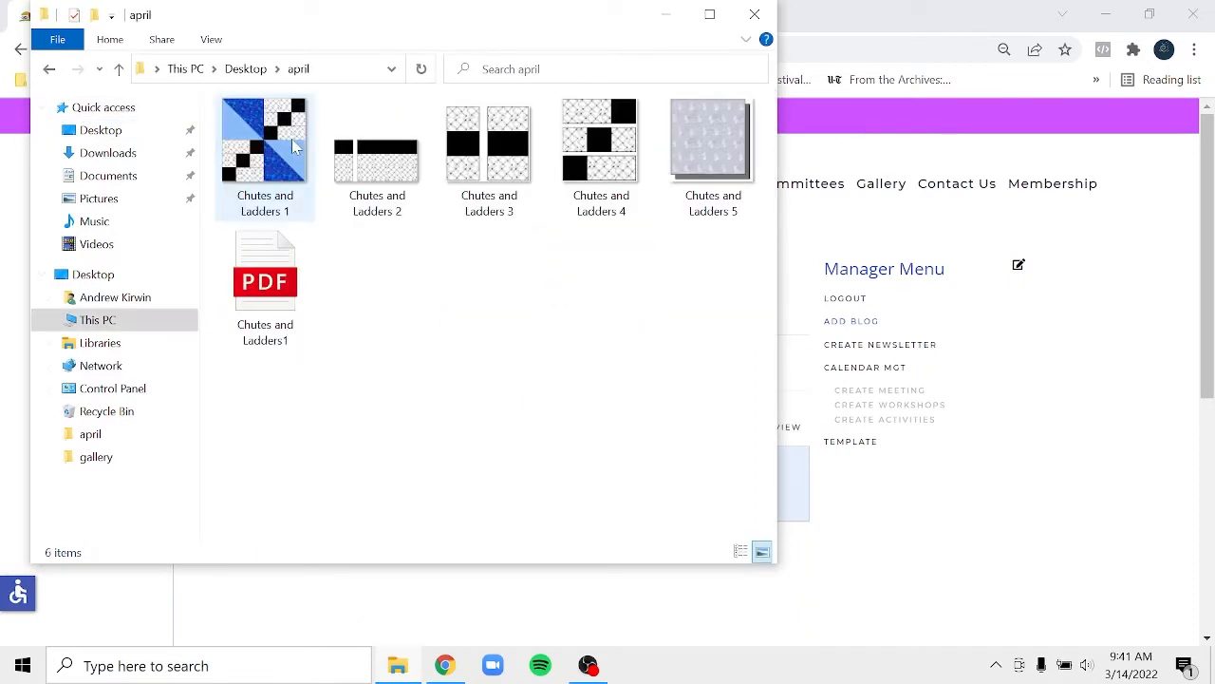
double_click(290, 295)
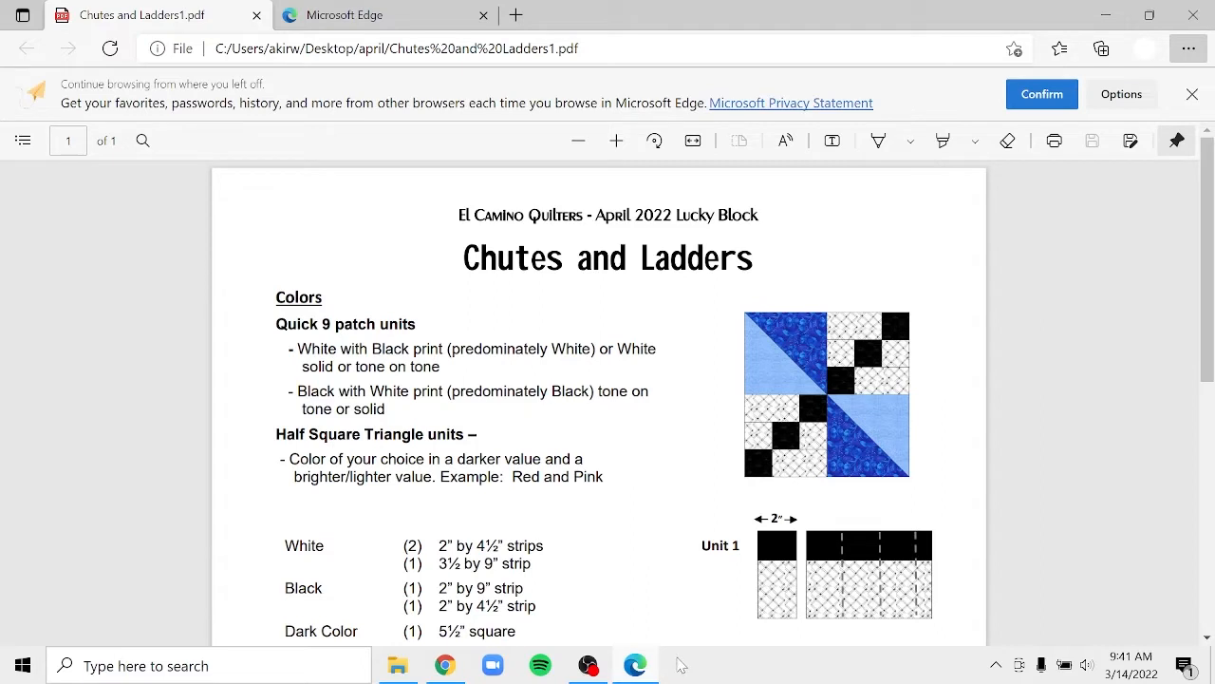
- Bring Chrome forward and reopen the Add Blog form
mouse_move(447, 673)
left_click(448, 671)
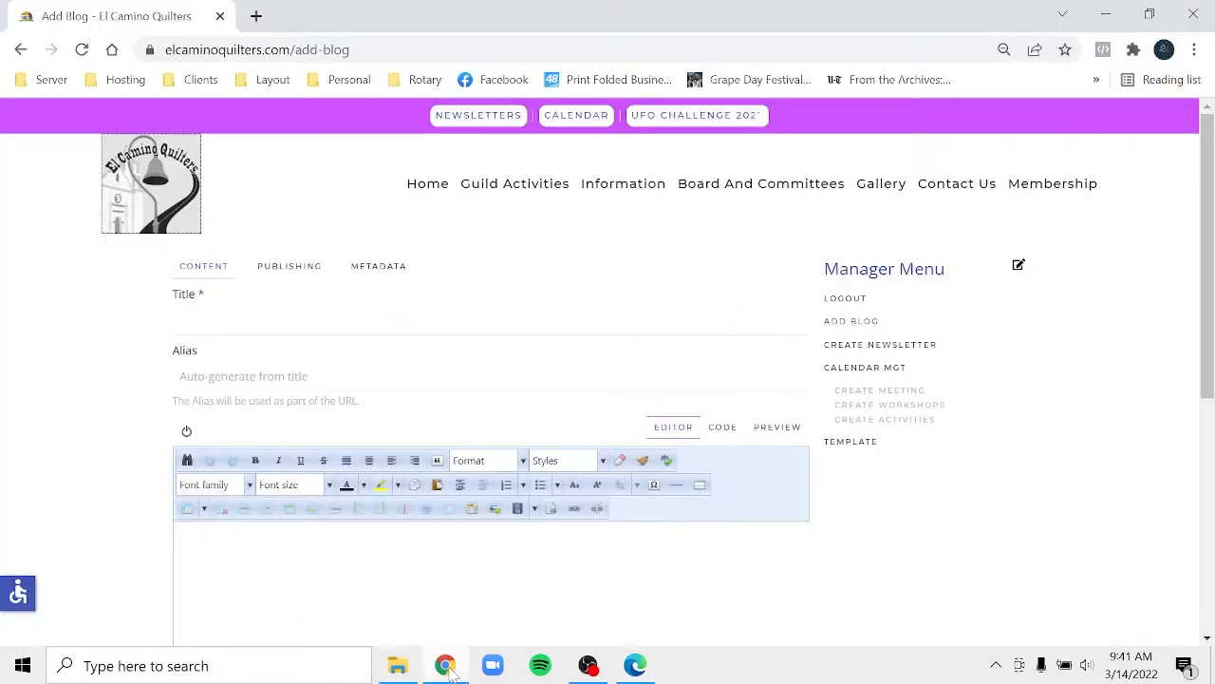
left_click(855, 321)
- Copy the 'April 2022 Lucky Block' subtitle from the PDF and return to Chrome
left_click(631, 670)
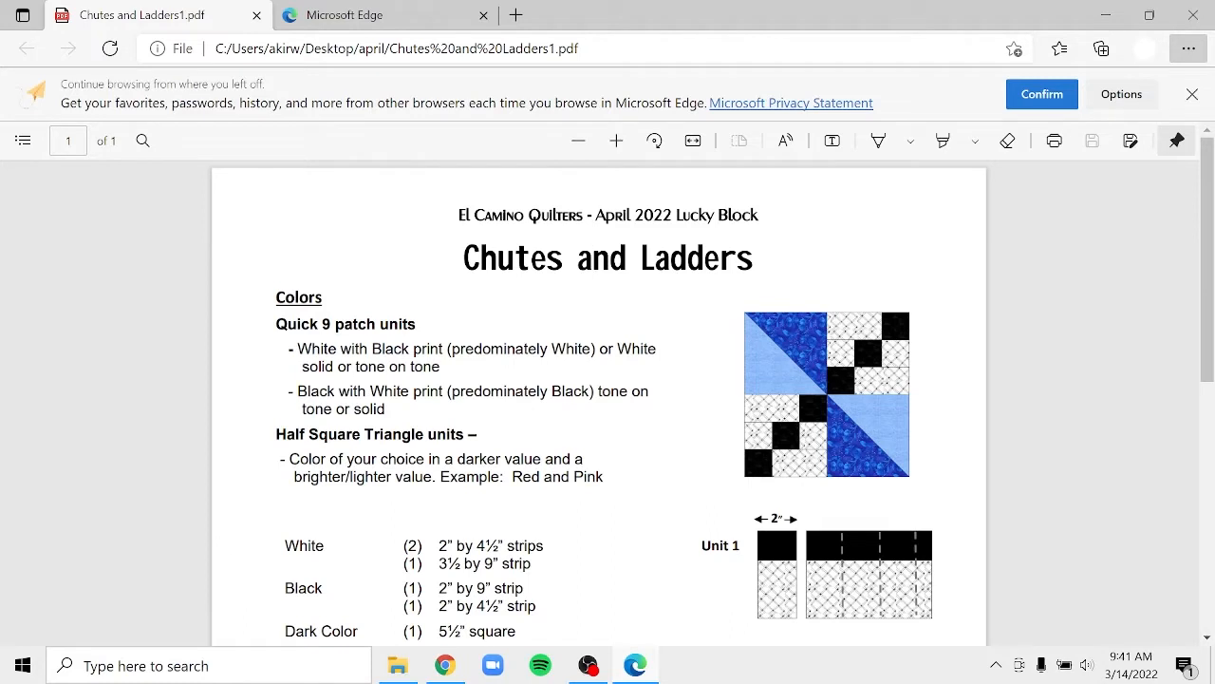
left_click_drag(595, 214, 769, 222)
key("ctrl+c")
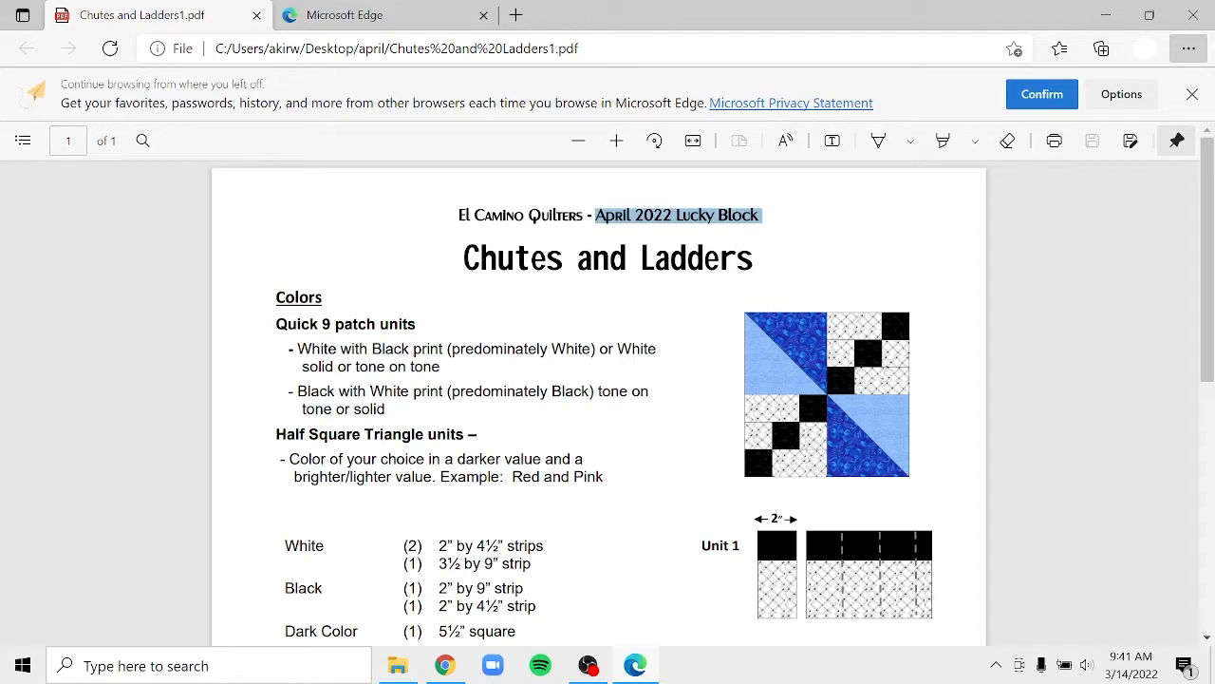
left_click(445, 665)
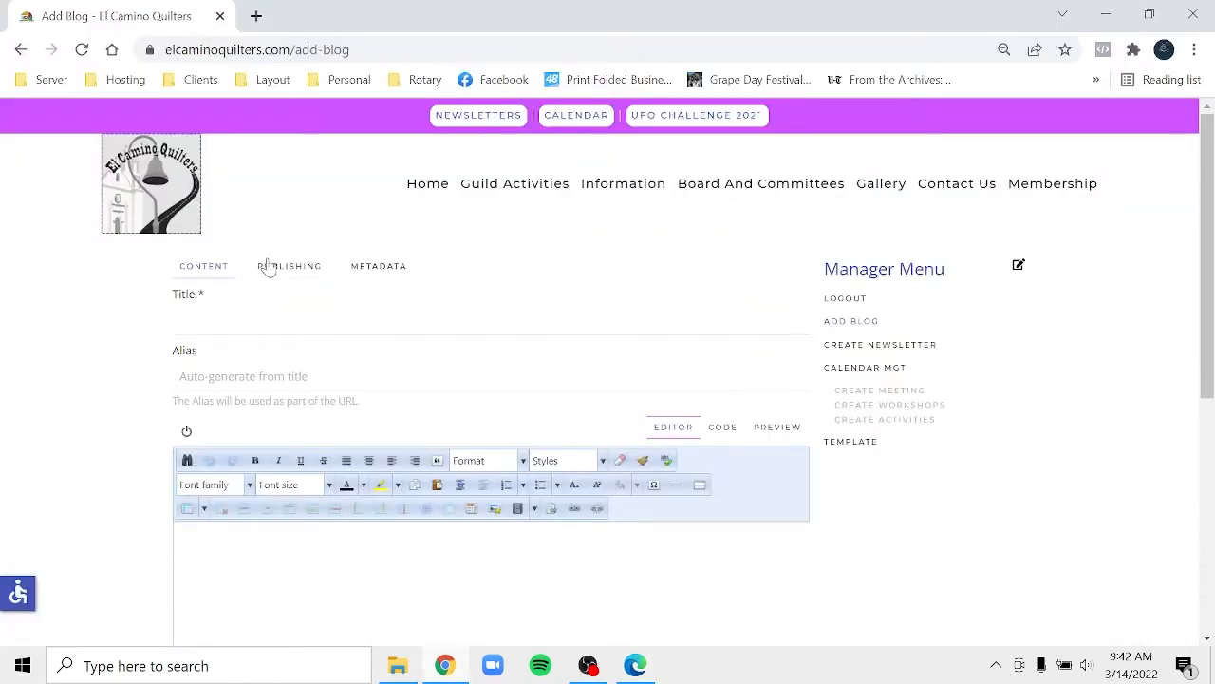
left_click(181, 320)
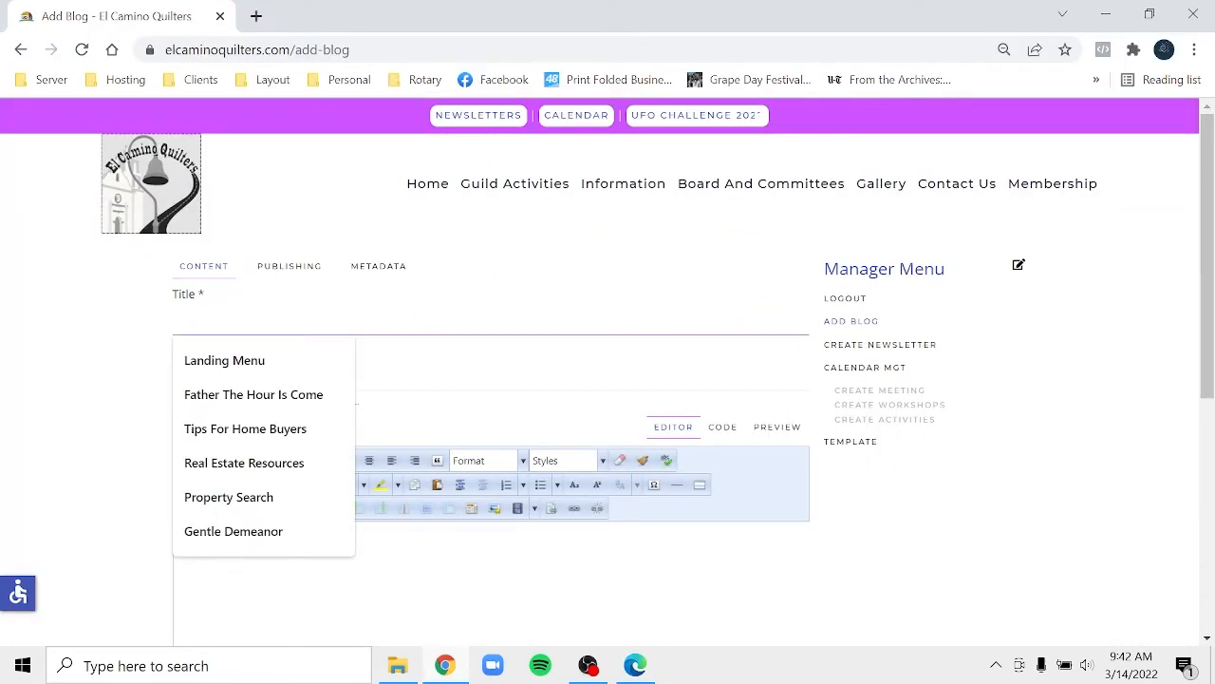
key("ctrl+v")
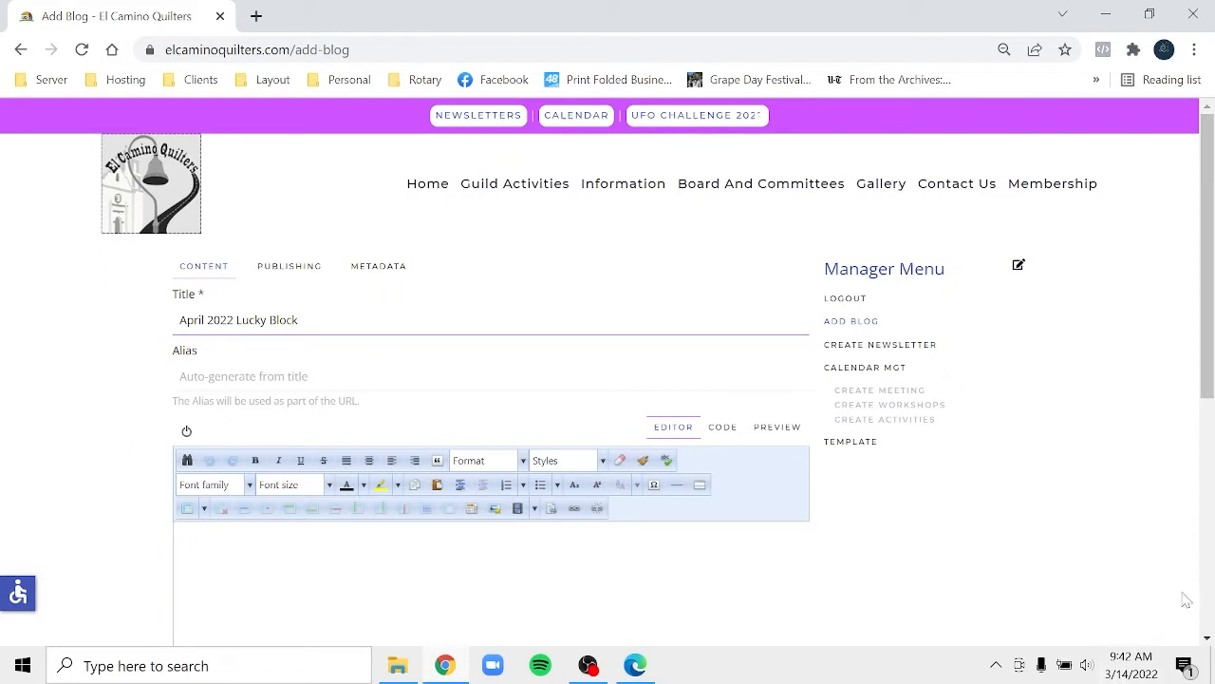
left_click_drag(1210, 370, 1210, 442)
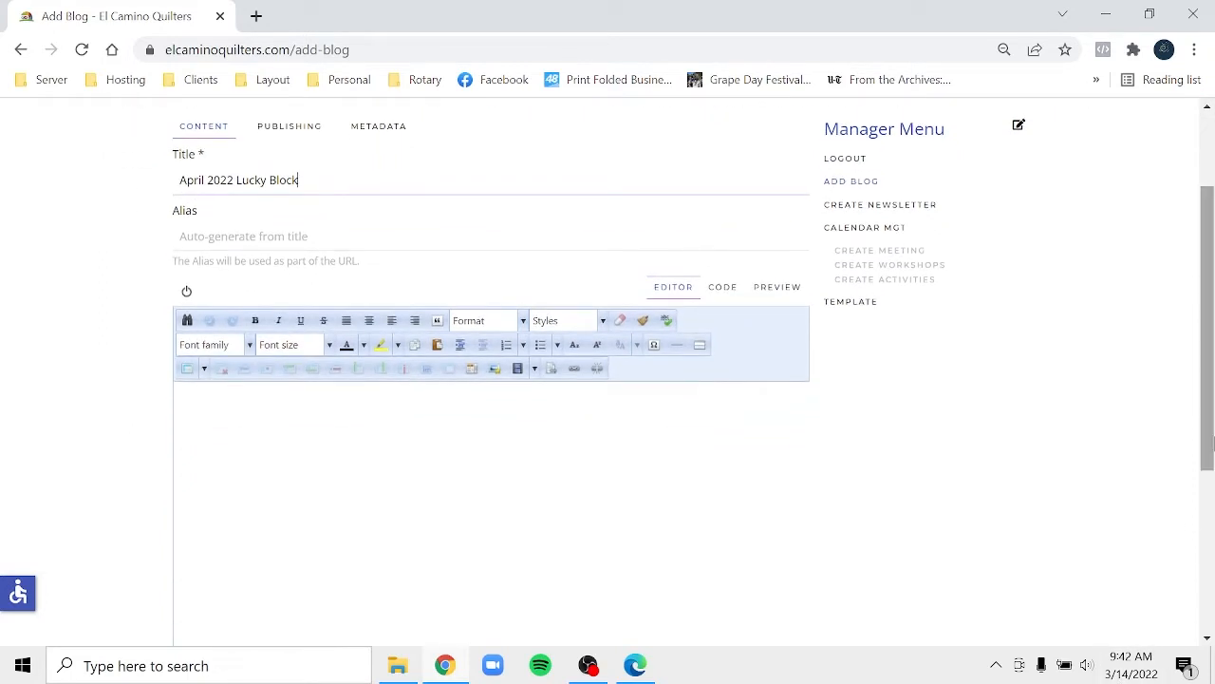
- Open the image manager from the Insert image button and enter the newsletter folder
left_click(495, 371)
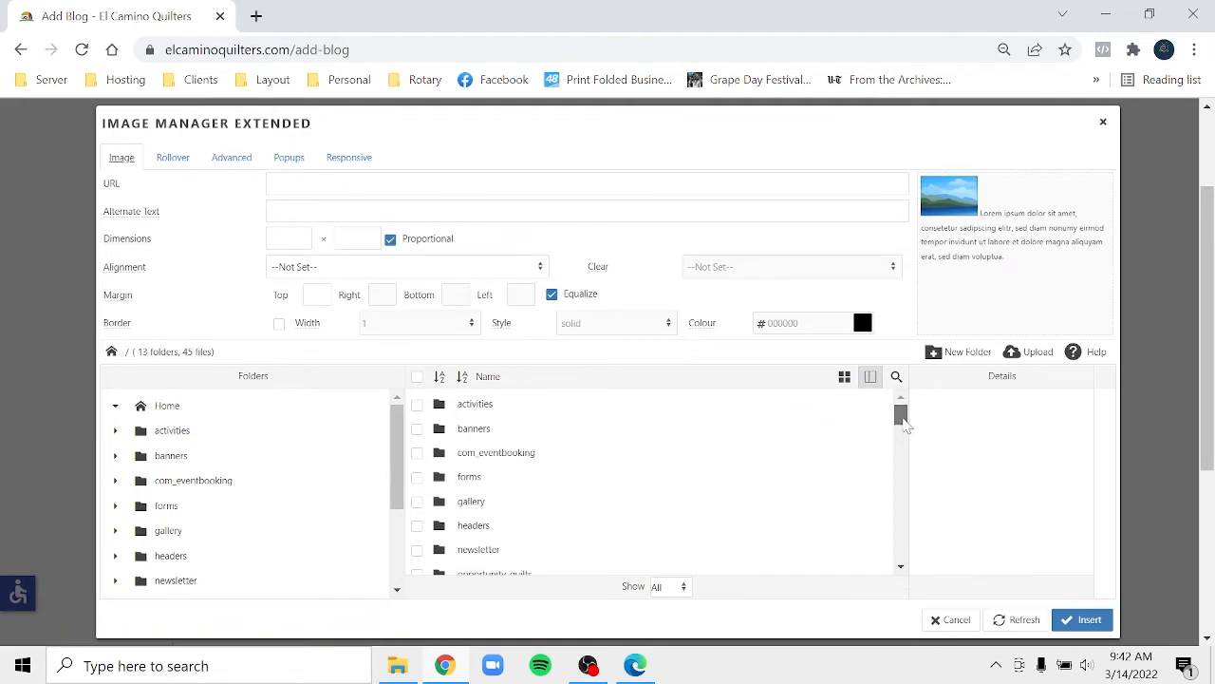
mouse_move(903, 425)
left_mouse_down()
mouse_move(907, 441)
mouse_move(905, 427)
left_mouse_up()
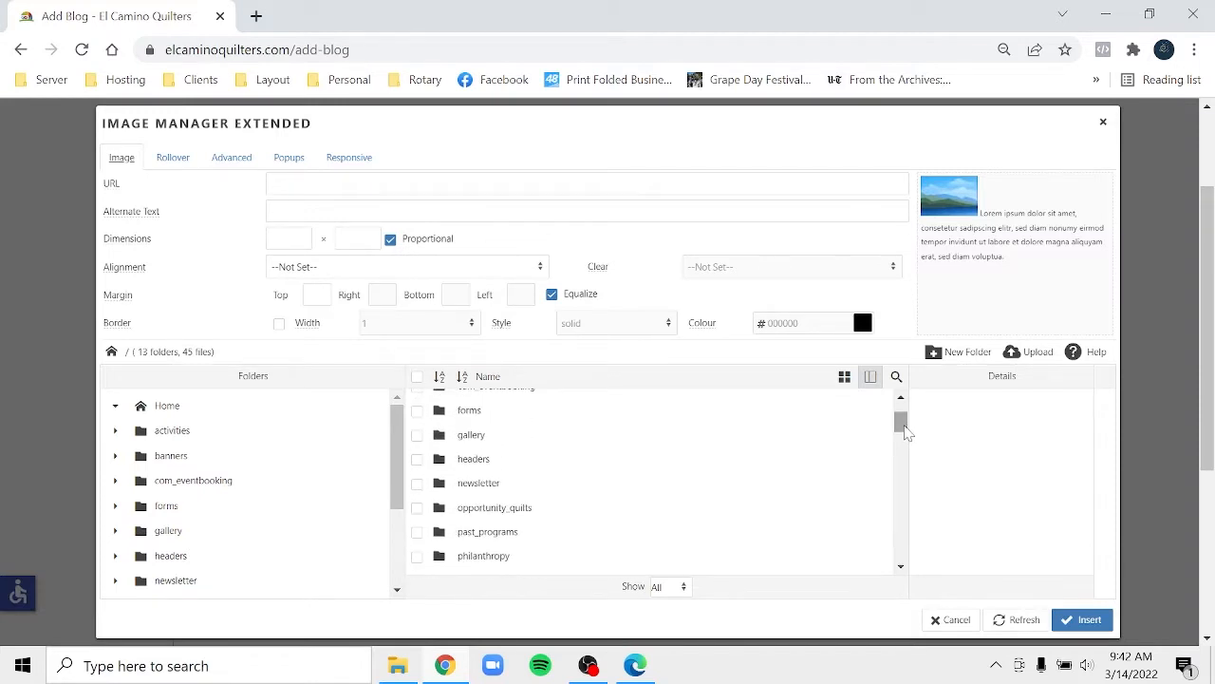
left_click(487, 486)
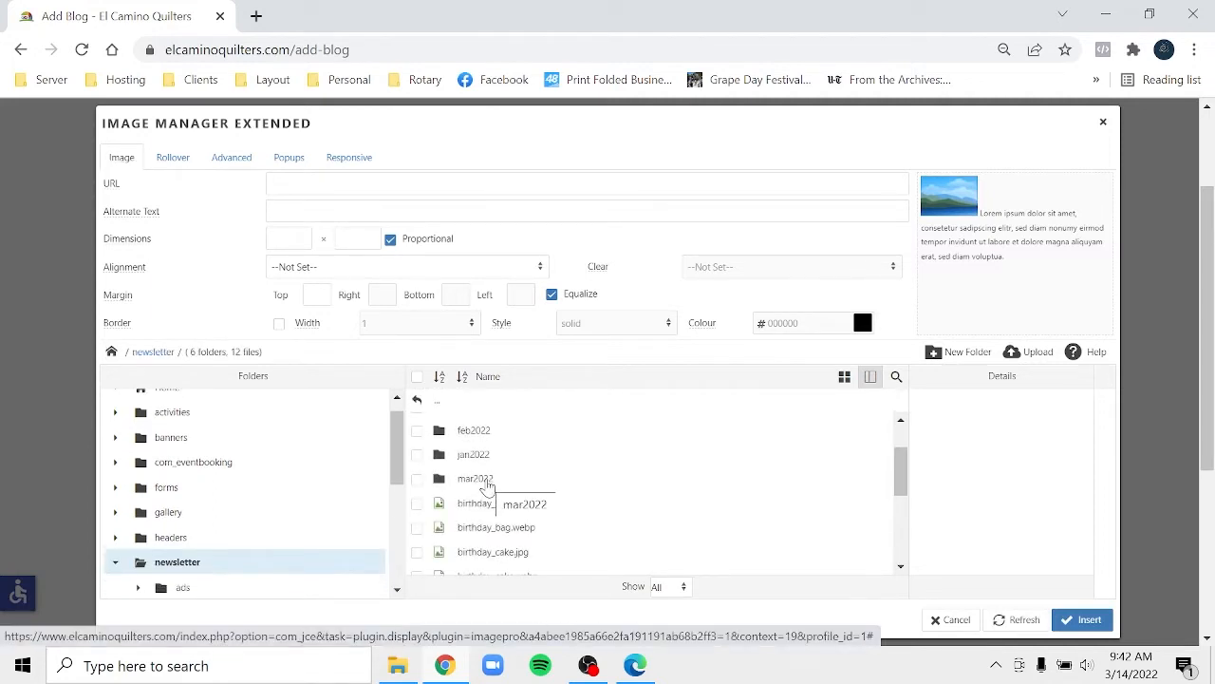
left_click(966, 354)
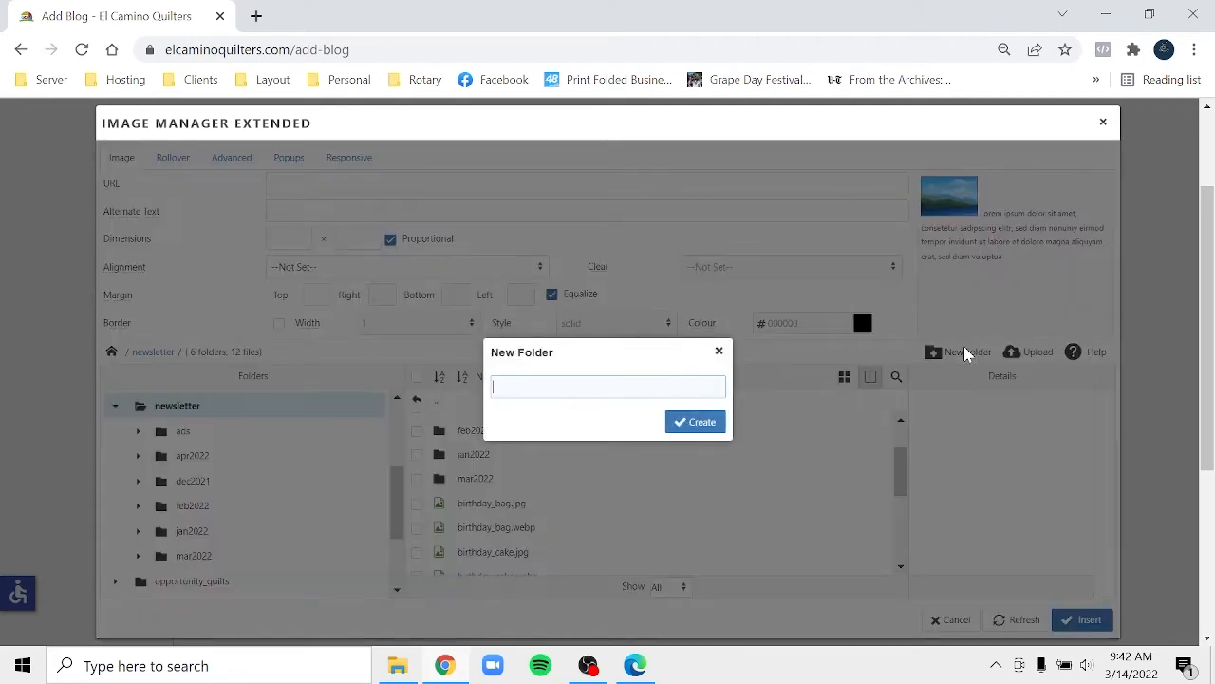
type("apr")
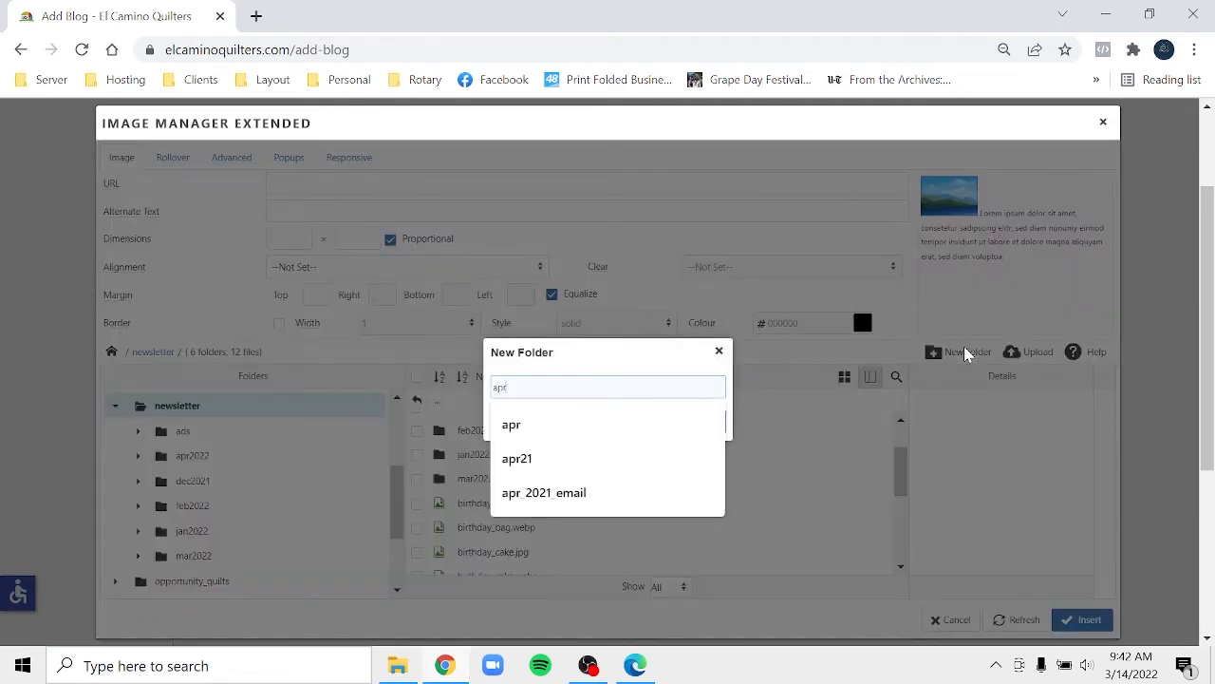
type("2022")
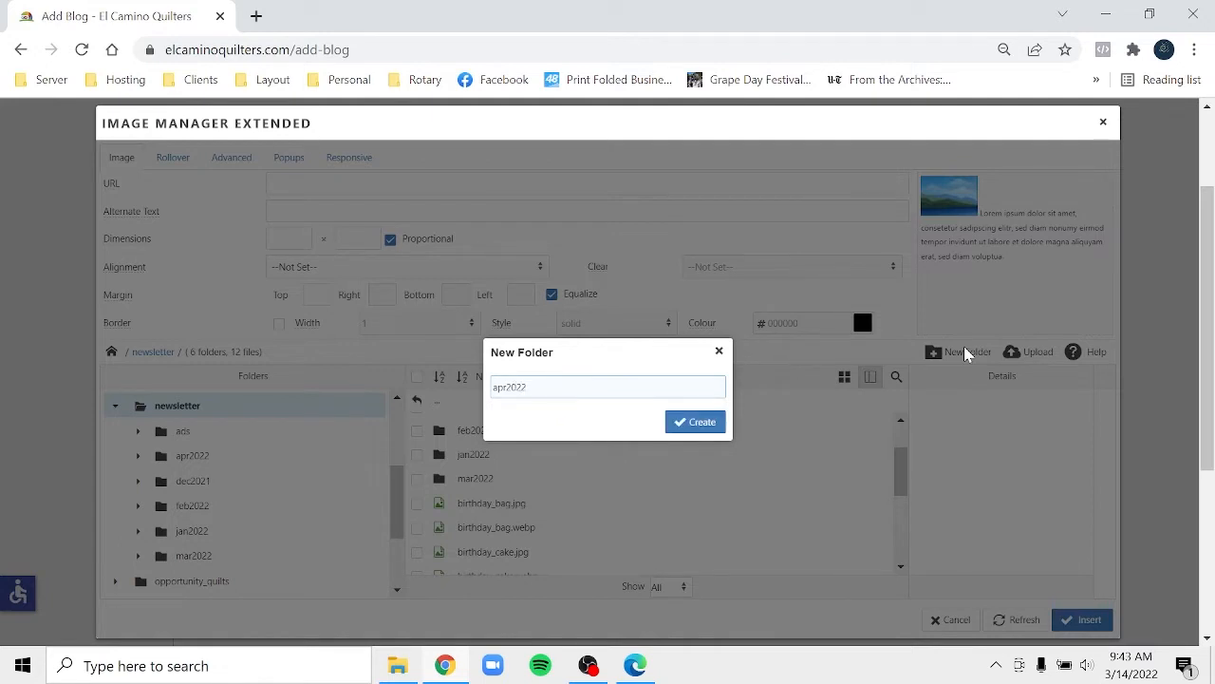
left_click(691, 424)
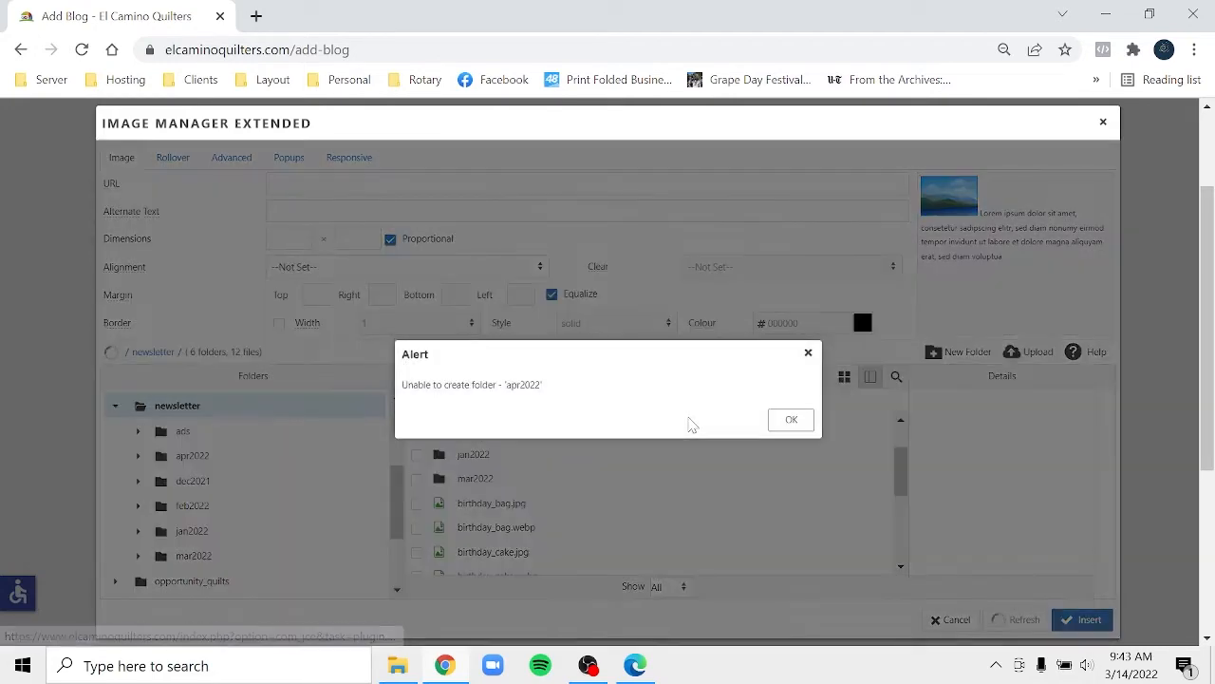
left_click(794, 423)
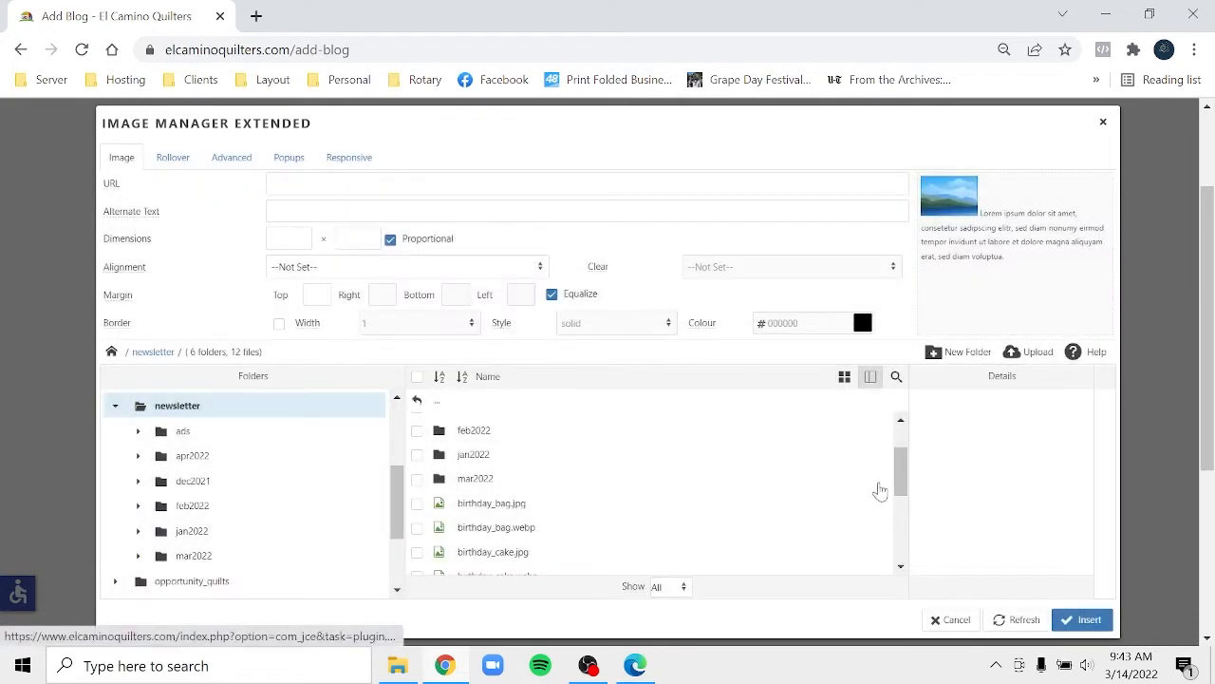
left_click_drag(902, 486, 901, 453)
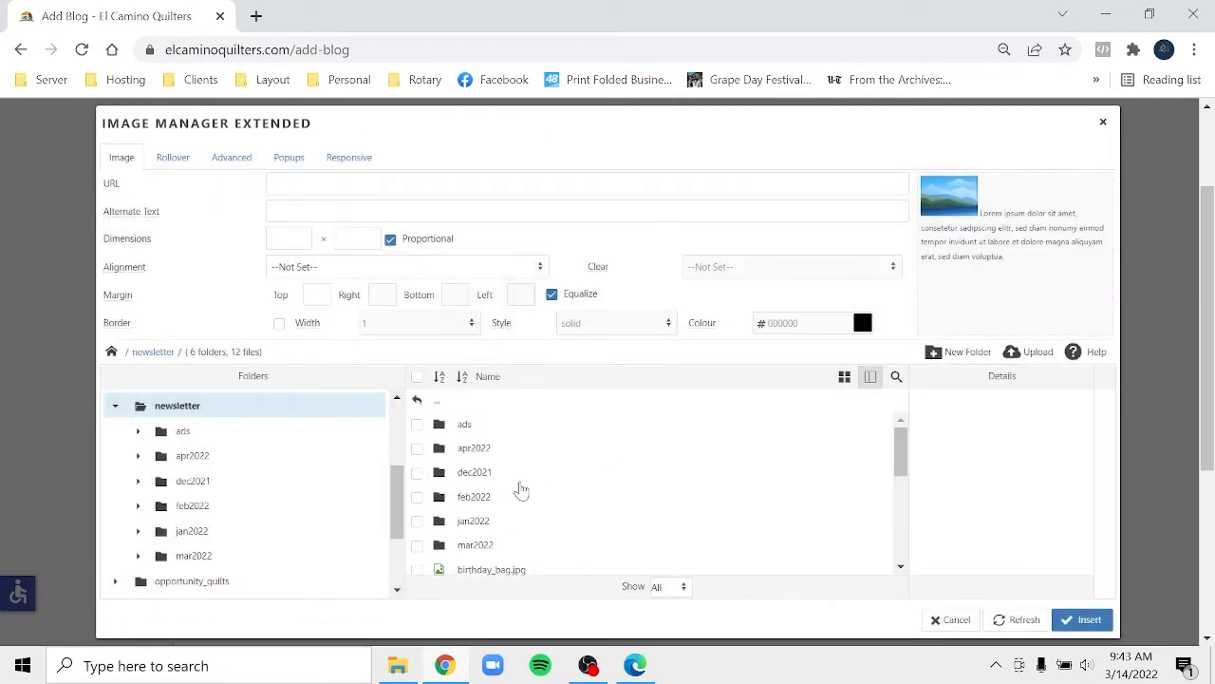
- Open the apr2022 folder's Upload dialog with the 300 × 300 Thumbnail option enabled
double_click(480, 454)
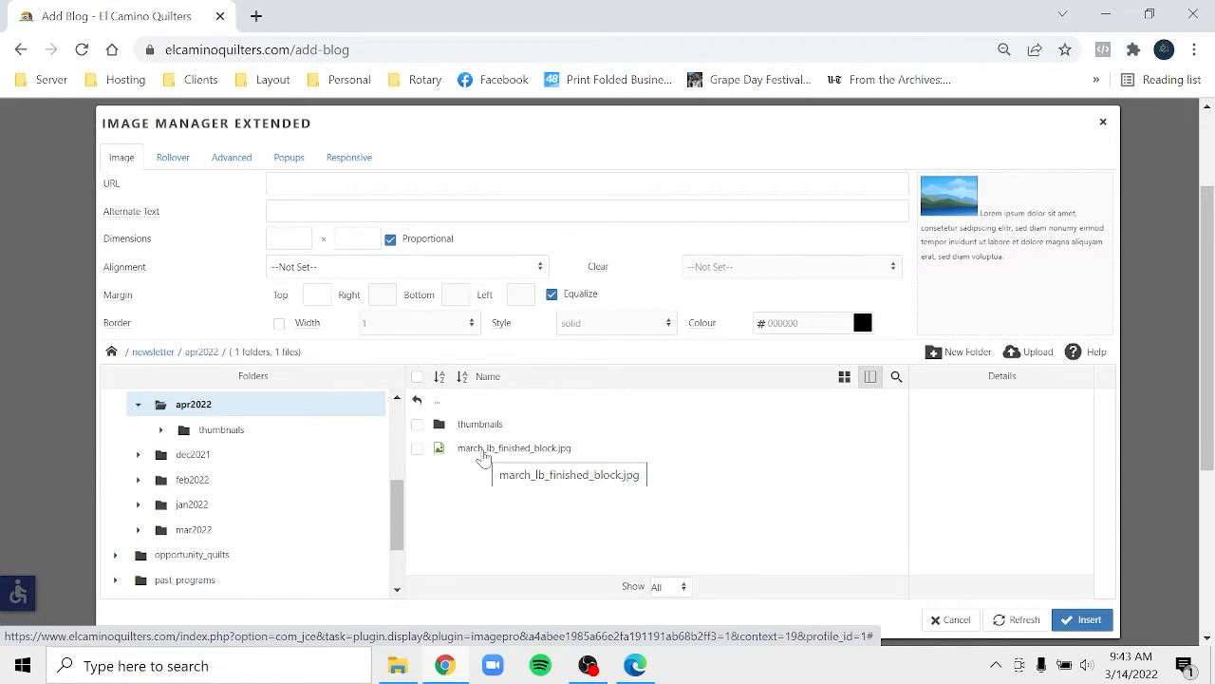
left_click(1030, 352)
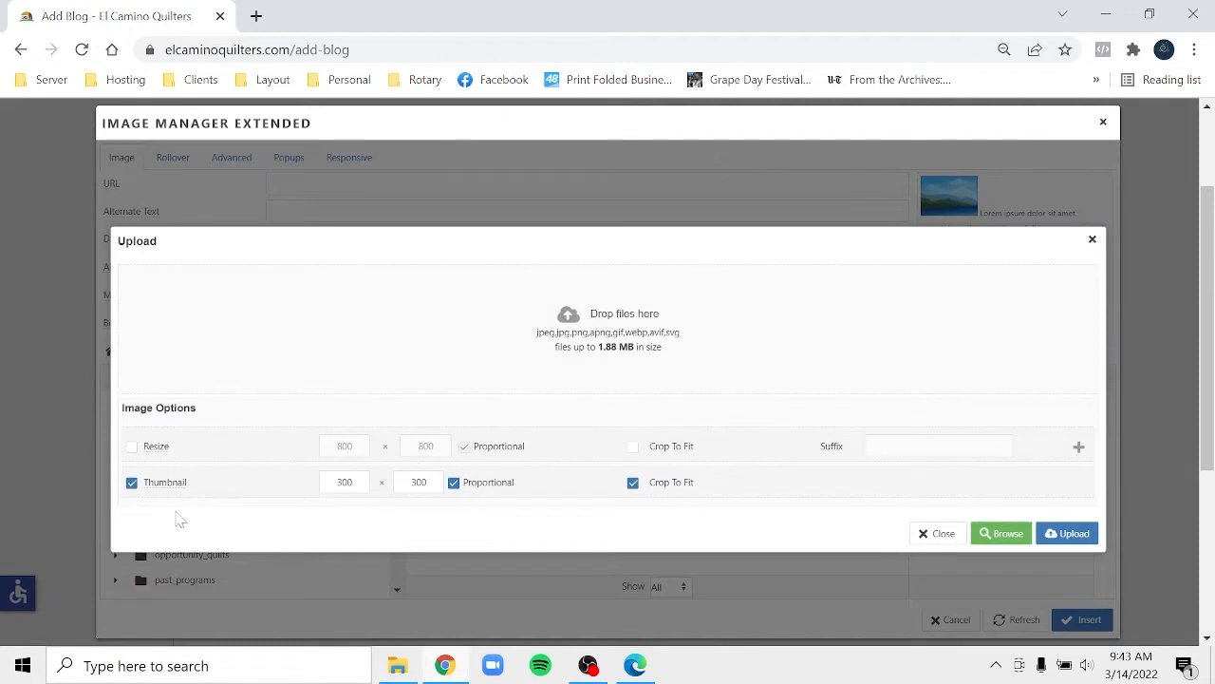
left_click(132, 484)
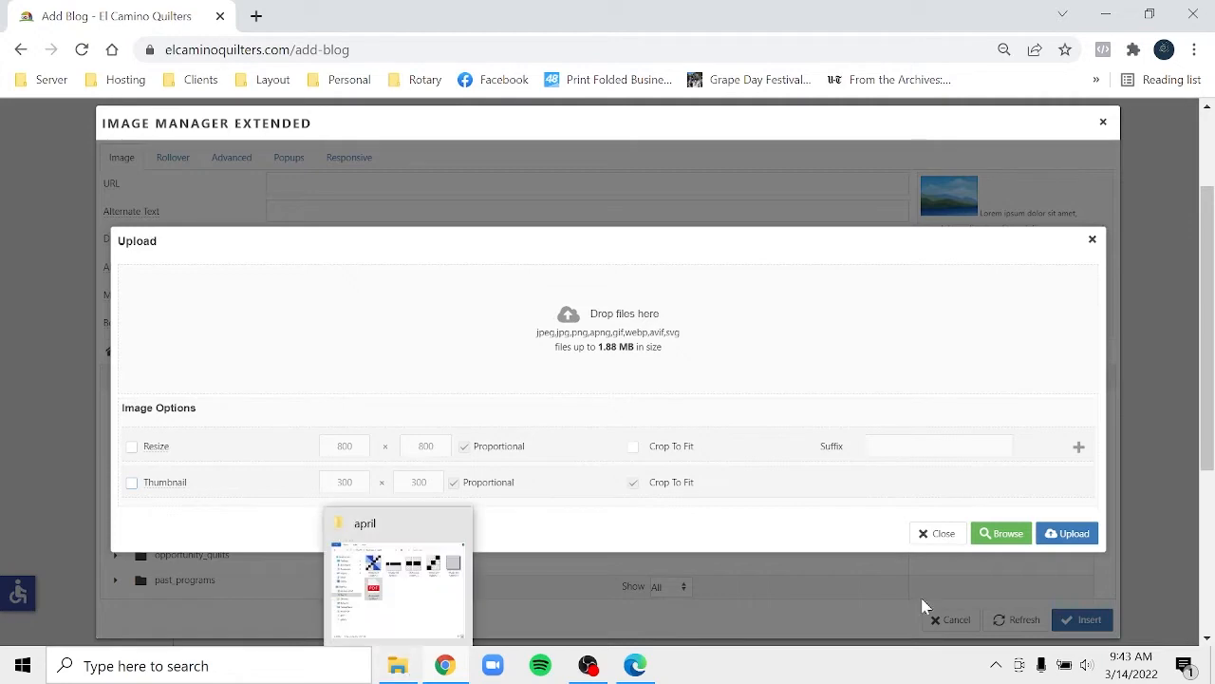
left_click(941, 534)
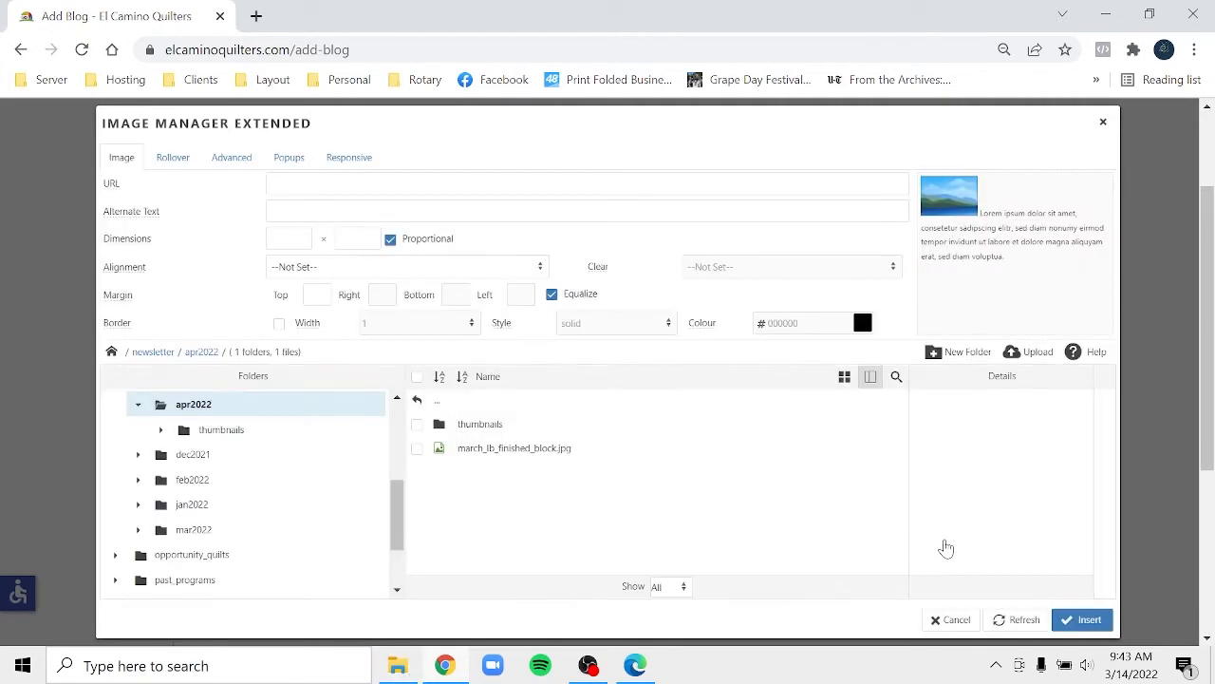
left_click(1018, 357)
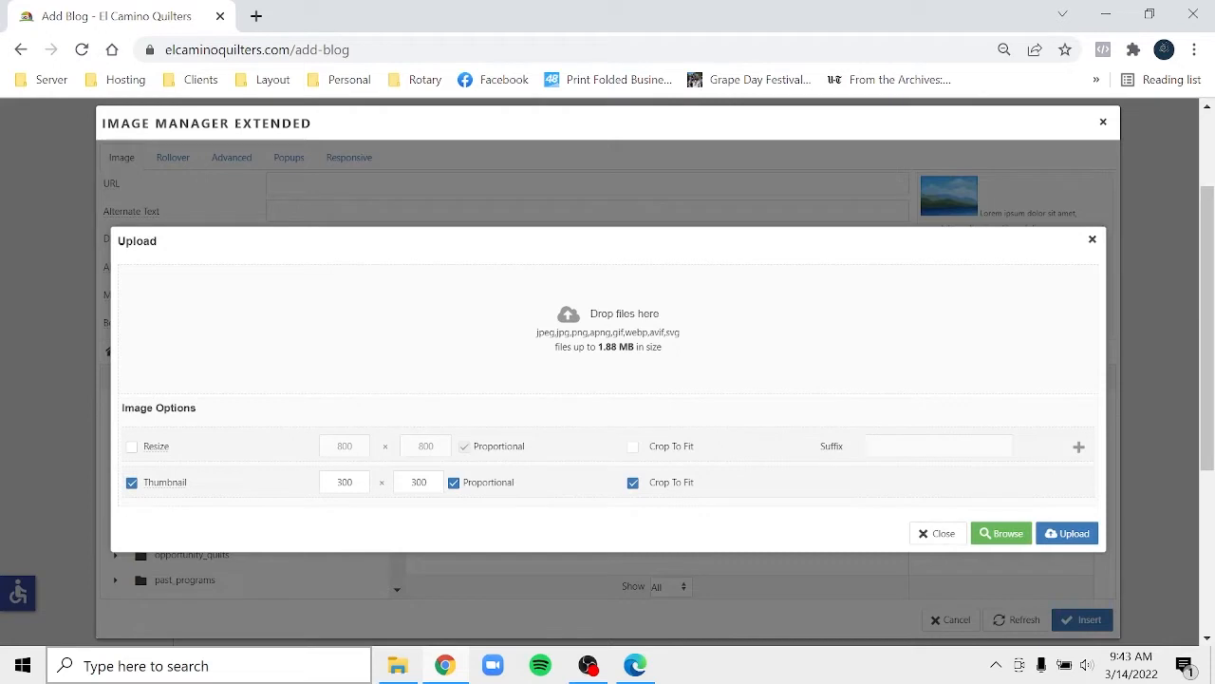
- Drag Chutes and Ladders images 1–5 from the april folder into the upload queue
left_click(398, 666)
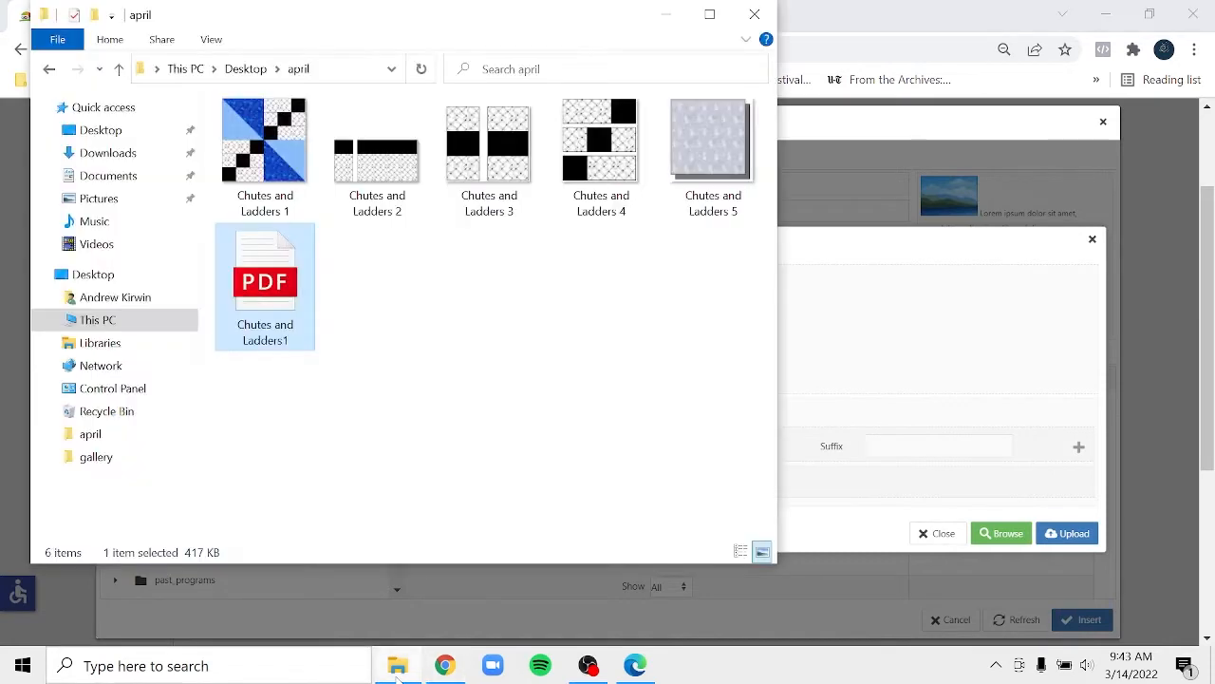
left_click(268, 181)
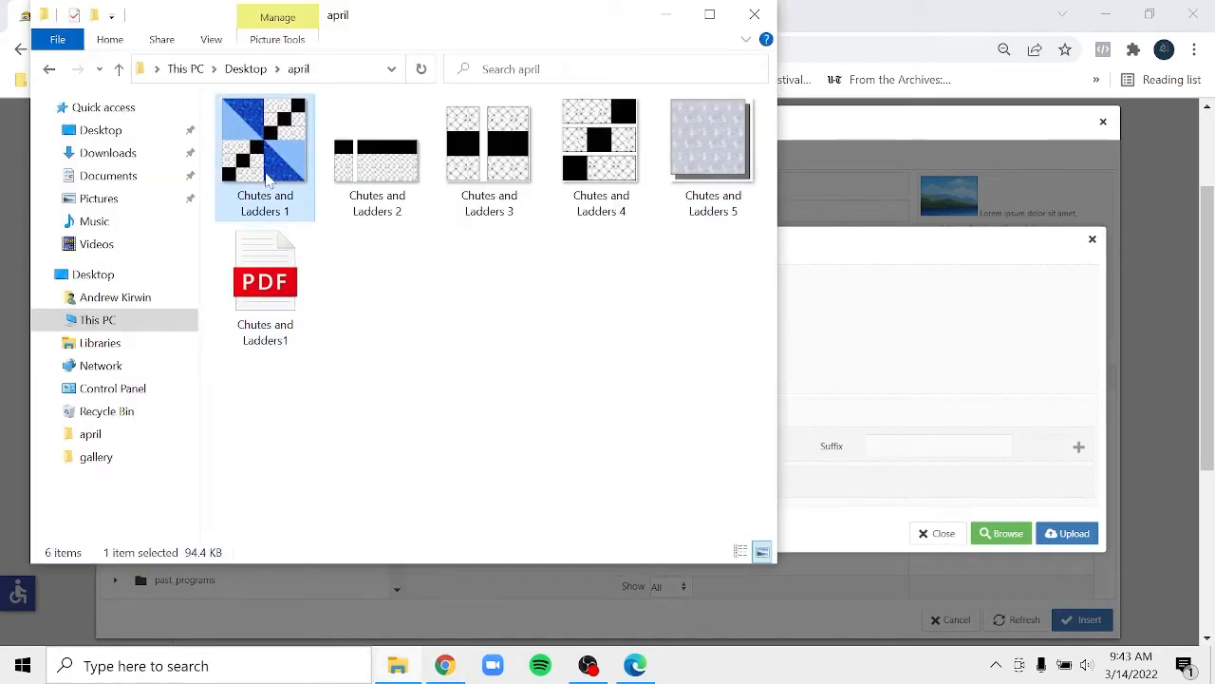
left_click(710, 141, "shift")
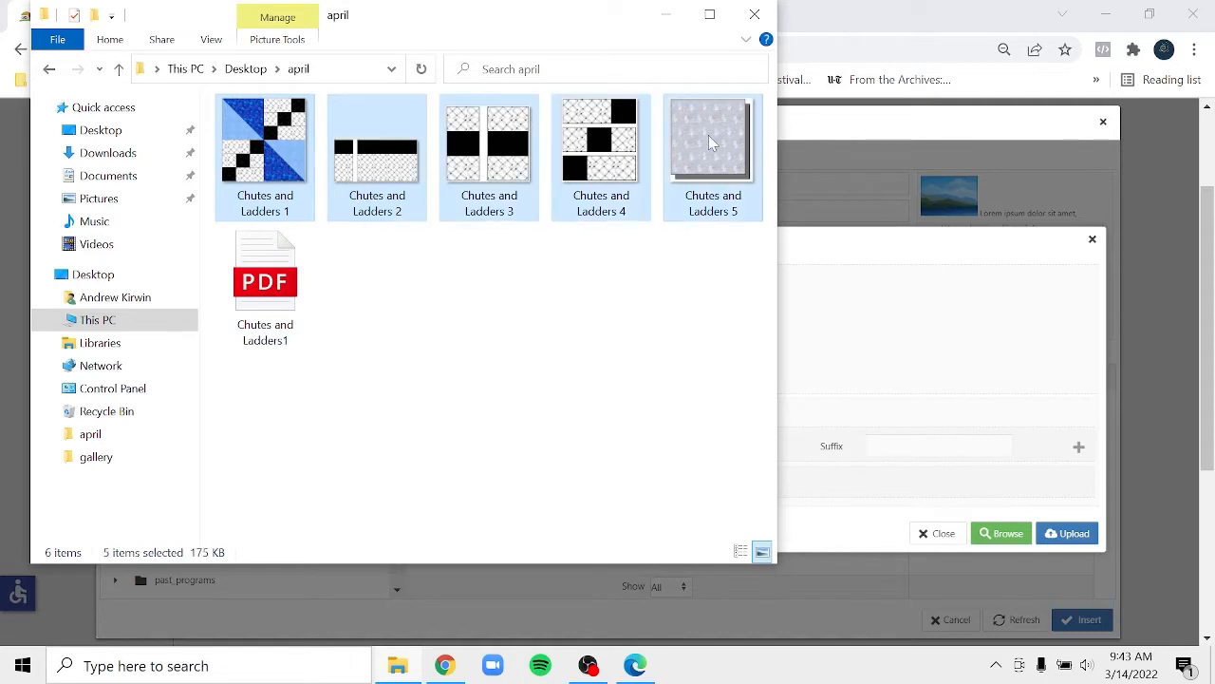
left_click_drag(708, 140, 949, 352)
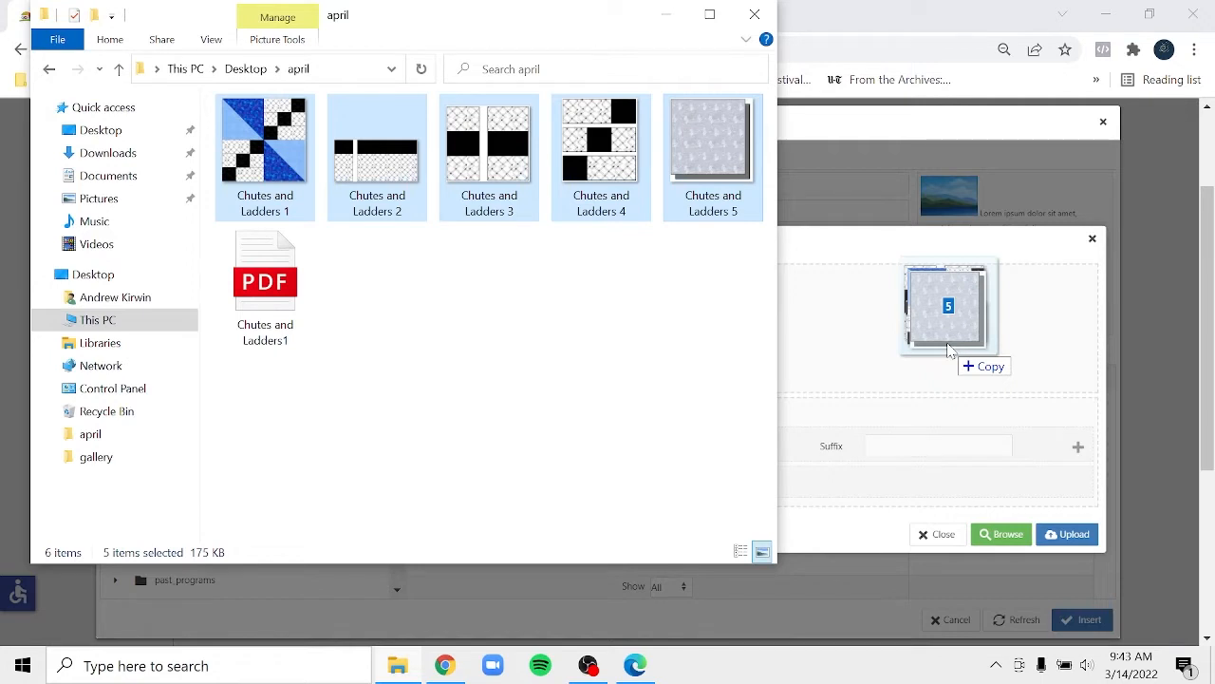
left_click_drag(950, 352, 949, 350)
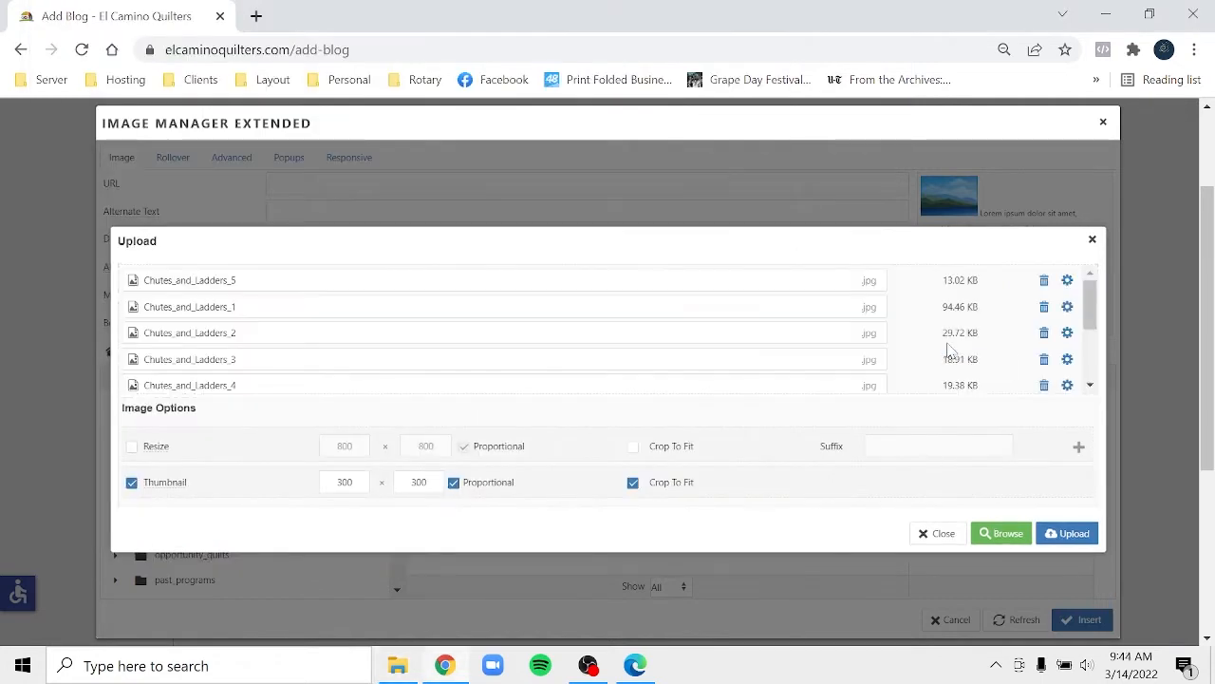
- Upload the five Chutes_and_Ladders JPGs to apr2022, then cancel the Image Manager Extended
left_click(1070, 534)
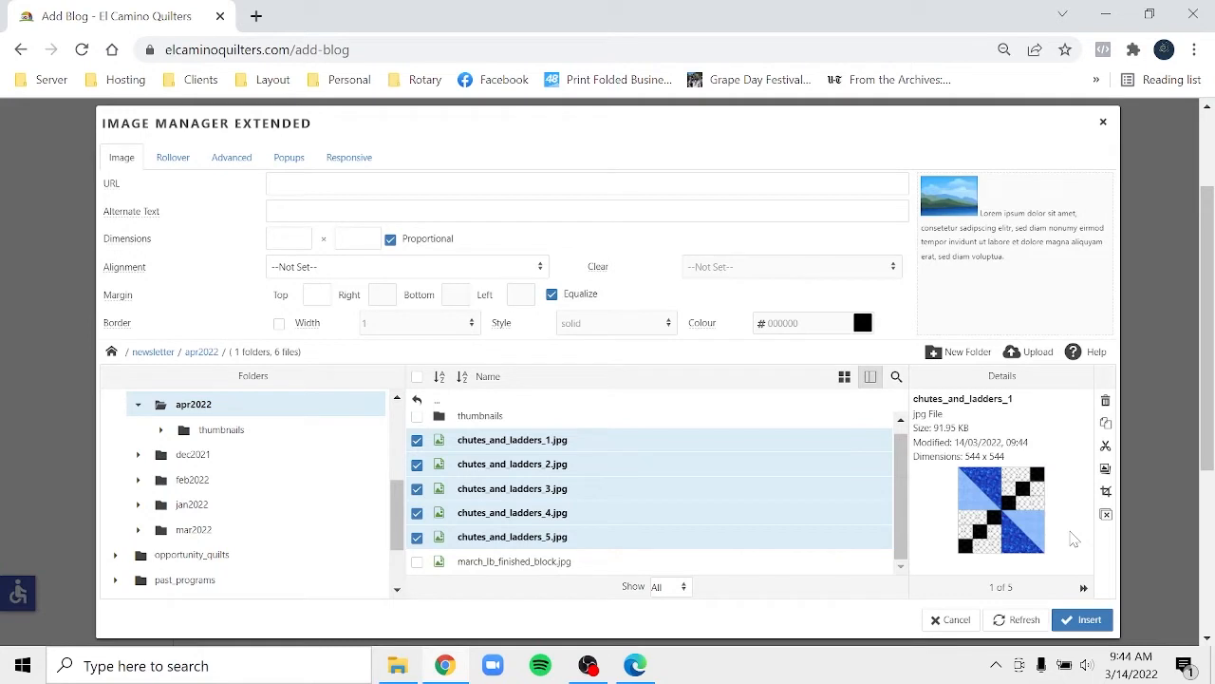
left_click(951, 619)
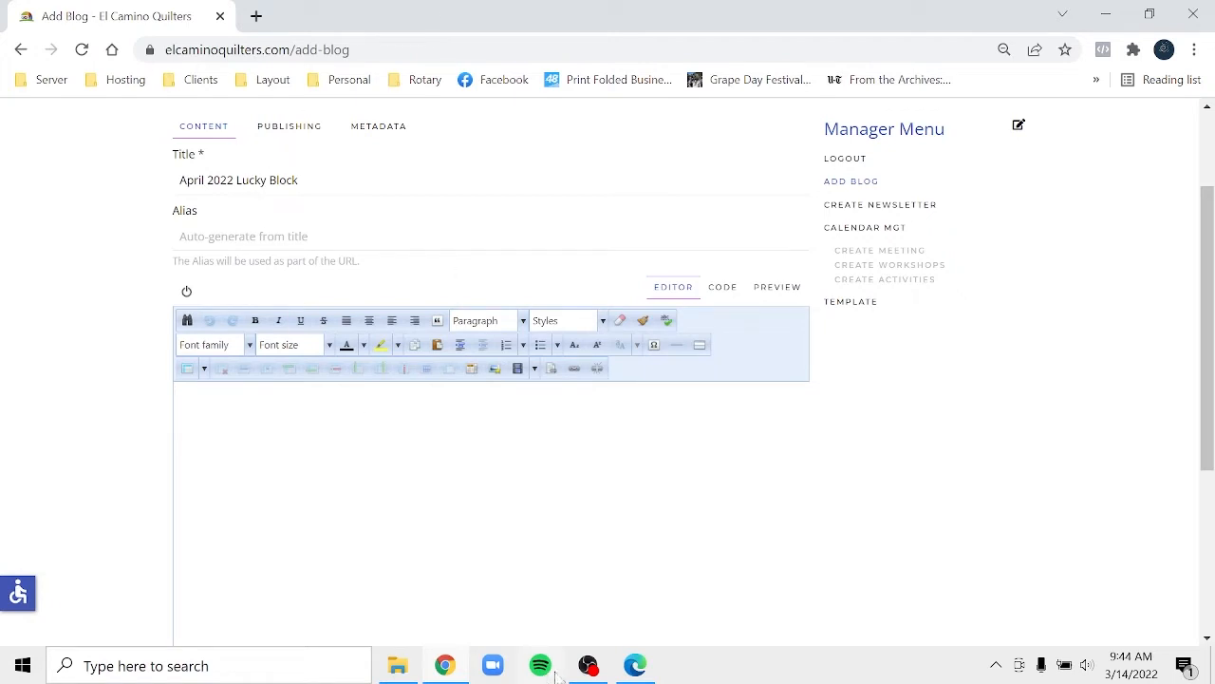
- Bring up the handout PDF in Edge and clear the password and sync notices and extra tabs
left_click(651, 674)
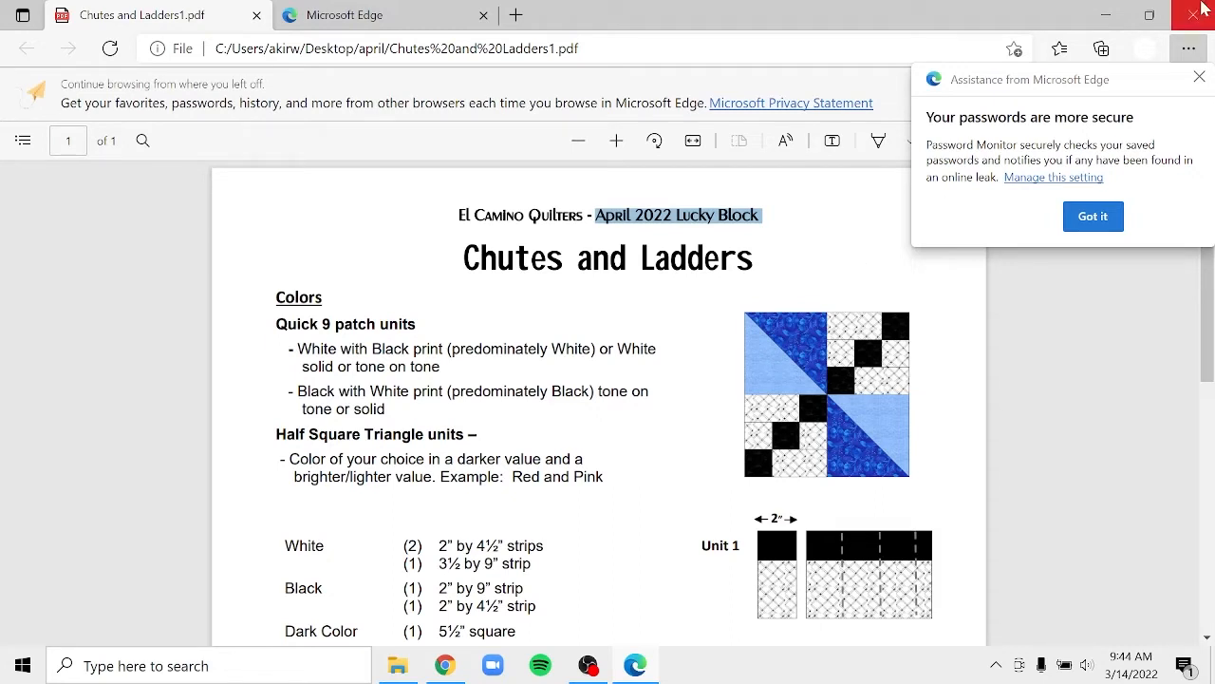
left_click(1199, 78)
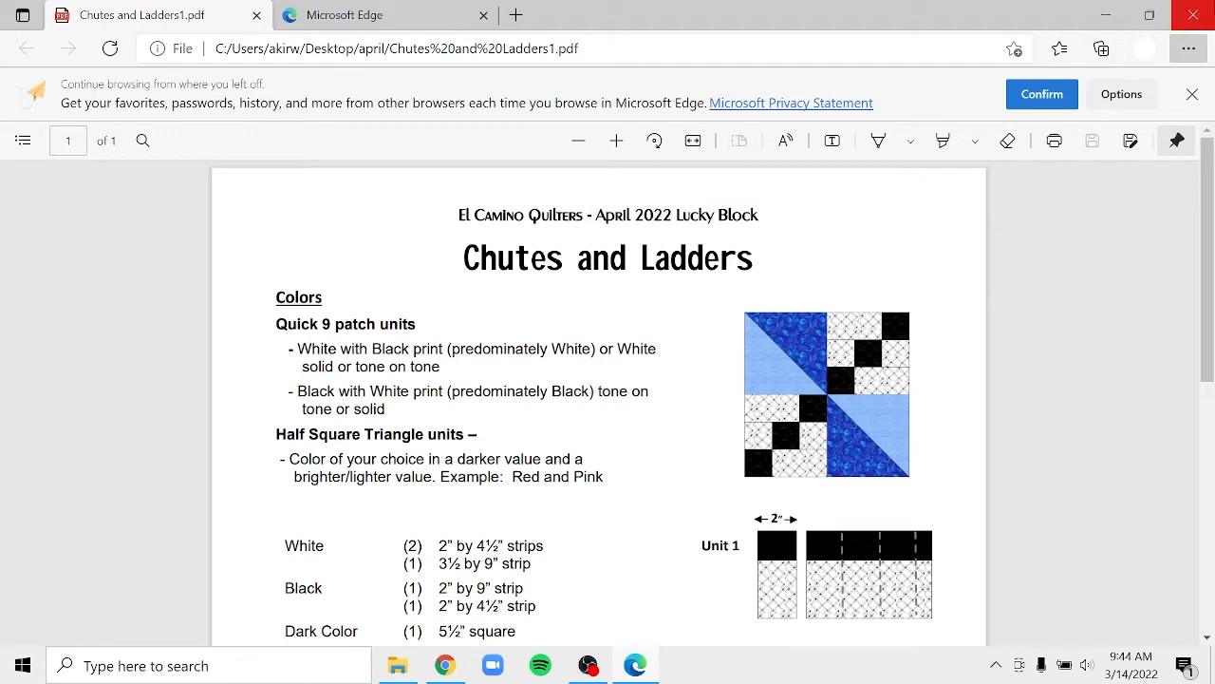
left_click(1195, 94)
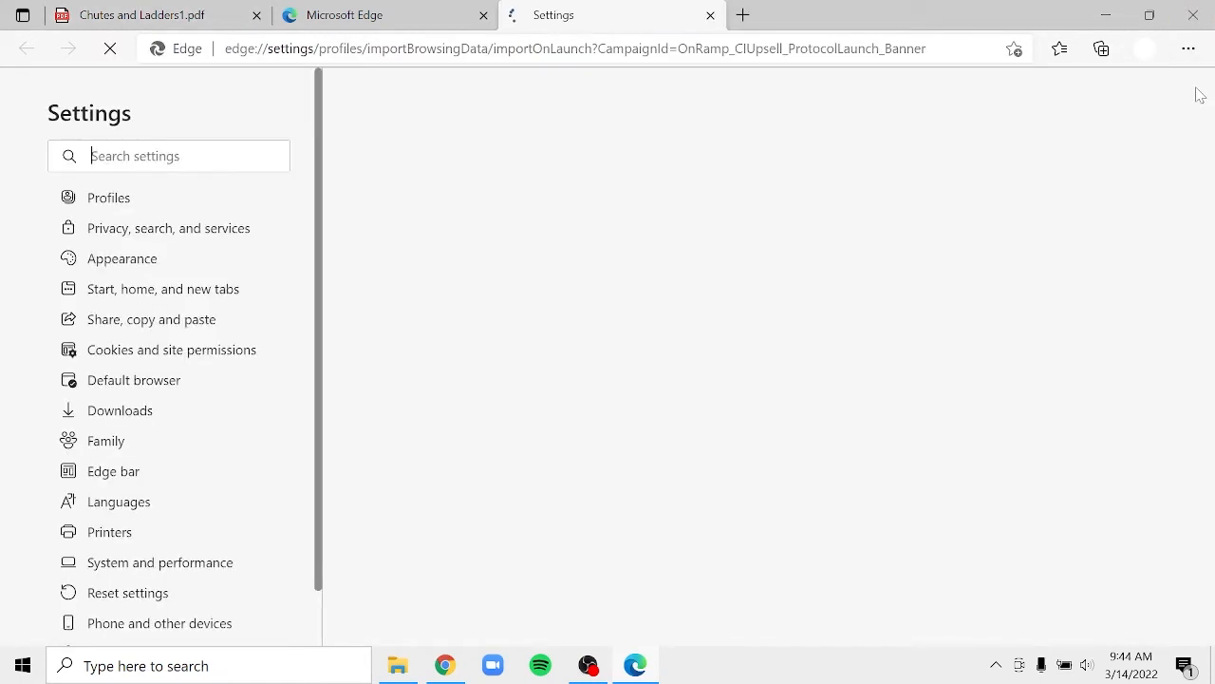
left_click(710, 16)
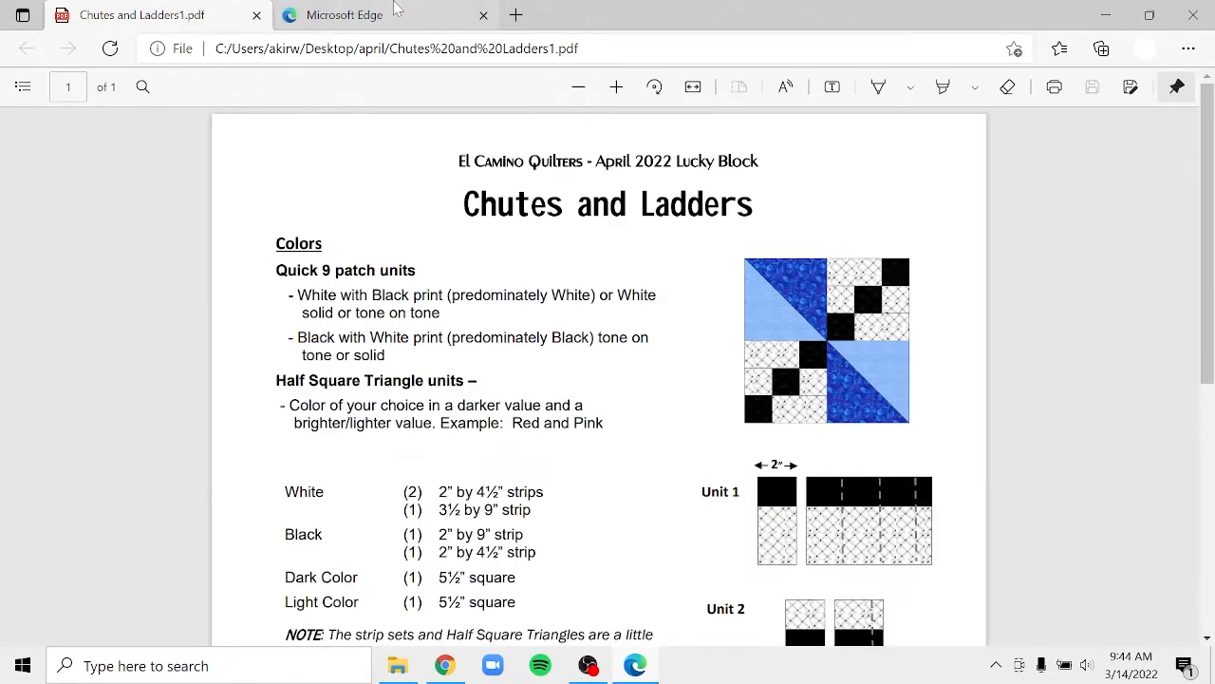
left_click(484, 17)
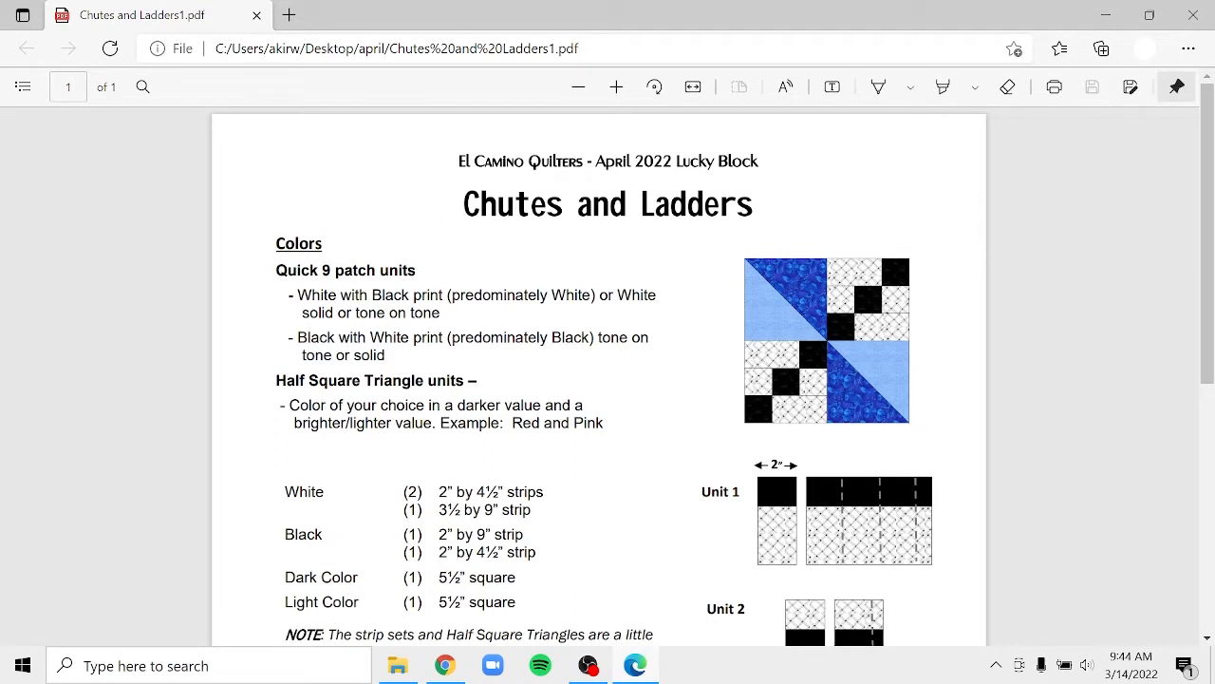
- Copy the 'Chutes and Ladders' title from the PDF and return to the blog editor
left_click_drag(462, 204, 738, 203)
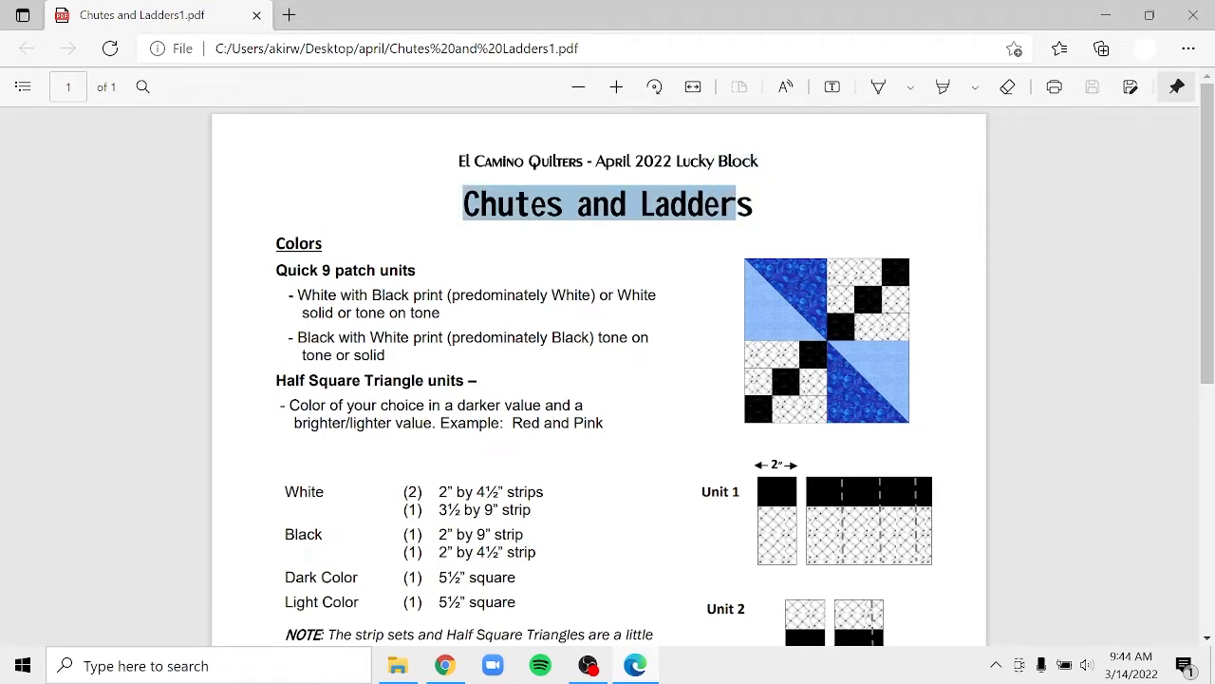
left_click(749, 218)
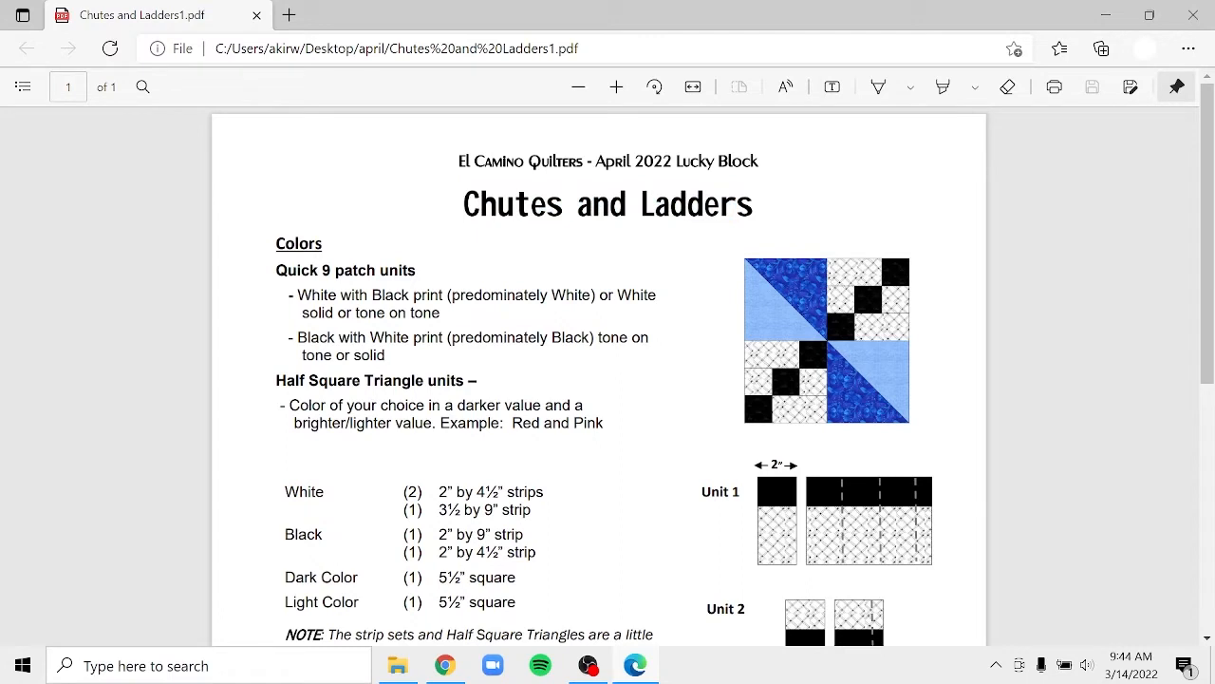
left_click_drag(756, 203, 440, 216)
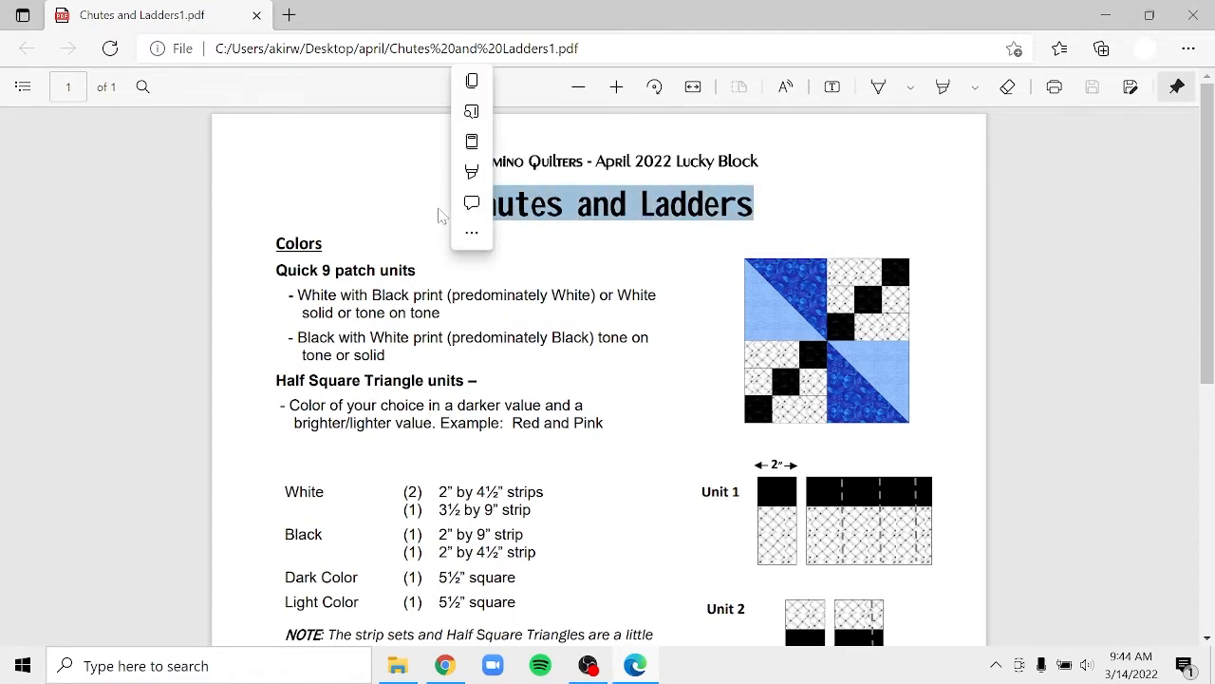
key("ctrl+c")
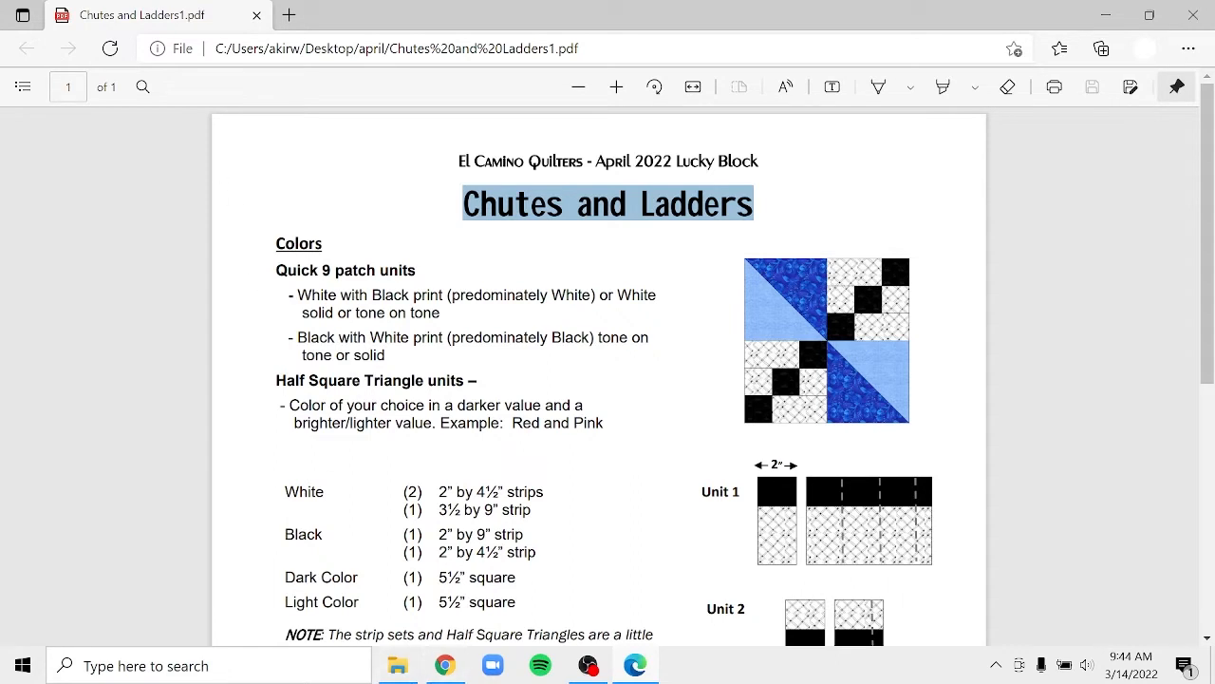
left_click(445, 665)
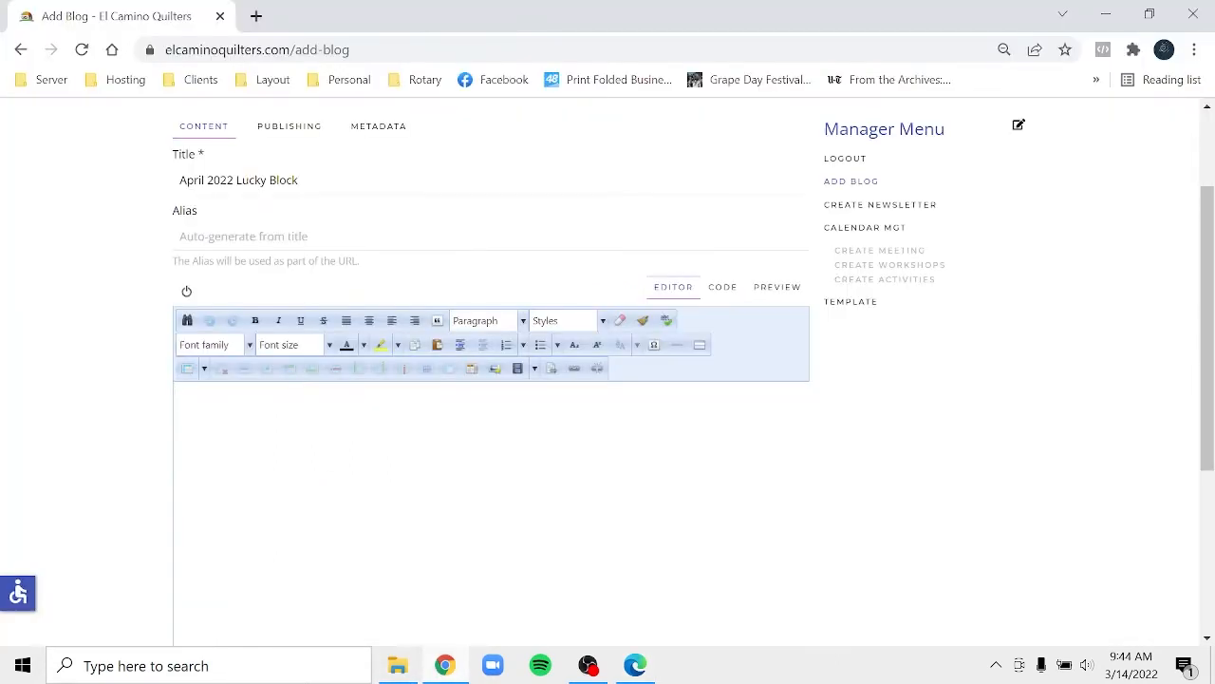
- Paste 'Chutes and Ladders' as a centred Heading 2 and start a new paragraph beneath it
key("ctrl+v")
left_click_drag(280, 394, 164, 407)
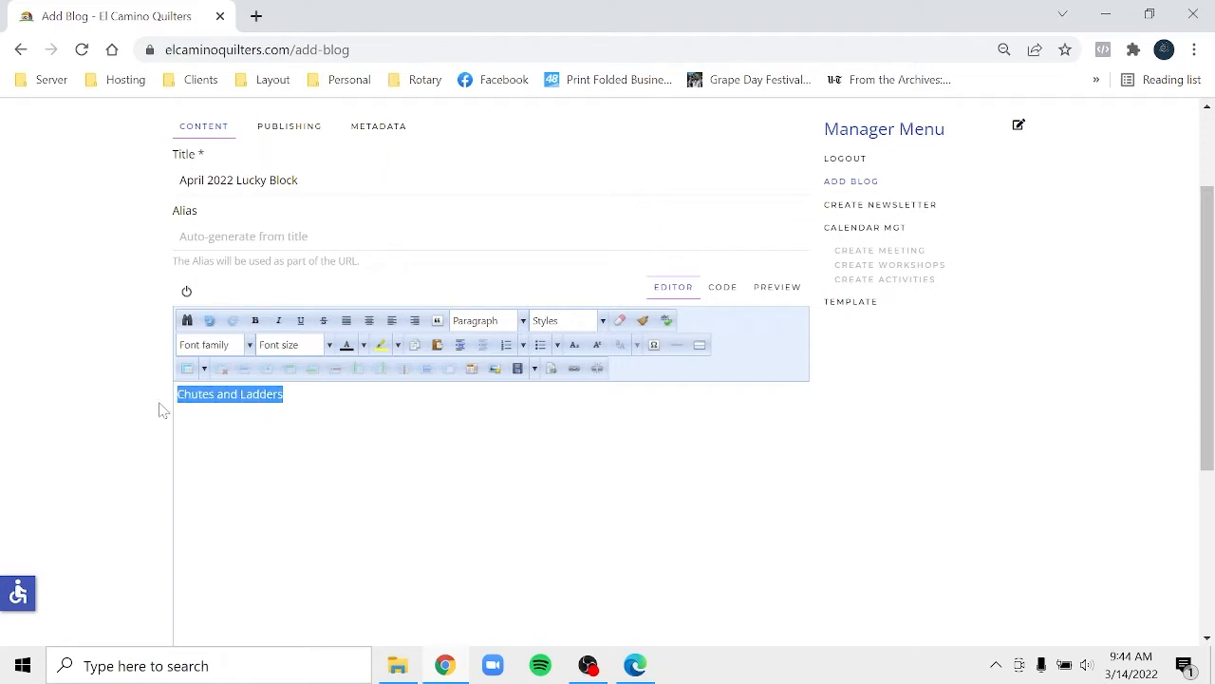
left_click(523, 323)
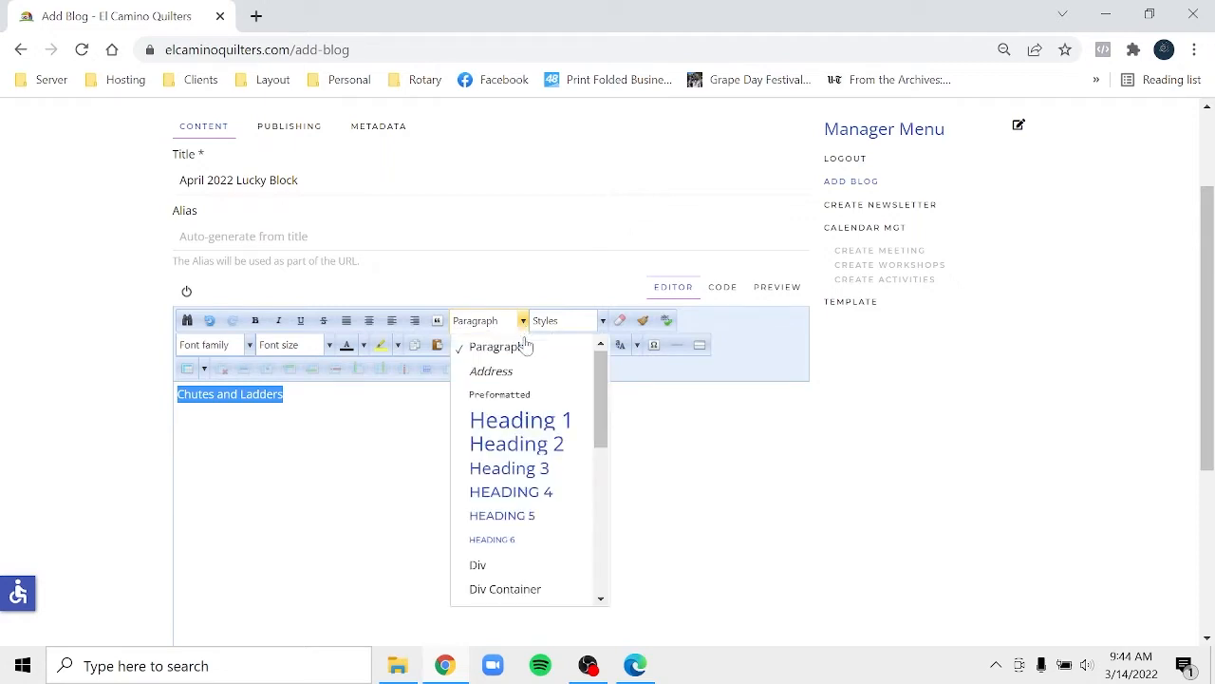
left_click(518, 444)
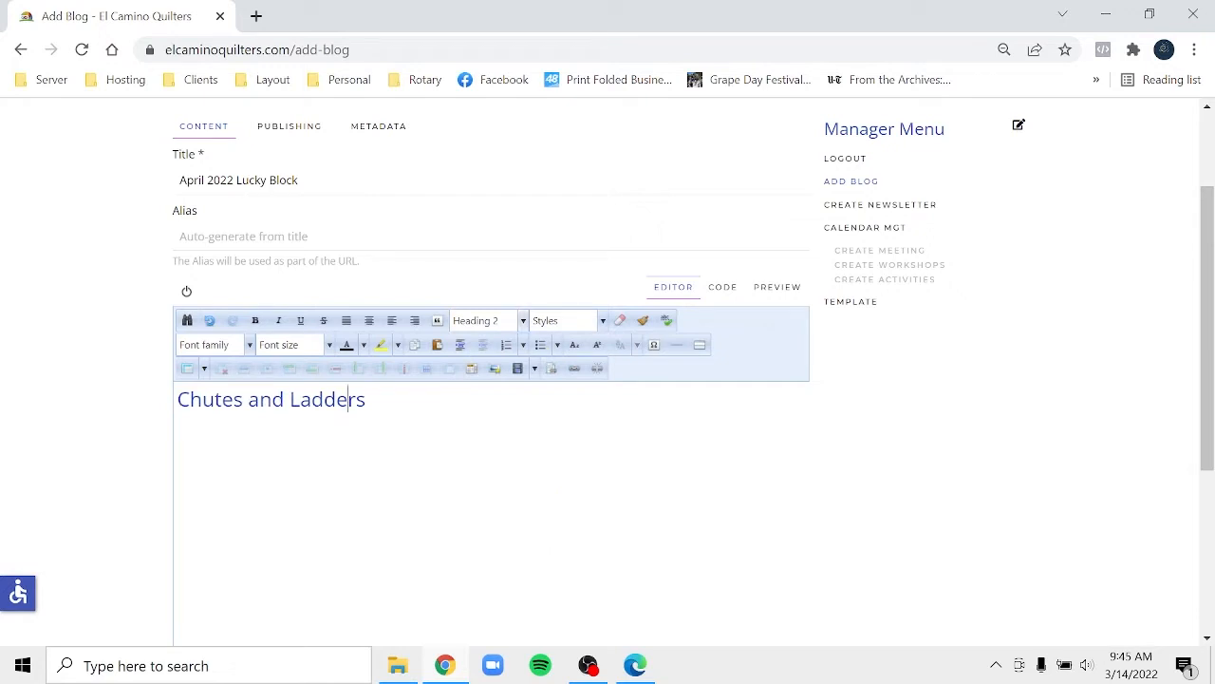
double_click(348, 399)
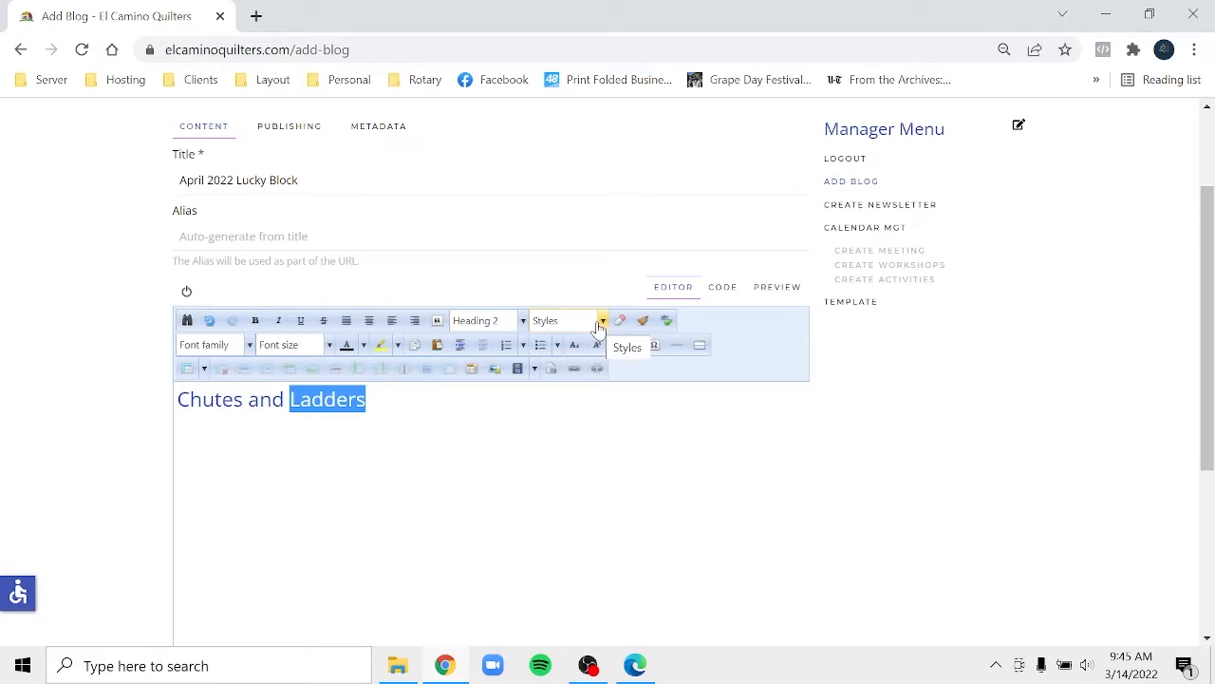
left_click(369, 323)
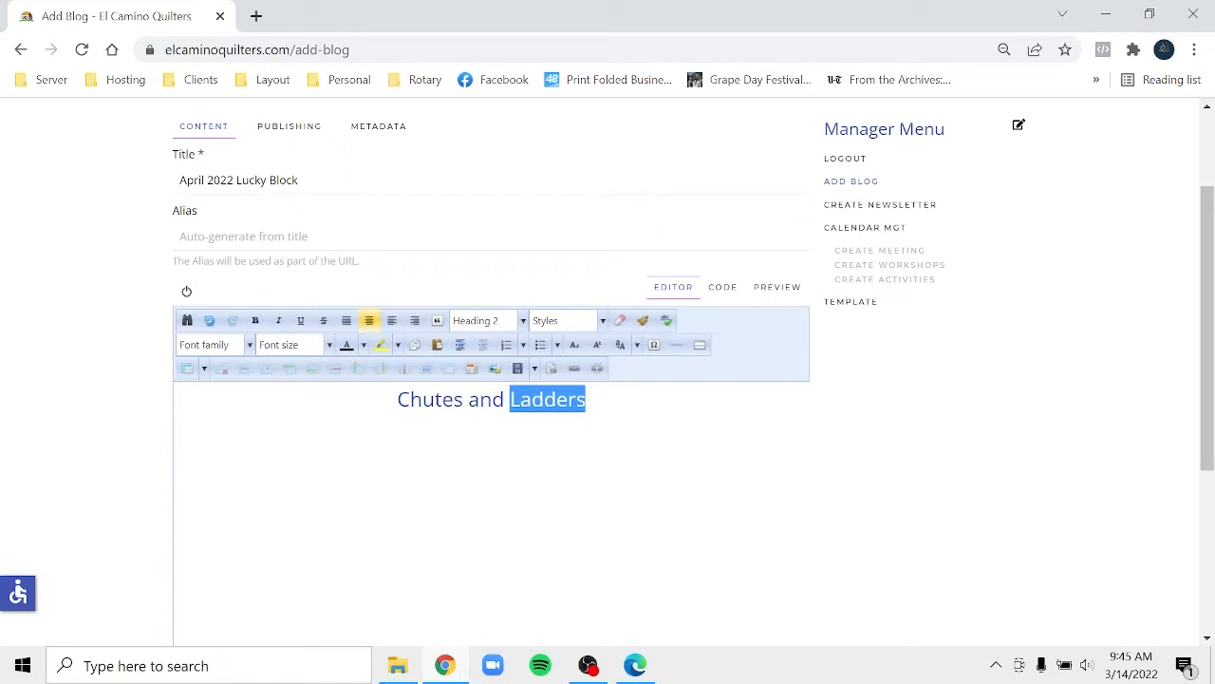
left_click(587, 400)
key("Return")
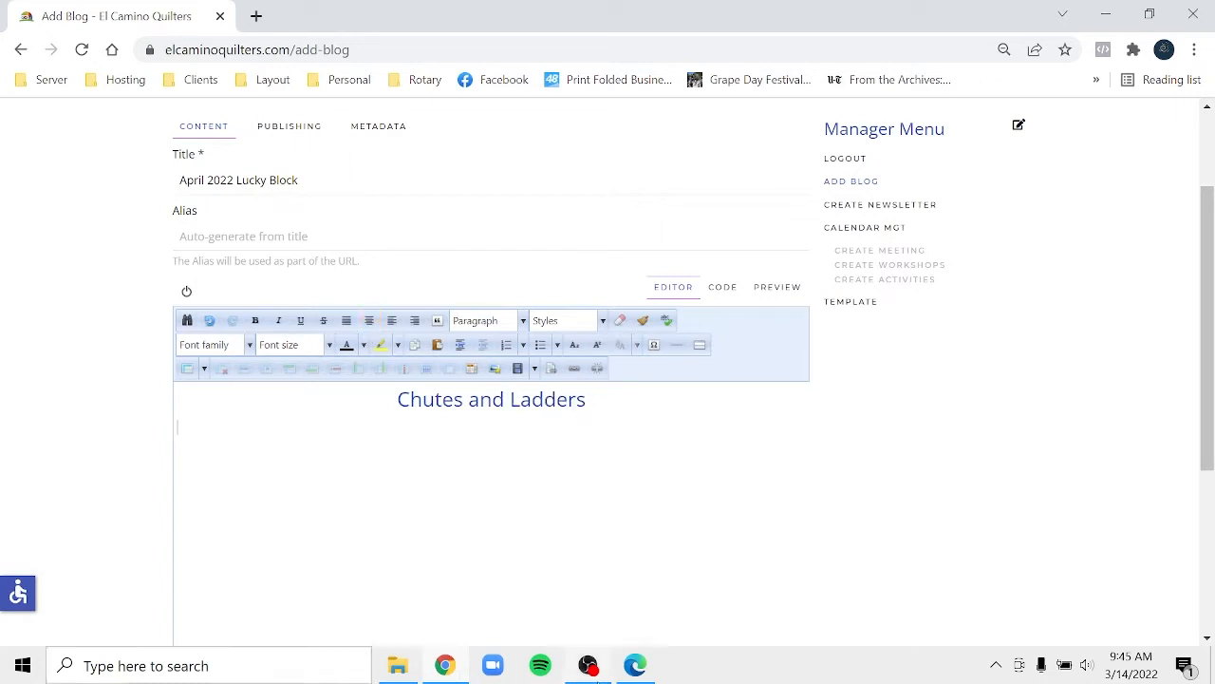
- Copy the handout text from Colors through step 4 and return to the blog editor
left_click(636, 665)
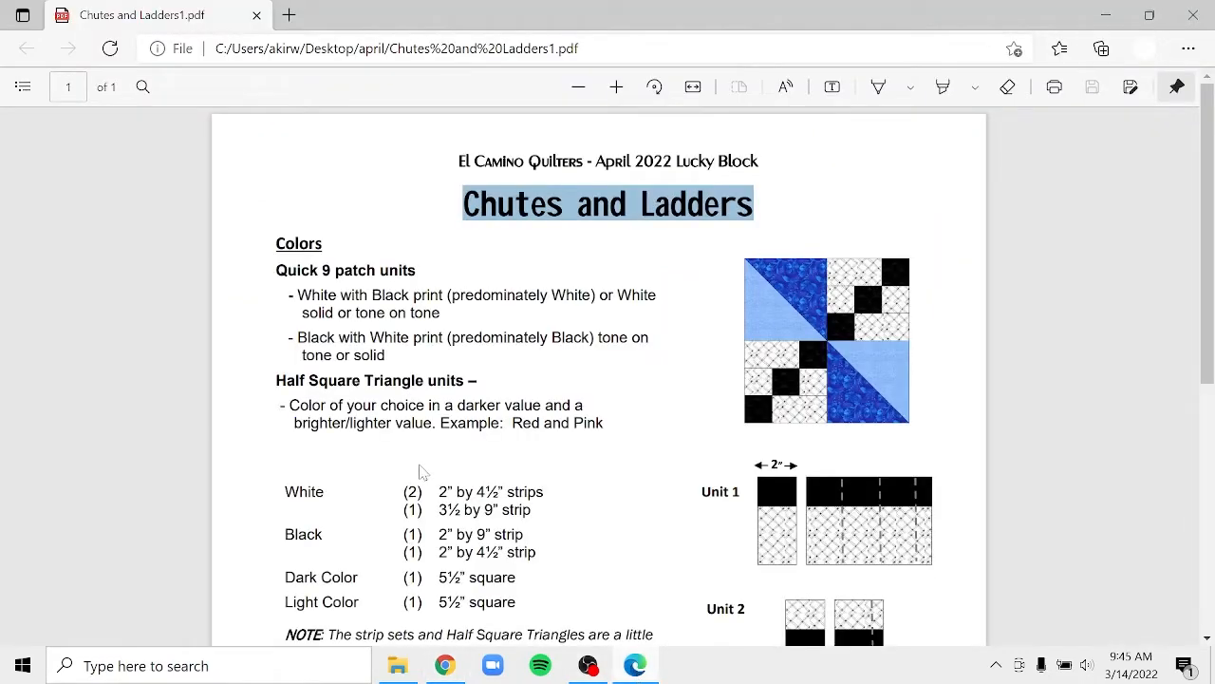
left_click_drag(274, 237, 481, 591)
key("ctrl+c")
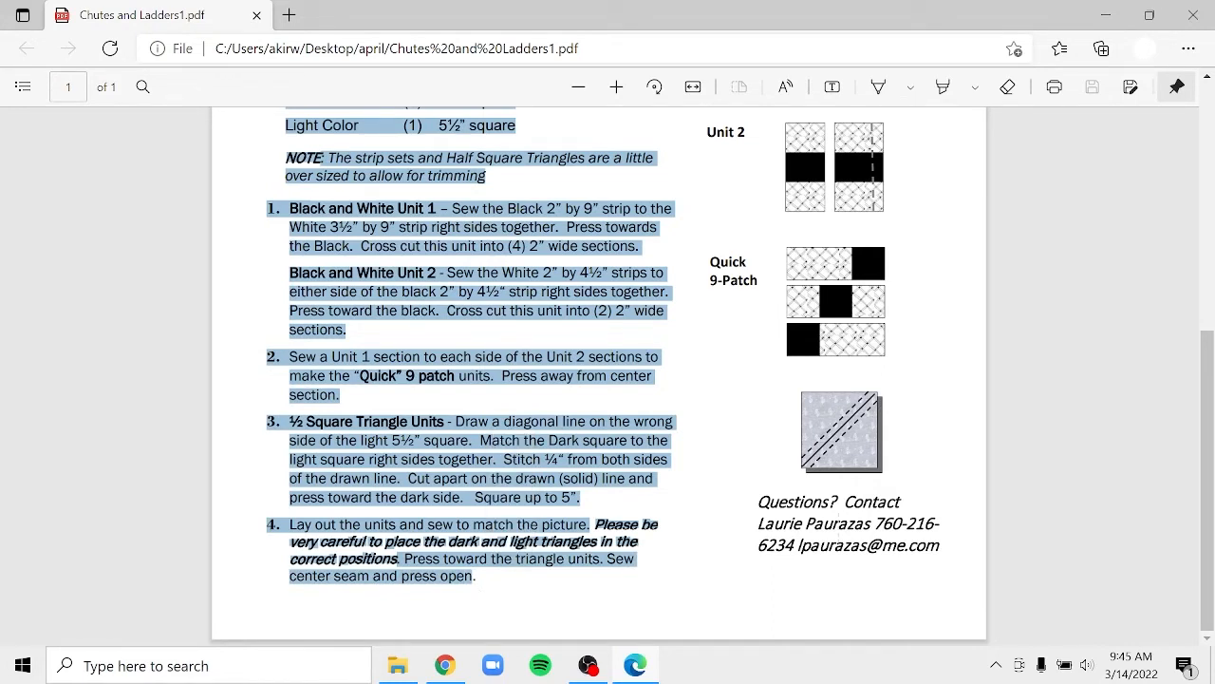
left_click(446, 667)
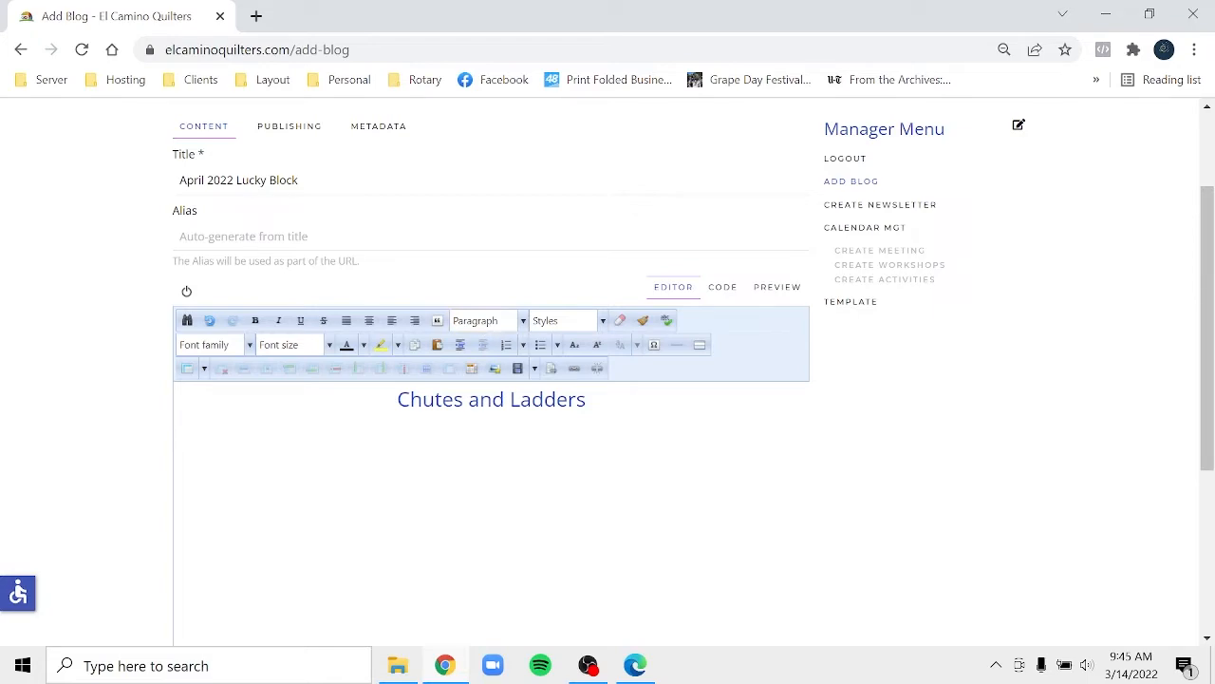
- Paste the handout's colours, cutting list and sewing steps below the heading
key("ctrl+v")
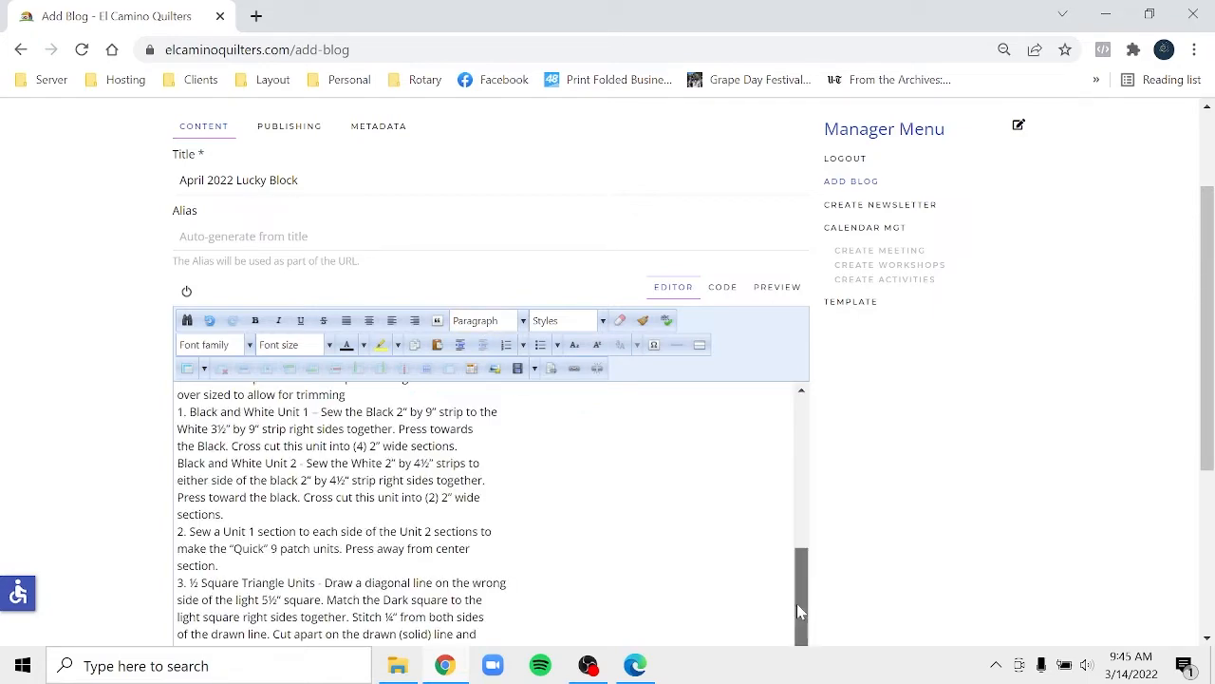
left_click_drag(797, 603, 807, 447)
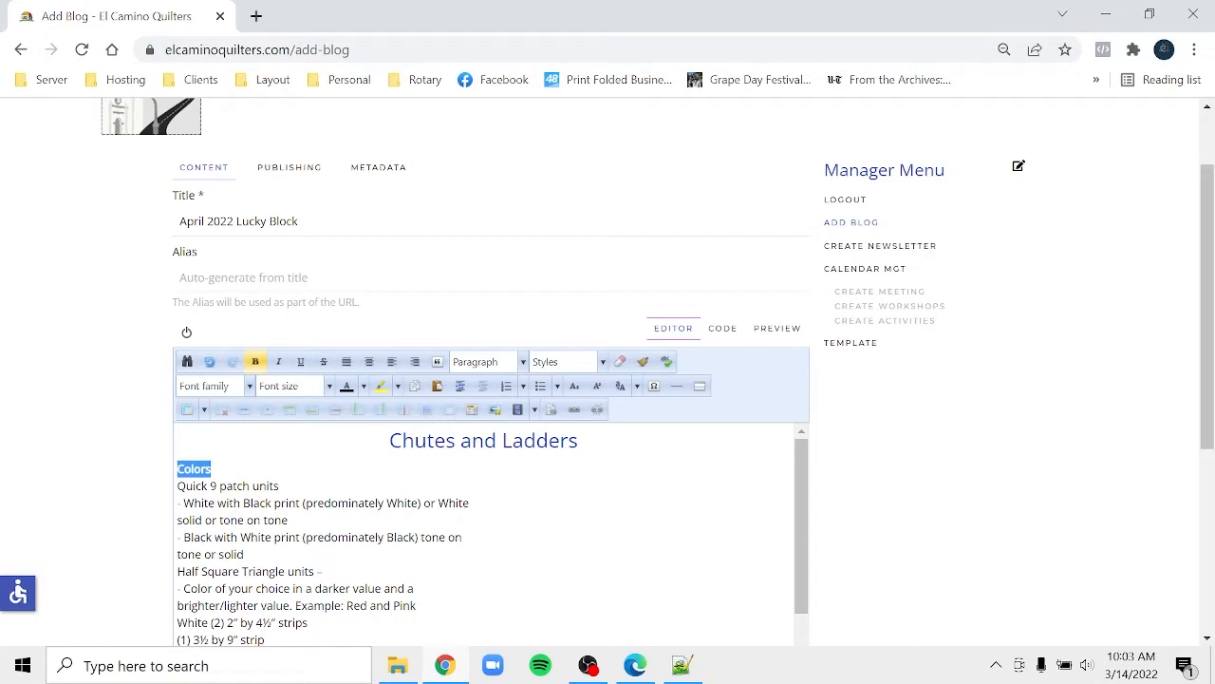
- Give the bold Colors label its own paragraph, checking the HTML source
key("Right")
left_click(721, 327)
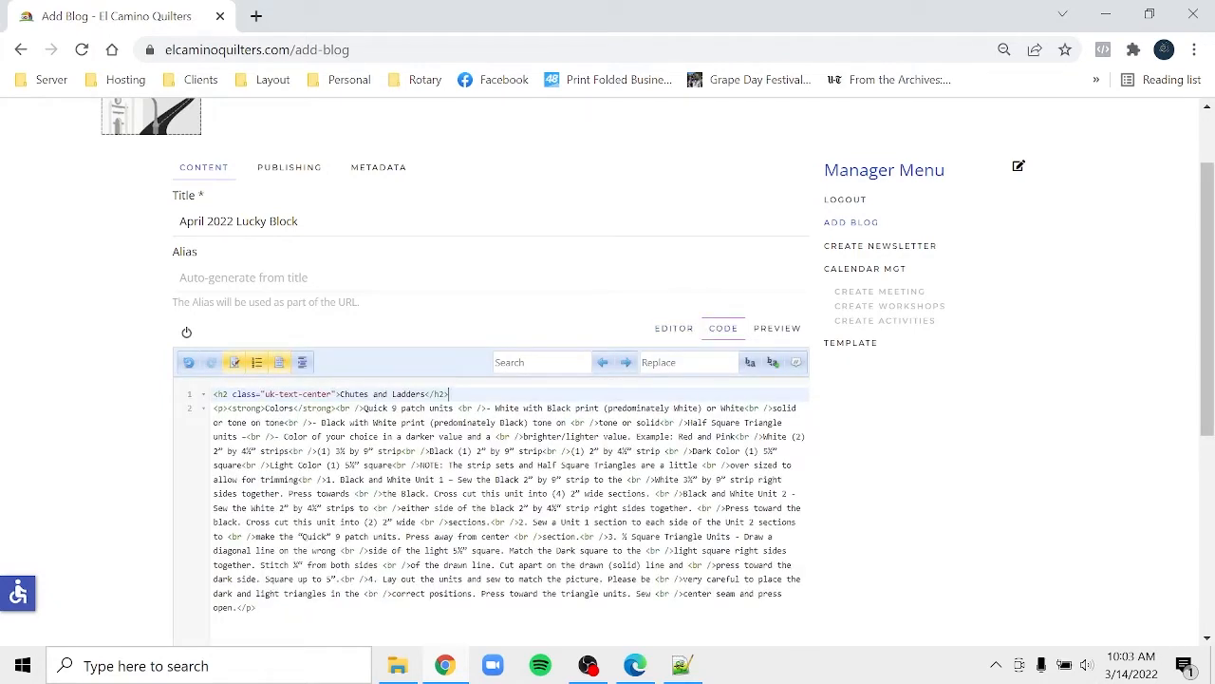
left_click(674, 328)
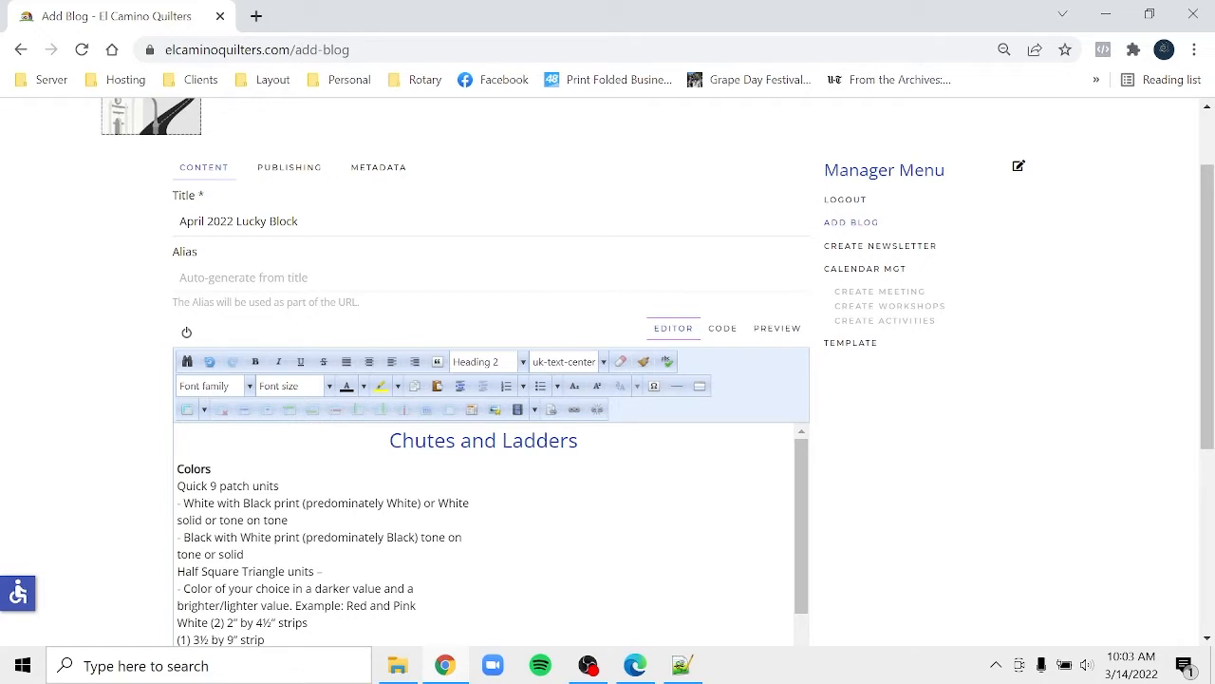
left_click(212, 469)
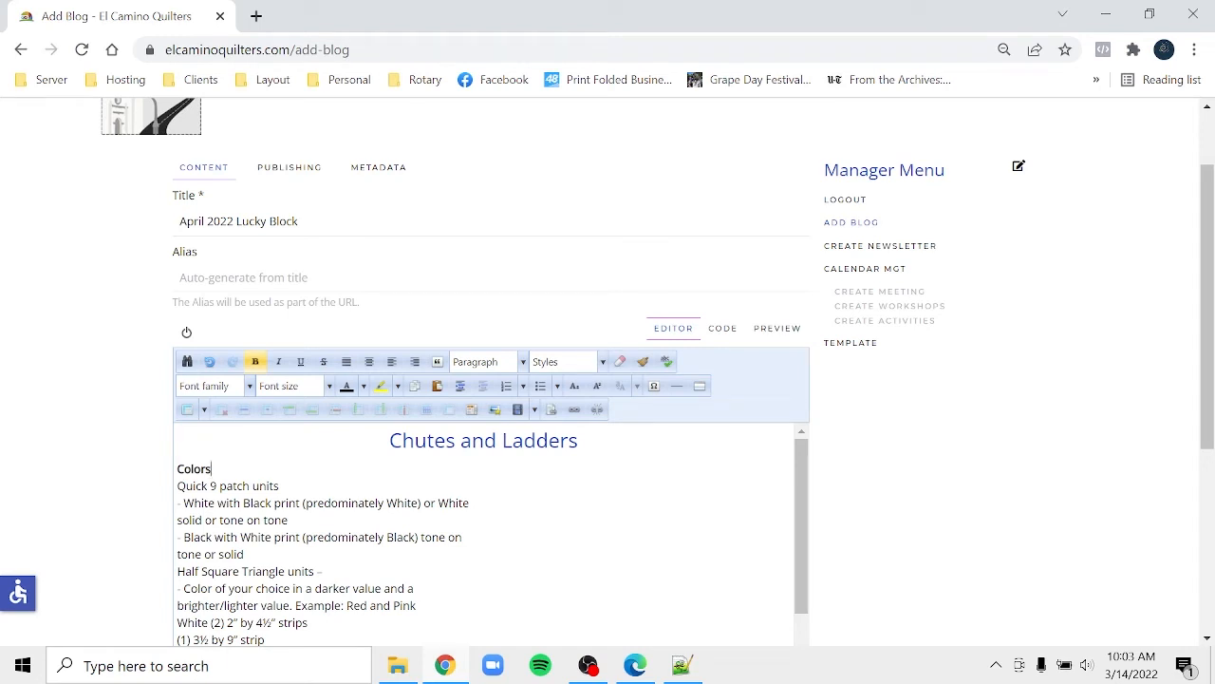
key("Delete")
key("Return")
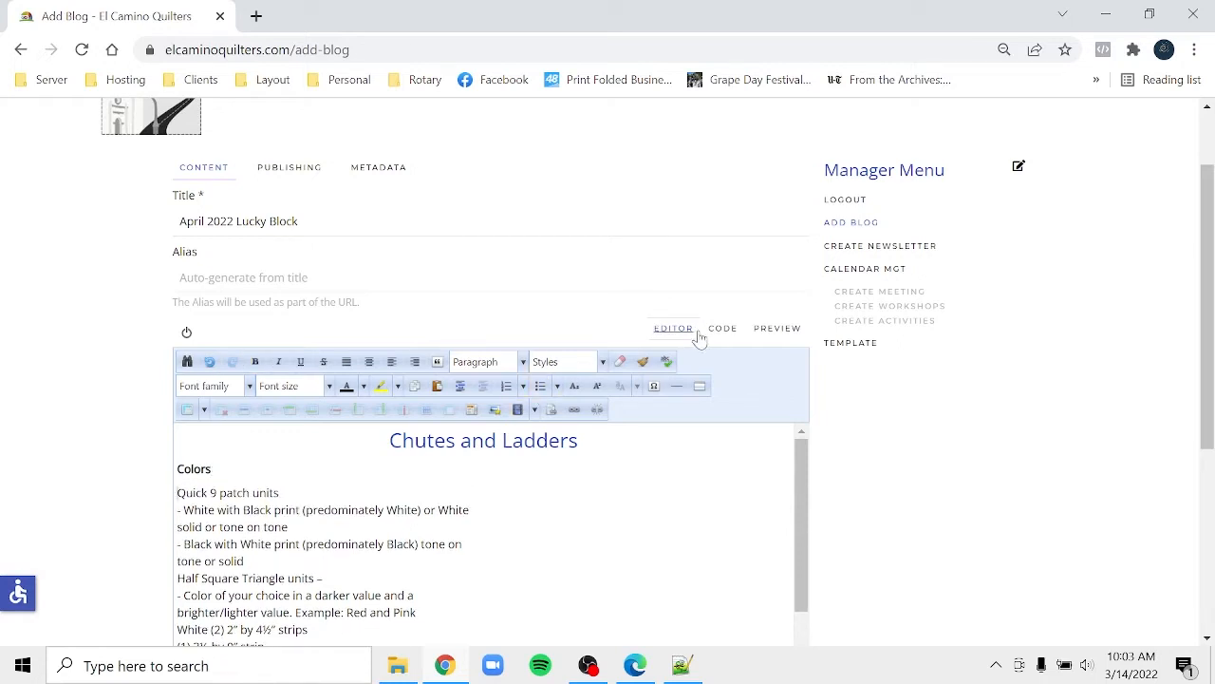
- Make the 'Quick 9 patch units' line bold
left_click(728, 329)
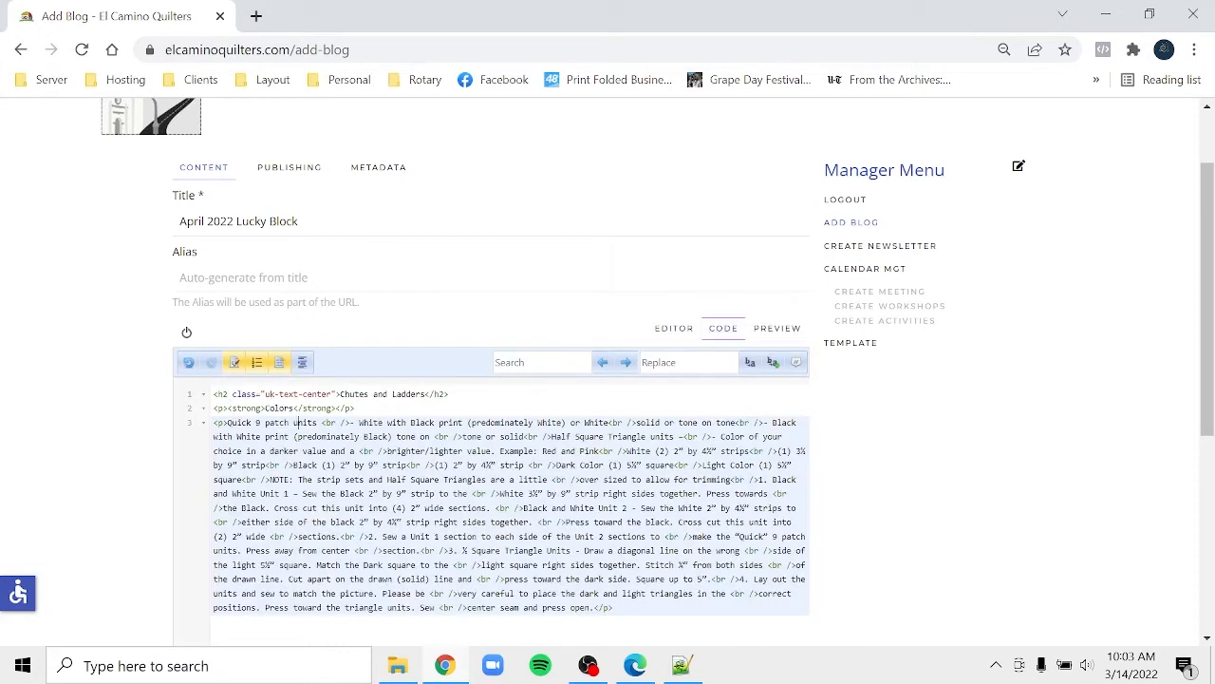
left_click(665, 329)
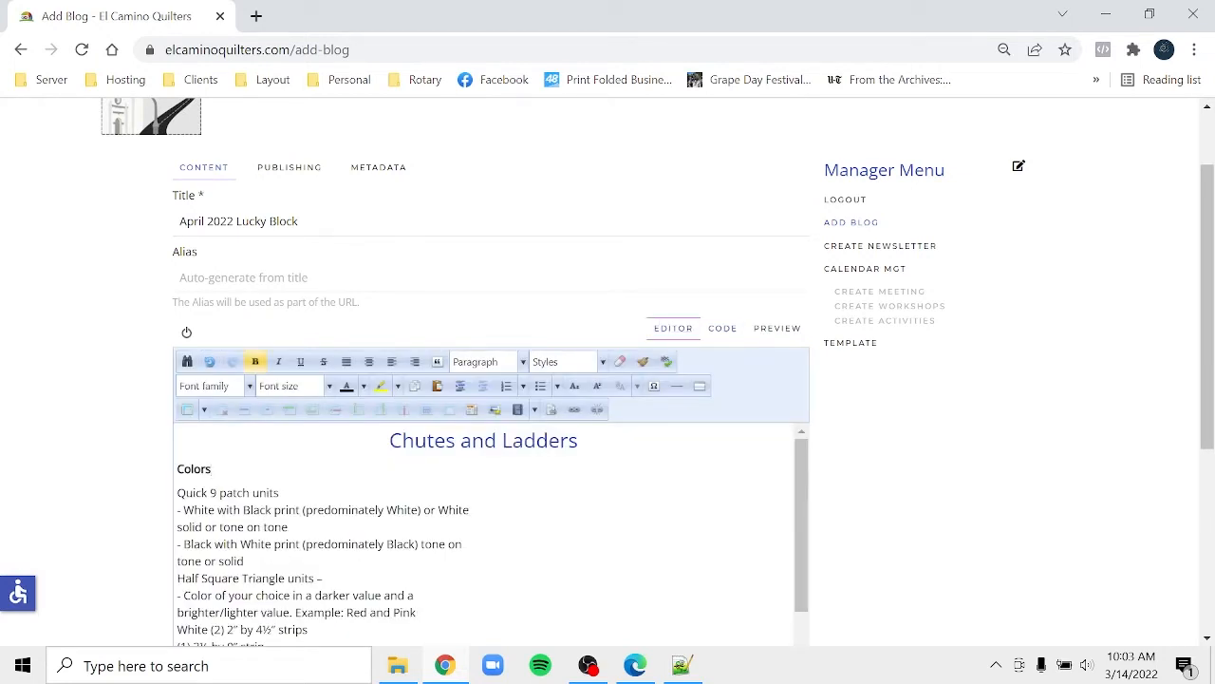
left_click_drag(279, 492, 173, 496)
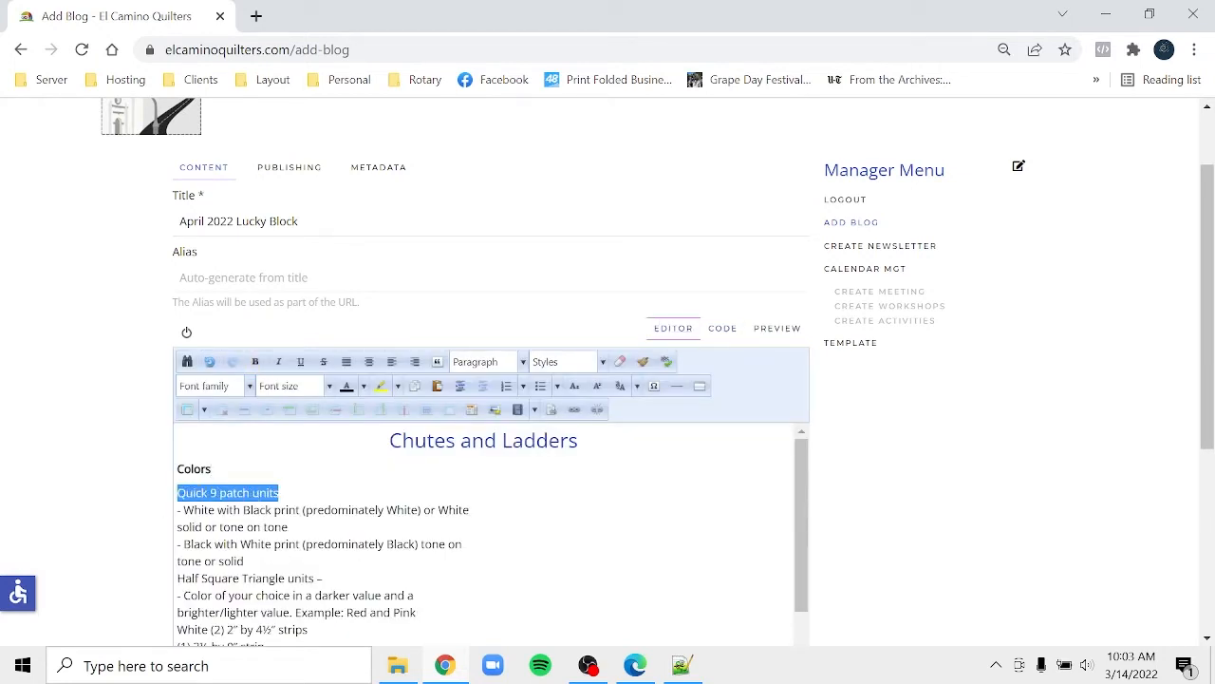
left_click(256, 362)
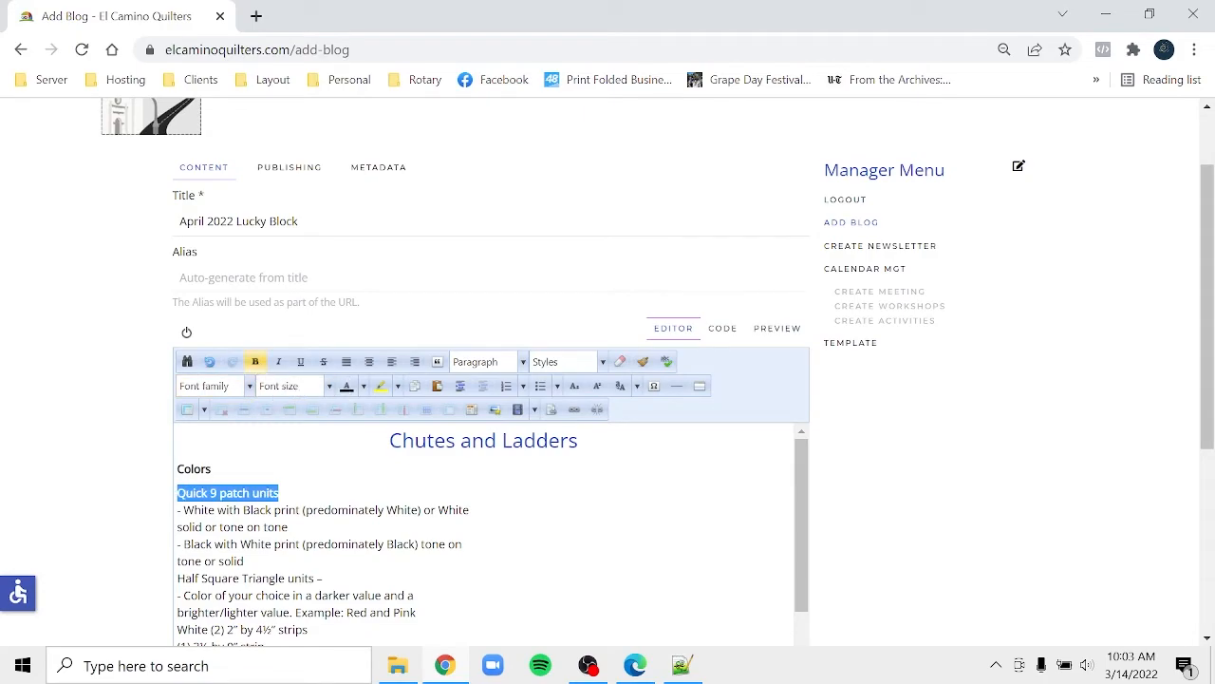
left_click(635, 667)
left_click(635, 666)
- Deselect the text in the handout PDF and return to the Joomla editor
left_click(635, 666)
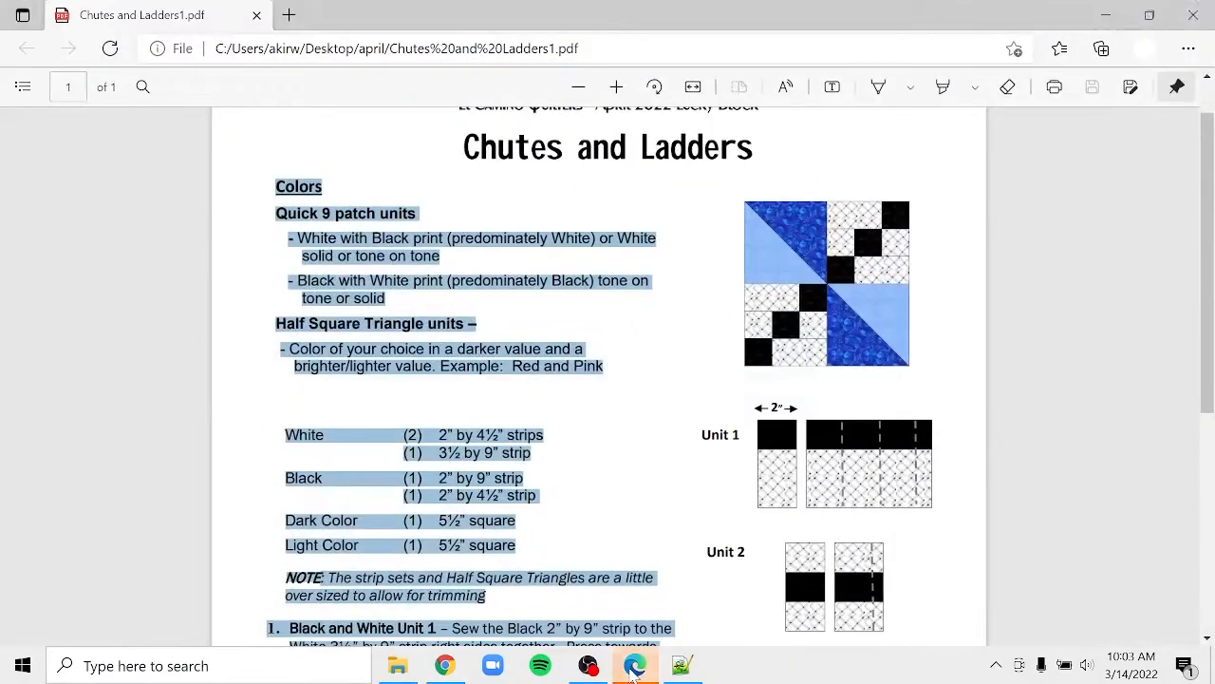
left_click(635, 667)
left_click(635, 667)
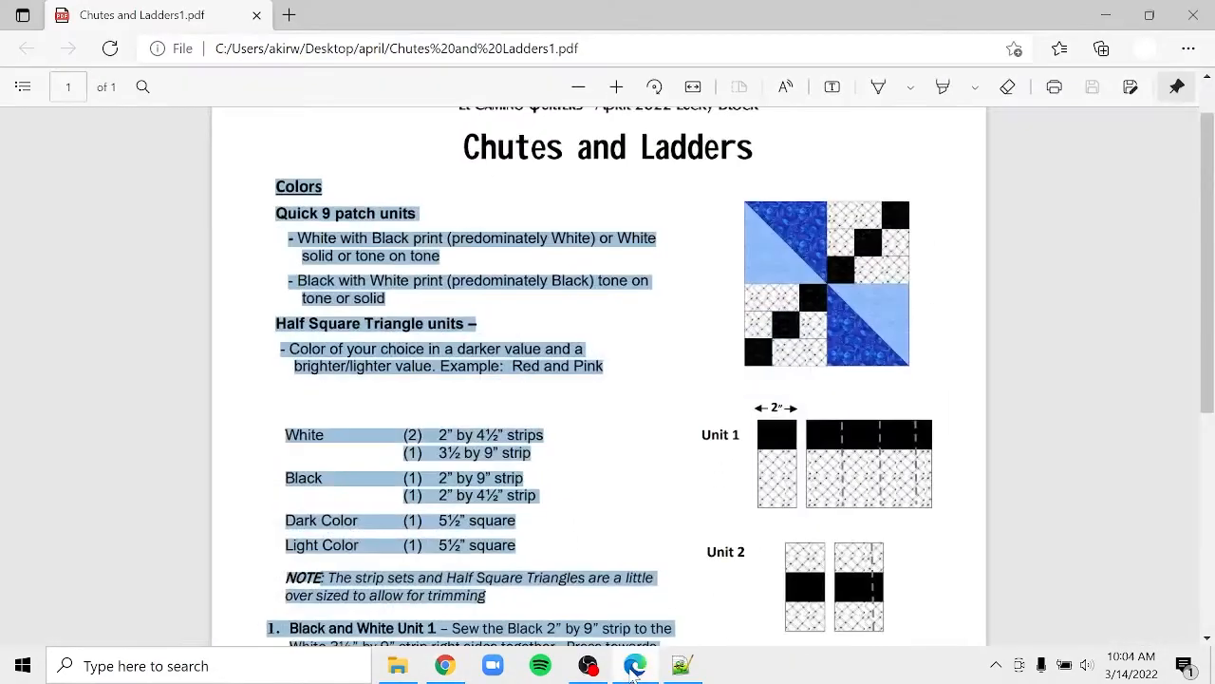
left_click(453, 211)
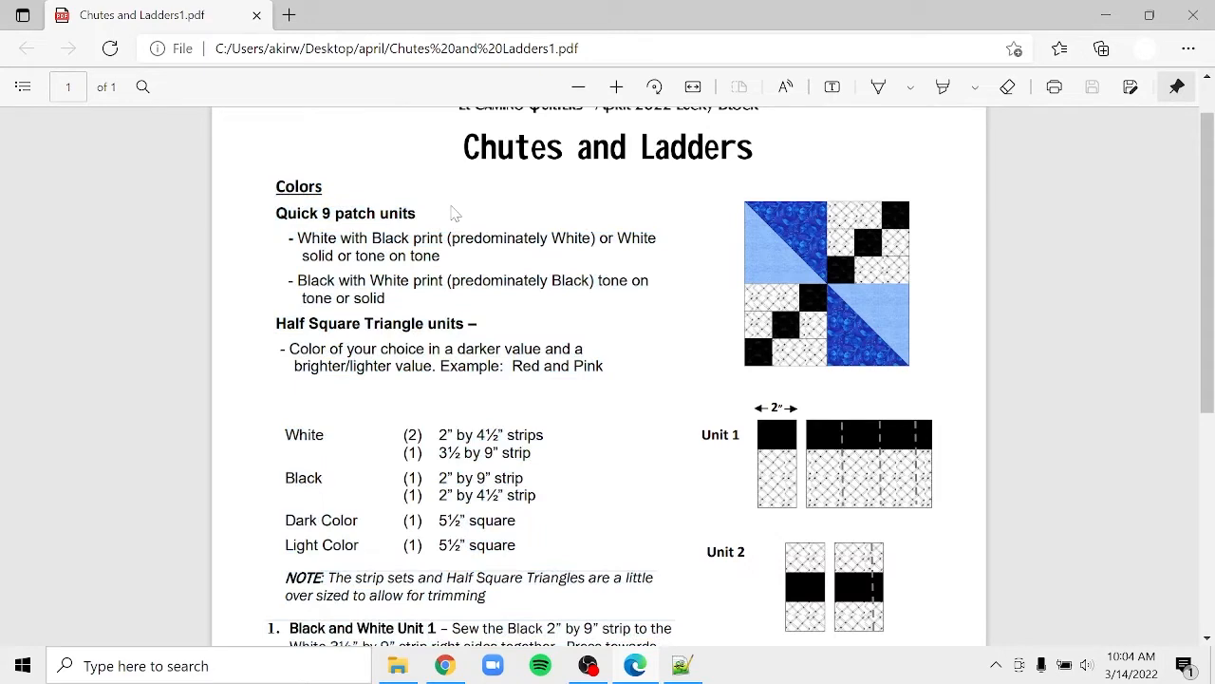
left_click(433, 672)
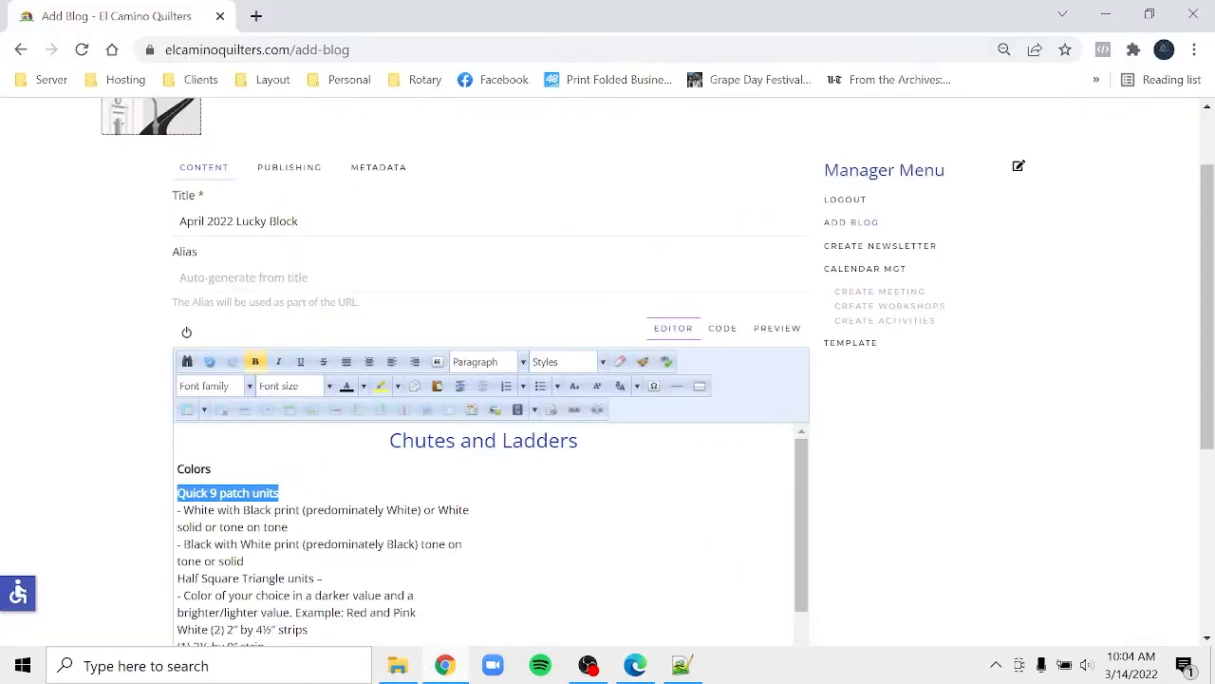
- Put 'Quick 9 patch units' on its own line and rejoin the broken colour lines
left_click(279, 492)
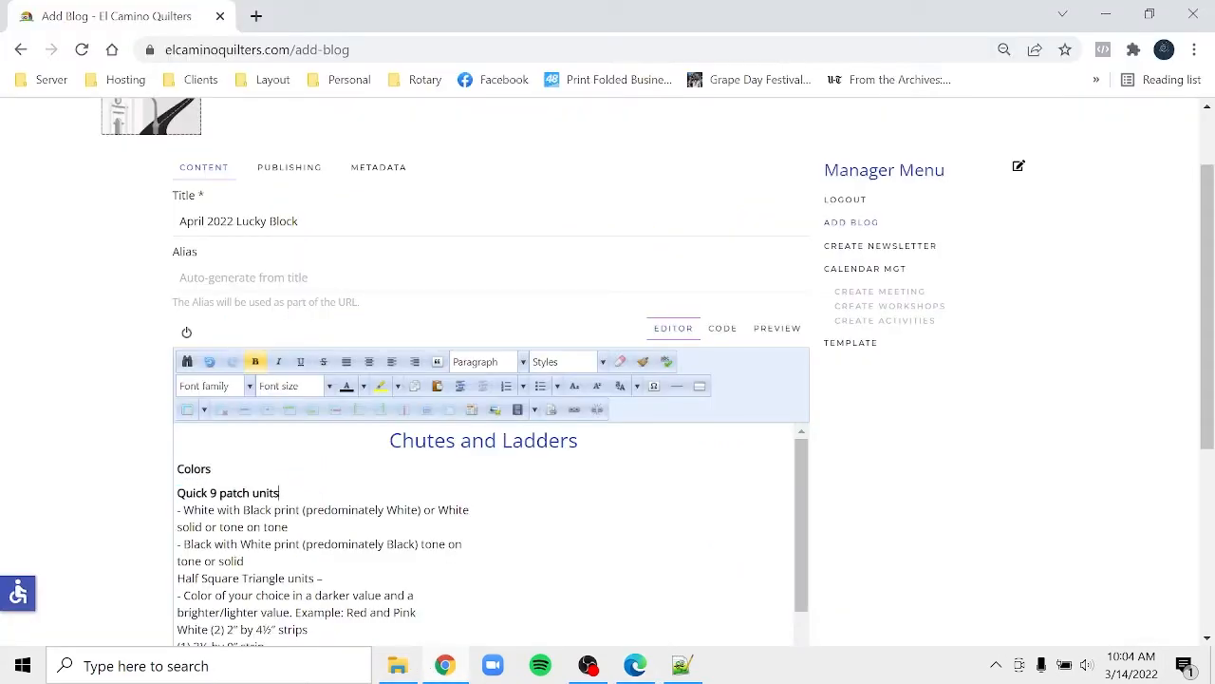
key("Delete")
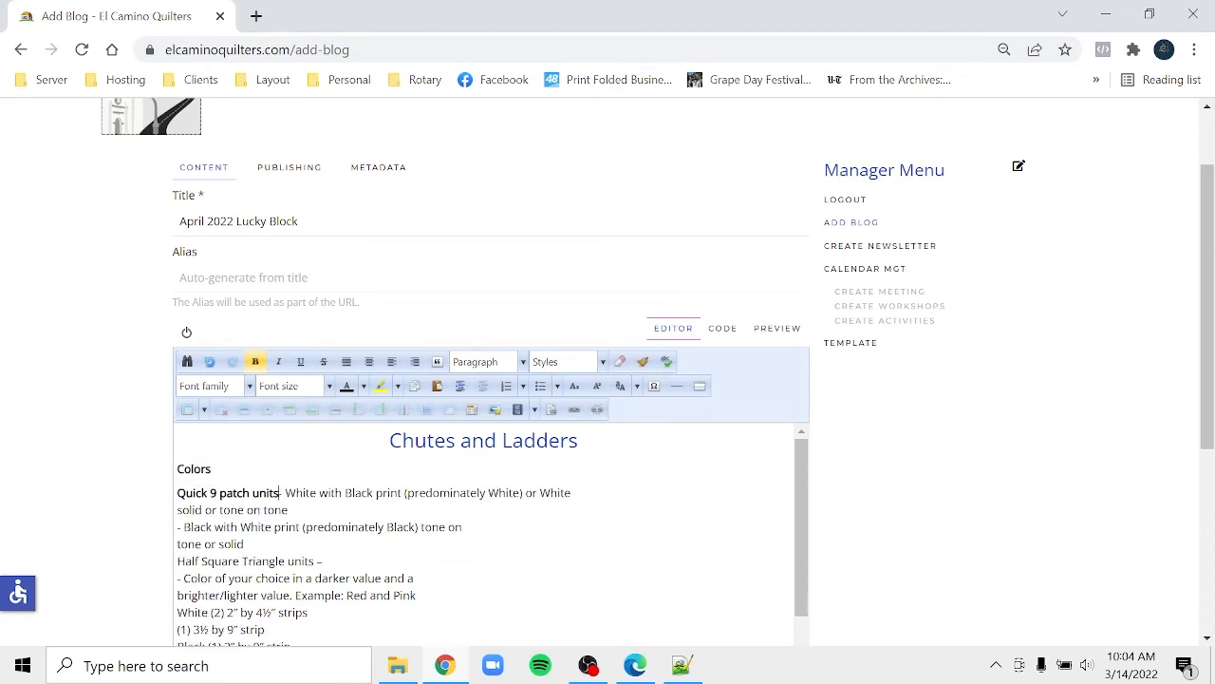
key("Return")
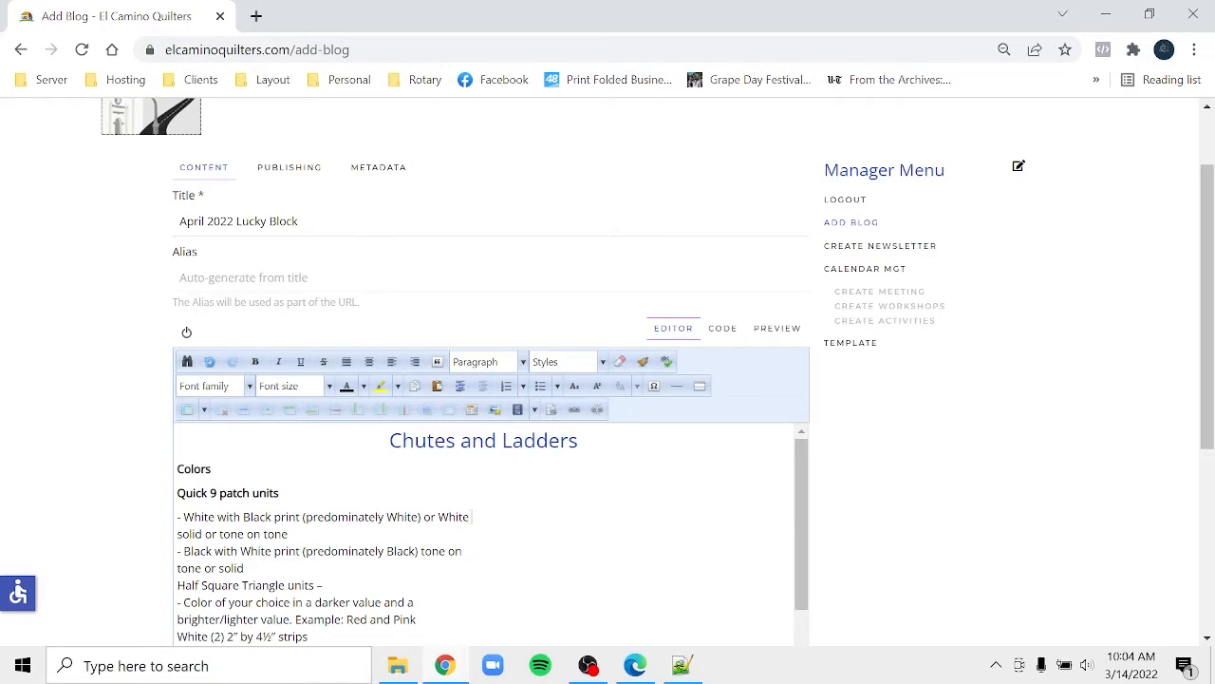
key("Delete")
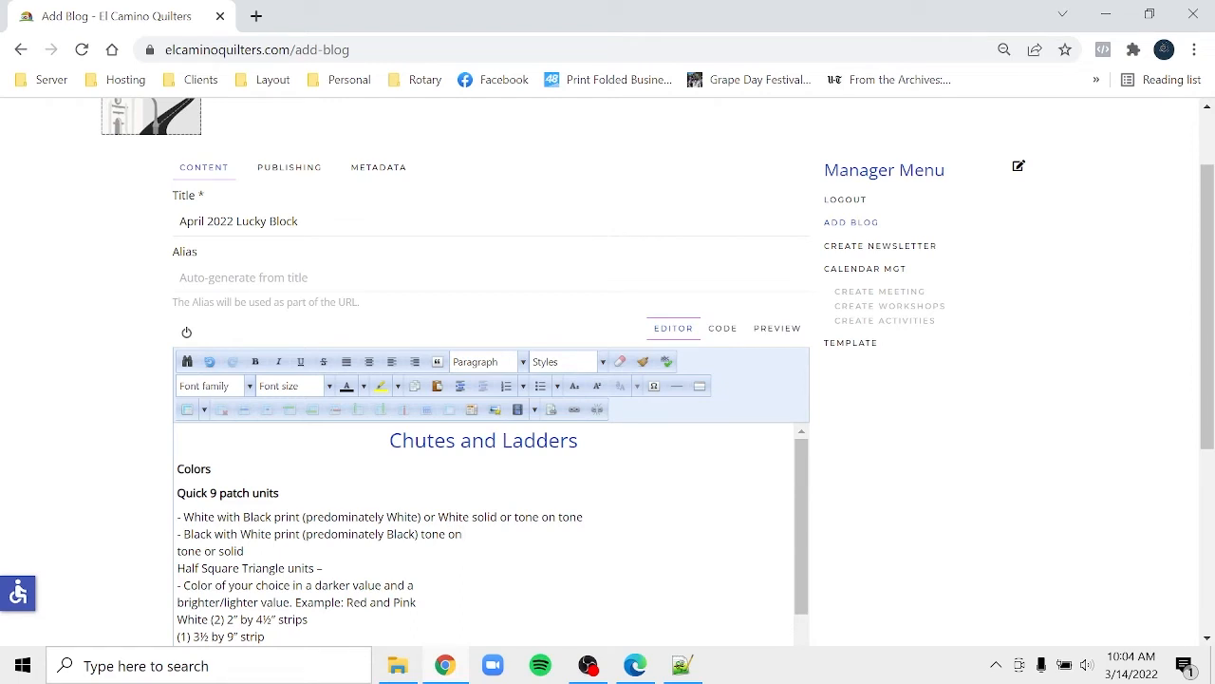
key("Delete")
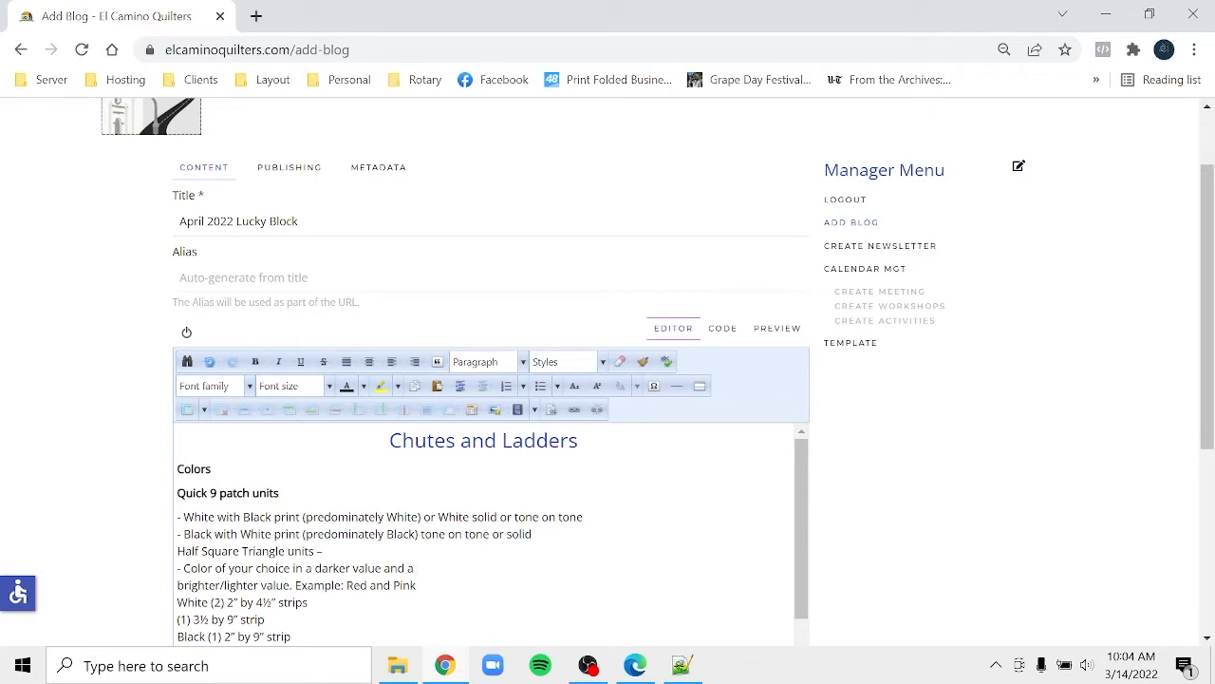
key("Delete")
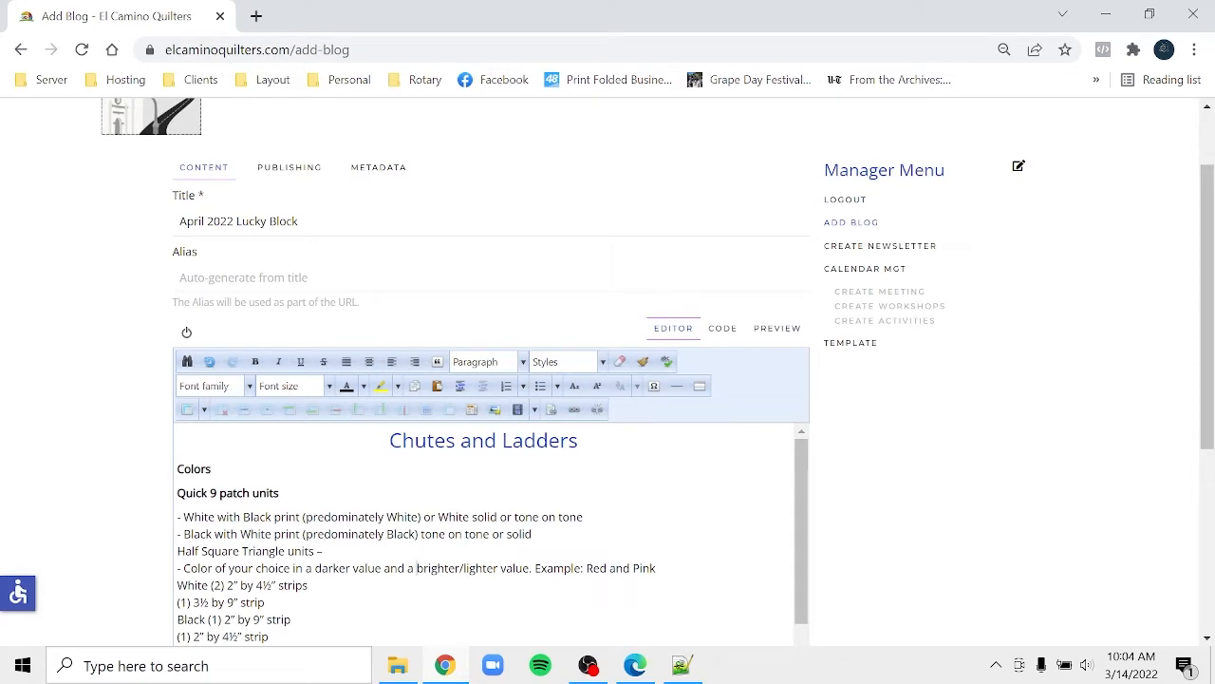
- Rejoin the trimming NOTE, step 1's Cross cut sentence and the Unit 2 instruction
left_click(1208, 642)
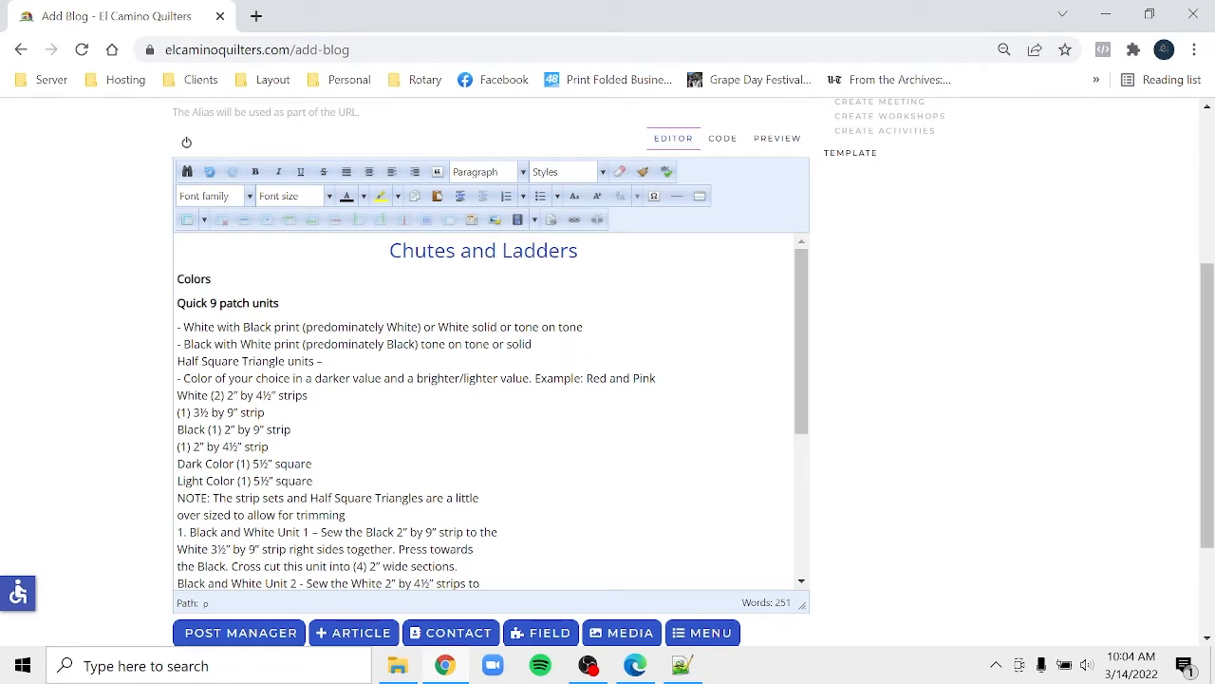
key("BackSpace")
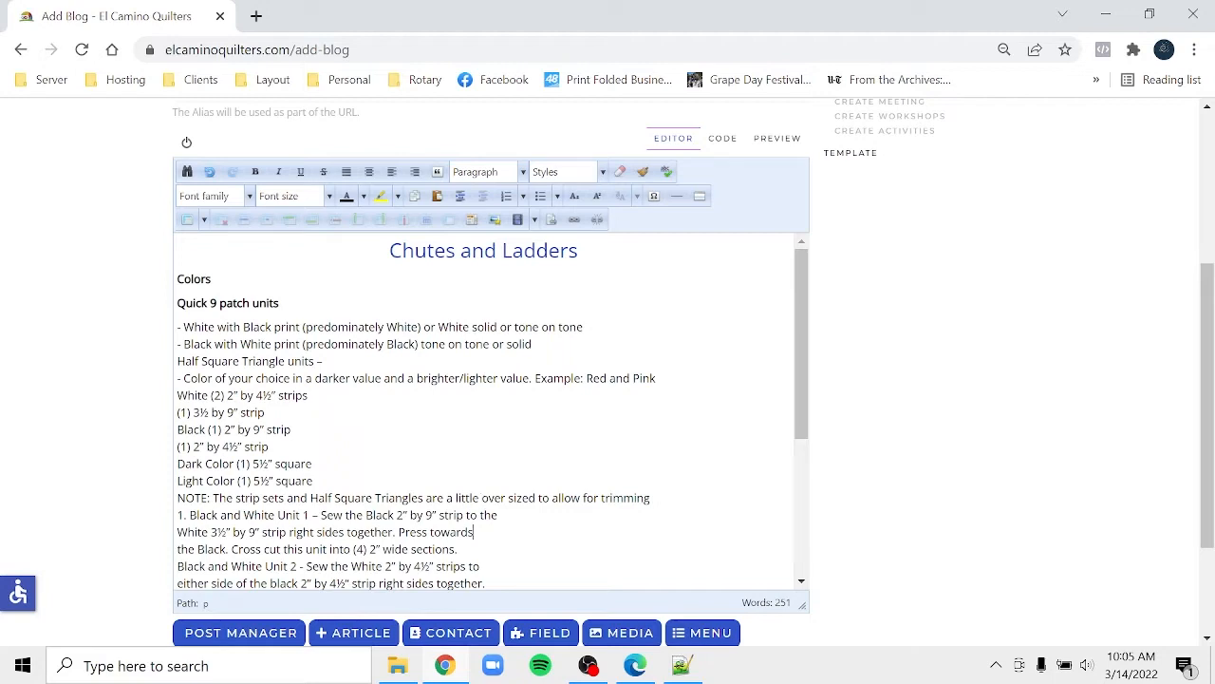
key("BackSpace")
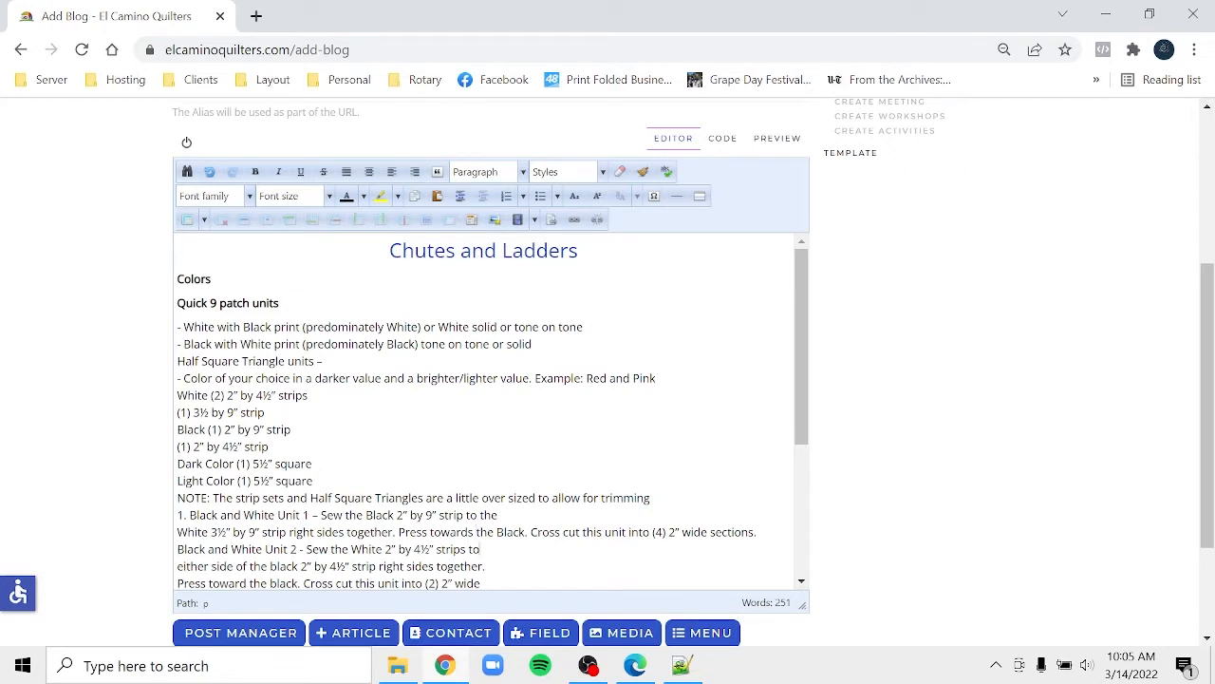
key("BackSpace")
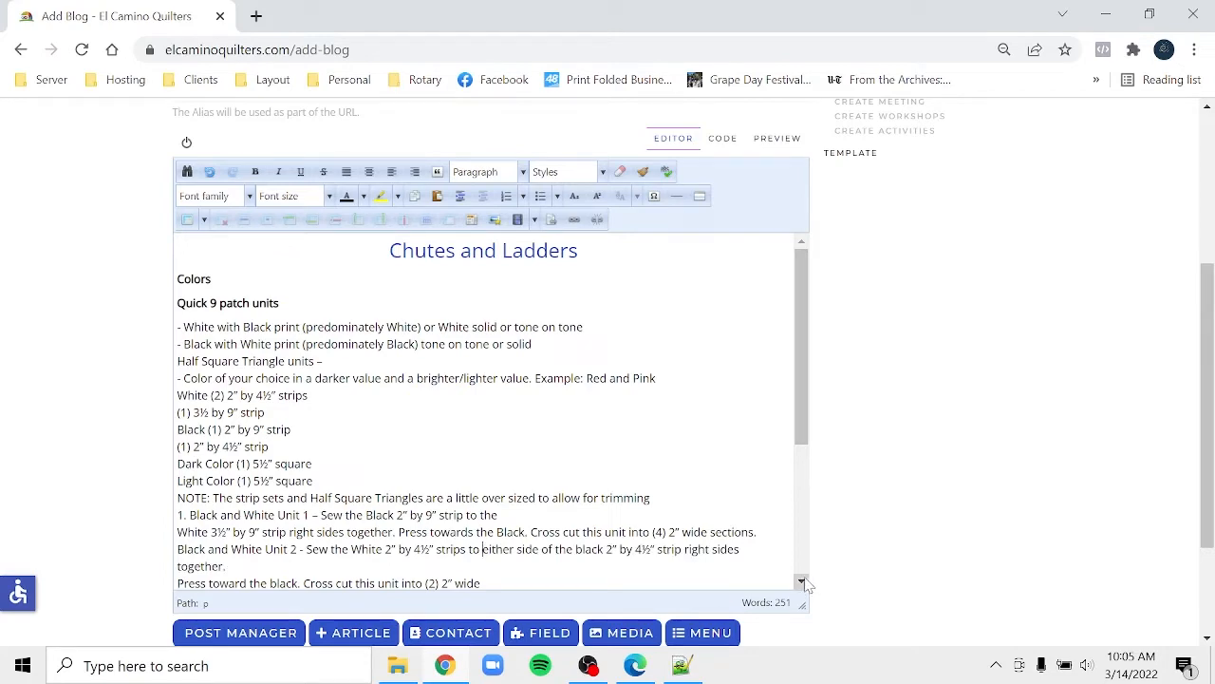
scroll(807, 584, "down", 3)
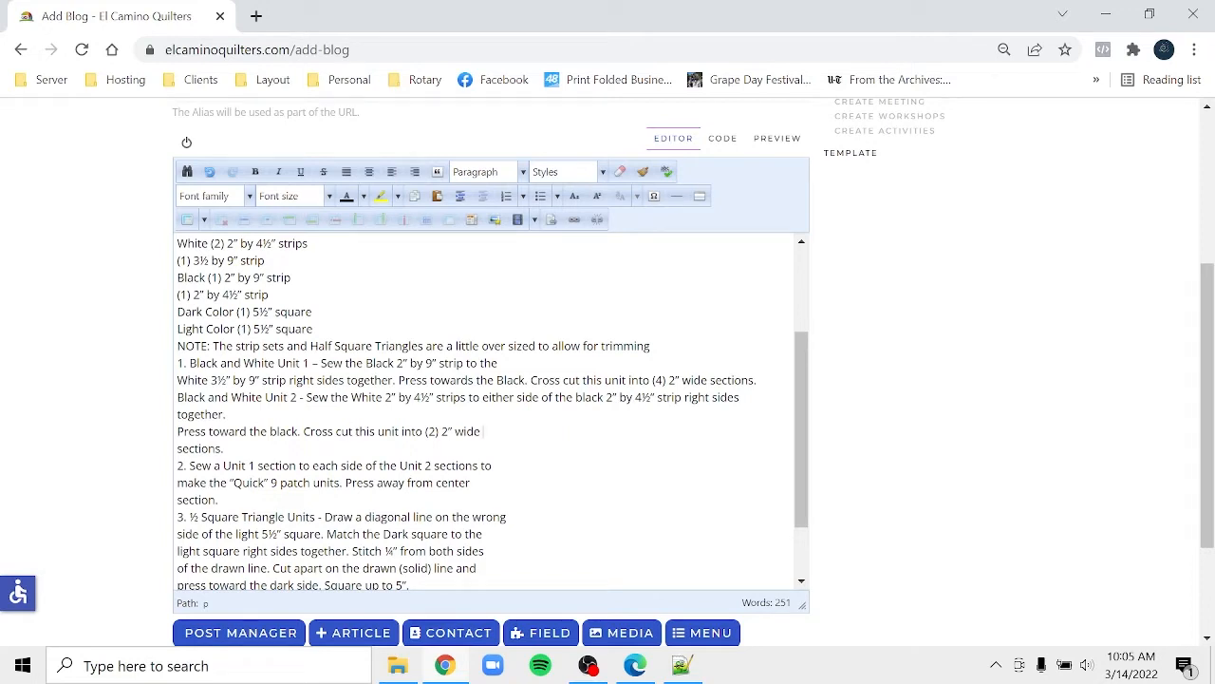
- Rejoin step 2's broken lines and begin step 3, undoing an accidentally deleted letter
key("Delete")
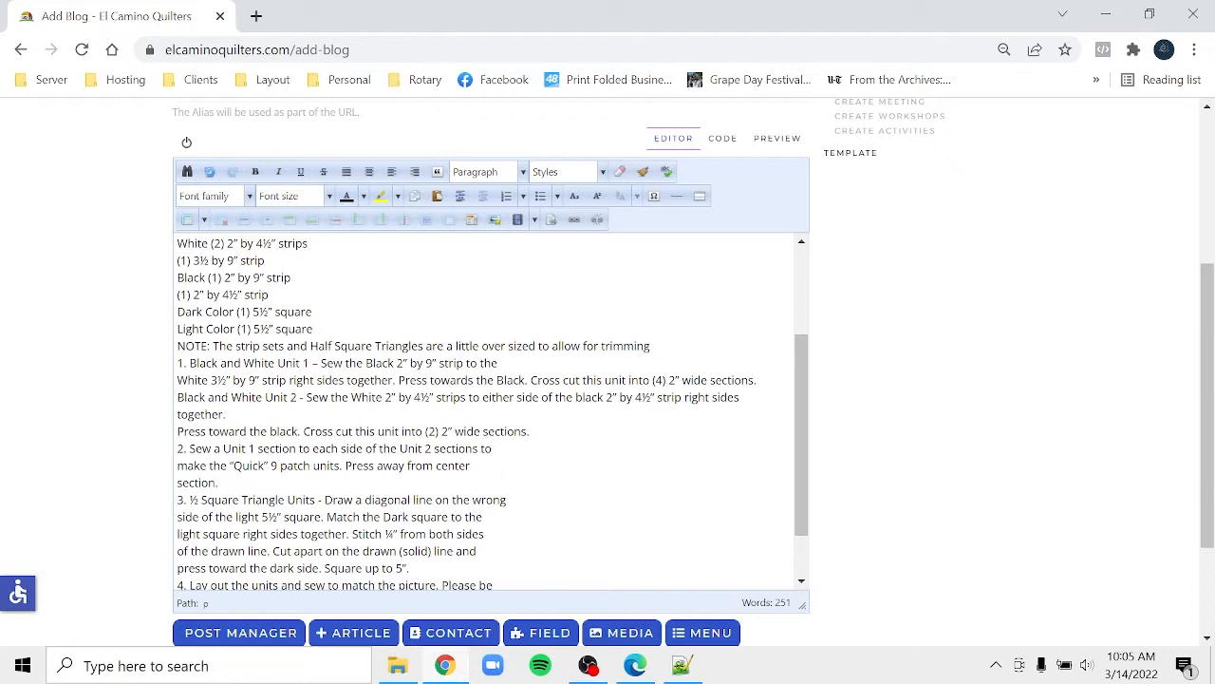
key("Delete")
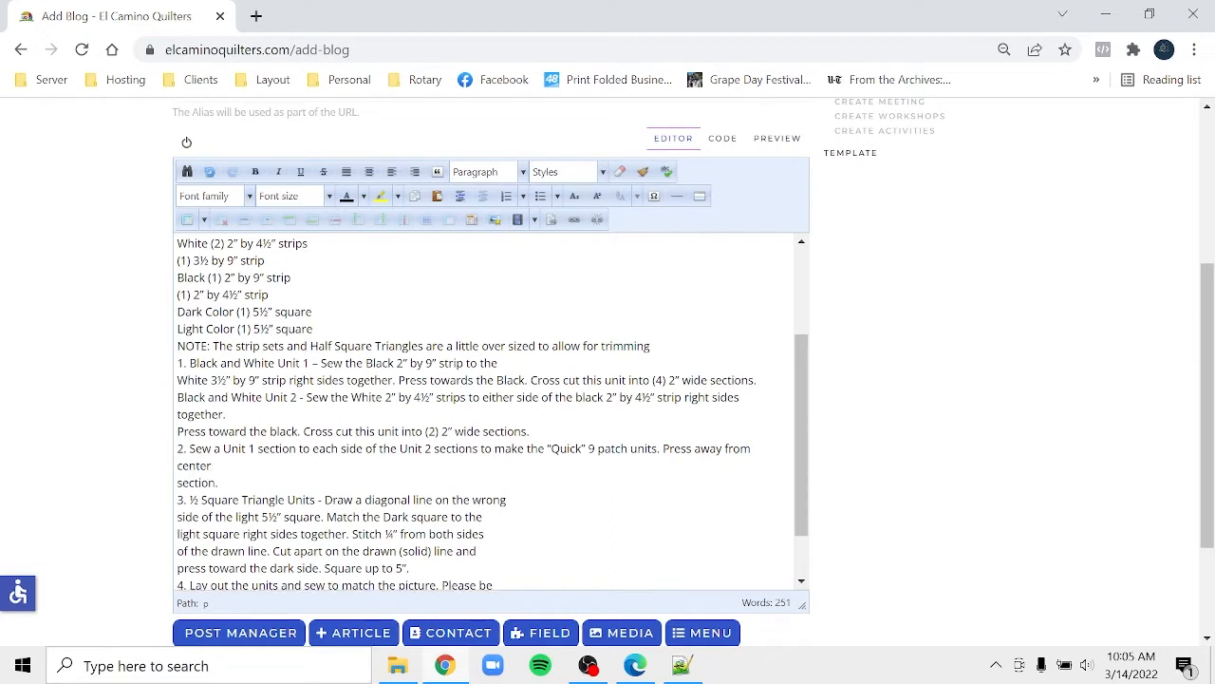
key("Delete")
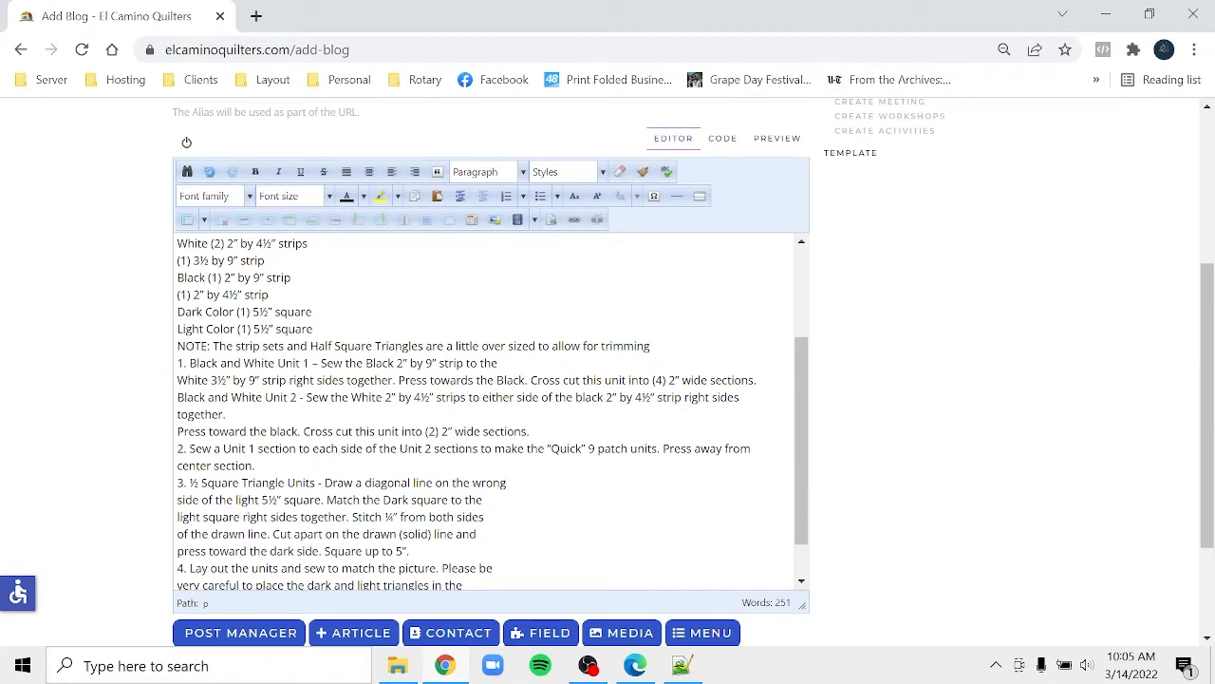
key("Delete")
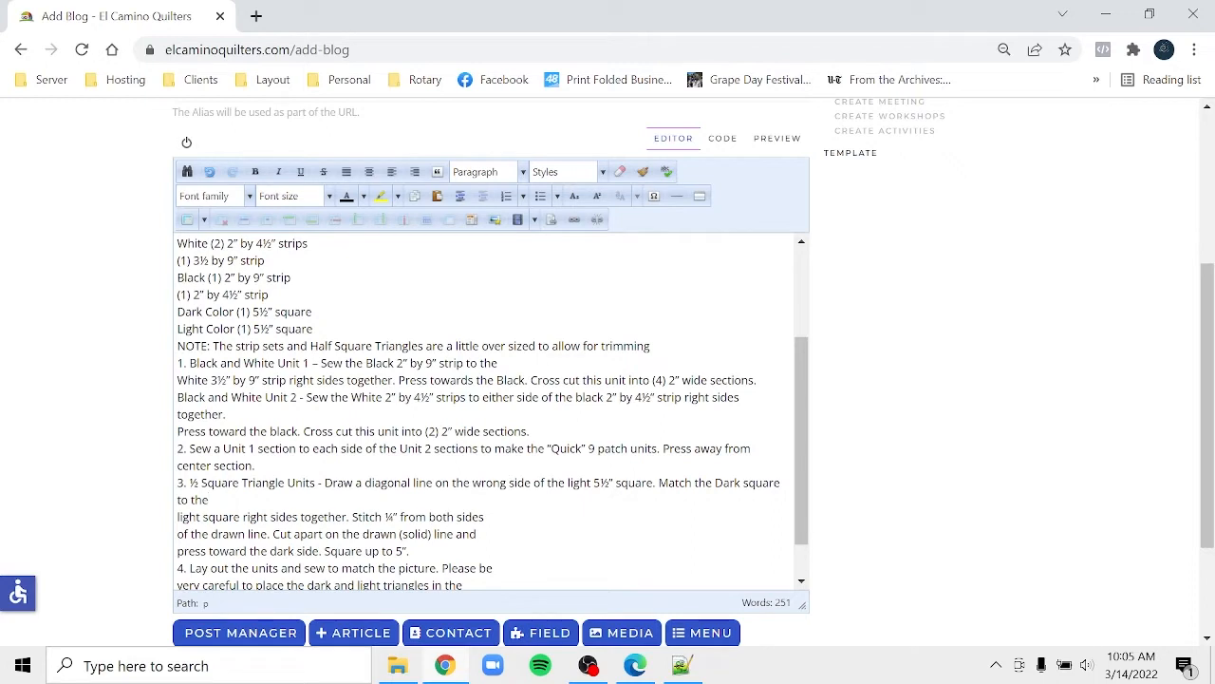
key("Delete")
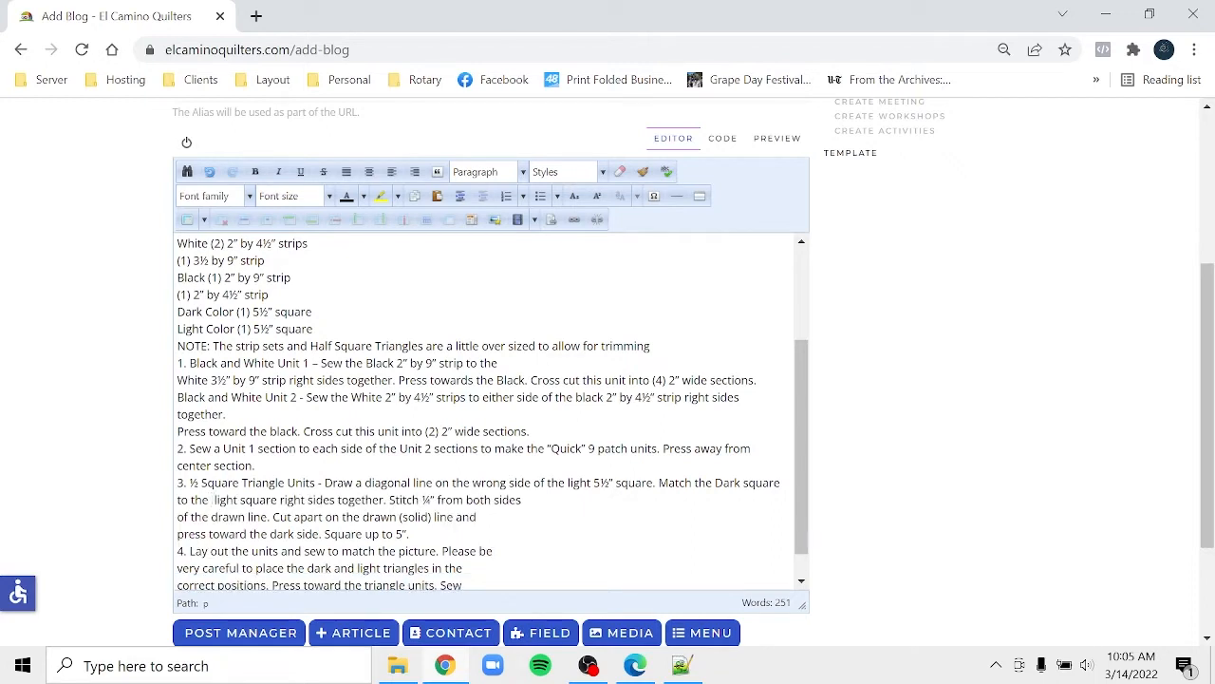
key("Delete")
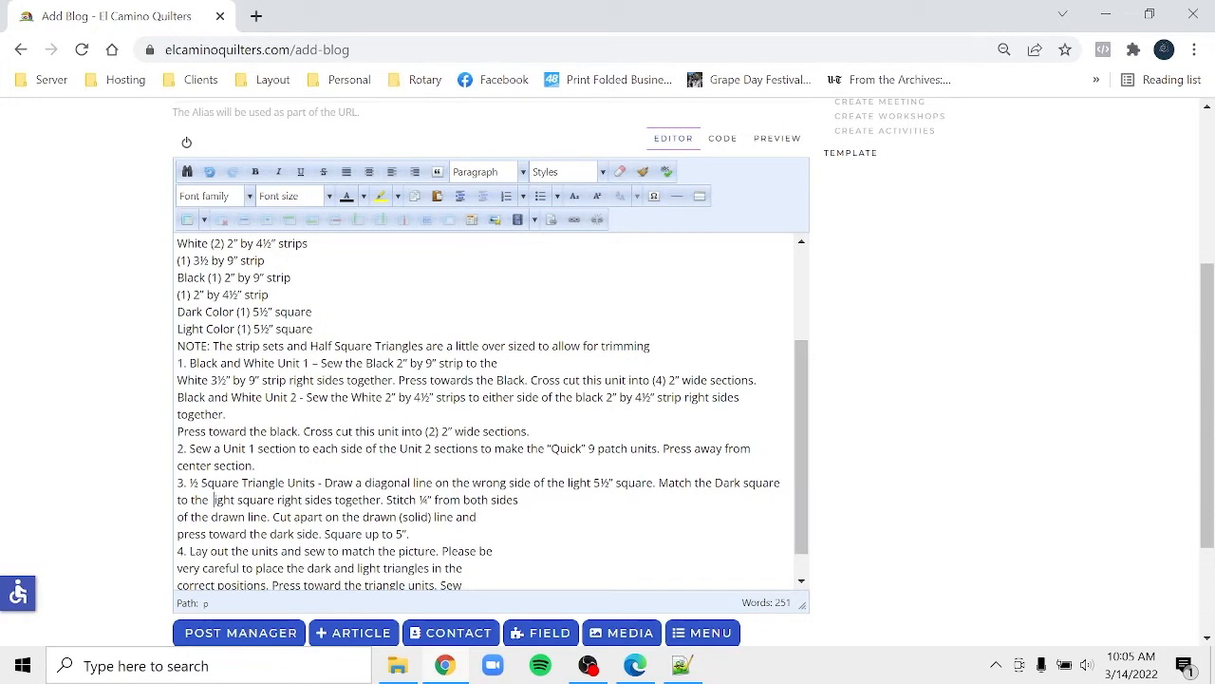
left_click(208, 176)
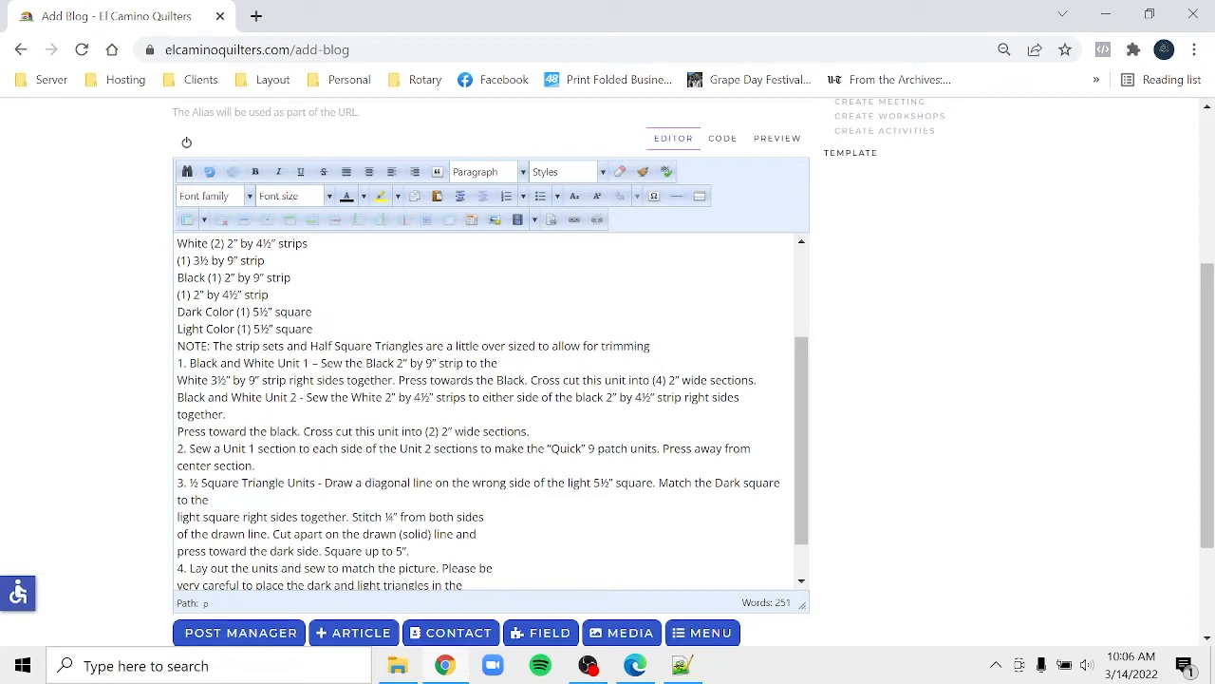
- Finish rejoining step 3 and join step 4 through 'Sew center seam and press open.'
key("Delete")
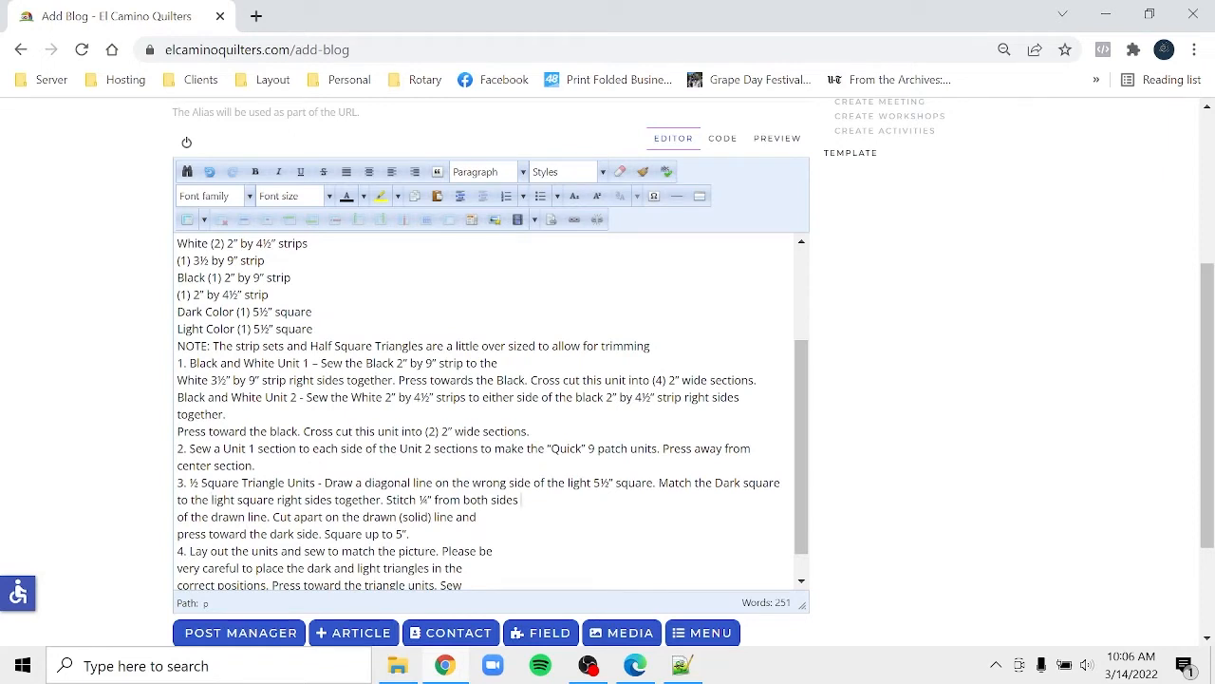
key("Delete")
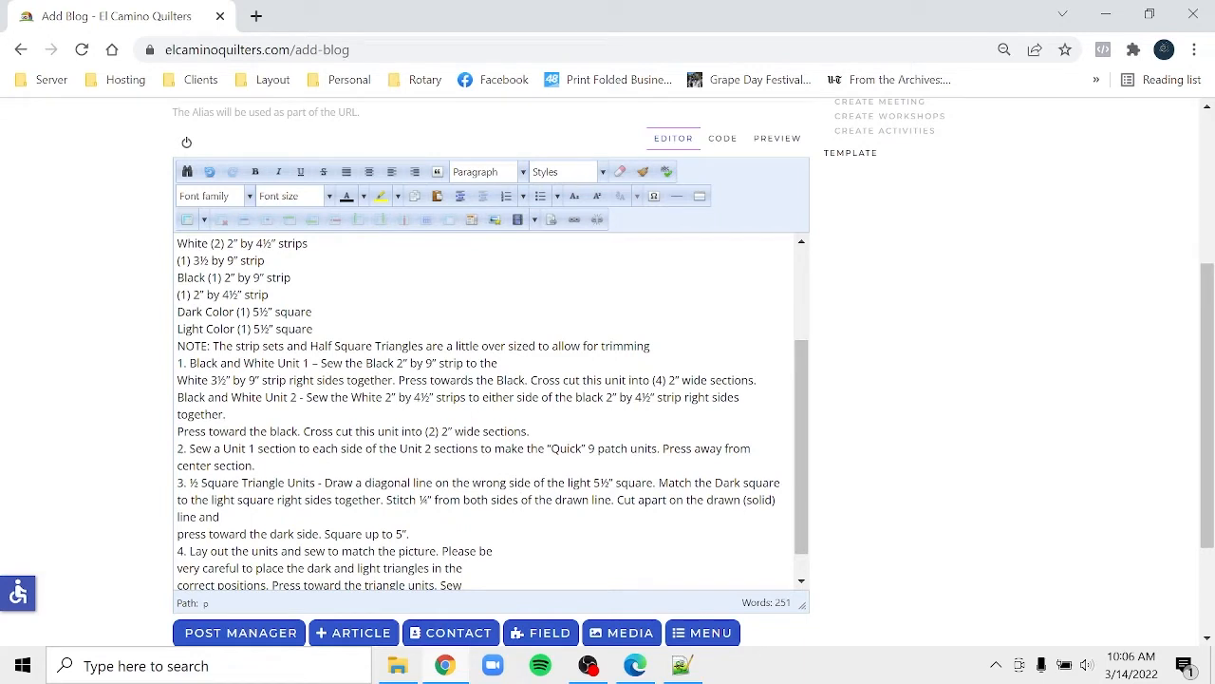
key("Delete")
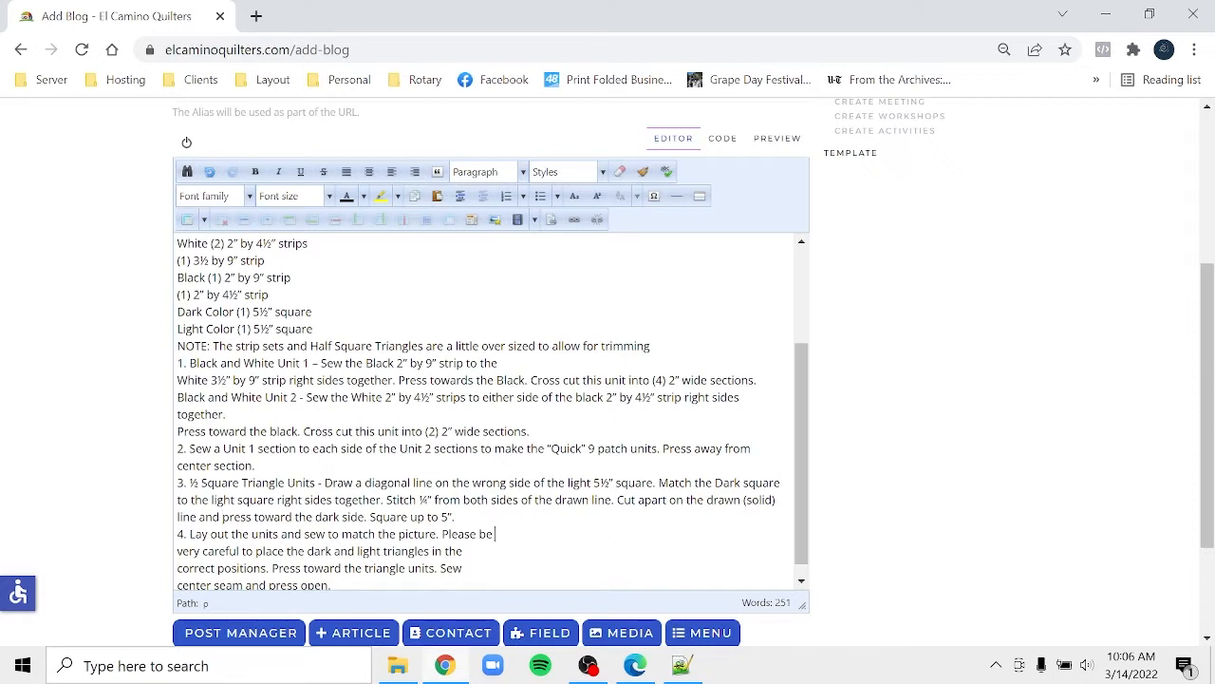
key("Delete")
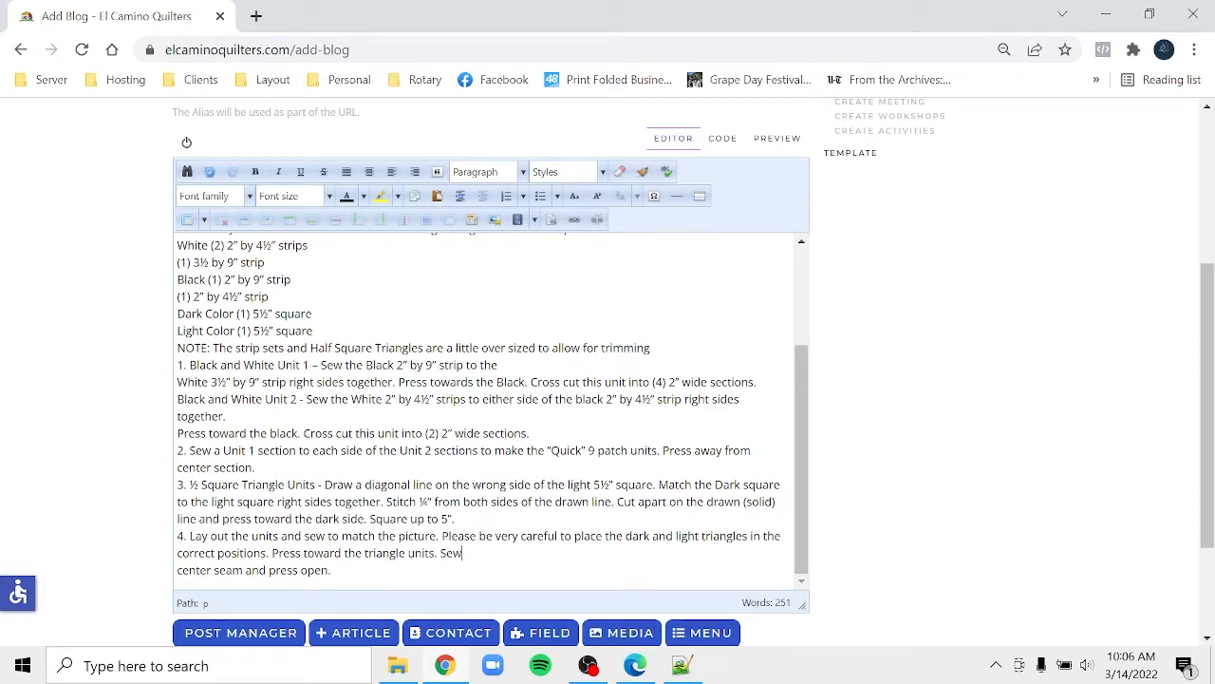
key("BackSpace")
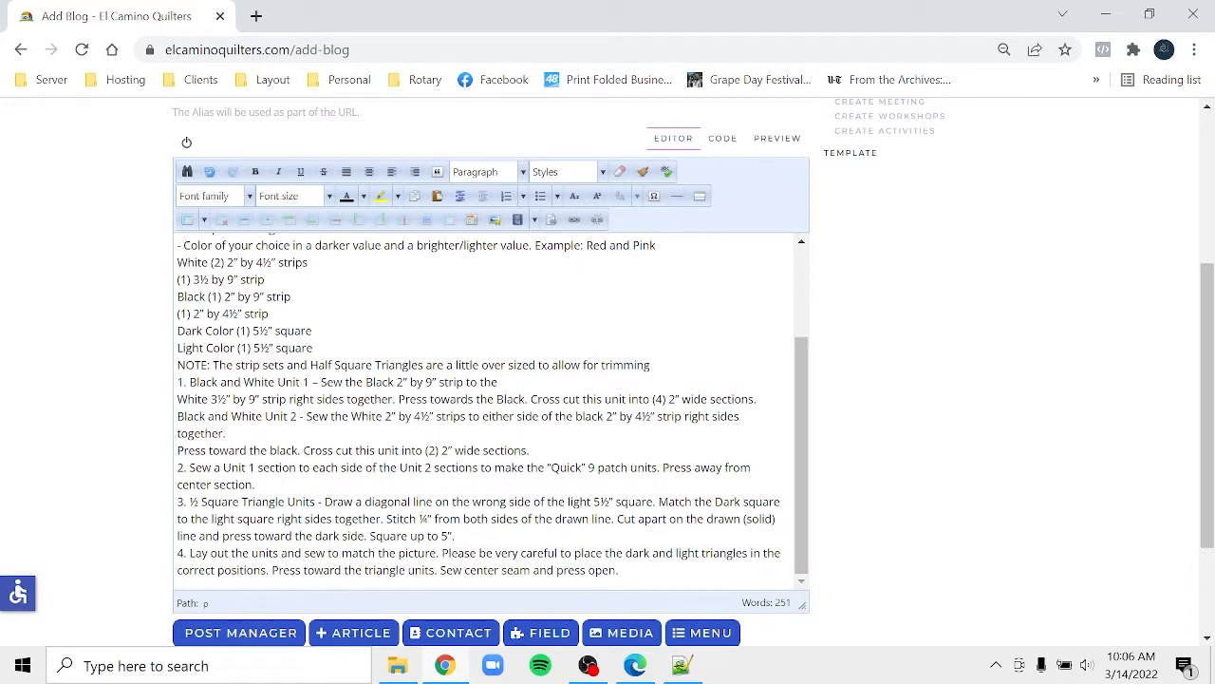
scroll(801, 355, "up", 1)
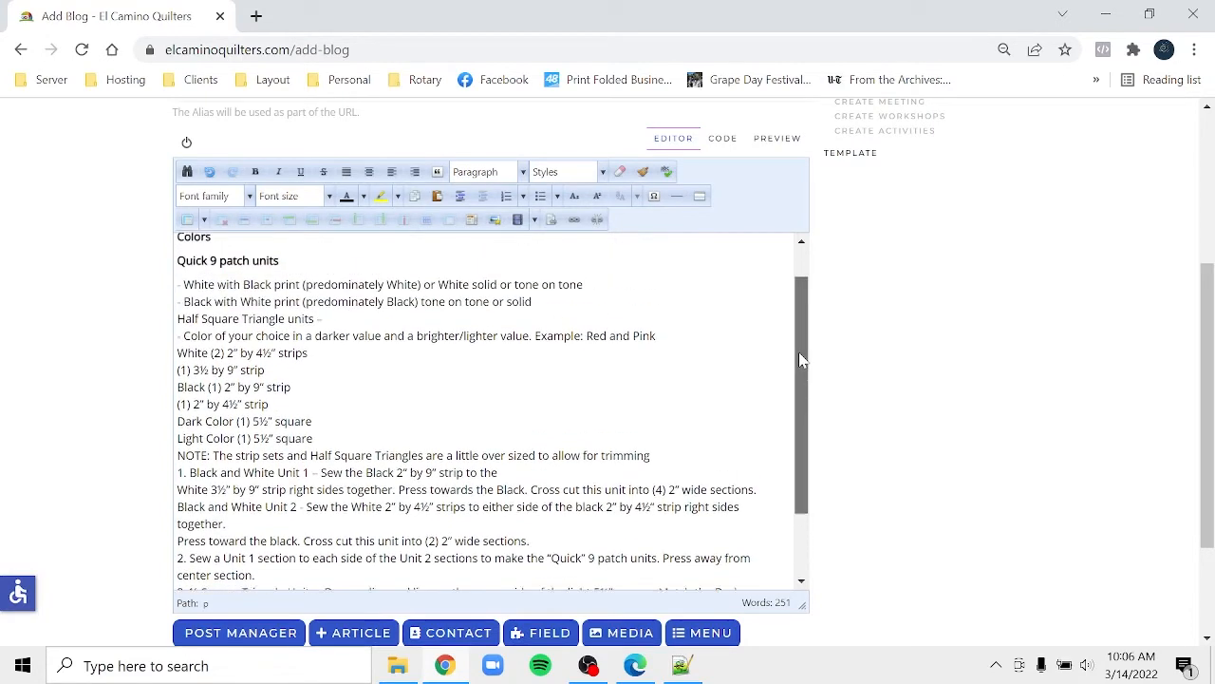
- Turn the White and Black print colour lines into two bullet items
scroll(800, 355, "up", 1)
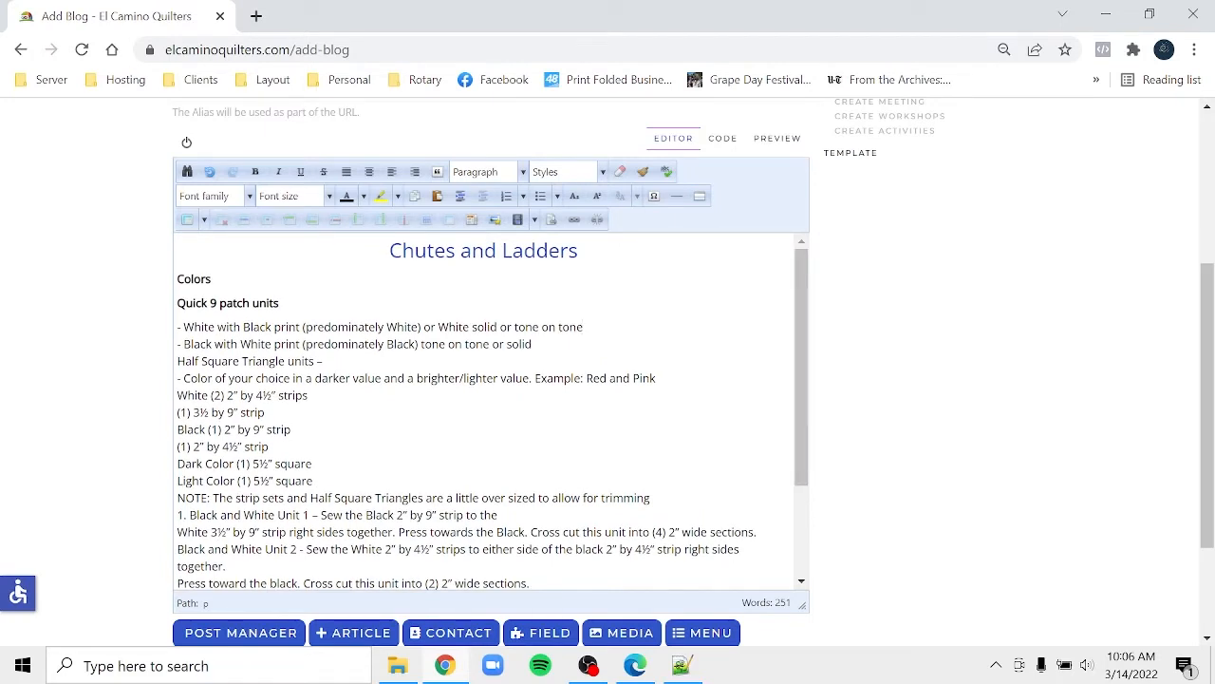
key("Delete")
key("Return")
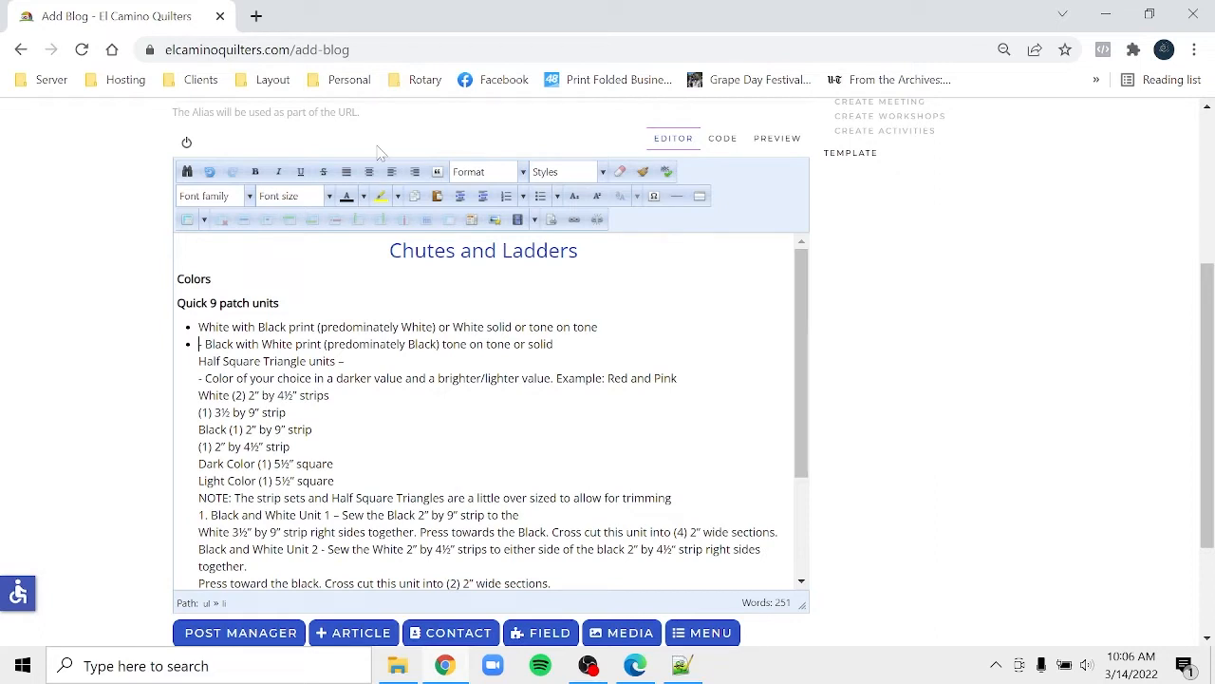
left_click(211, 173)
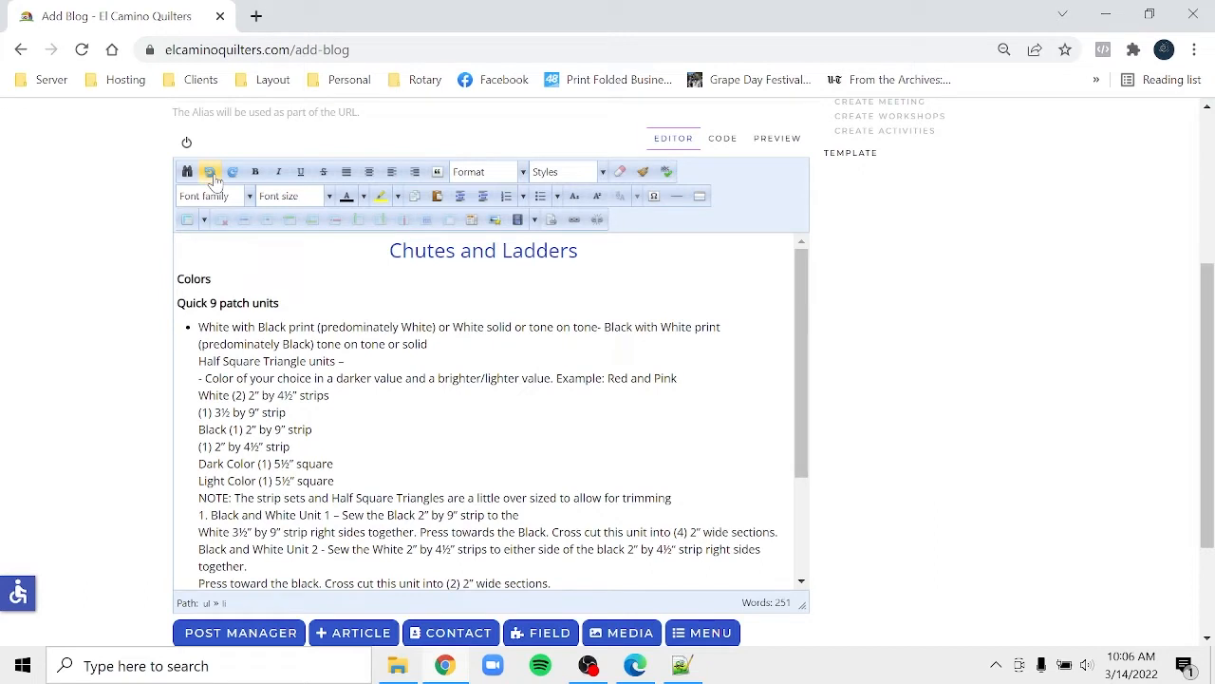
left_click(212, 177)
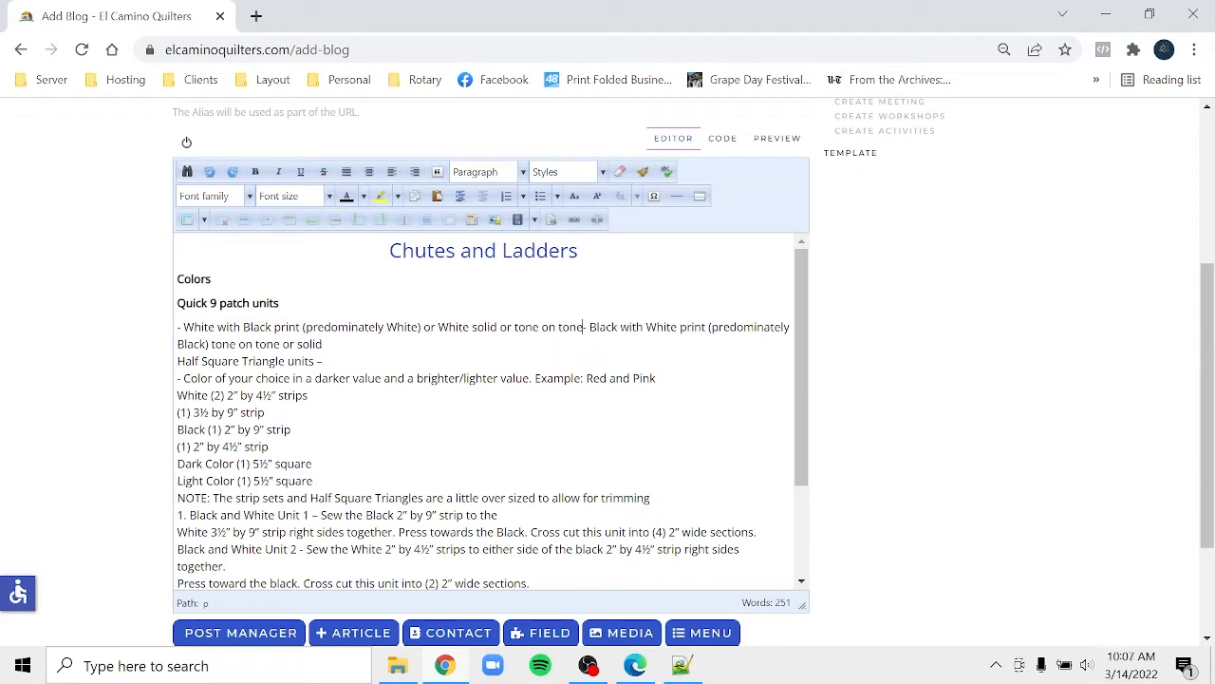
key("Return")
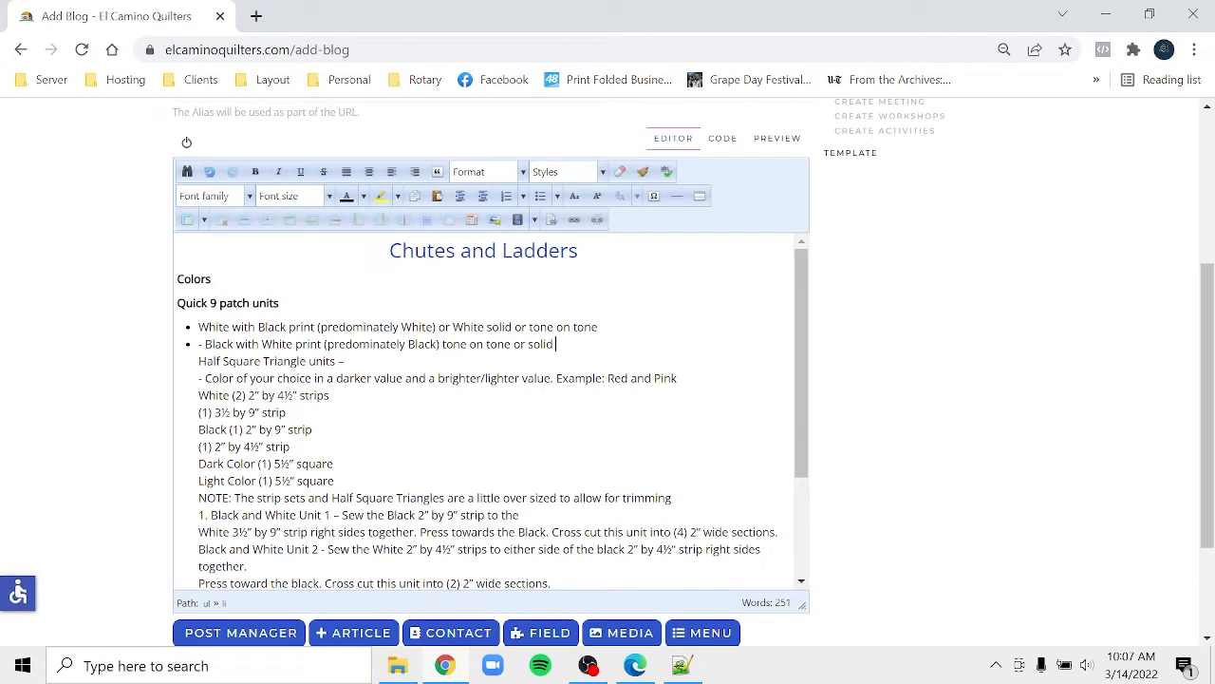
key("Delete")
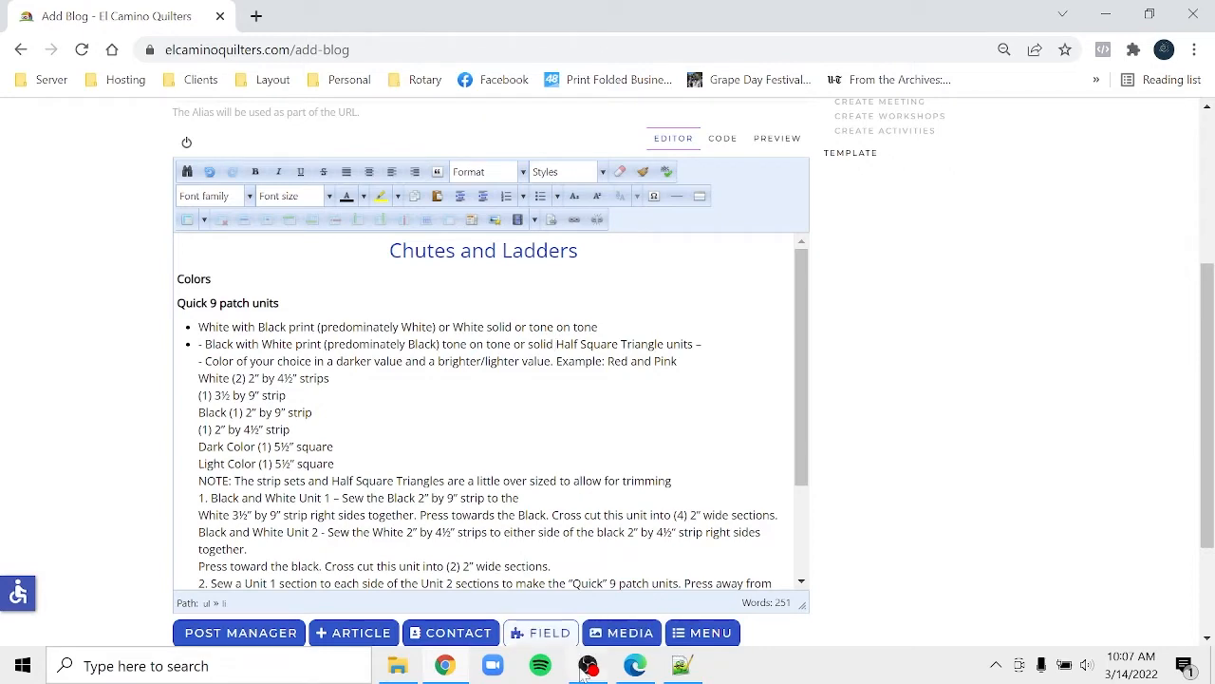
left_click(591, 670)
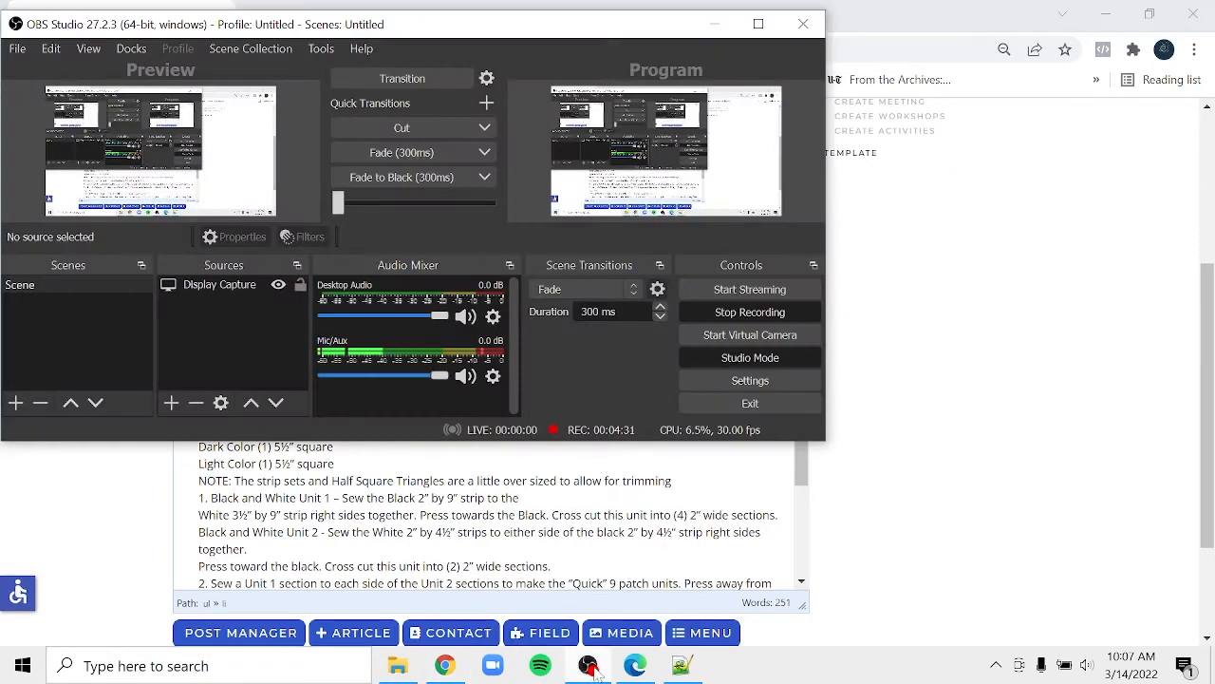
left_click(635, 667)
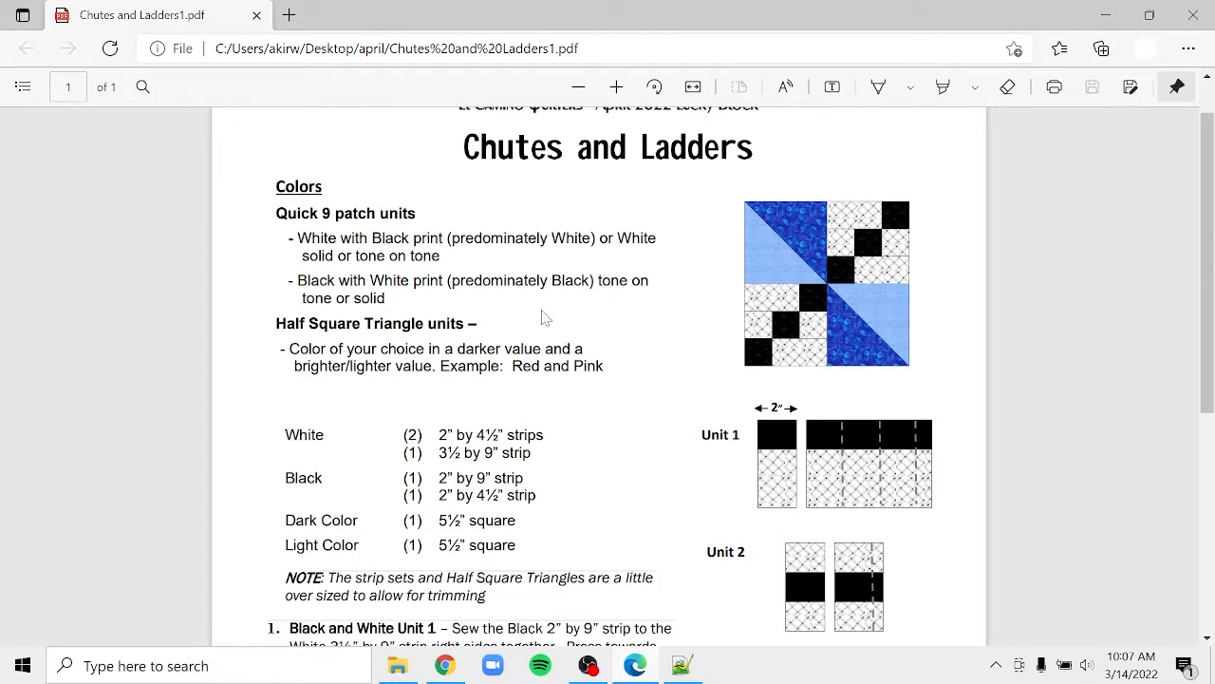
scroll(546, 318, "down", 1)
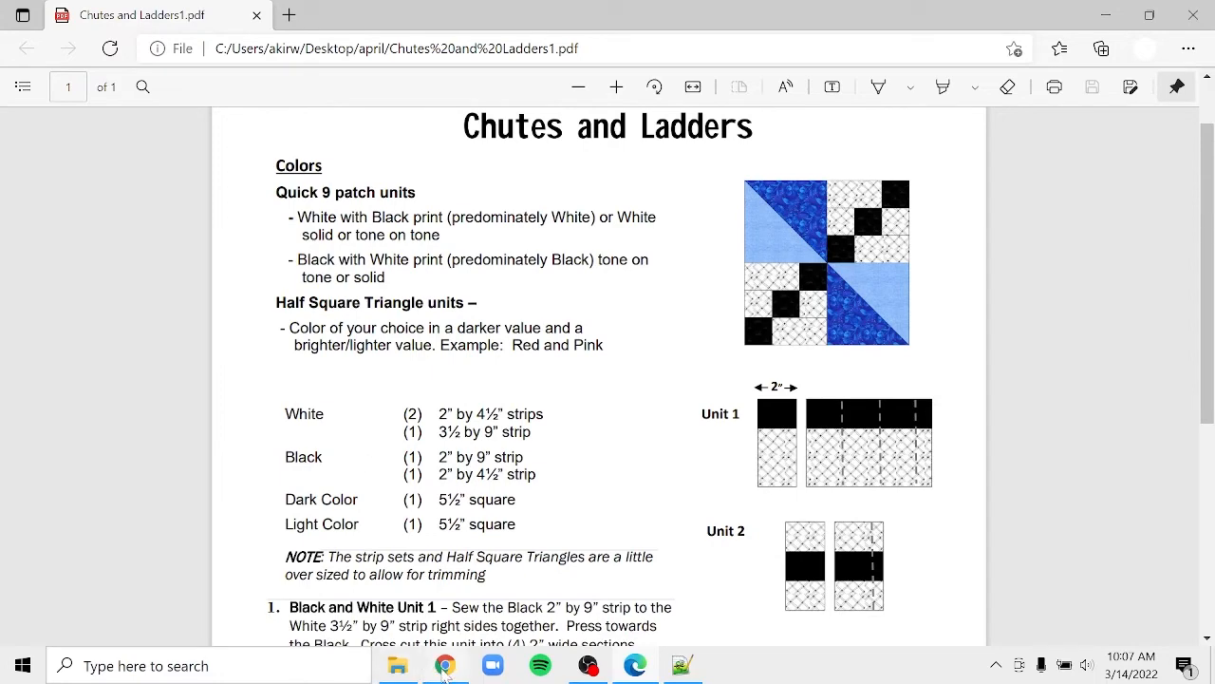
left_click(445, 667)
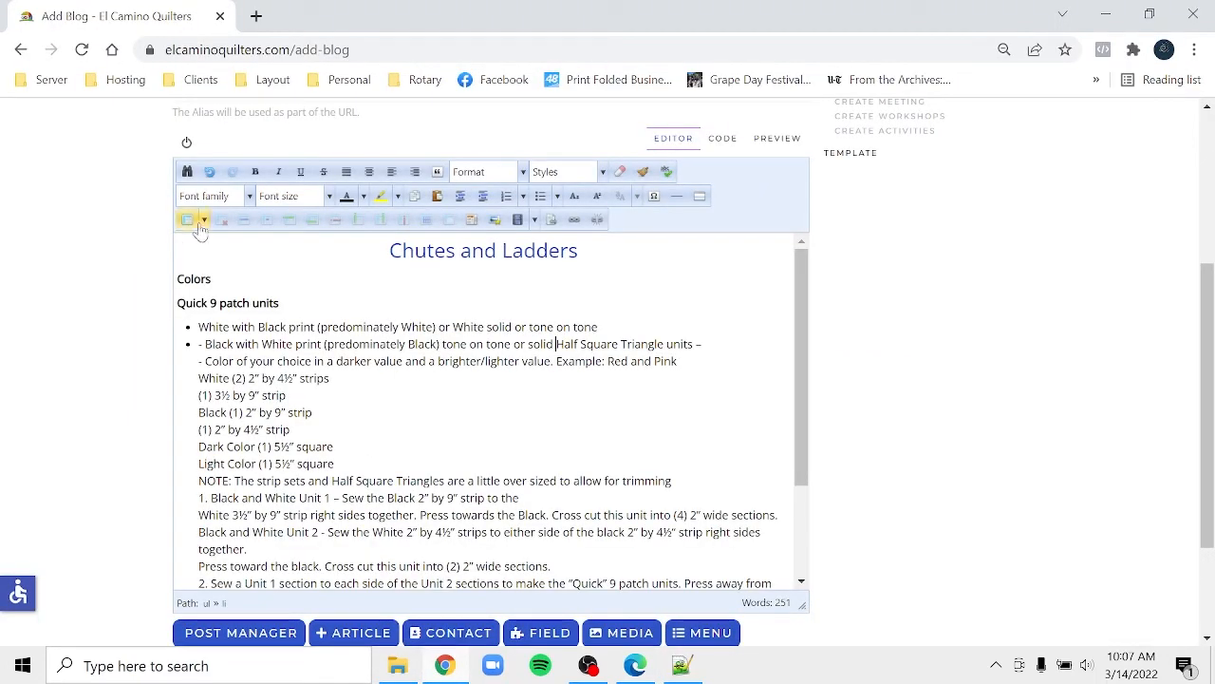
- Put 'Half Square Triangle units' on its own line
left_click(210, 171)
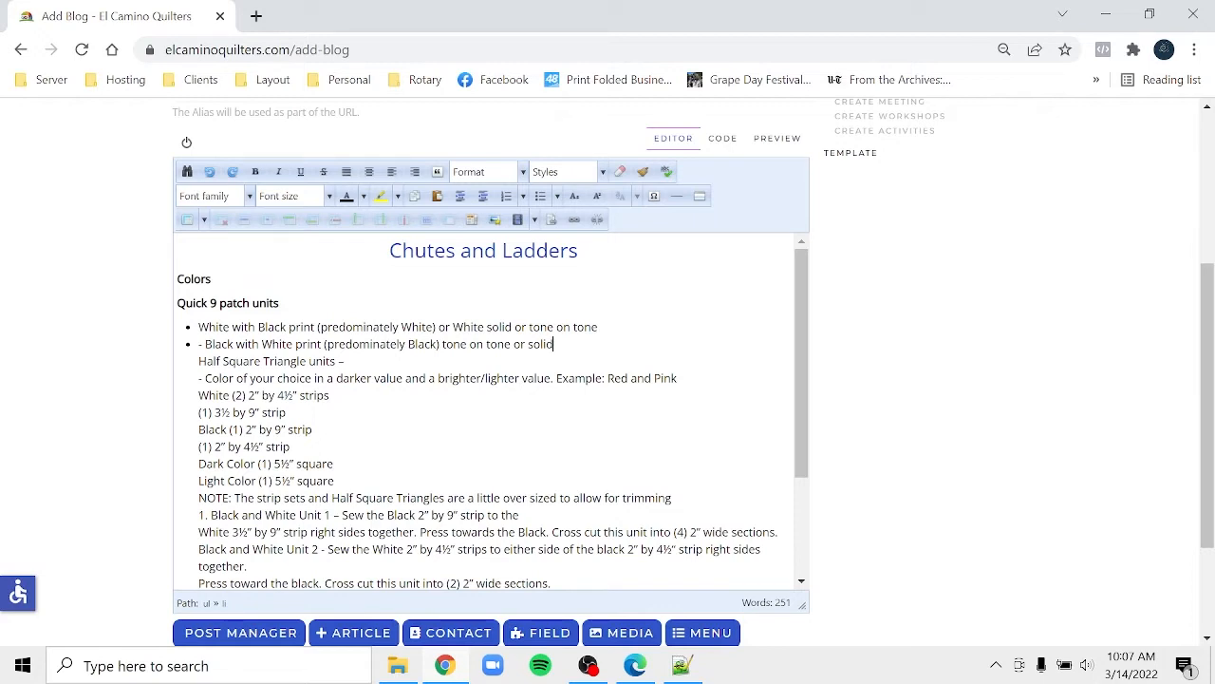
key("Delete")
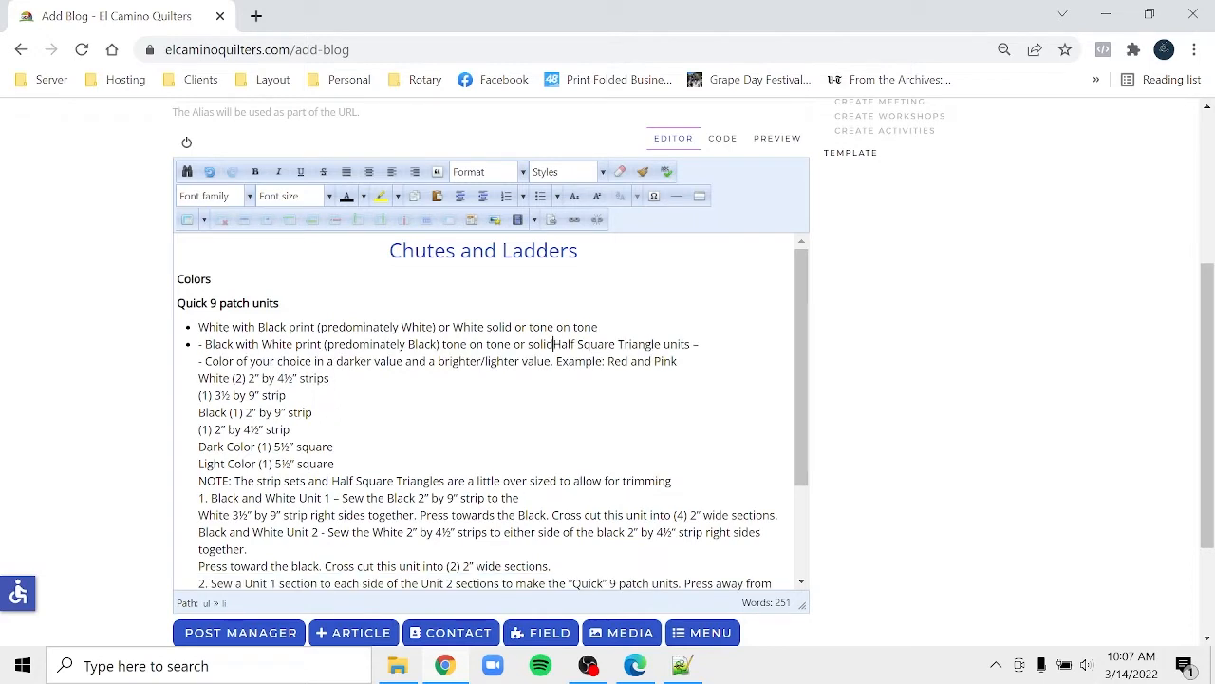
key("Return")
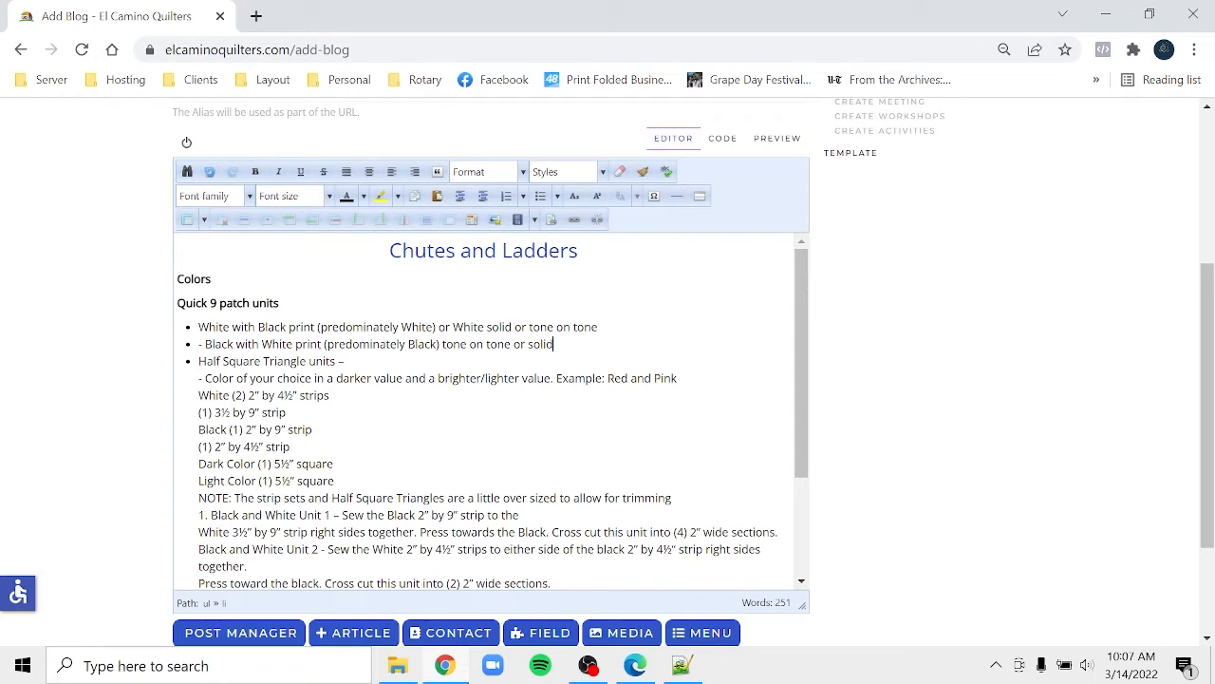
- Remove the bullets so the two Quick 9 patch colour lines become plain paragraphs
left_click_drag(554, 344, 189, 328)
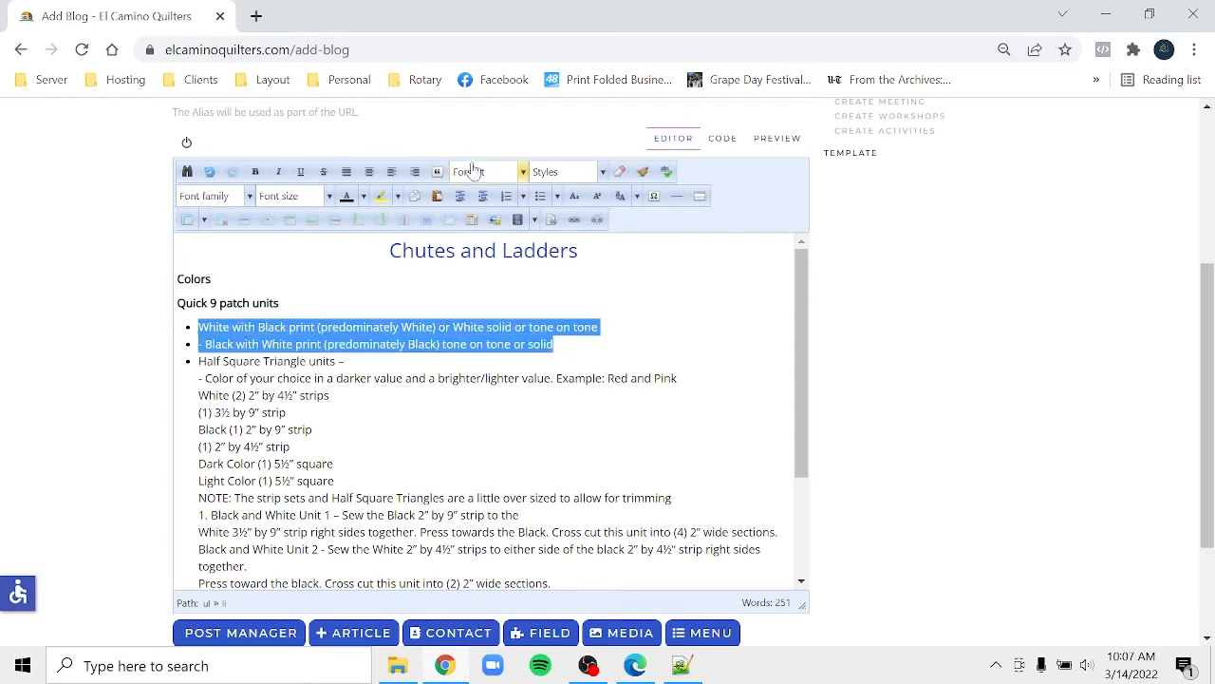
left_click(540, 197)
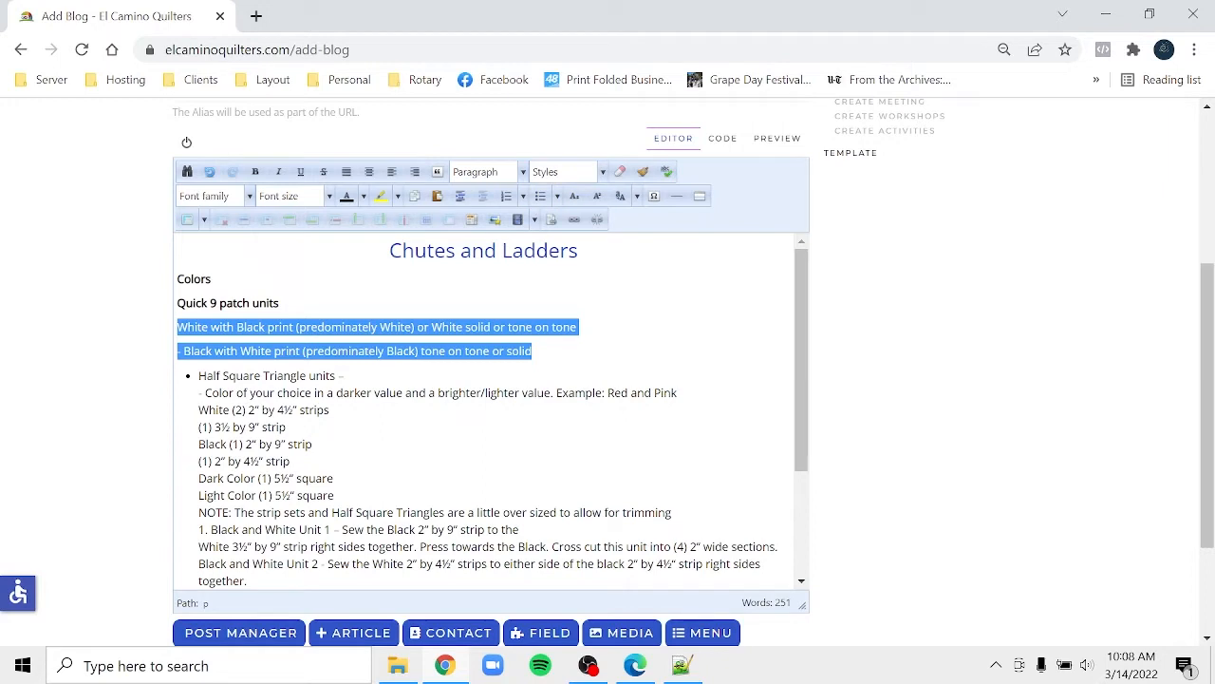
left_click(177, 328)
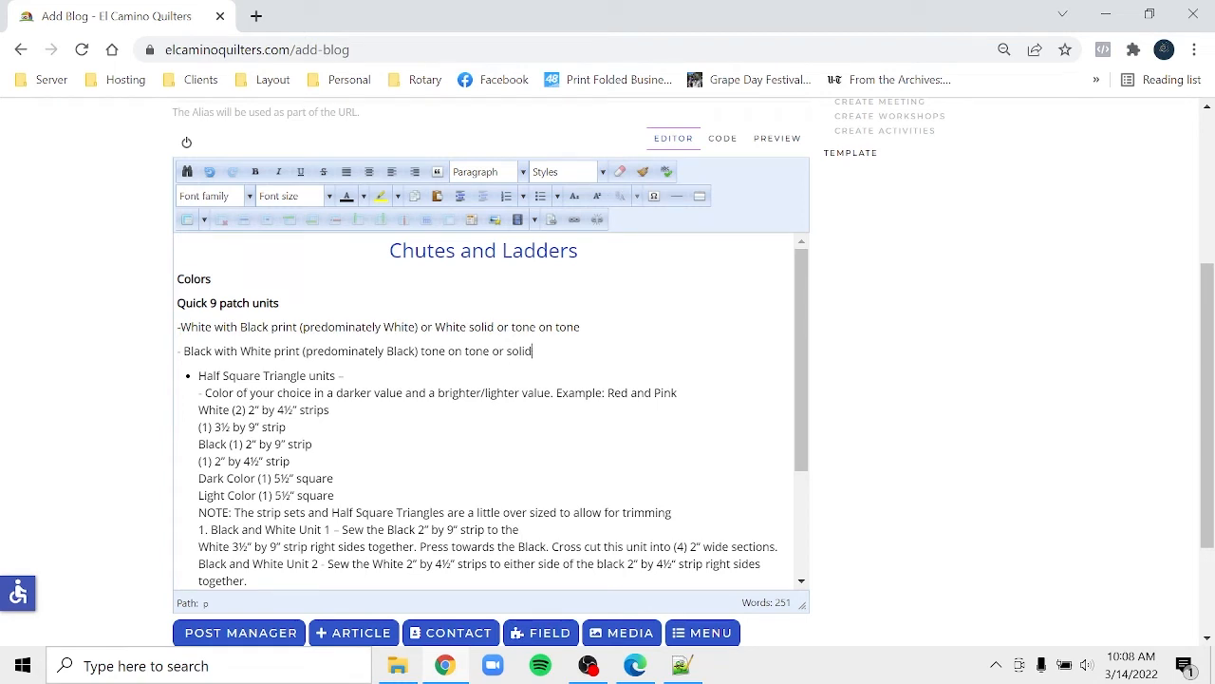
left_click_drag(533, 351, 175, 334)
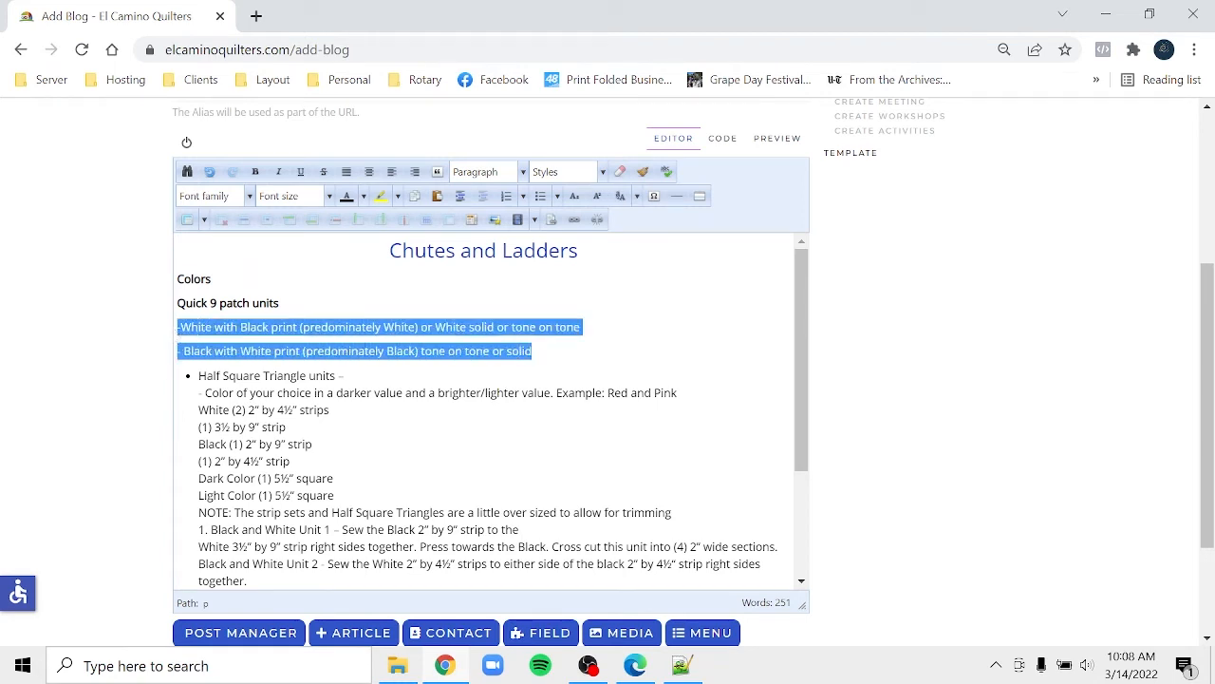
left_click(629, 667)
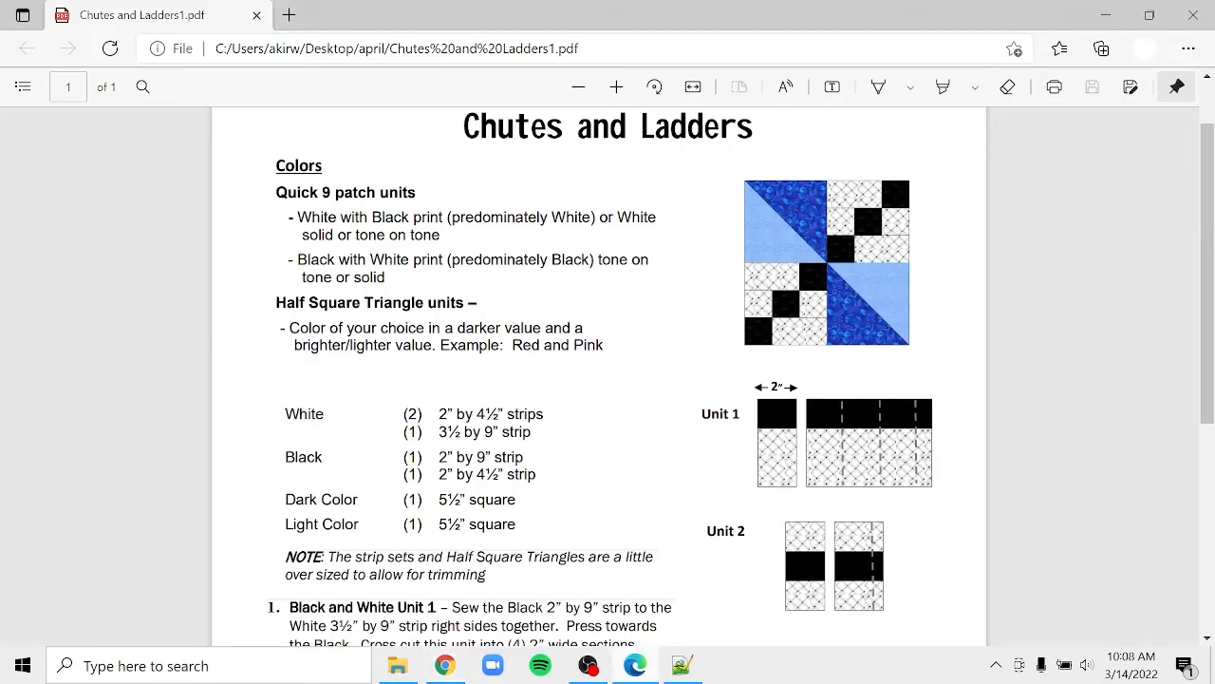
- Go back from the handout PDF to the Joomla Add Blog editor
left_click(445, 666)
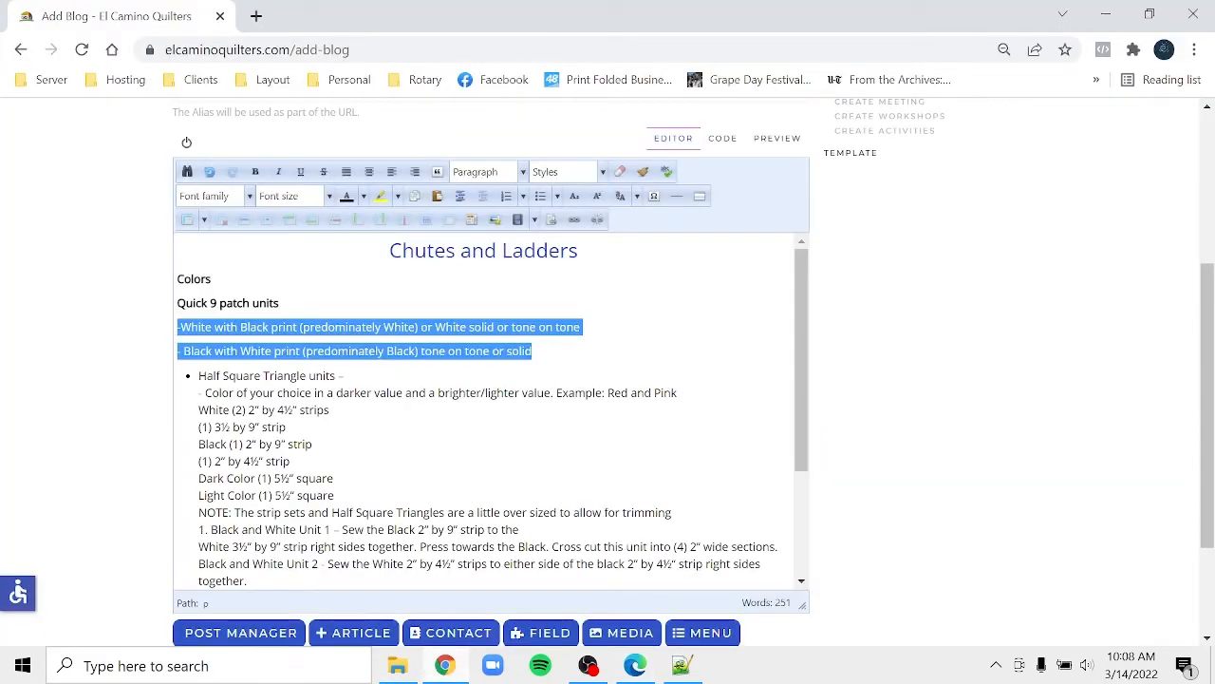
- Indent the two Quick 9 patch colour lines and make 'Half Square Triangle units' a bold, unbulleted line
left_click(460, 196)
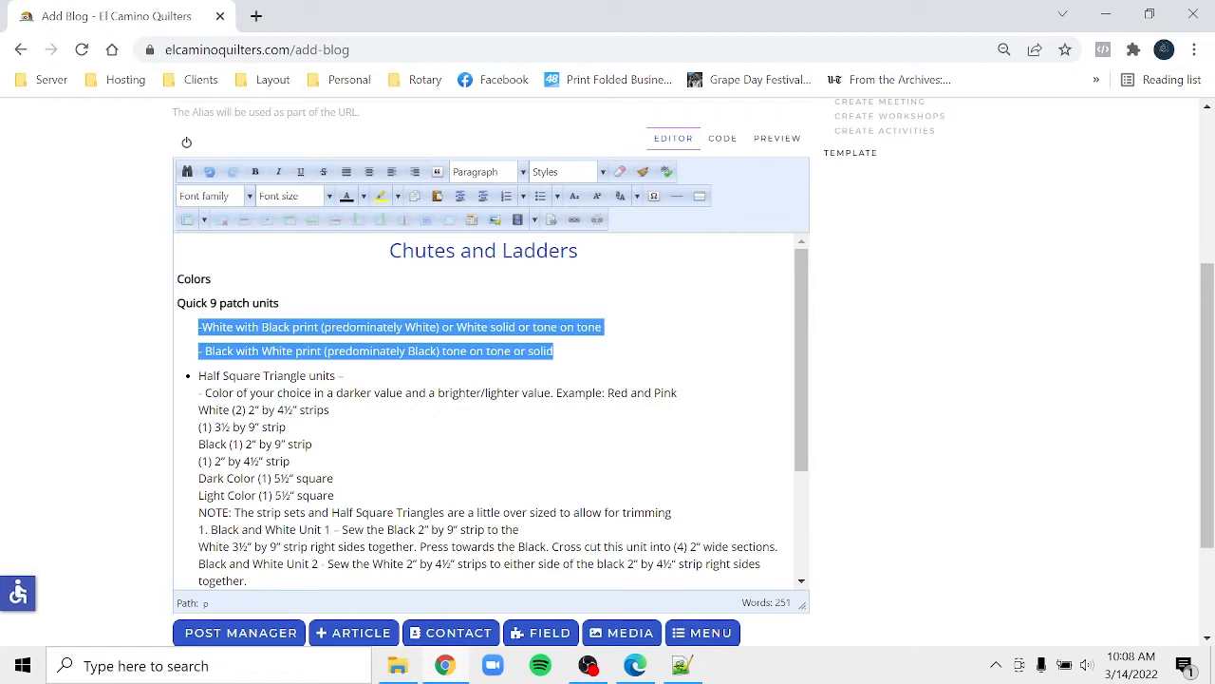
left_click(333, 375)
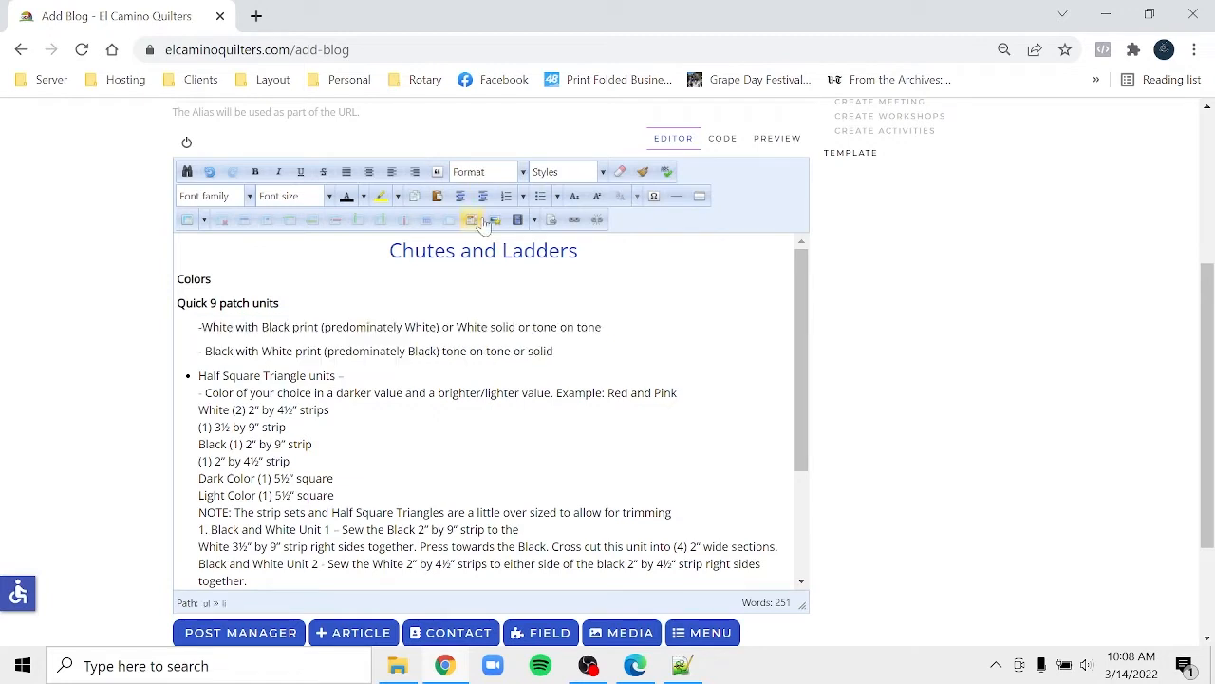
left_click(540, 197)
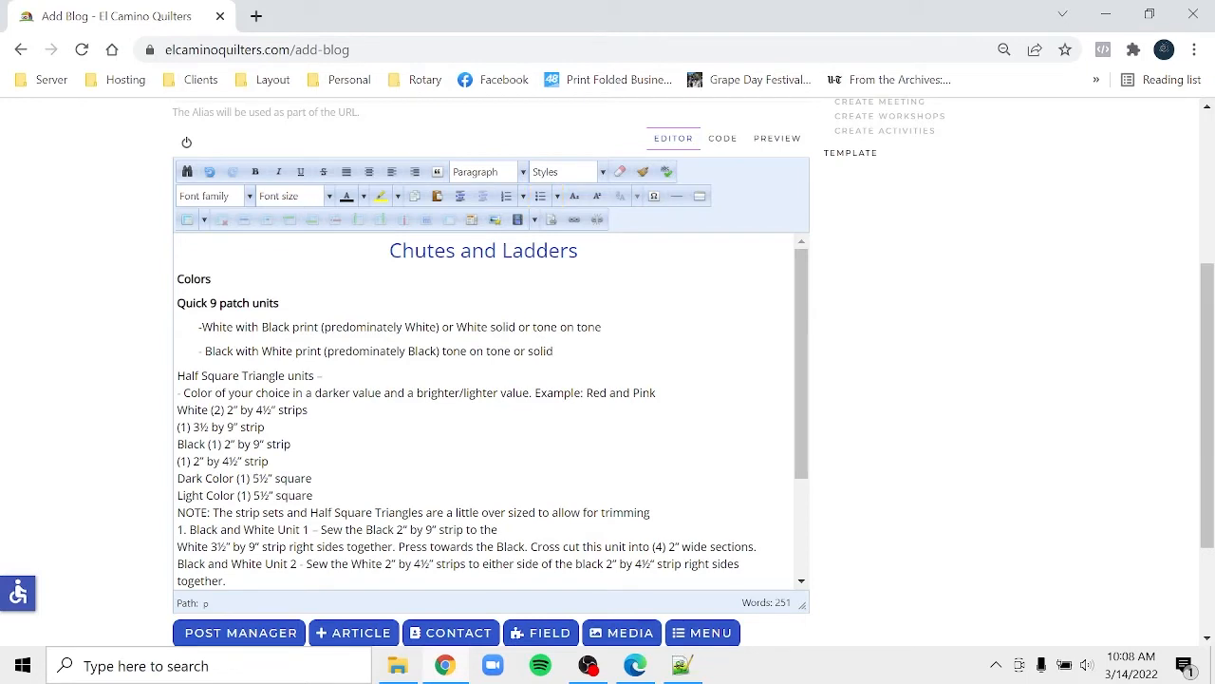
left_click_drag(323, 376, 170, 385)
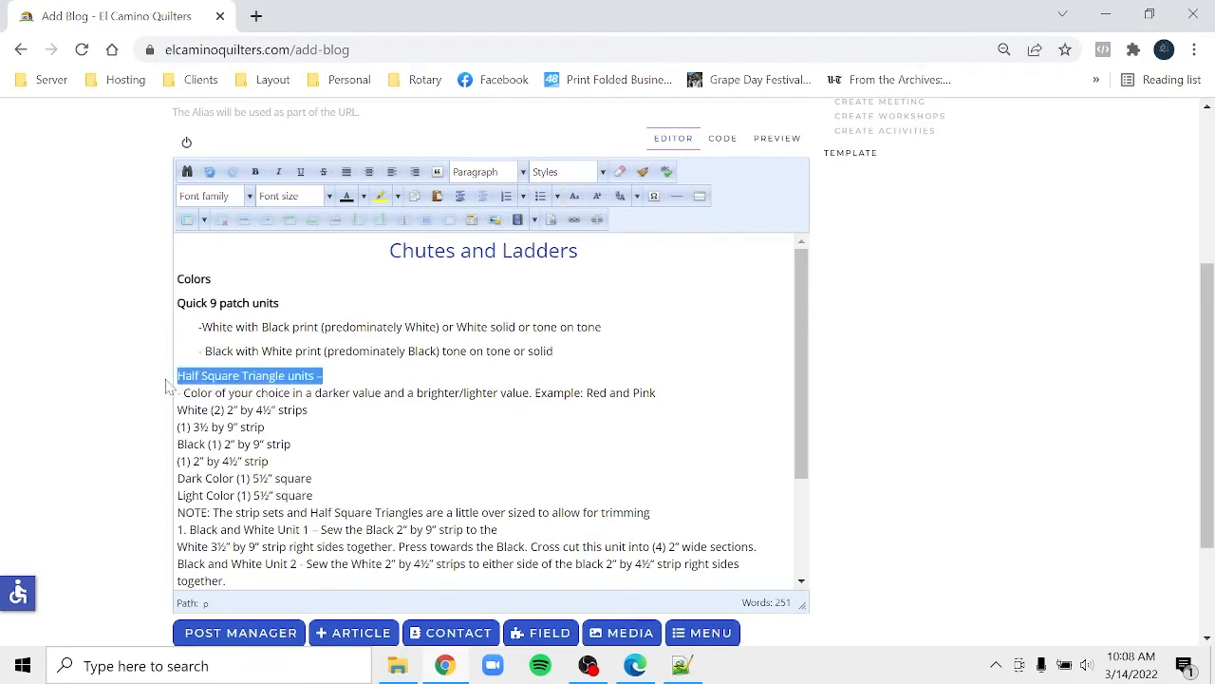
left_click(258, 172)
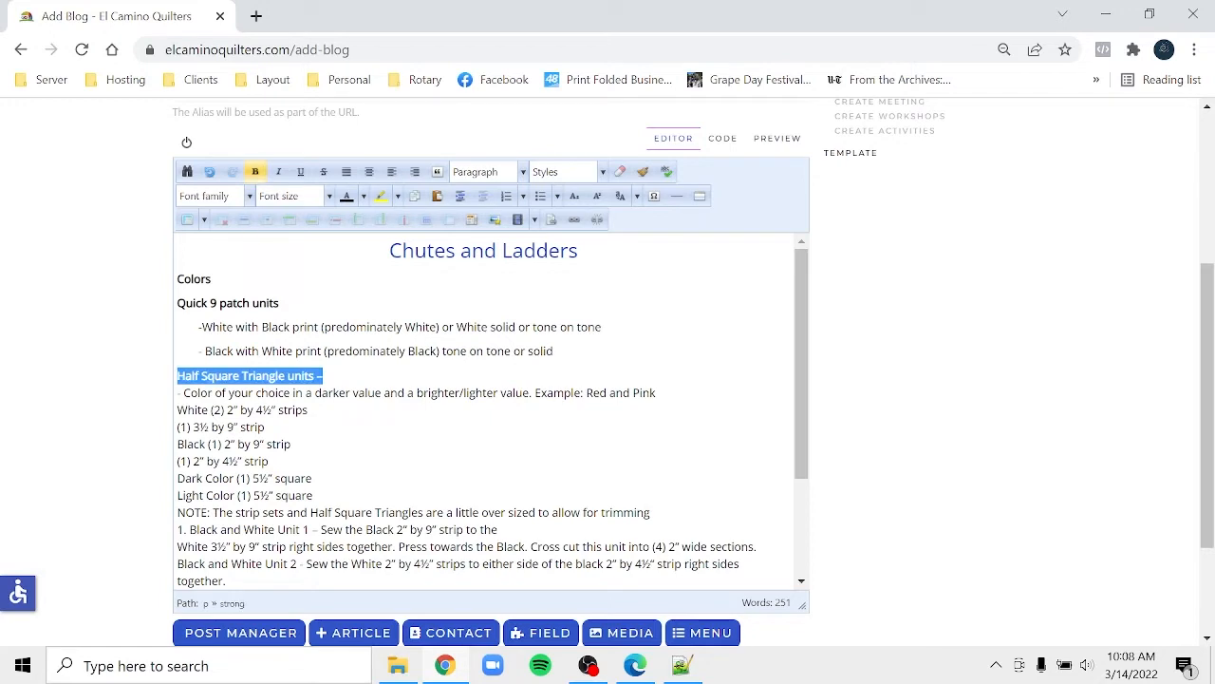
left_click(323, 376)
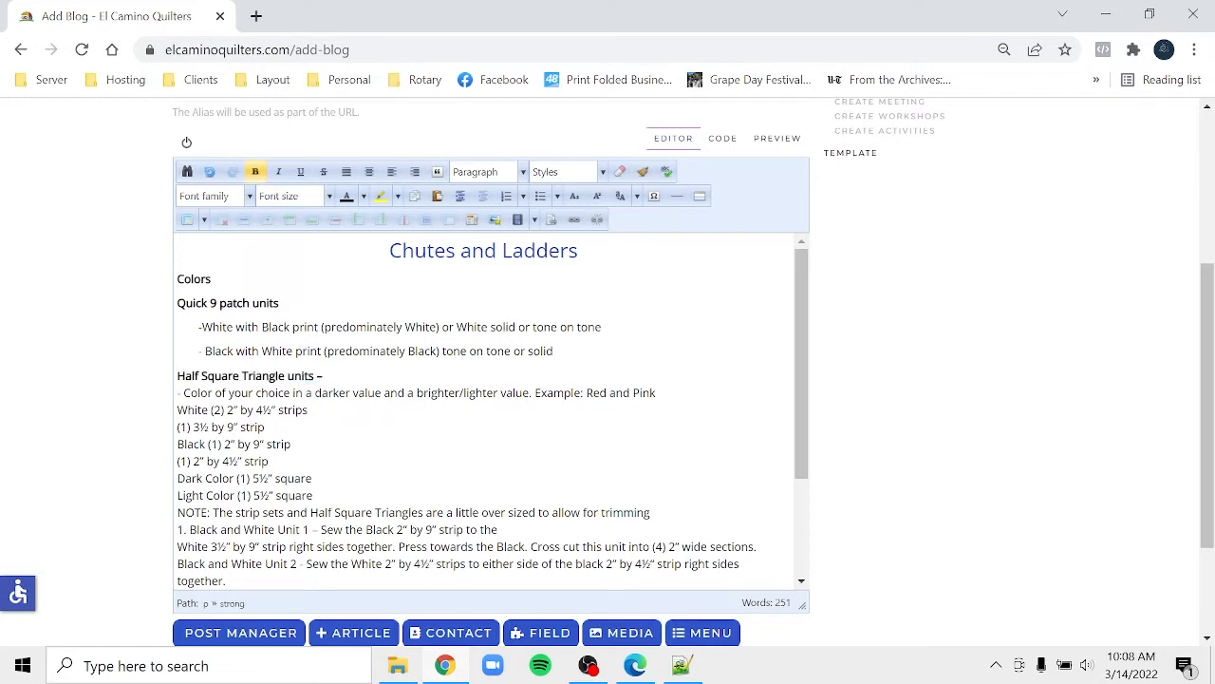
- Move 'Color of your choice' onto its own line and remove its bullet
key("Delete")
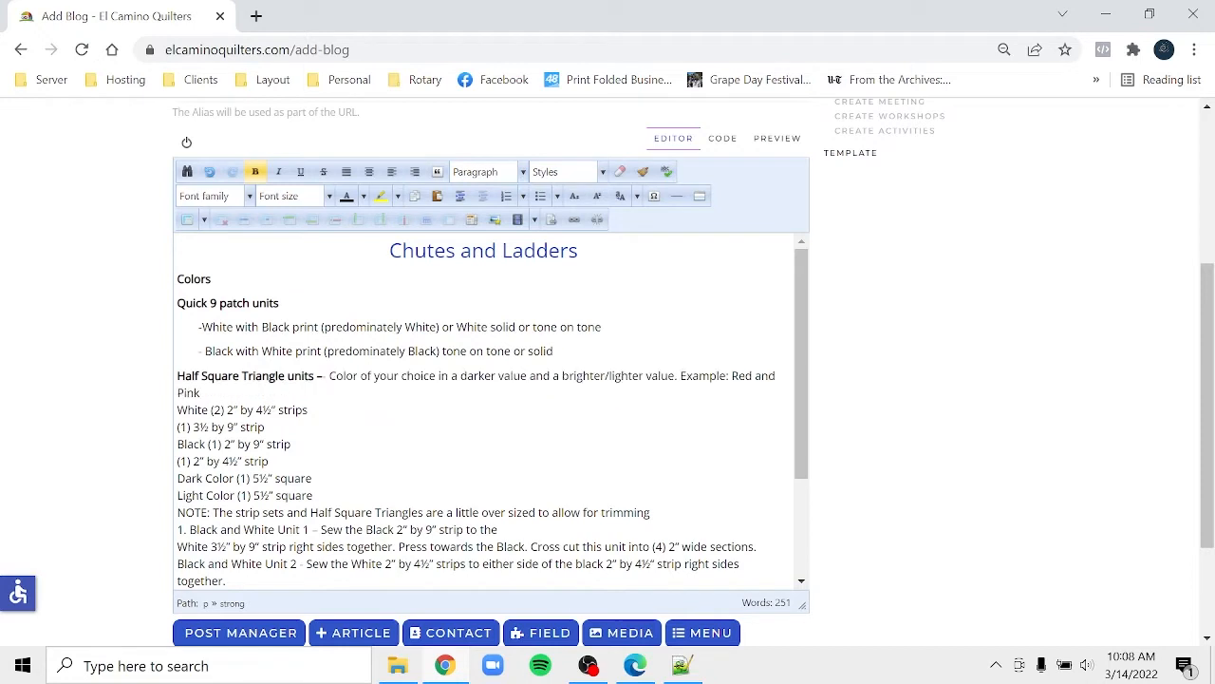
key("Return")
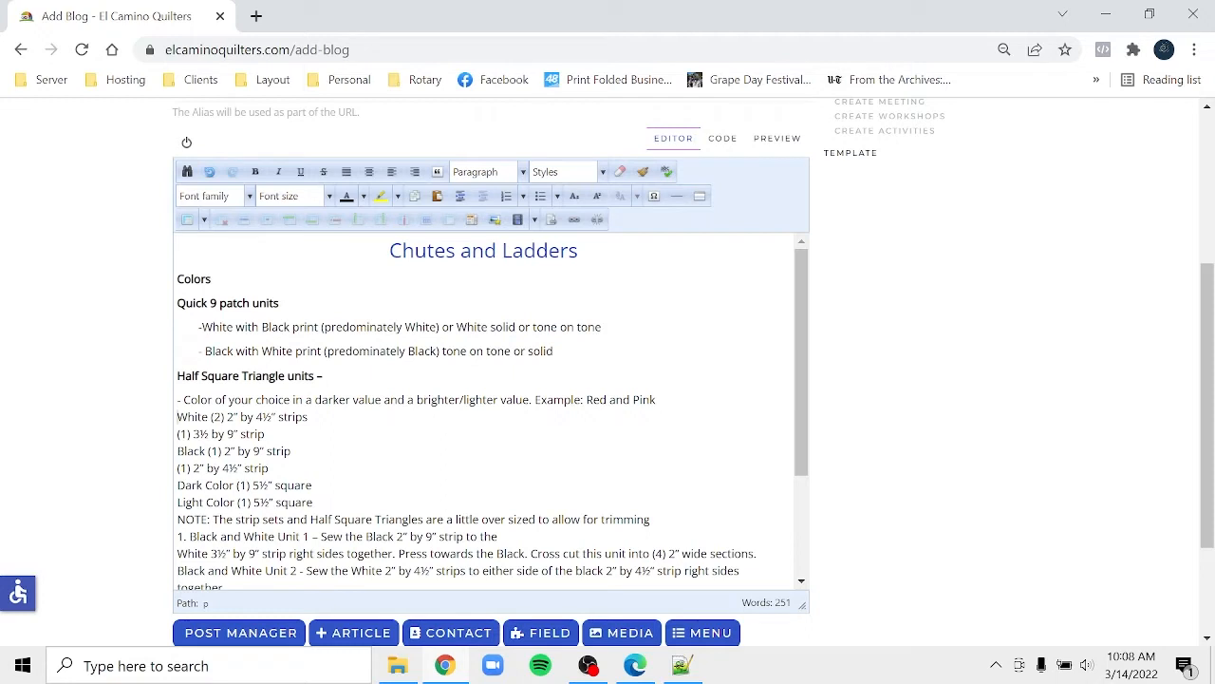
key("Return")
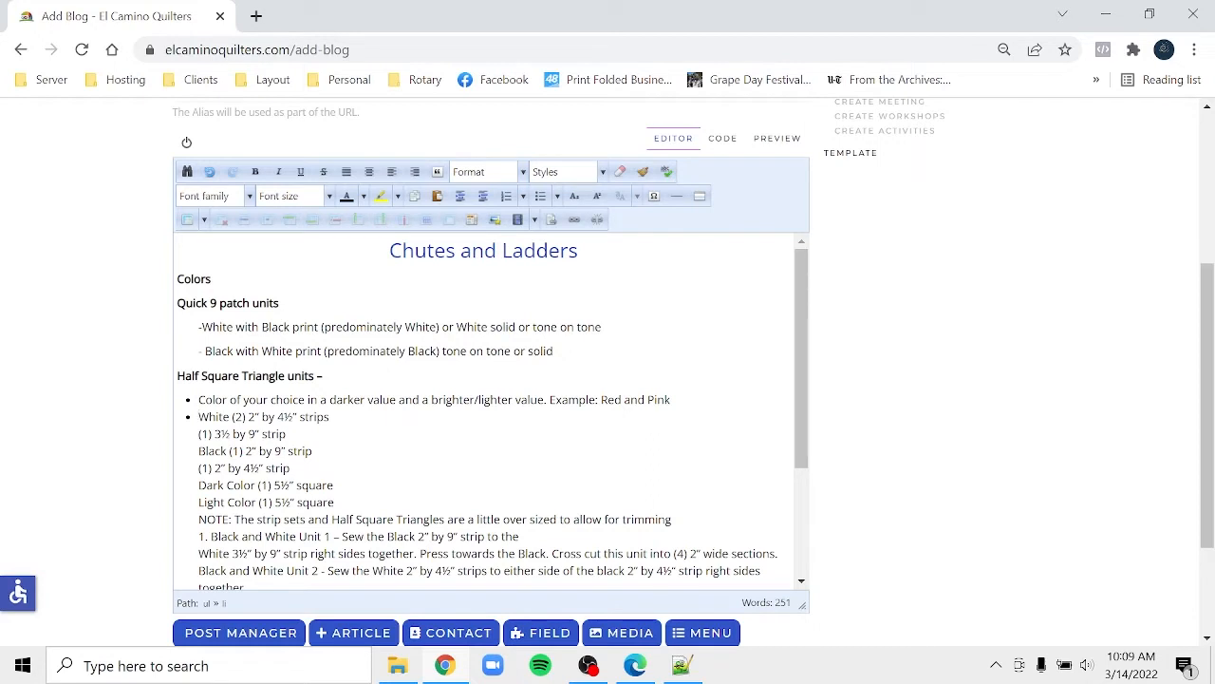
left_click_drag(670, 399, 133, 403)
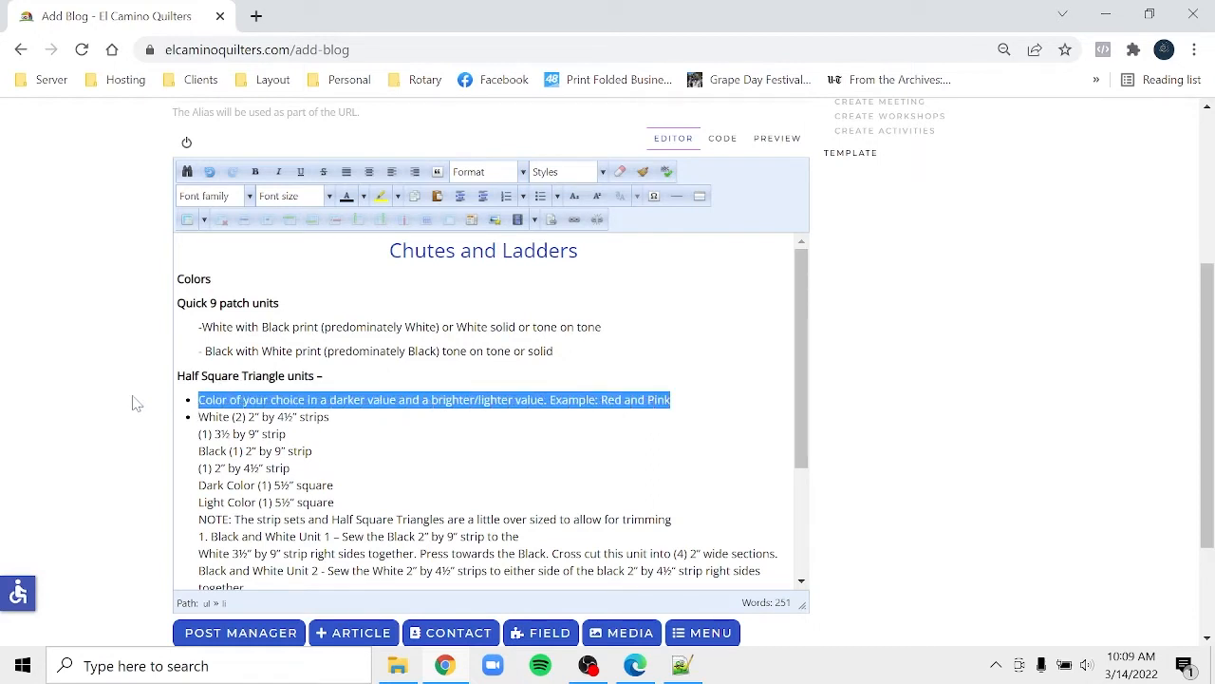
left_click(539, 197)
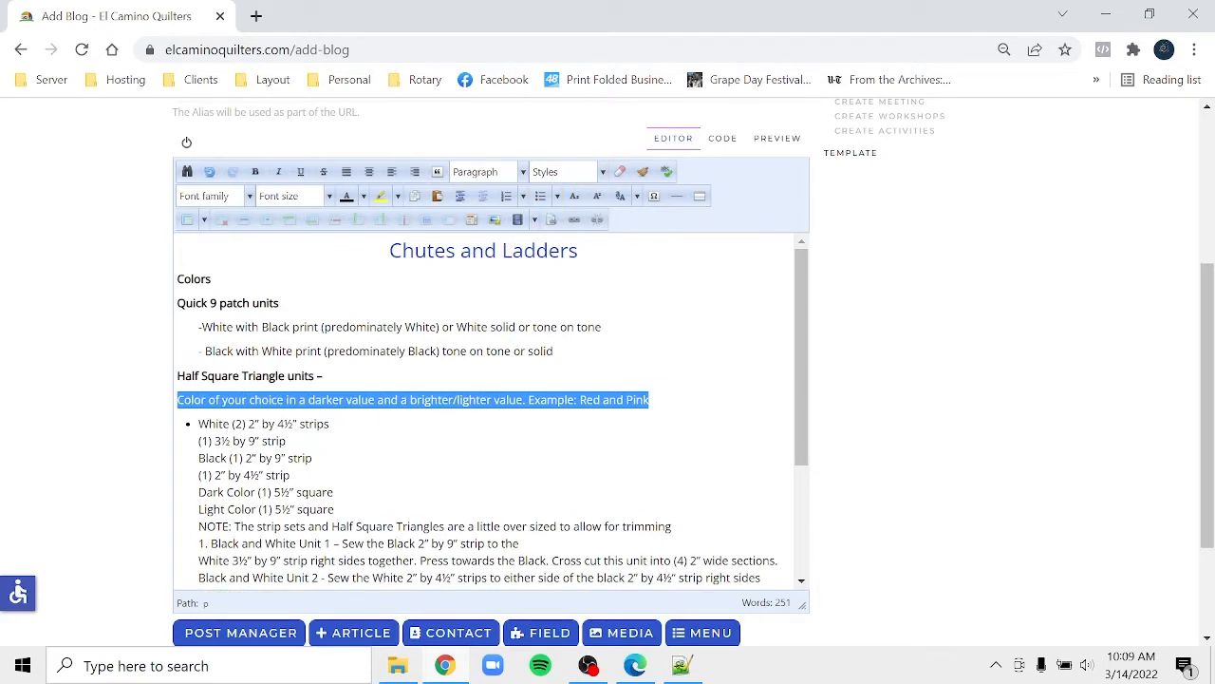
- Remove the bullet from the White (2) line and pull up the Black 9-inch strip line
left_click(331, 424)
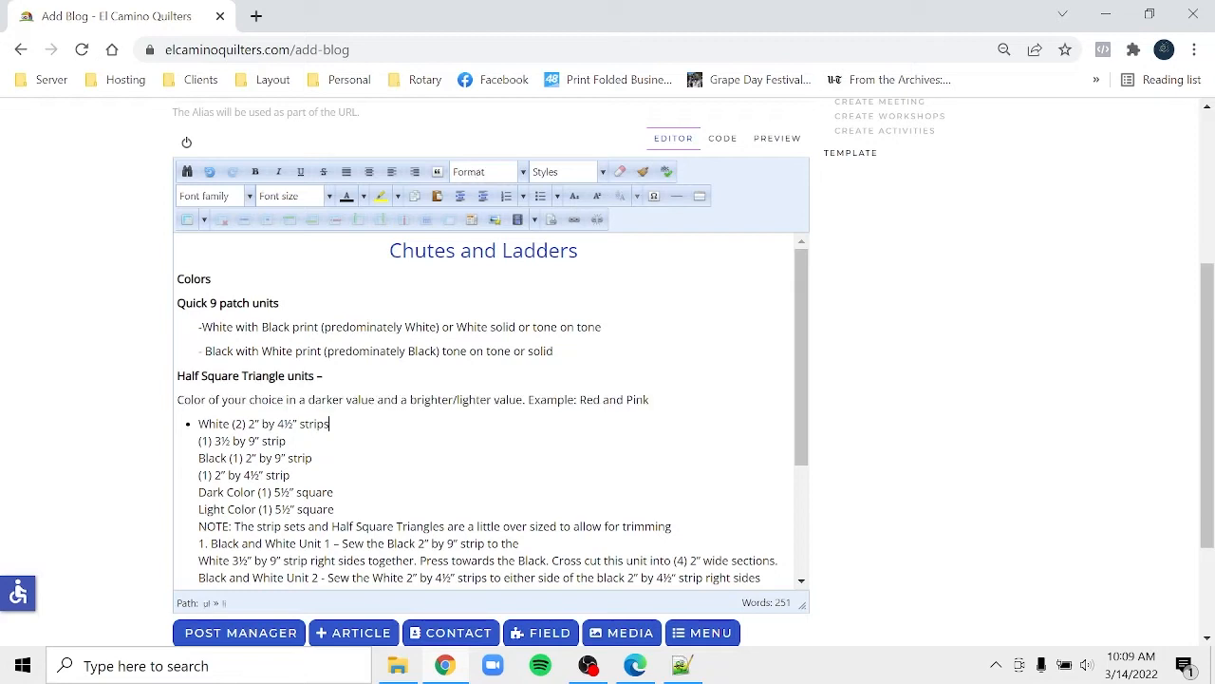
left_click(541, 197)
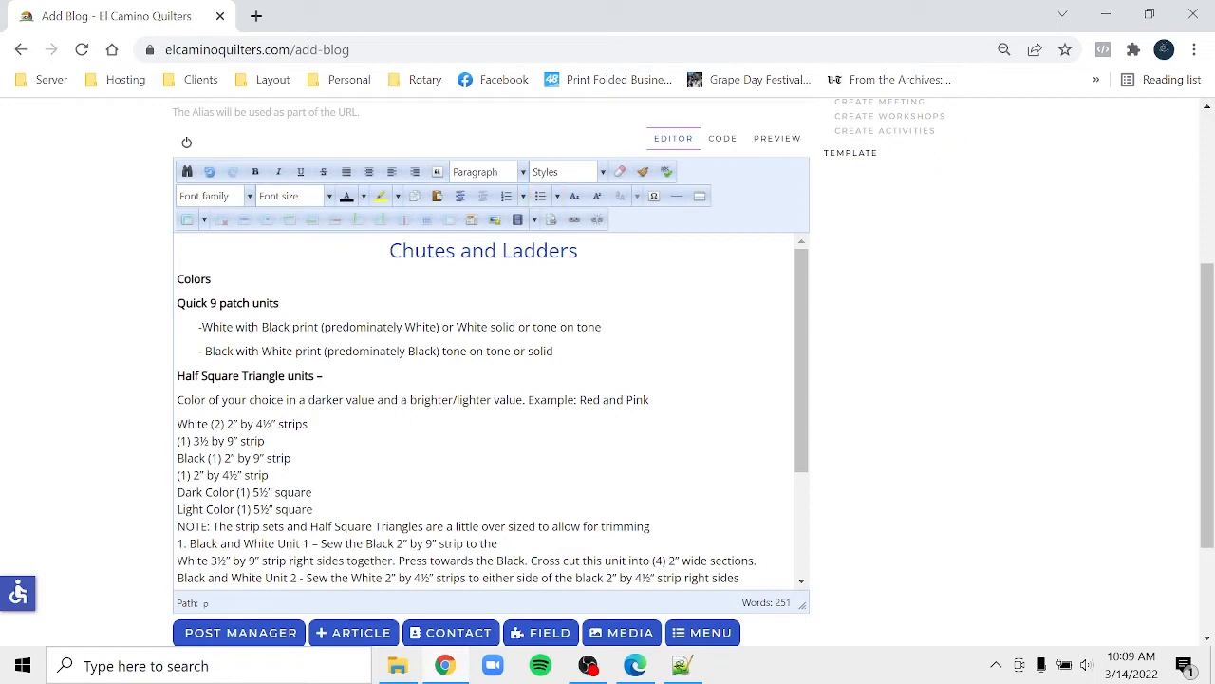
key("Delete")
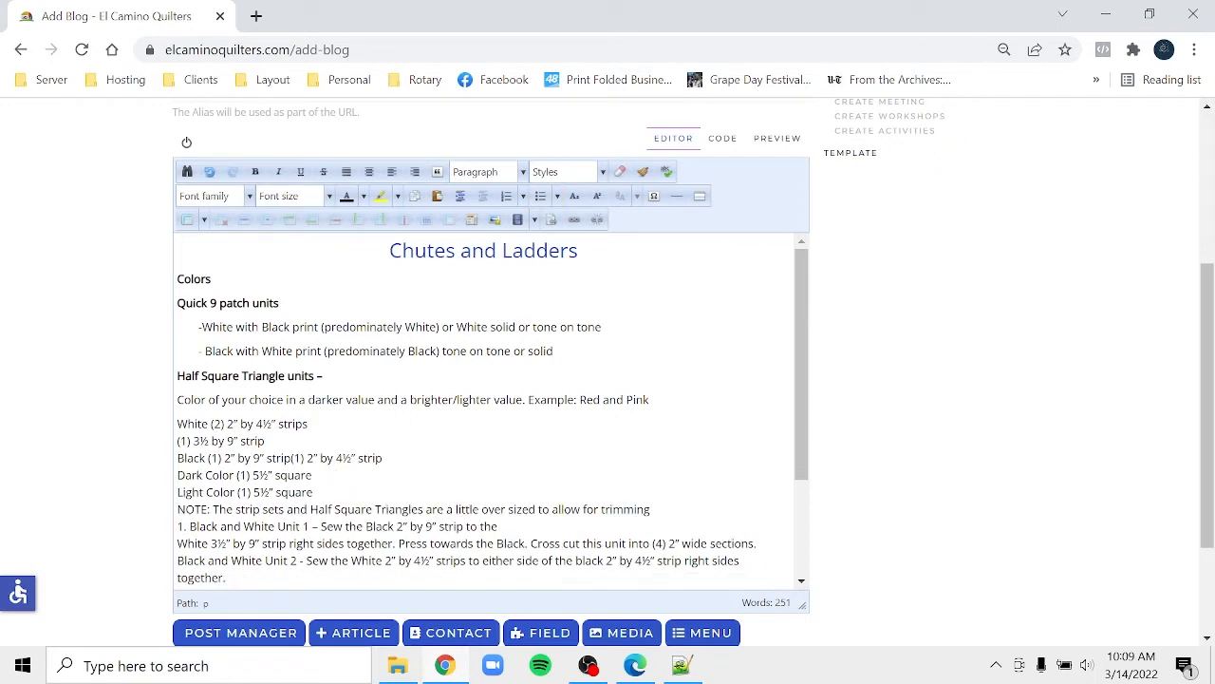
- Split the Black strip lines, (1) 3½ by 9 and (1) 2 by 9, into separate paragraphs
key("Return")
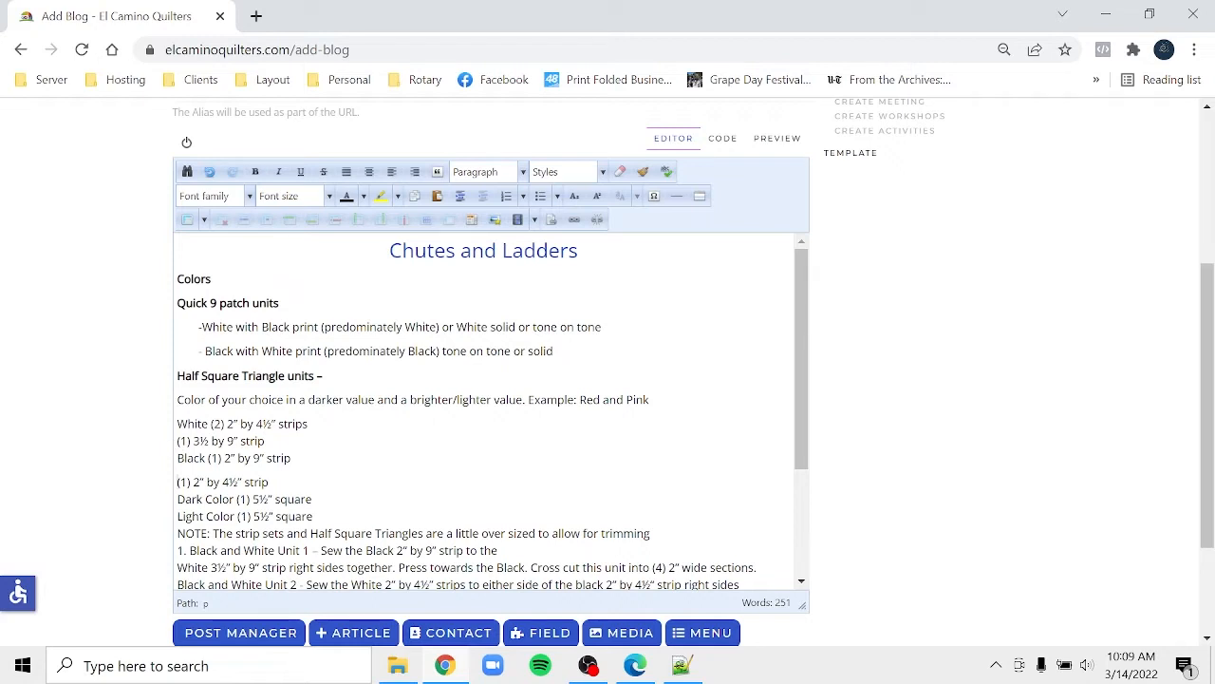
left_click_drag(179, 441, 187, 440)
left_click(178, 441)
key("Return")
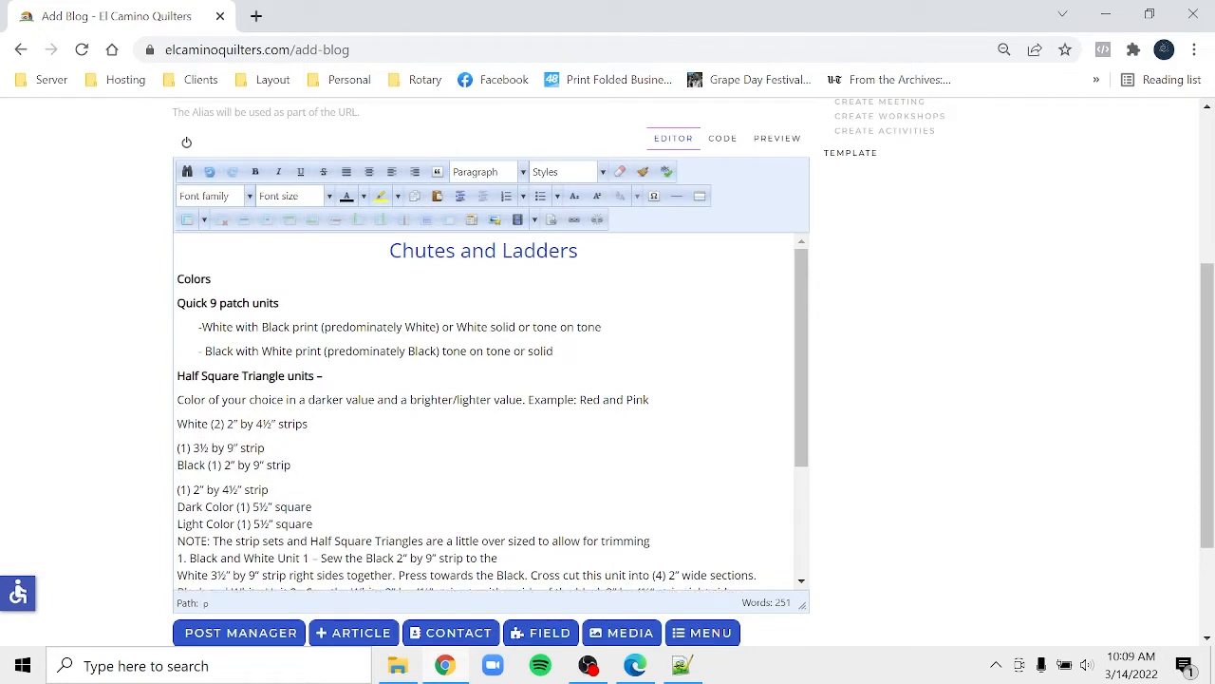
key("Return")
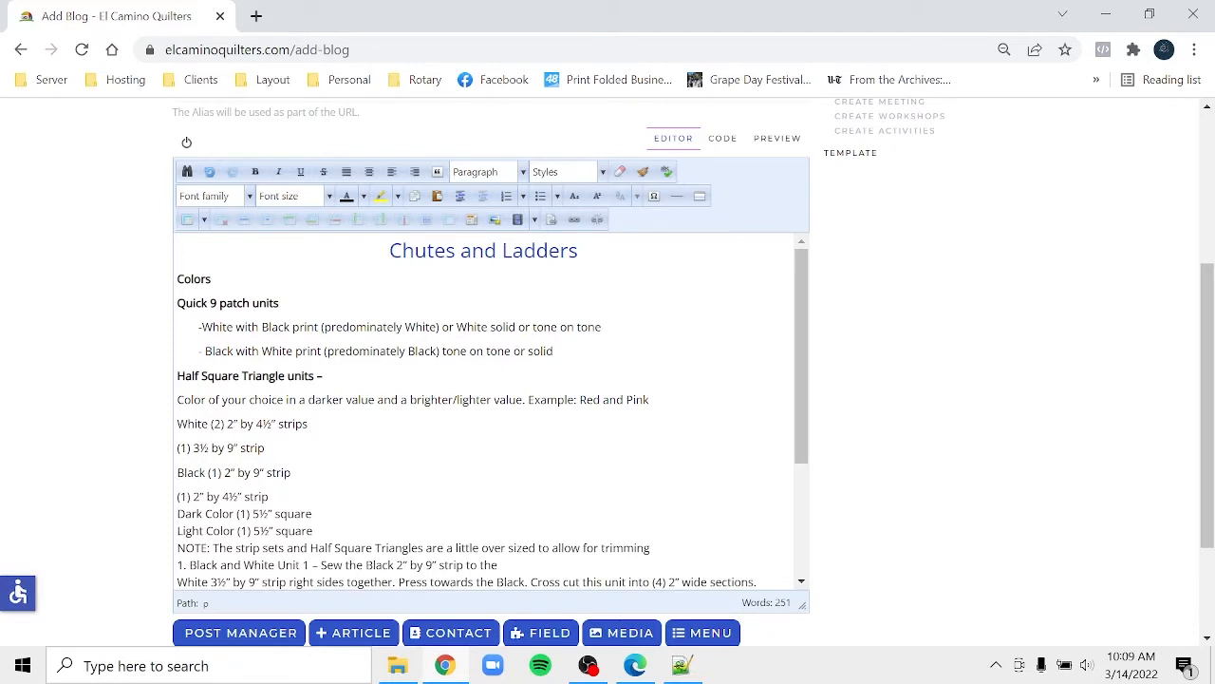
- Give the Dark Color, Light Color and NOTE lines their own paragraphs
key("Return")
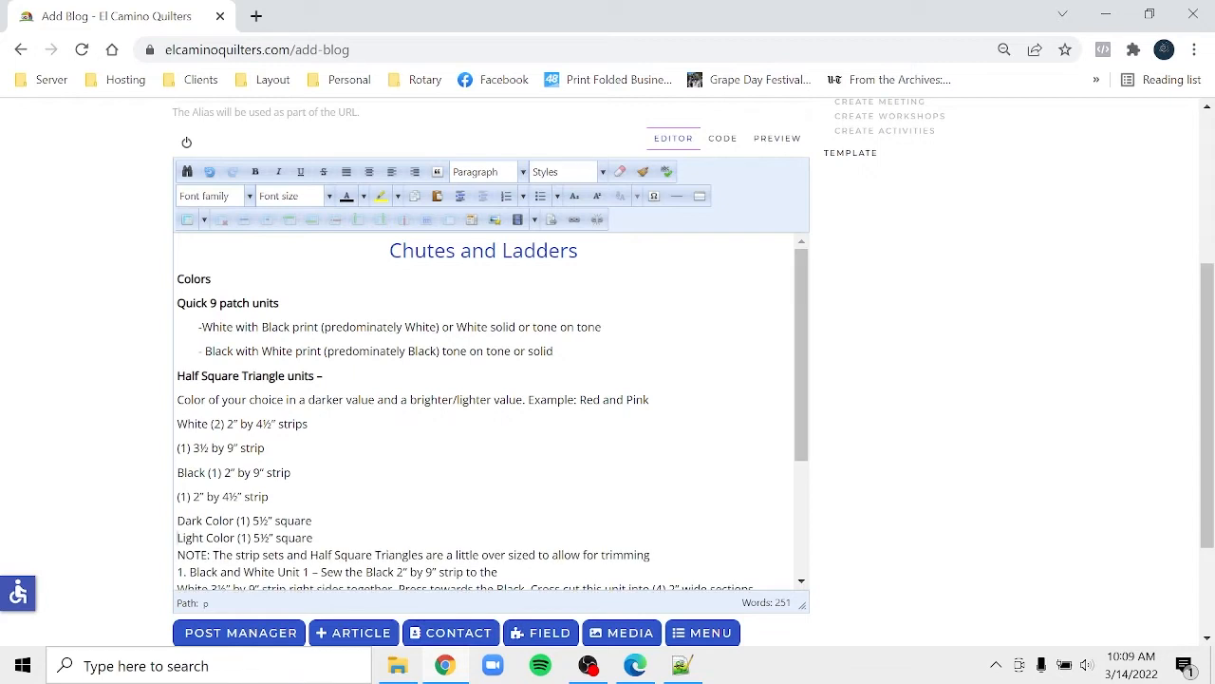
key("Return")
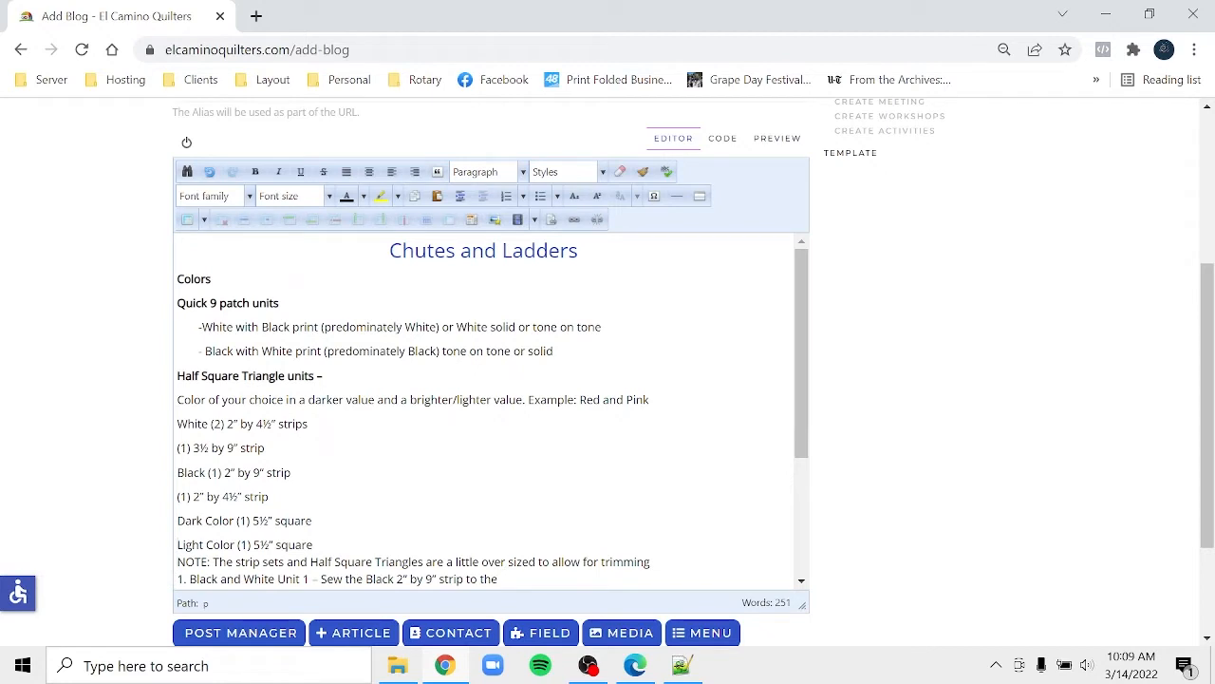
key("Return")
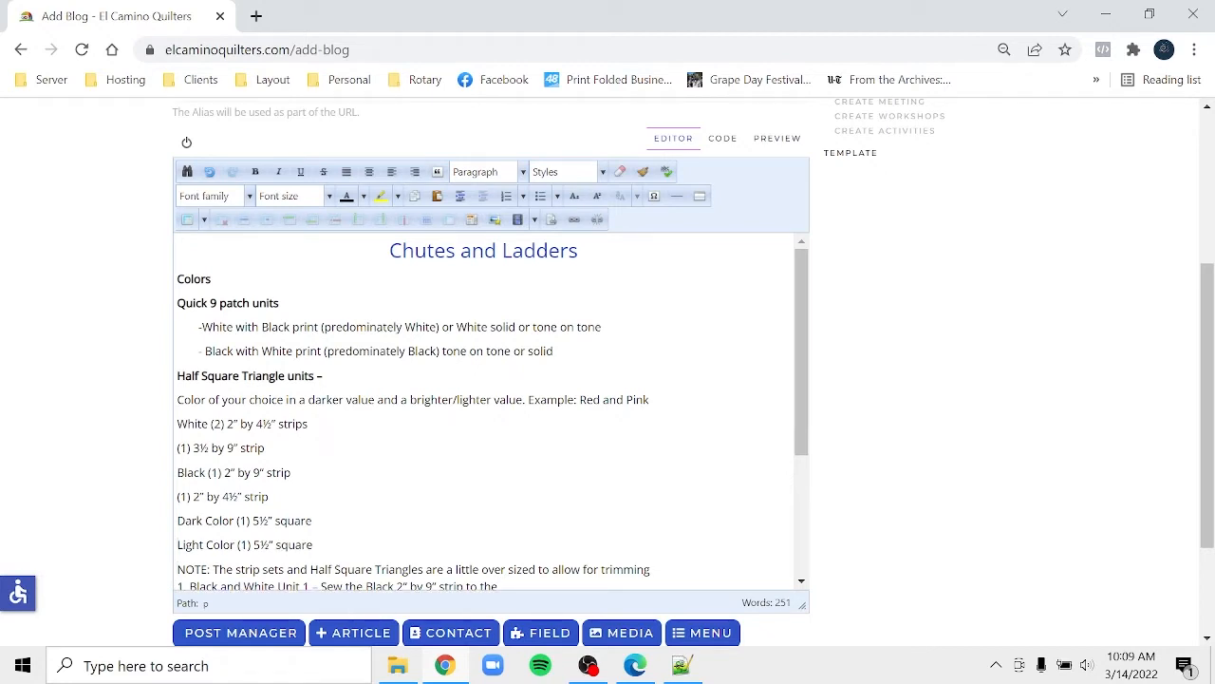
- After checking the handout PDF, indent the six cutting lines from White (2) through Light Color
left_click(635, 665)
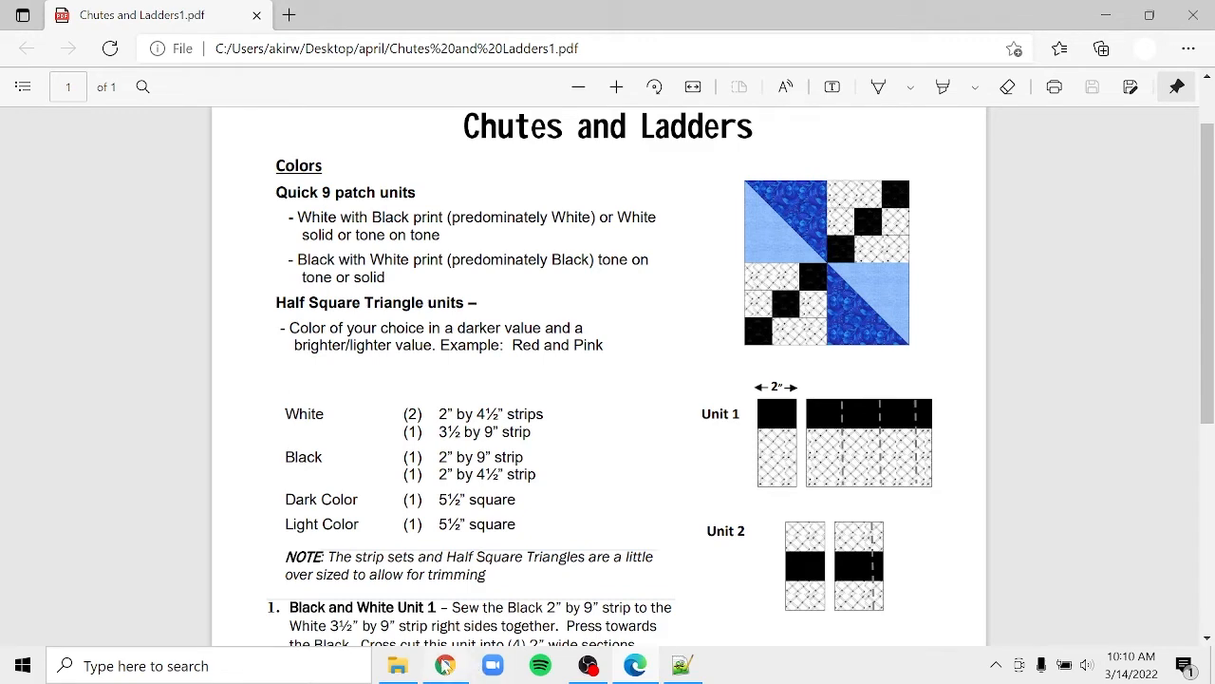
left_click(446, 665)
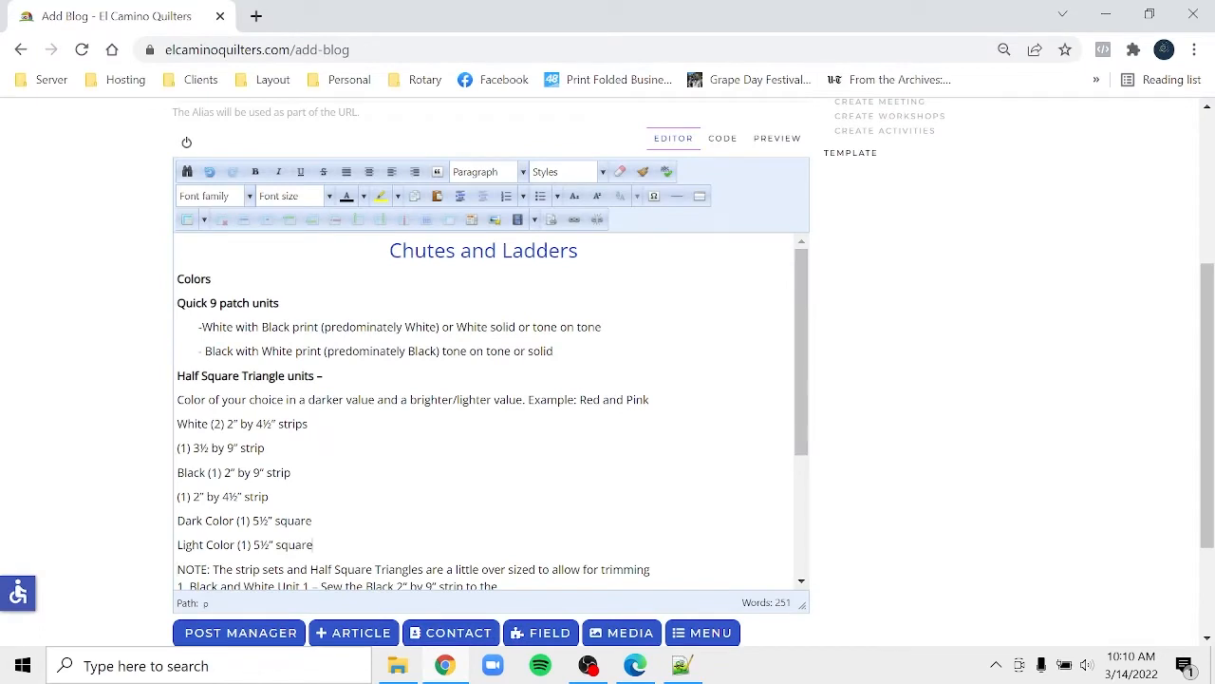
left_click_drag(313, 544, 168, 424)
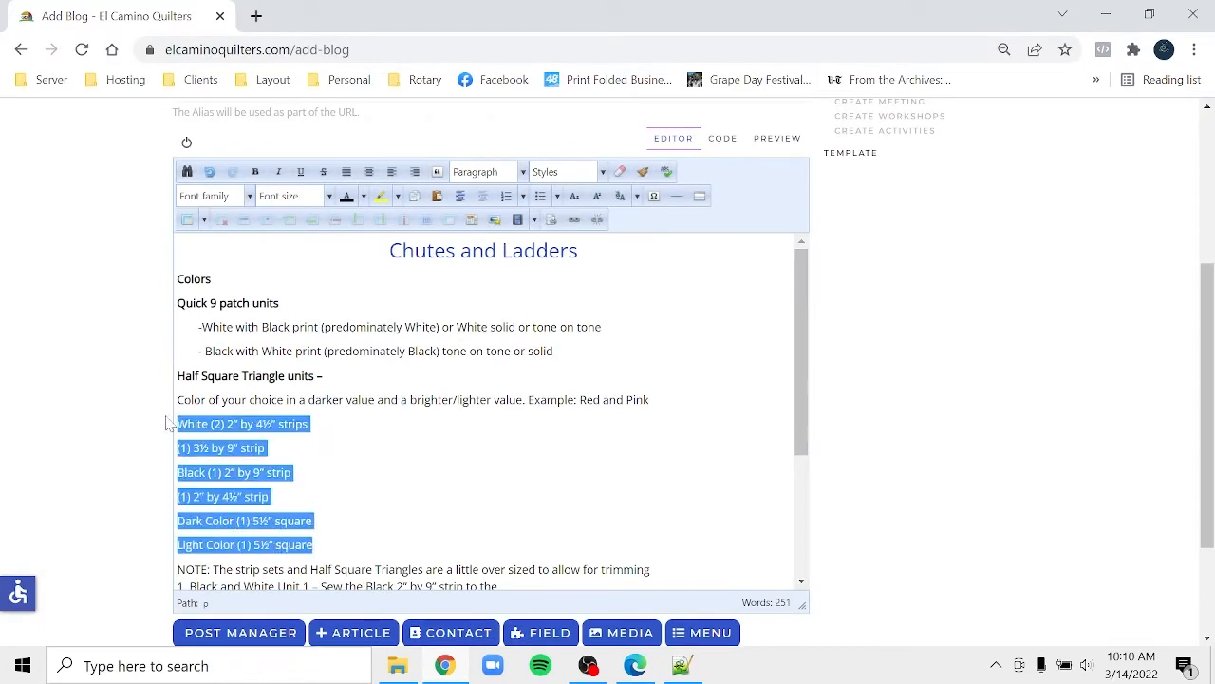
left_click(461, 196)
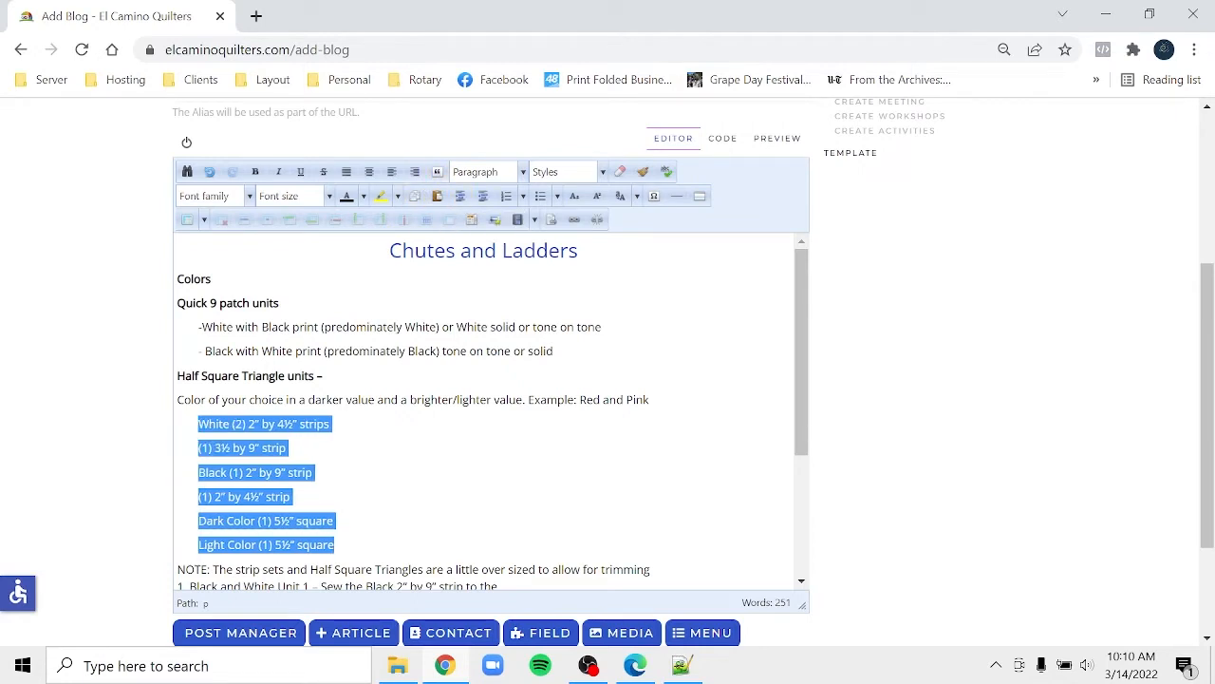
left_click(801, 582)
left_click(801, 582)
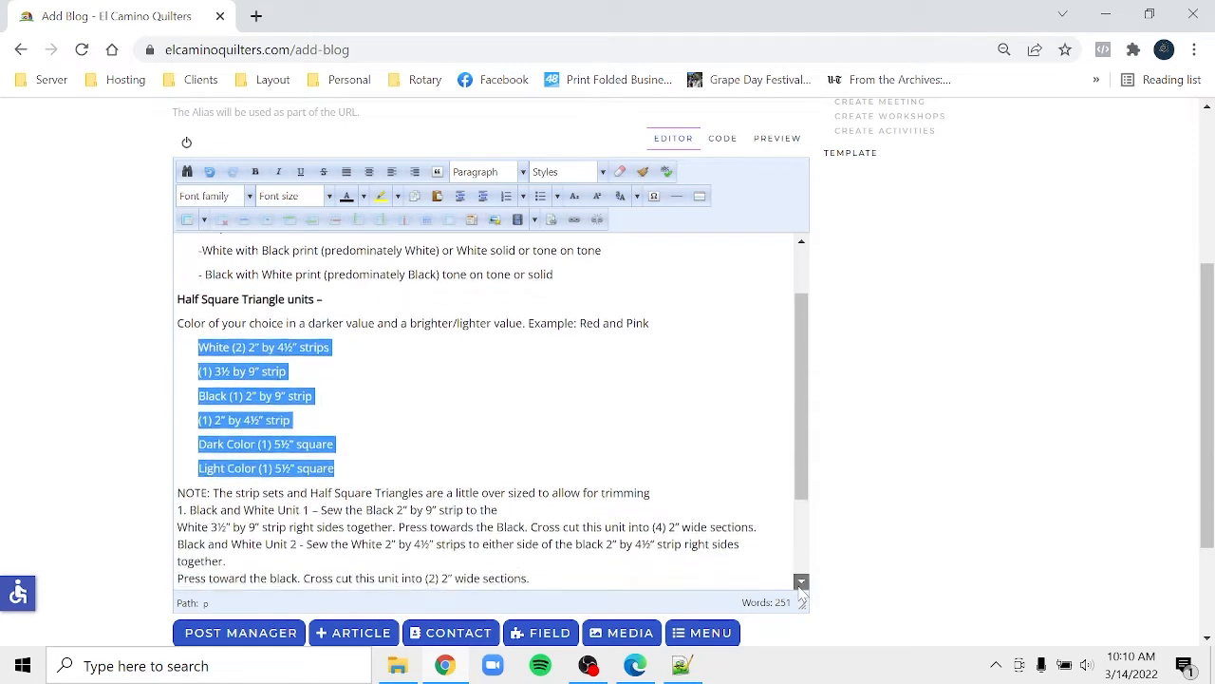
left_click(801, 582)
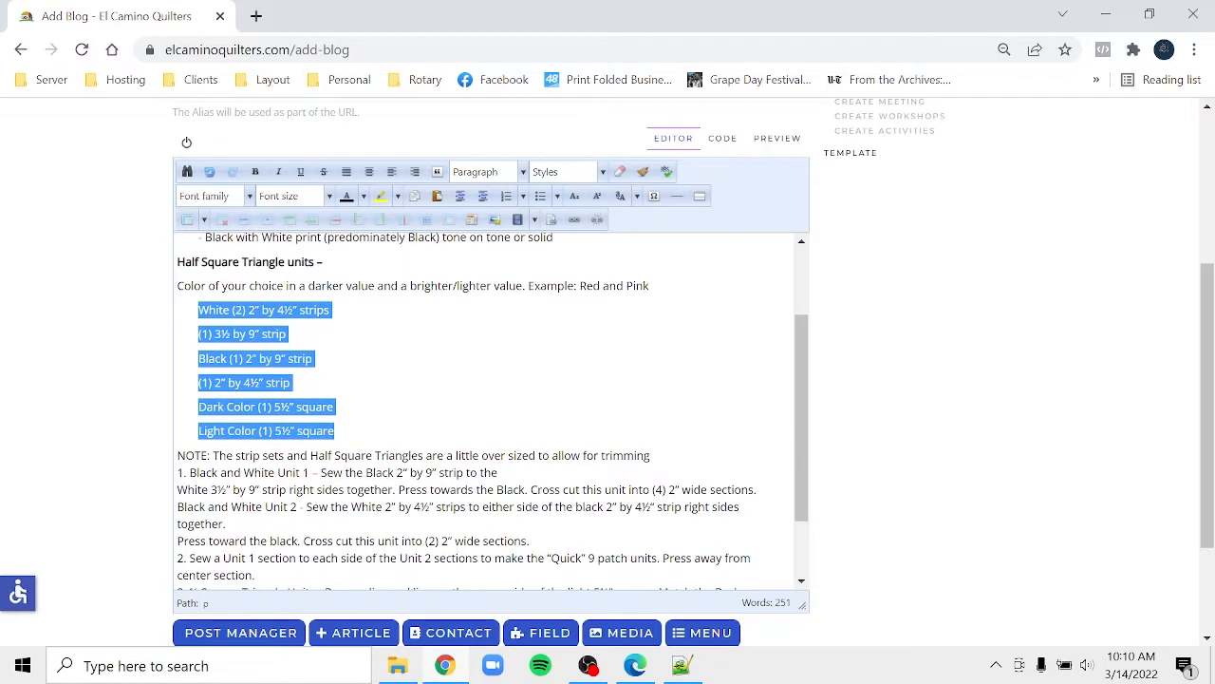
- Recheck the handout PDF and select the NOTE sentence in the post
left_click(635, 665)
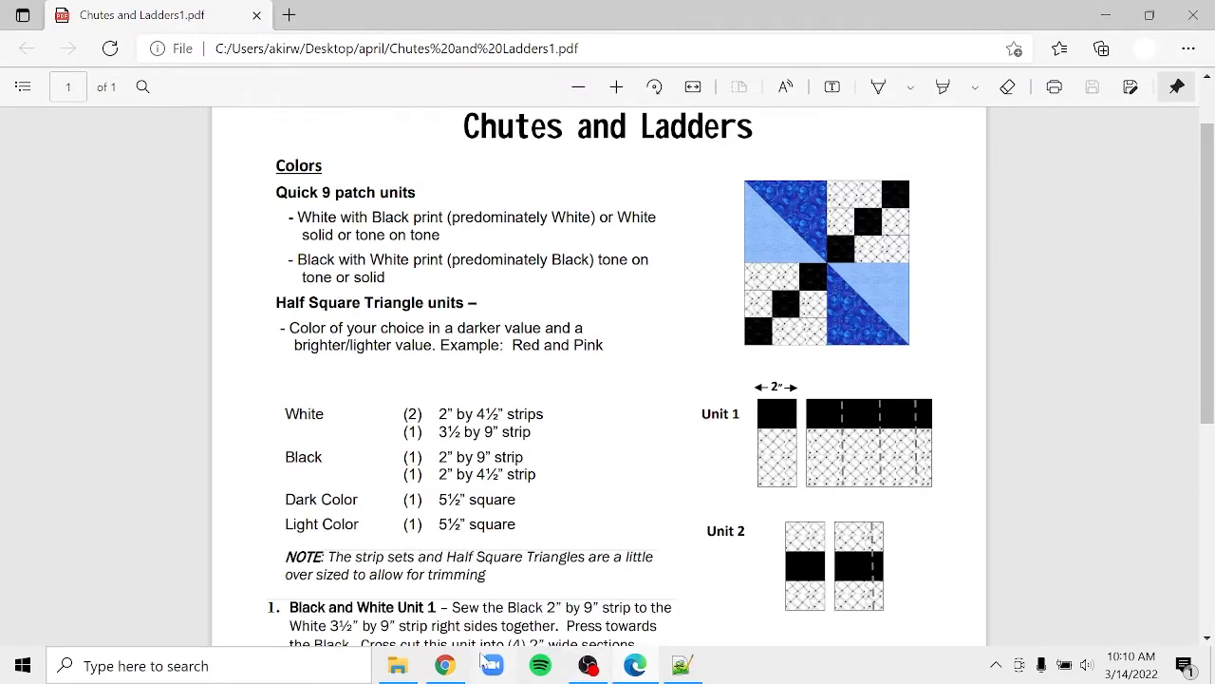
left_click(445, 666)
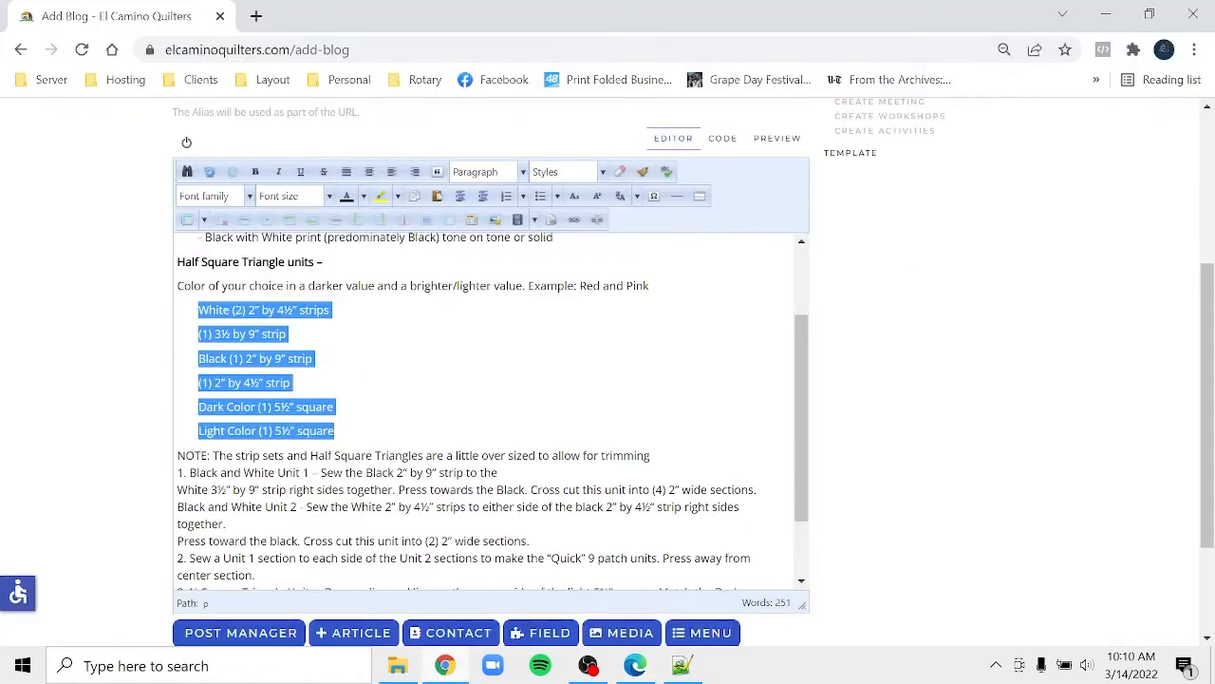
left_click_drag(652, 455, 166, 460)
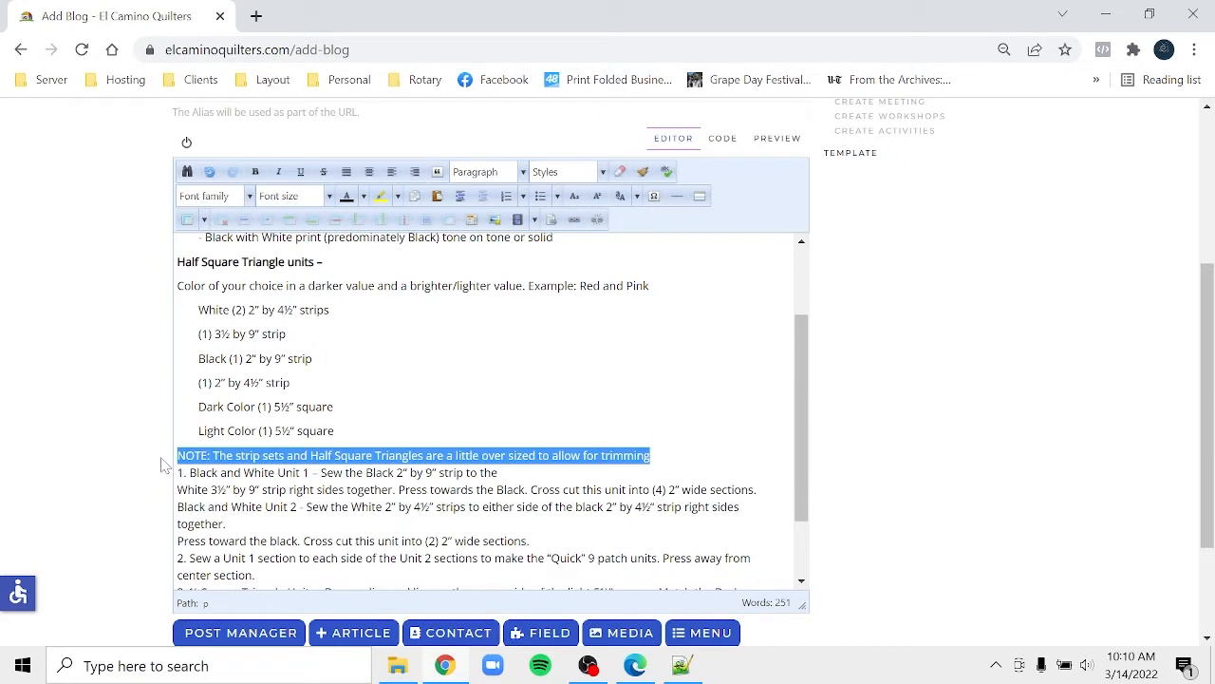
- Italicize the NOTE sentence and make step 1 its own paragraph with its broken line rejoined
left_click(278, 174)
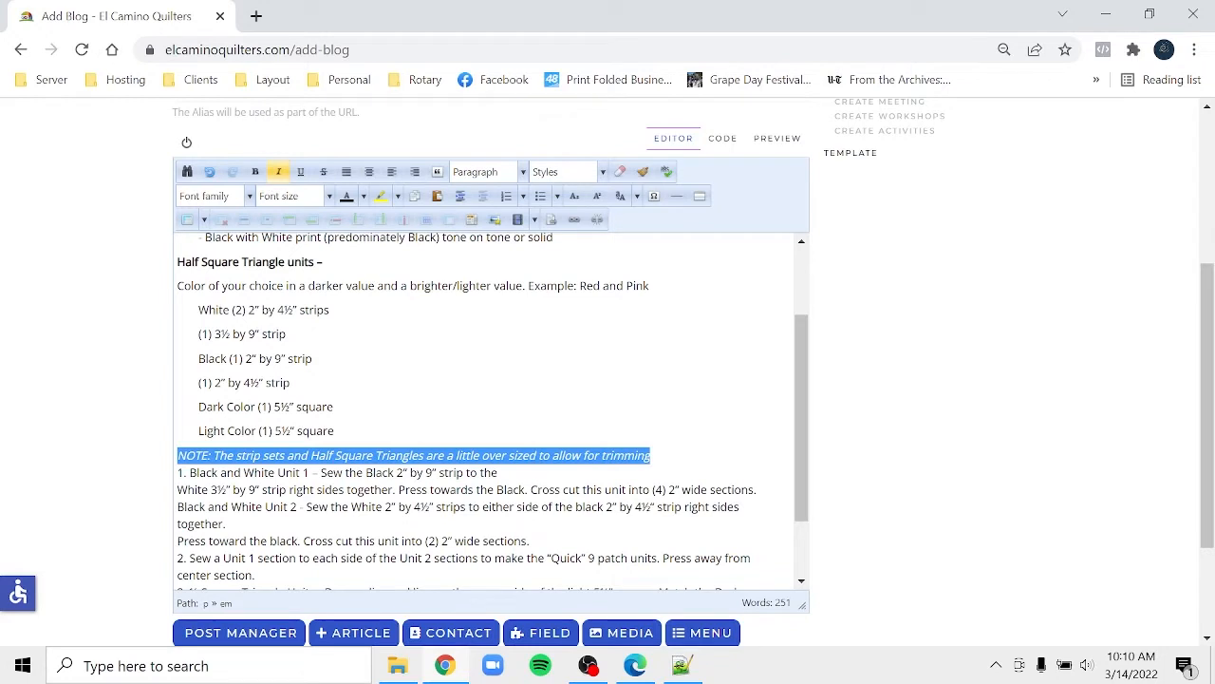
left_click(178, 473)
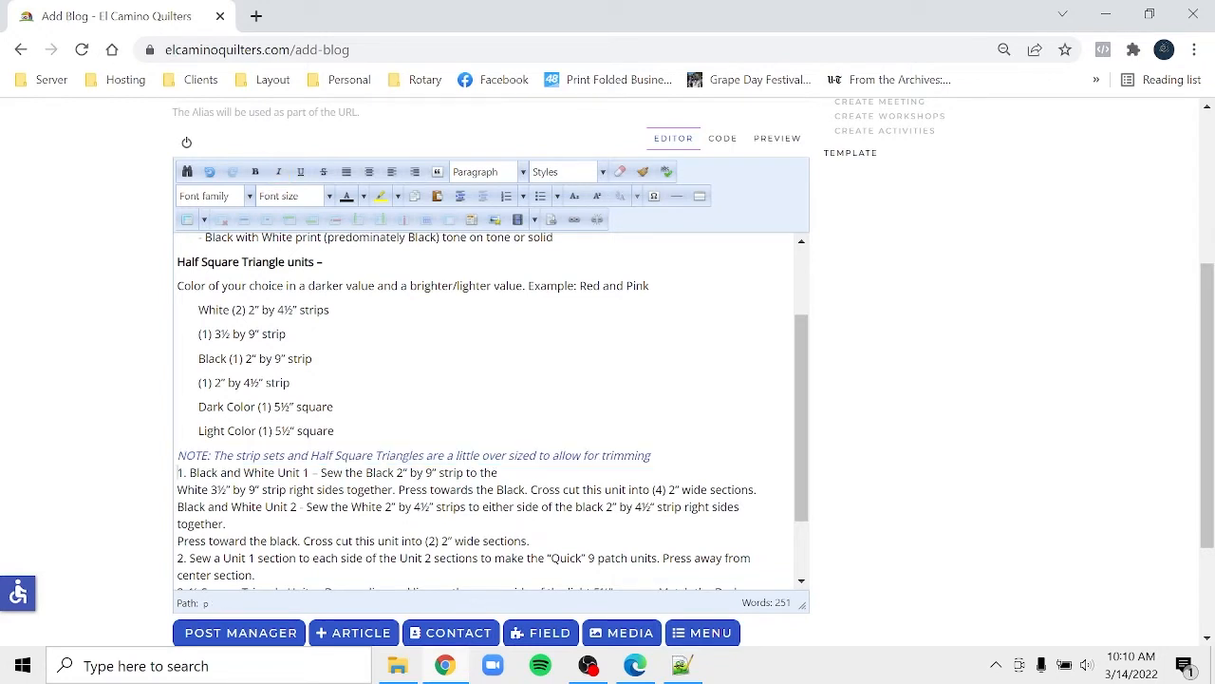
key("Return")
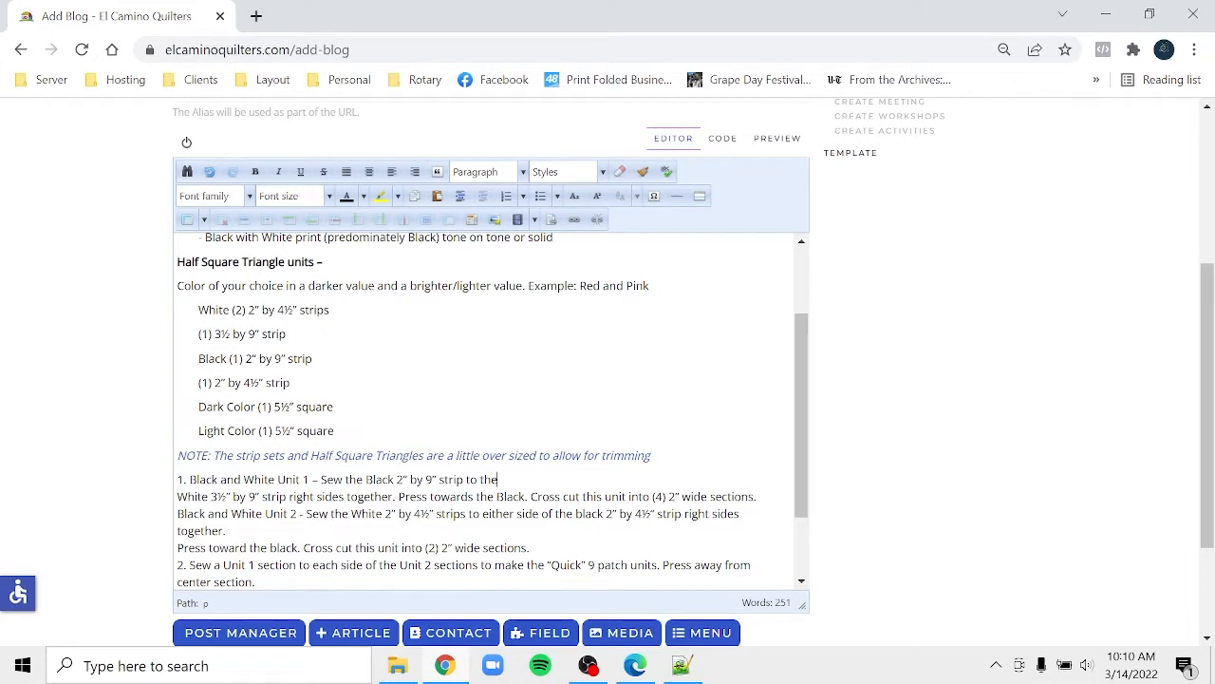
key("Delete")
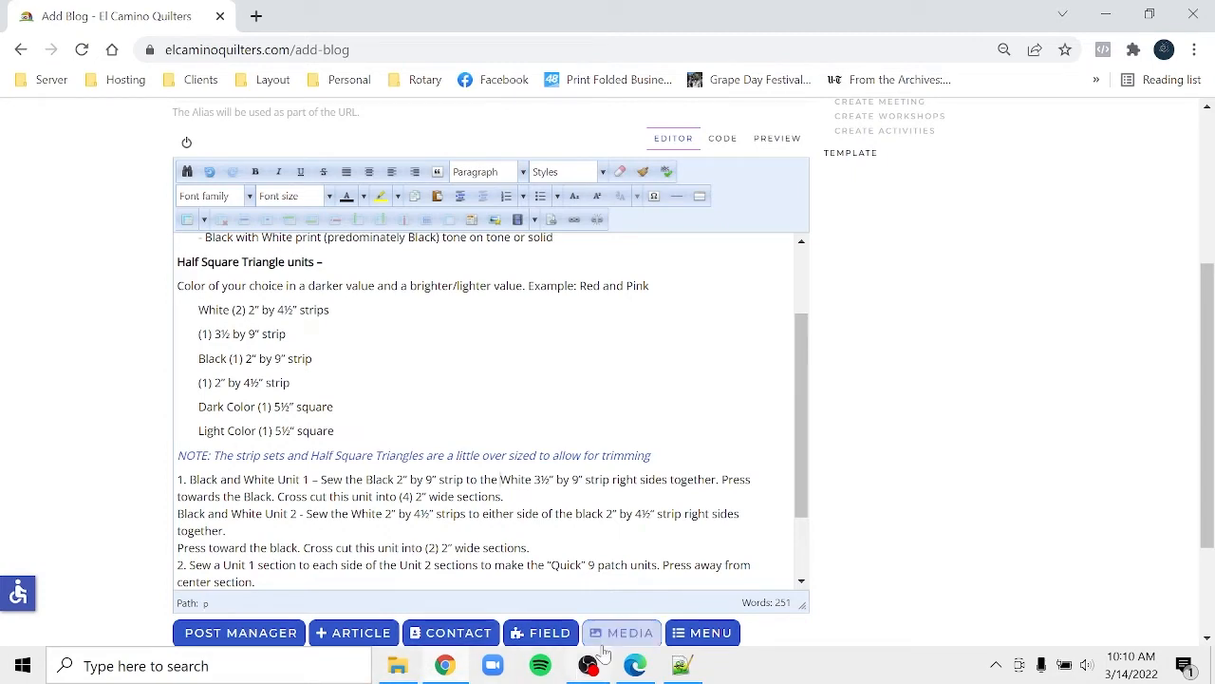
left_click(634, 665)
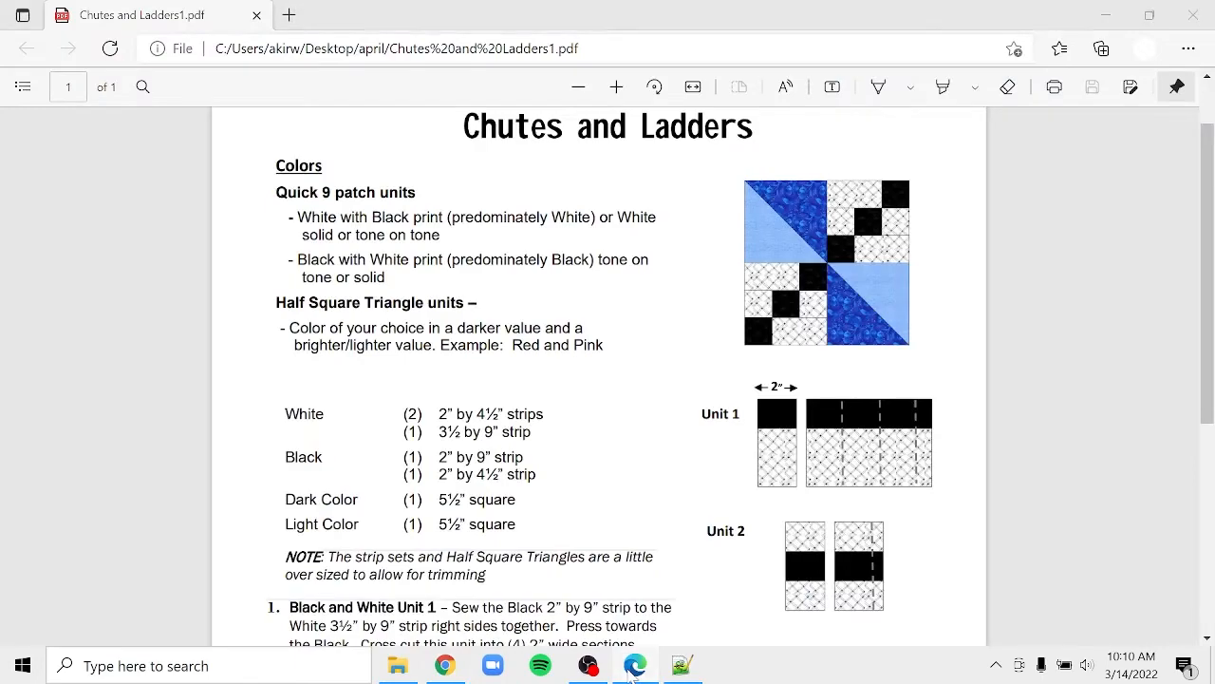
left_click(634, 666)
left_click(634, 666)
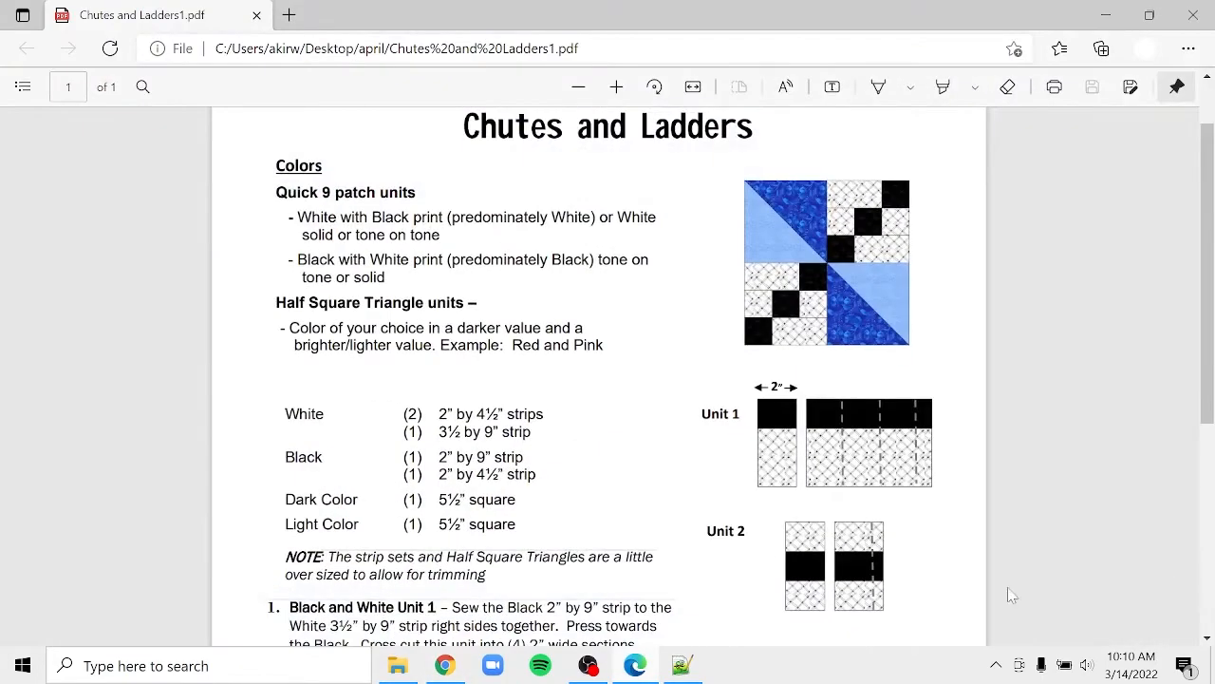
scroll(1201, 574, "down", 4)
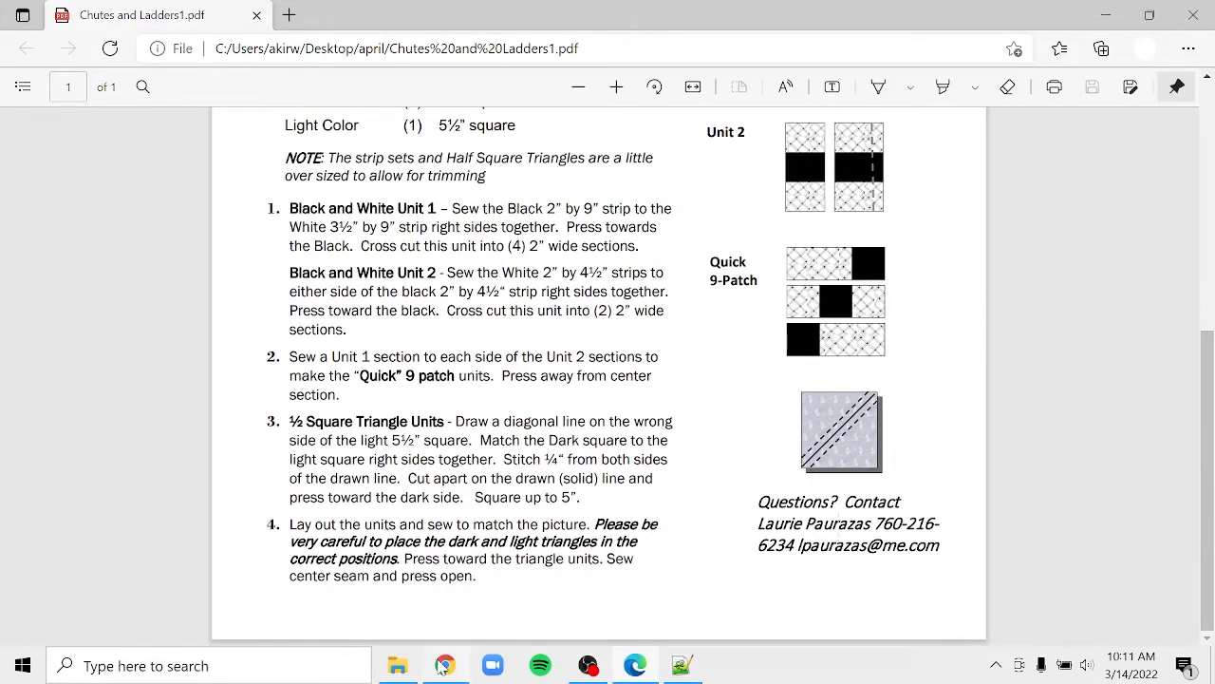
left_click(445, 666)
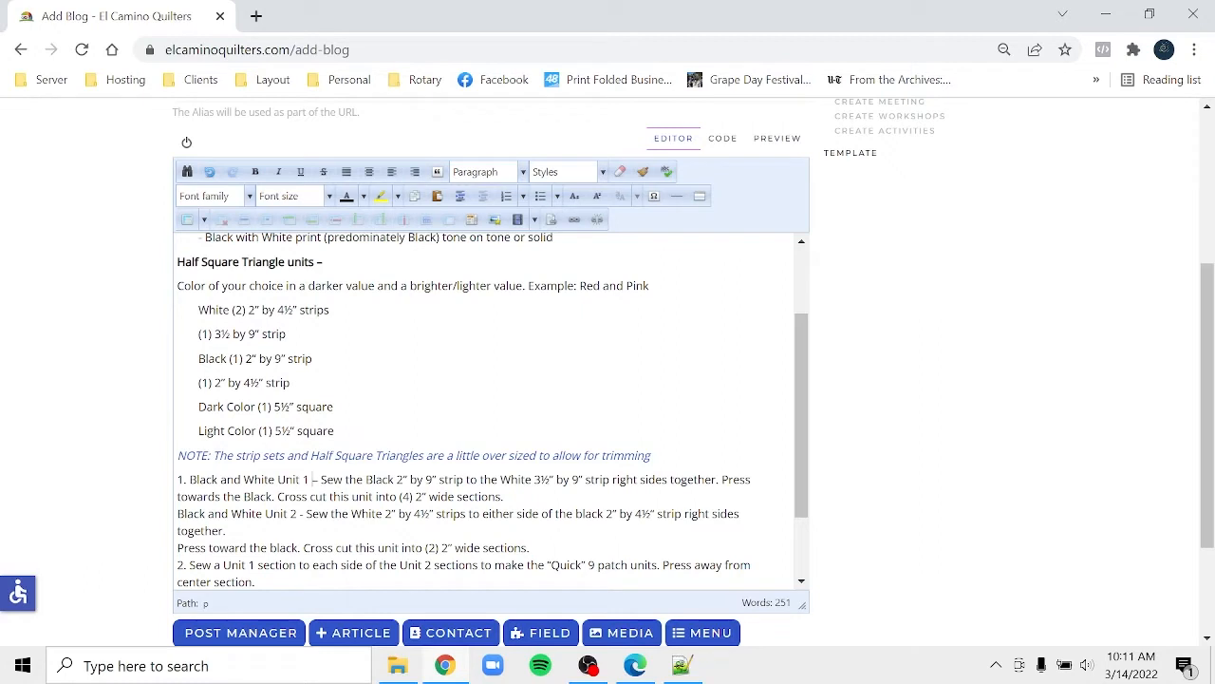
- Bold the 'Black and White Unit 1' heading and start the Unit 2 text on a new line
left_click_drag(308, 480, 189, 479)
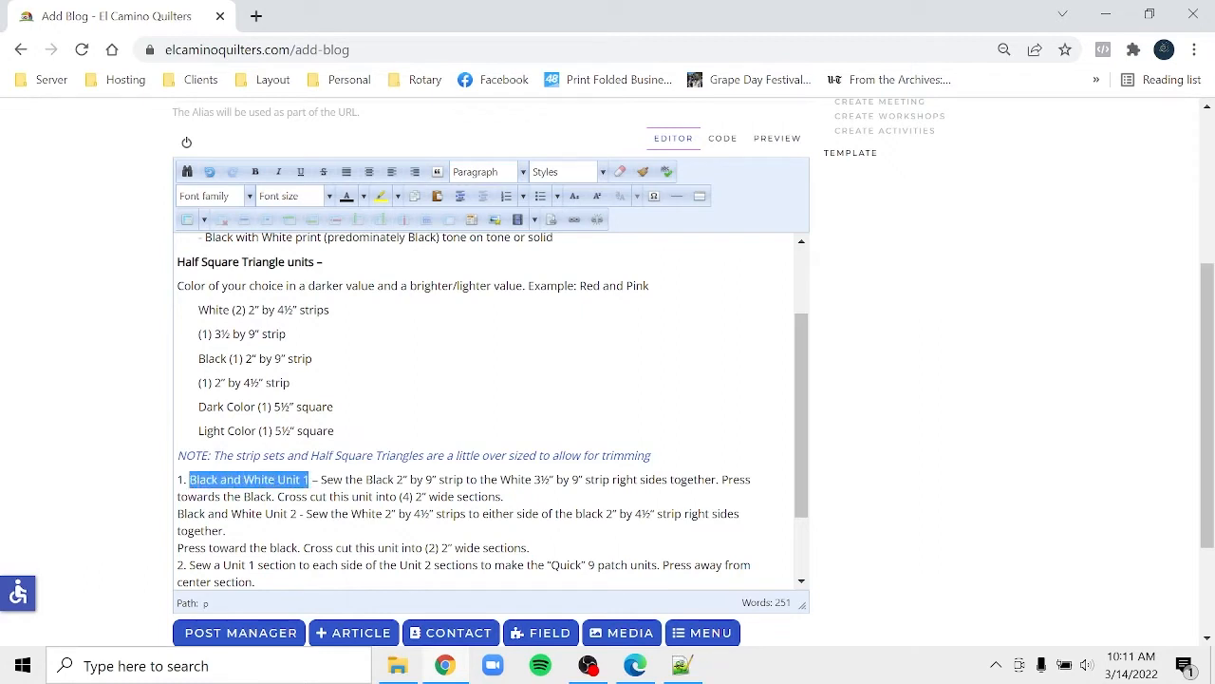
left_click(256, 173)
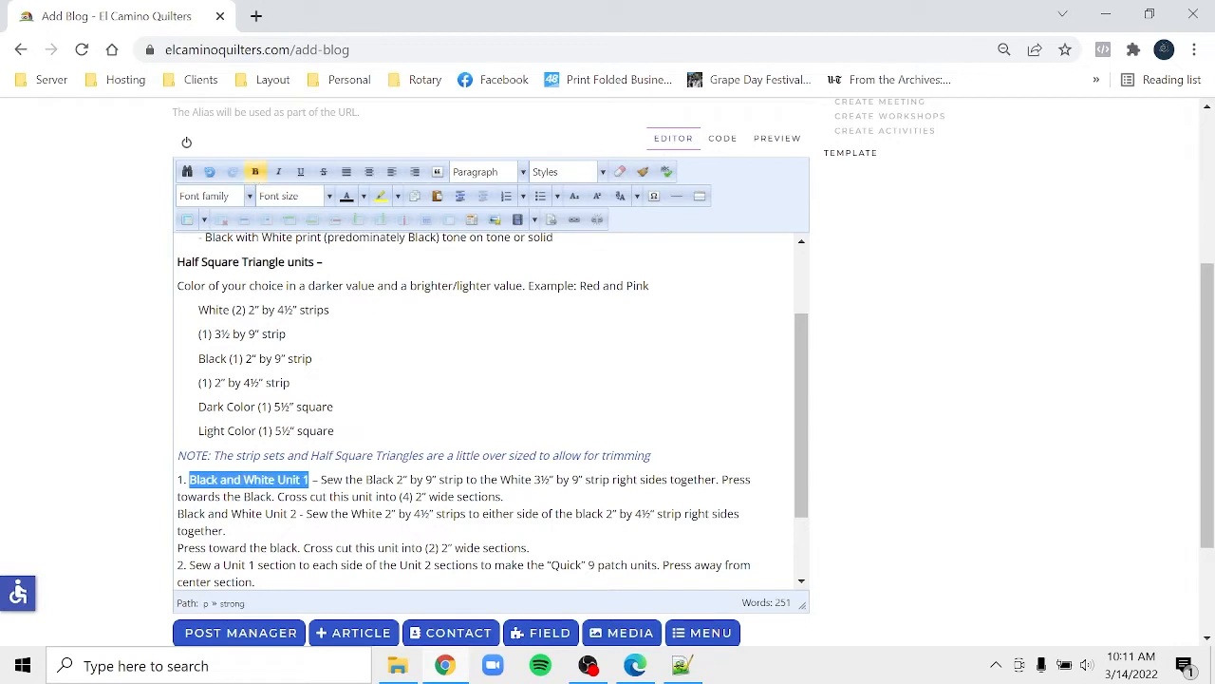
left_click(505, 497)
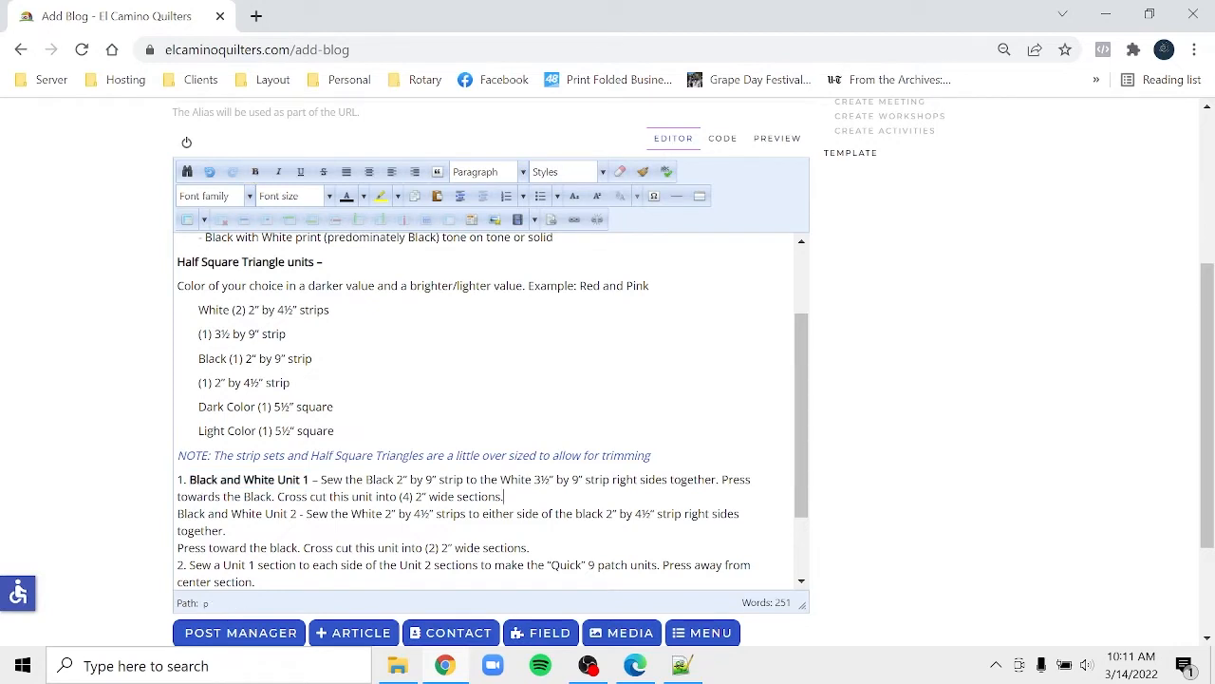
key("Delete")
key("Return")
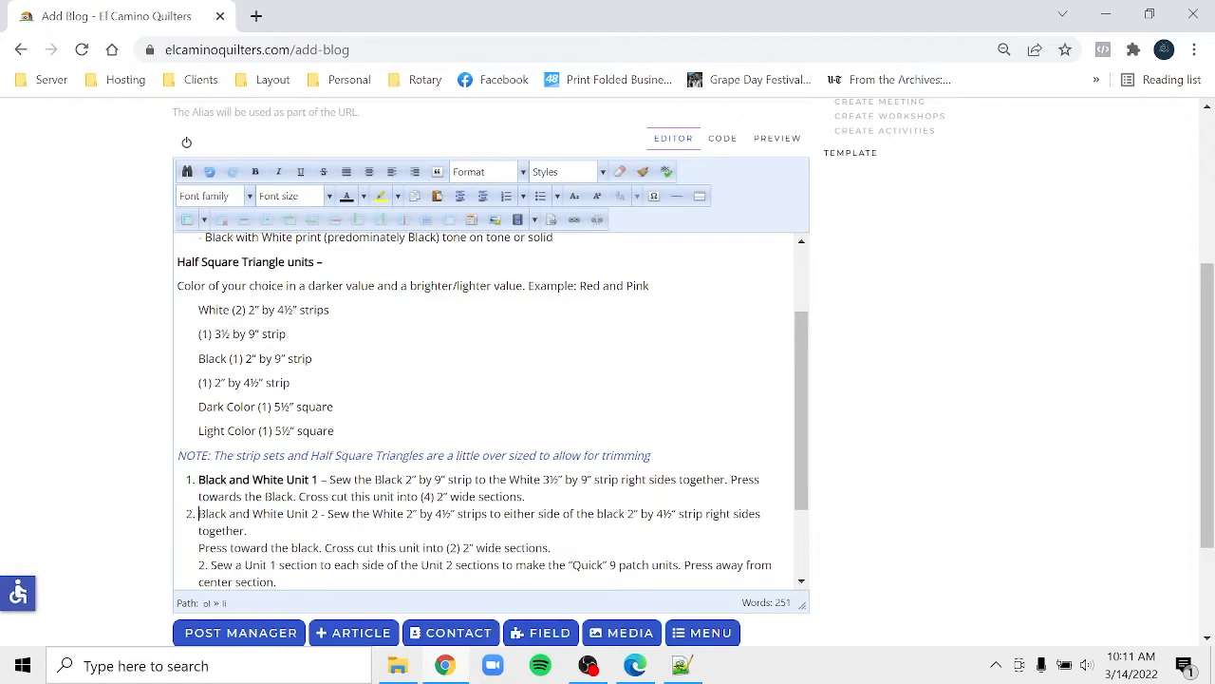
left_click(505, 203)
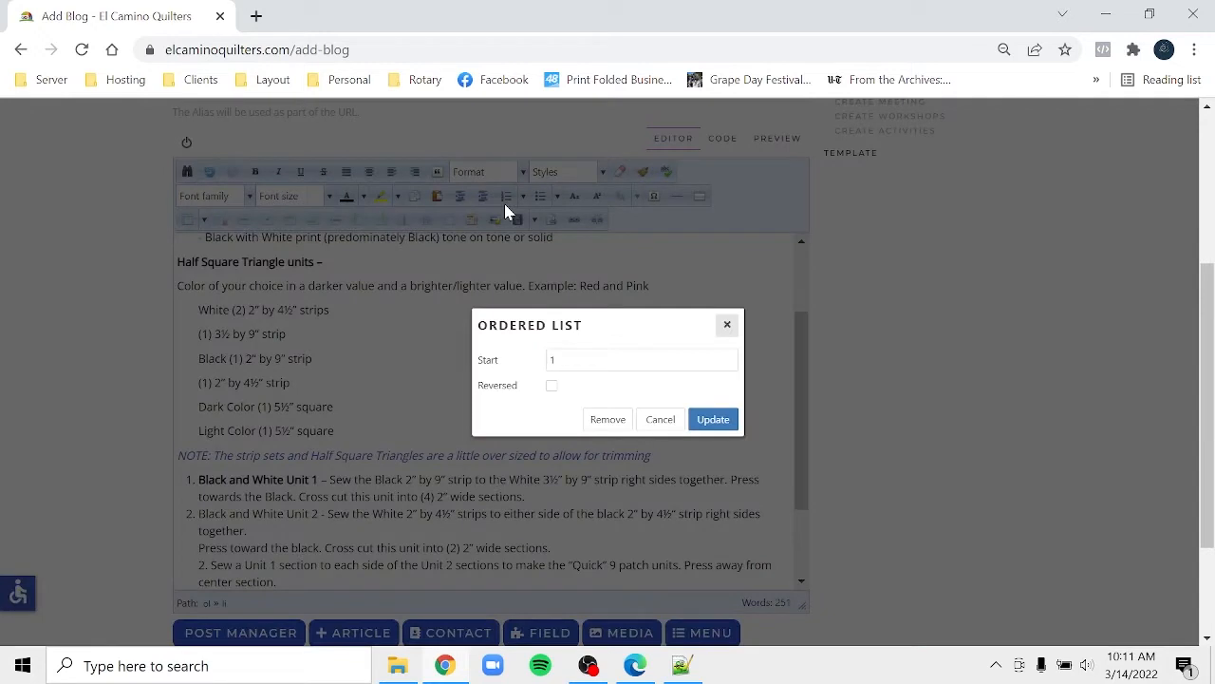
left_click(661, 420)
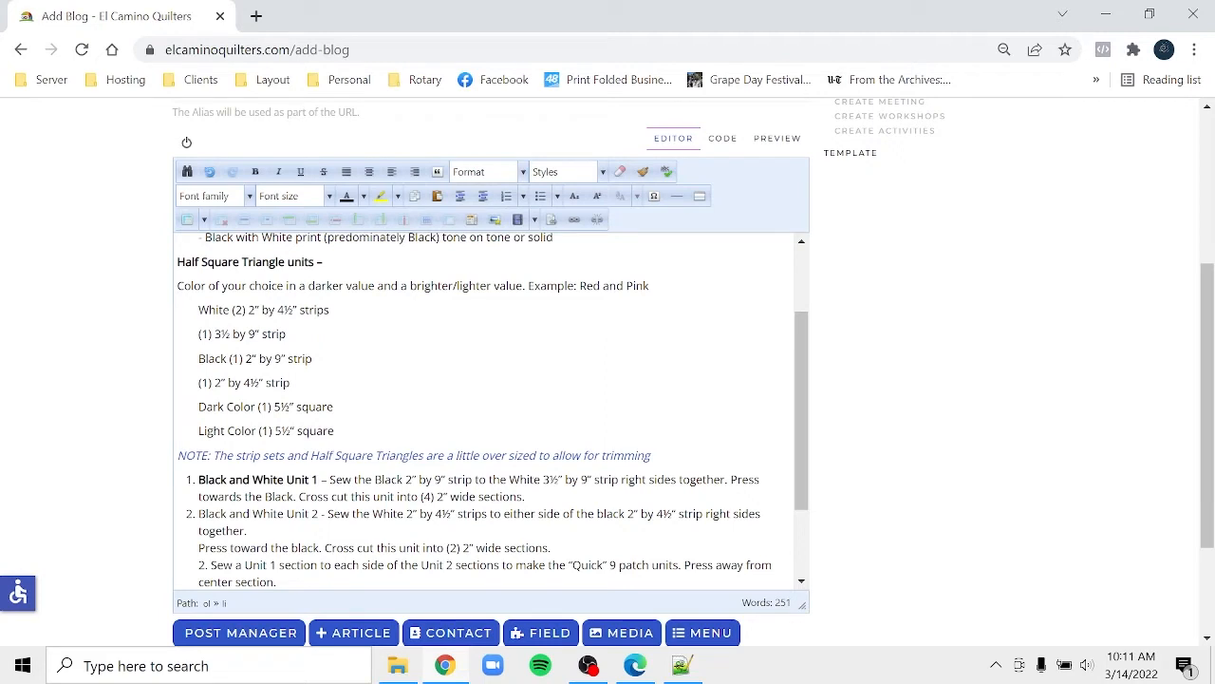
- Remove the numbering from 'Black and White Unit 2', then indent it and make it bold
left_click_drag(301, 514, 156, 527)
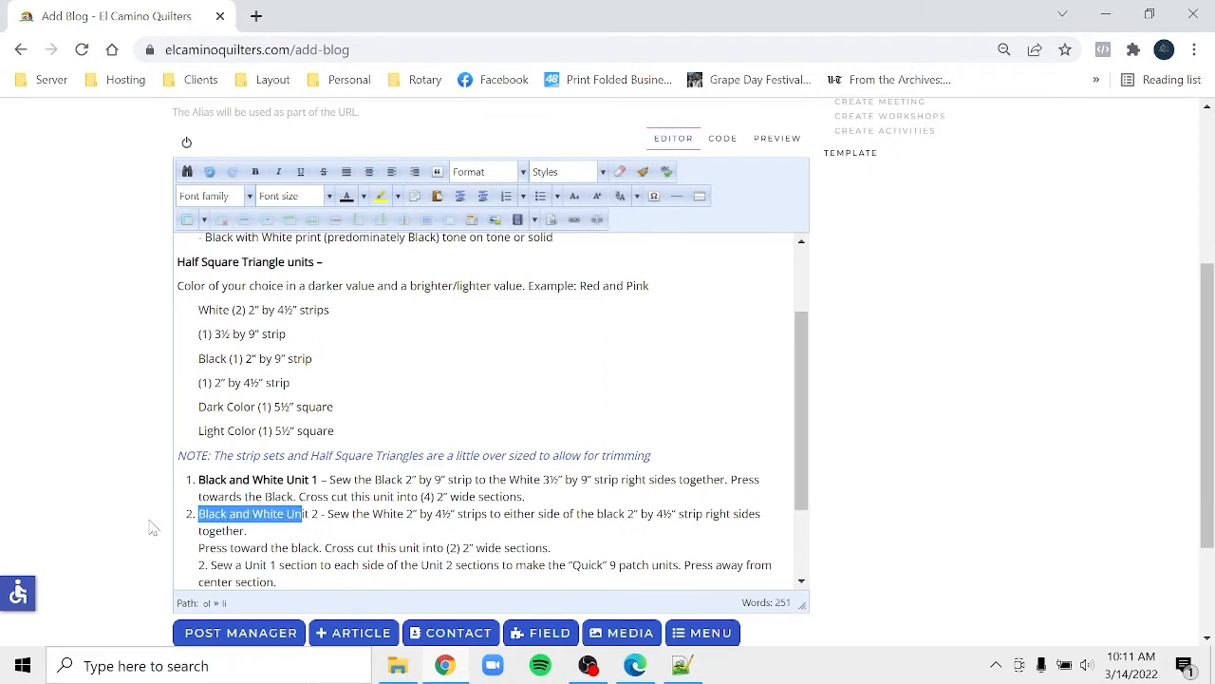
left_click(508, 196)
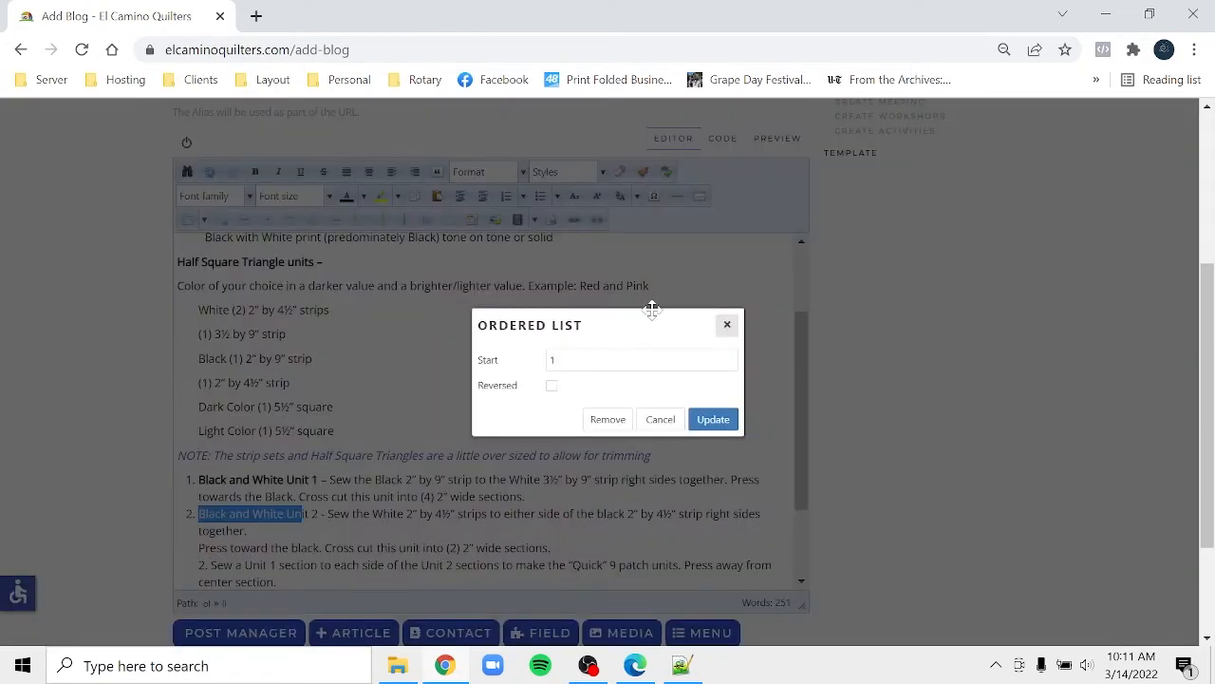
left_click(607, 421)
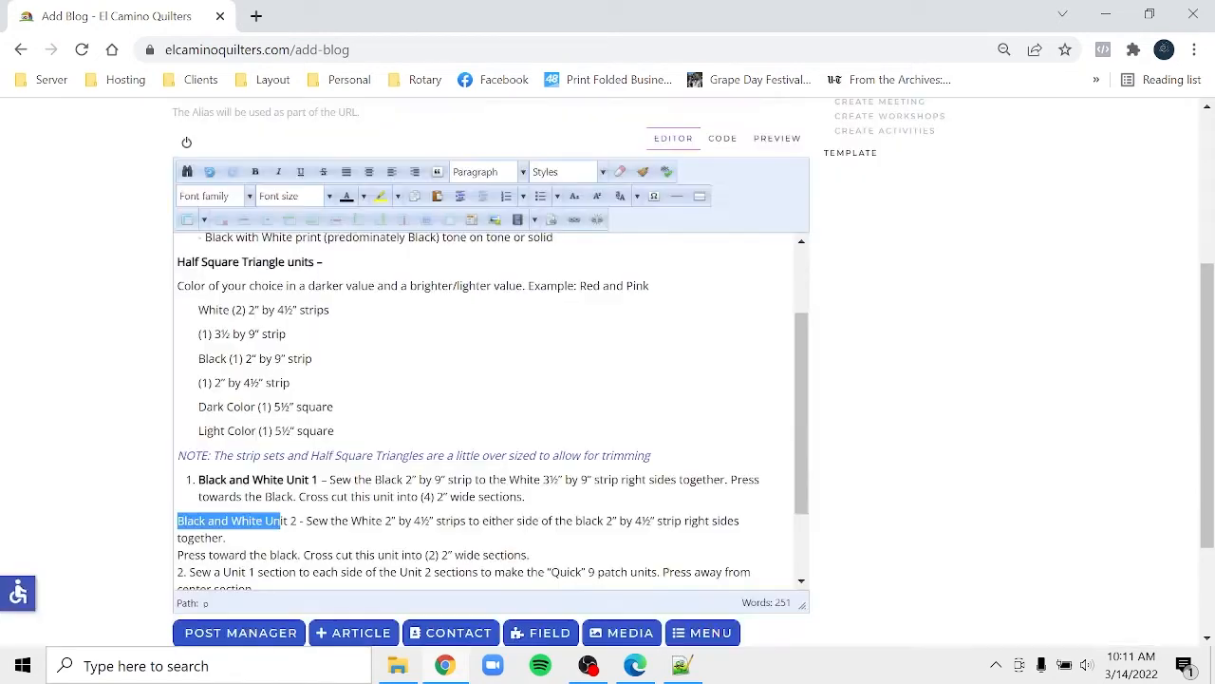
left_click(461, 201)
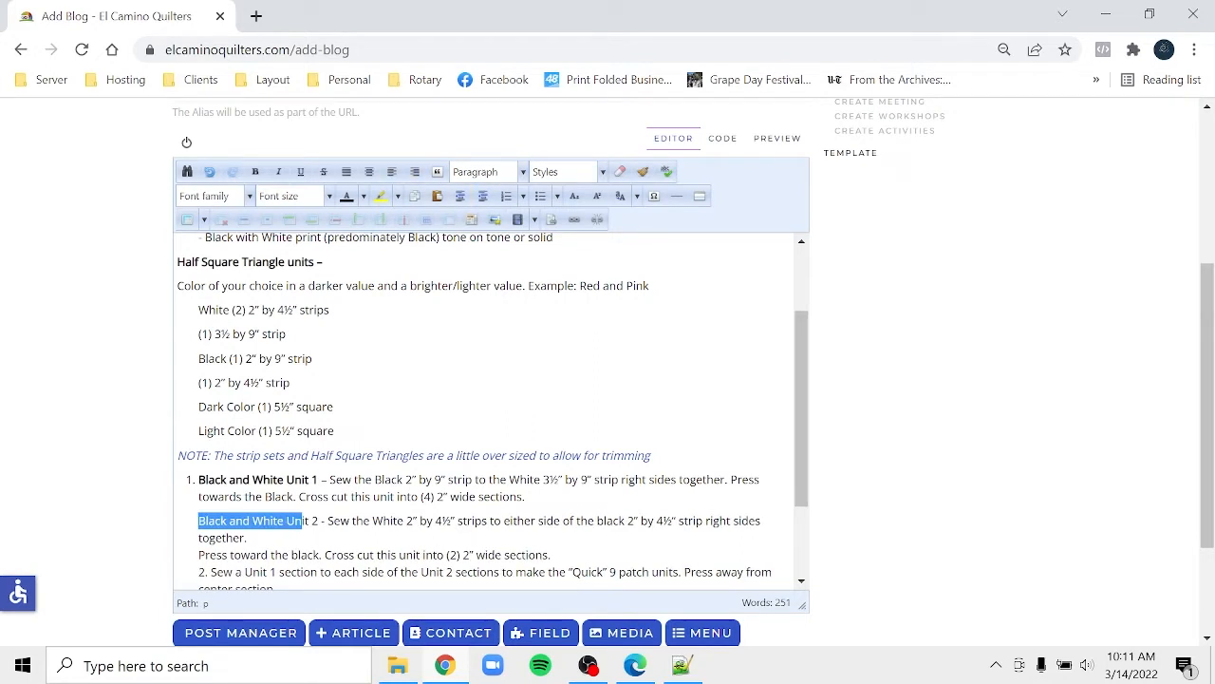
left_click_drag(322, 520, 197, 523)
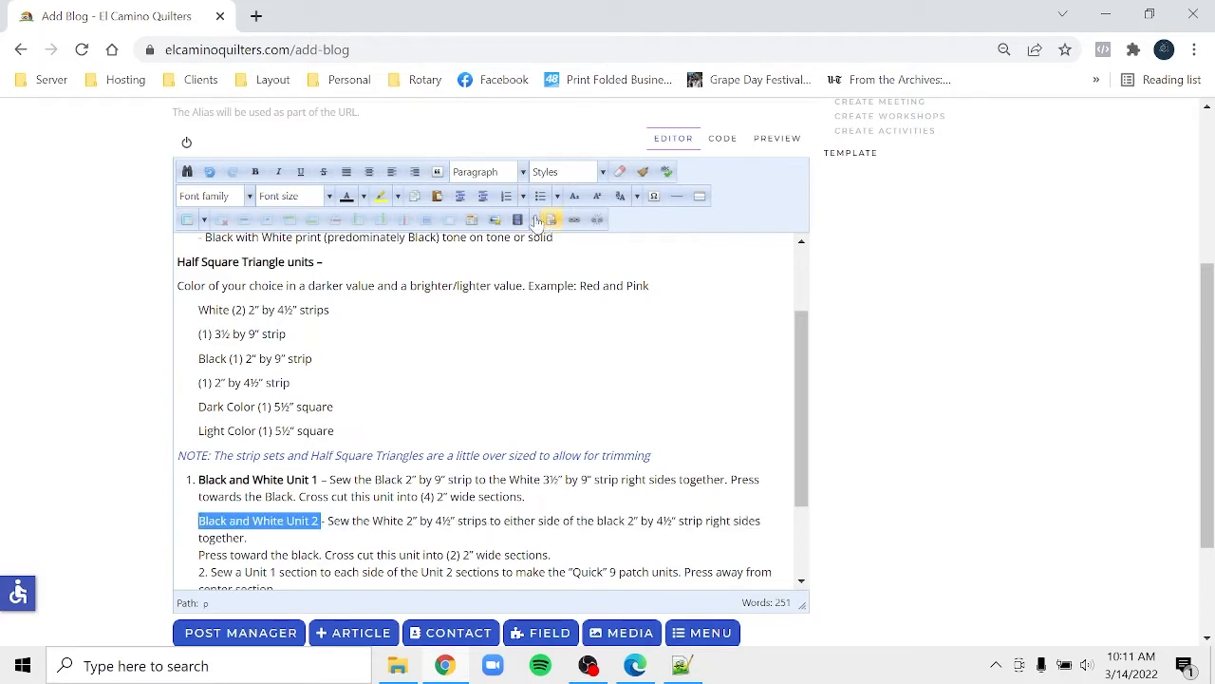
left_click(257, 172)
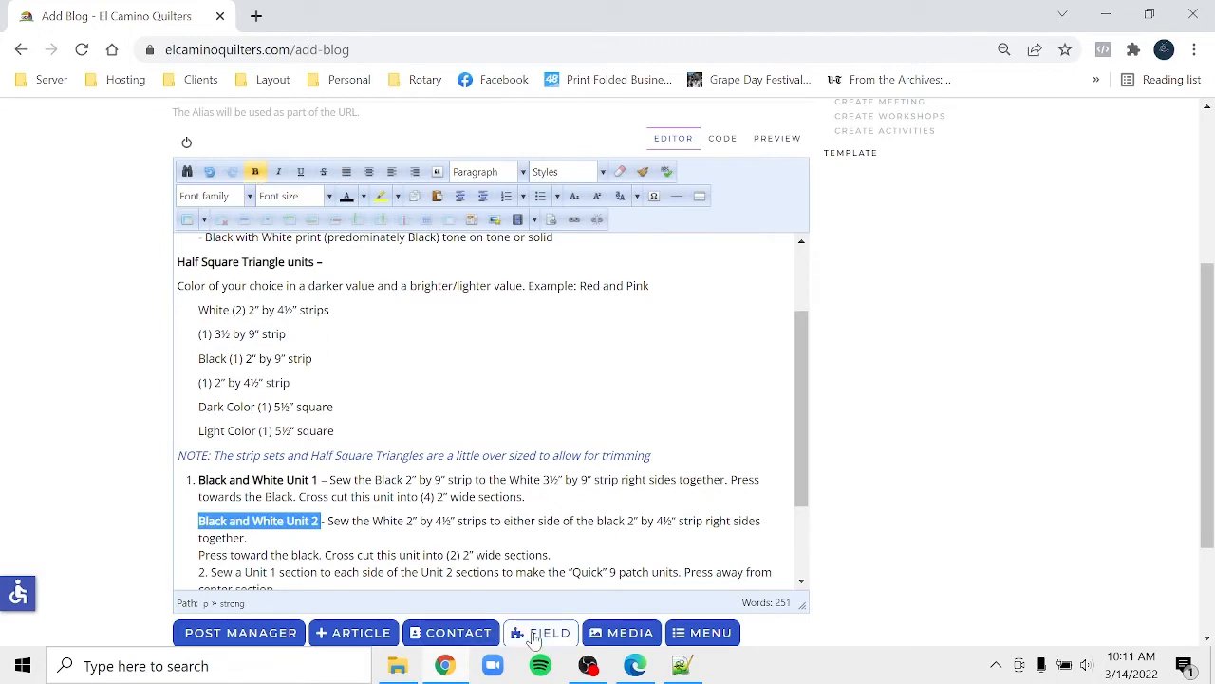
- Rejoin the split Unit 2 sentence and make step 2 a separate outdented paragraph
left_click(636, 667)
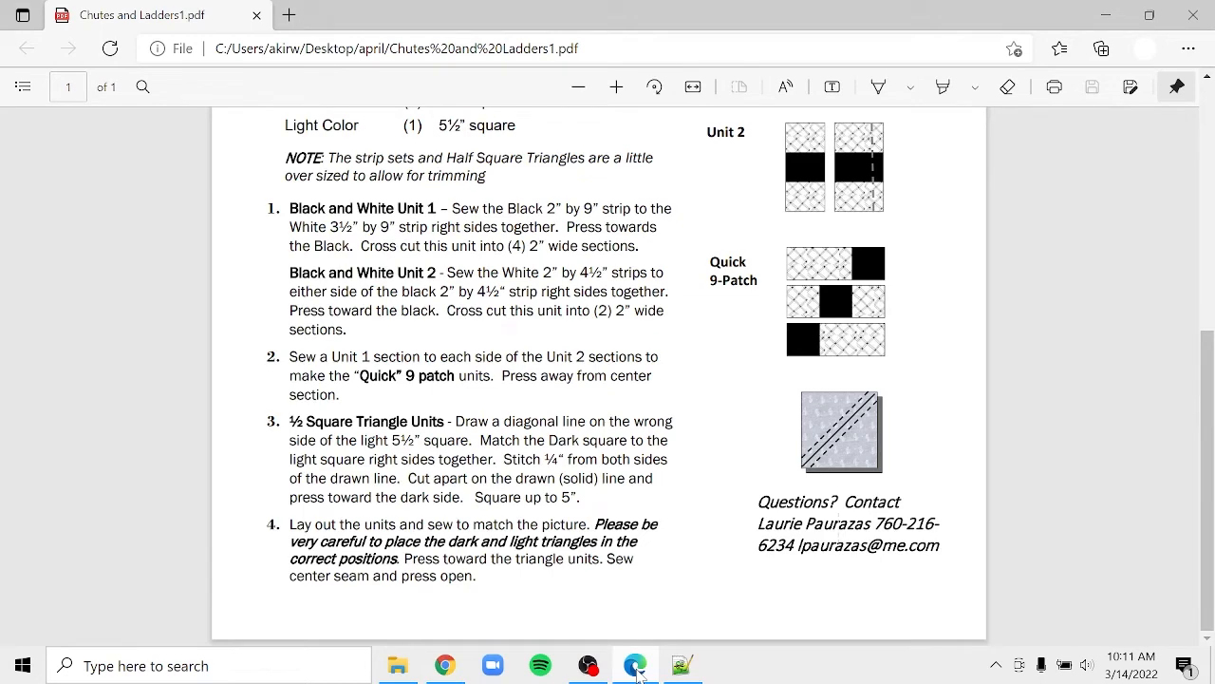
left_click(457, 667)
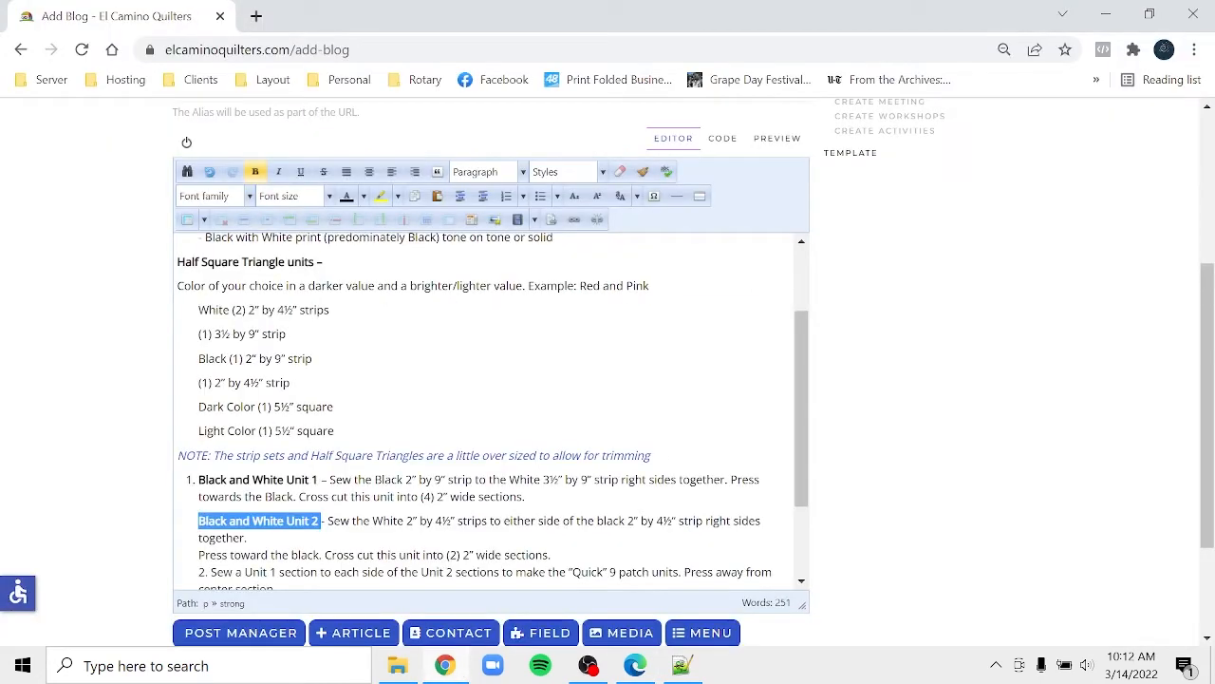
left_click(249, 537)
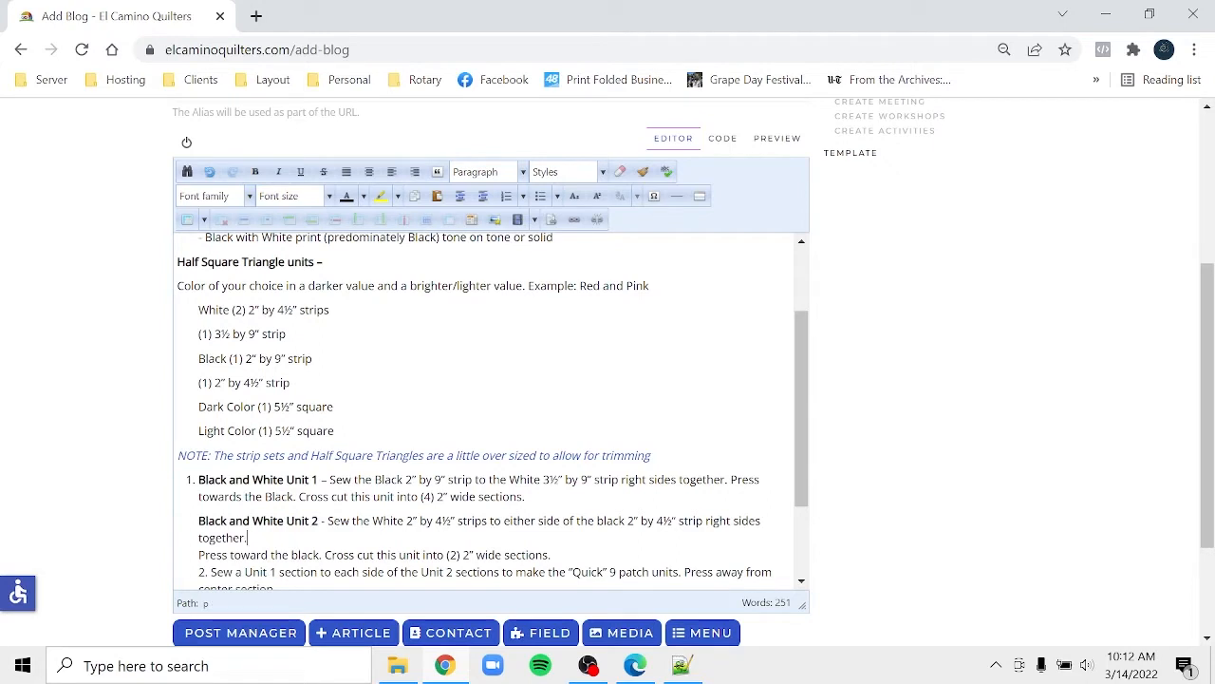
key("Delete")
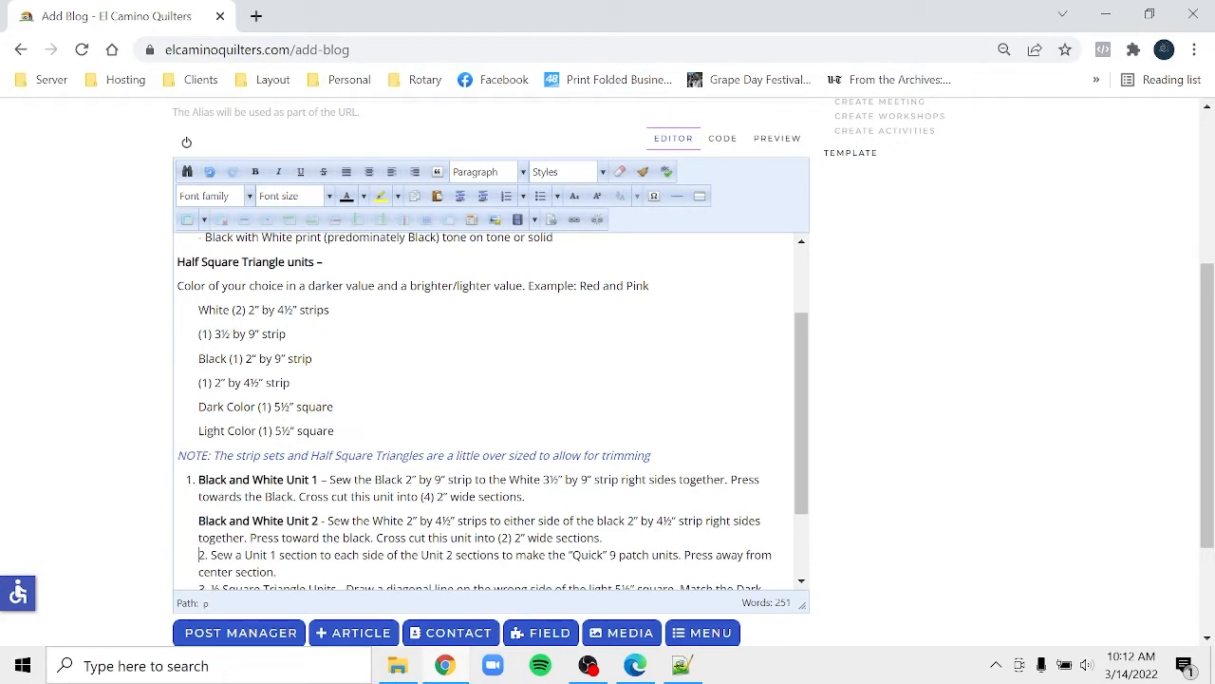
key("Return")
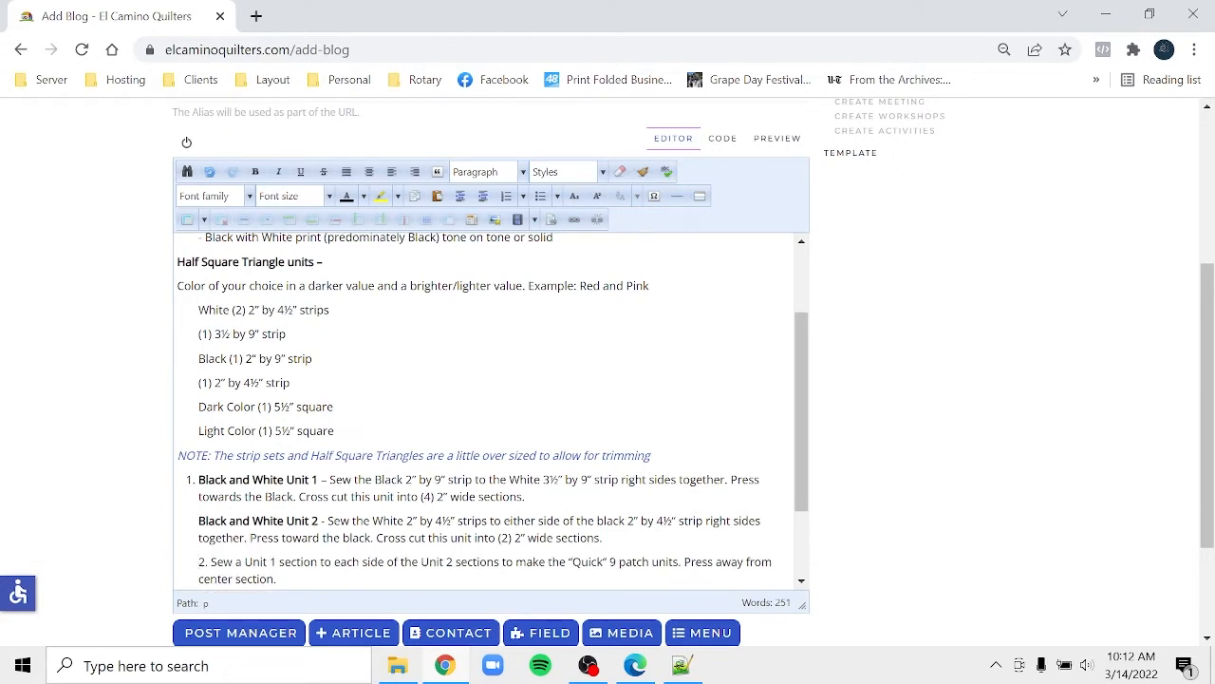
left_click(485, 197)
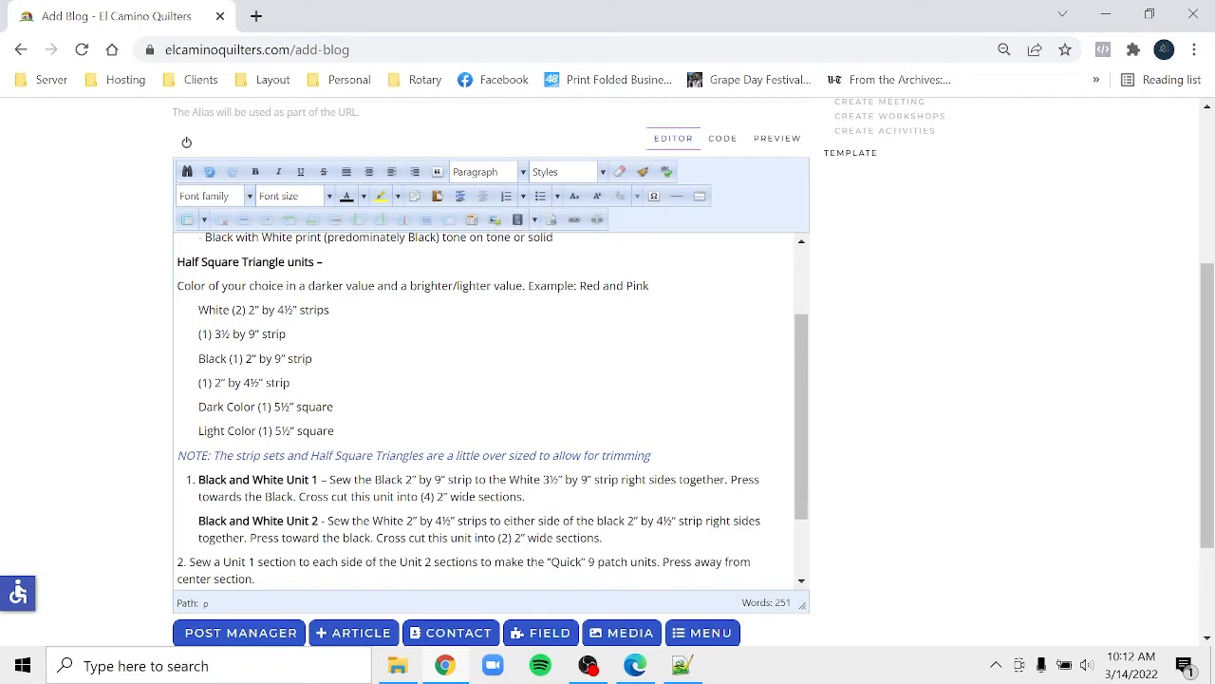
- Replace step 1's automatic list numbering with a typed '1.' numeral
left_click(254, 479)
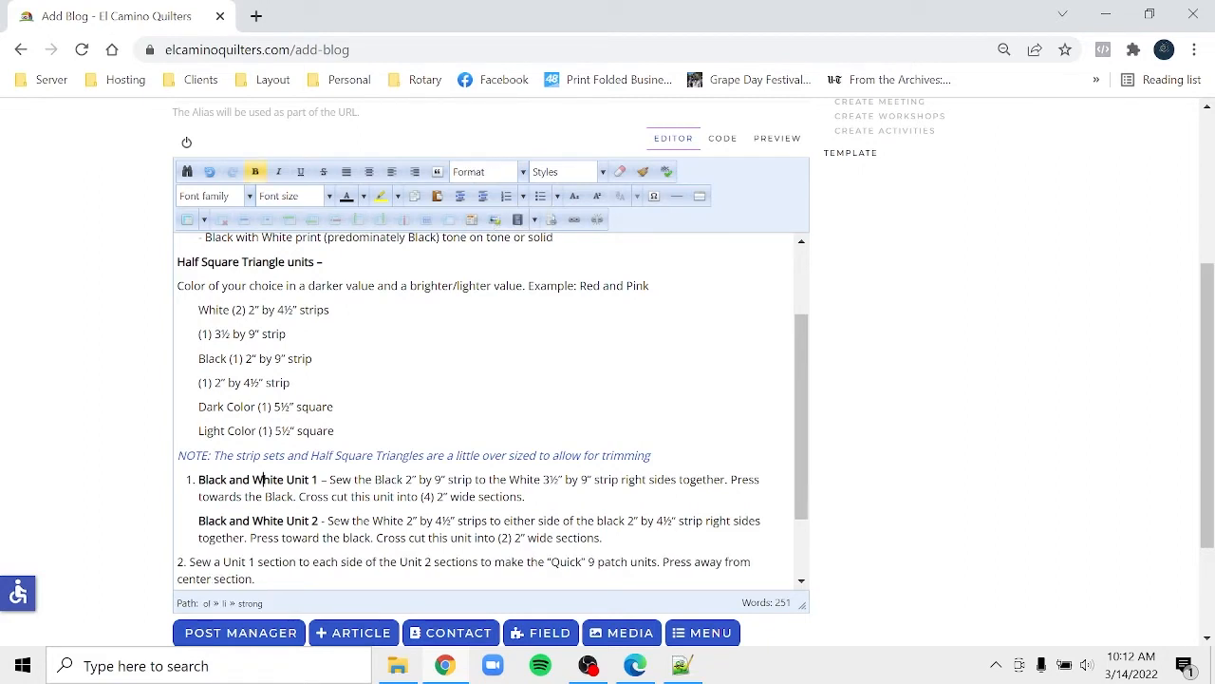
left_click(510, 195)
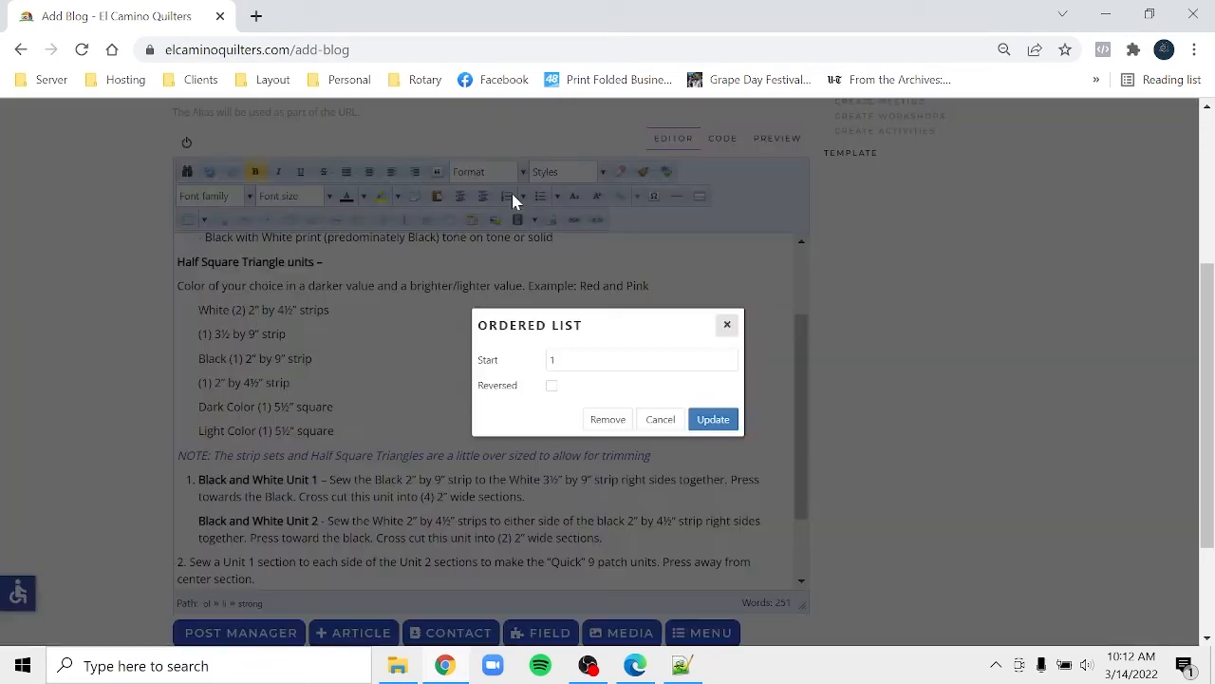
left_click(595, 419)
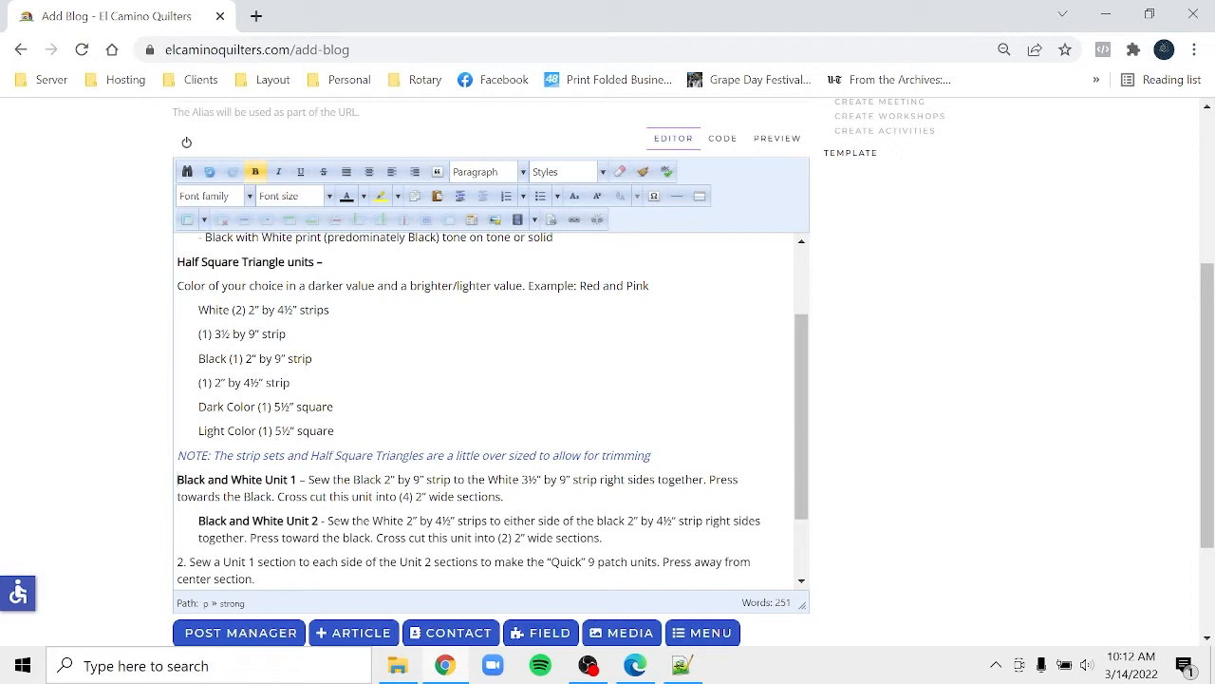
type("1.")
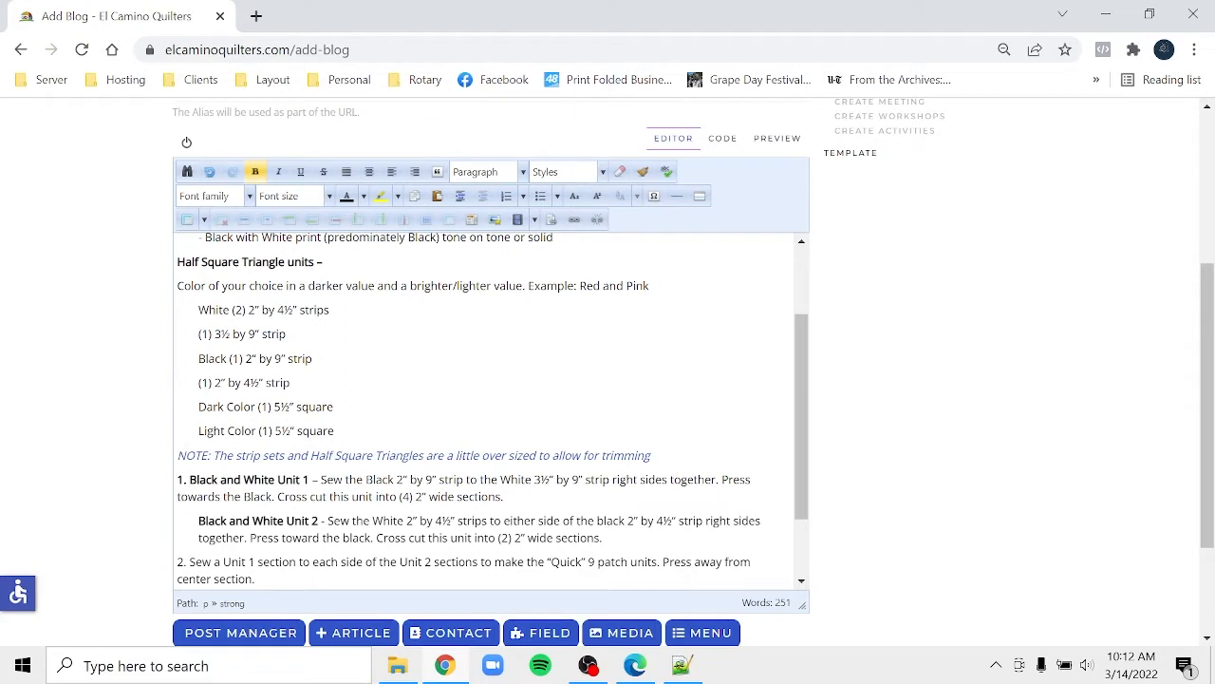
key("shift+Home")
- Unbold the '1.' numeral, make step 3 its own paragraph, and view the Chutes and Ladders PDF
left_click(254, 172)
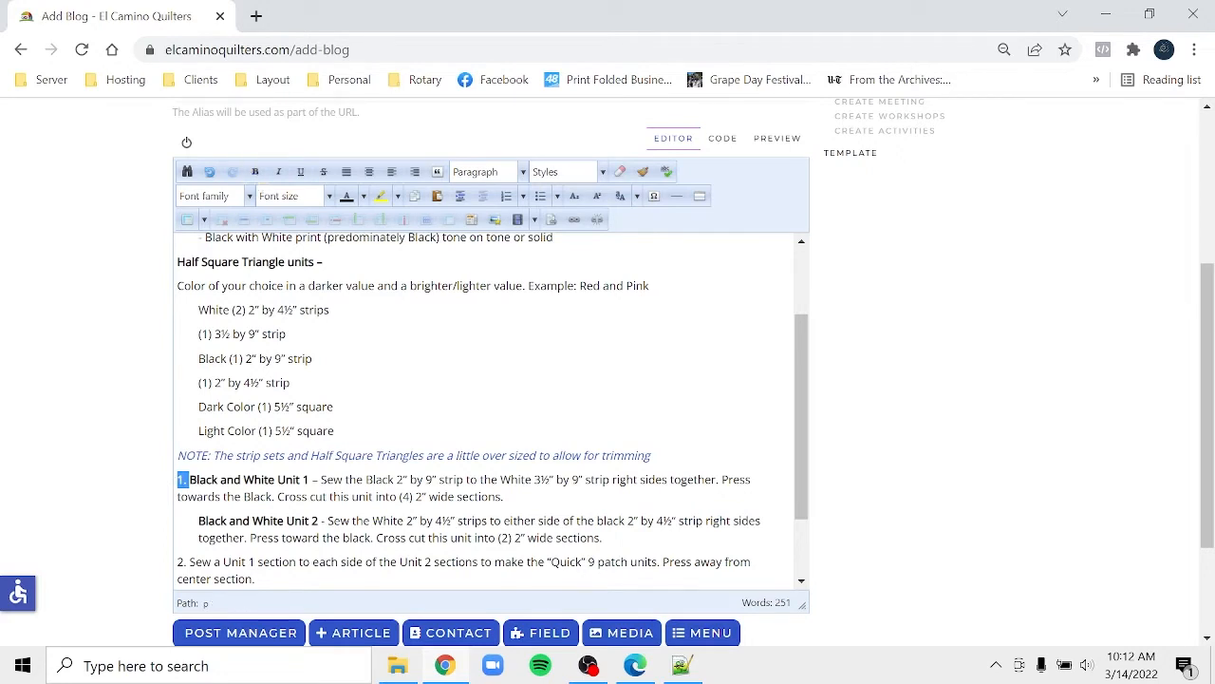
left_click(256, 579)
scroll(1211, 513, "down", 1)
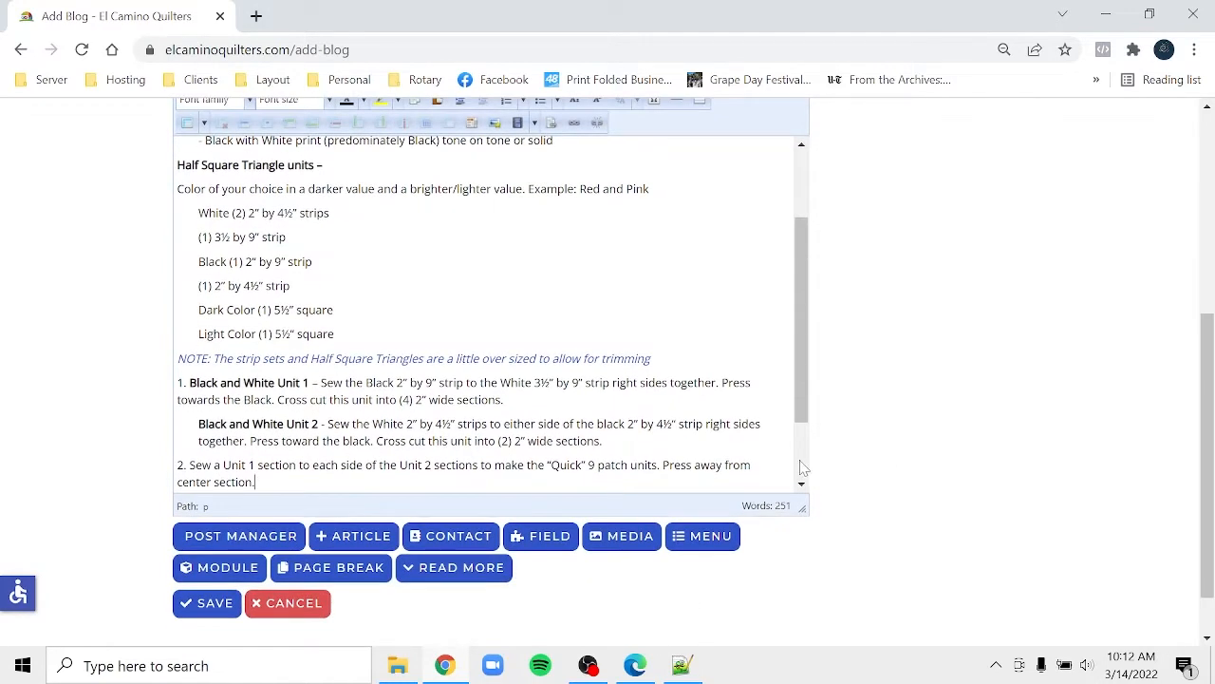
left_click(801, 467)
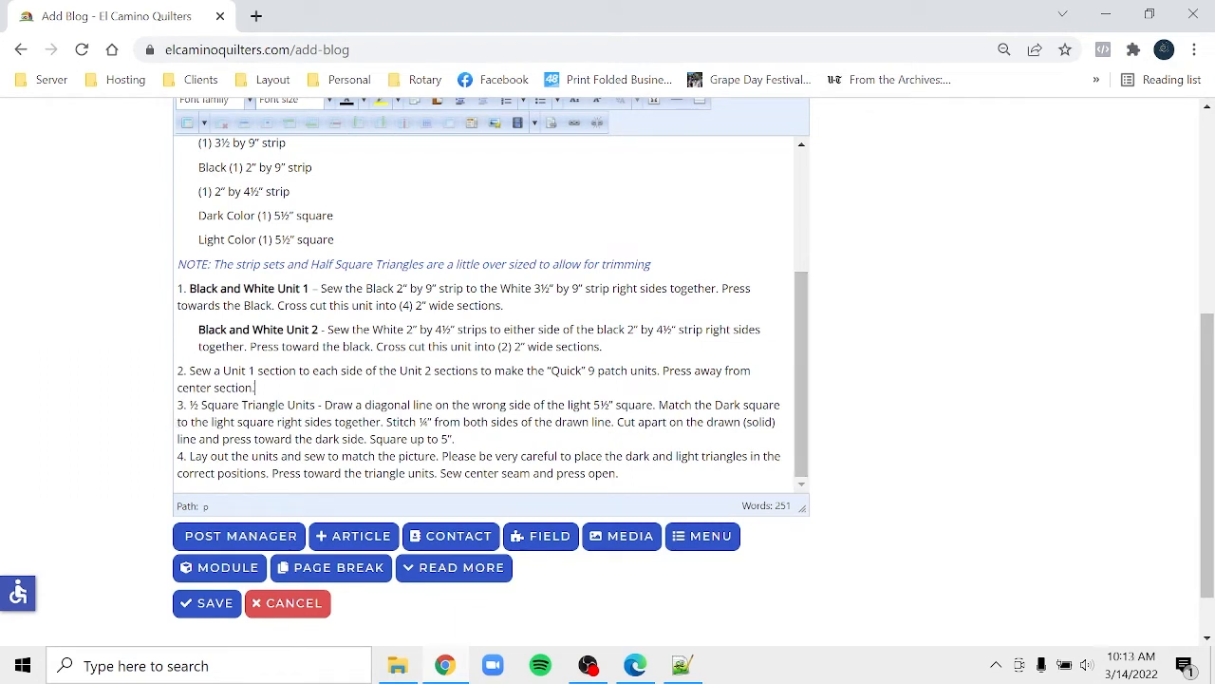
key("Return")
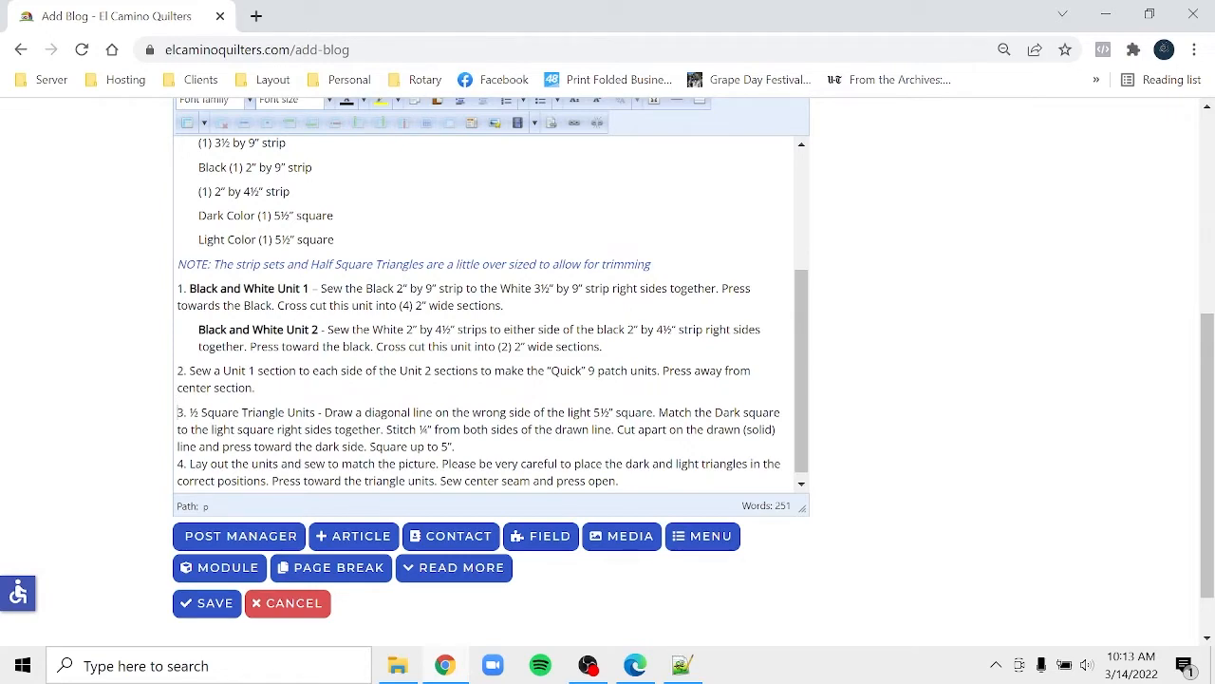
left_click(635, 666)
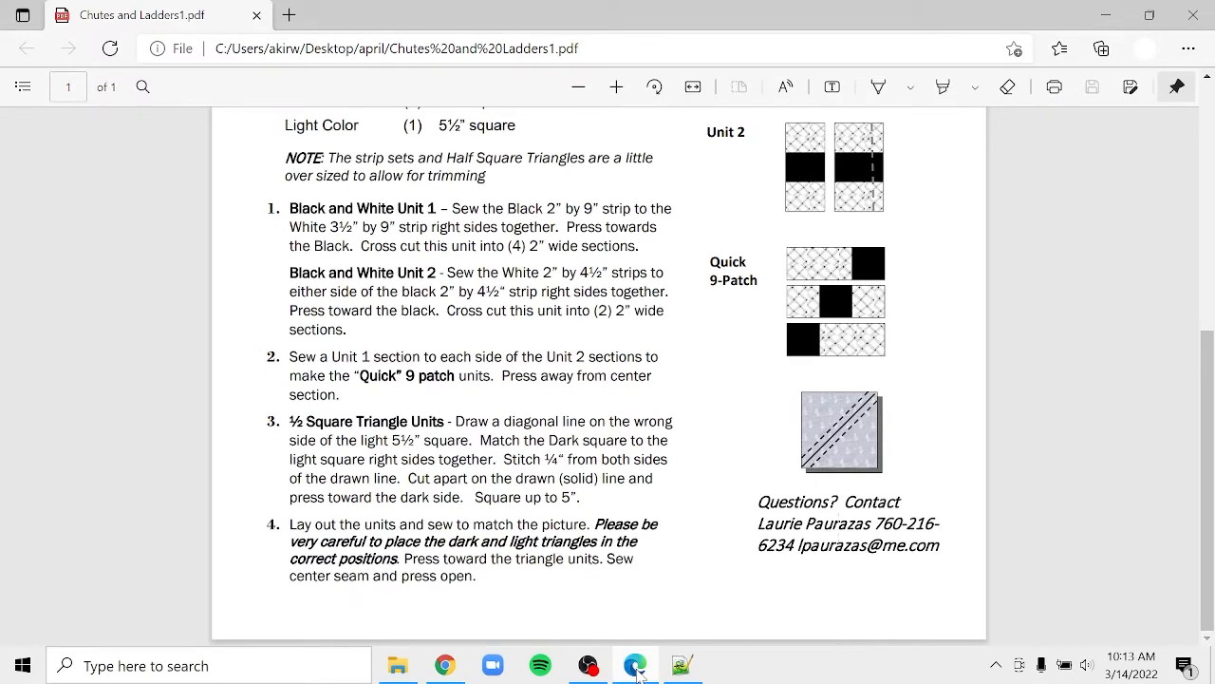
- Make the “Quick” 9 patch text in step 2 bold
left_click(445, 670)
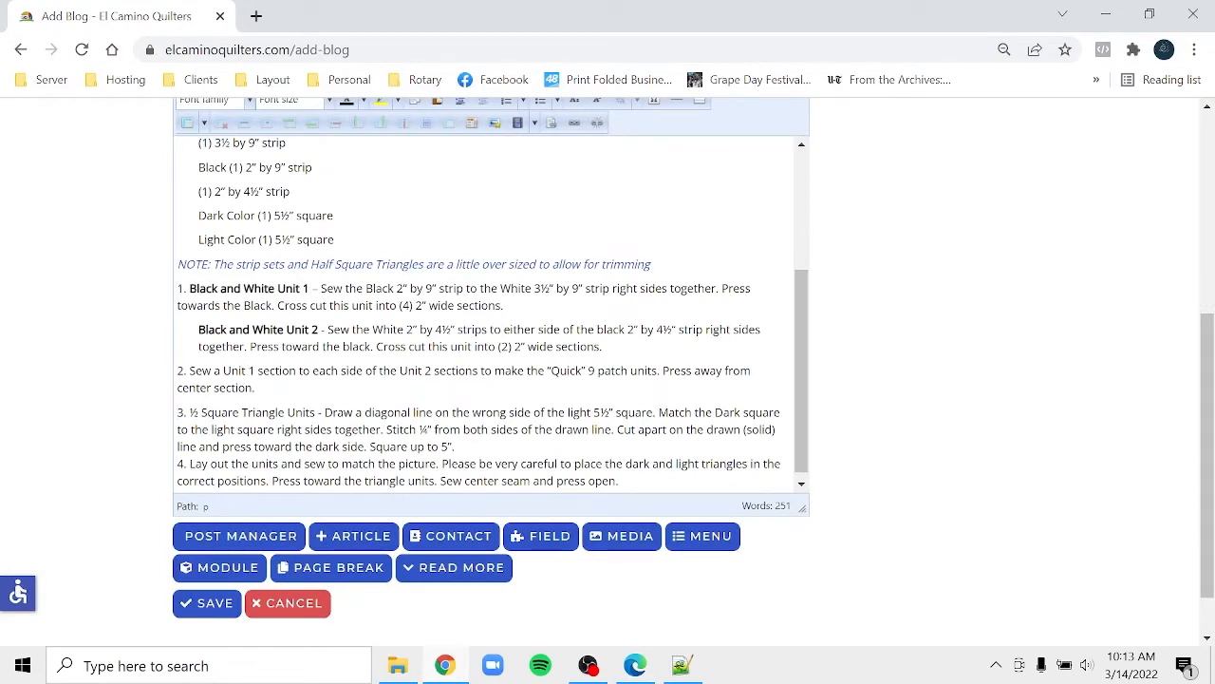
left_click_drag(547, 370, 629, 370)
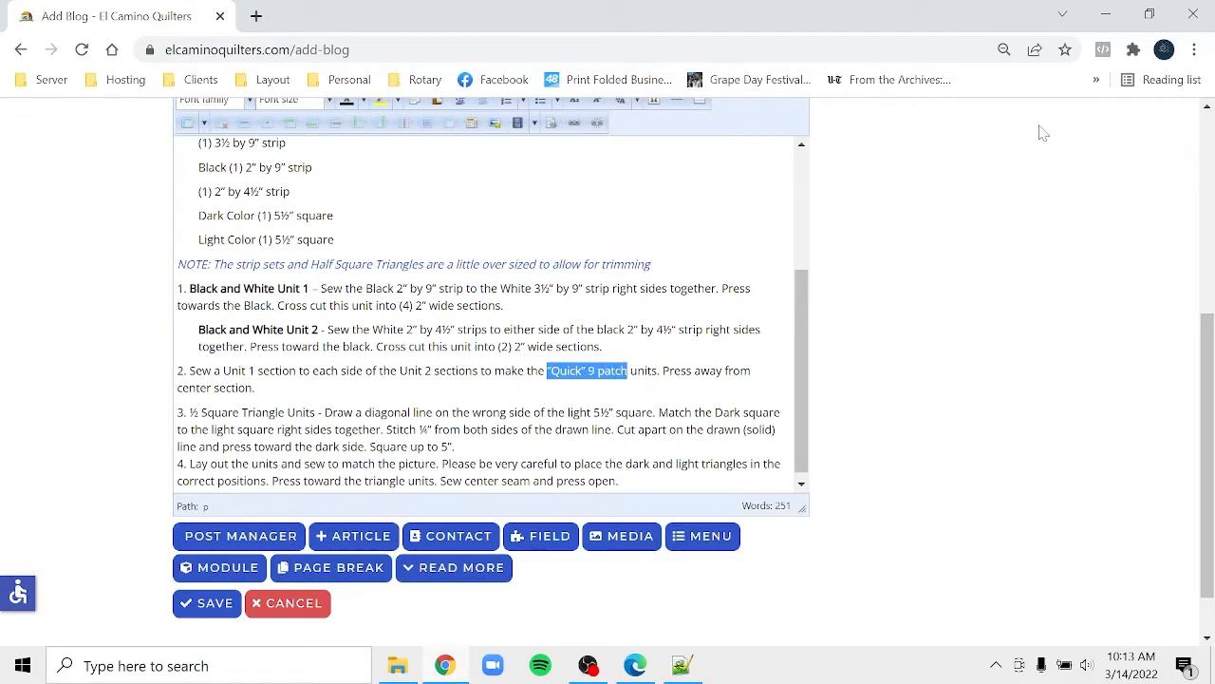
left_click(1207, 110)
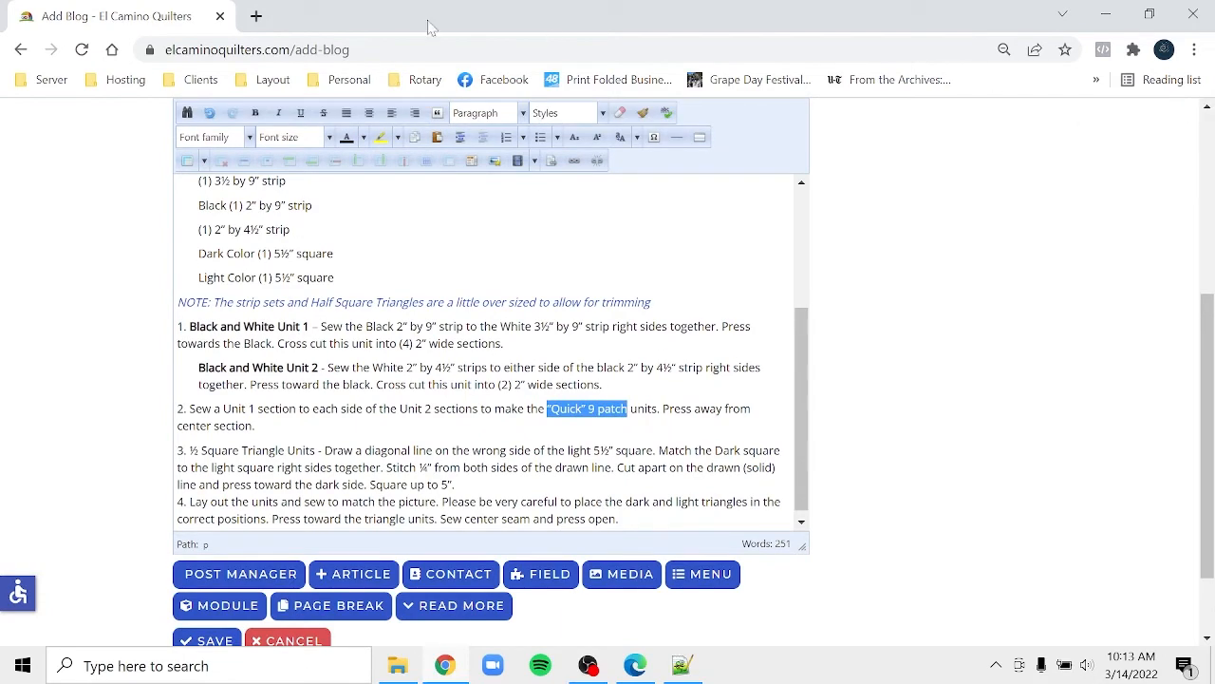
left_click(255, 114)
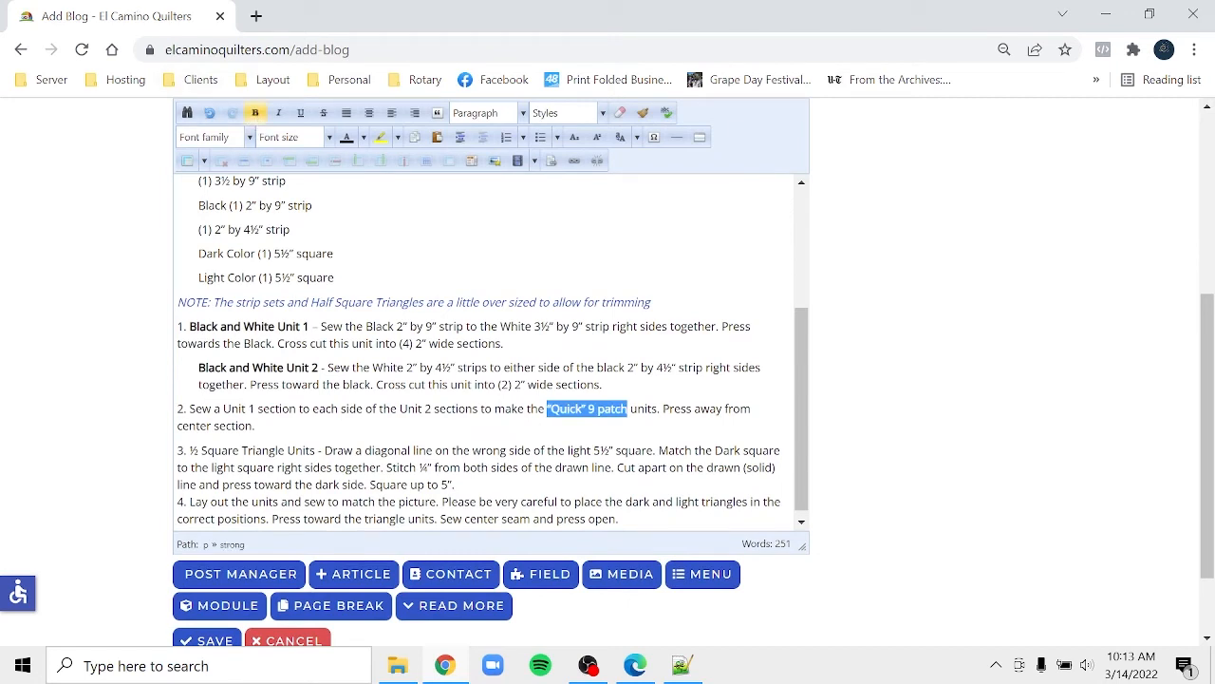
- Bold the ½ Square Triangle Units heading and make step 4 its own paragraph
left_click(646, 669)
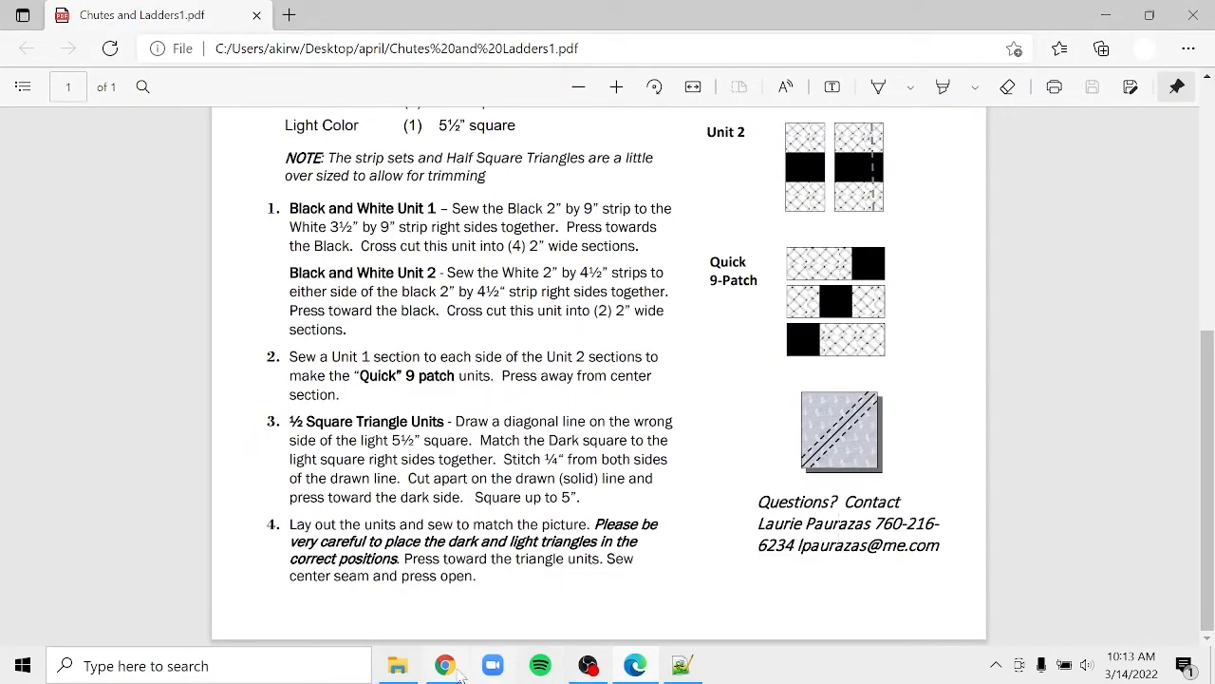
left_click(450, 666)
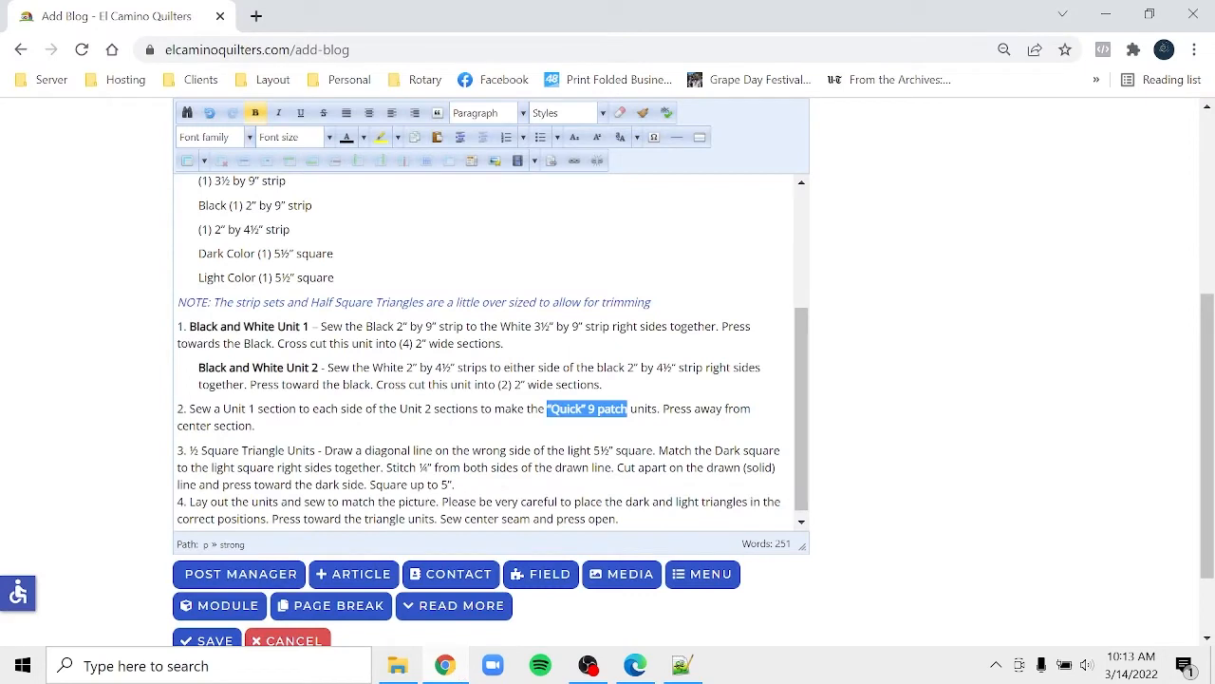
left_click_drag(189, 450, 316, 450)
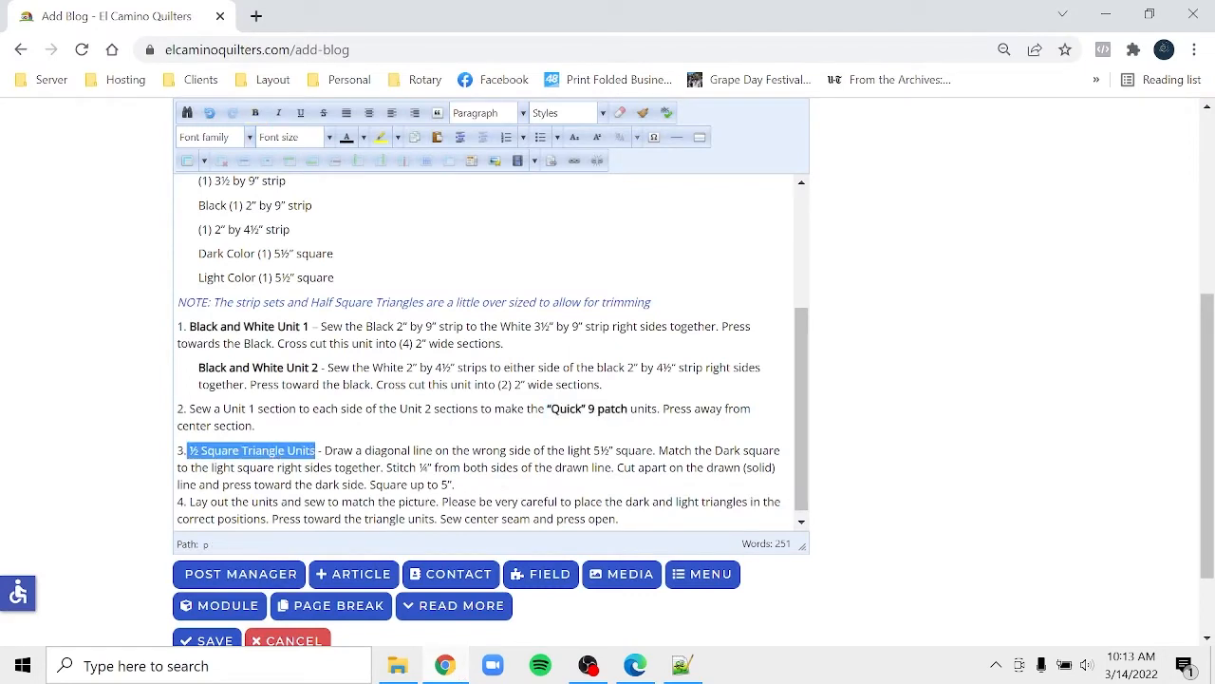
left_click(254, 112)
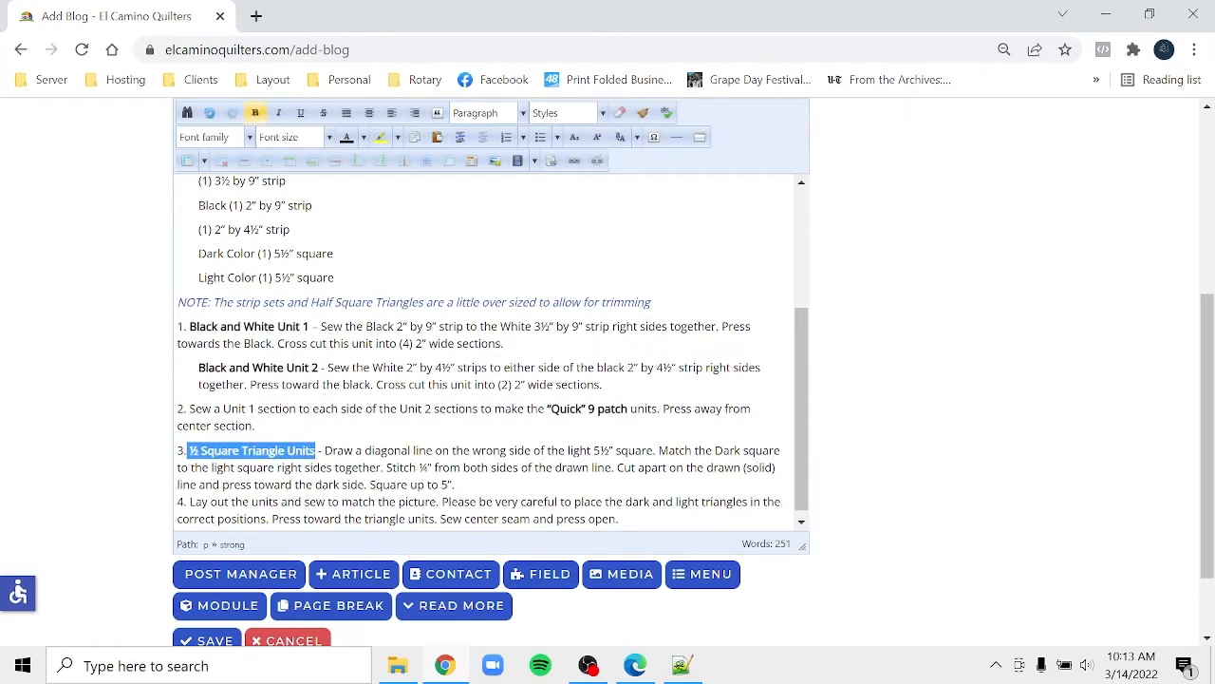
left_click(178, 503)
key("Return")
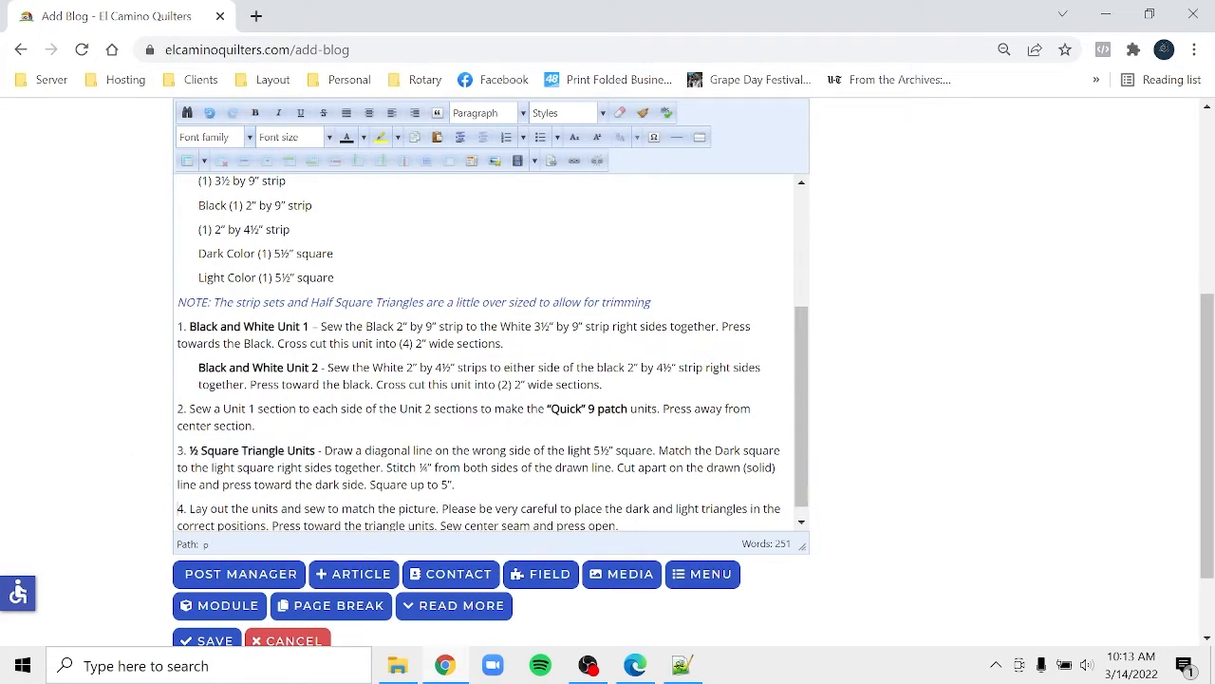
- Make step 4's 'Please be very careful… correct positions' sentence bold italic
left_click(632, 667)
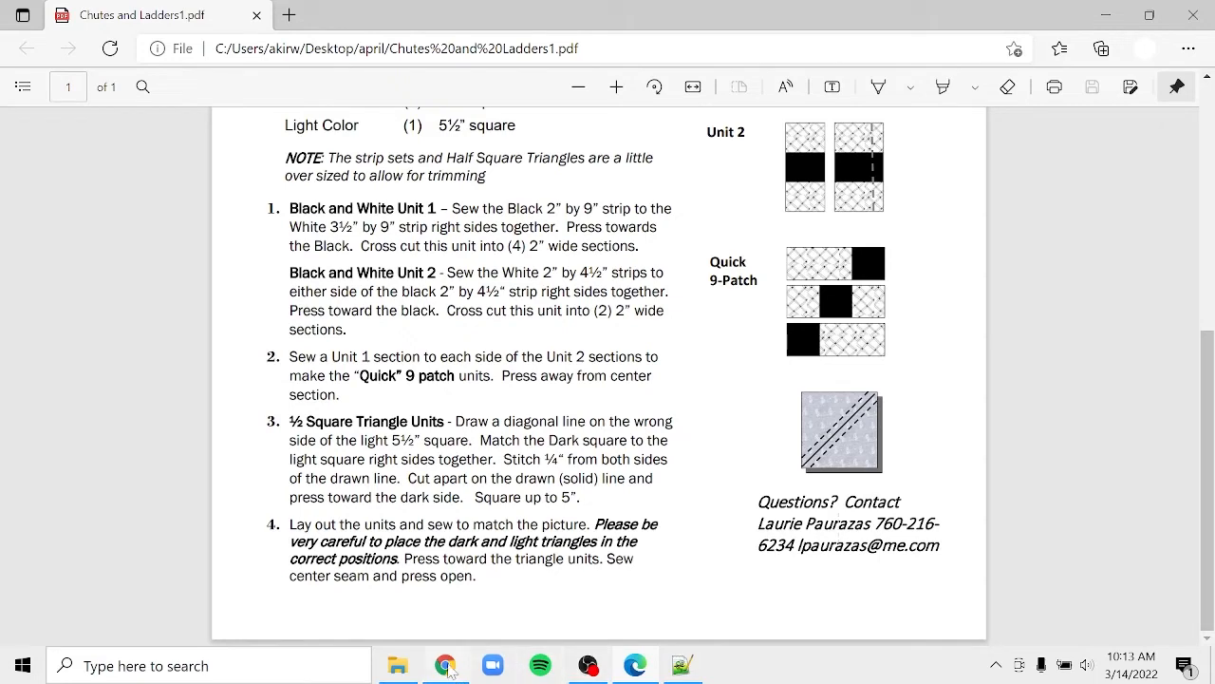
left_click(450, 667)
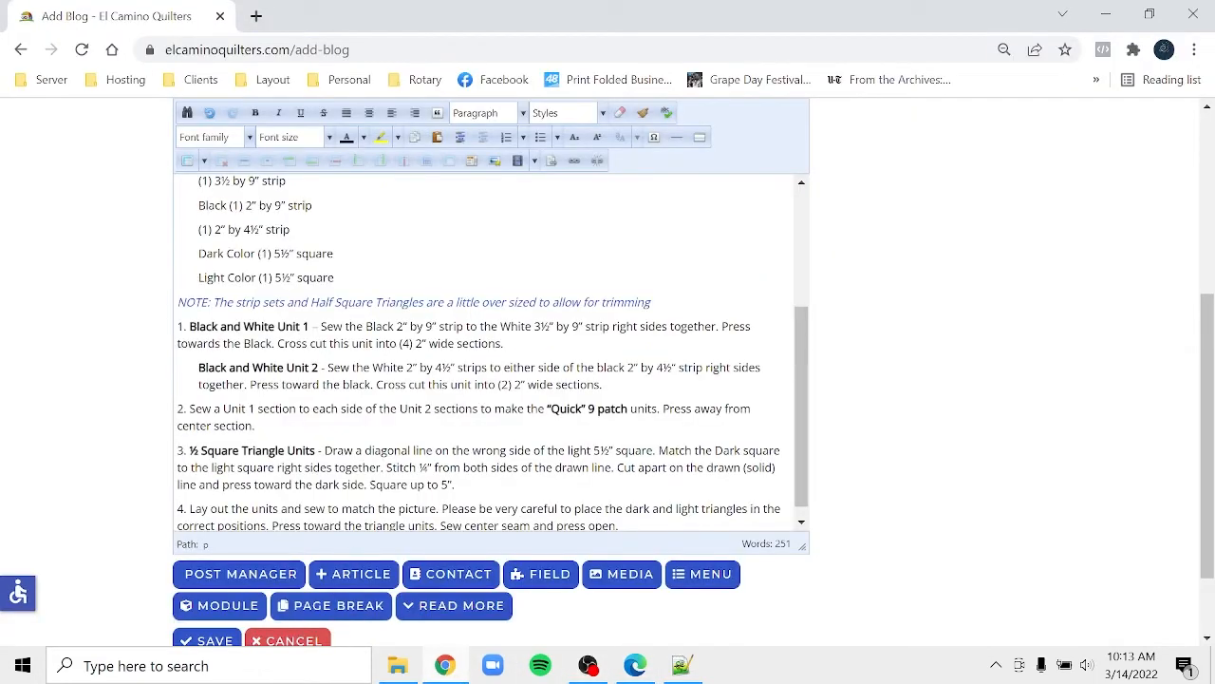
left_click(801, 523)
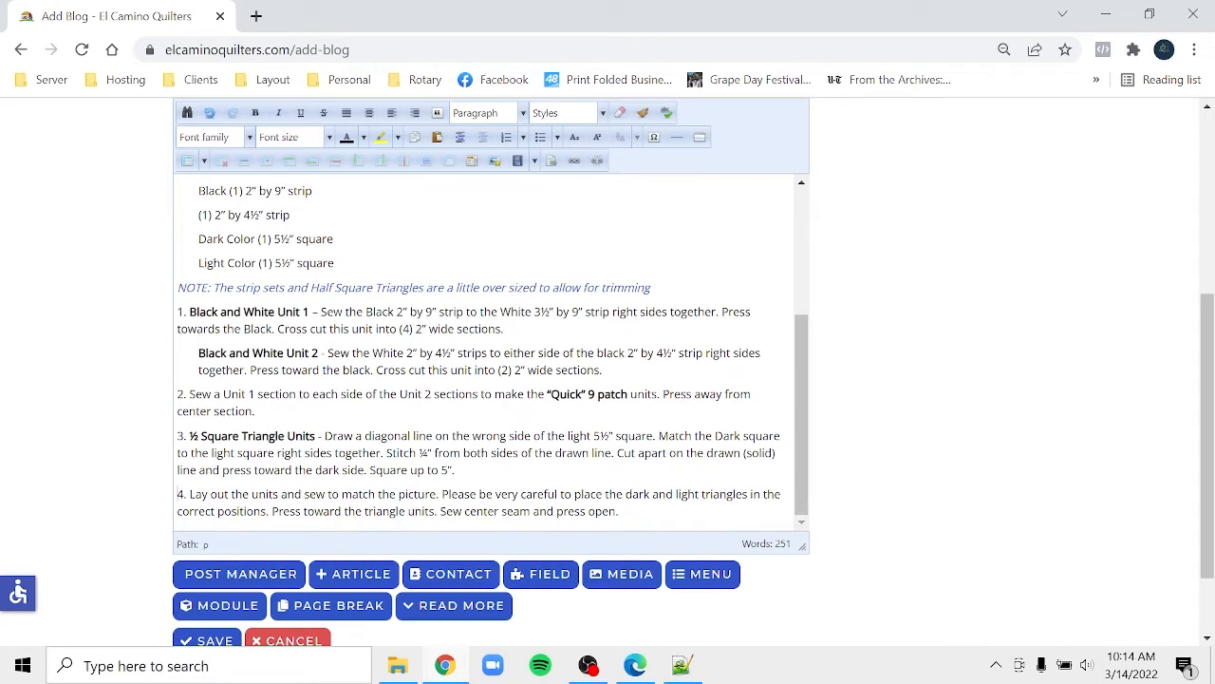
left_click_drag(441, 493, 270, 511)
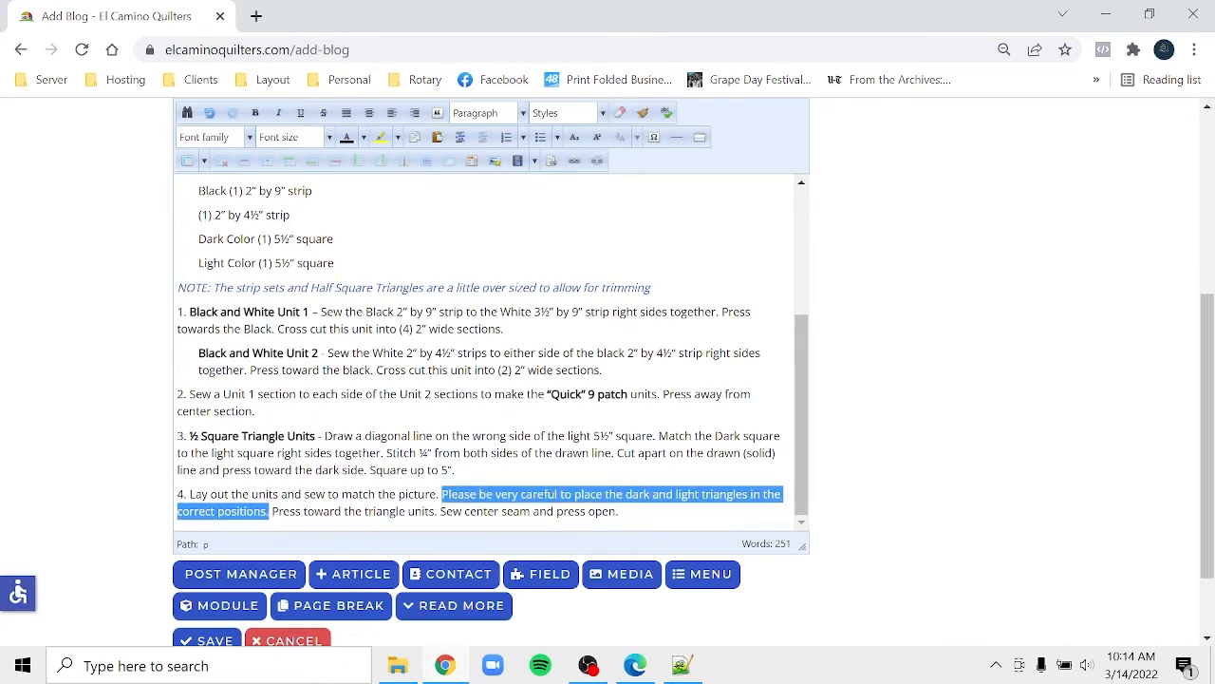
left_click(256, 113)
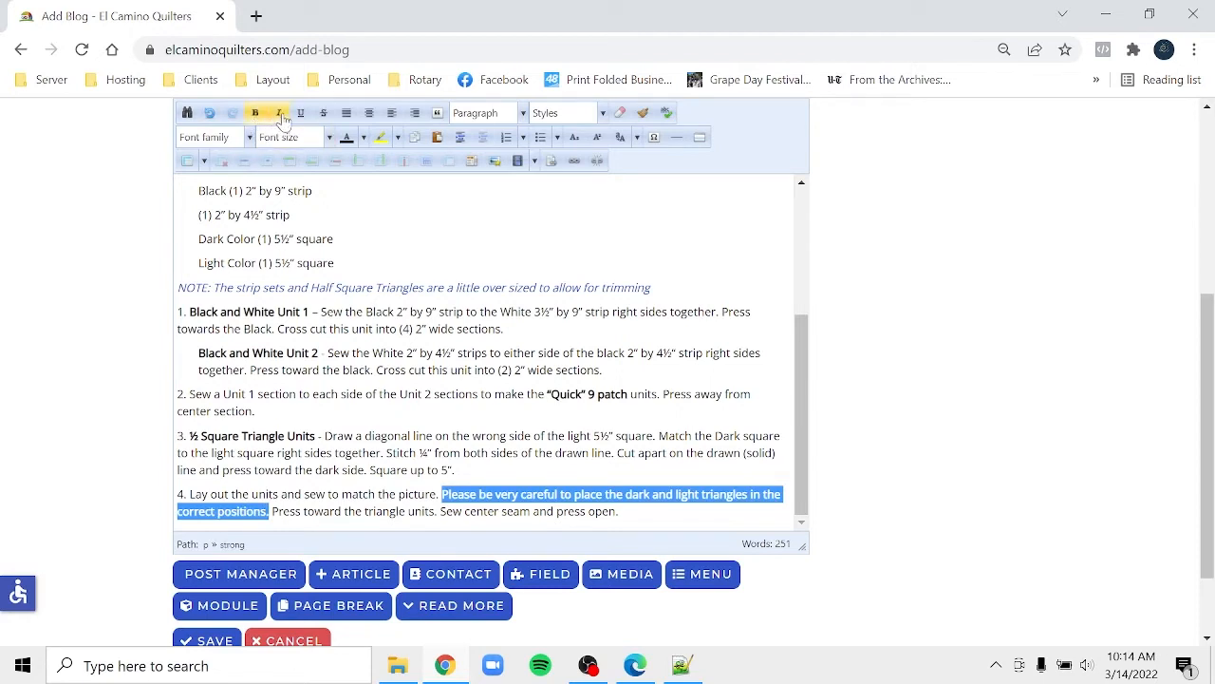
left_click(280, 113)
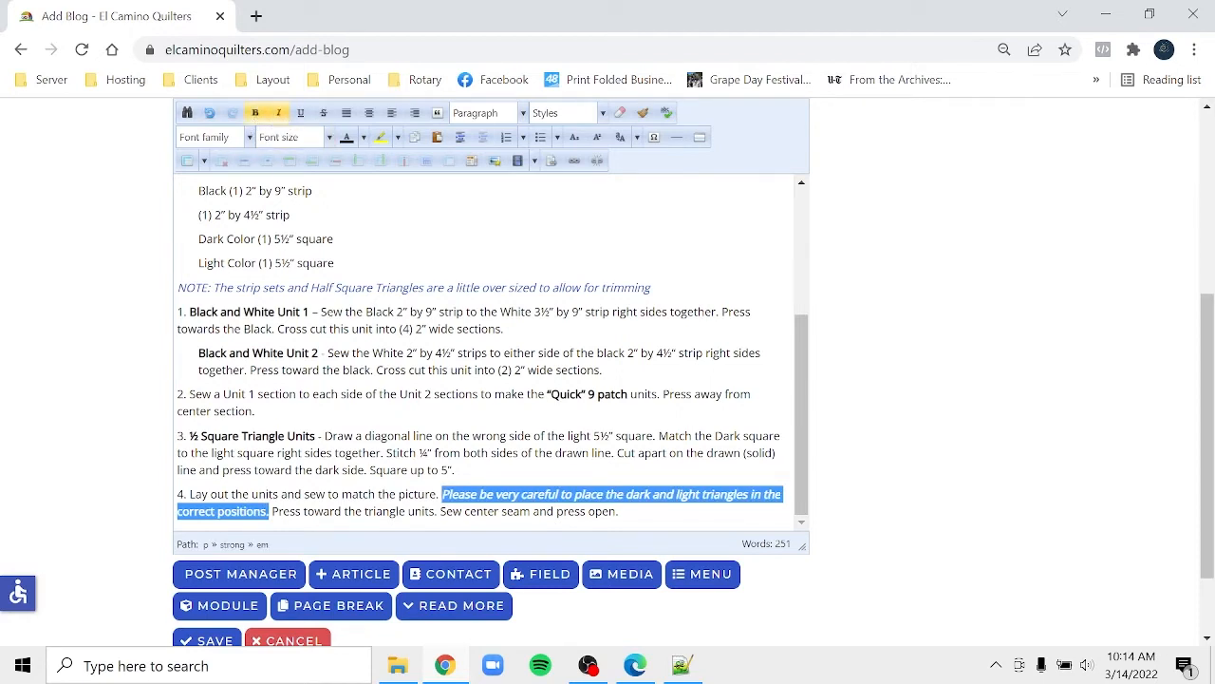
left_click(619, 511)
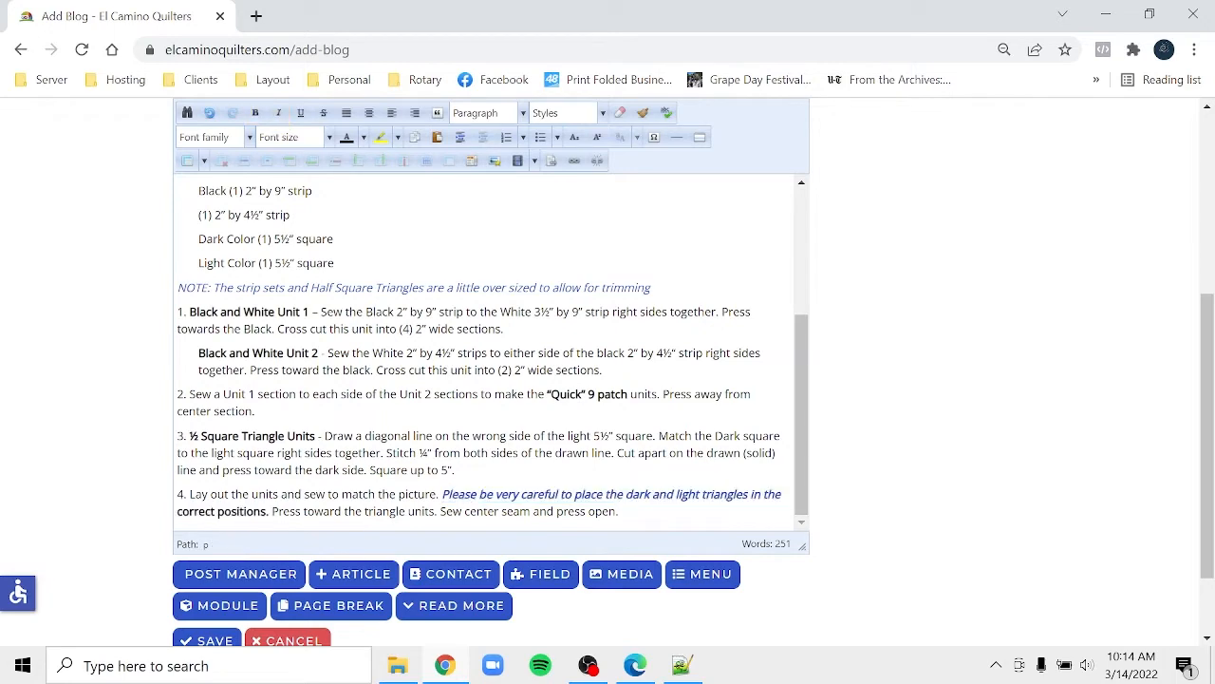
left_click_drag(797, 454, 798, 320)
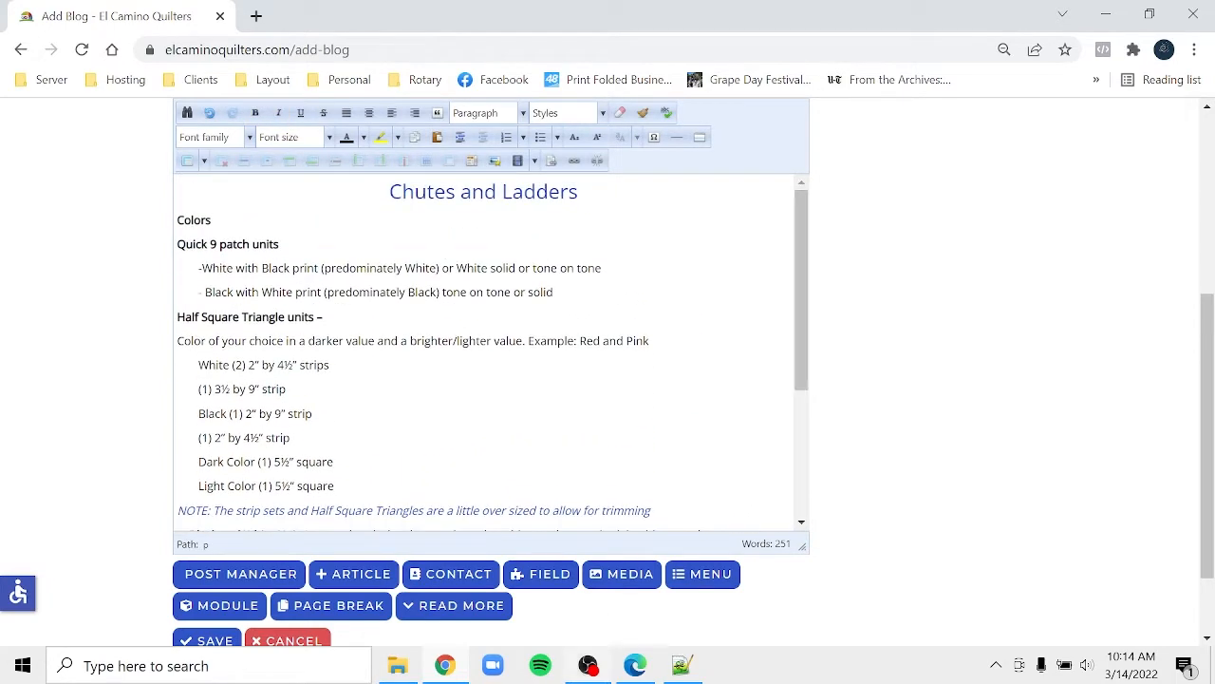
left_click(655, 671)
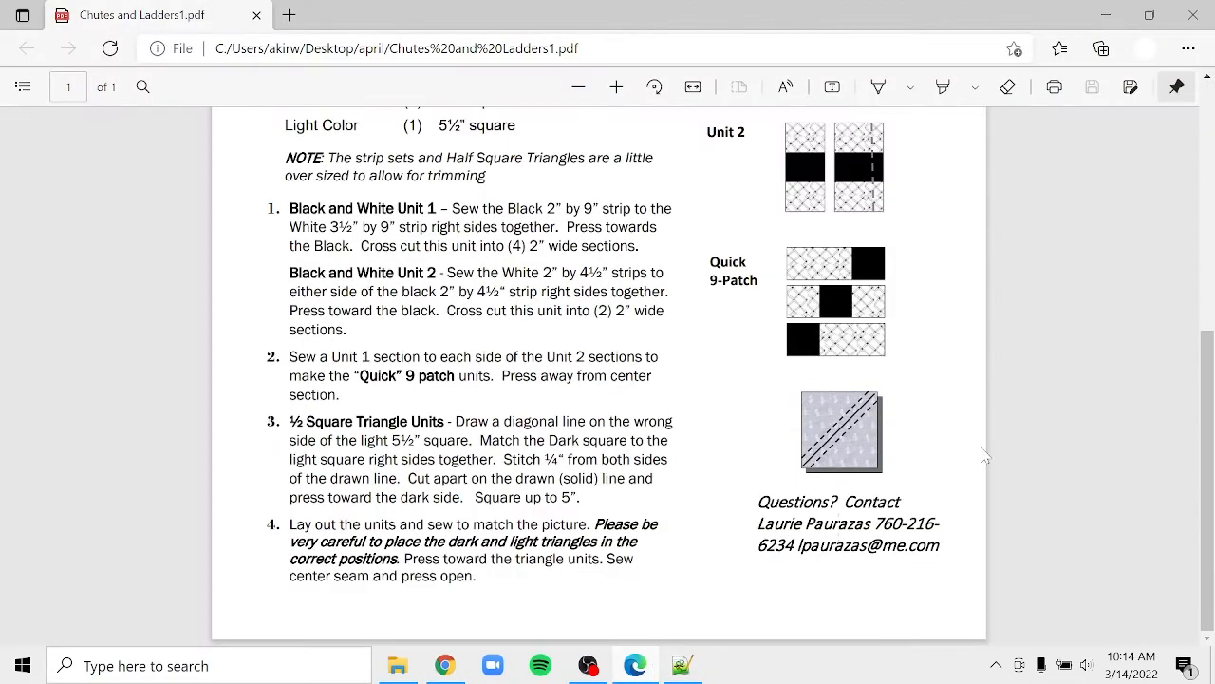
left_click(1205, 99)
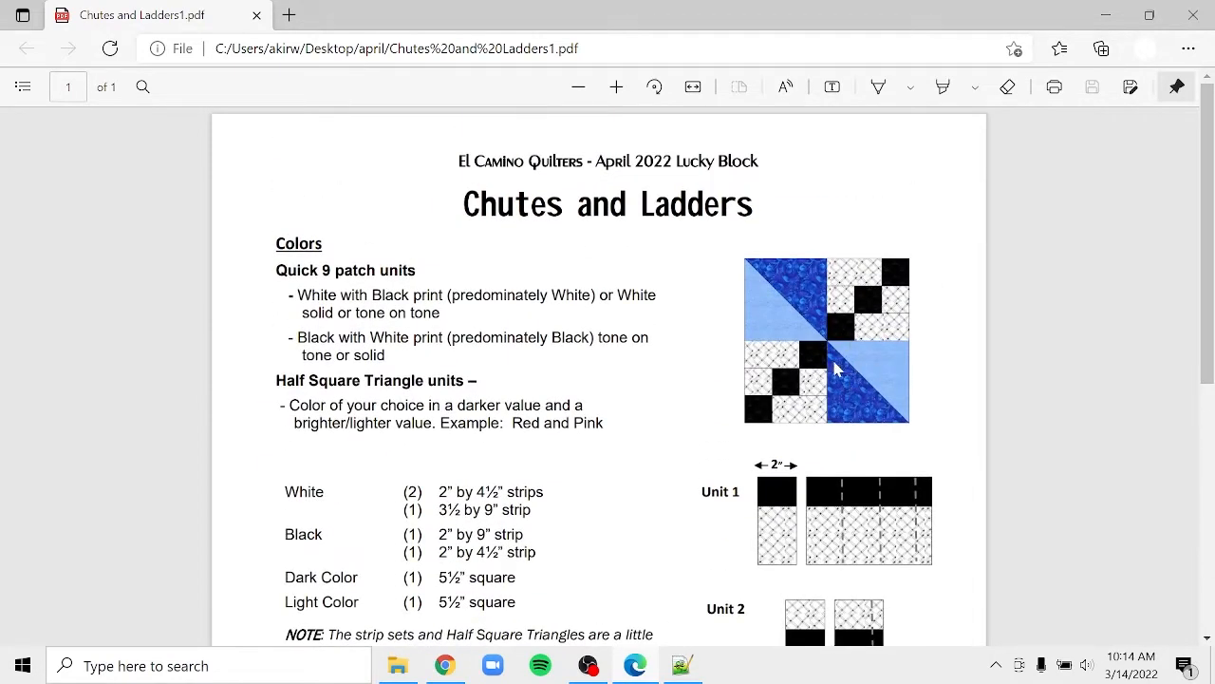
left_click(446, 667)
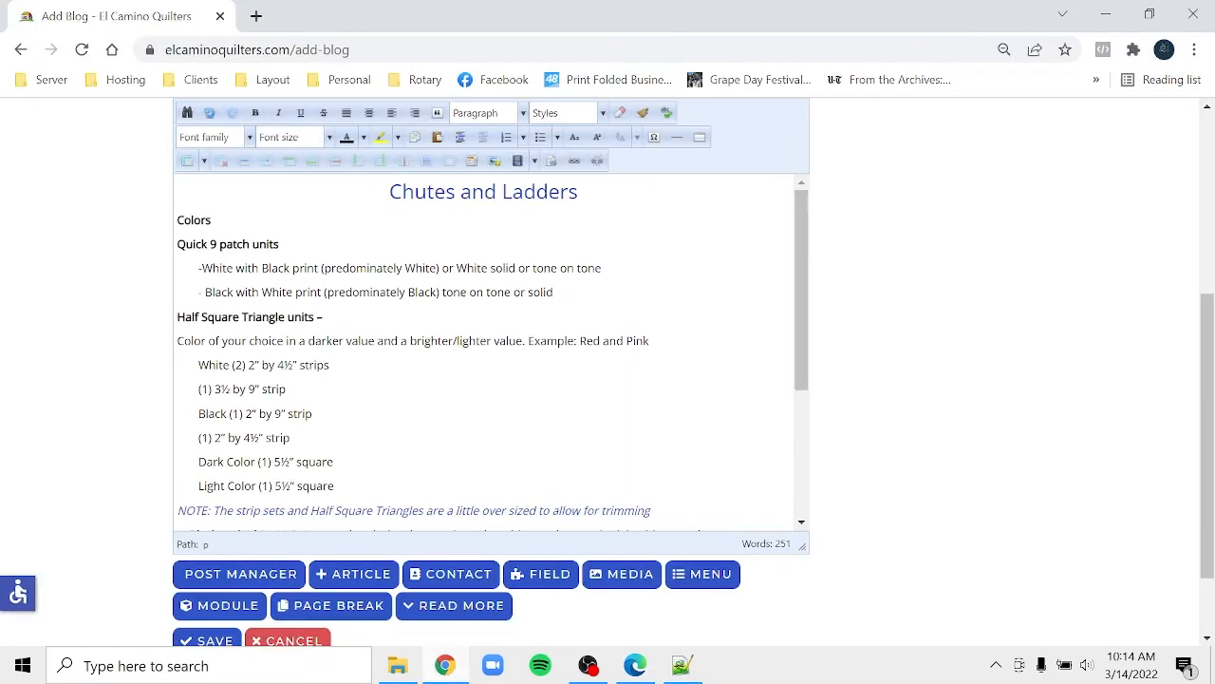
left_click(179, 244)
- Choose the chutes_and_ladders_1 block image in the image insertion dialog
left_click(494, 161)
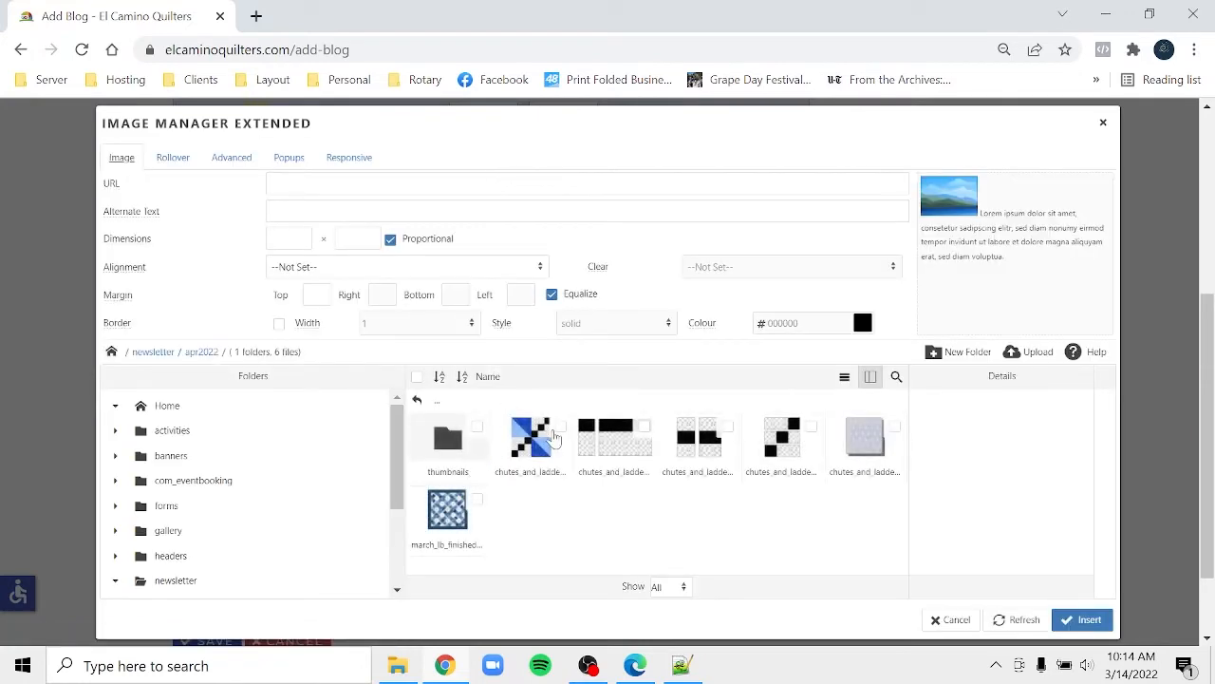
left_click(842, 379)
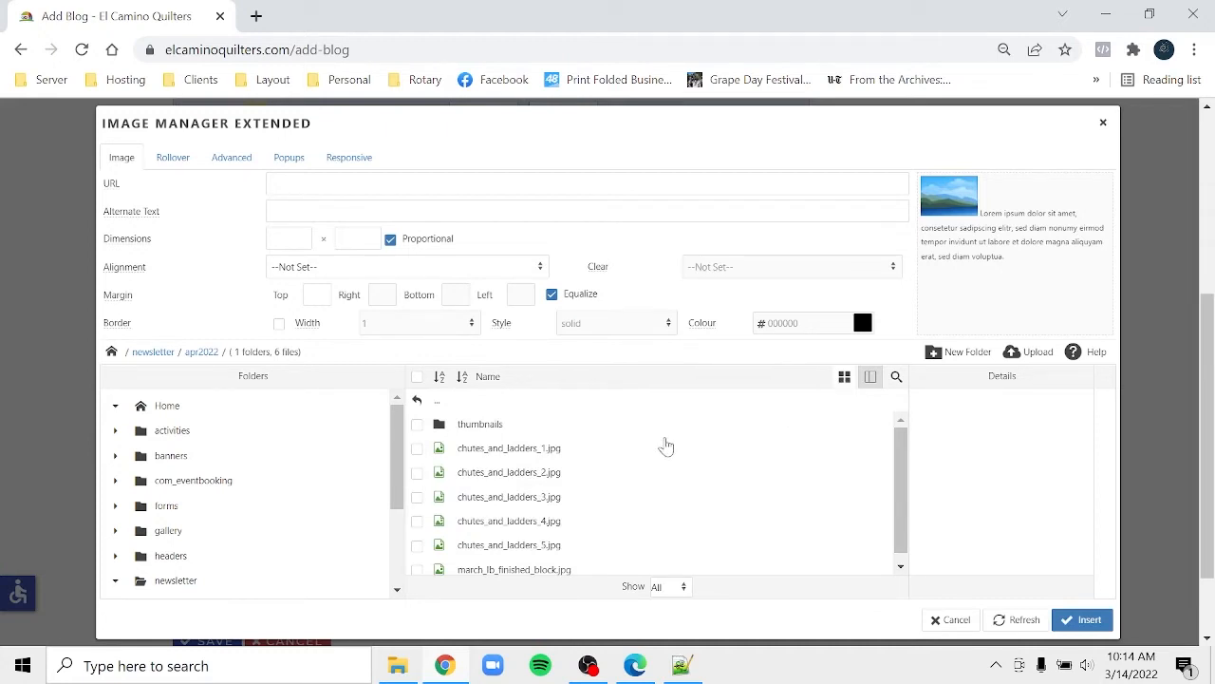
left_click(845, 378)
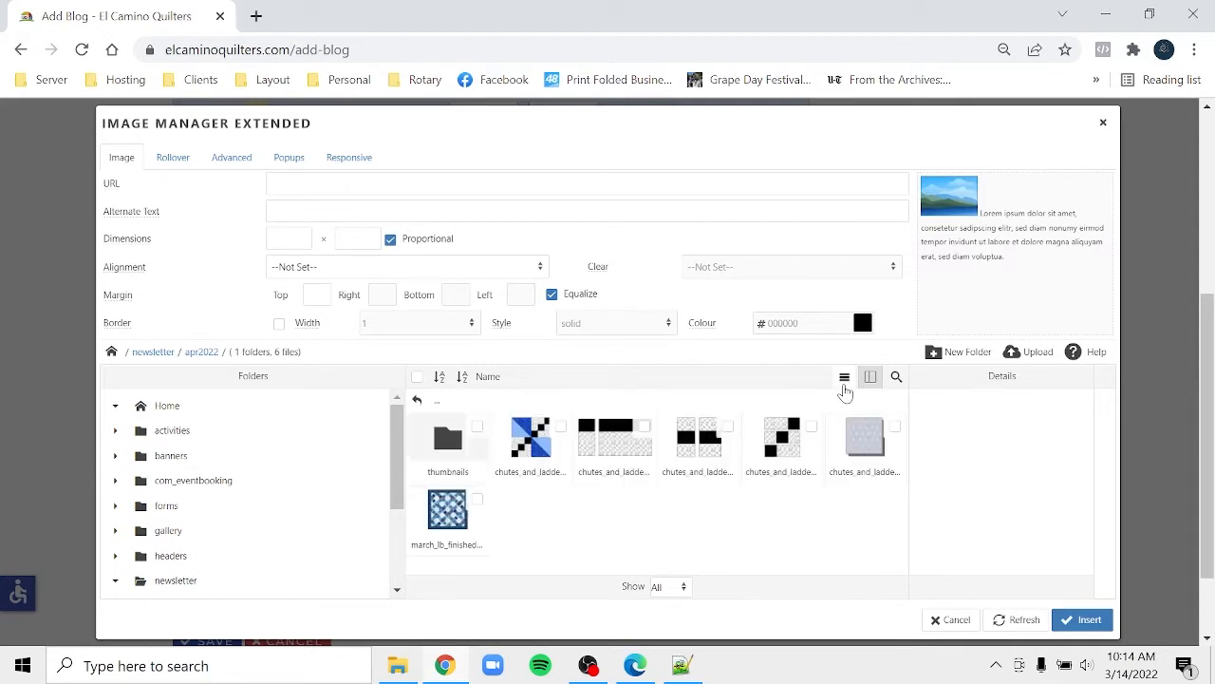
left_click(560, 432)
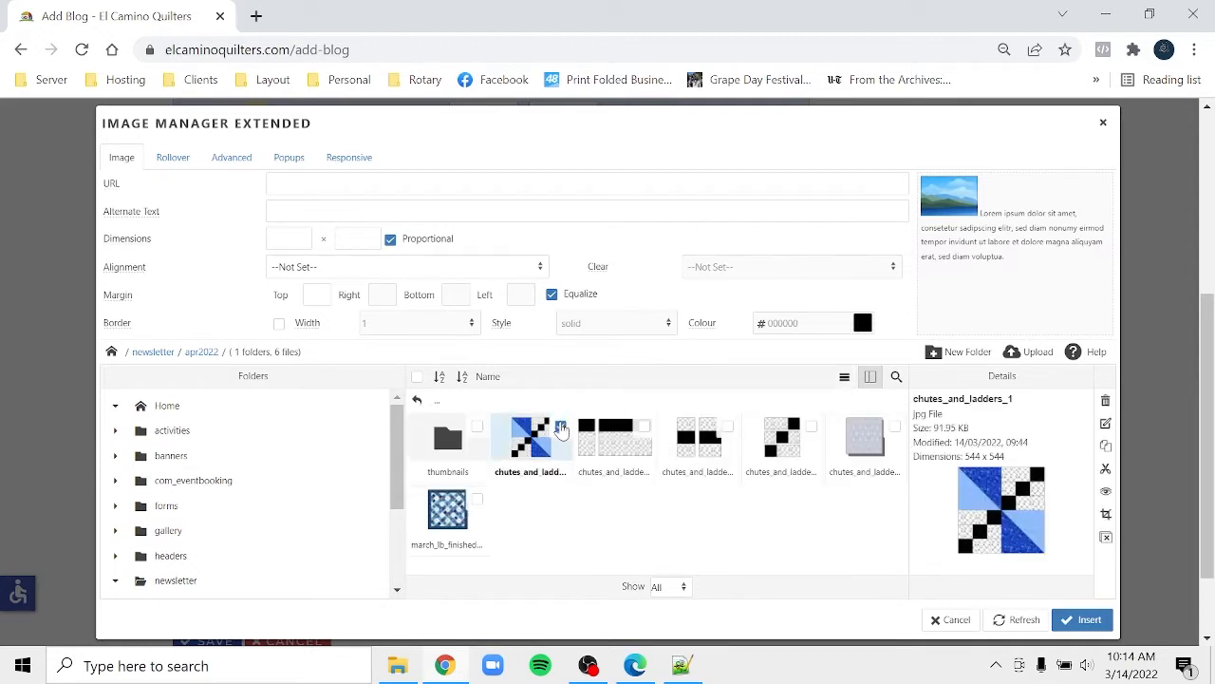
left_click(518, 455)
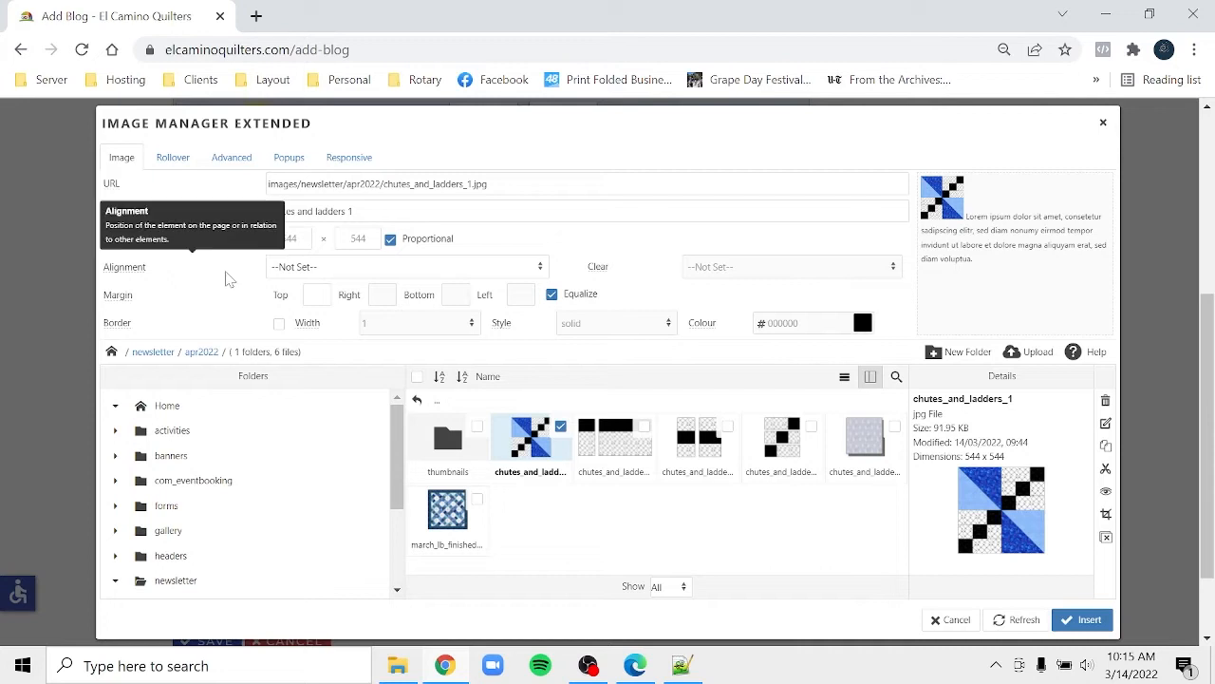
- Size the image 200 by 200, align it right with a 20 left margin, and insert it
double_click(357, 238)
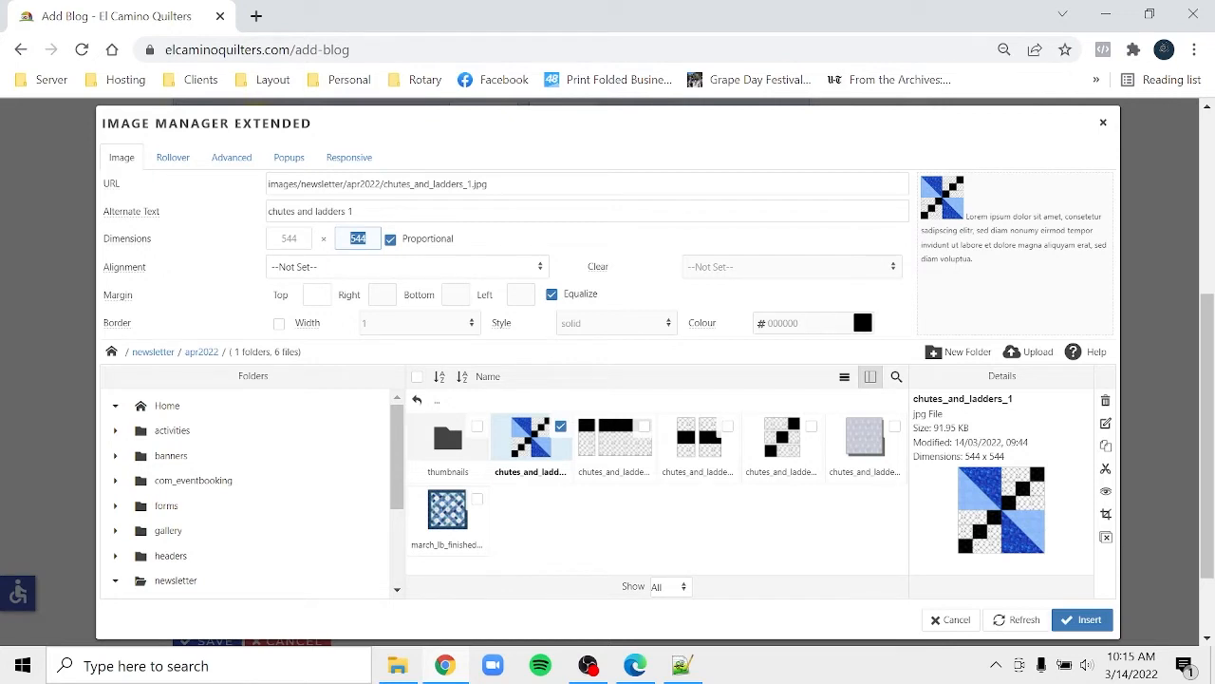
type("2")
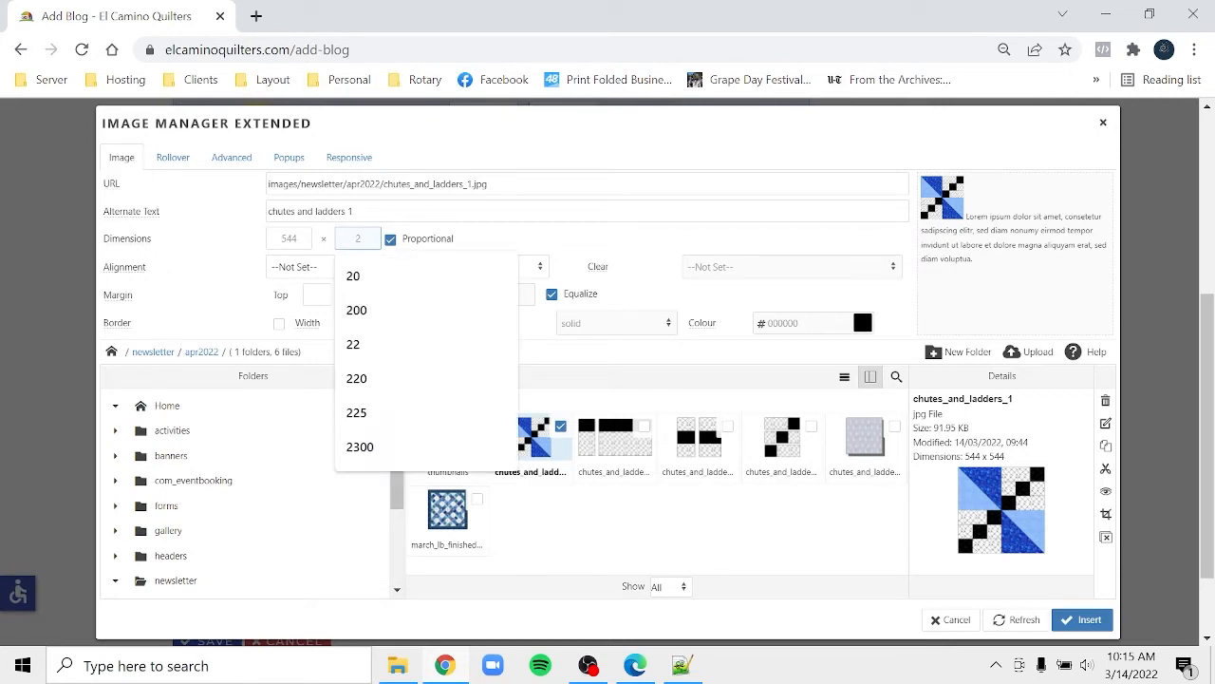
type("00")
left_click(290, 239)
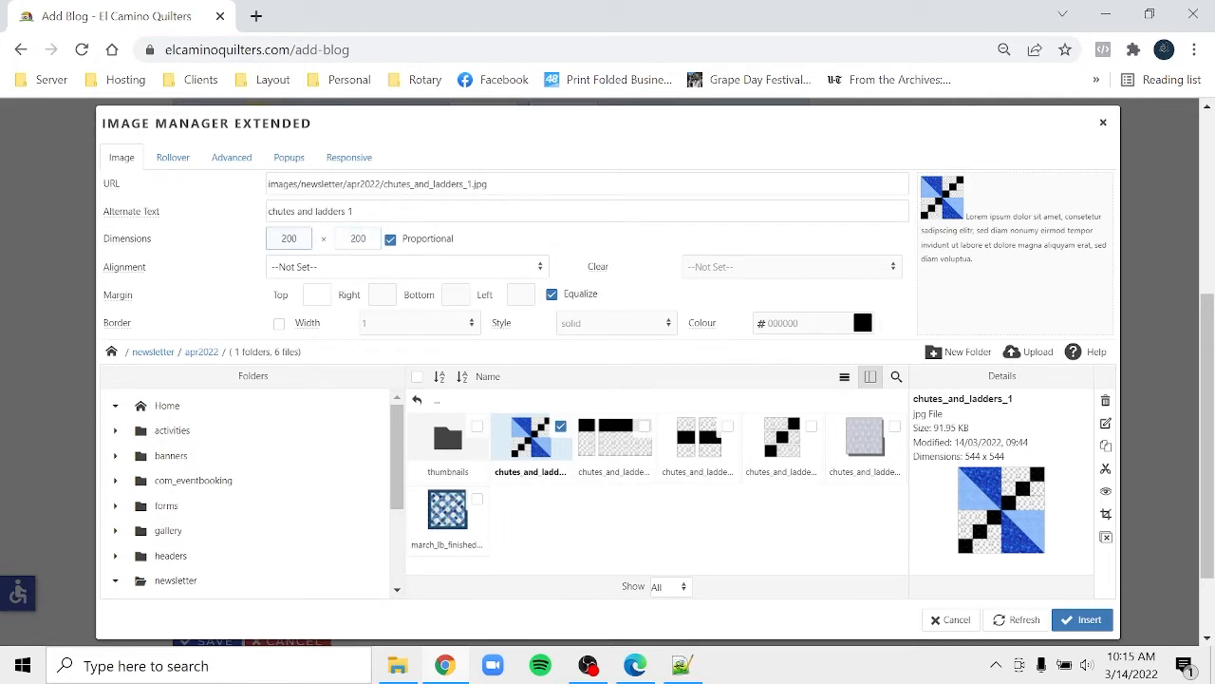
left_click(337, 274)
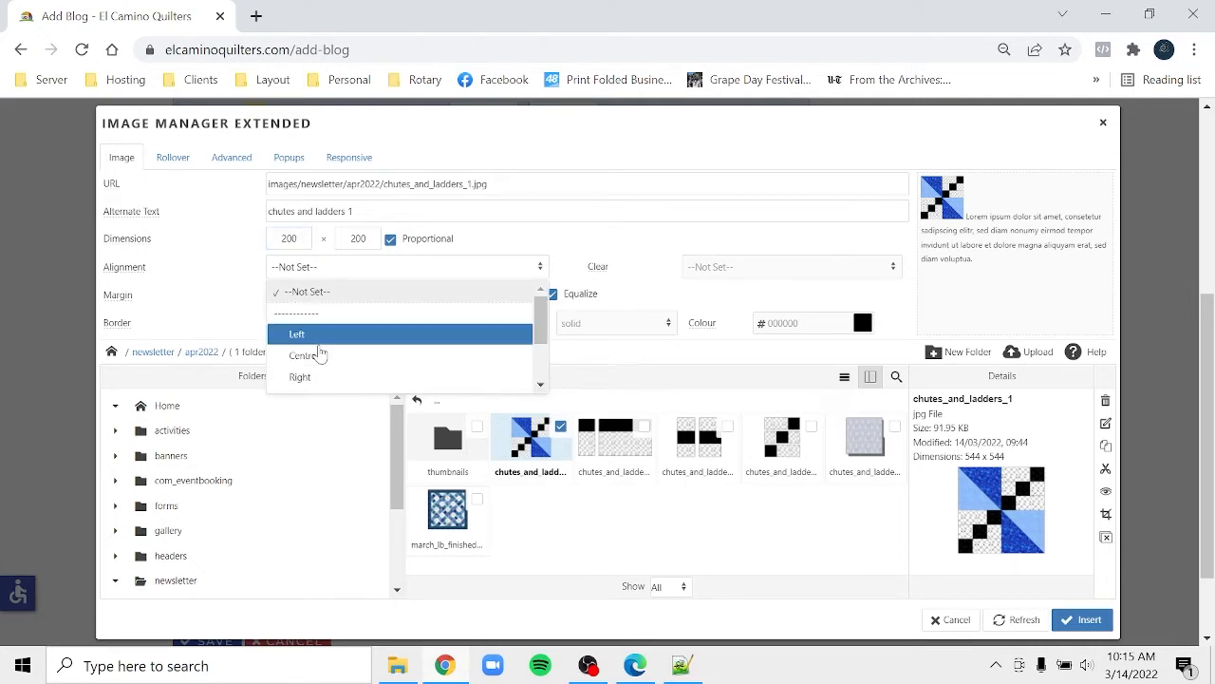
left_click(311, 384)
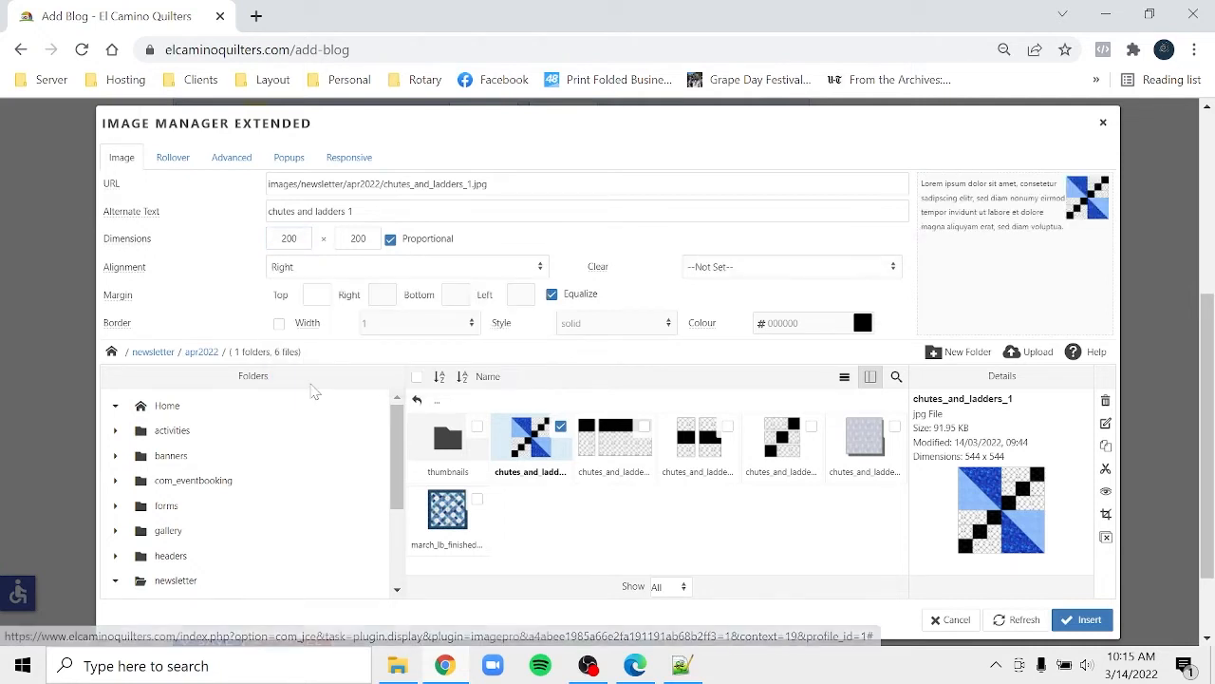
left_click(554, 295)
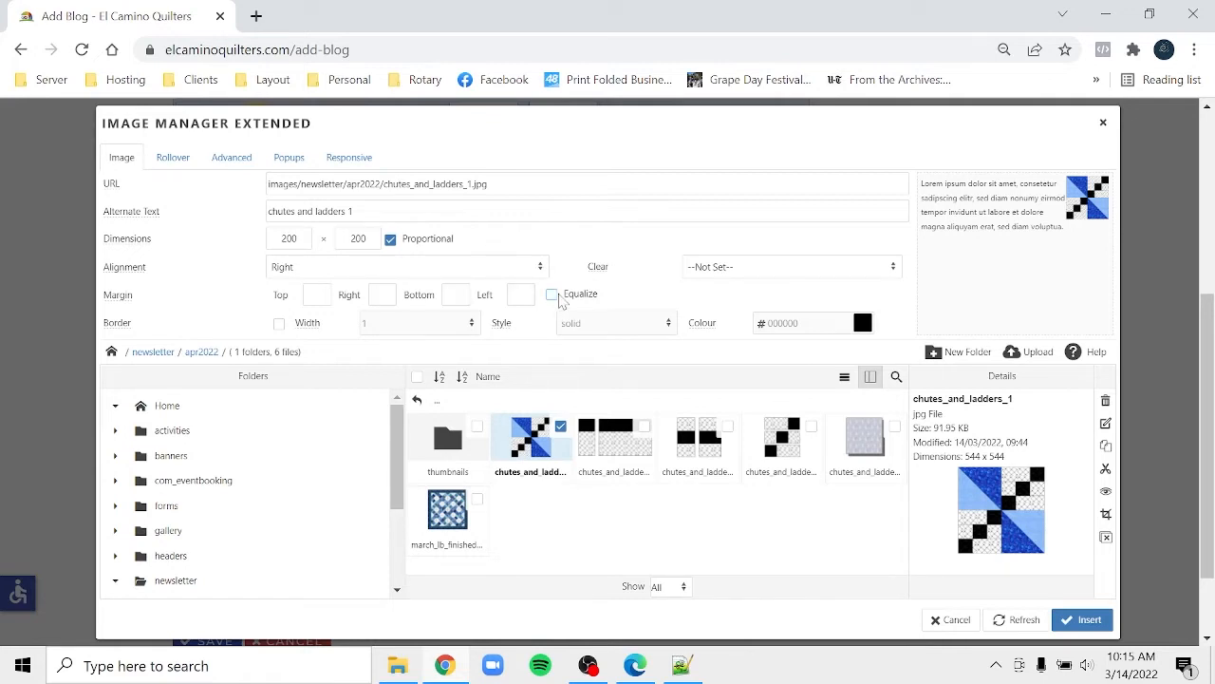
left_click(520, 295)
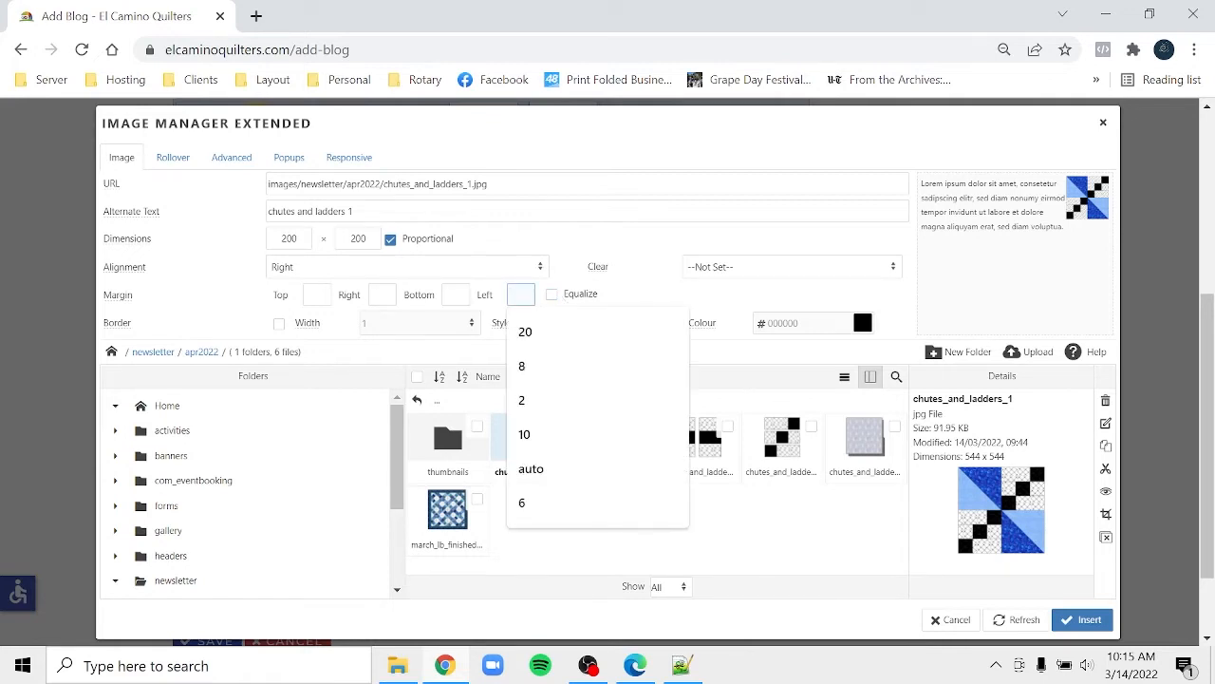
type("2")
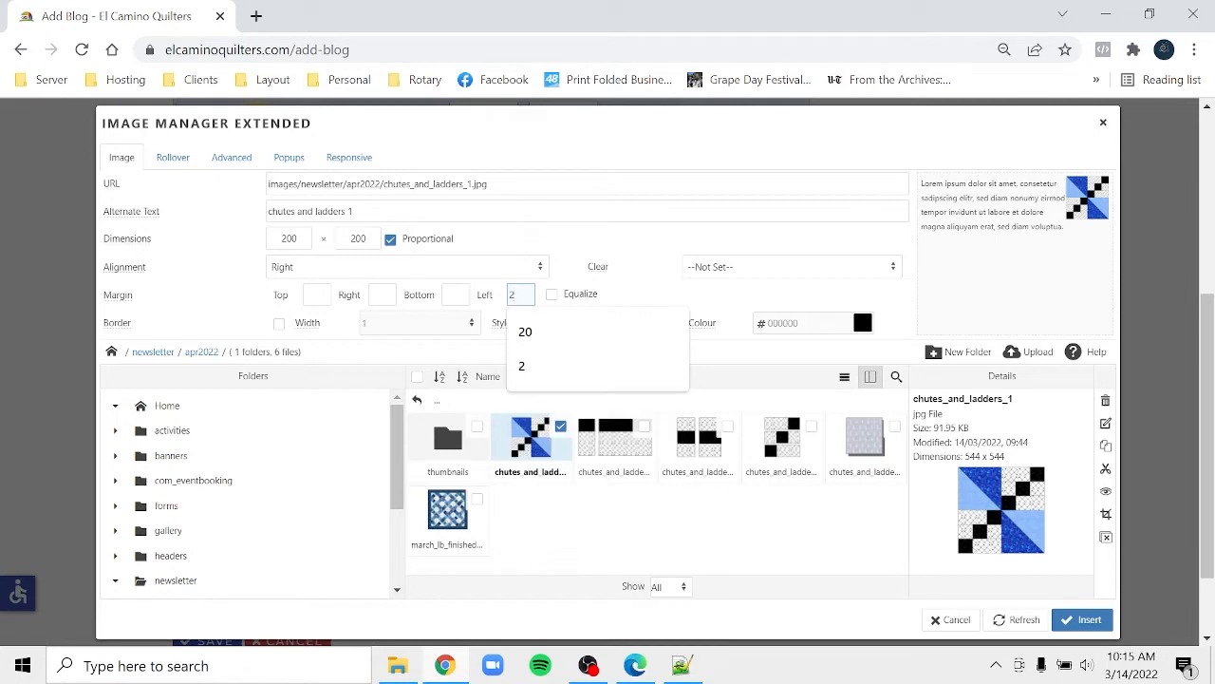
type("0")
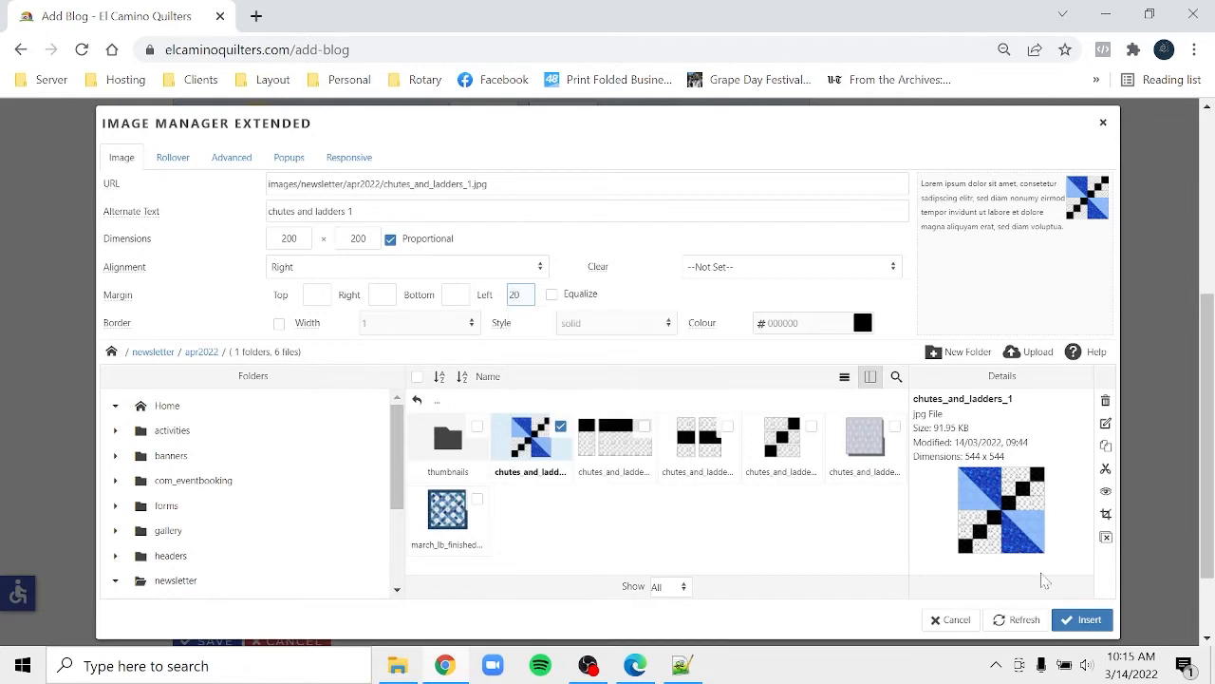
left_click(1090, 622)
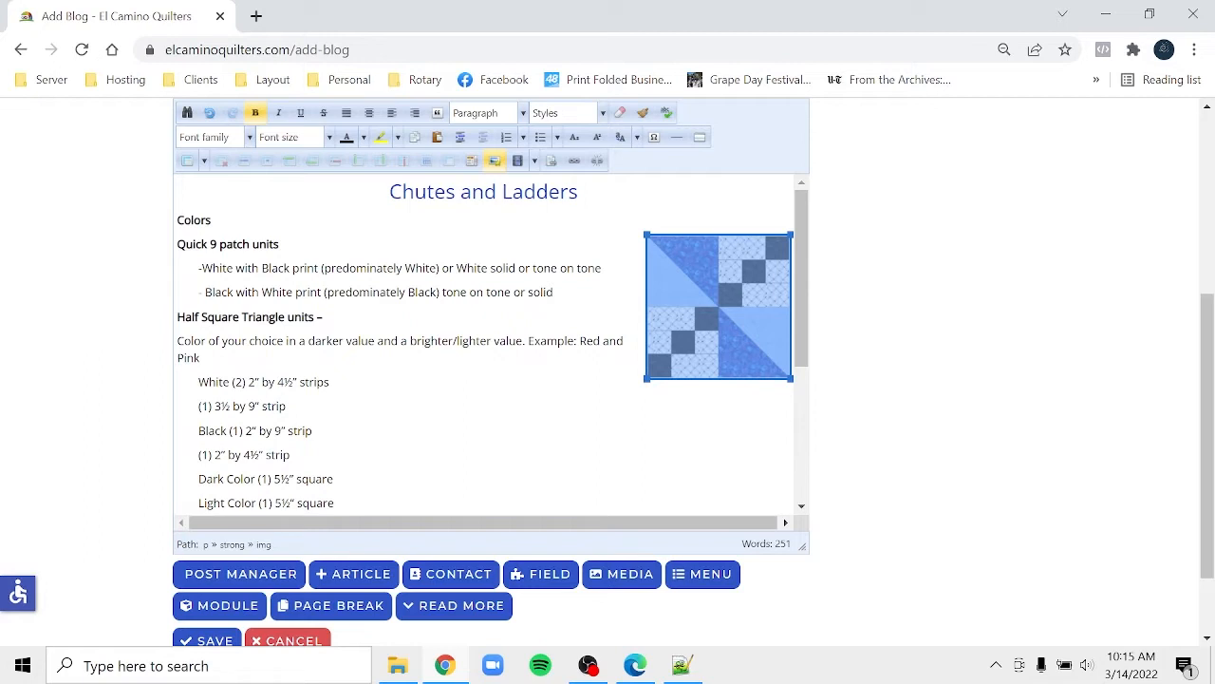
- Drag the block image beside the '-White with Black print' line and select the Quick 9 patch units section
left_click_drag(719, 306, 199, 268)
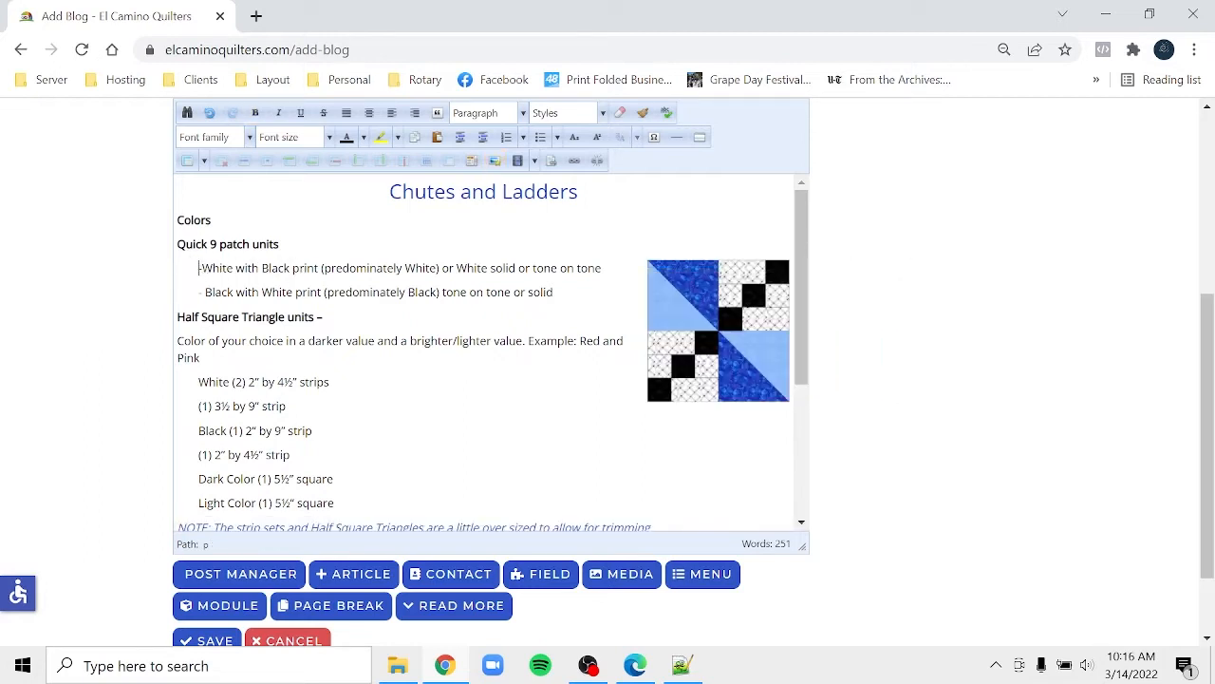
left_click(178, 244)
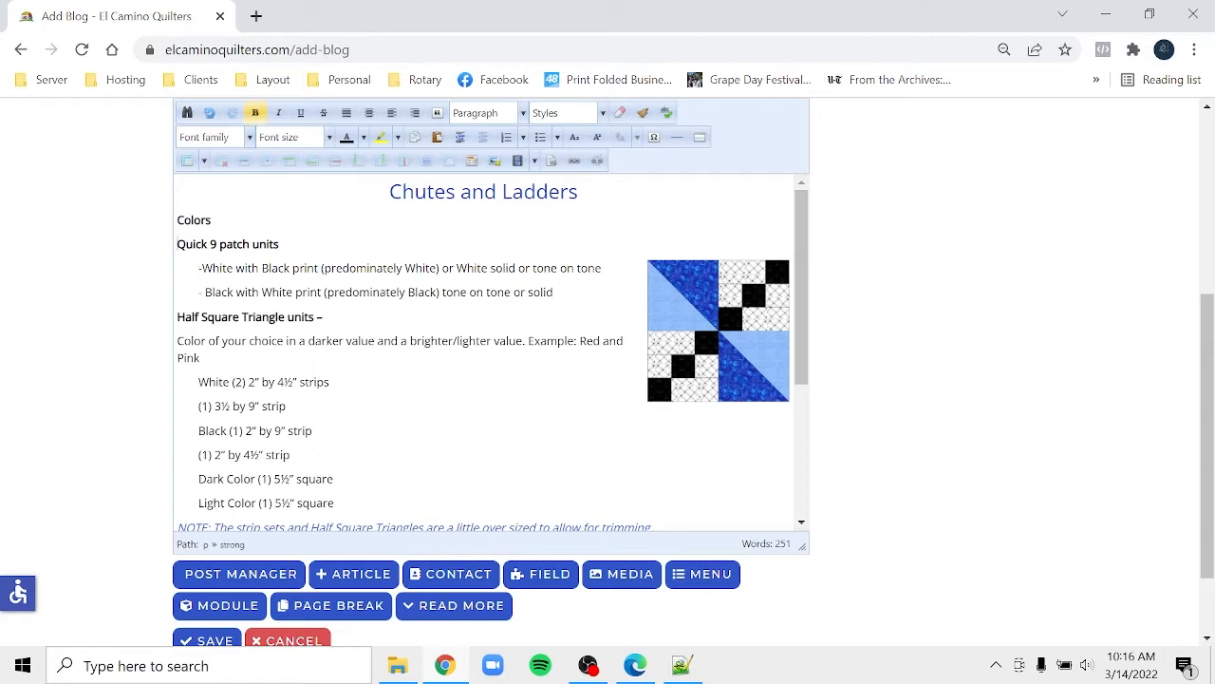
left_click_drag(177, 244, 554, 292)
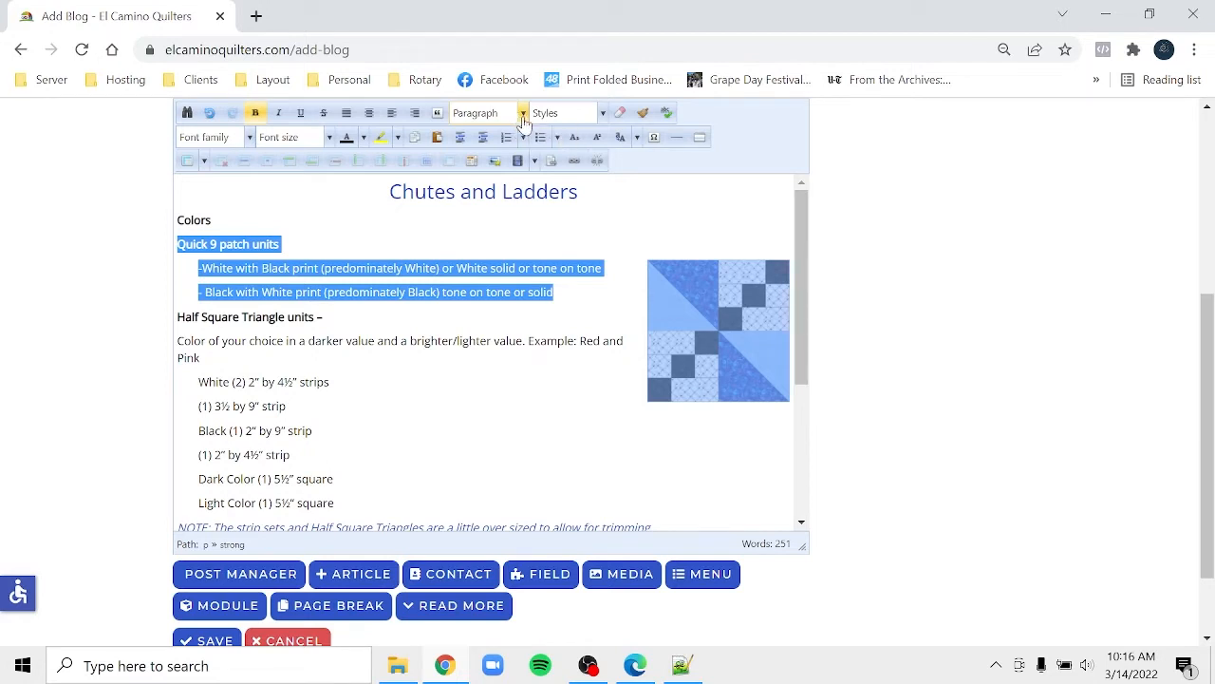
- Look through the block format list for the selected section, then close the menus
left_click(522, 114)
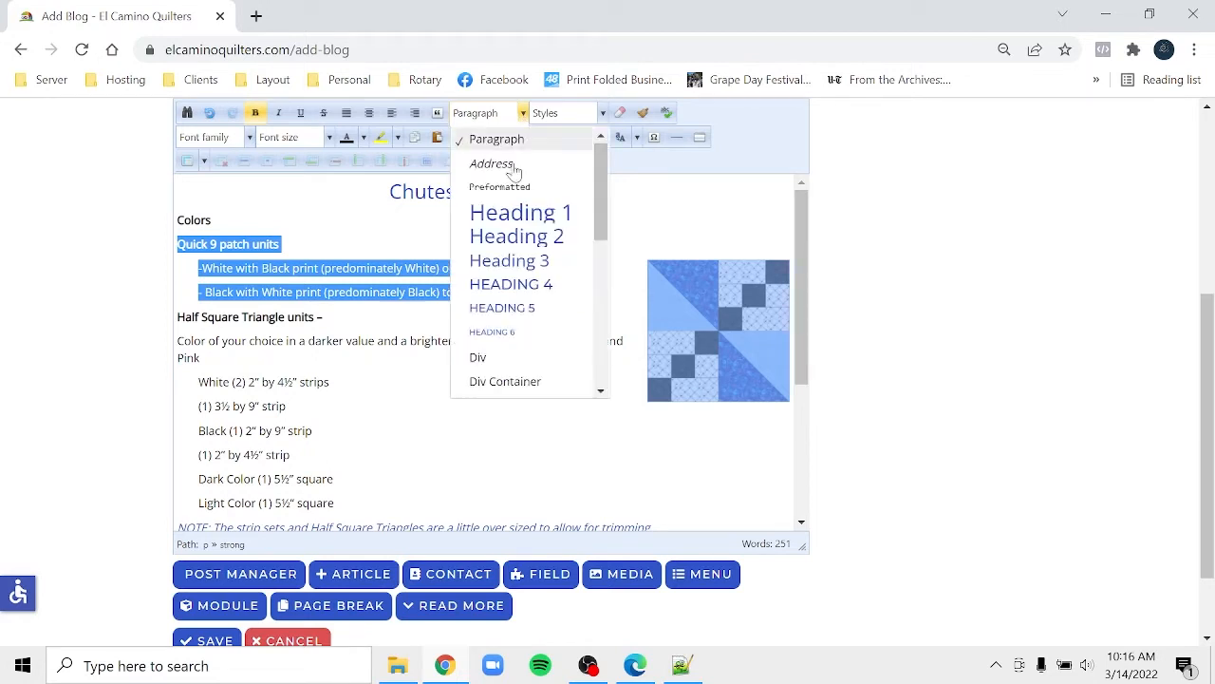
right_click(512, 369)
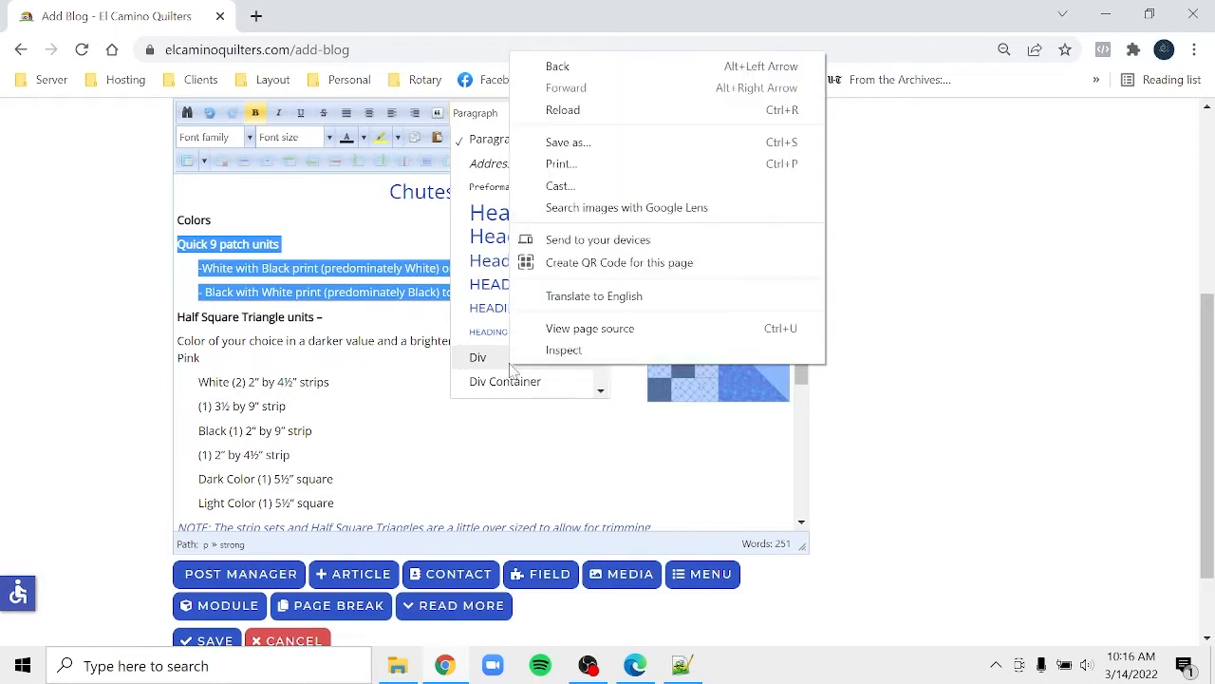
right_click(482, 370)
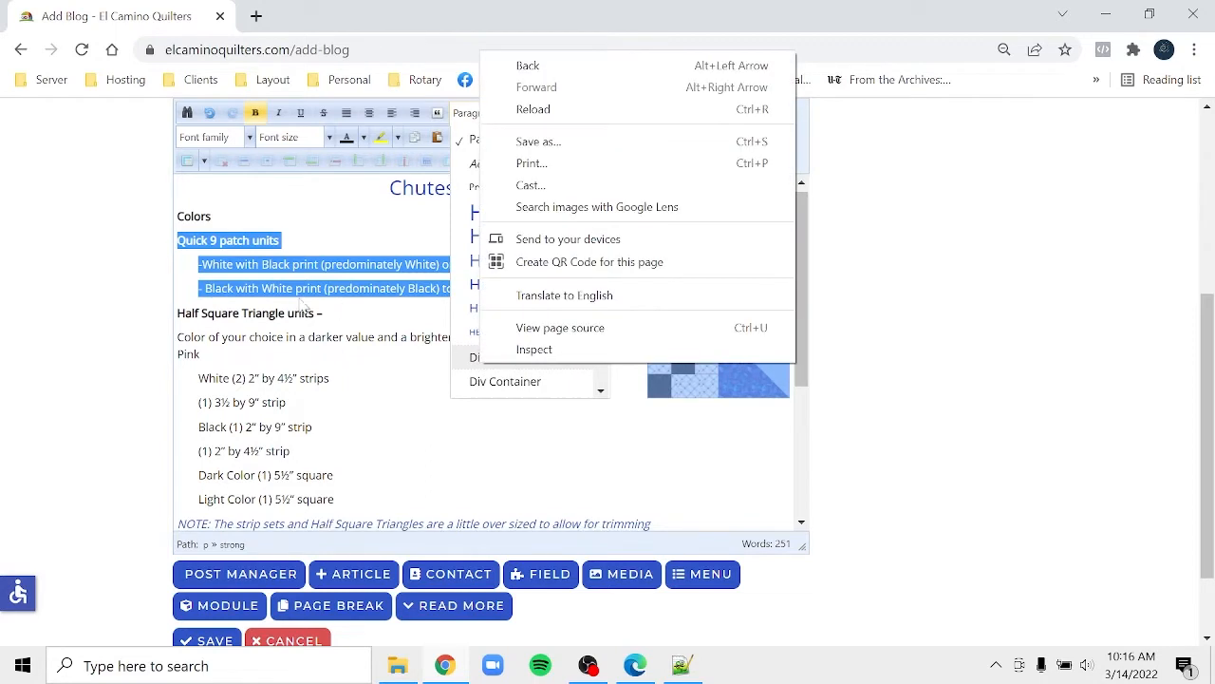
left_click(238, 248)
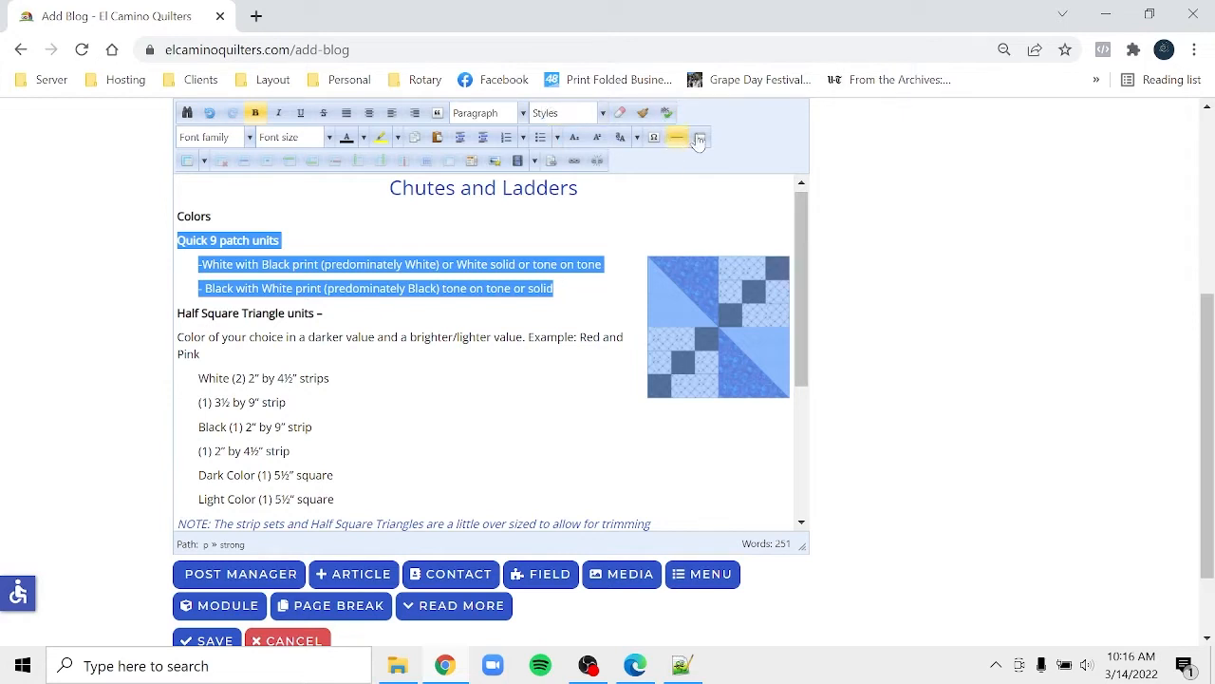
scroll(950, 196, "up", 1)
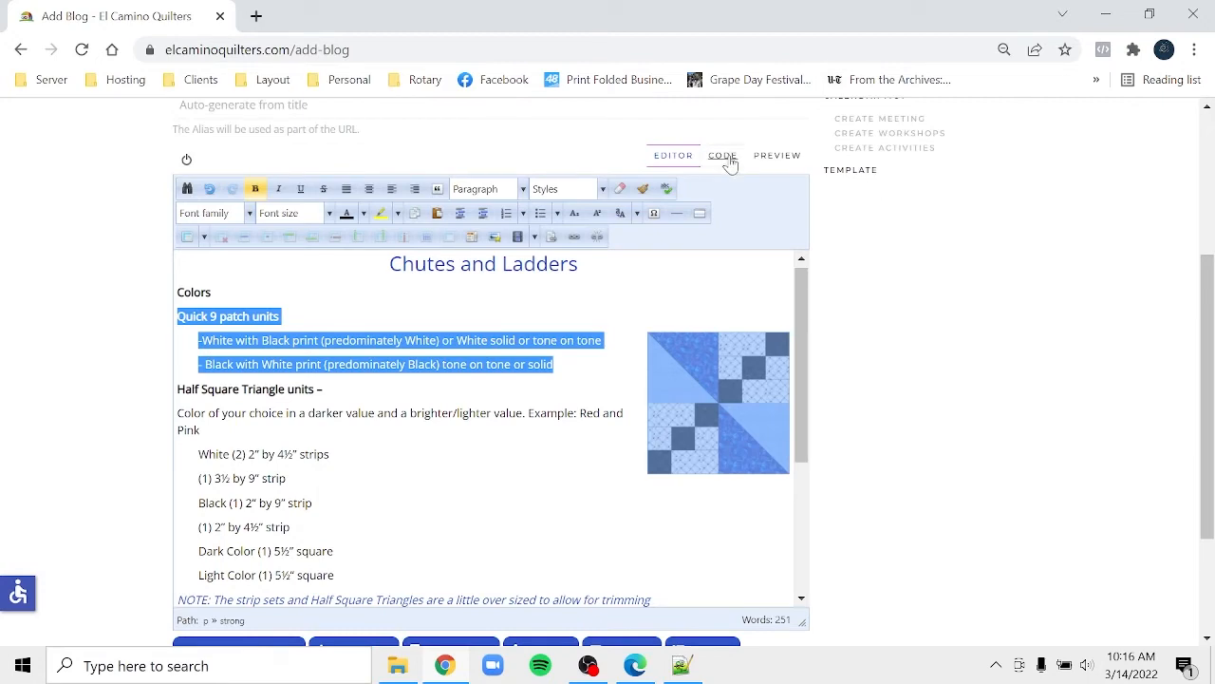
- In the HTML source, add an opening <div> tag on its own line 3
left_click(727, 157)
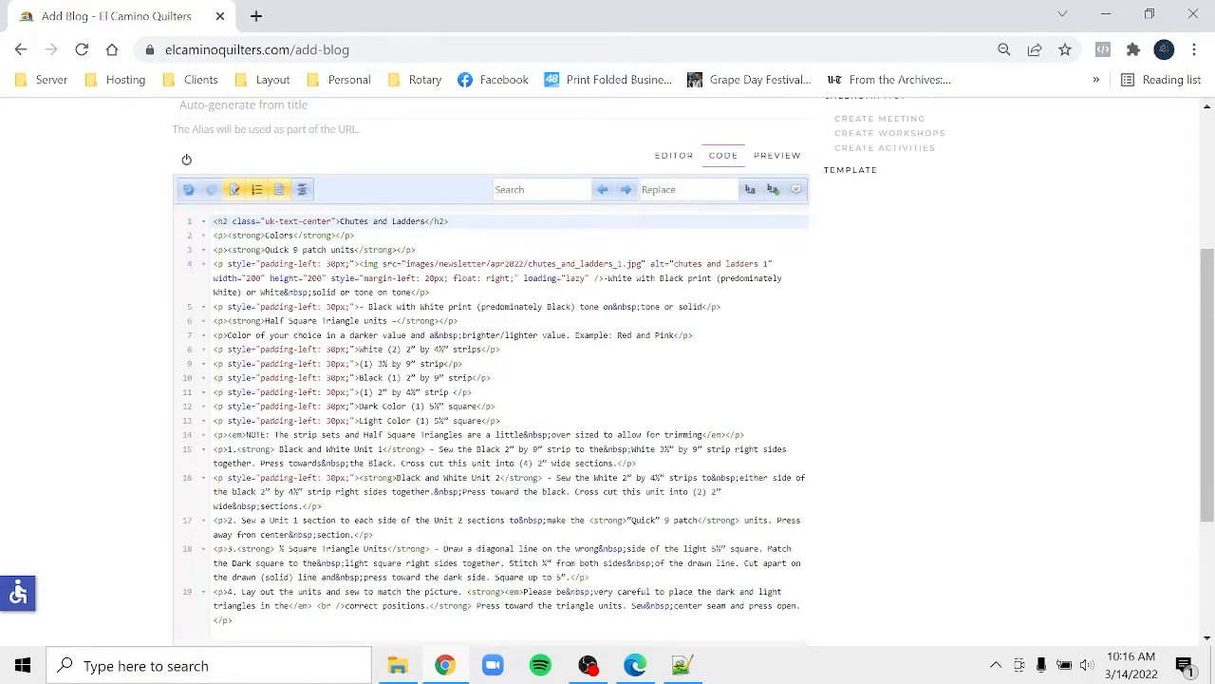
left_click(213, 250)
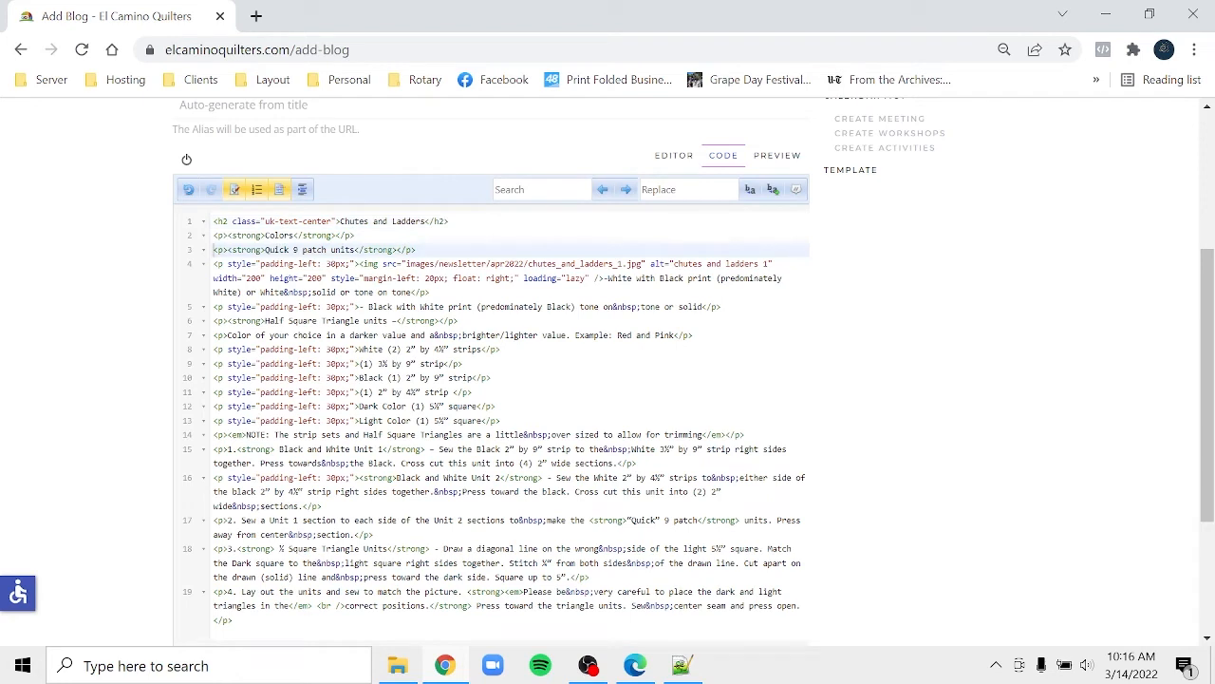
type("<")
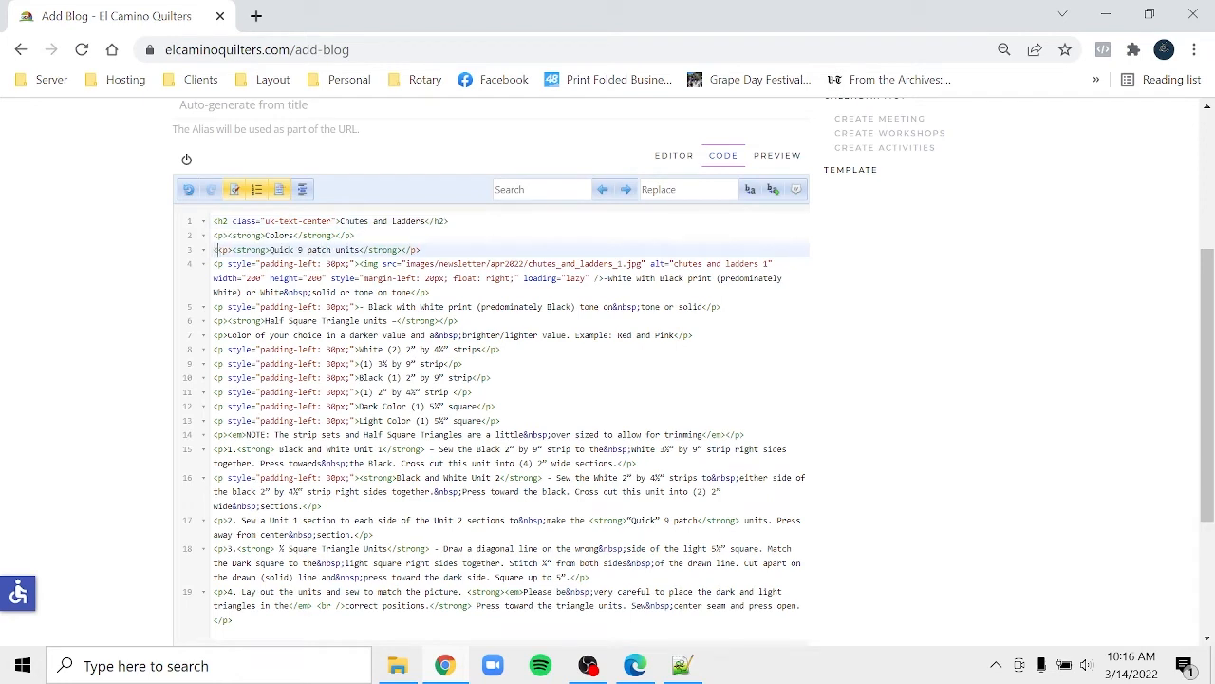
type("di")
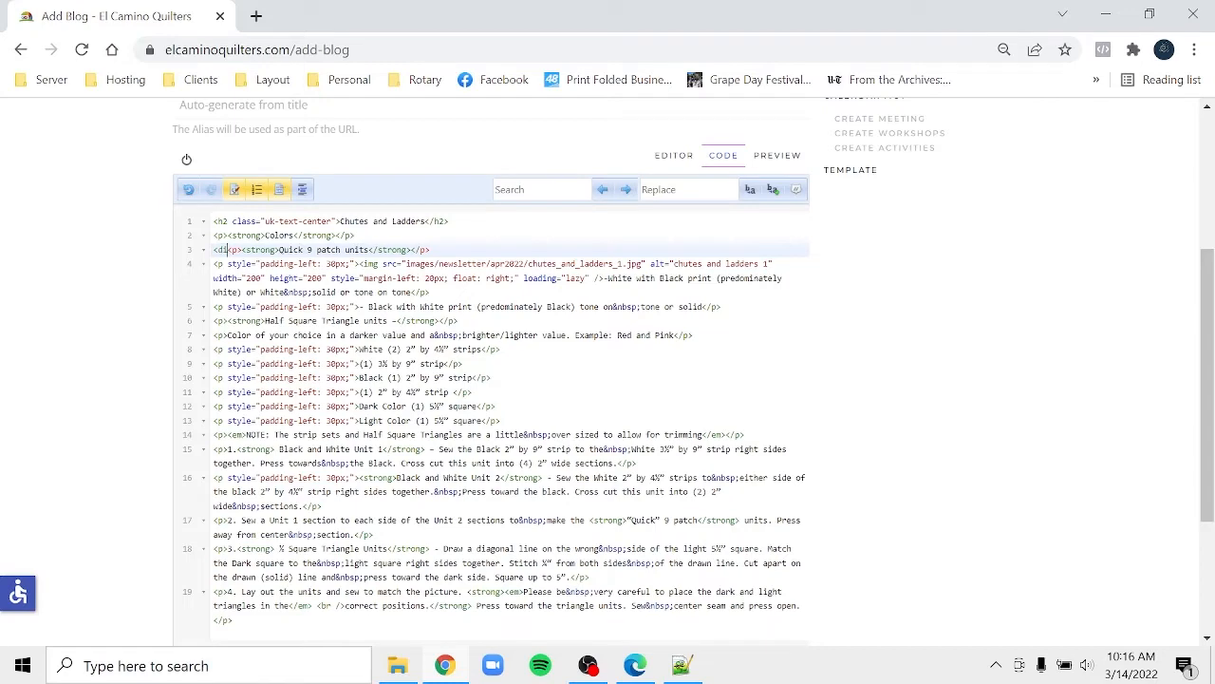
type("v>")
key("Return")
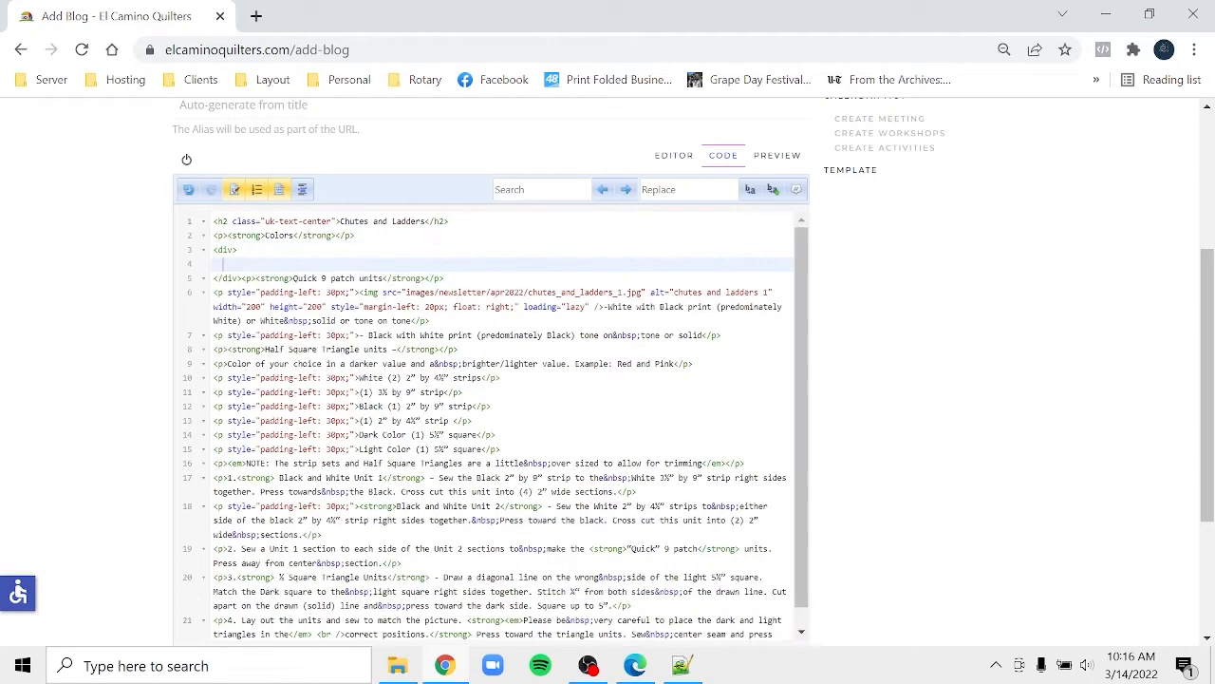
- Move the Quick 9 patch code, through the Black with White line, inside the new div
left_click(243, 278)
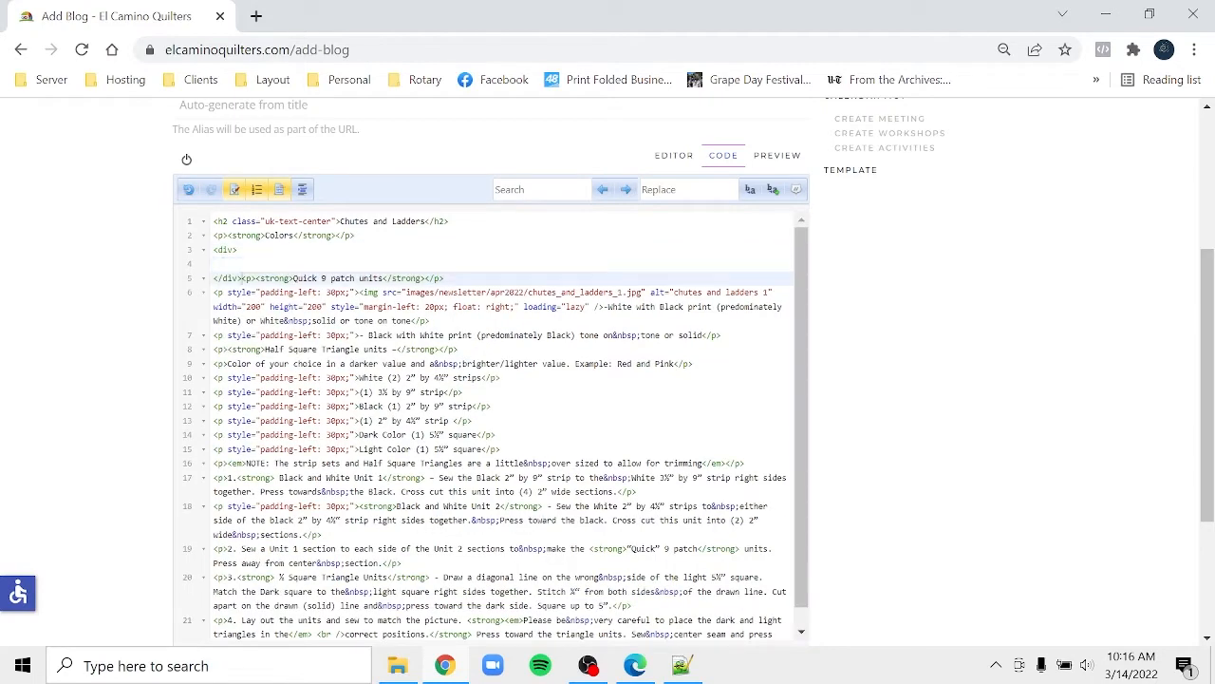
left_click_drag(243, 278, 269, 307)
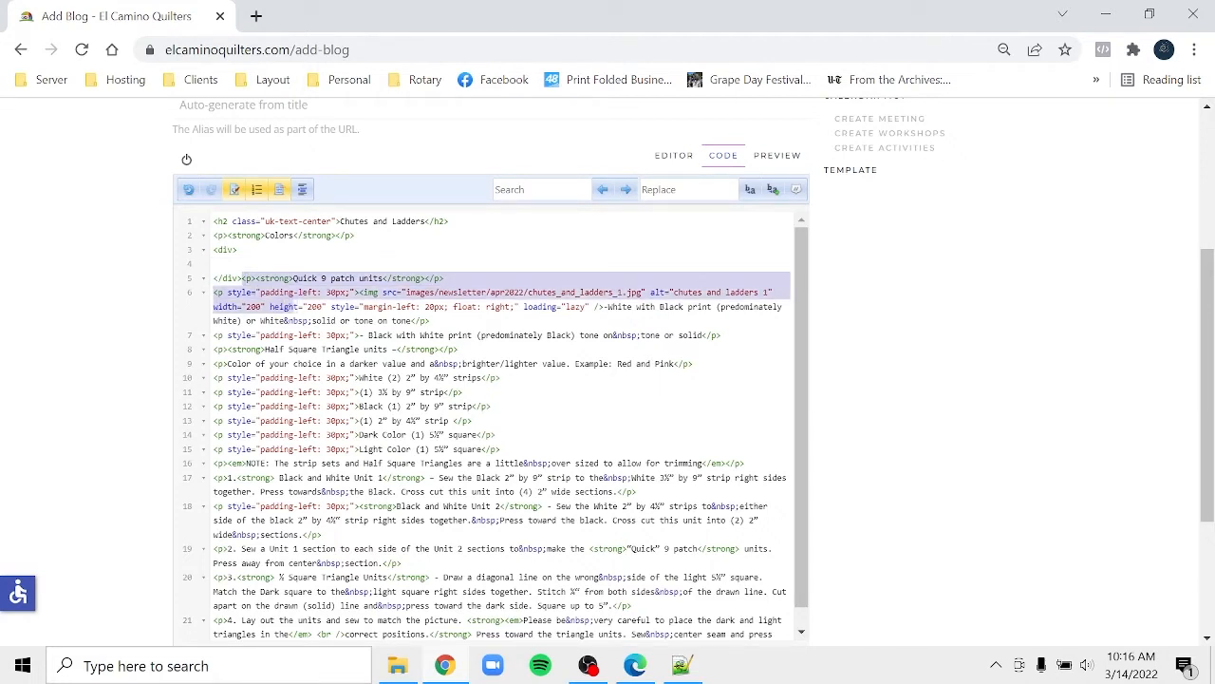
left_click_drag(270, 307, 723, 336)
key("ctrl+c")
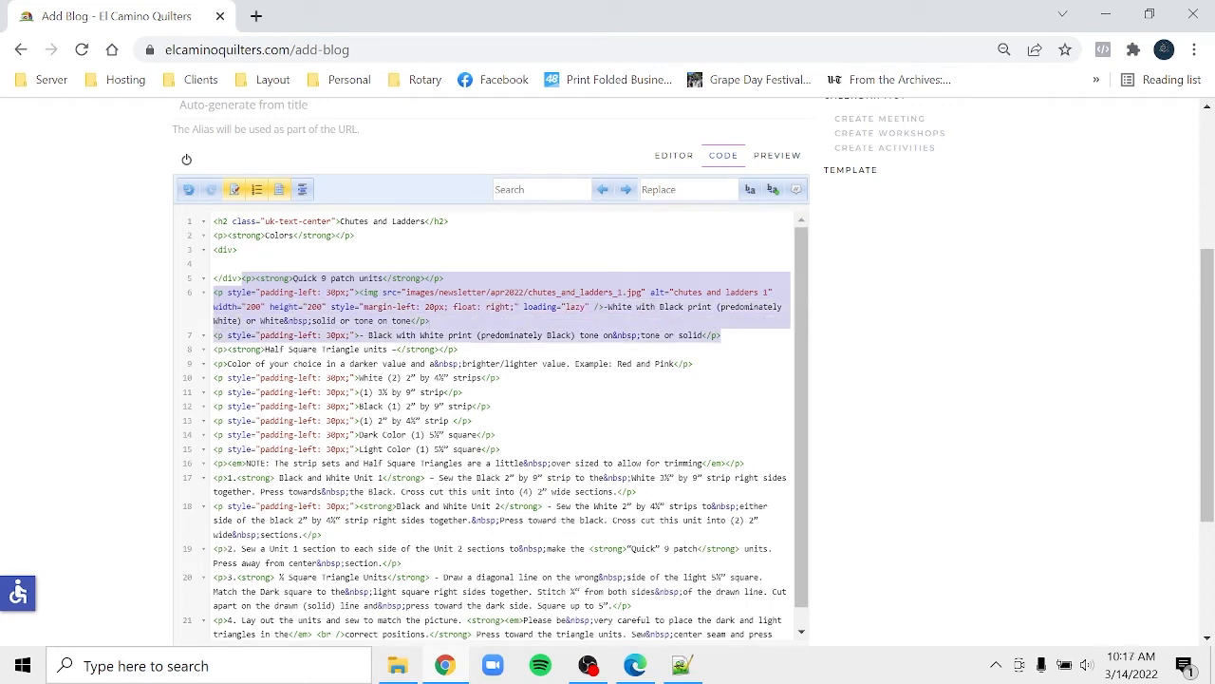
key("Delete")
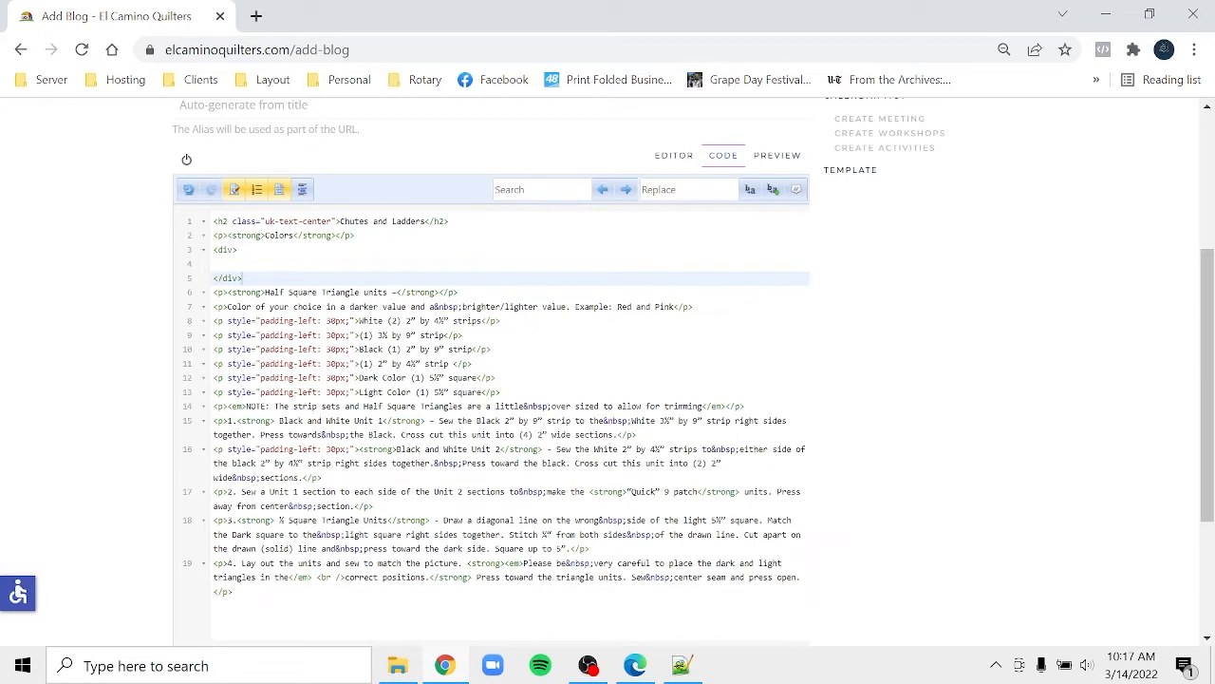
left_click(215, 264)
key("ctrl+v")
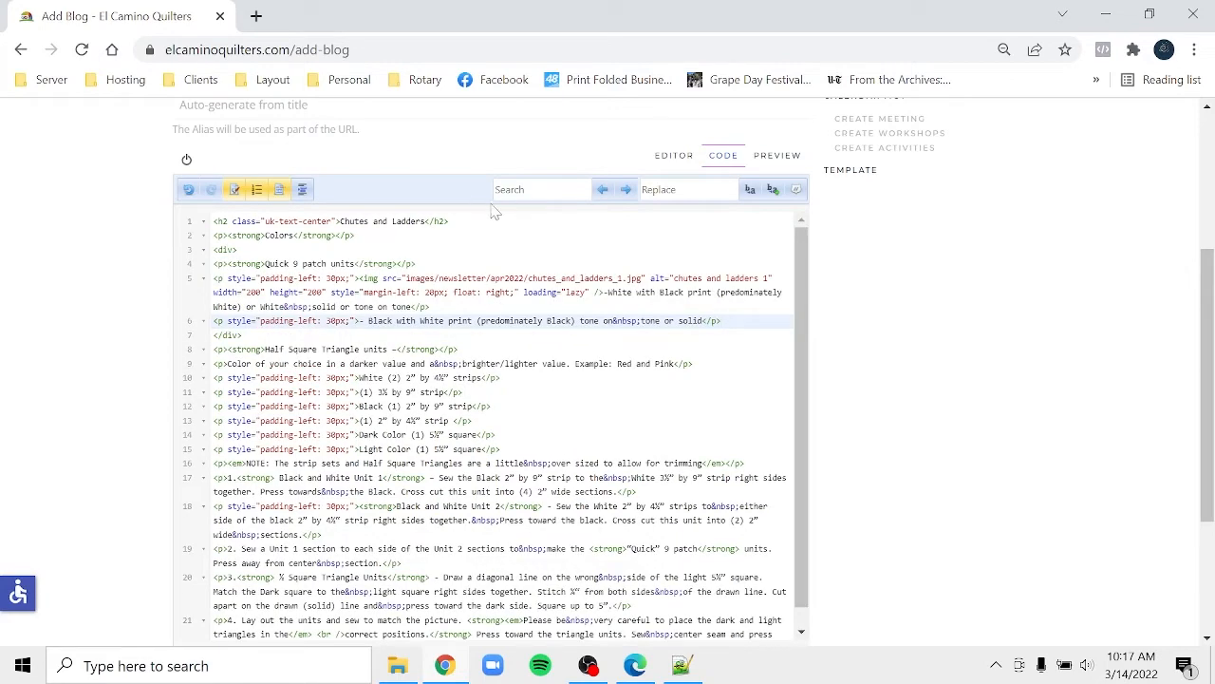
left_click(662, 157)
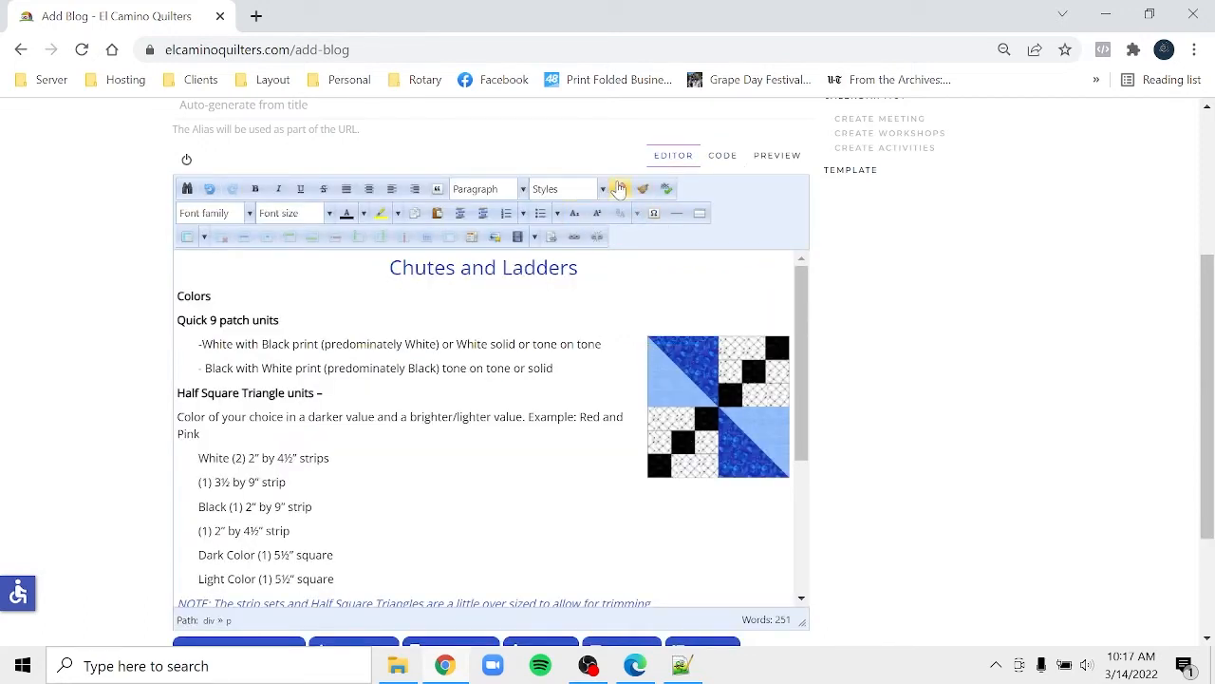
- Add style="clear:both;" to the Quick 9 patch div's opening tag
left_click(724, 158)
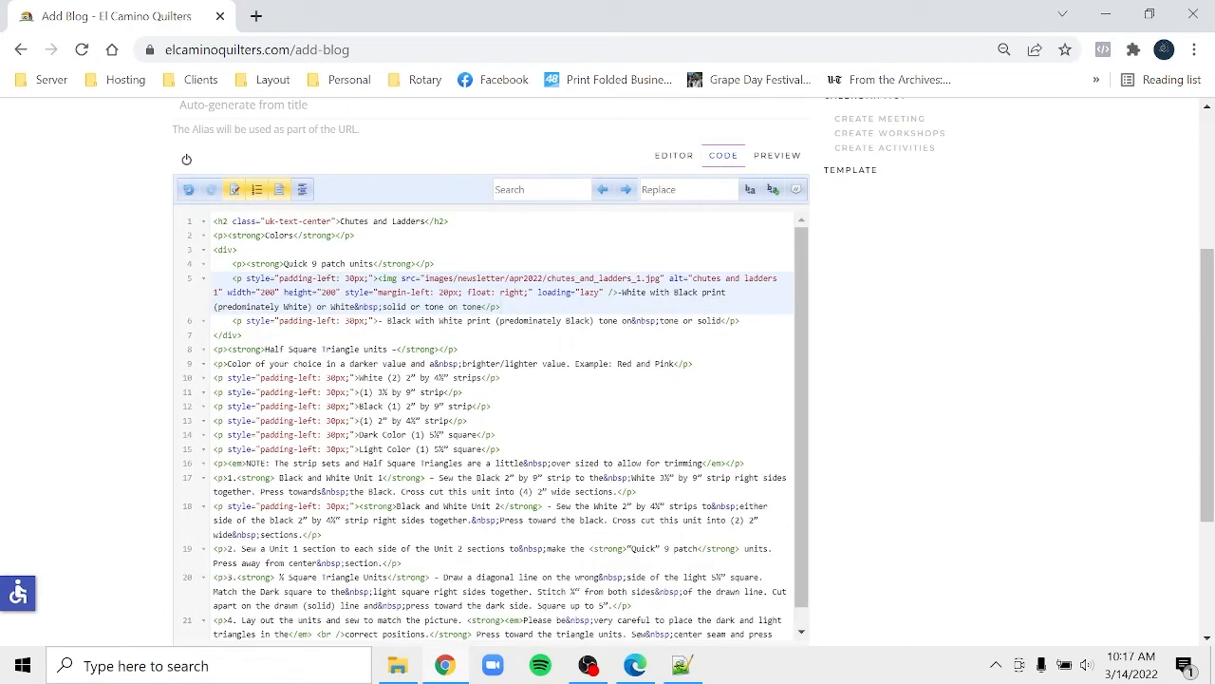
left_click(225, 249)
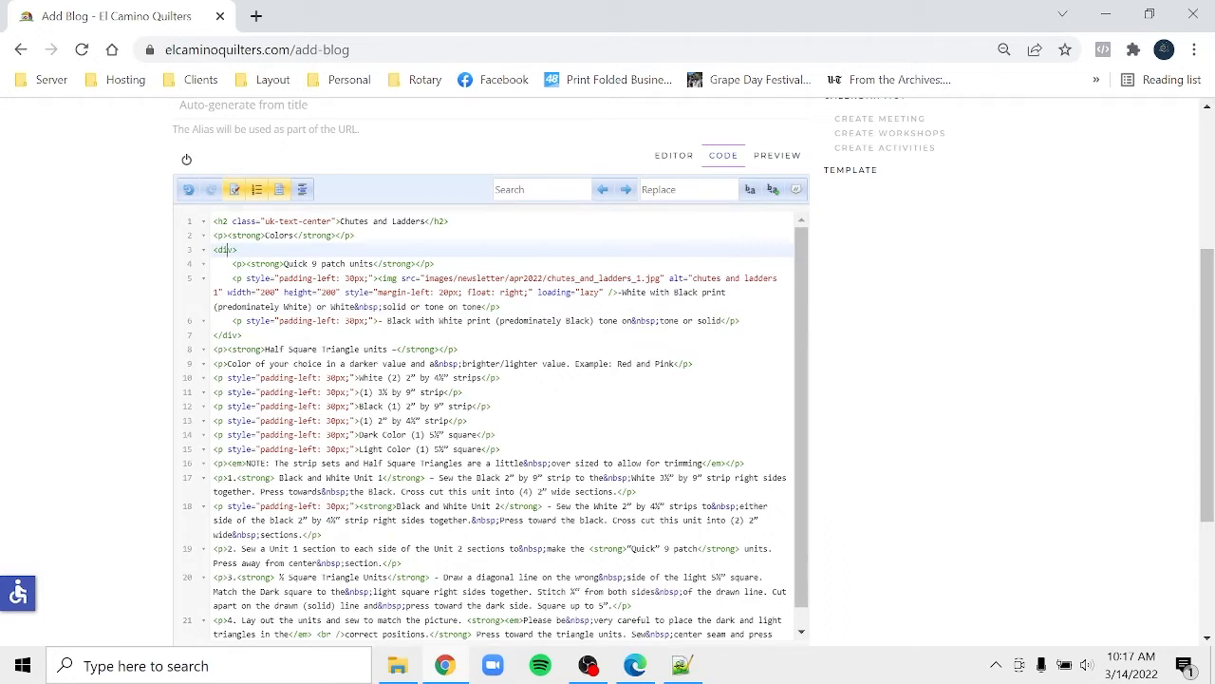
type("style =")
key("BackSpace")
key("BackSpace")
key("BackSpace")
key("BackSpace")
key("BackSpace")
key("BackSpace")
key("BackSpace")
key("BackSpace")
type("style")
type("=\"clea")
type("r:both")
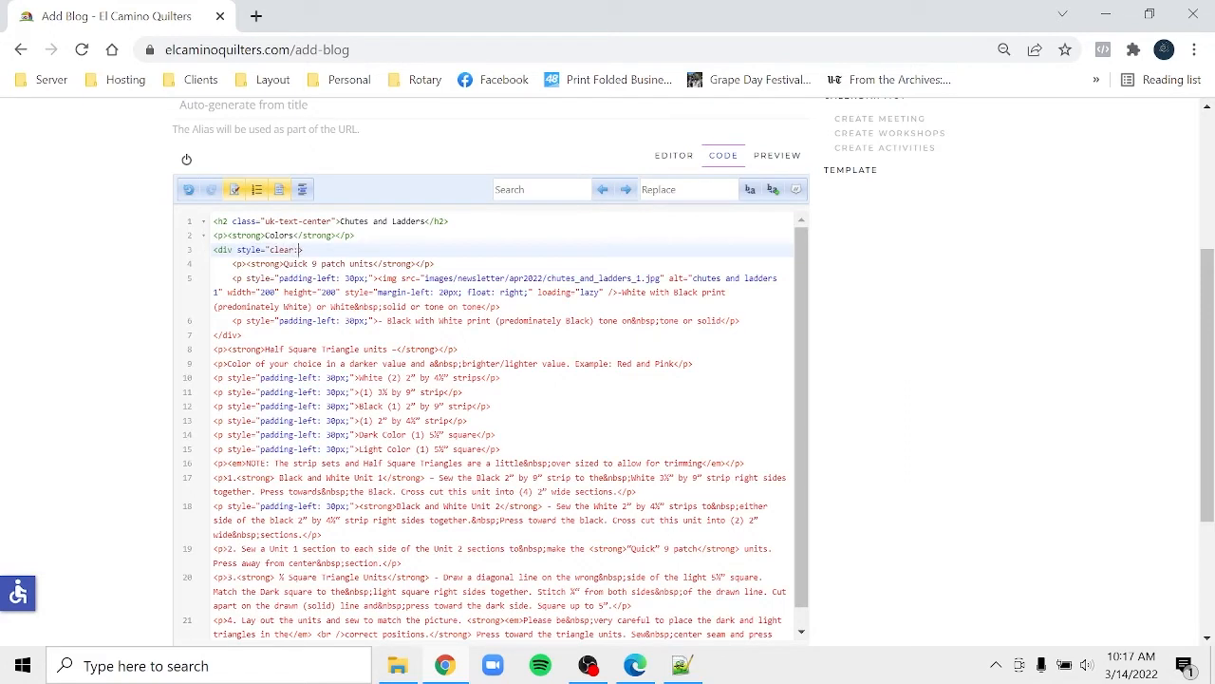
type(";\">")
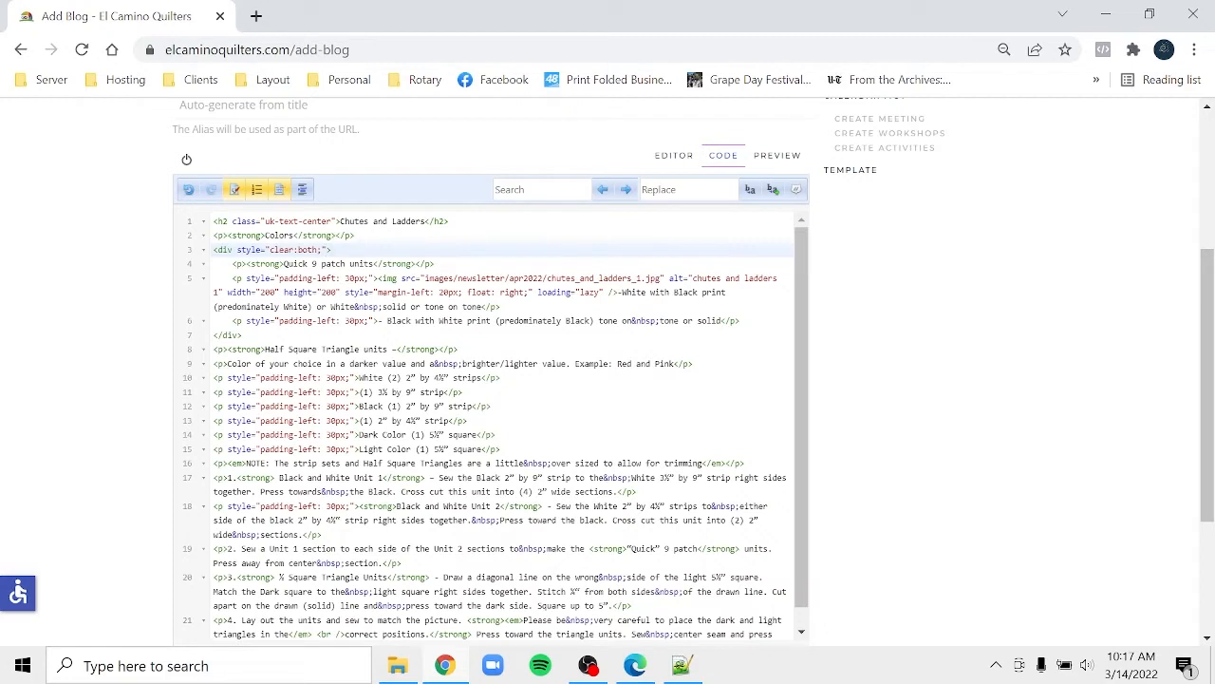
- Copy the clear:both div before Half Square Triangle units and remove the blank line between divs
left_click_drag(365, 250, 386, 236)
key("ctrl+c")
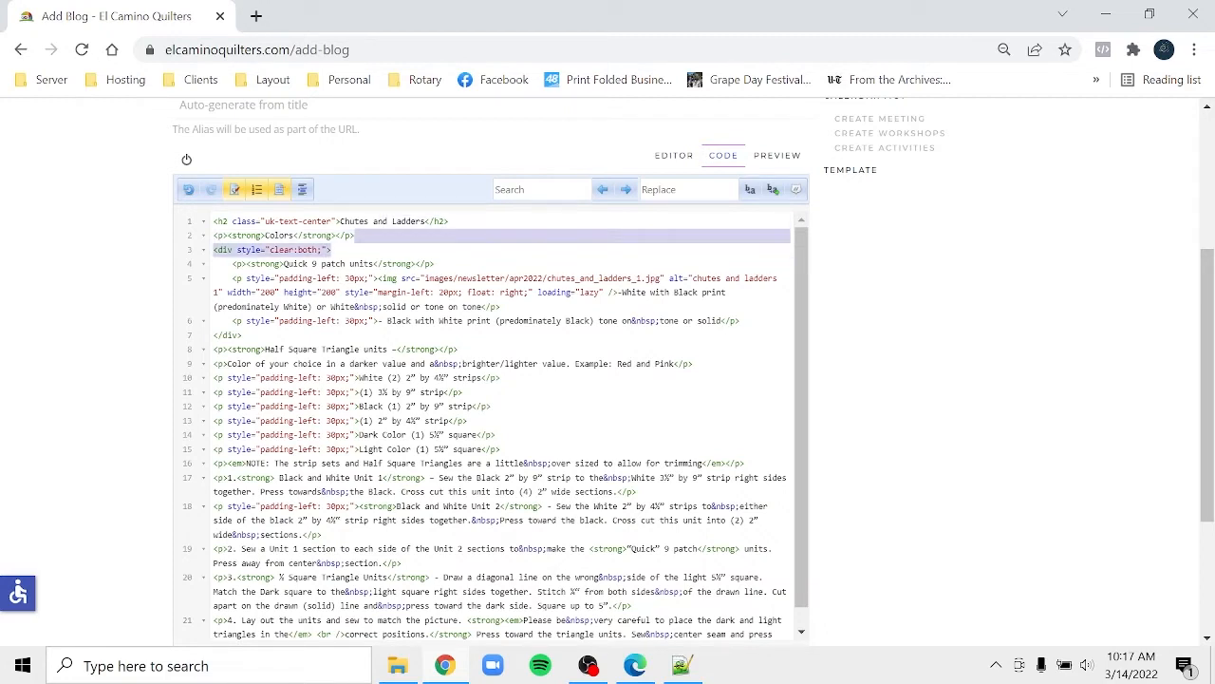
left_click(214, 349)
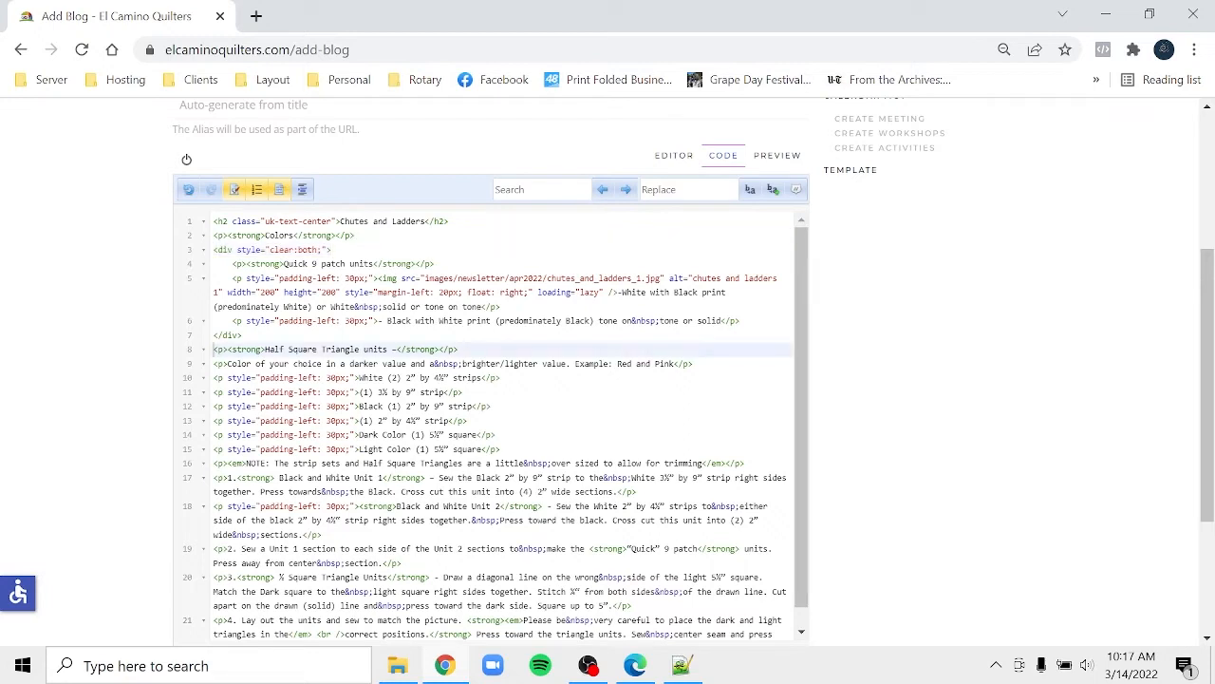
key("ctrl+v")
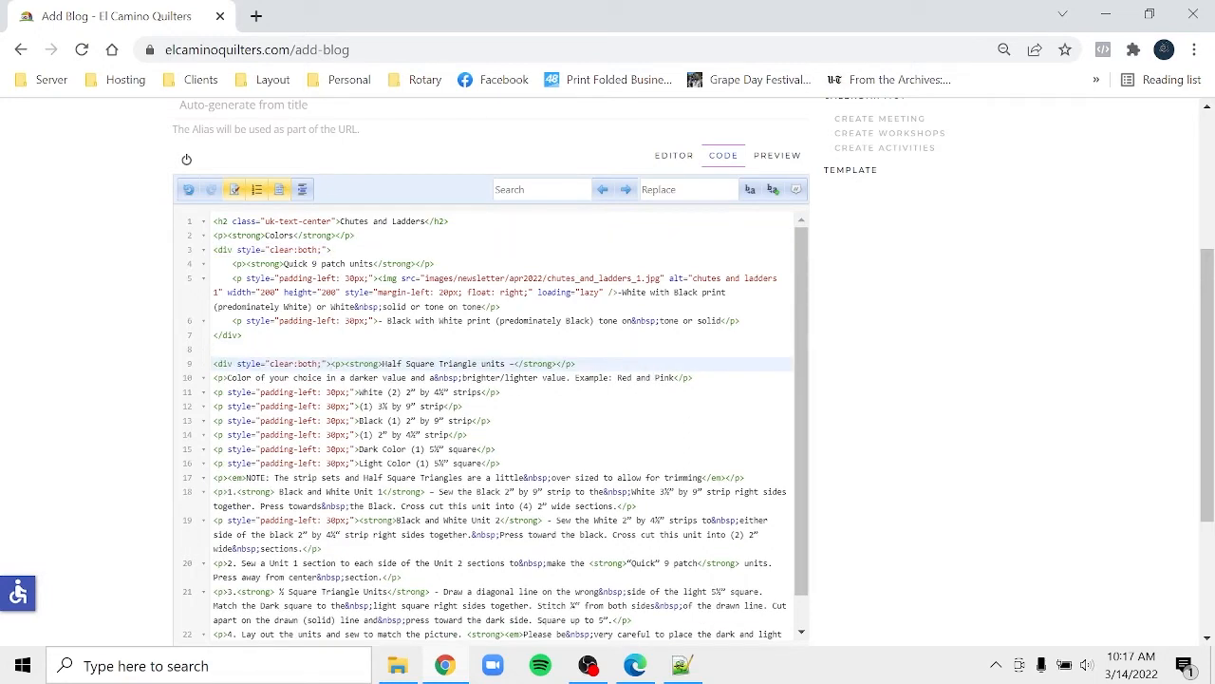
left_click(243, 336)
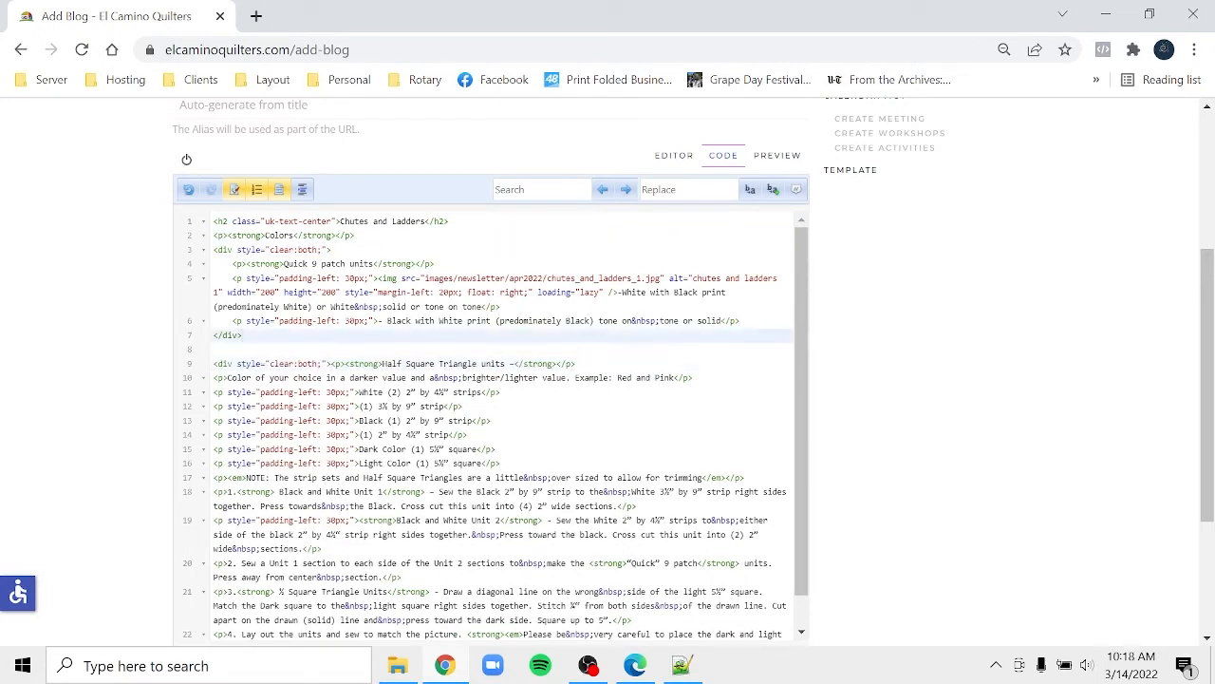
key("Delete")
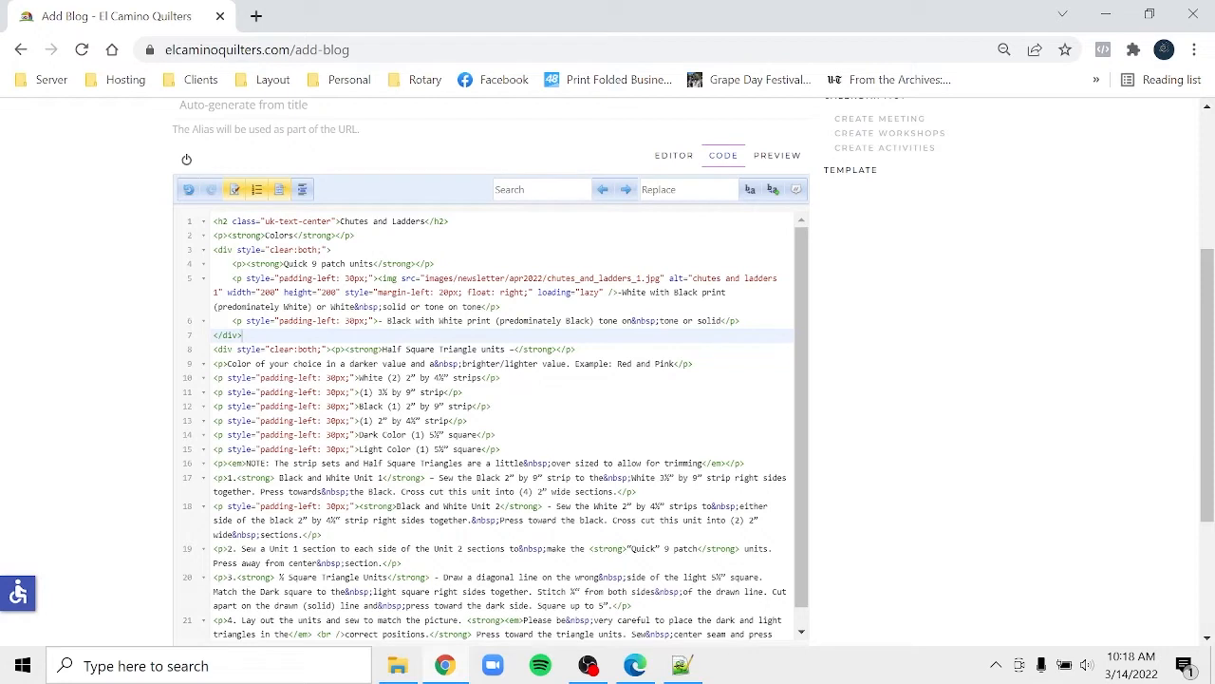
- Bring up the Chutes and Ladders1.pdf pattern sheet in Edge for reference
left_click(236, 306)
left_click_drag(516, 335, 757, 321)
key("ctrl+c")
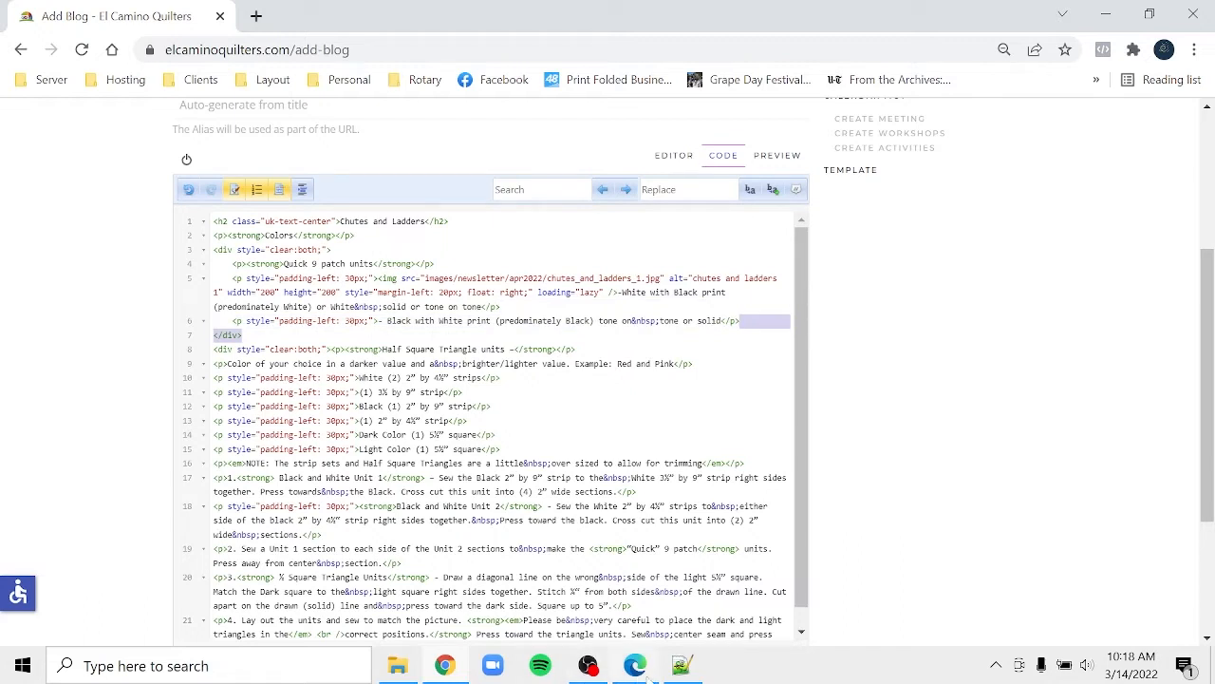
left_click(635, 665)
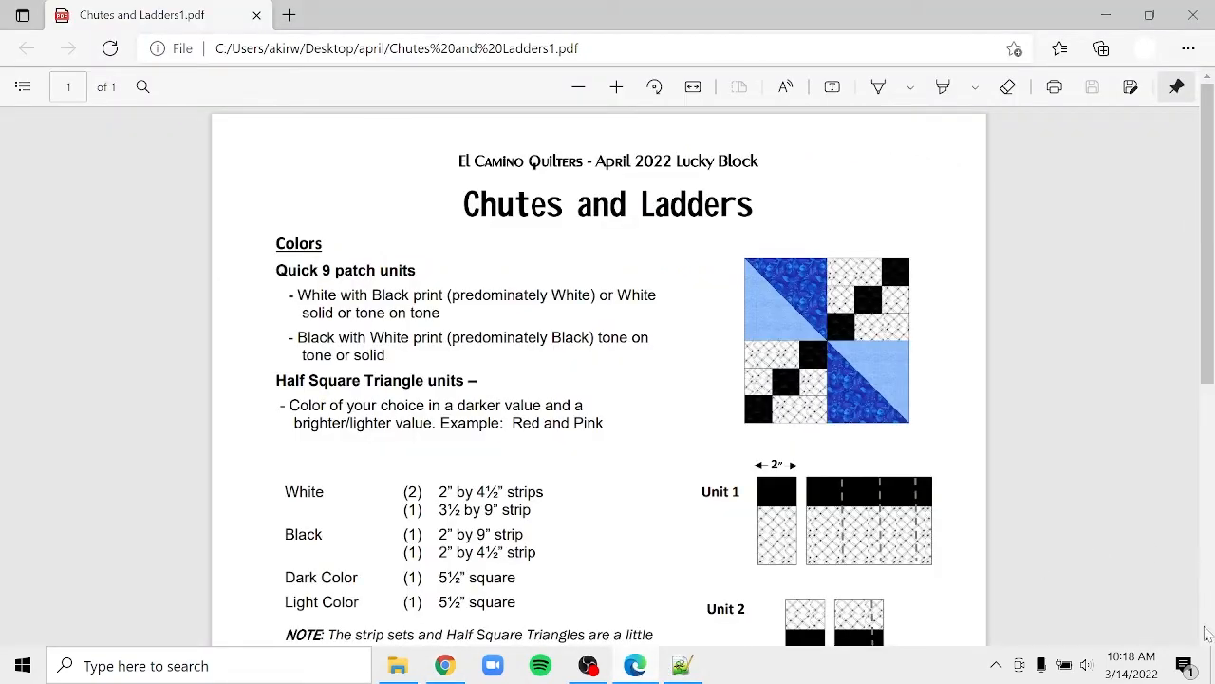
- Read through Chutes and Ladders1.pdf, switching back and forth with the blog post's HTML code
scroll(1206, 635, "down", 5)
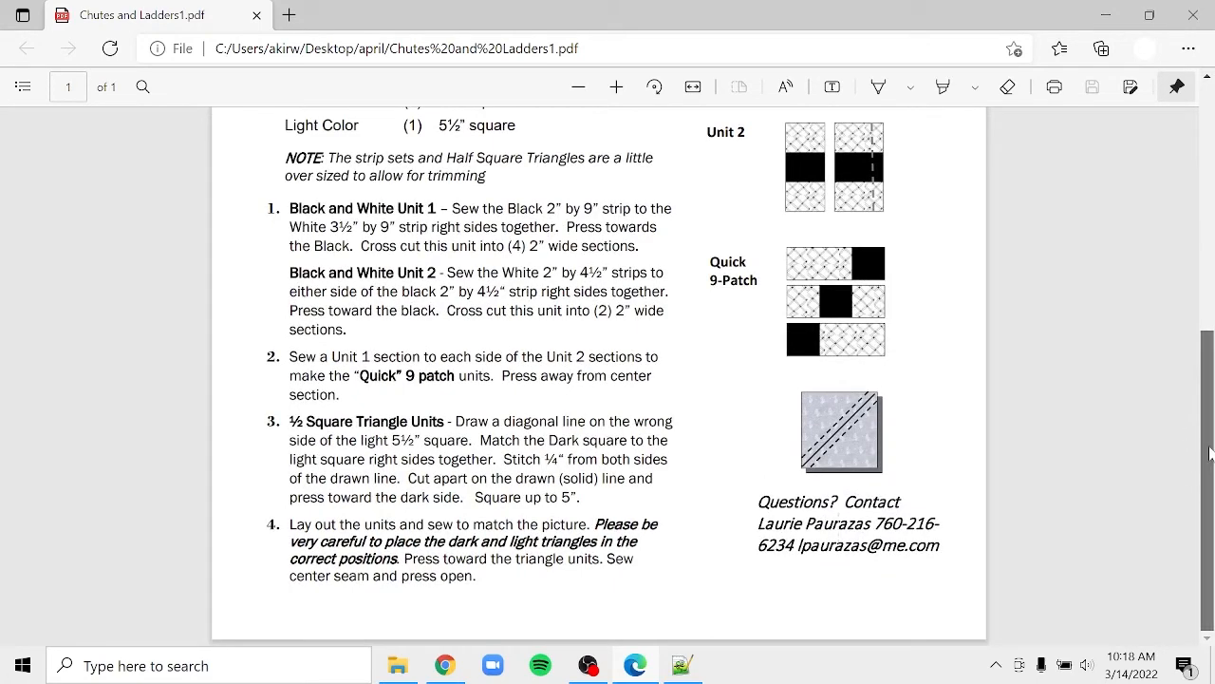
scroll(1211, 425, "up", 1)
left_click_drag(1209, 425, 1208, 362)
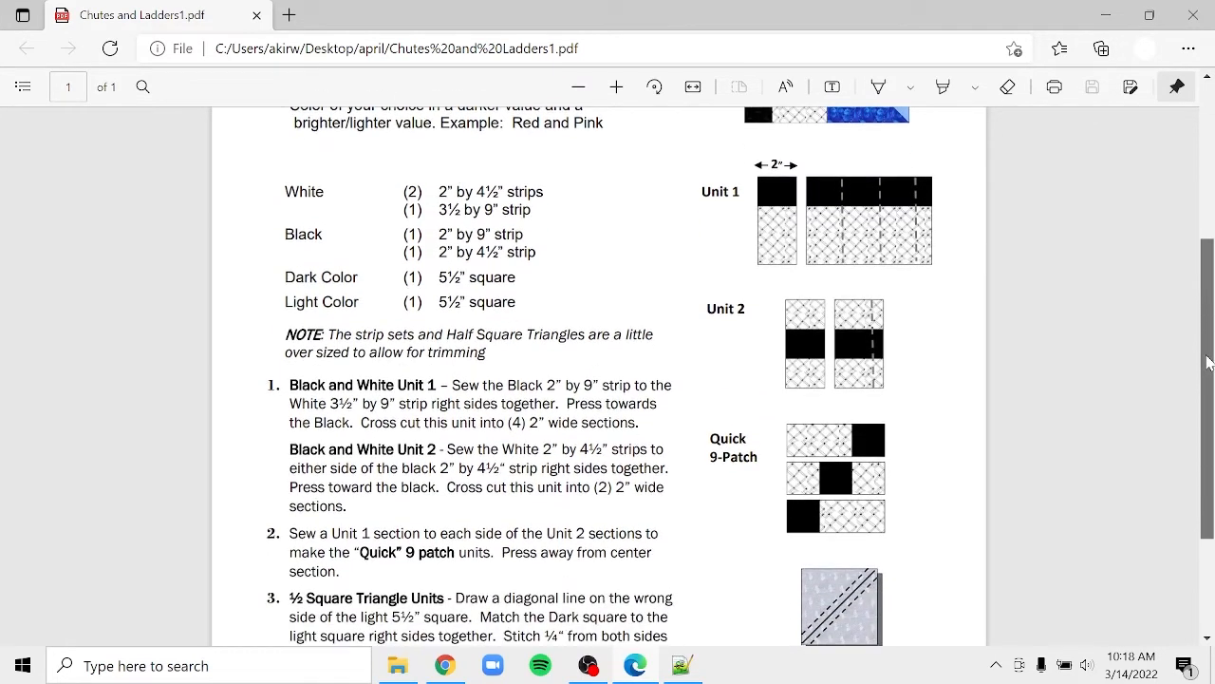
scroll(668, 280, "down", 2)
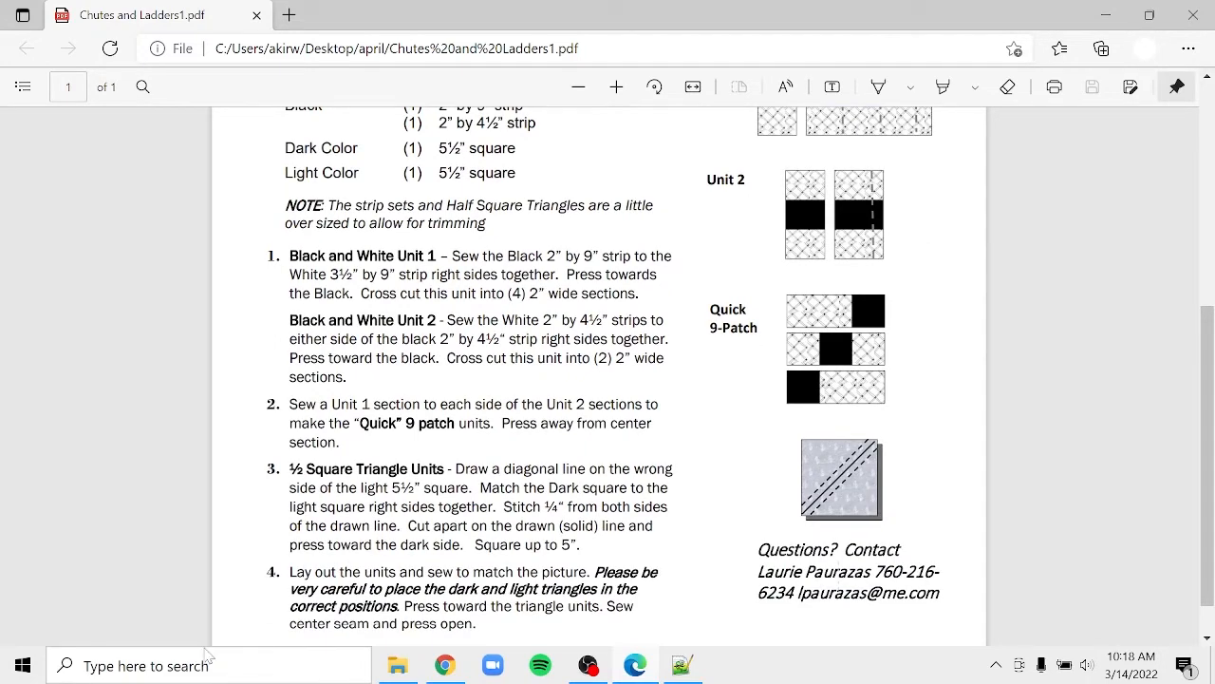
left_click(446, 666)
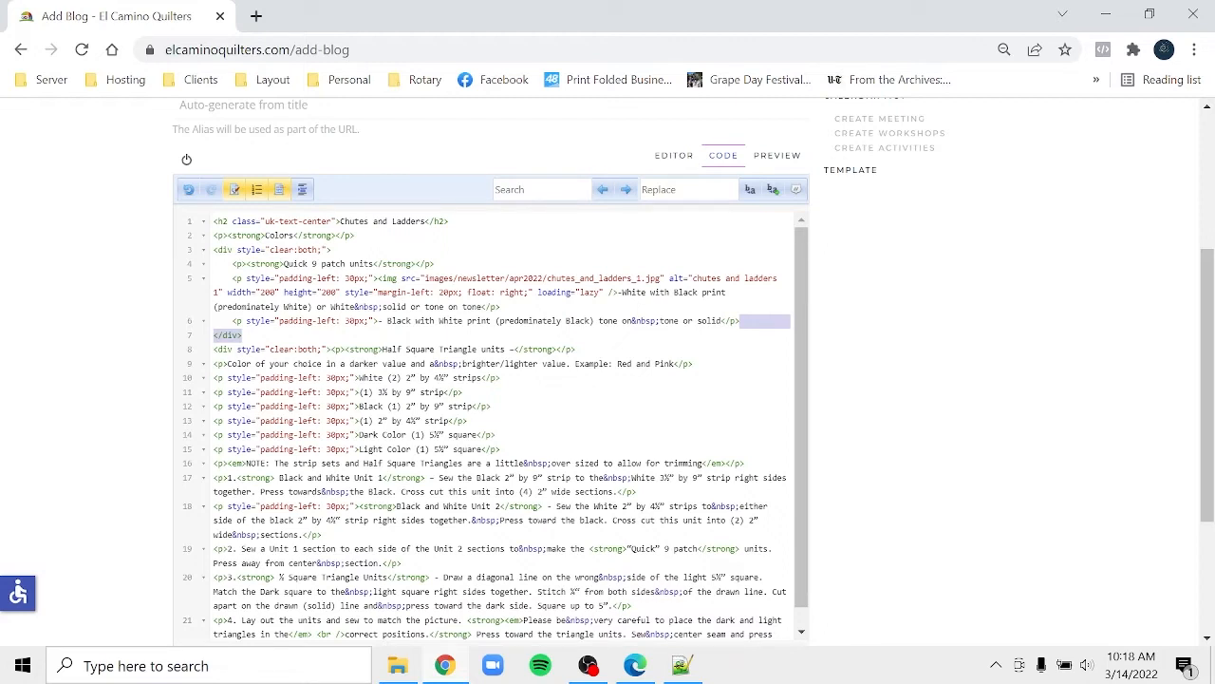
left_click(630, 668)
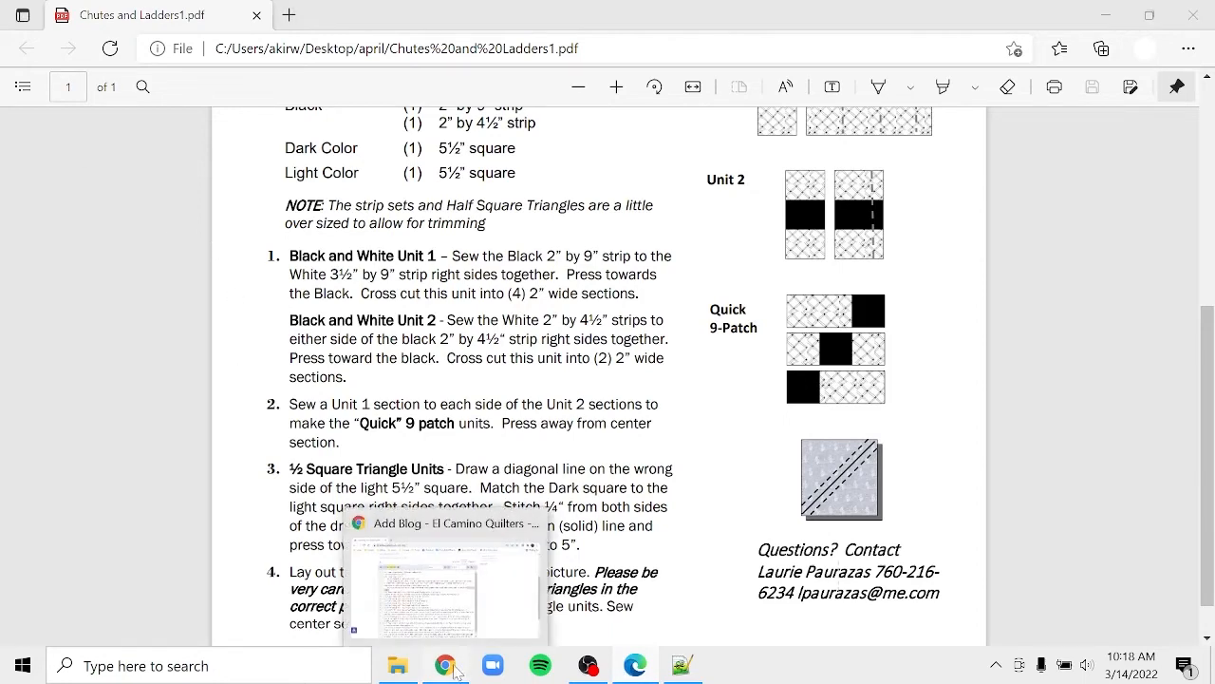
left_click(458, 666)
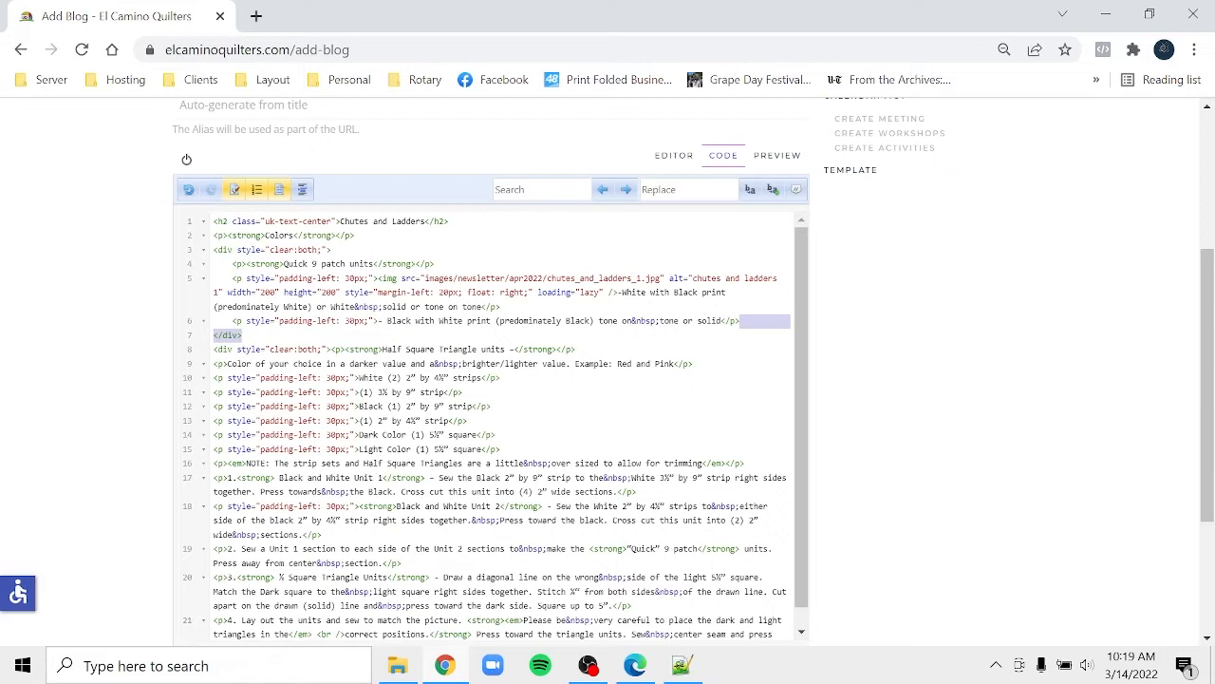
left_click(634, 666)
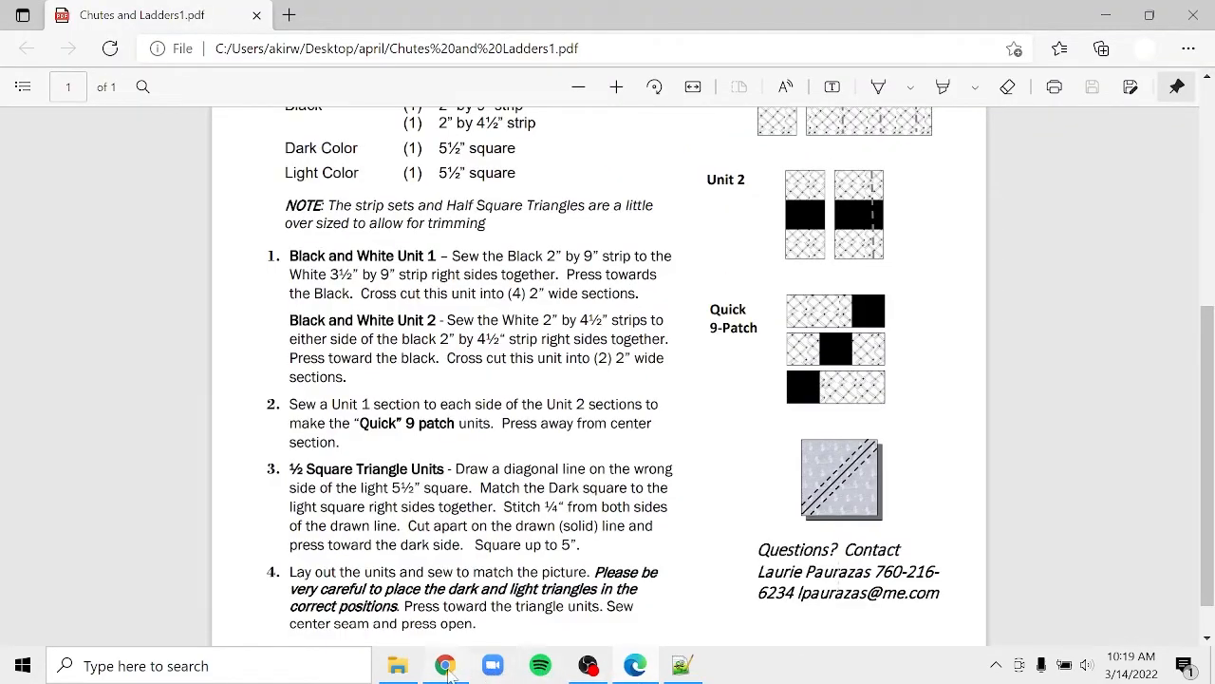
left_click(446, 670)
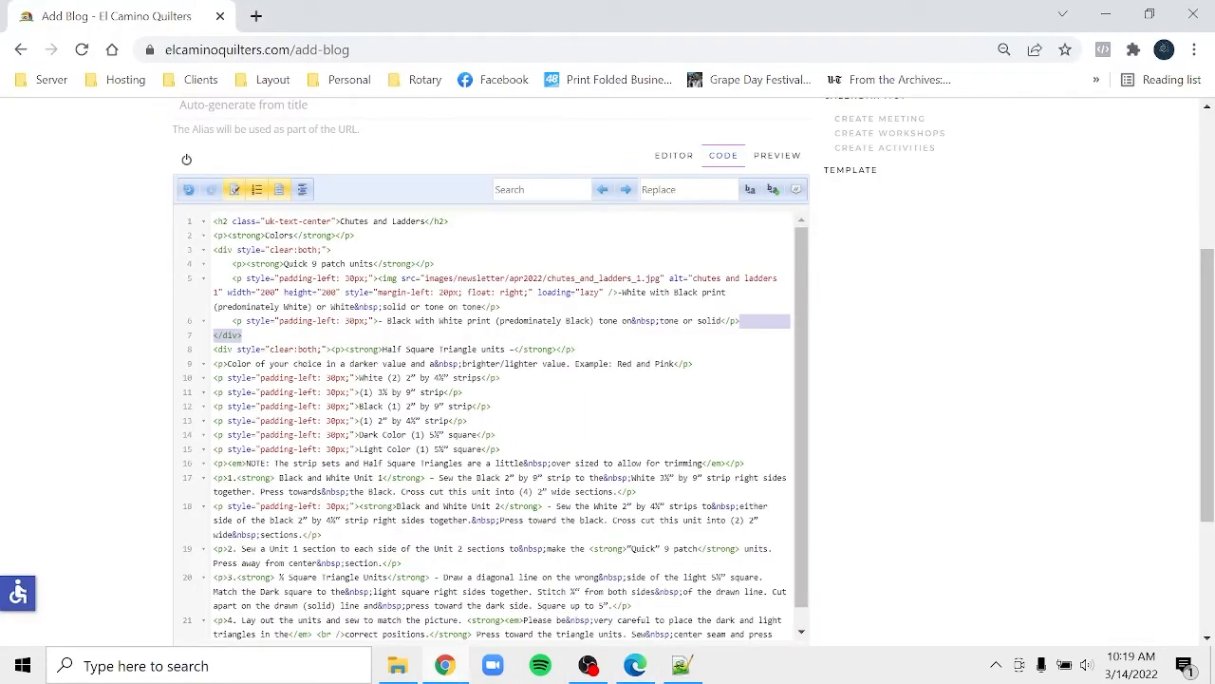
left_click(746, 463)
- Close the block after the NOTE paragraph and open a clear:both div before step 1
key("ctrl+v")
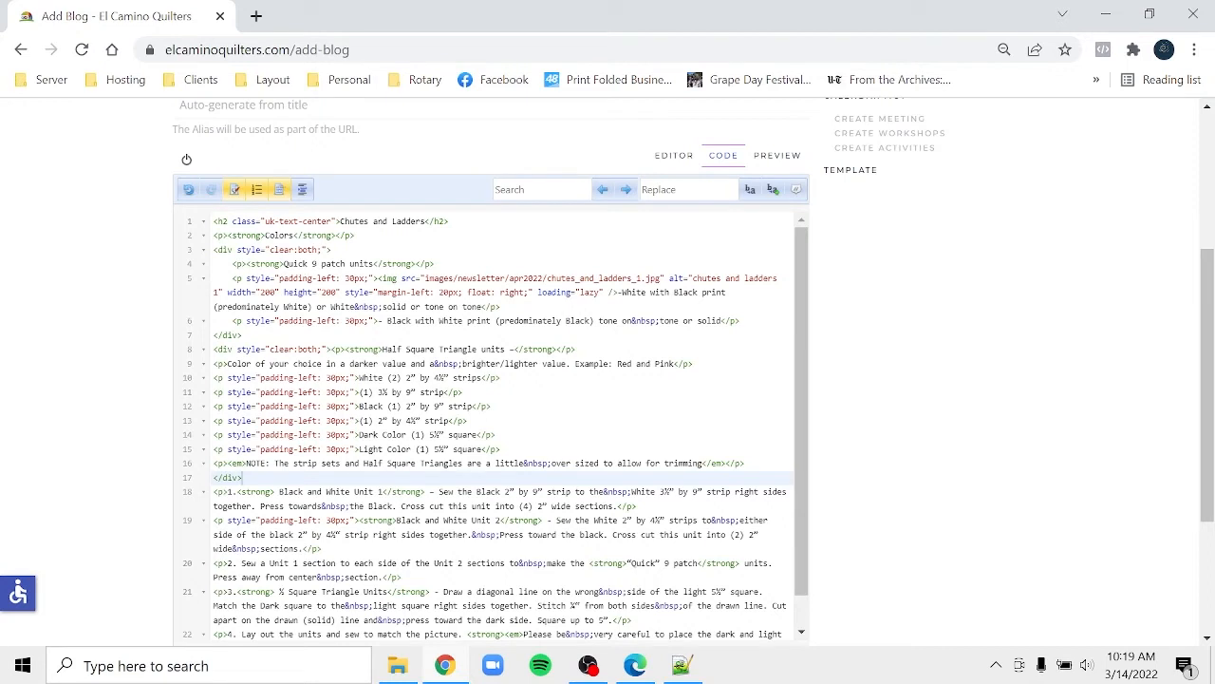
left_click_drag(331, 349, 323, 336)
key("ctrl+c")
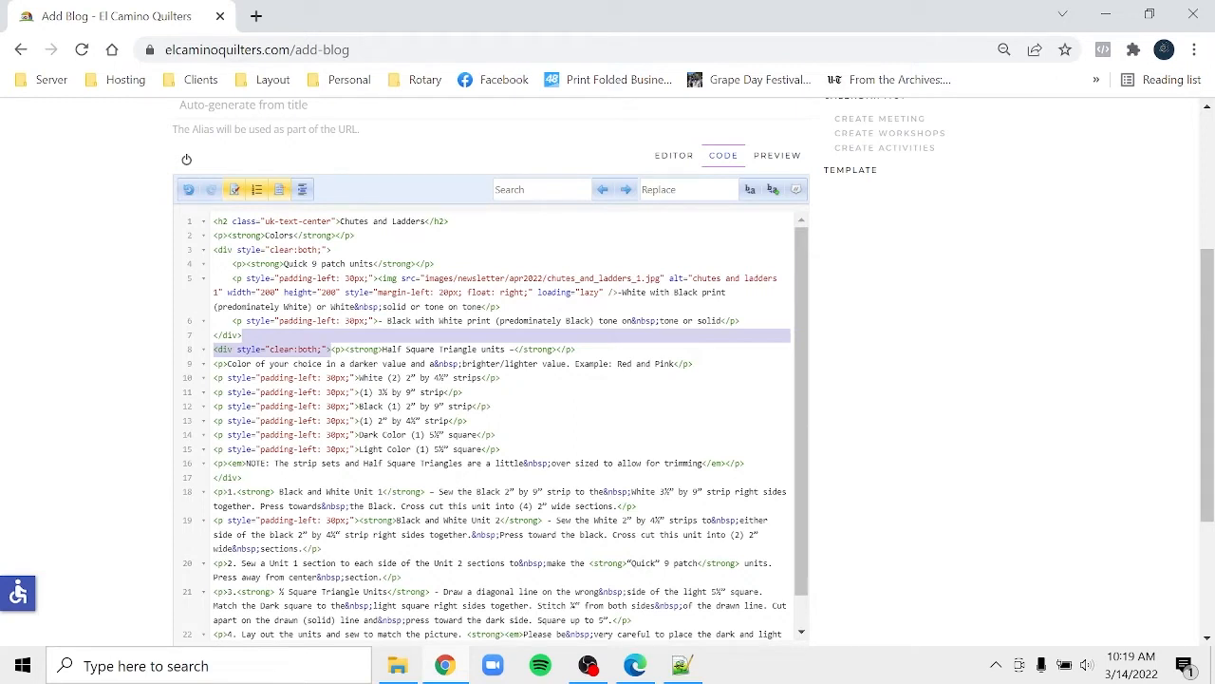
left_click(213, 492)
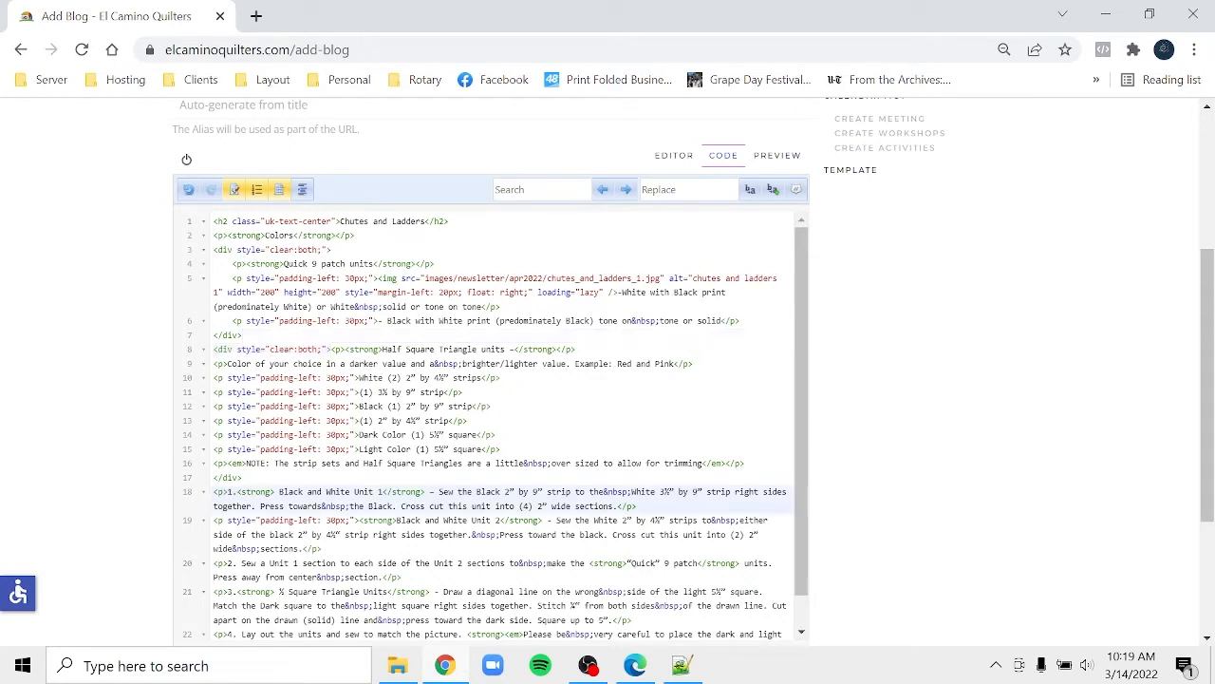
left_click(243, 478)
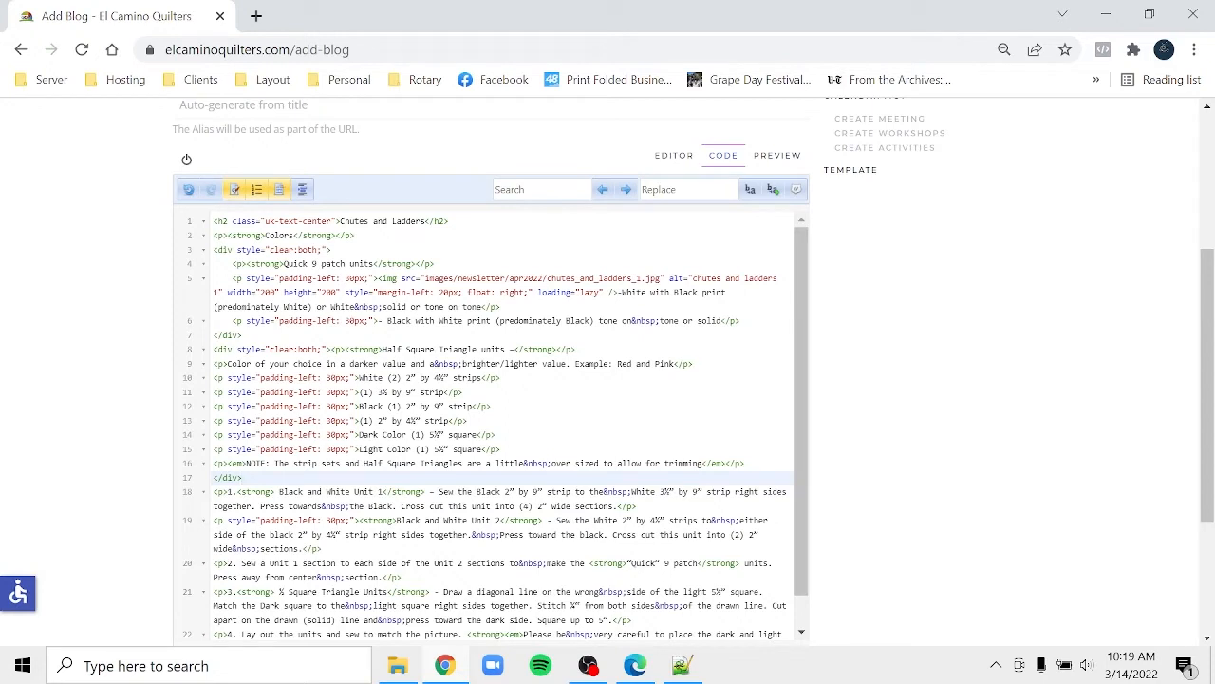
left_click_drag(243, 479, 213, 492)
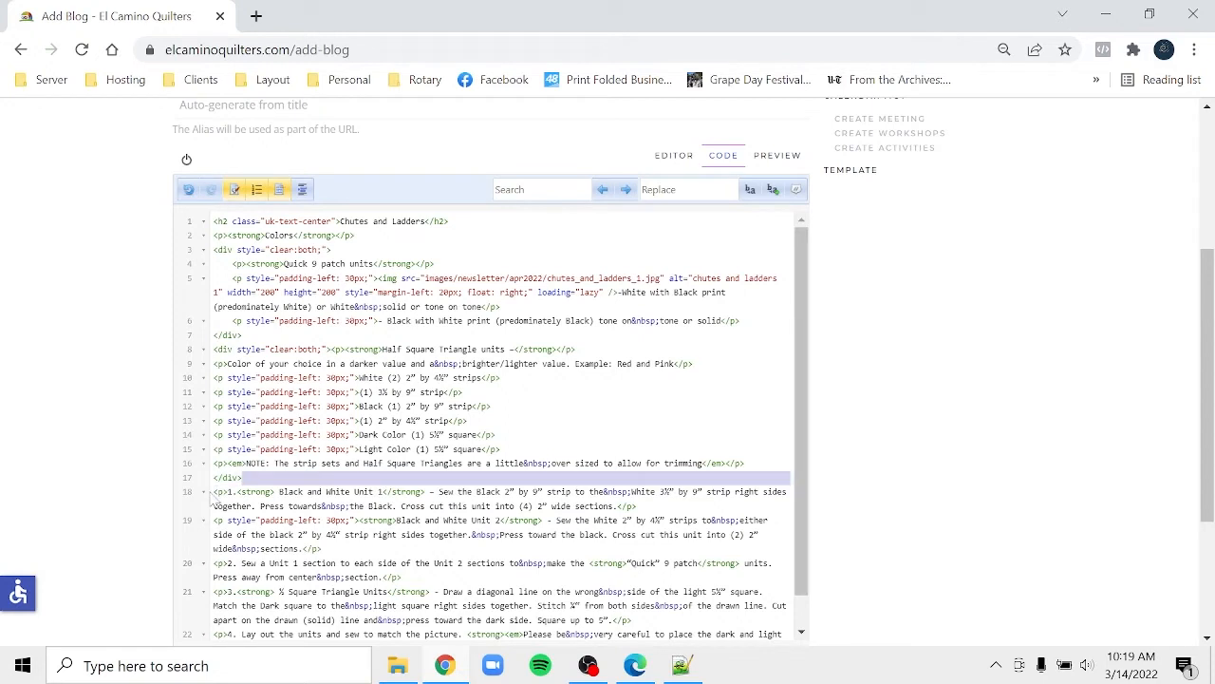
key("ctrl+v")
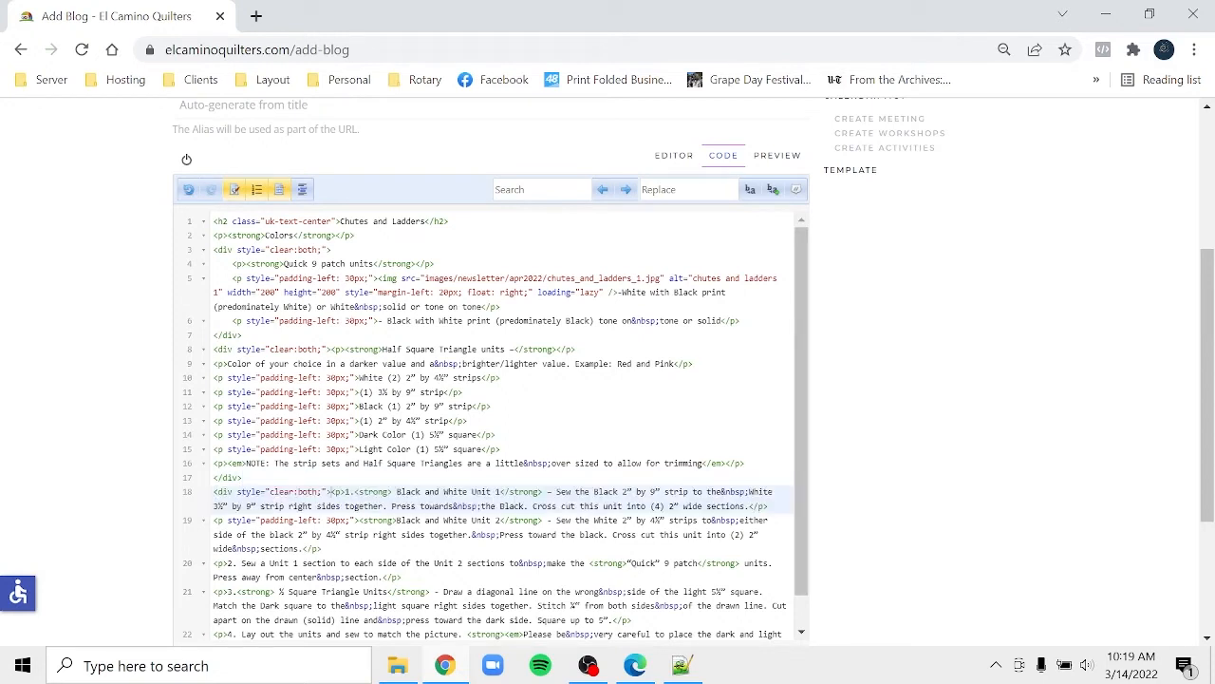
- Open clear:both div blocks before steps 2, 3 and 4
left_click_drag(322, 549, 213, 564)
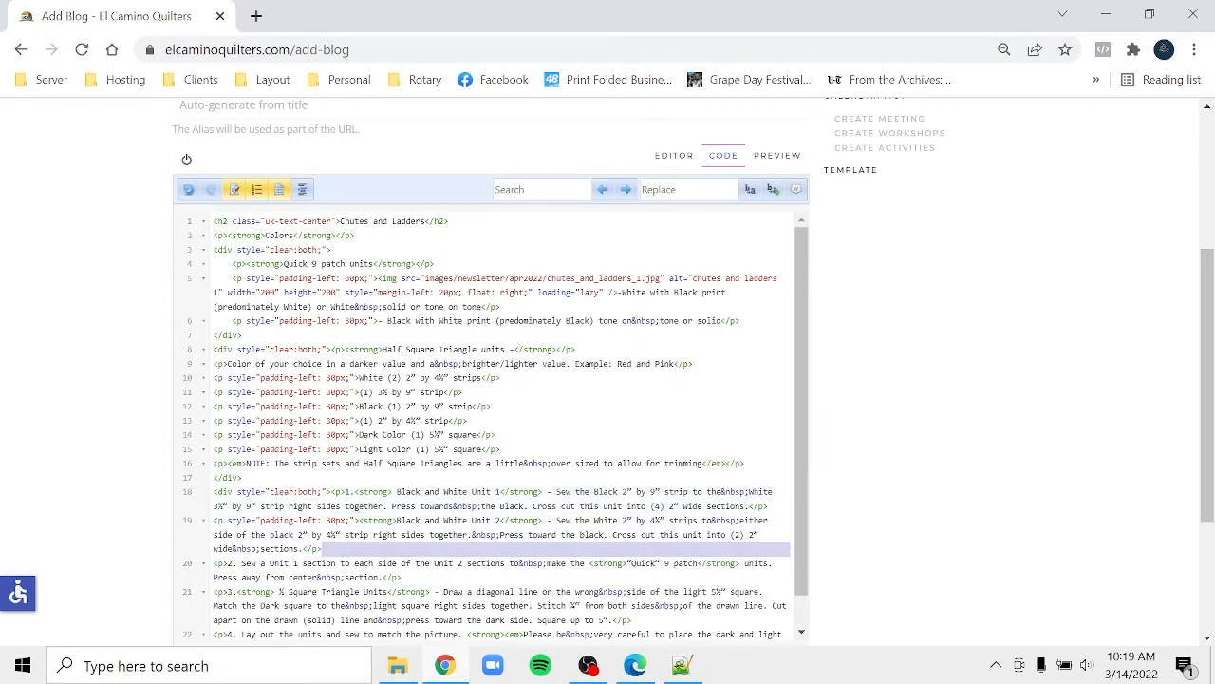
key("ctrl+v")
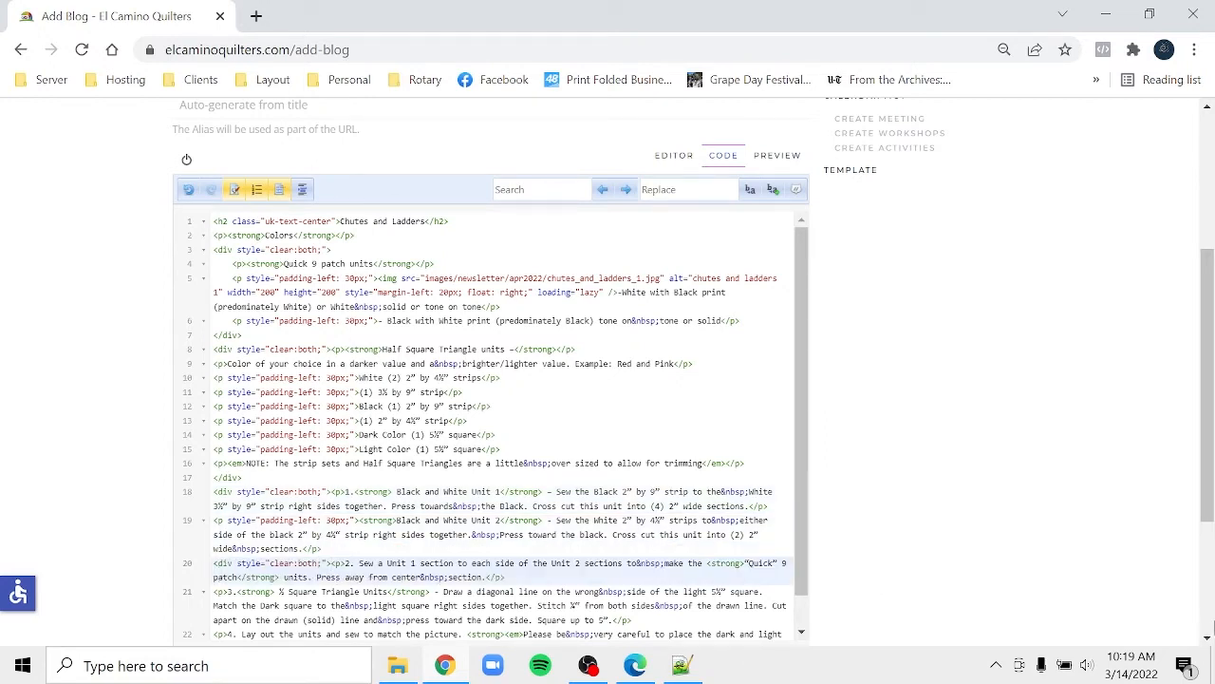
left_click(1207, 639)
scroll(1207, 639, "down", 3)
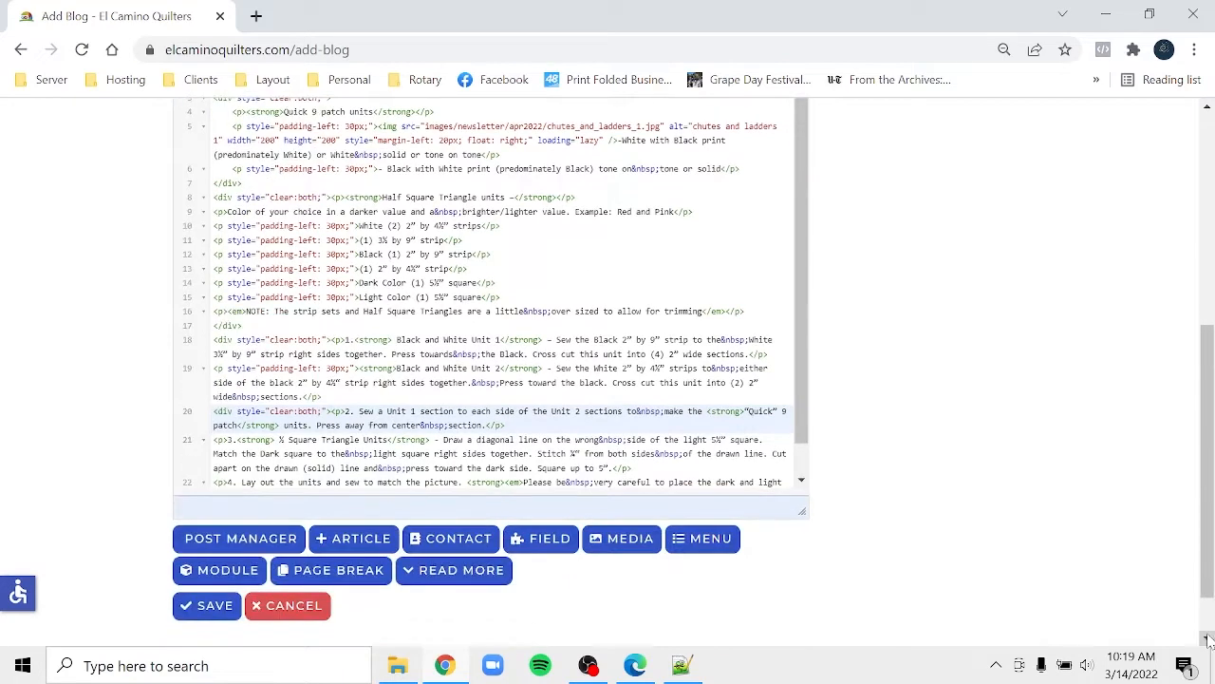
left_click(801, 480)
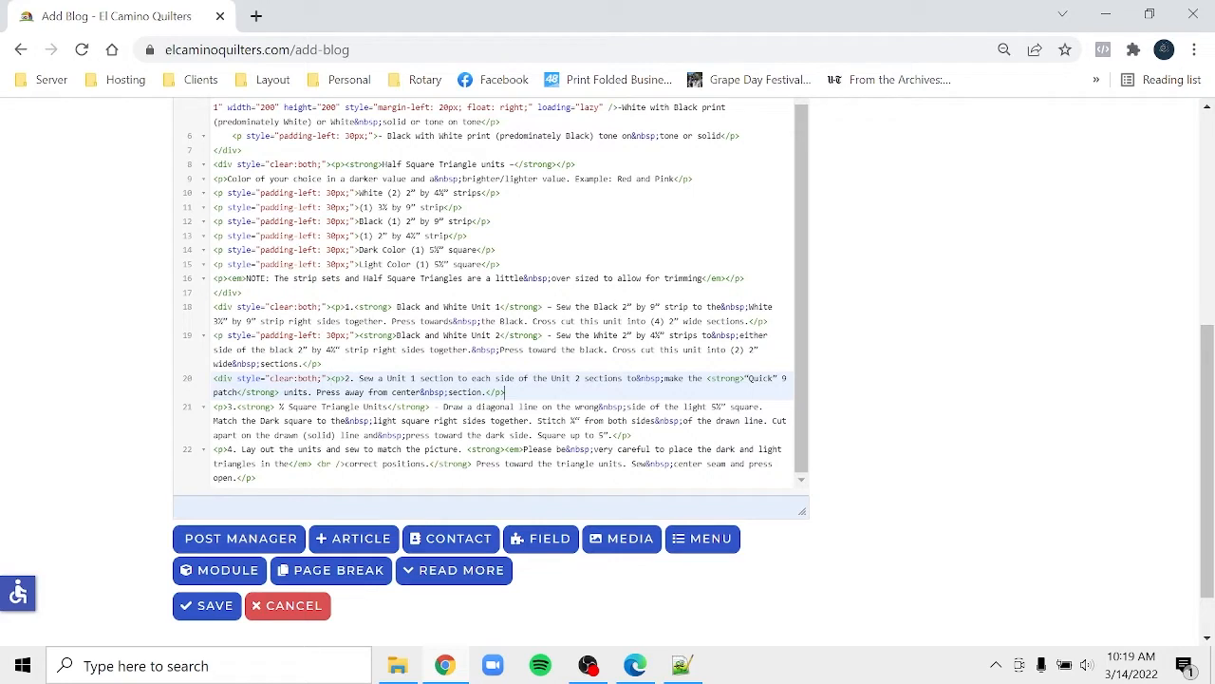
left_click_drag(505, 392, 203, 412)
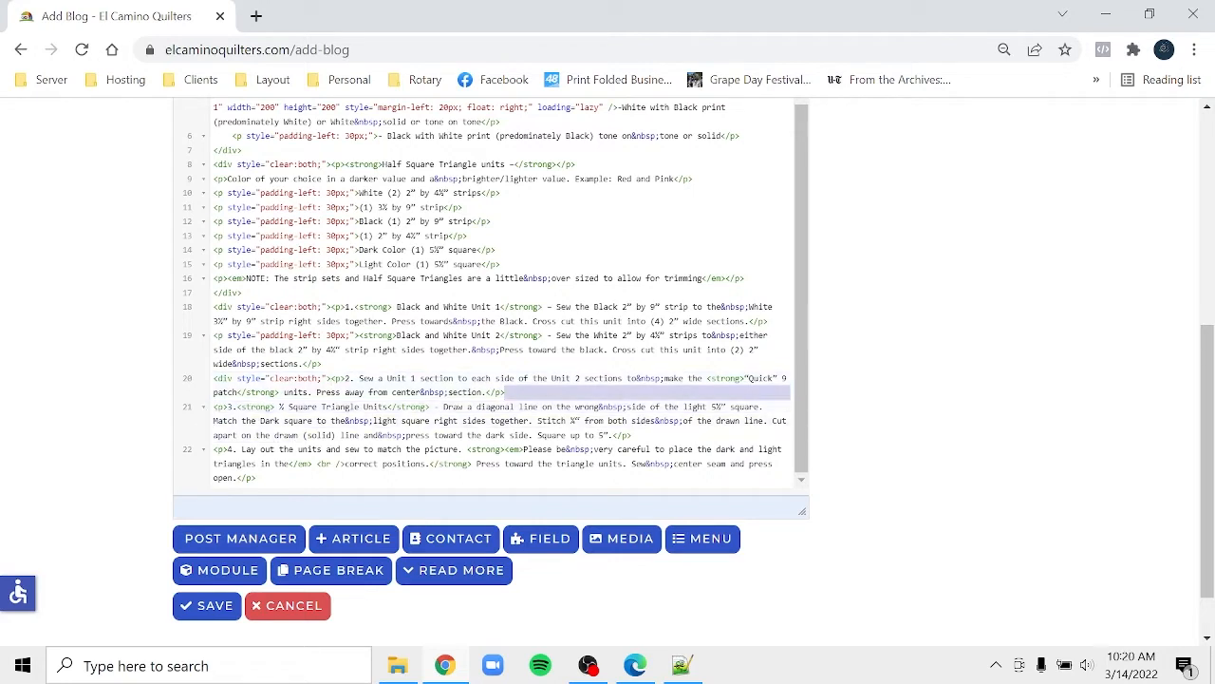
key("ctrl+v")
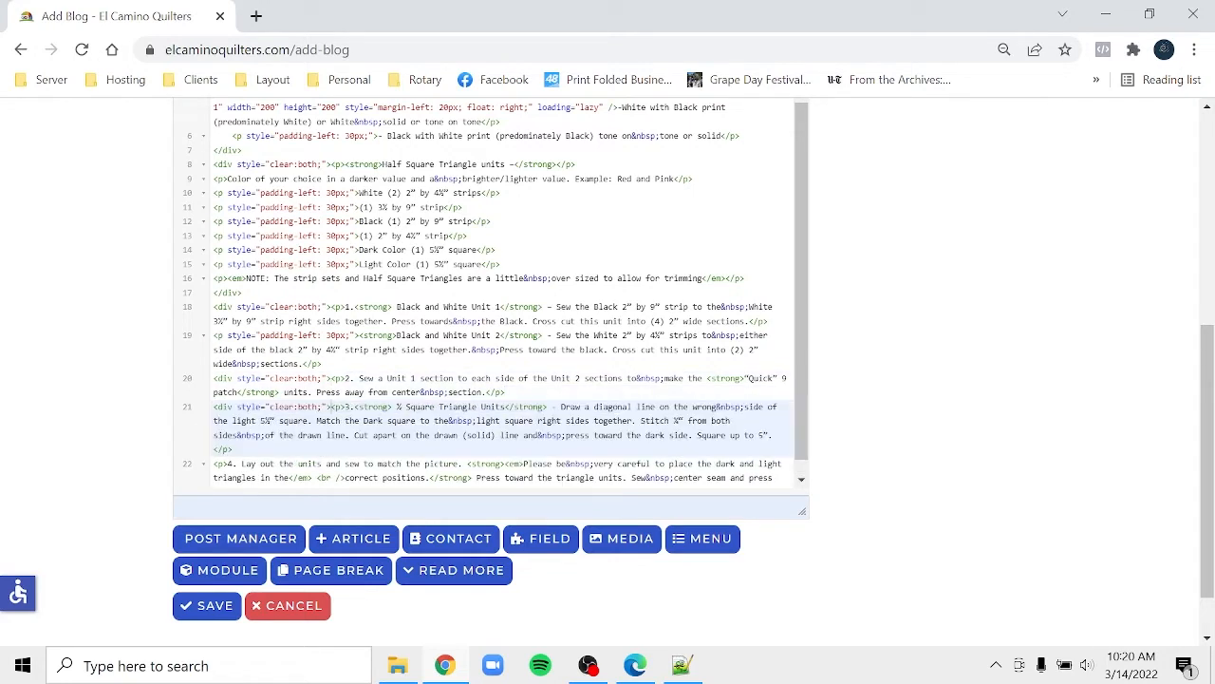
left_click_drag(234, 449, 213, 467)
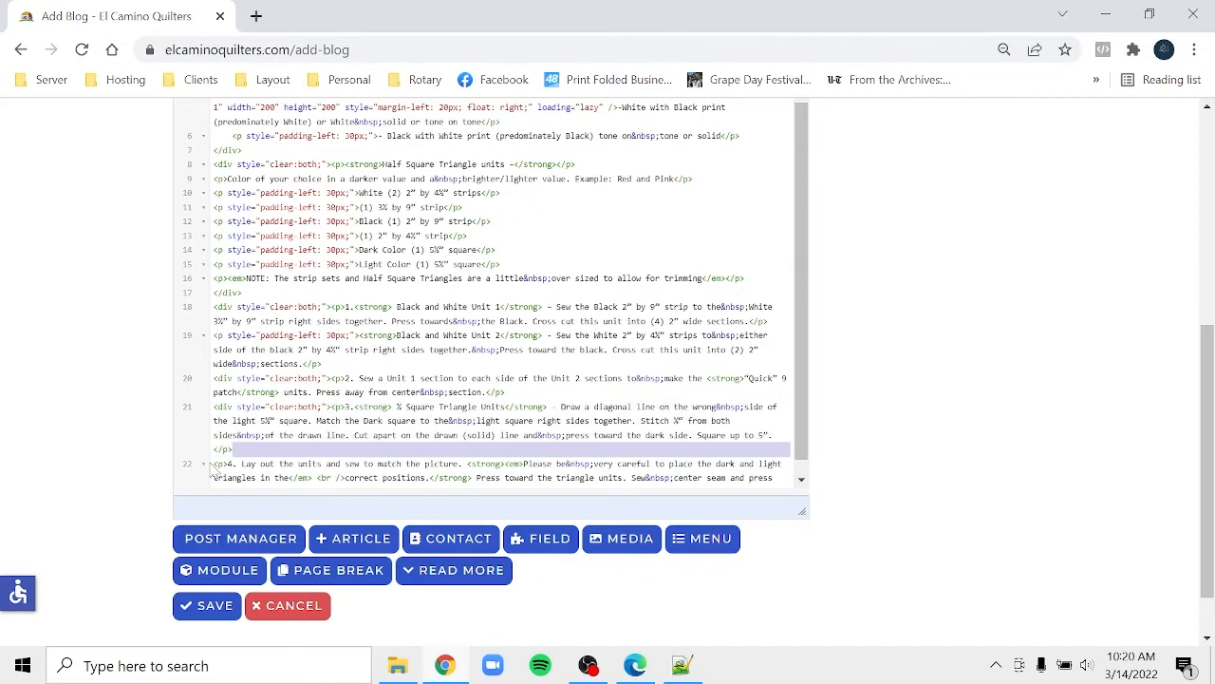
key("ctrl+v")
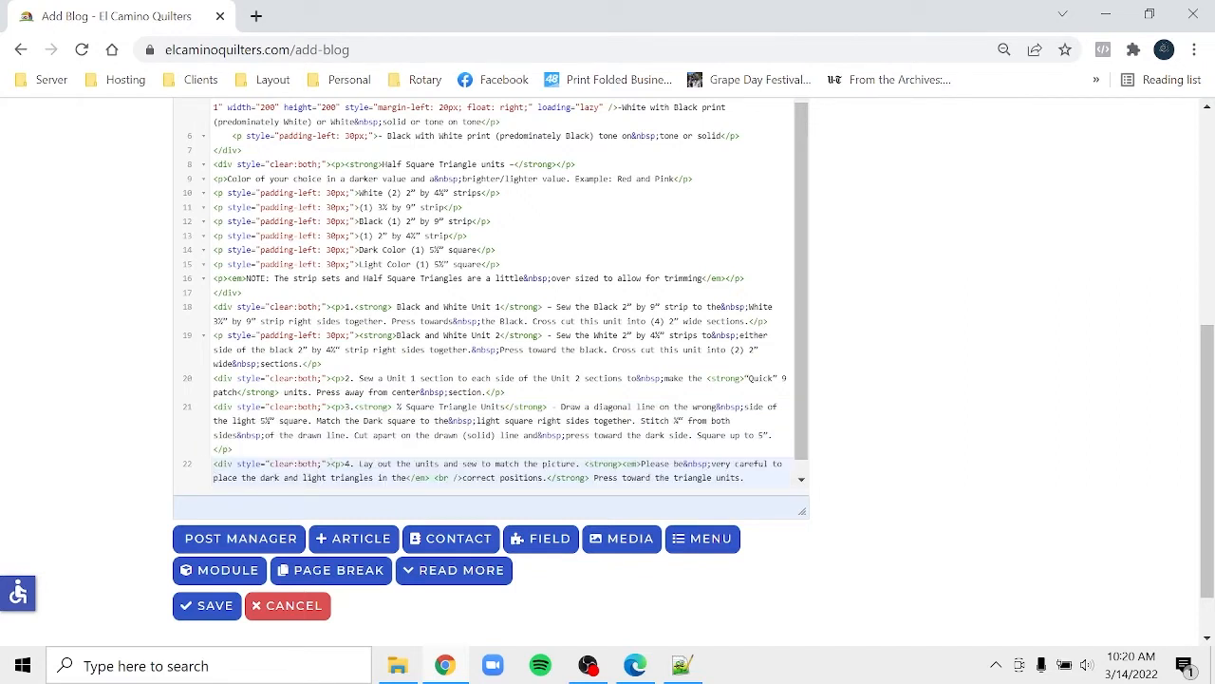
- Add closing </div> tags after the Unit 2 paragraph and the step 2 paragraph
left_click(243, 292)
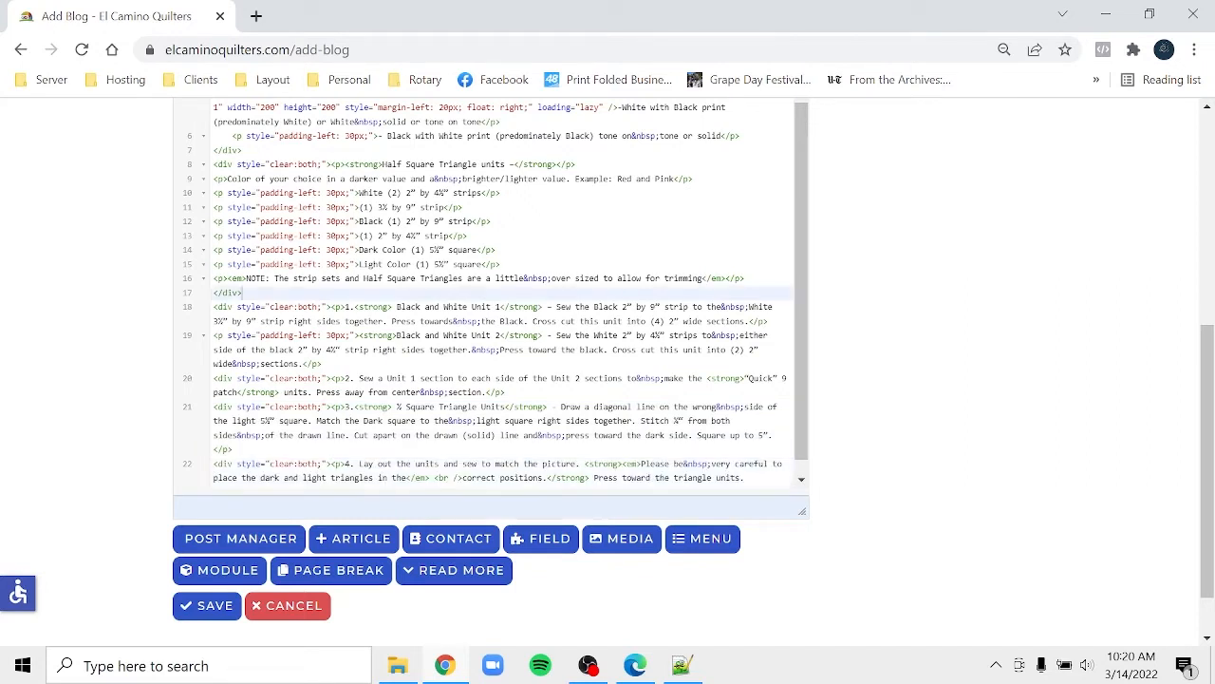
left_click_drag(243, 293, 746, 278)
key("ctrl+c")
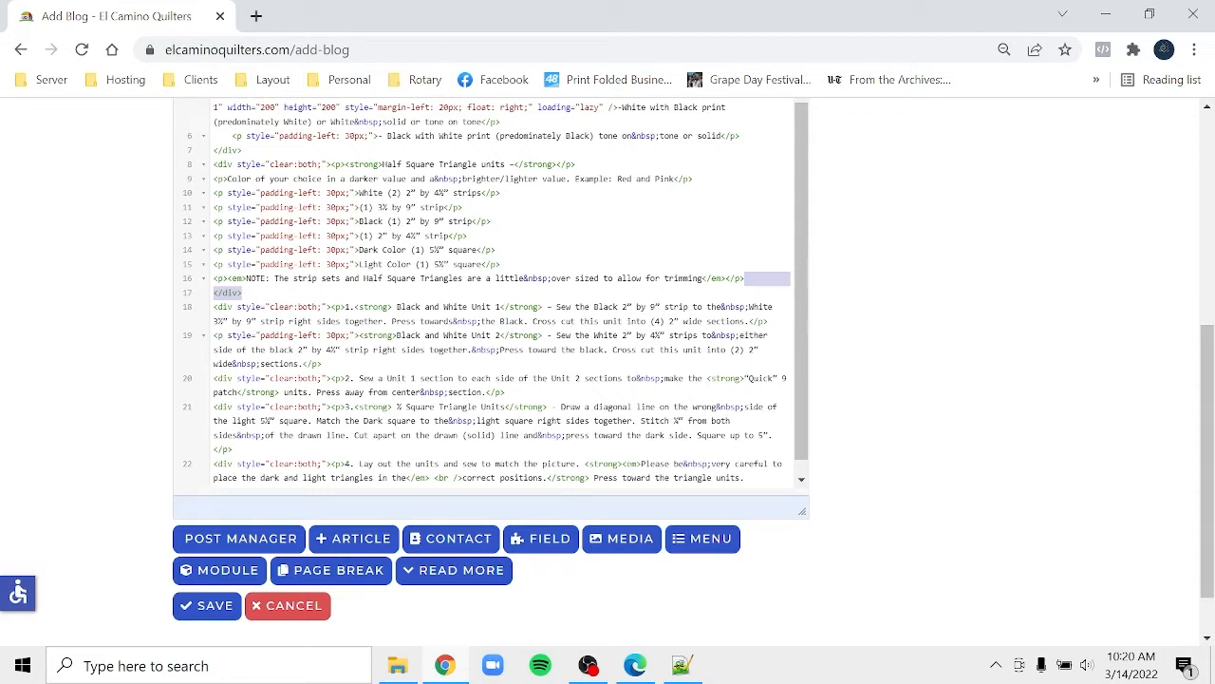
left_click(323, 365)
key("Return")
key("ctrl+v")
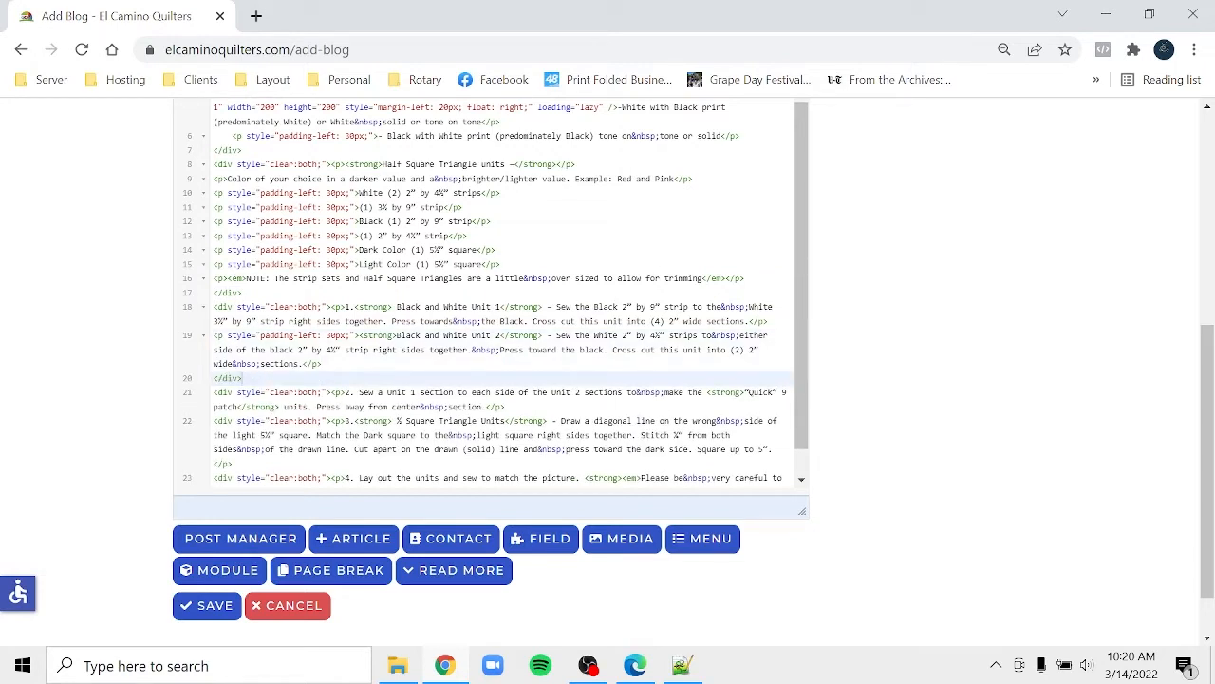
left_click(506, 407)
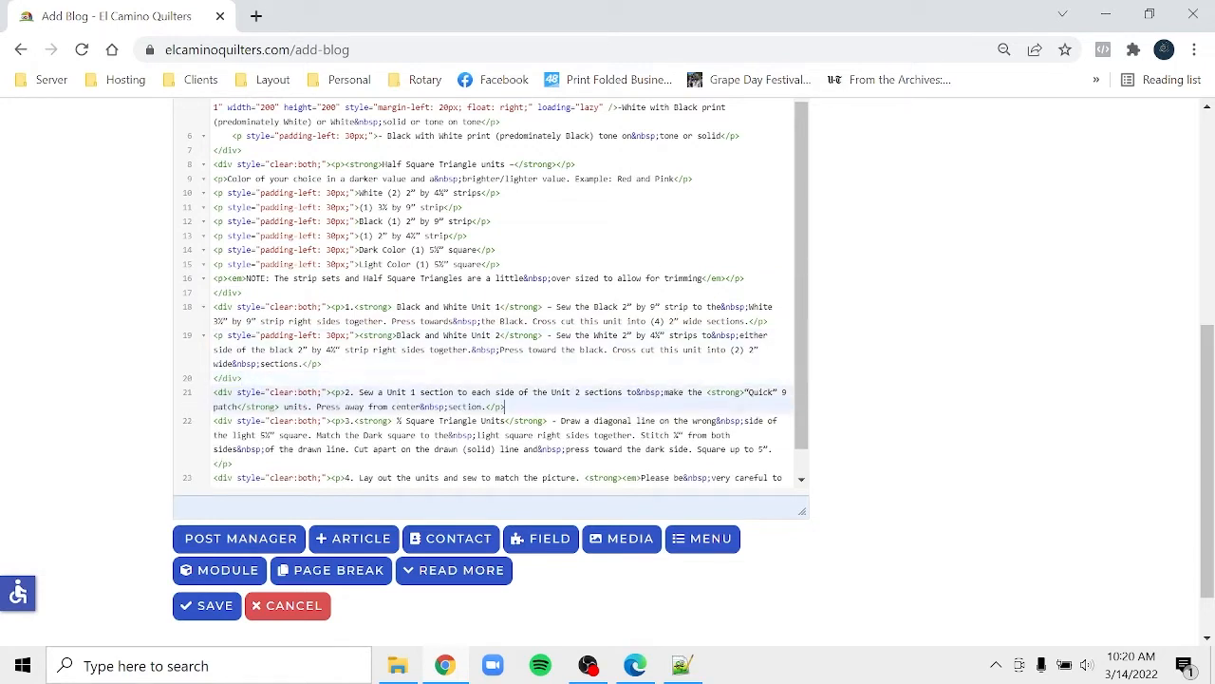
key("Return")
key("ctrl+v")
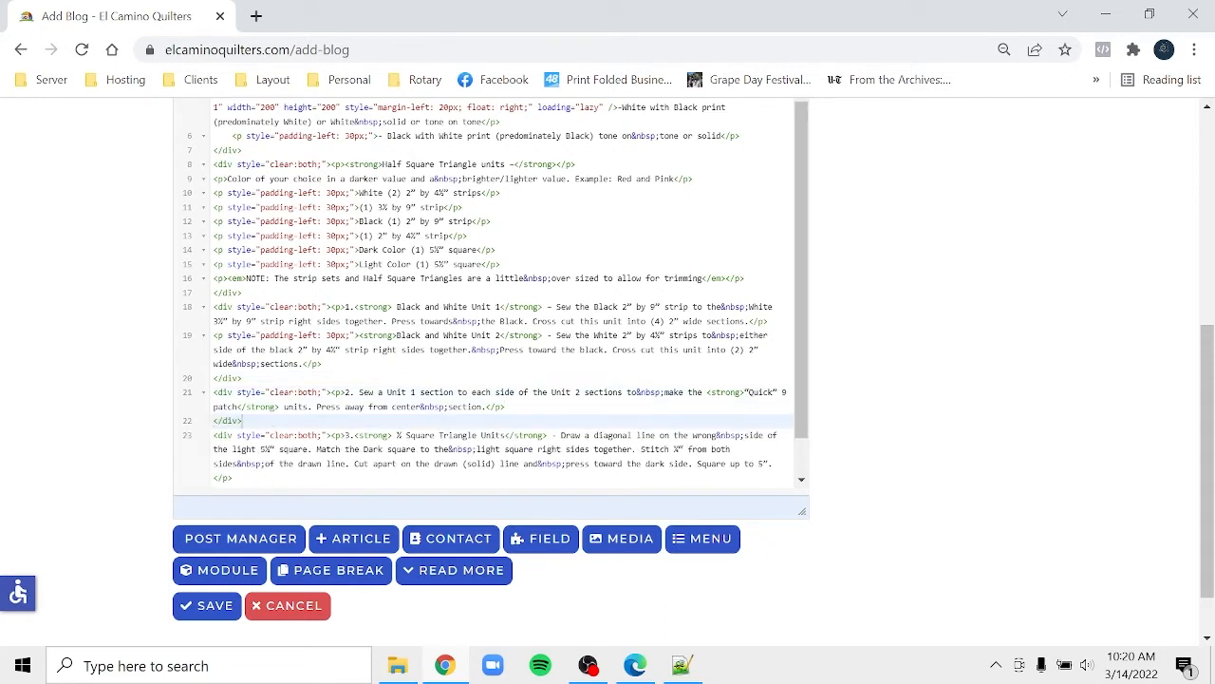
- Add closing </div> tags after the step 3 and step 4 paragraphs
left_click(234, 478)
key("Return")
key("ctrl+v")
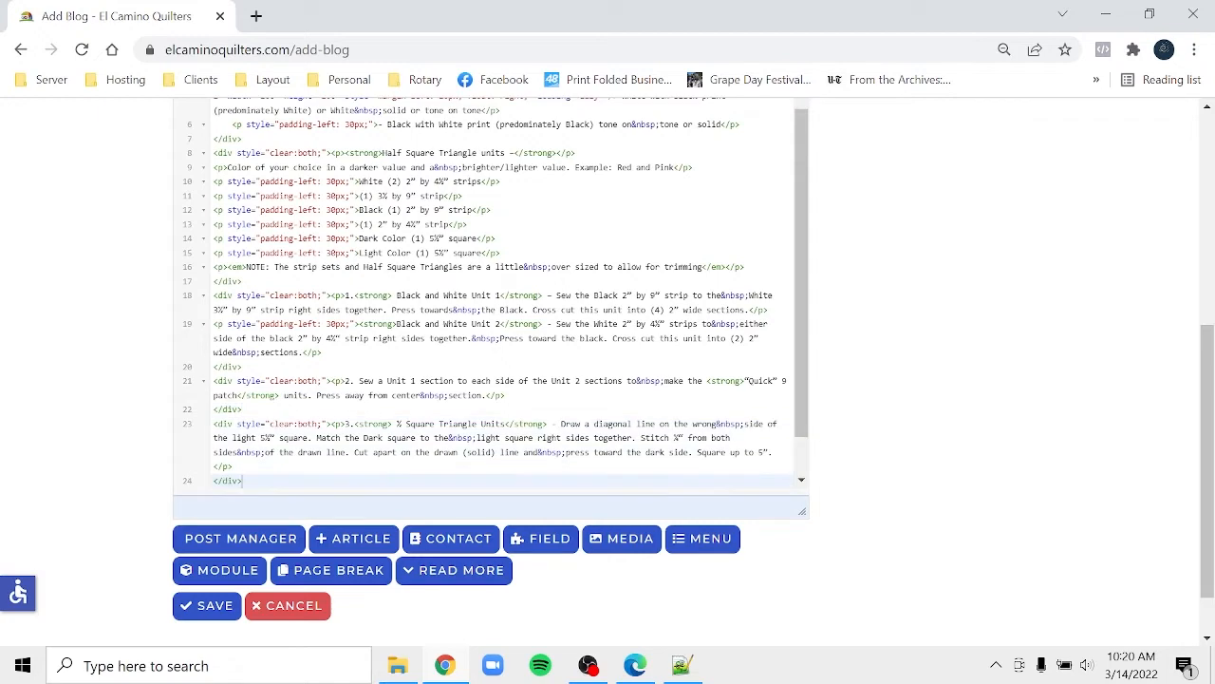
left_click(802, 482)
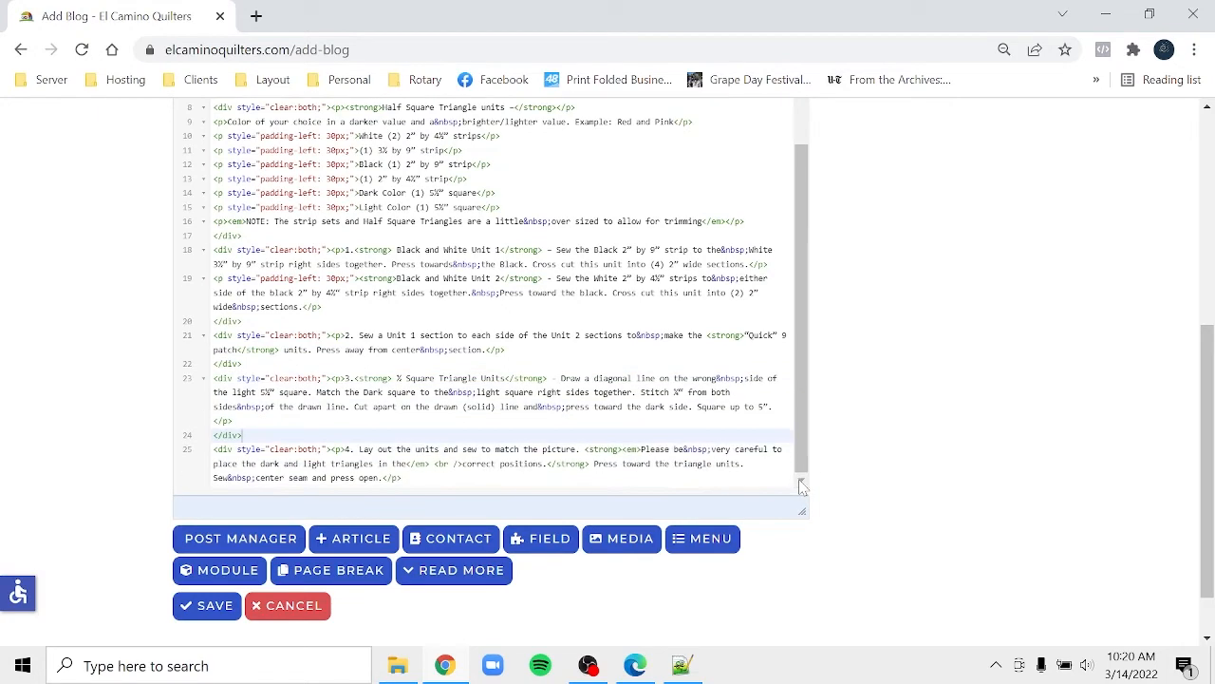
left_click(403, 477)
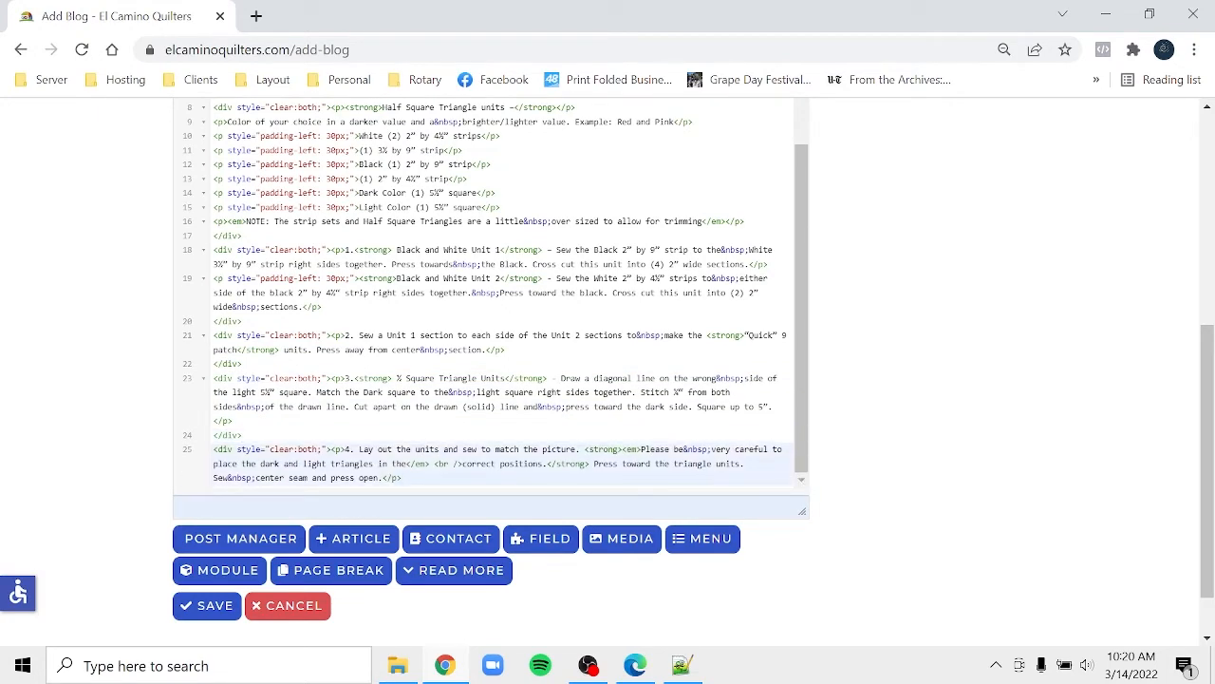
key("Return")
key("ctrl+v")
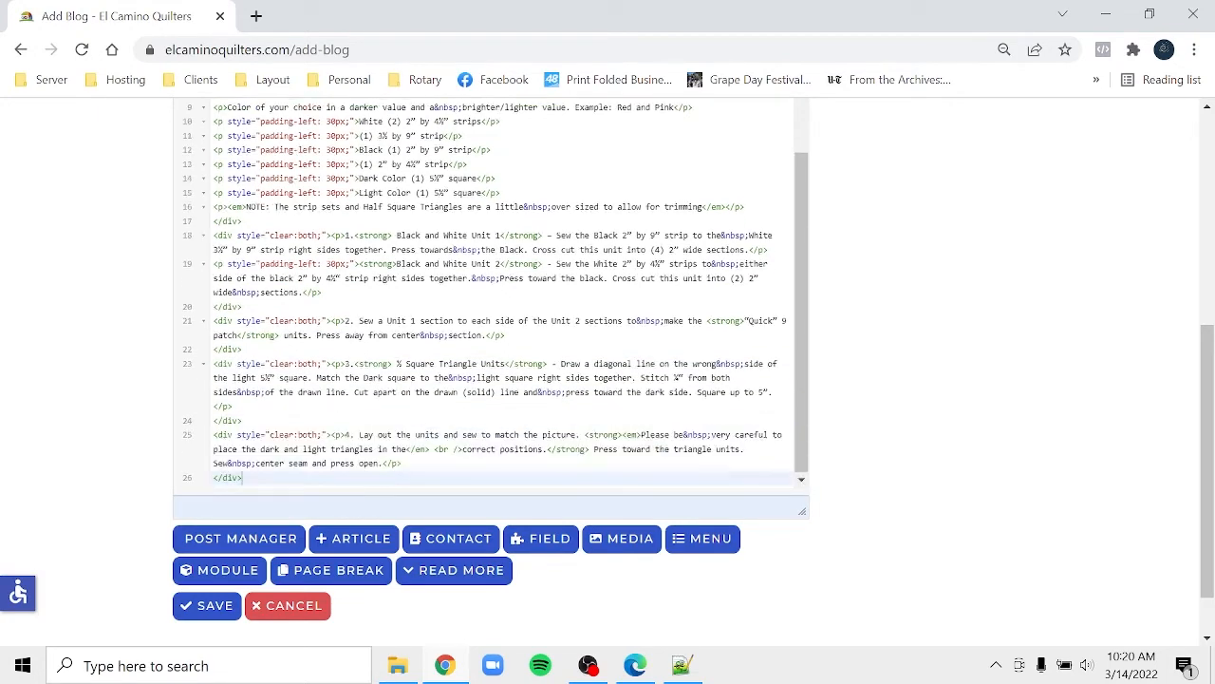
left_click(1208, 148)
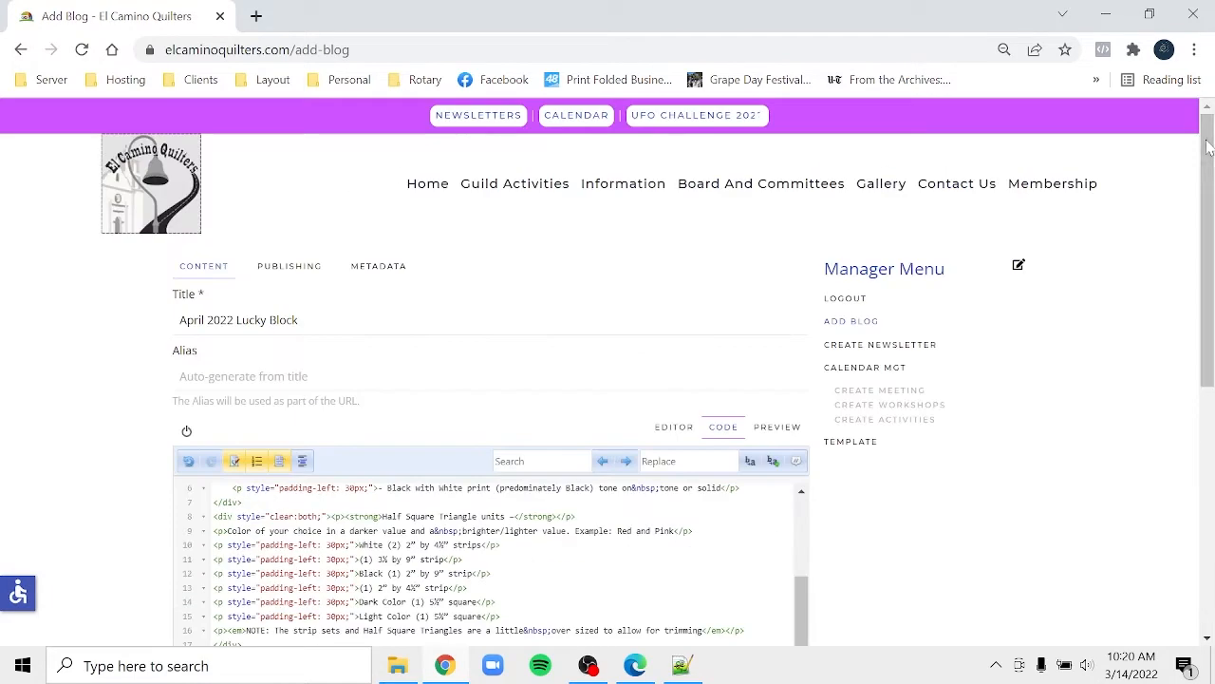
- Back in the visual editor, choose chutes_and_ladders_2.jpg for the Half Square Triangle units section
left_click(667, 429)
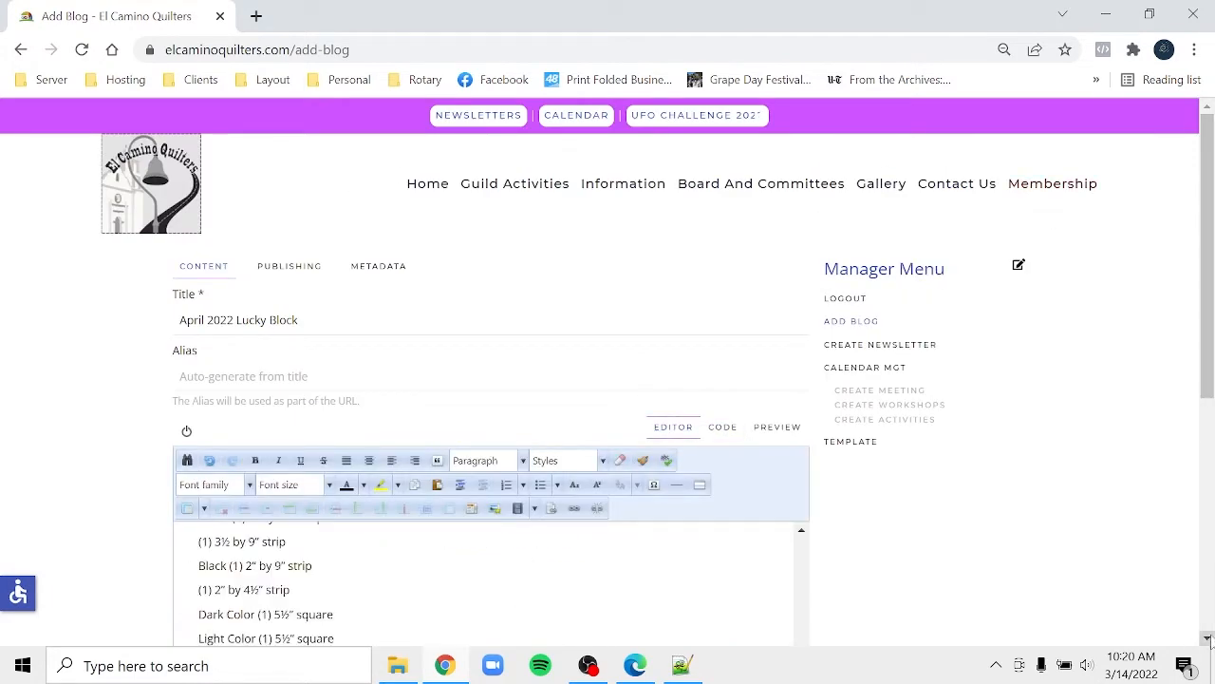
left_click(1208, 637)
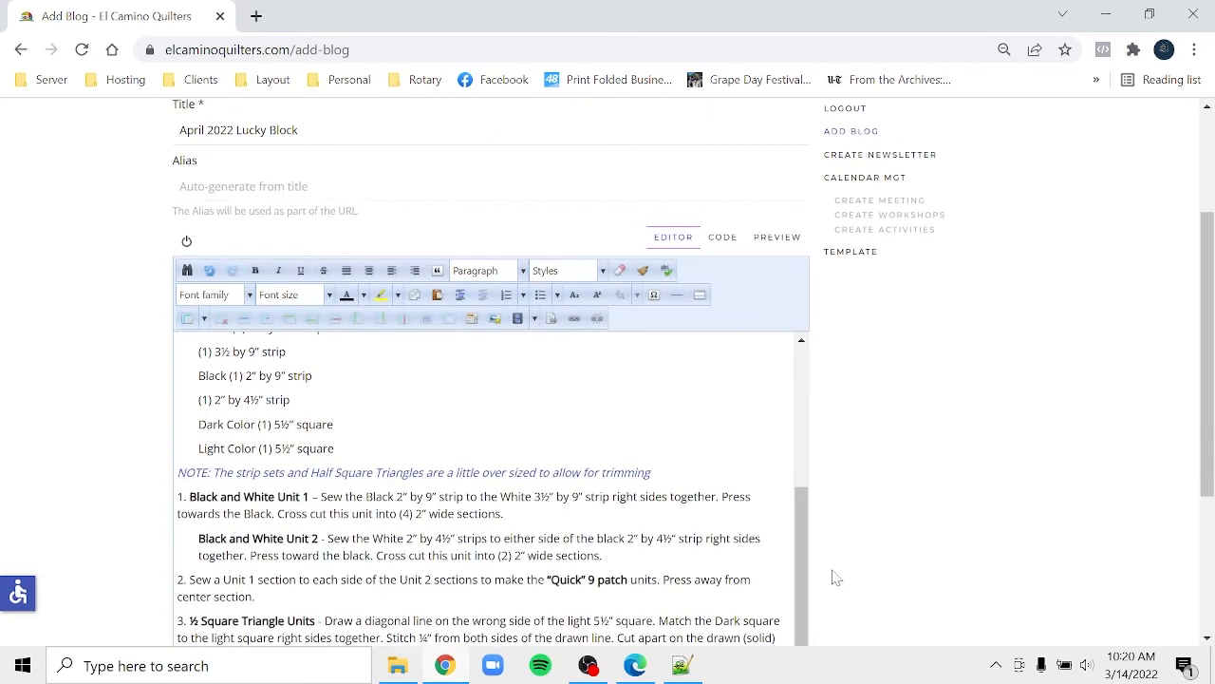
left_click_drag(808, 570, 798, 507)
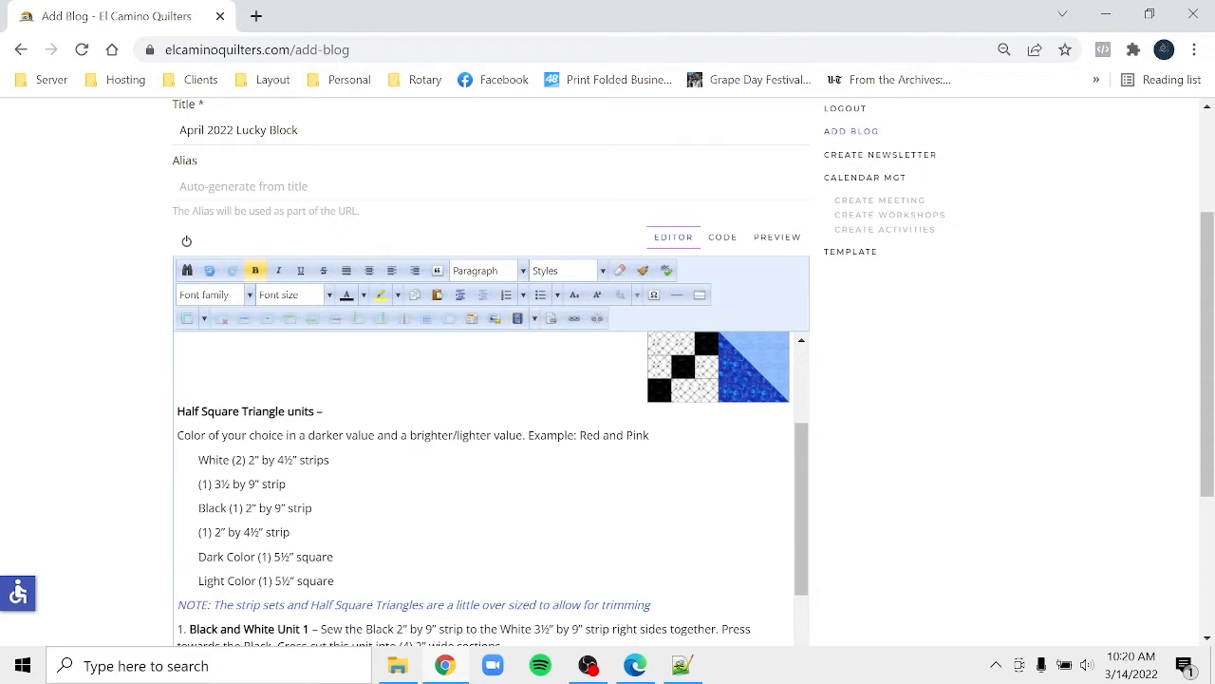
left_click(494, 322)
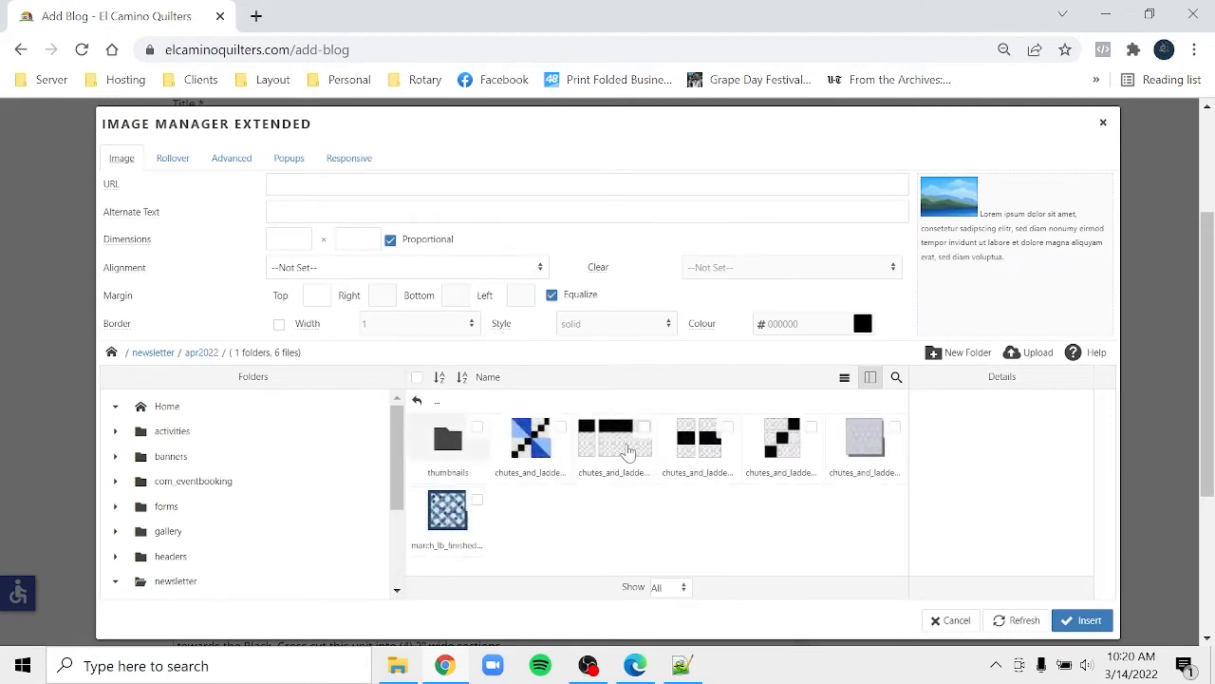
left_click(644, 430)
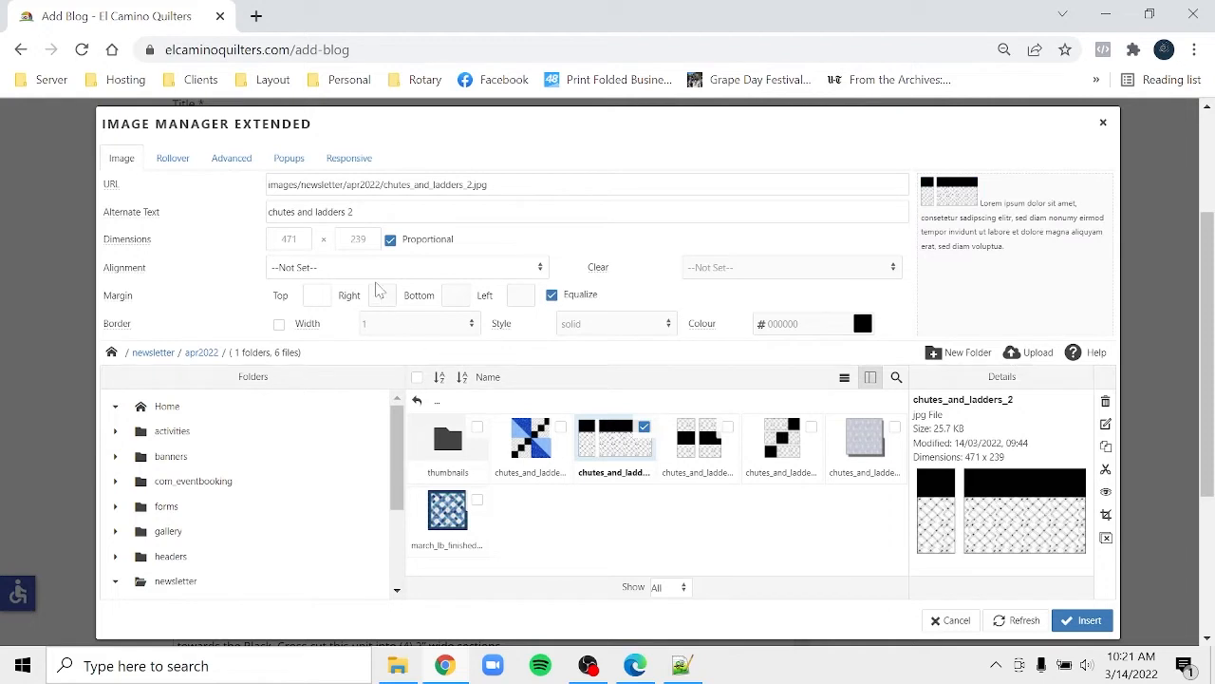
- Set the image width to 200, align it right with a 20 left margin, and insert it
double_click(289, 239)
type("200")
left_click(355, 268)
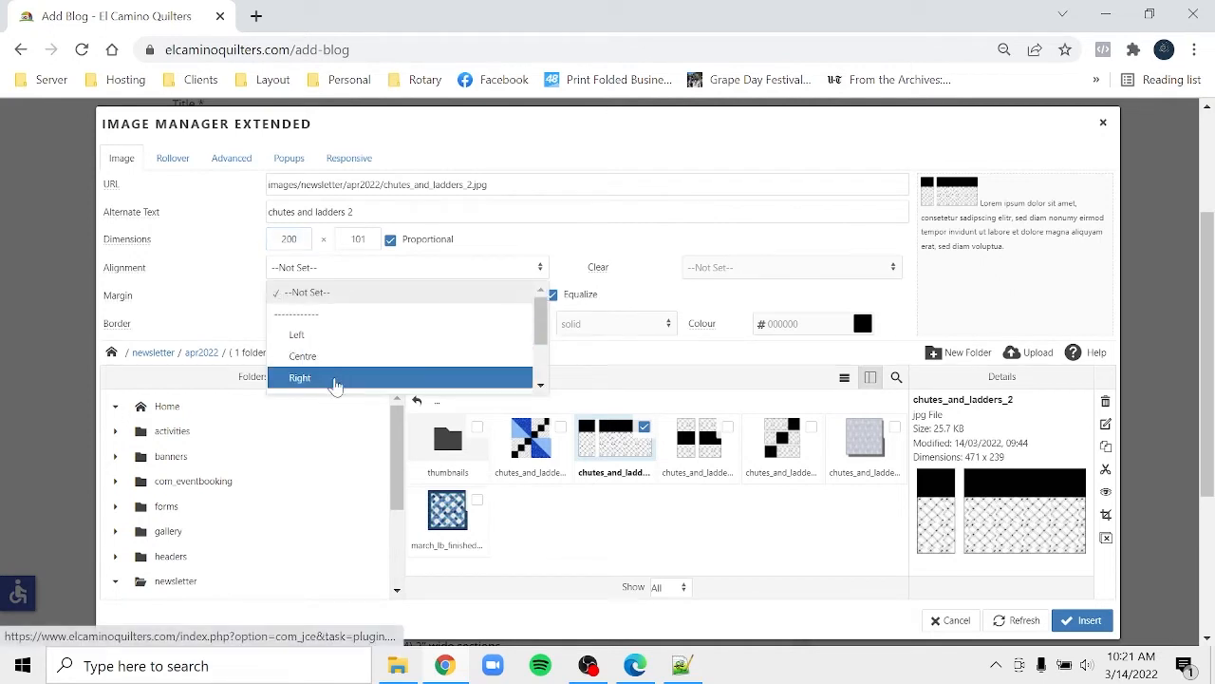
left_click(336, 378)
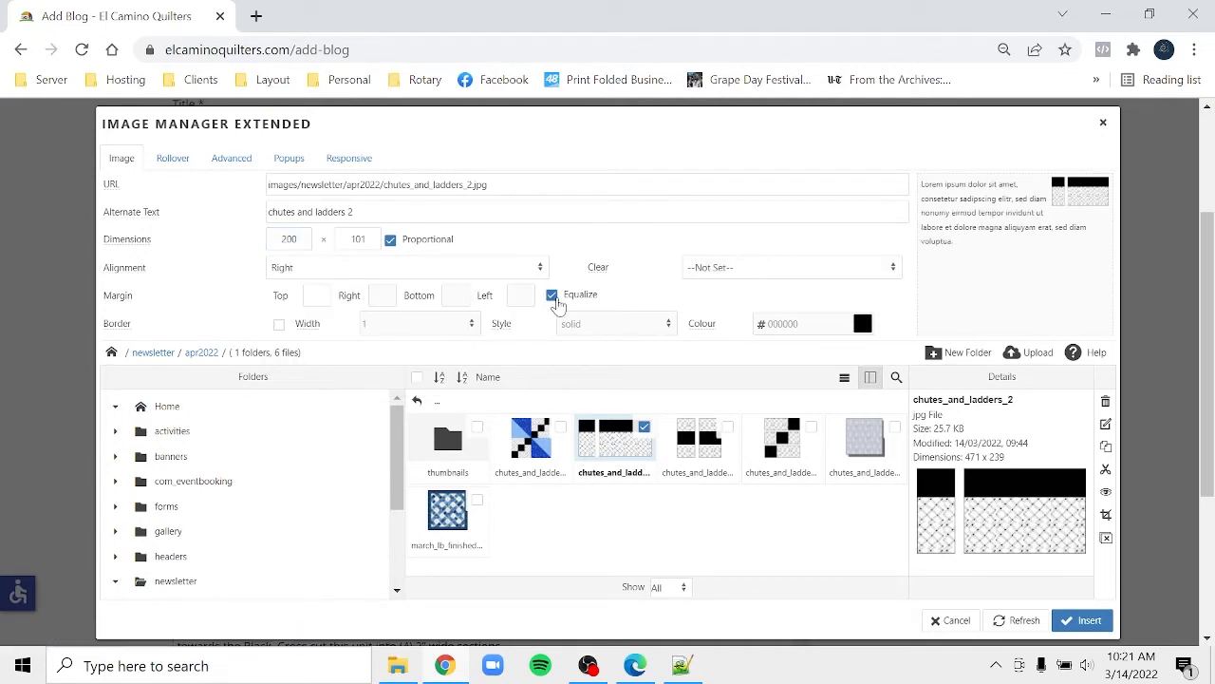
left_click(552, 296)
left_click(520, 295)
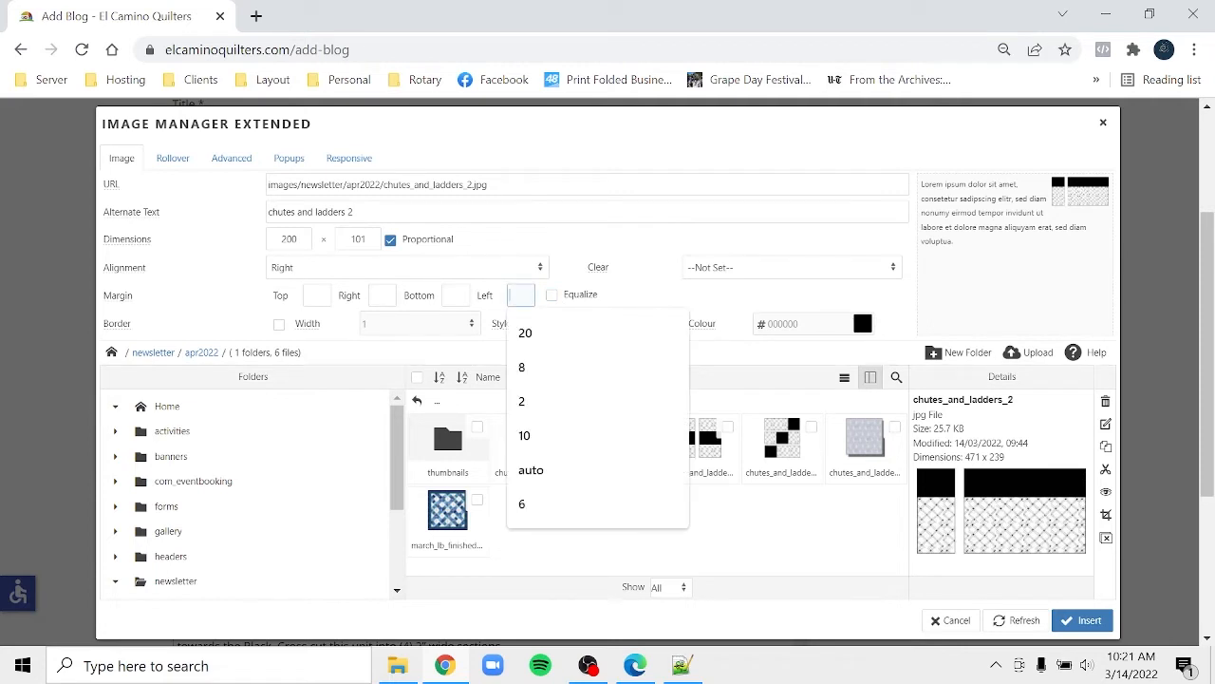
type("20")
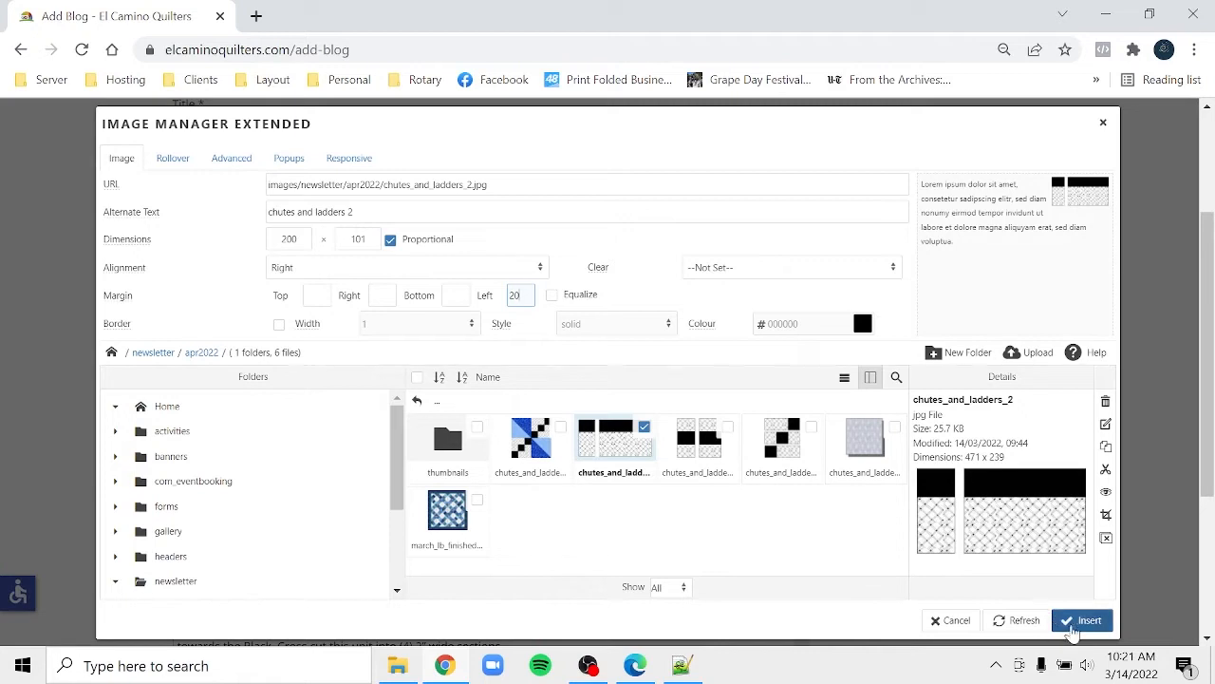
left_click(1082, 621)
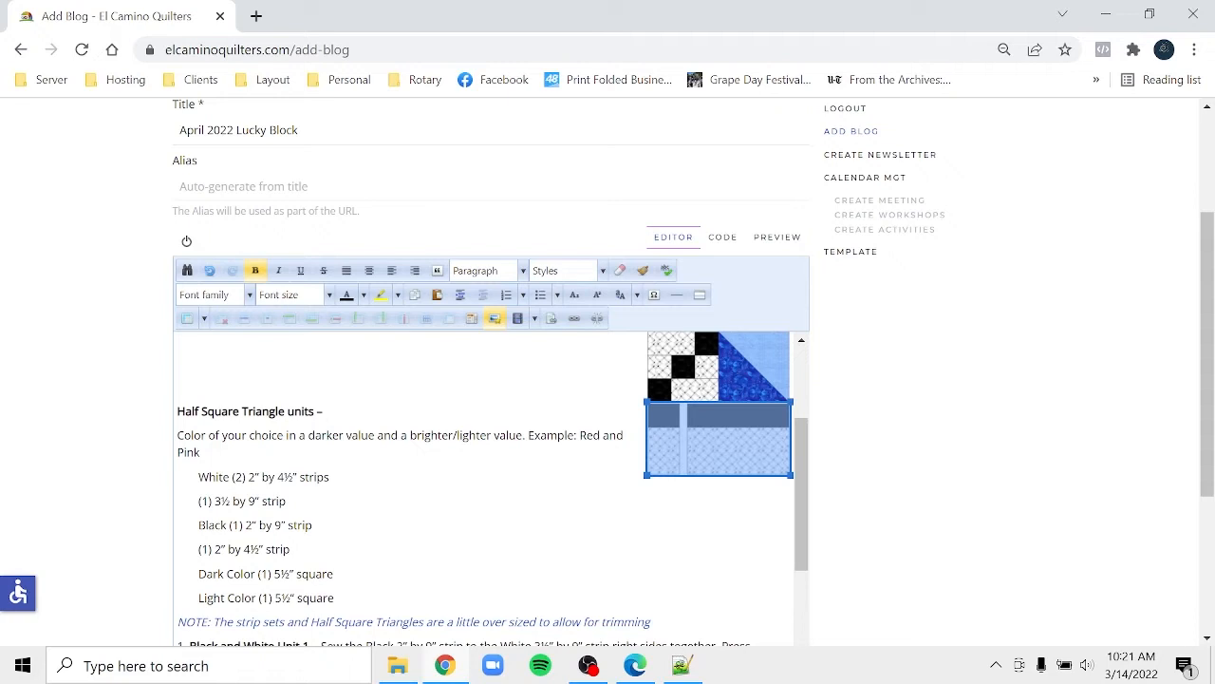
- Start another image insertion and choose chutes_and_ladders_3.jpg
left_click(199, 501)
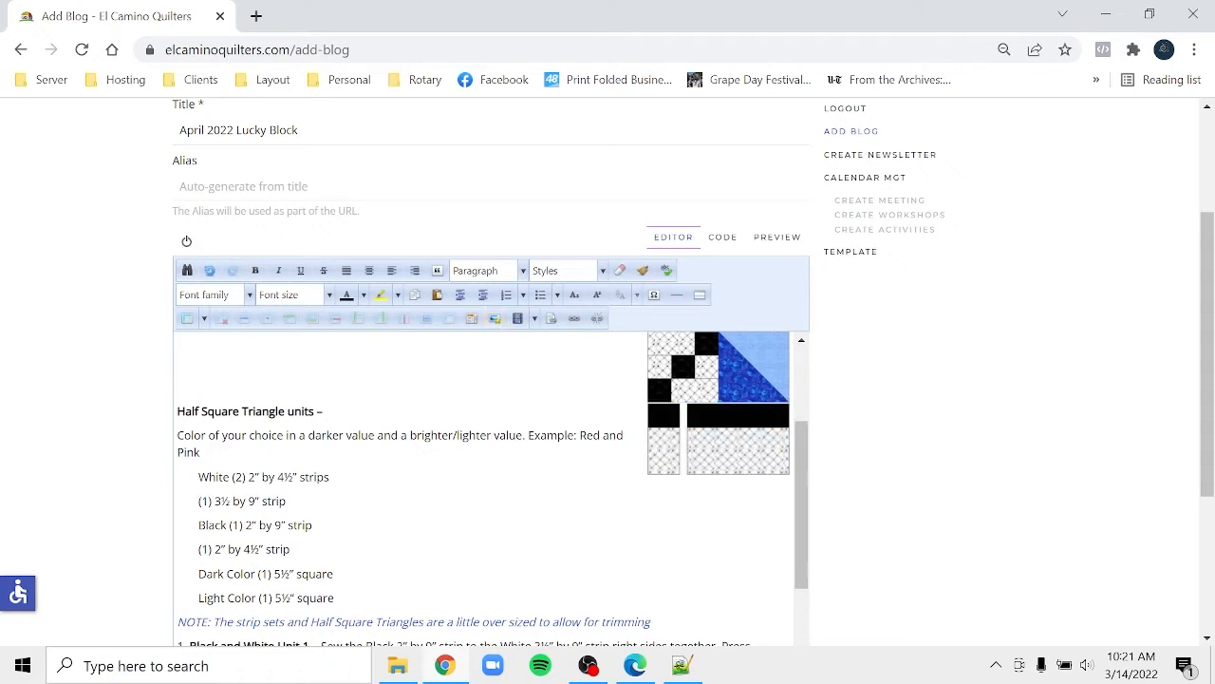
right_click(495, 327)
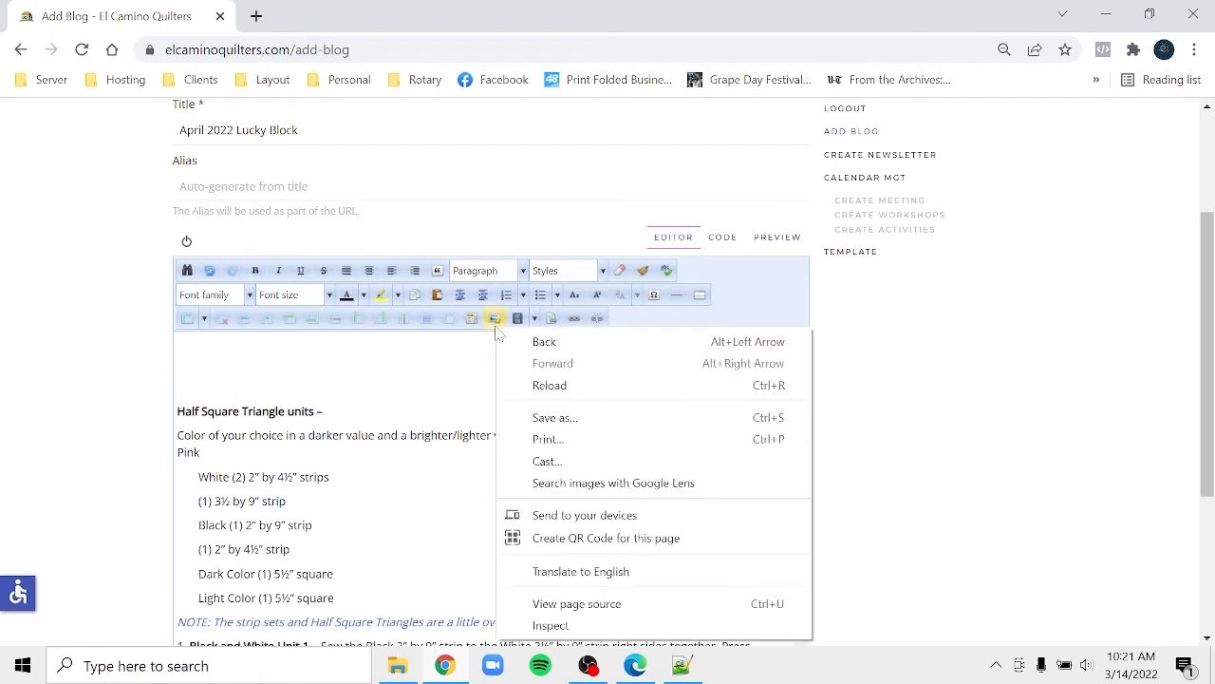
left_click(492, 323)
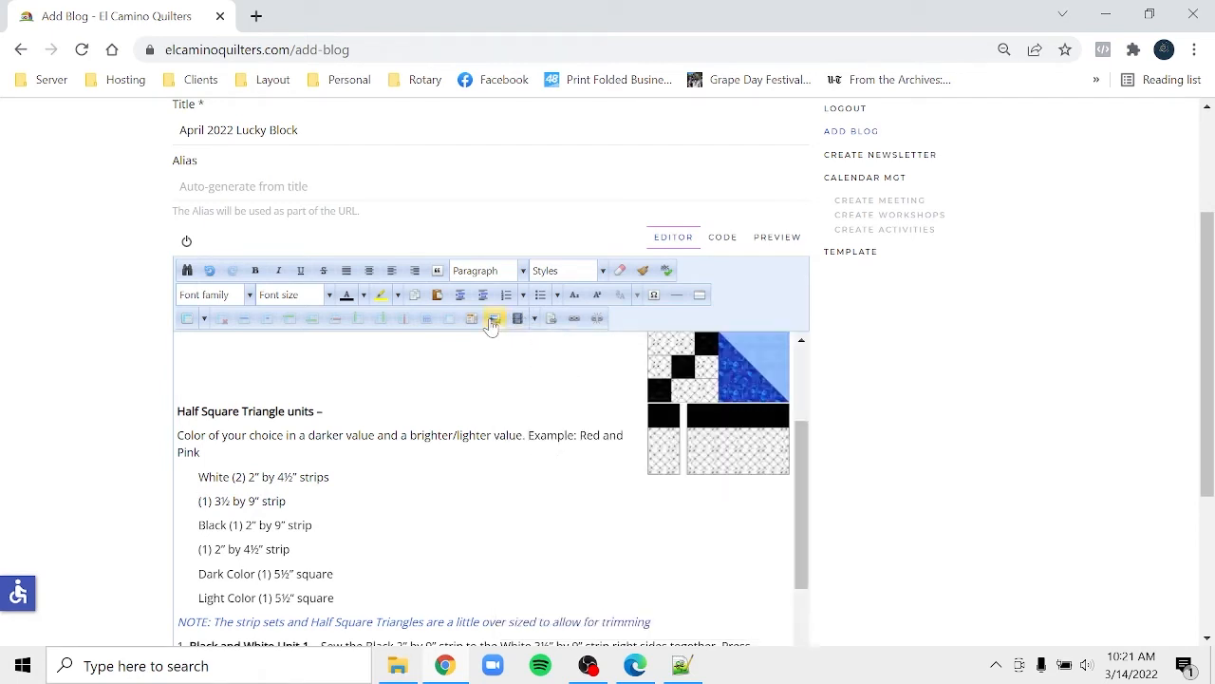
left_click(490, 320)
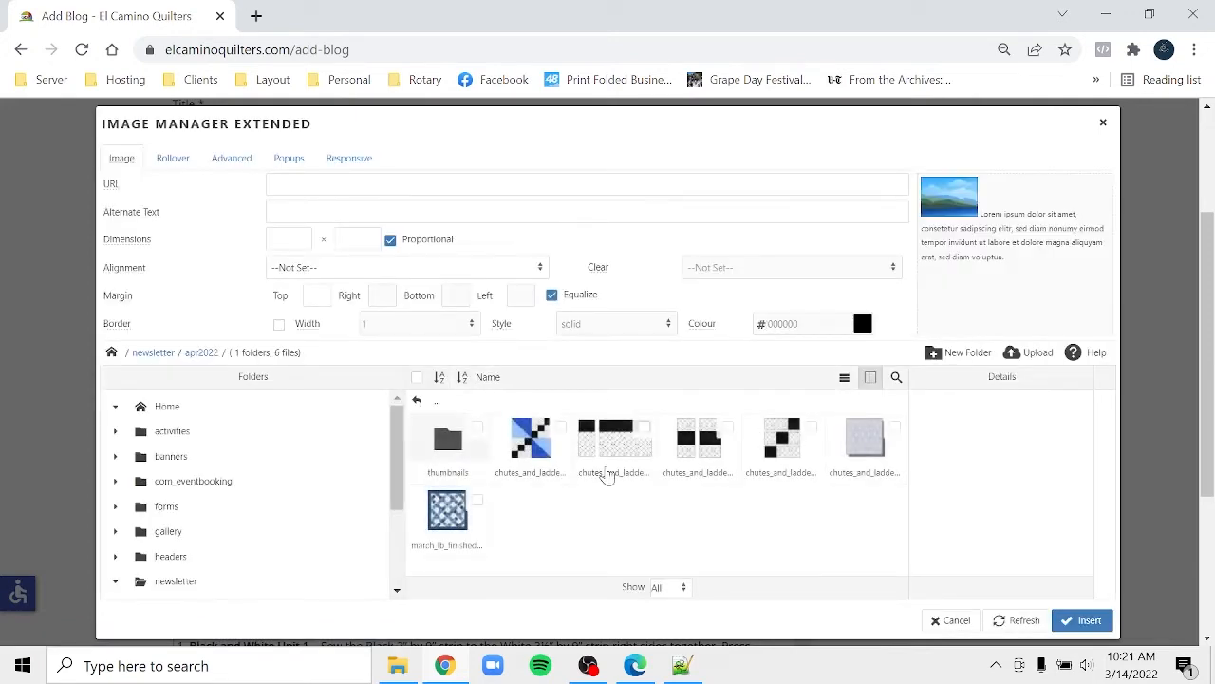
left_click(698, 460)
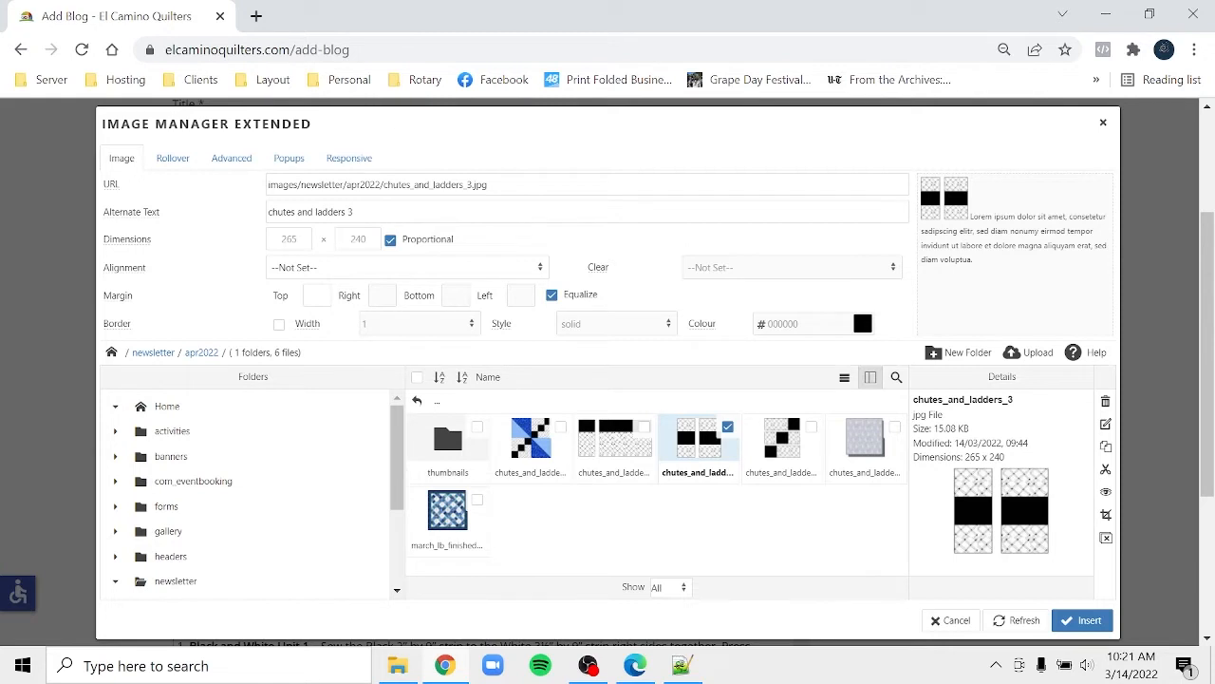
- Size it 200 wide, align it right with a 20 left margin, and insert it
double_click(289, 239)
type("200")
left_click(316, 273)
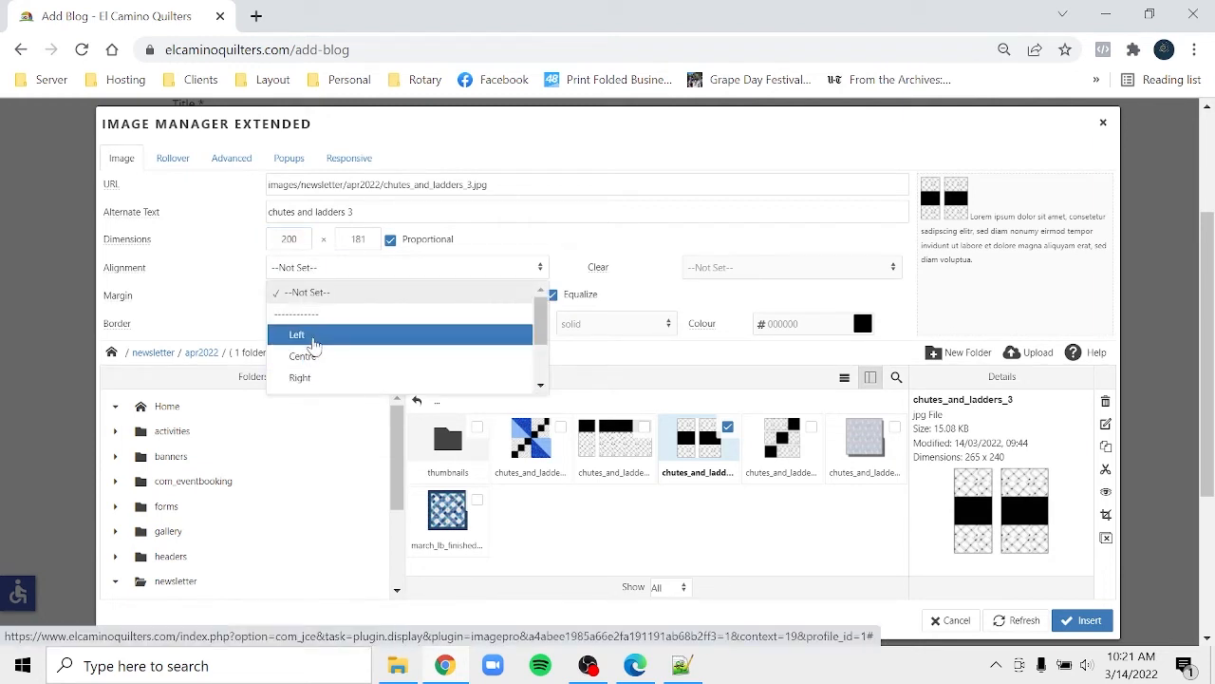
left_click(300, 378)
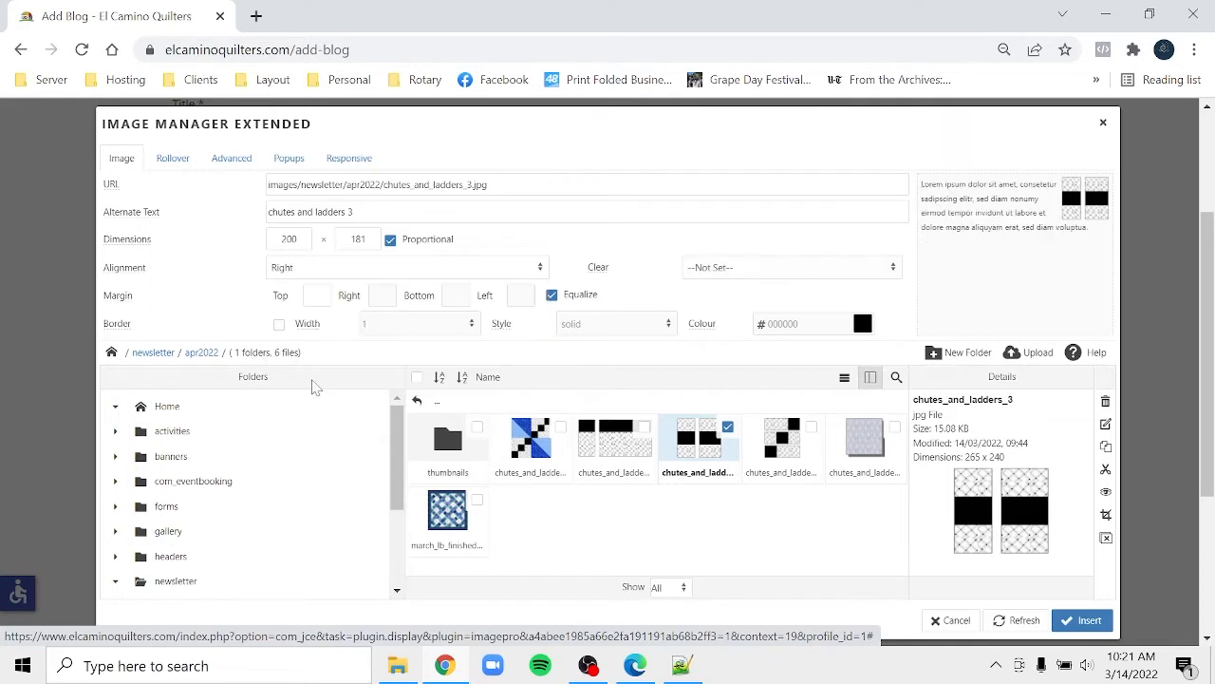
left_click(552, 294)
left_click(520, 295)
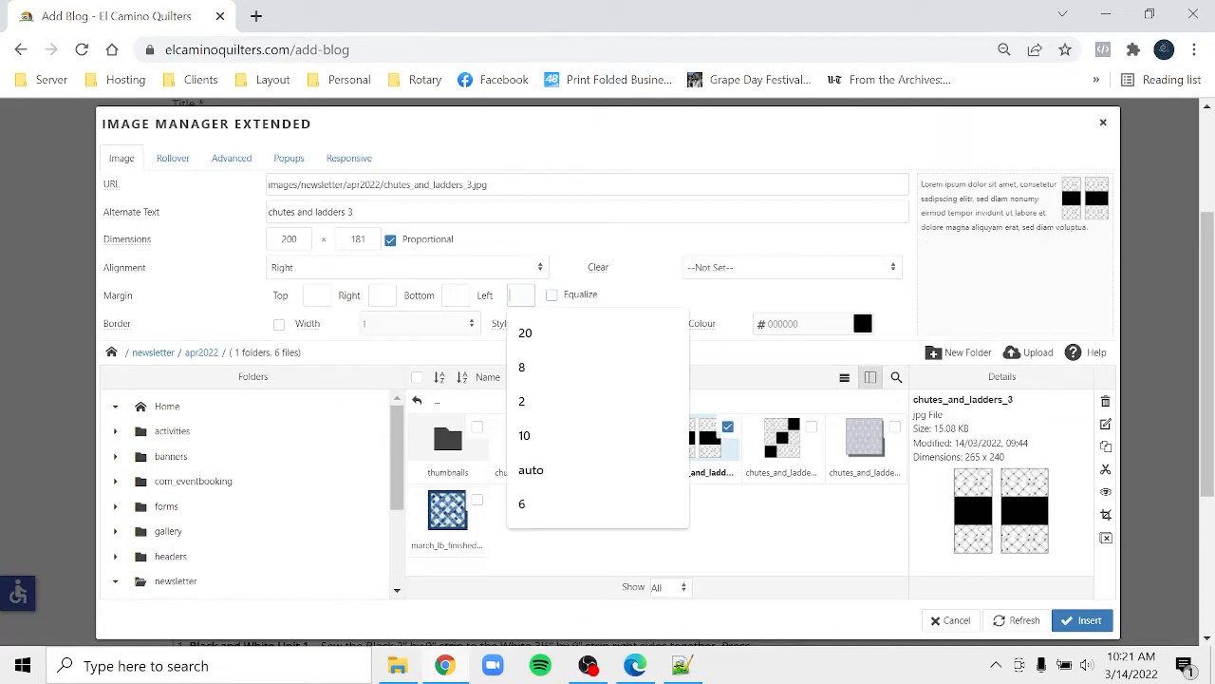
type("20")
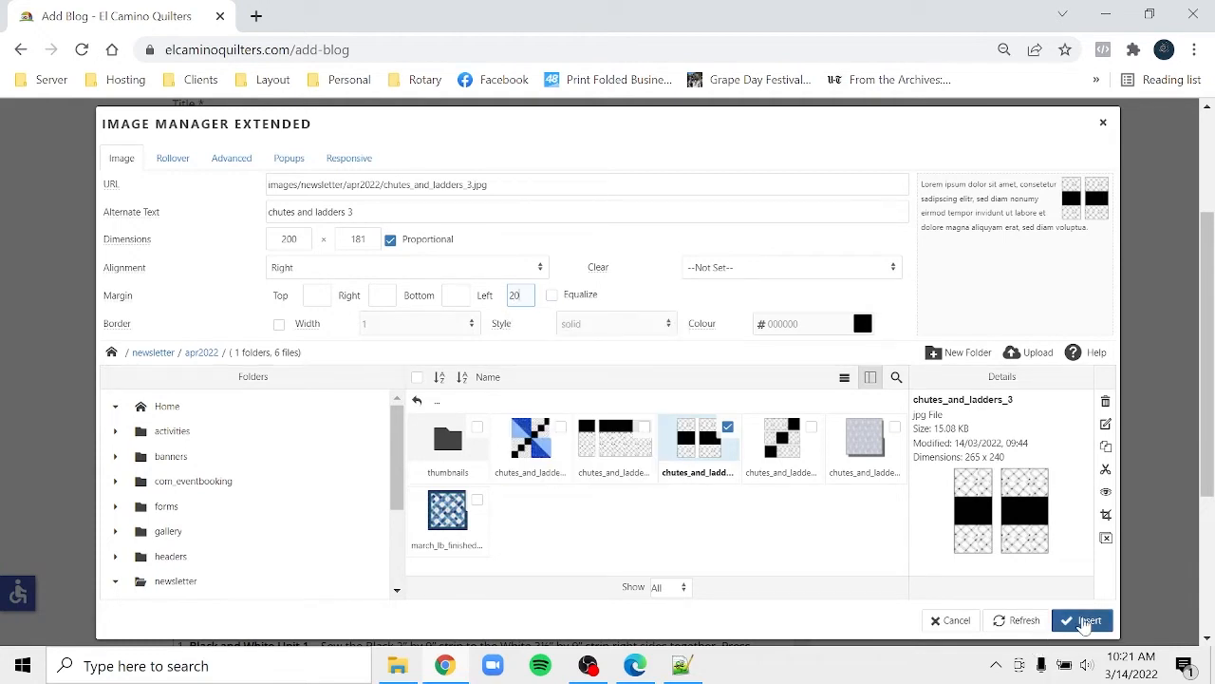
left_click(1084, 621)
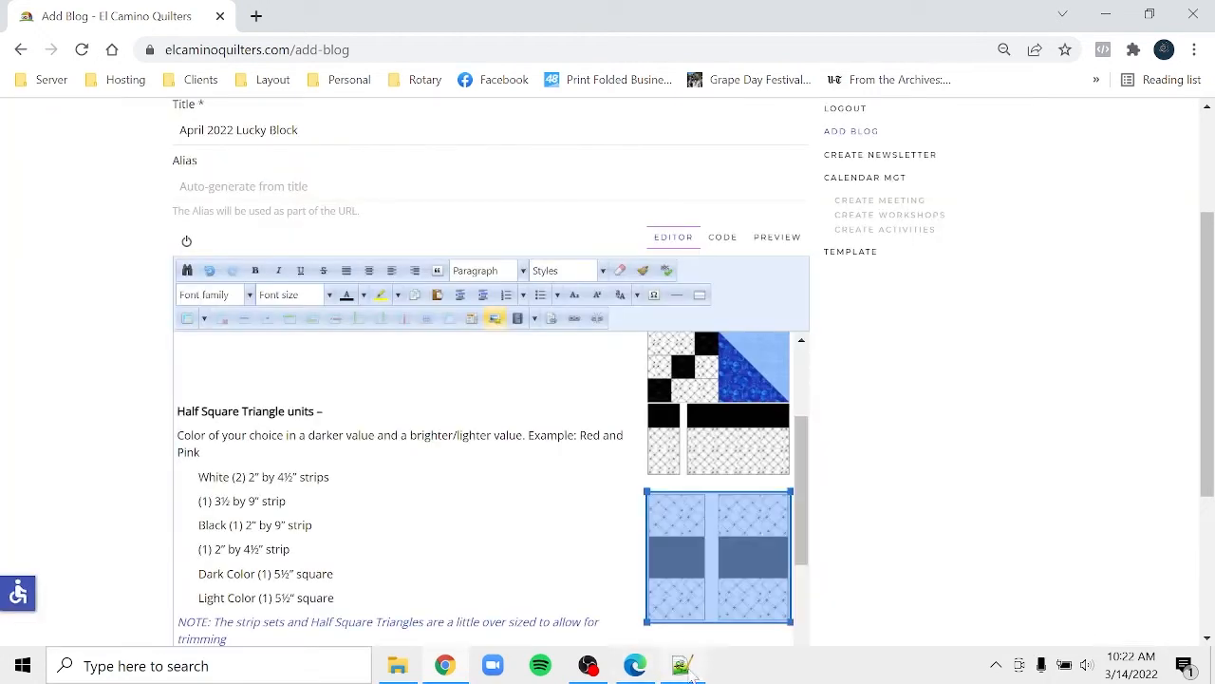
left_click(635, 668)
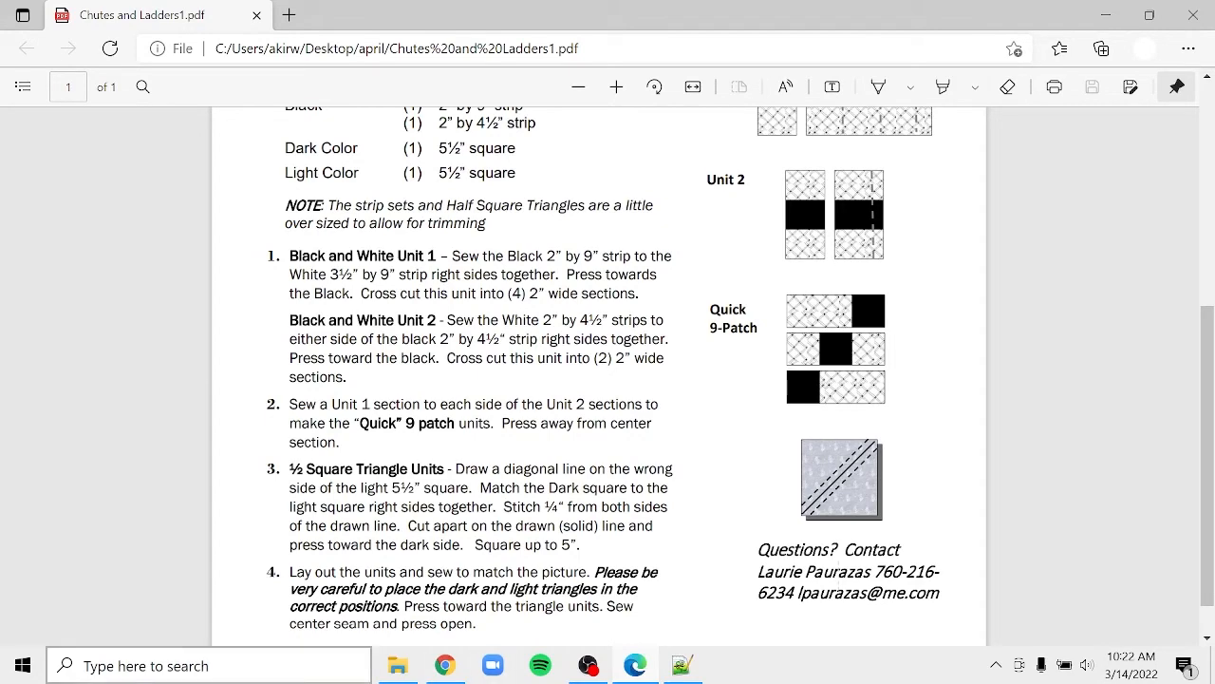
left_click(443, 671)
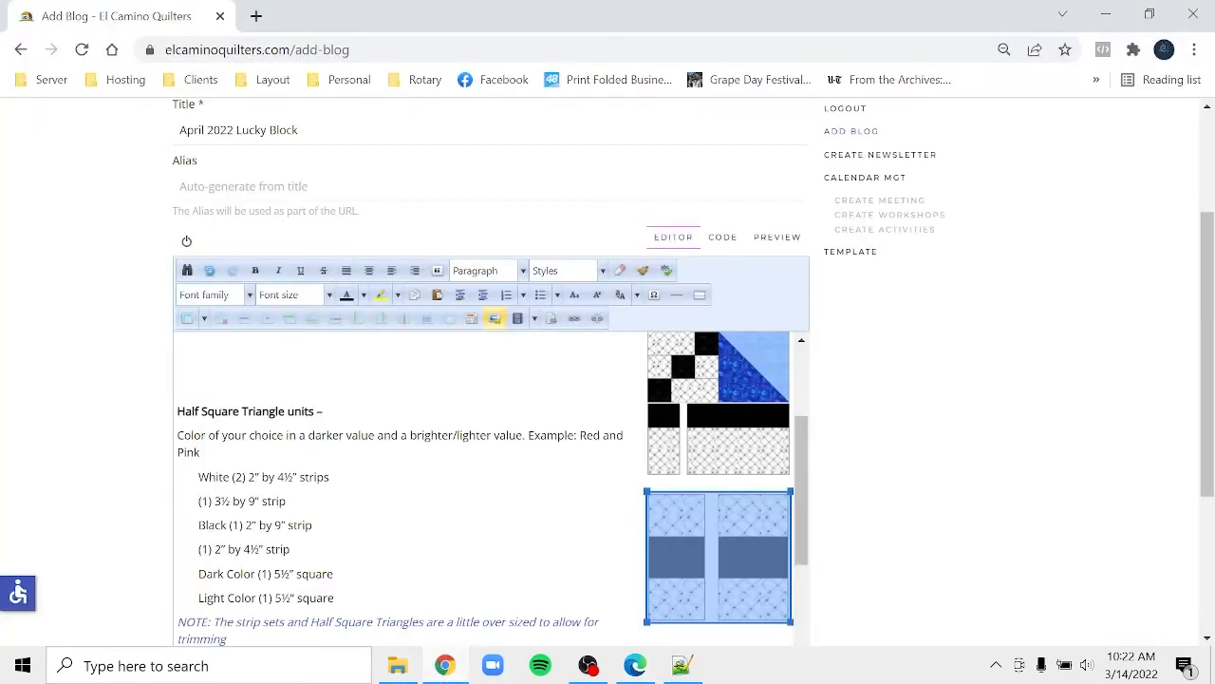
left_click(291, 549)
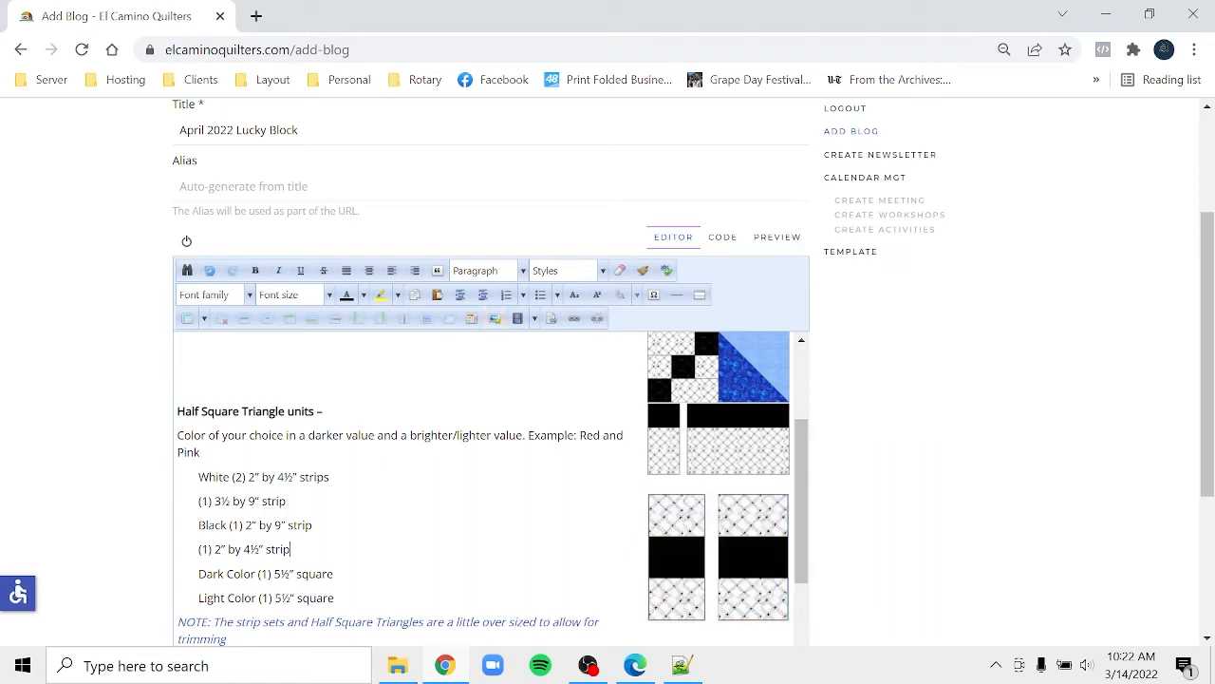
left_click(178, 622)
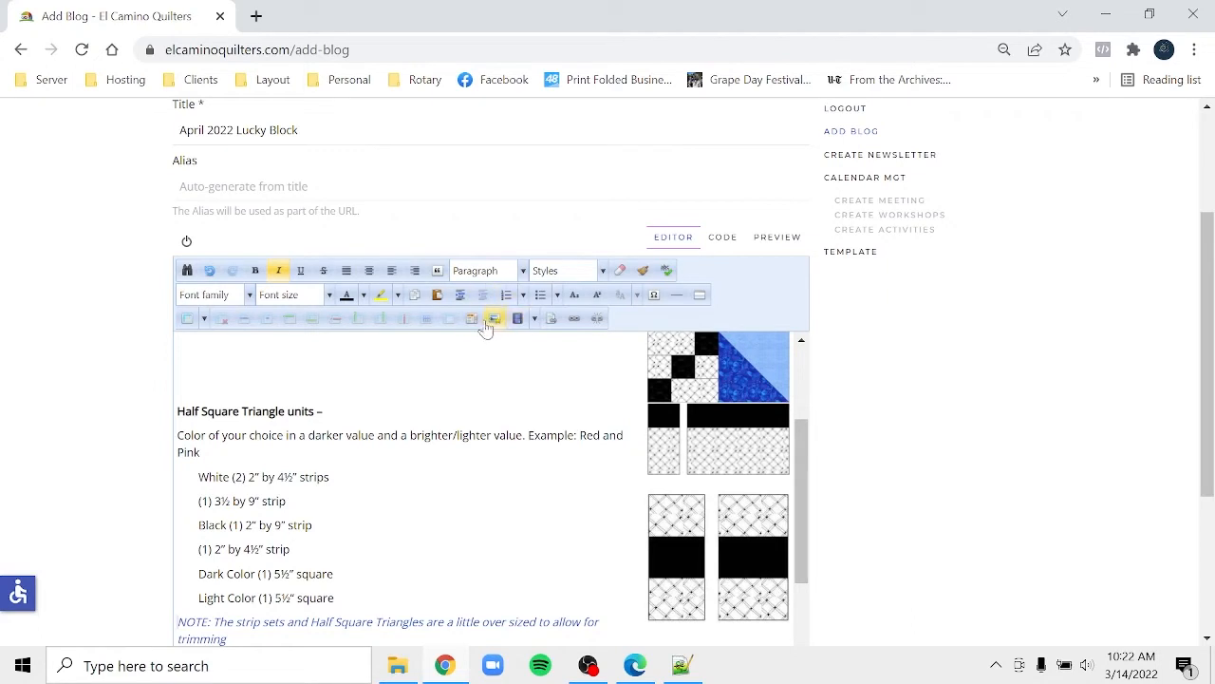
- Begin an image insertion at the NOTE line and pick chutes_and_ladders_4.jpg
left_click(493, 323)
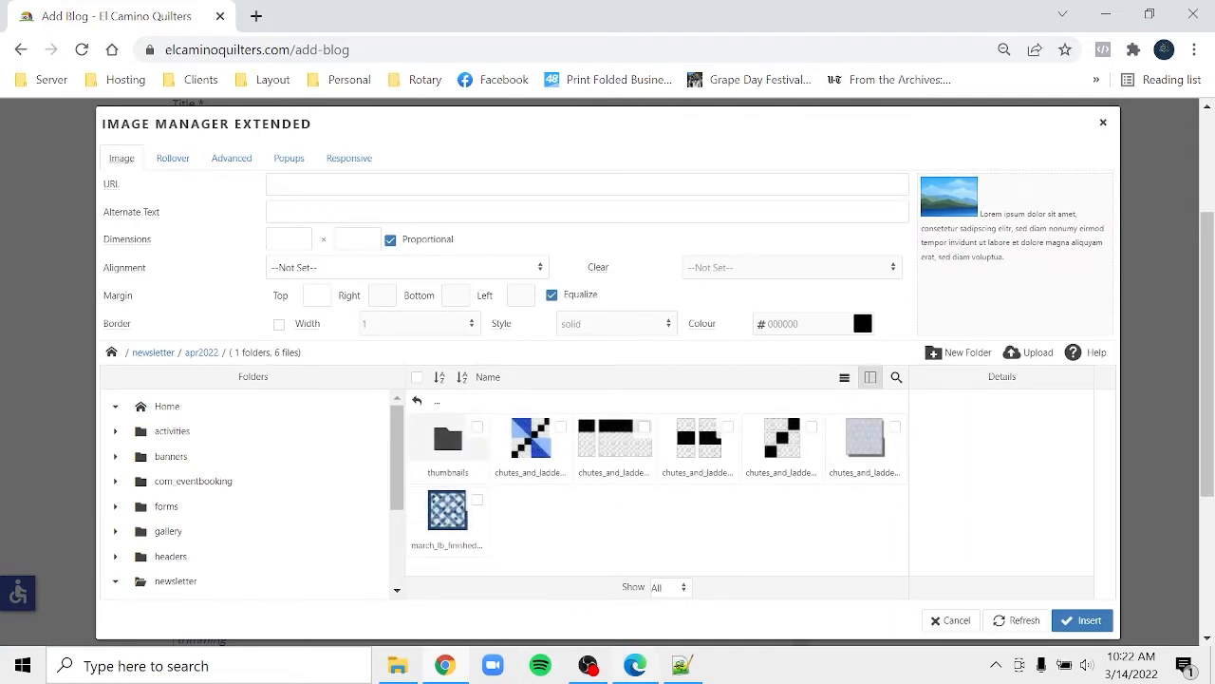
left_click(643, 666)
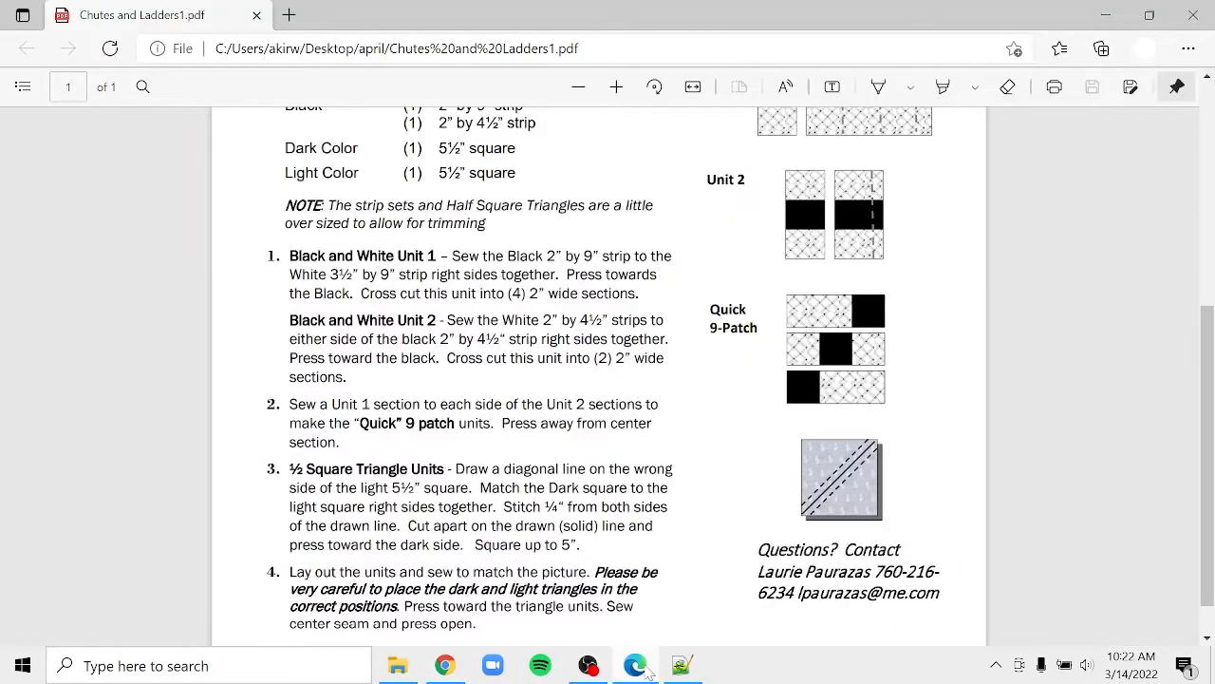
left_click(644, 667)
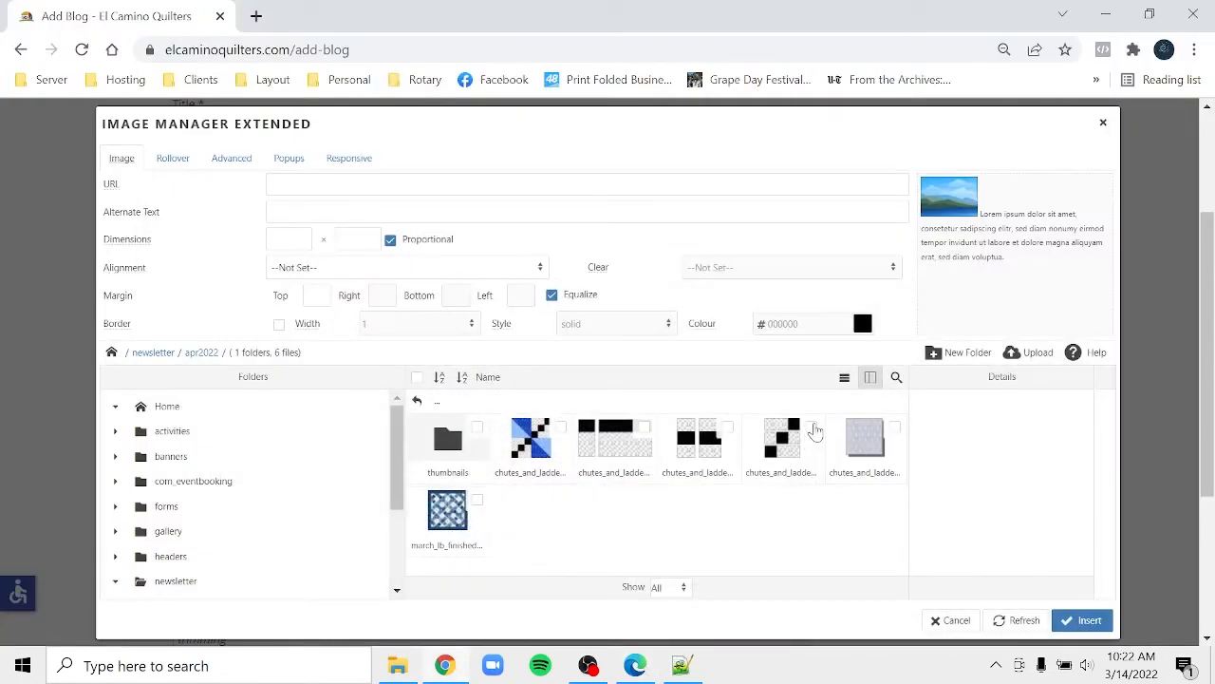
left_click(813, 428)
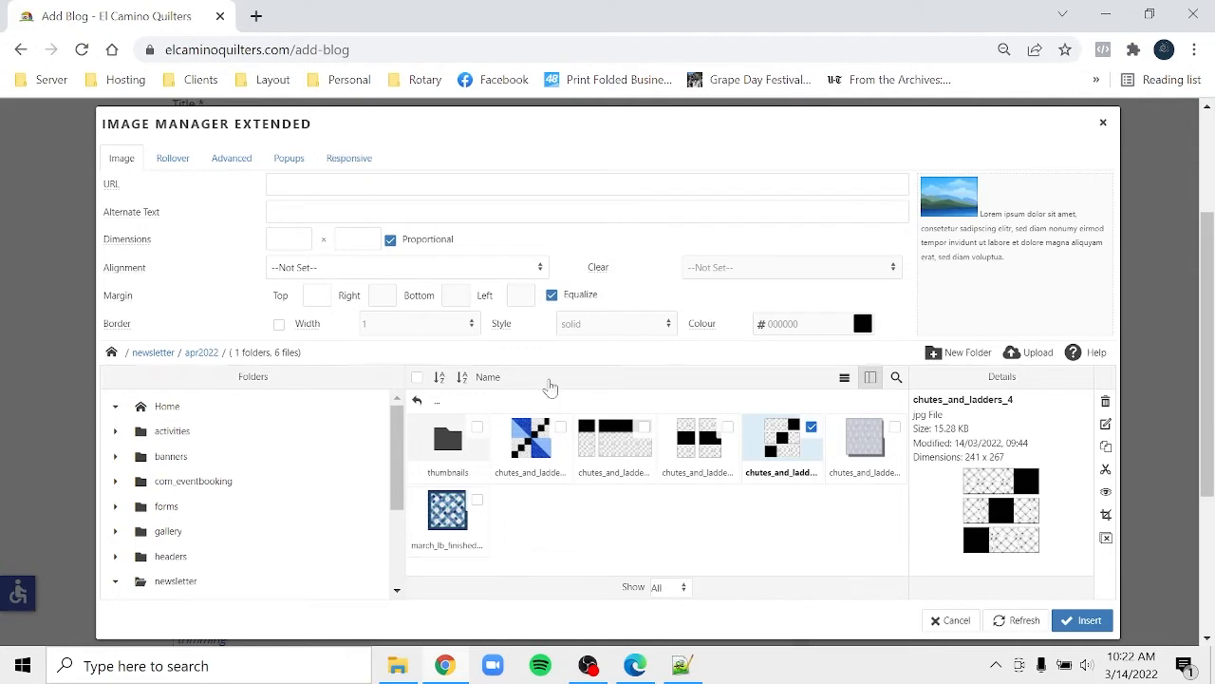
left_click(794, 447)
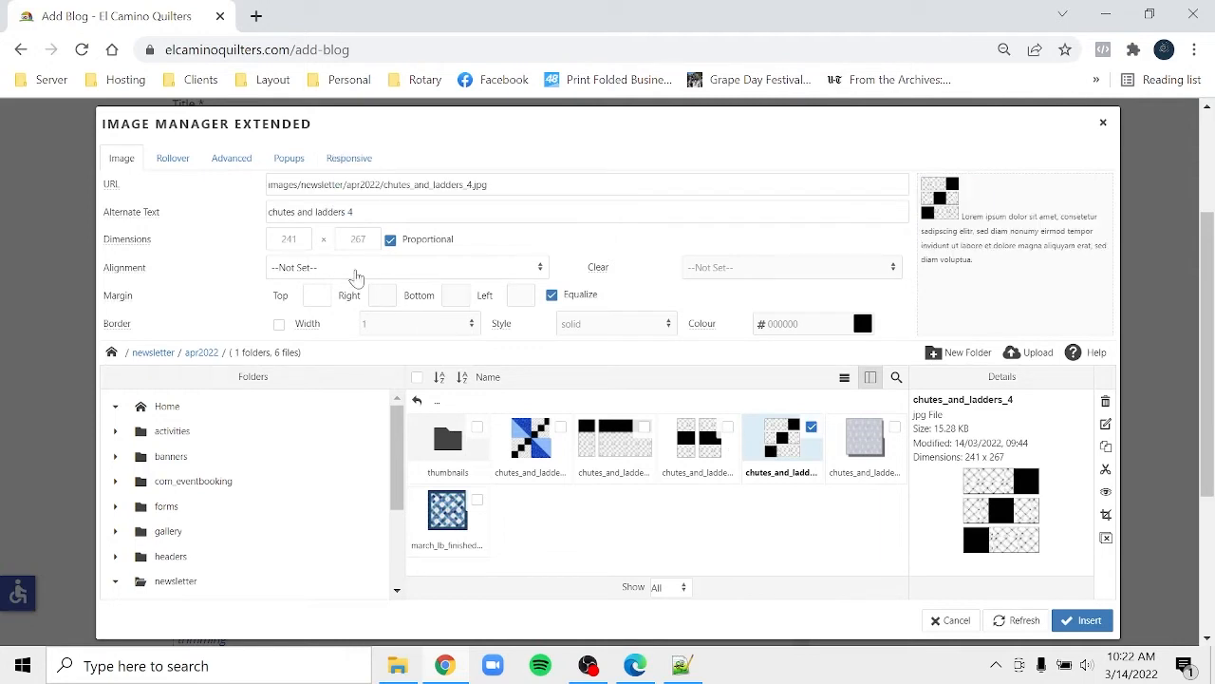
- Give it width 200, right alignment and a 20 left margin, then insert it
double_click(292, 238)
type("200")
left_click(333, 270)
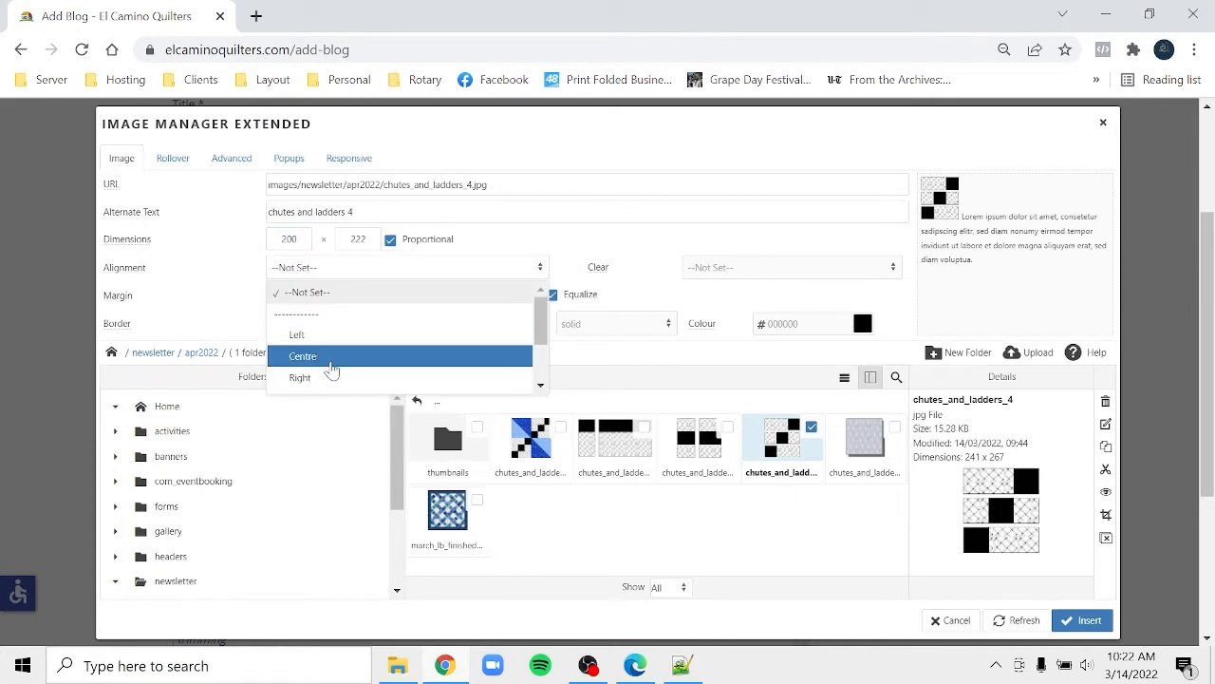
left_click(322, 378)
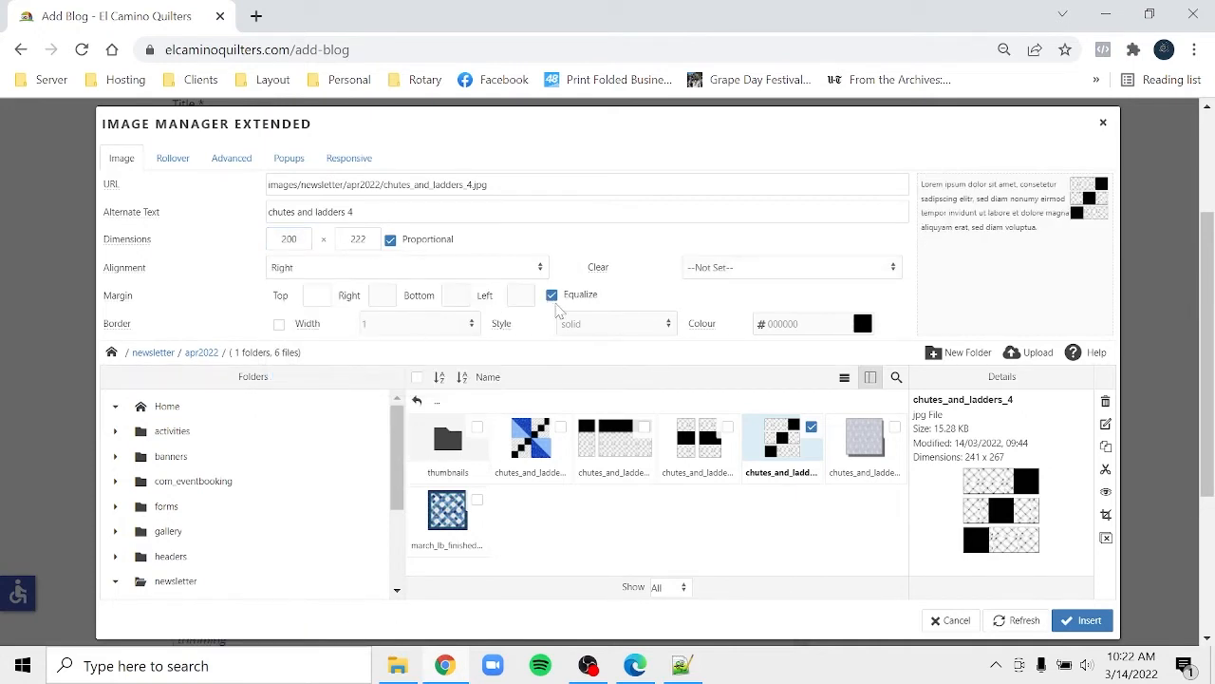
left_click(552, 294)
left_click(510, 295)
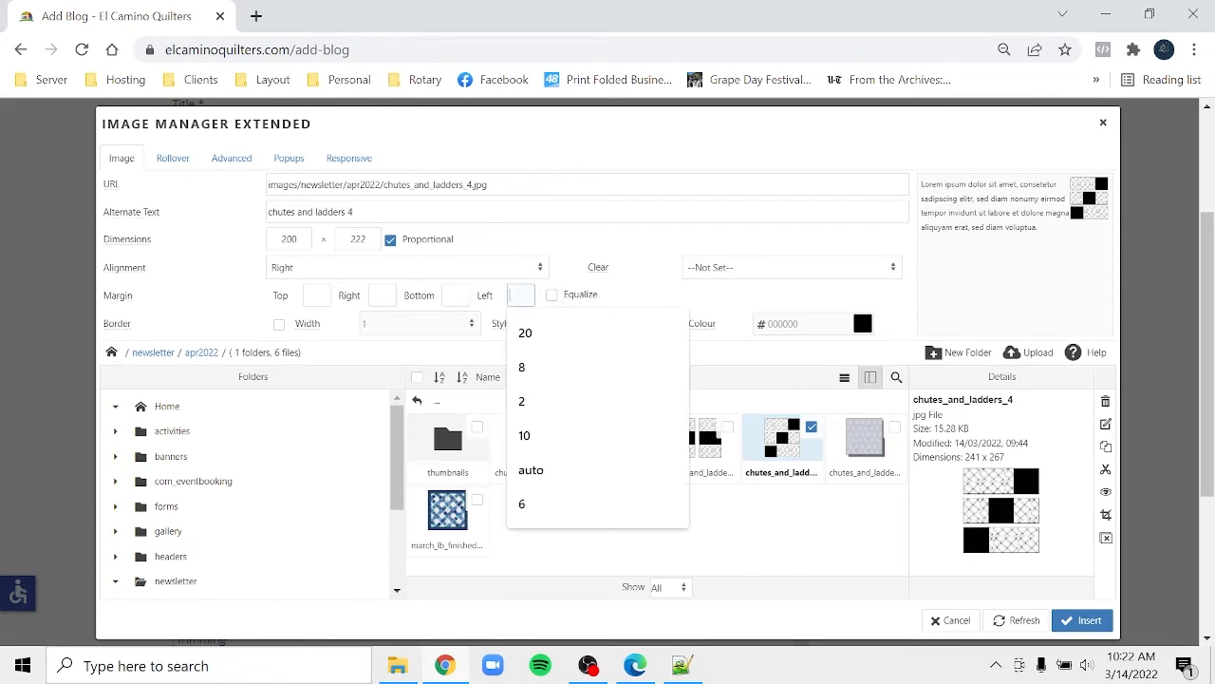
type("20")
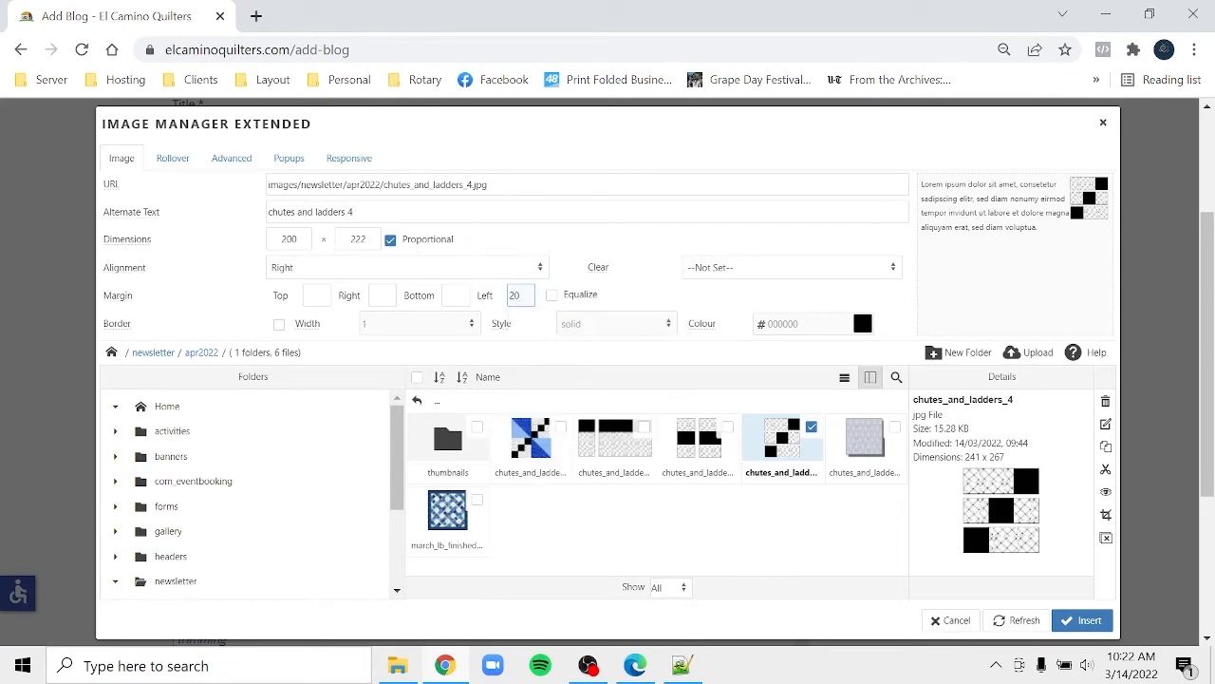
left_click(1083, 620)
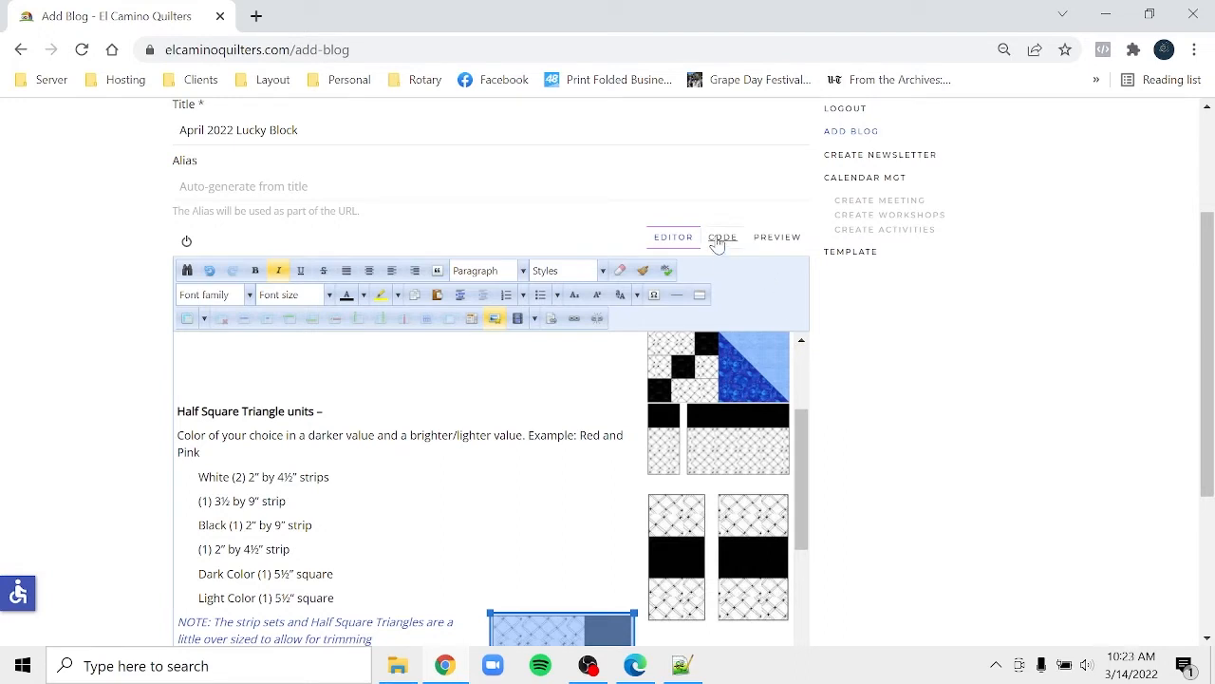
- In the HTML source, move the chutes_and_ladders_3 img tag from line 12 to before 'White' on line 11
left_click(719, 239)
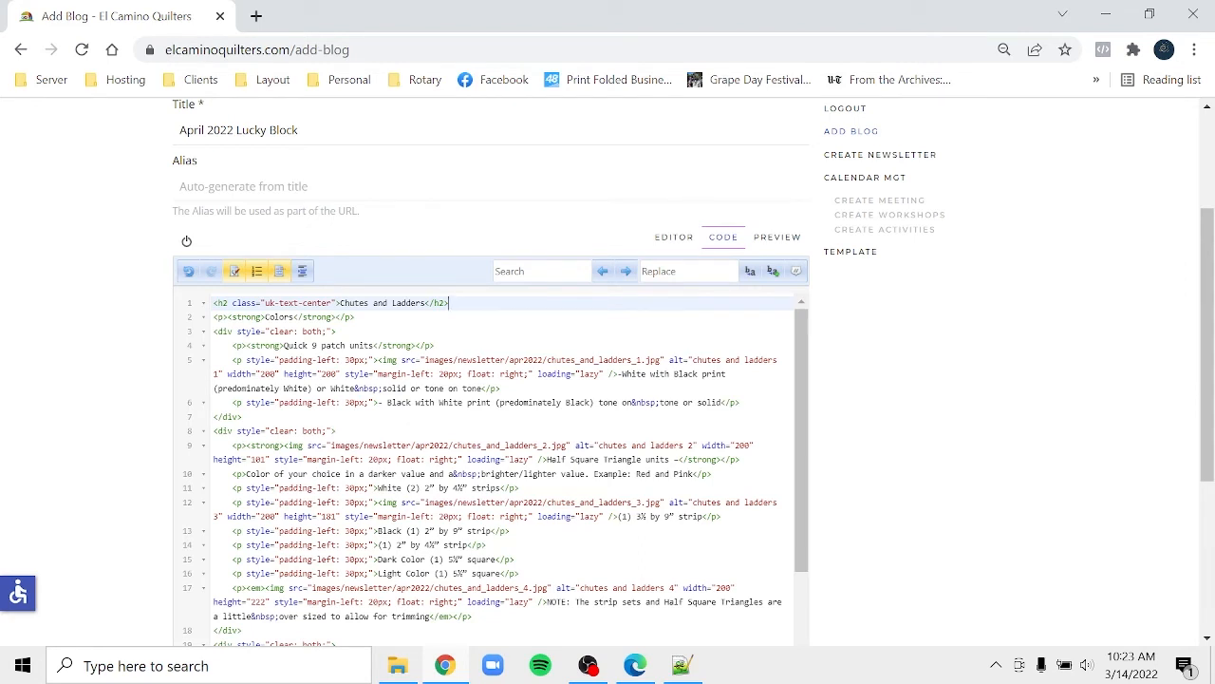
left_click(623, 516)
left_click_drag(618, 517, 378, 501)
key("ctrl+c")
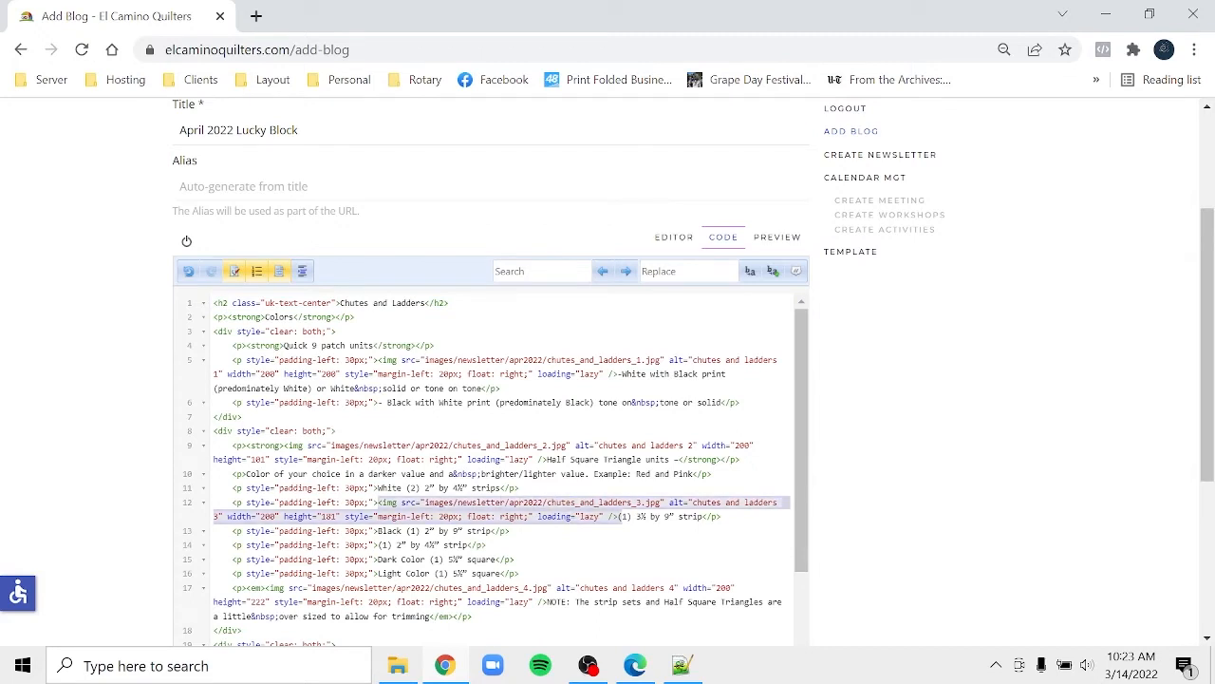
key("Delete")
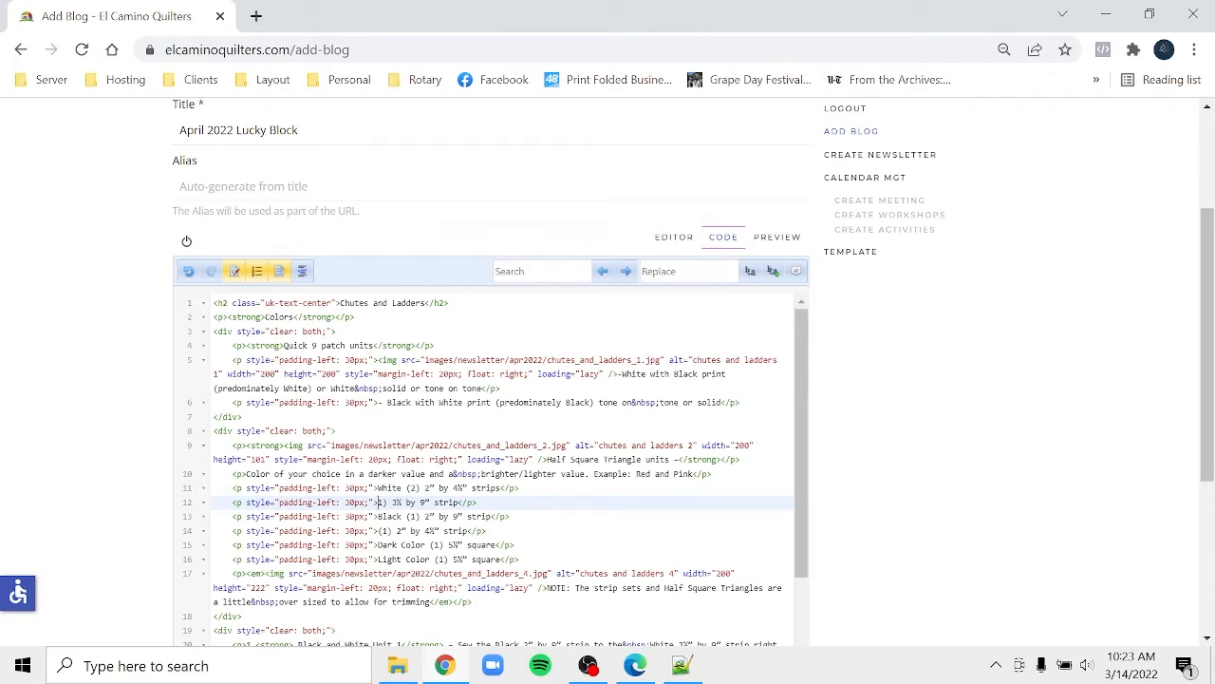
left_click(377, 488)
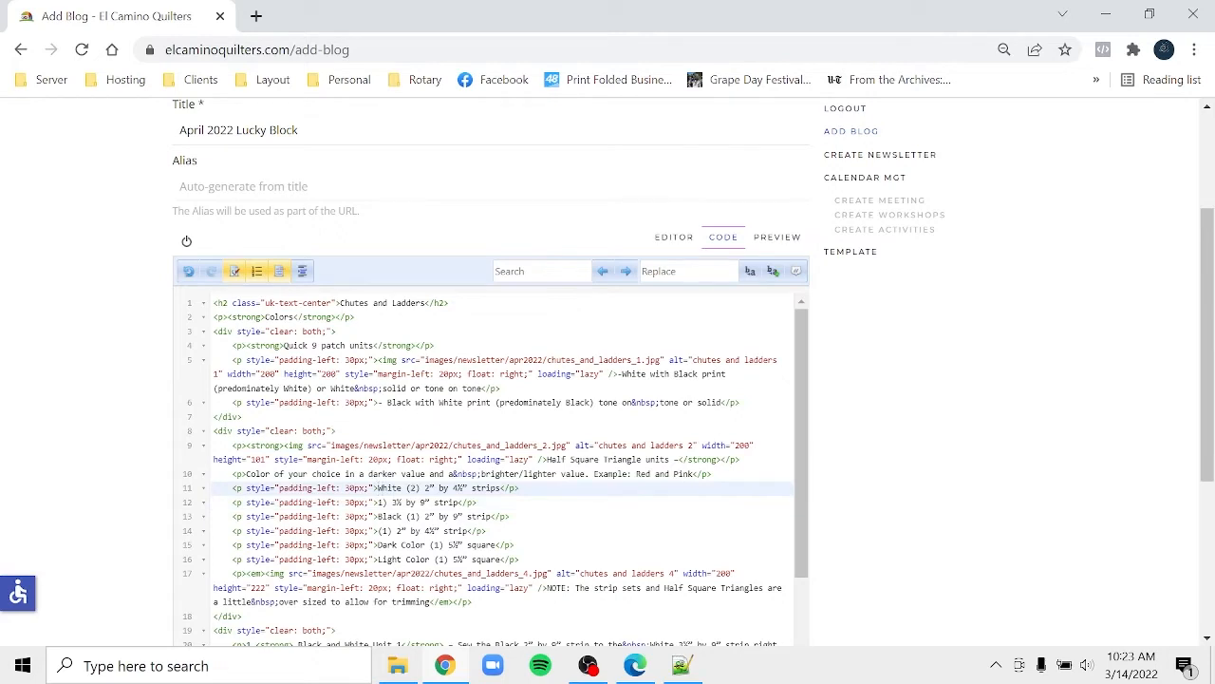
key("ctrl+v")
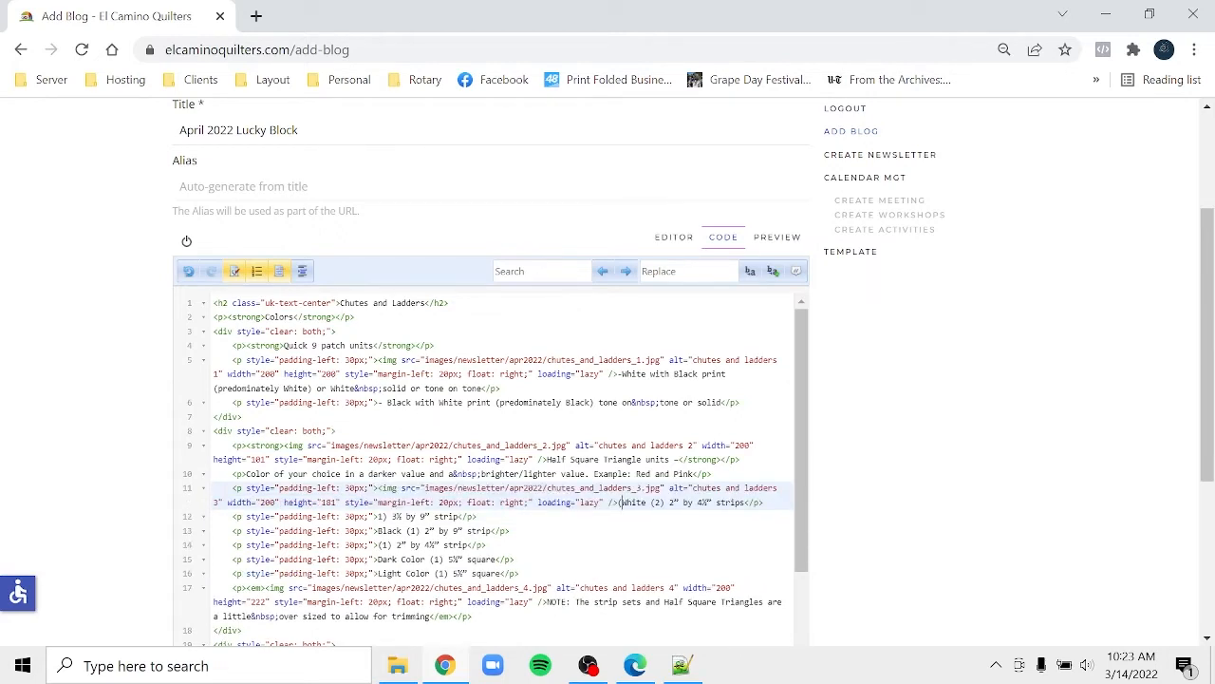
left_click(674, 239)
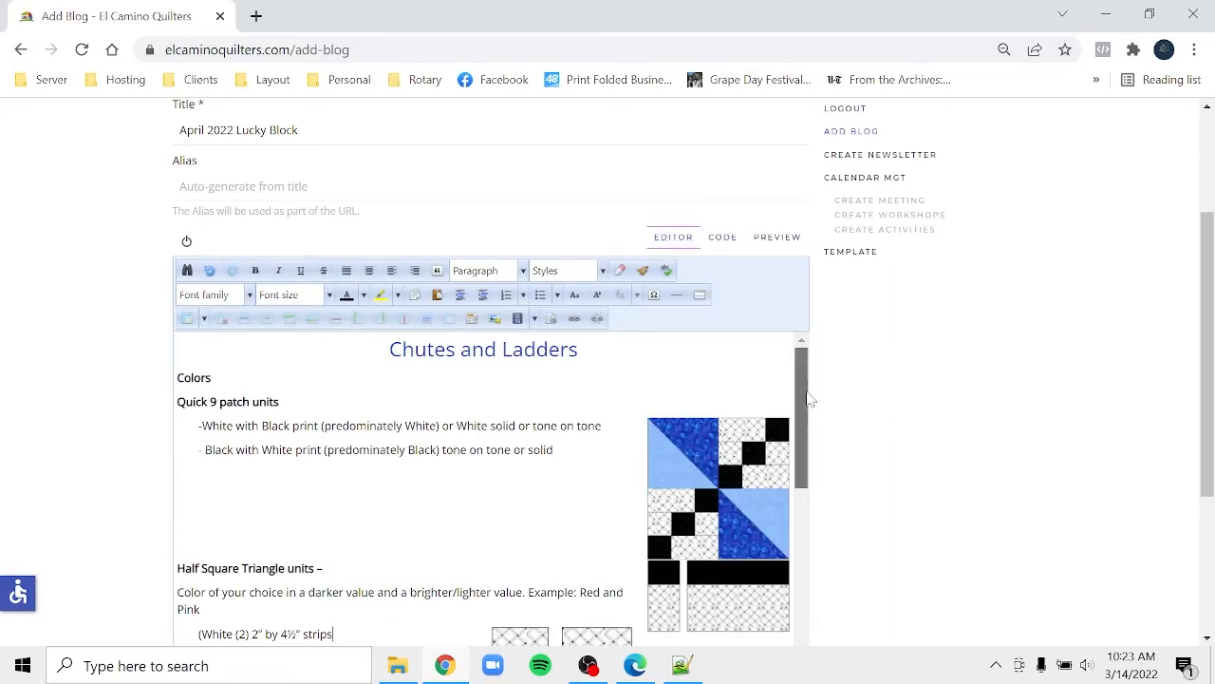
left_click_drag(808, 400, 808, 492)
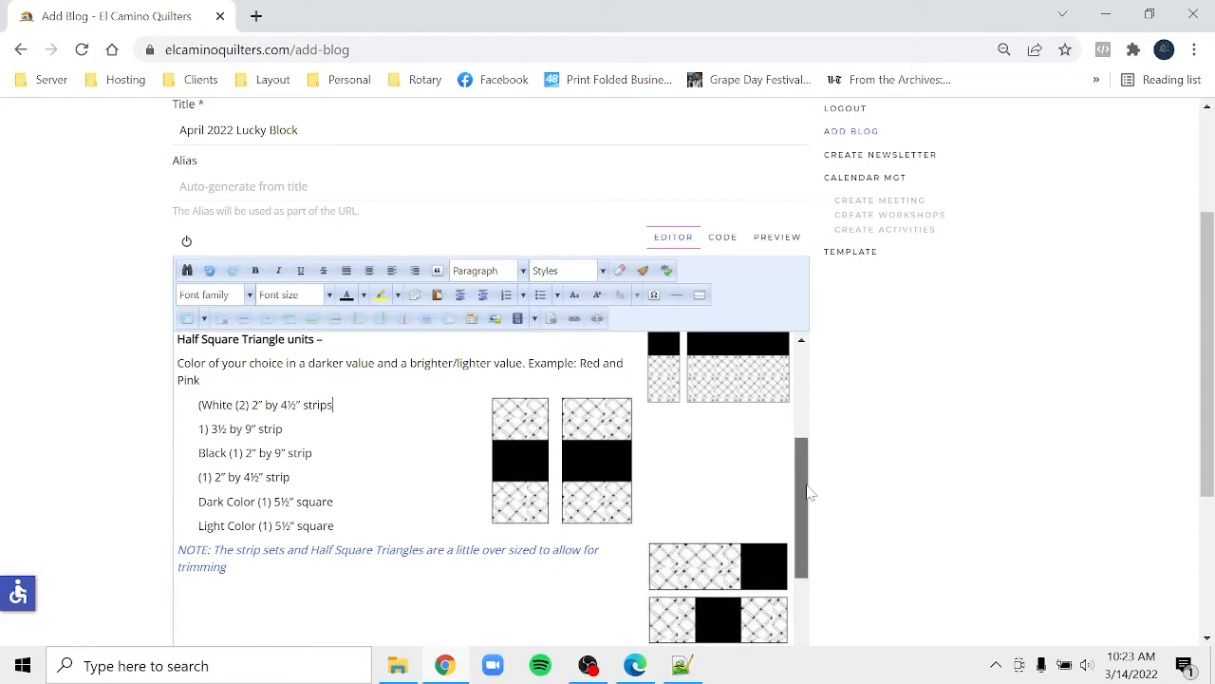
left_click_drag(808, 492, 807, 491)
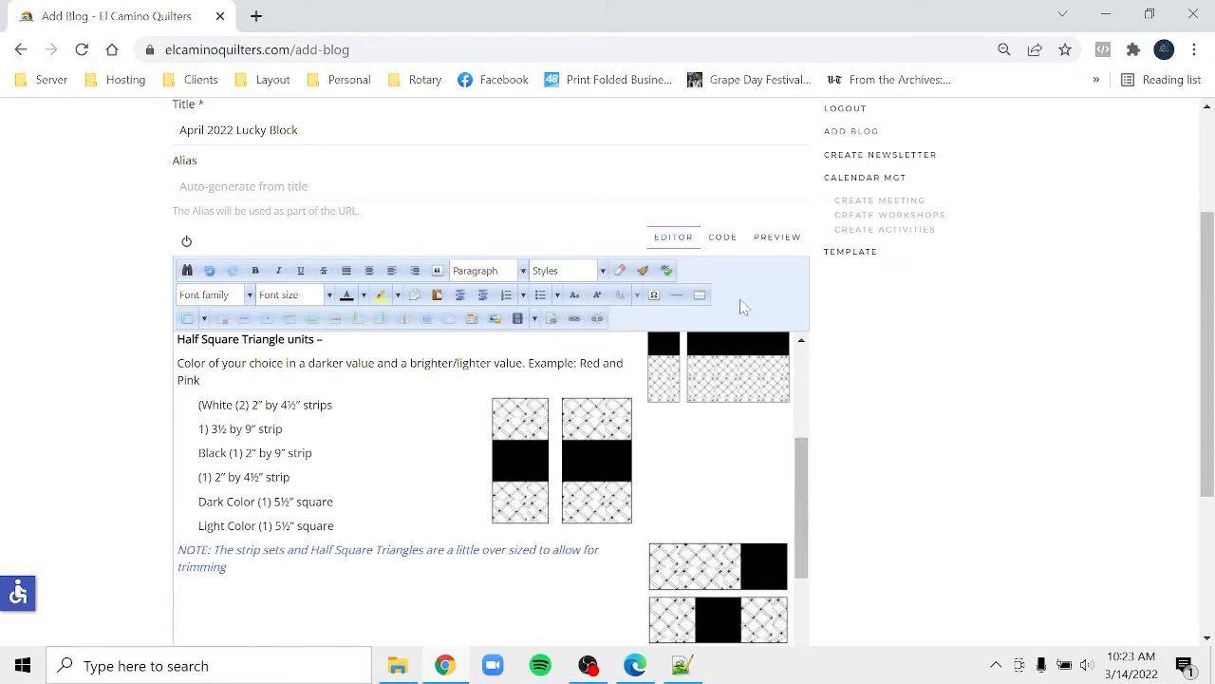
left_click(723, 237)
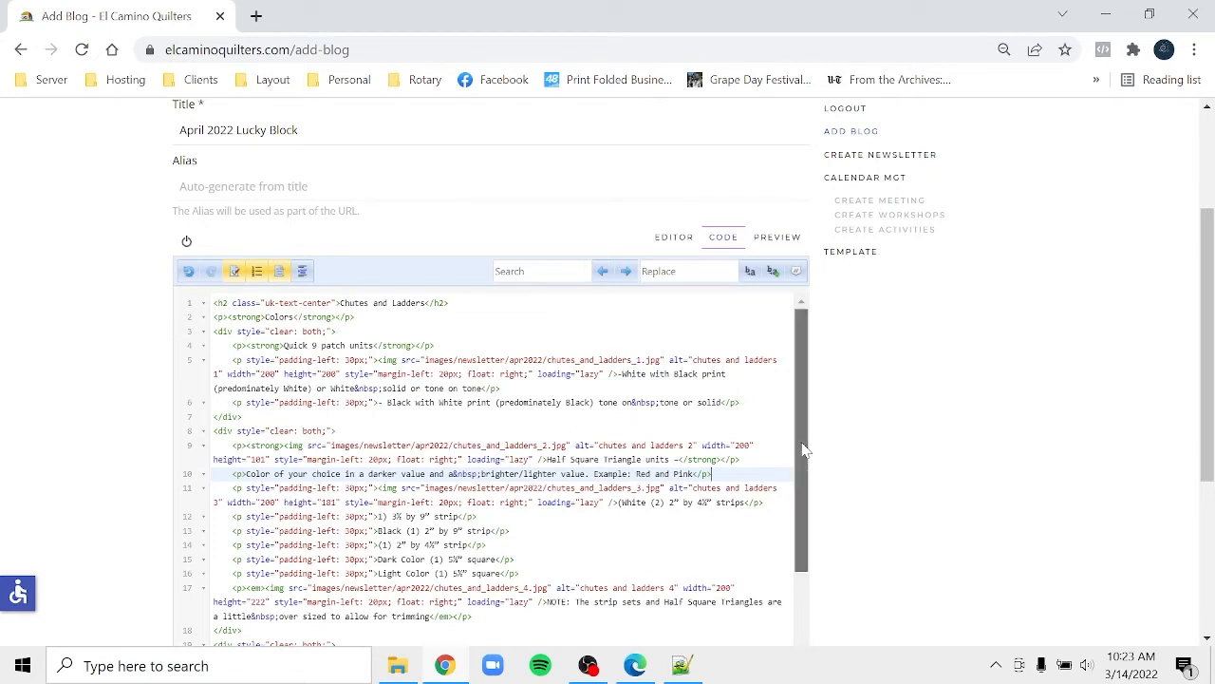
left_click_drag(800, 447, 803, 487)
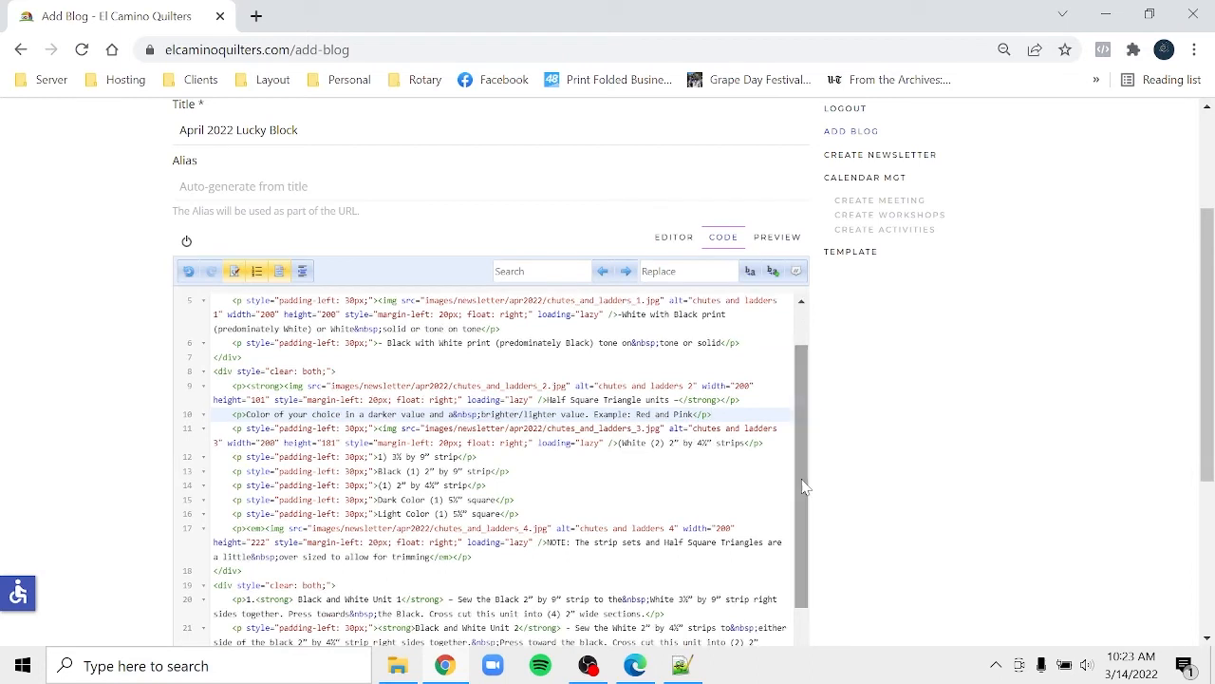
left_click(676, 245)
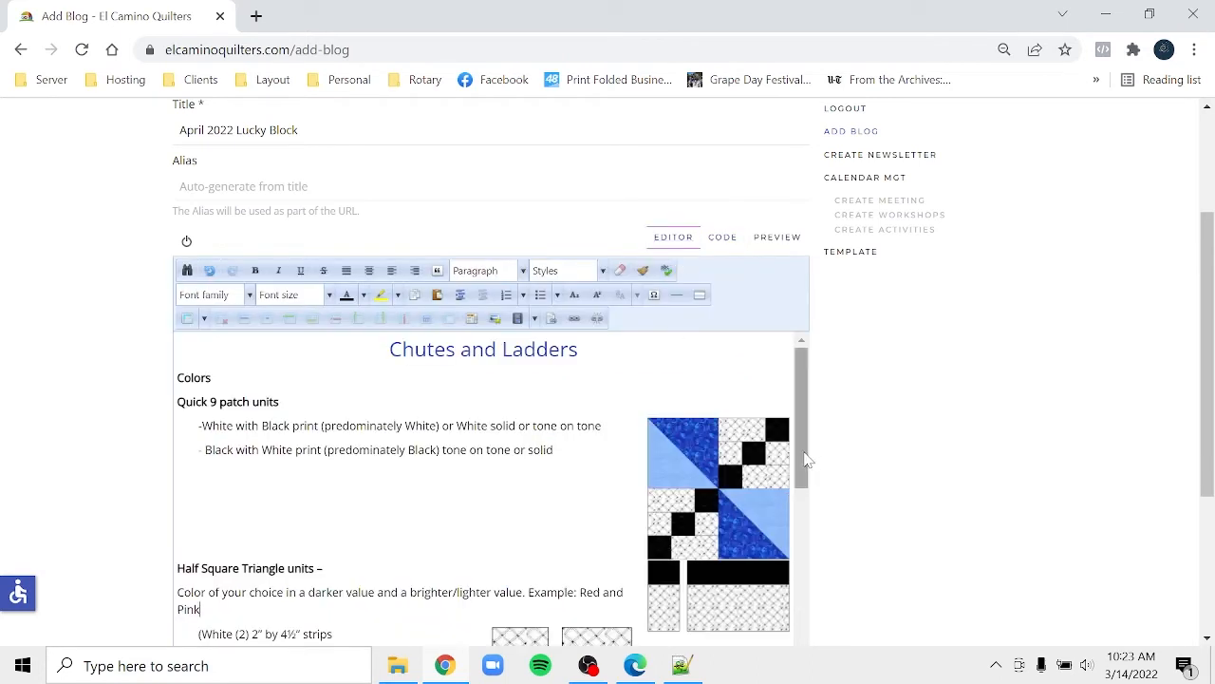
left_click_drag(806, 458, 805, 465)
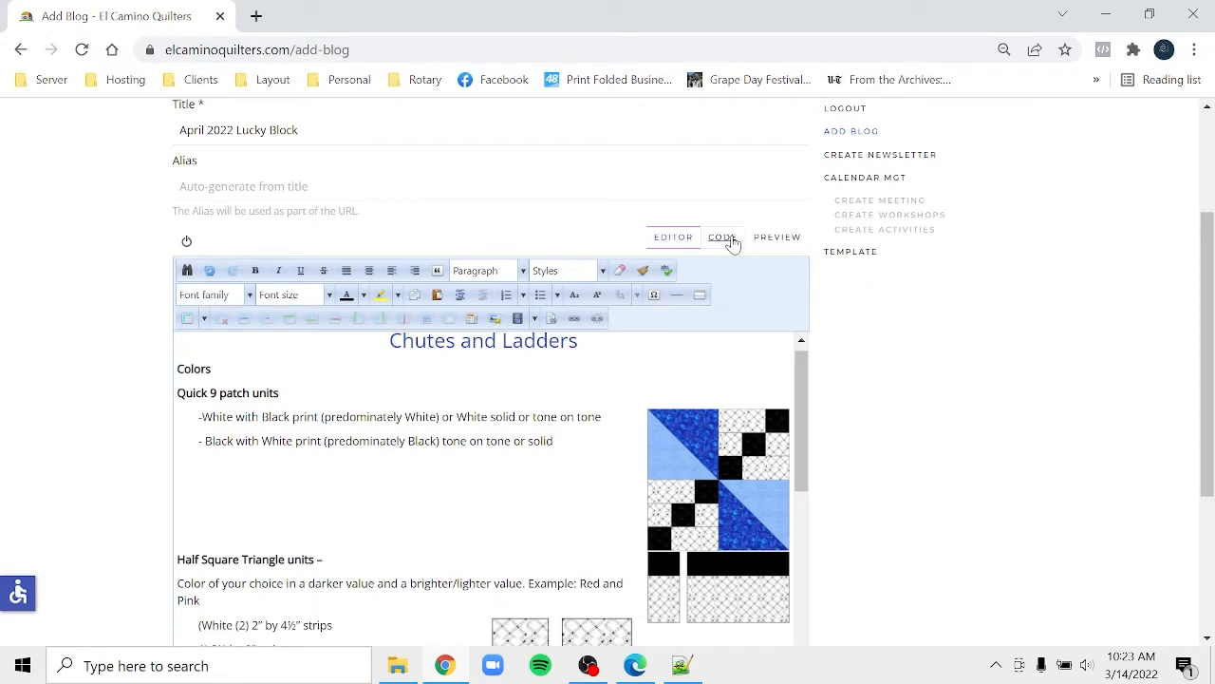
left_click_drag(803, 409, 805, 520)
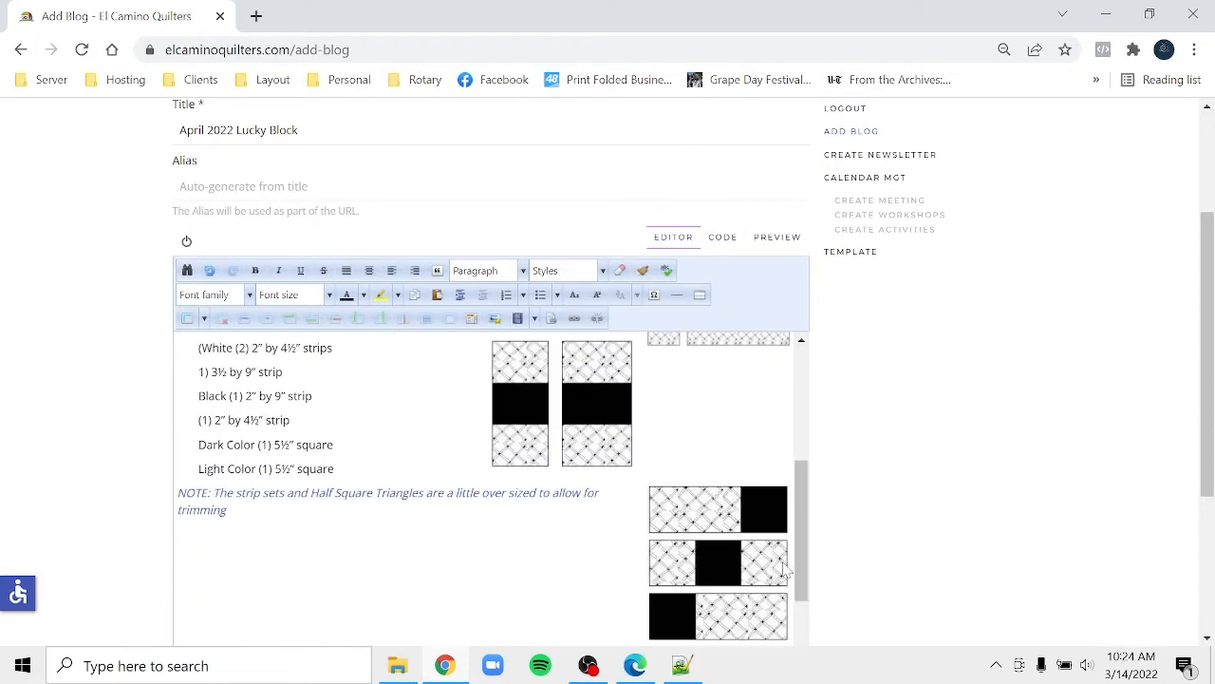
left_click_drag(806, 561, 813, 648)
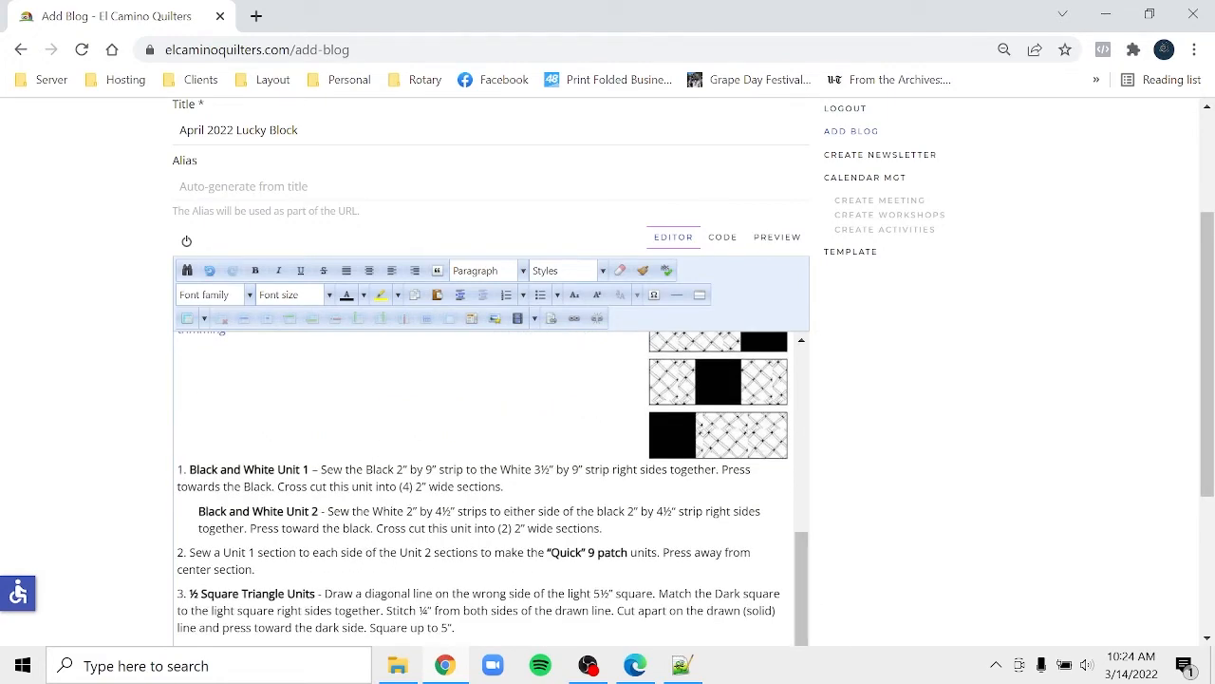
left_click(644, 669)
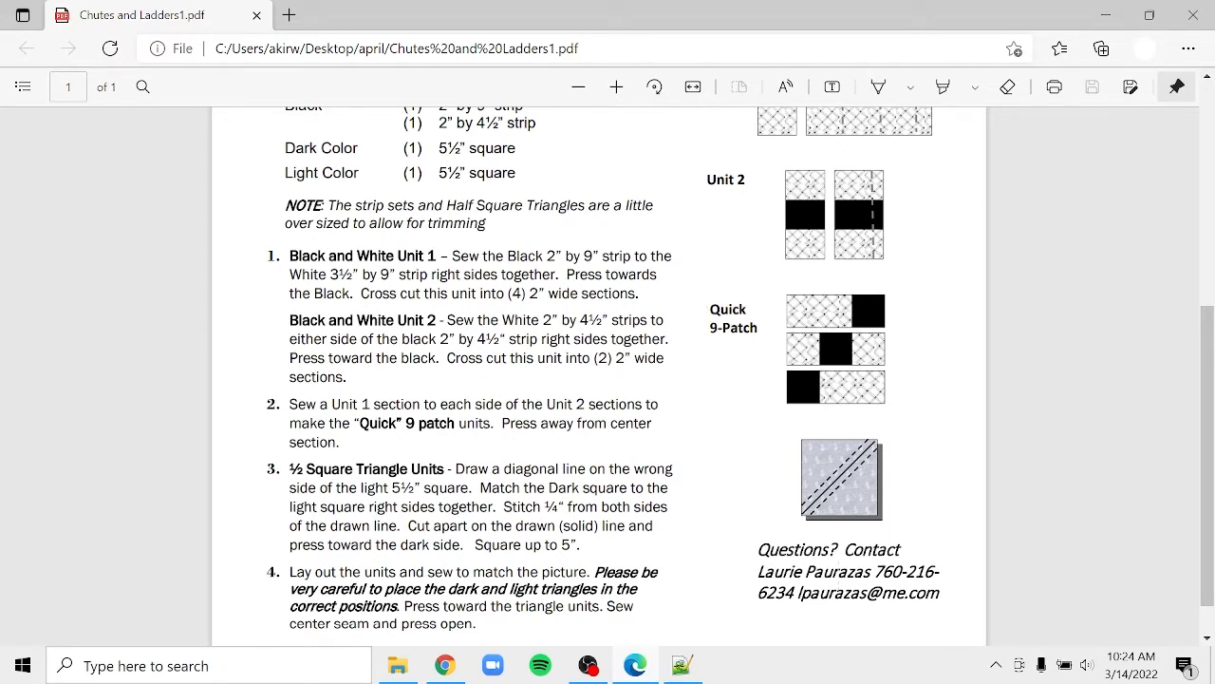
left_click(446, 666)
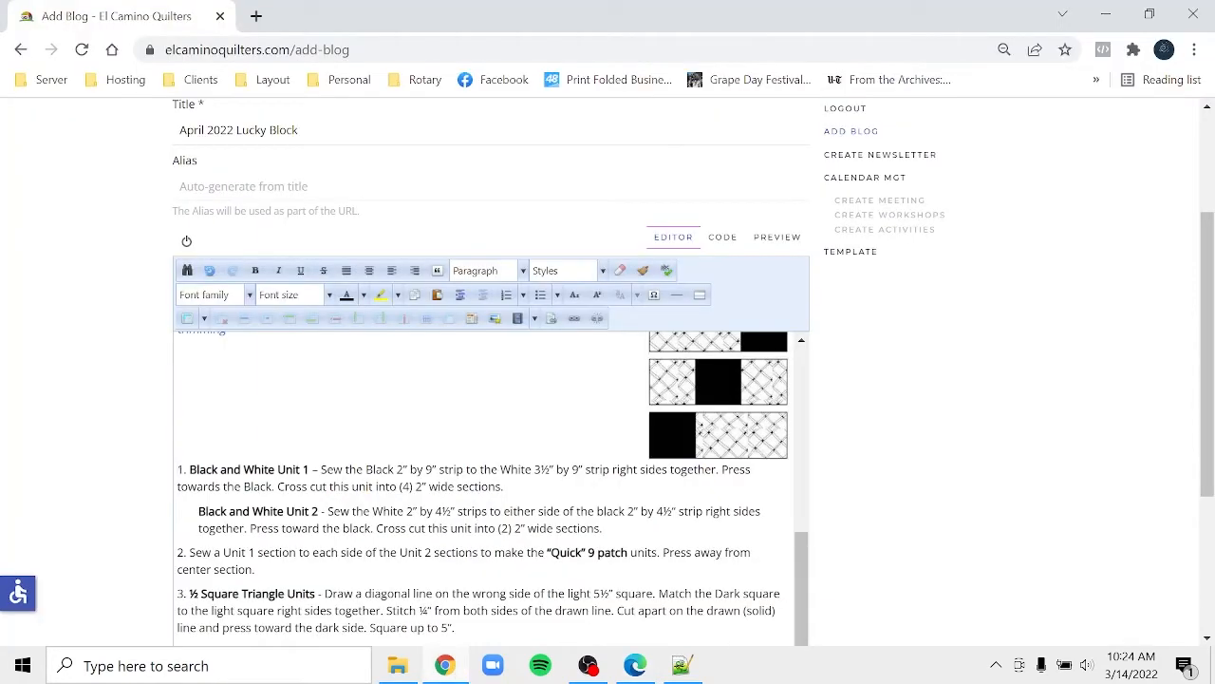
- Undo recent edits until the chutes_and_ladders_4 image by the NOTE line is removed
left_click(723, 239)
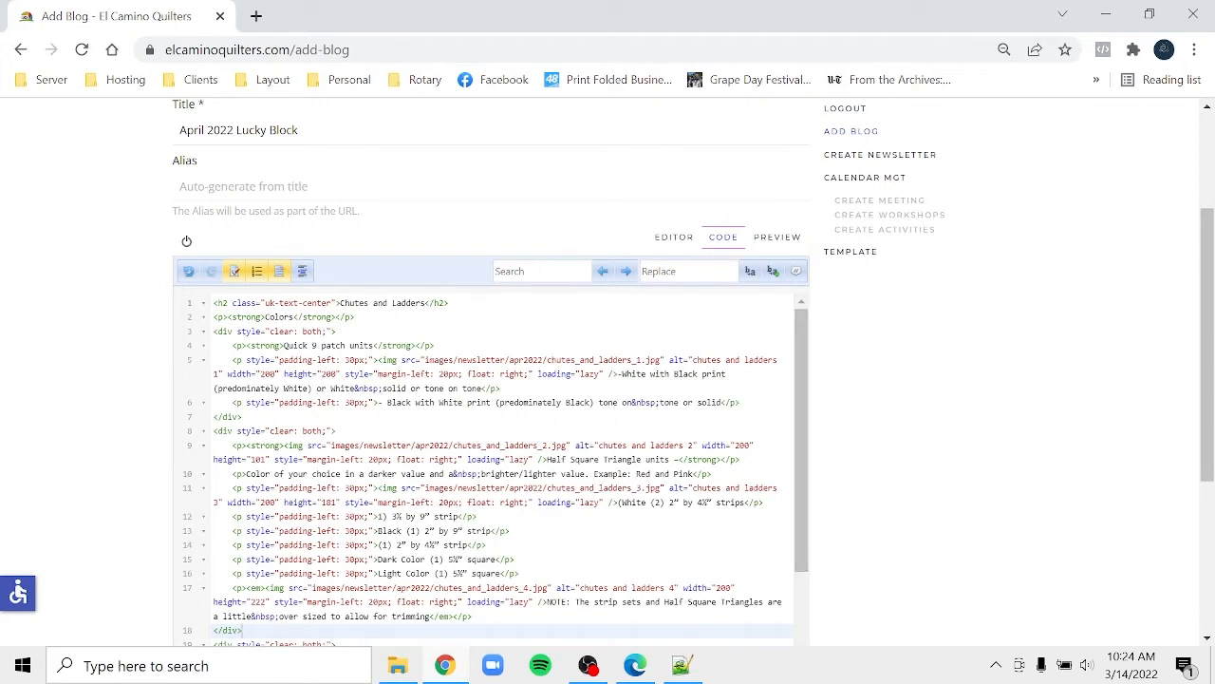
left_click(190, 272)
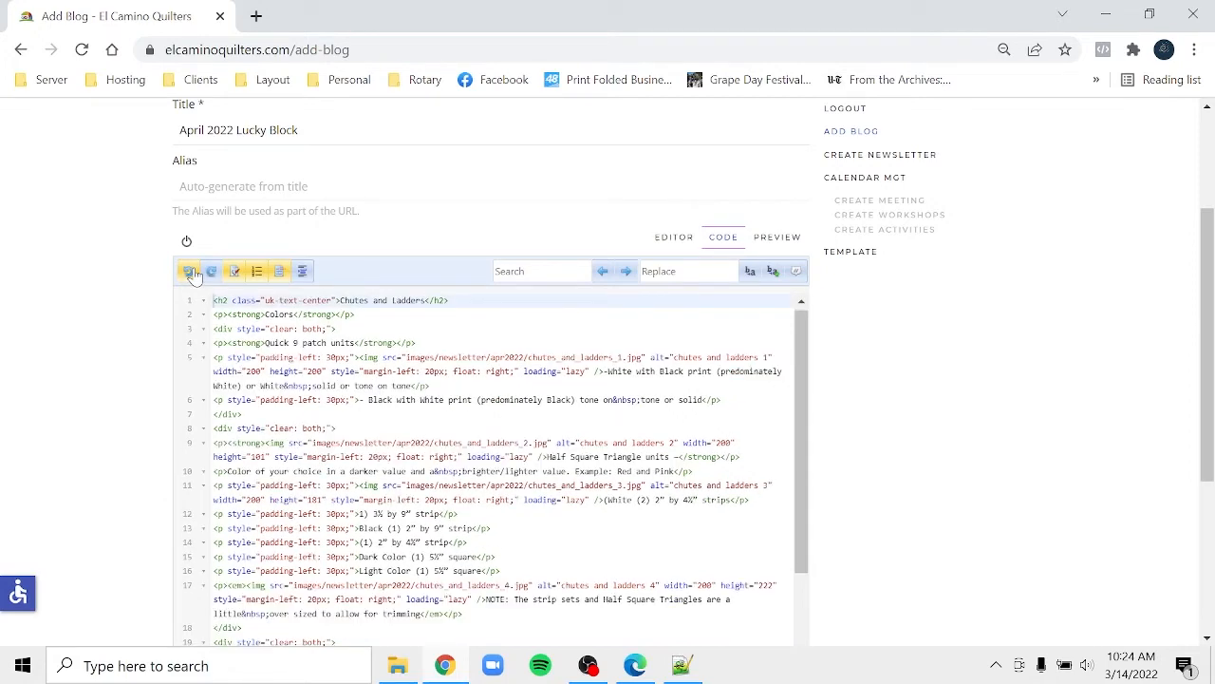
left_click(670, 240)
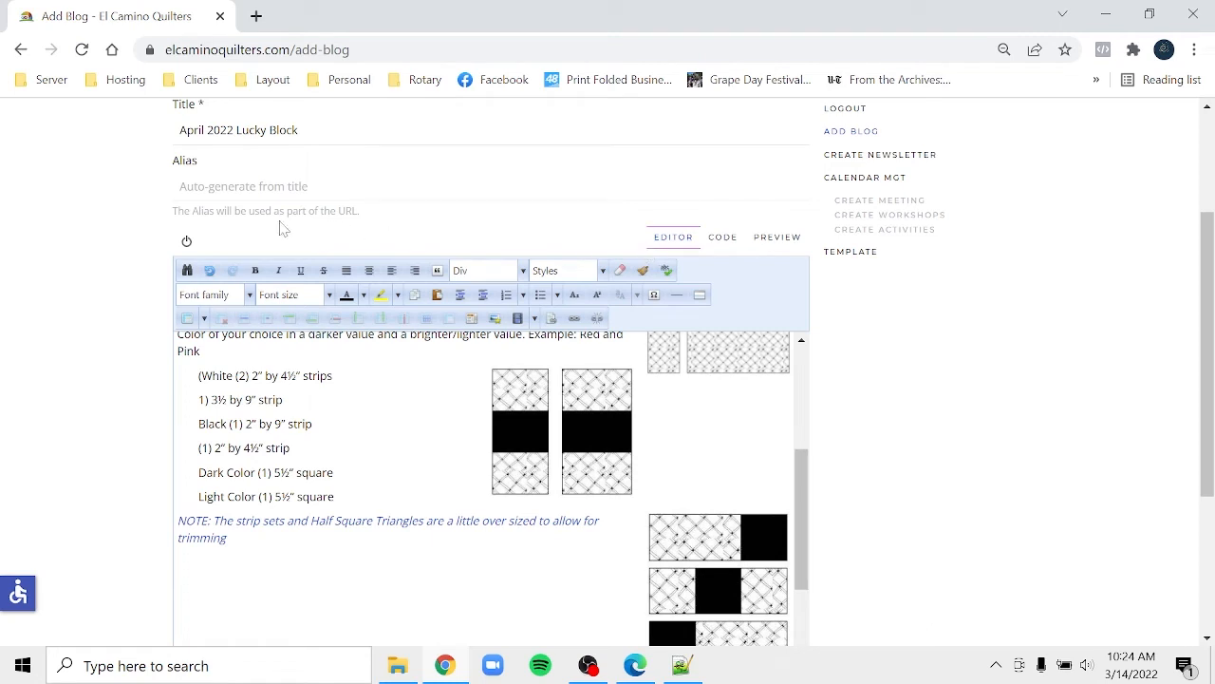
left_click(211, 272)
right_click(213, 275)
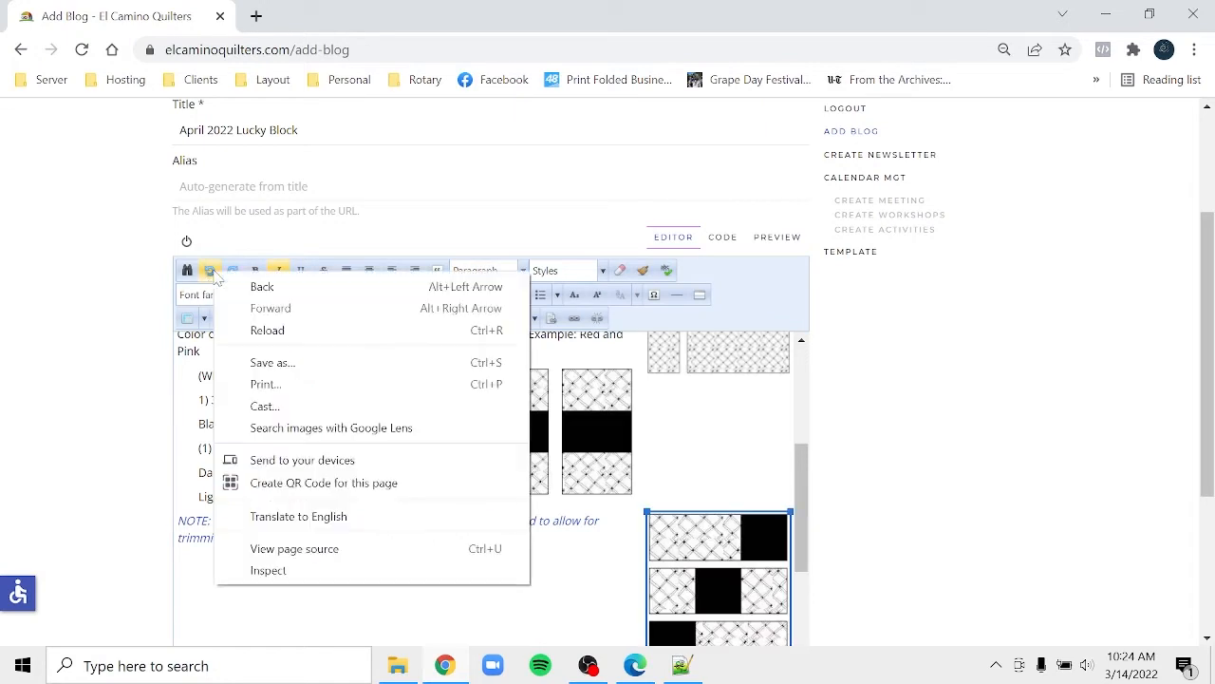
left_click(213, 274)
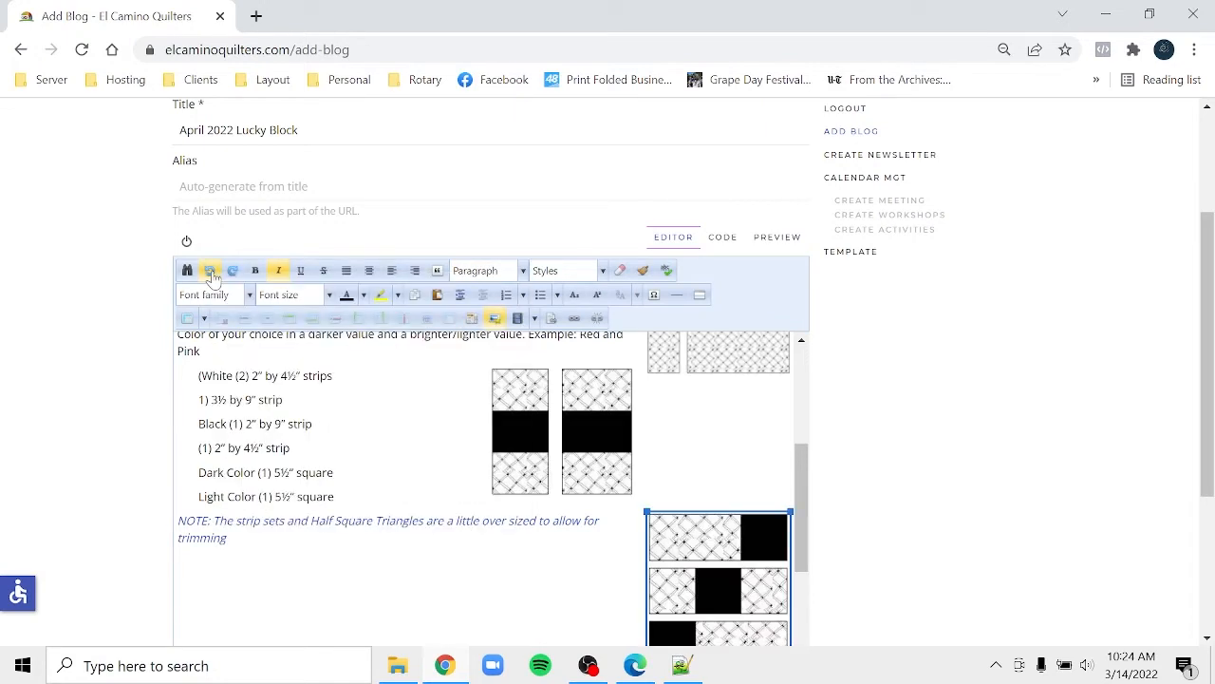
left_click(212, 274)
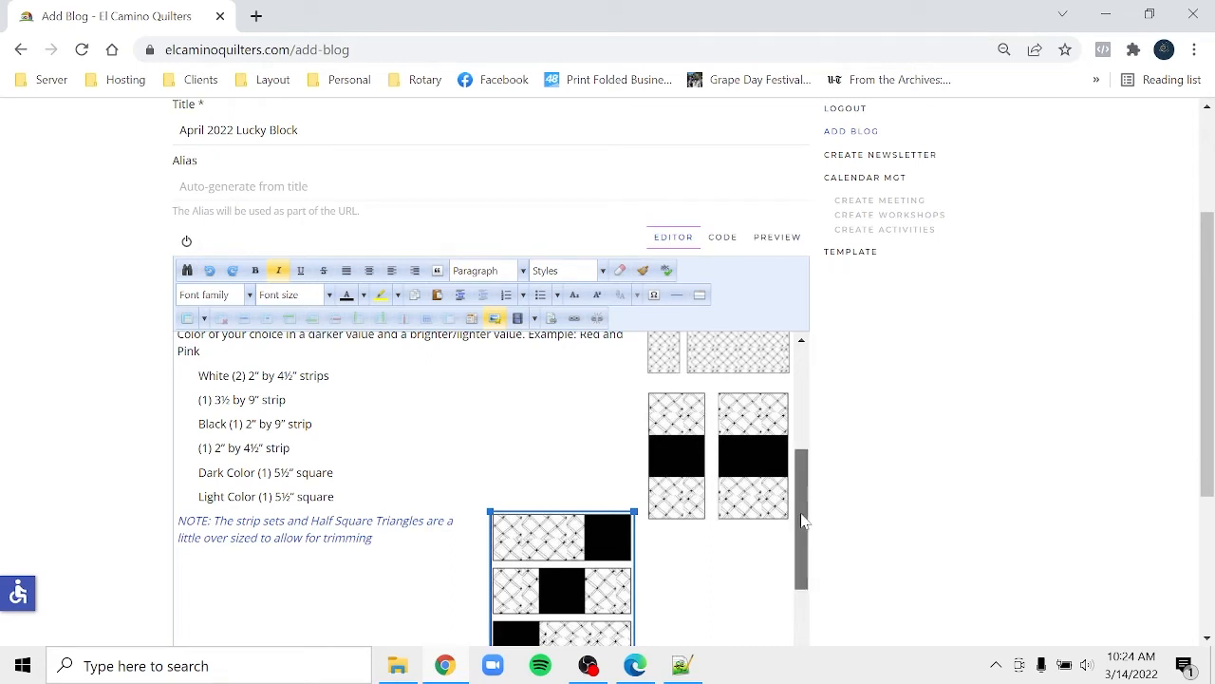
left_click_drag(803, 518, 802, 568)
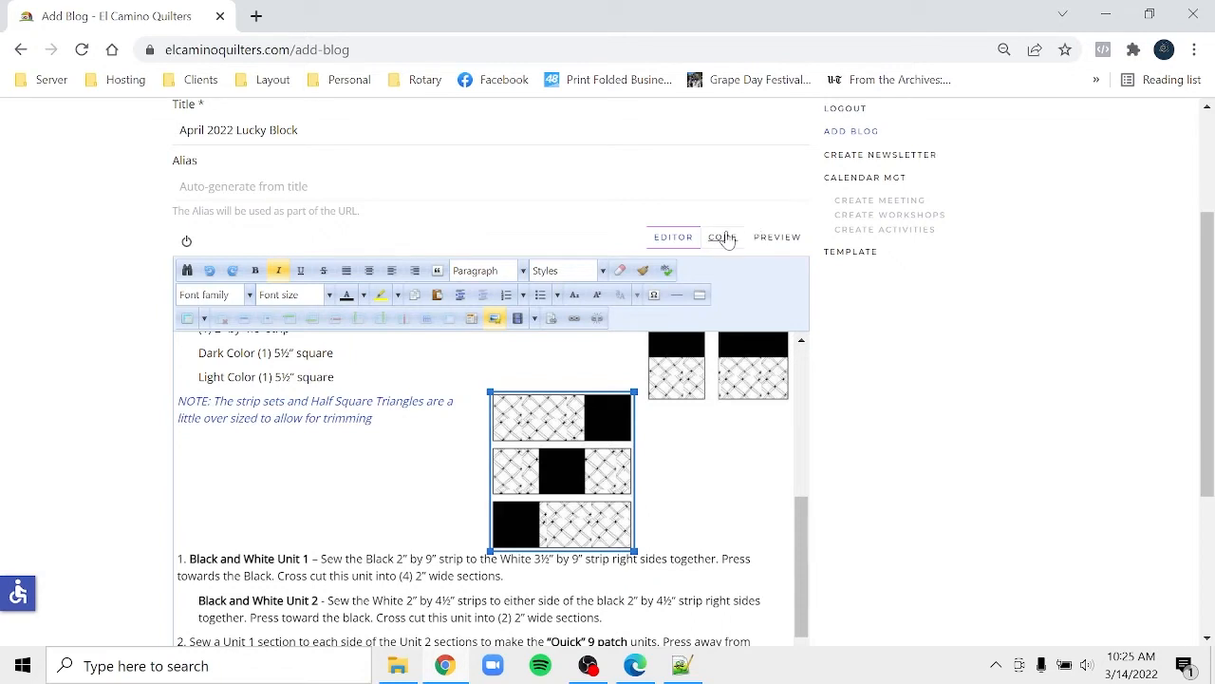
left_click(213, 274)
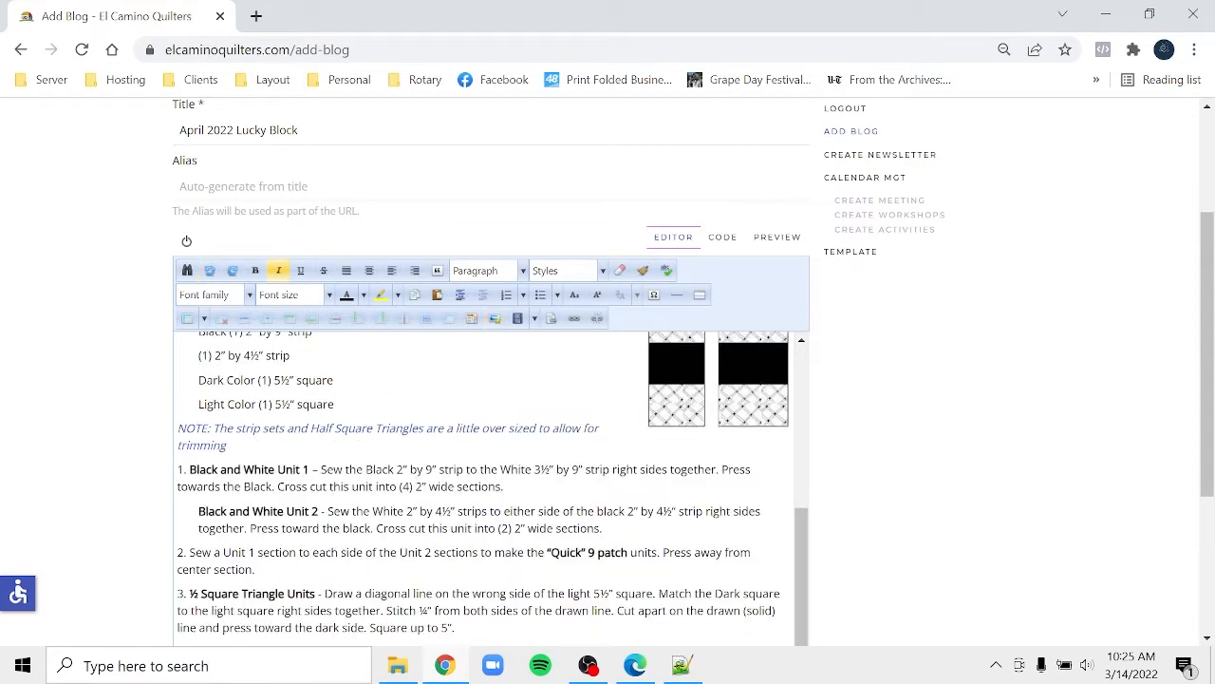
left_click(635, 667)
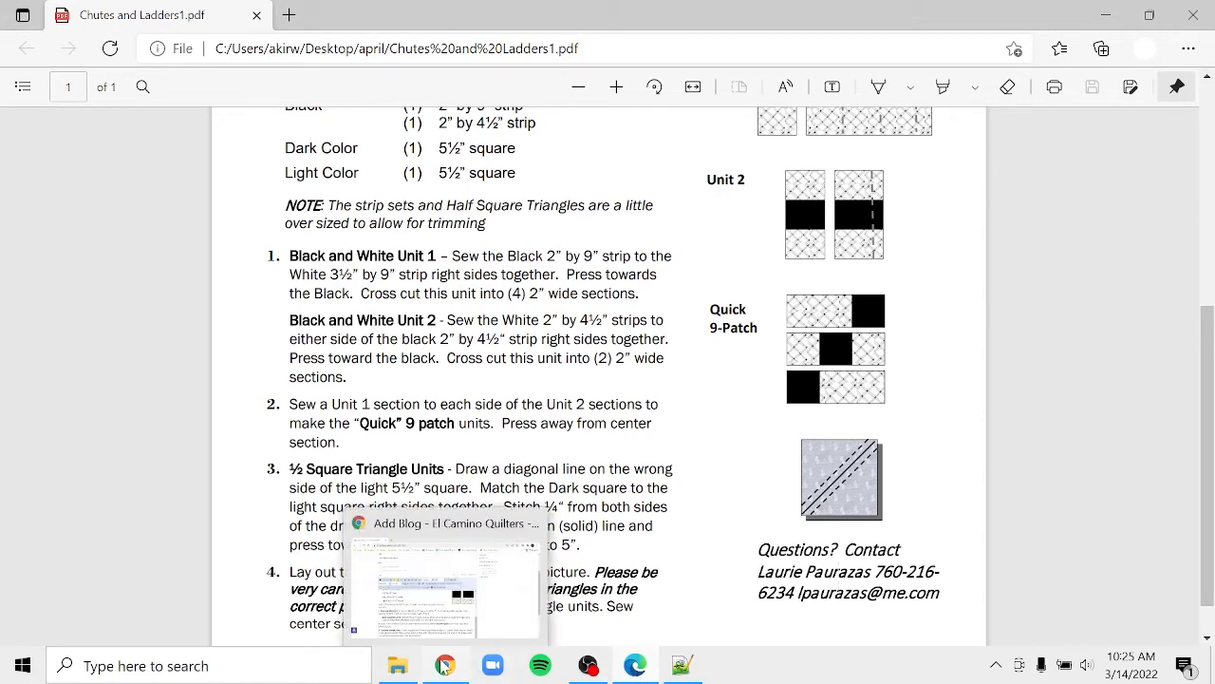
right_click(444, 666)
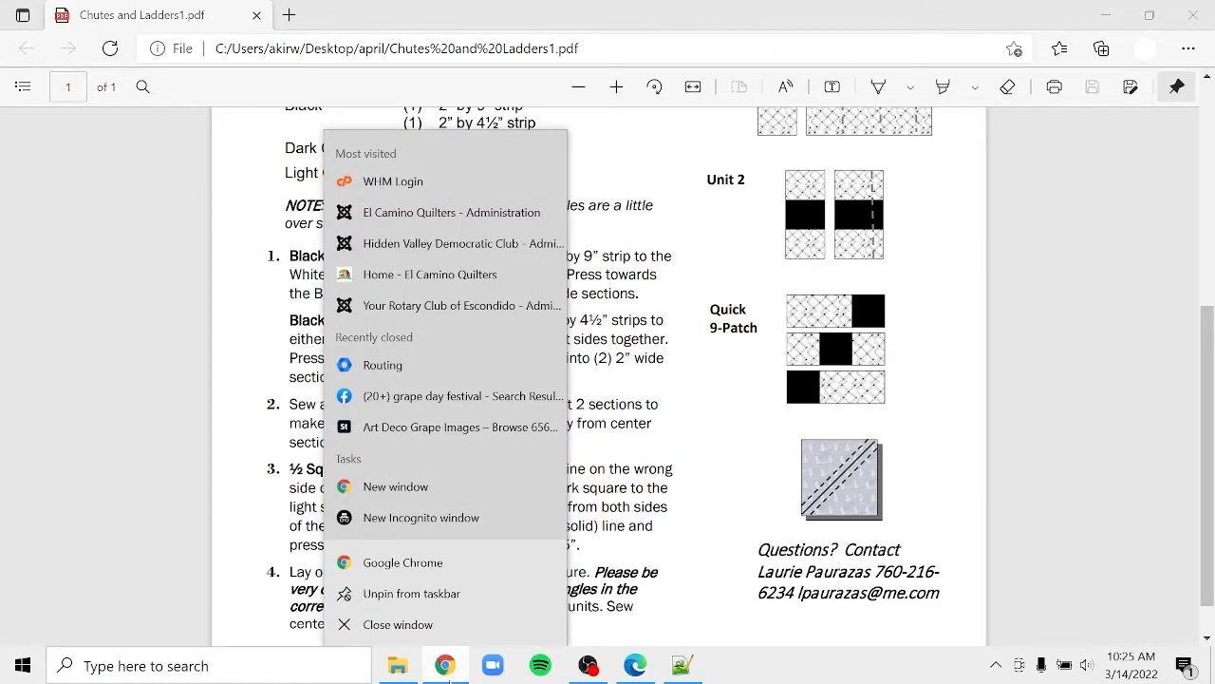
left_click(715, 624)
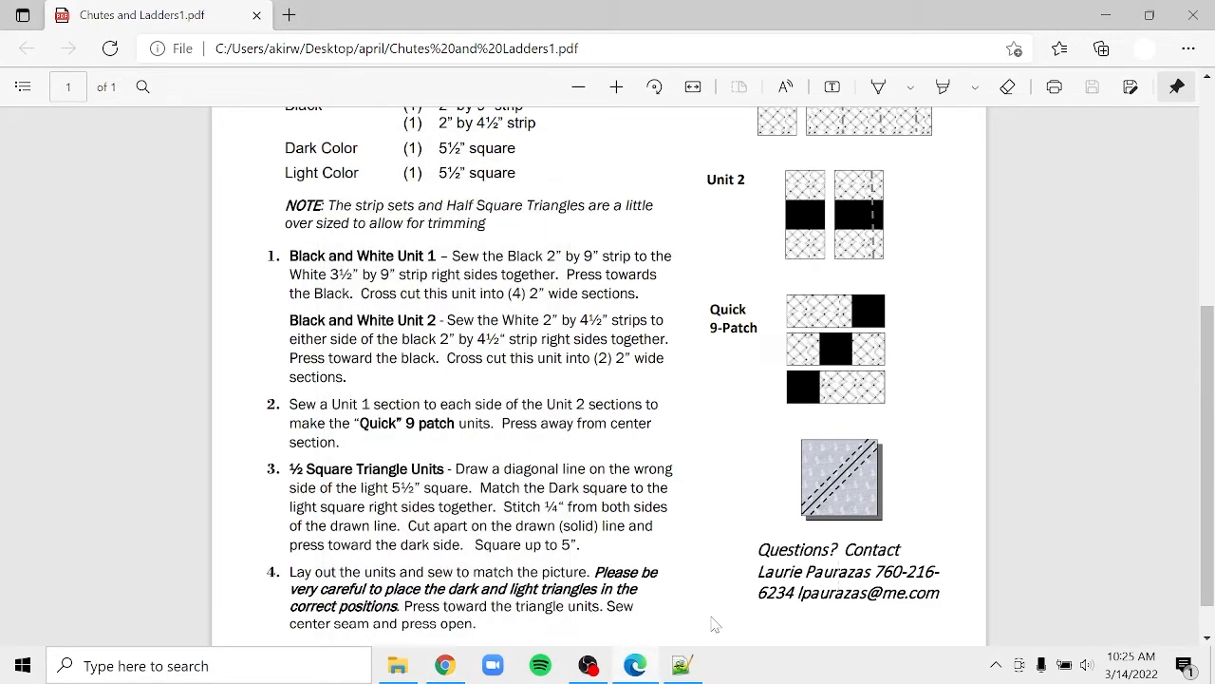
left_click(451, 666)
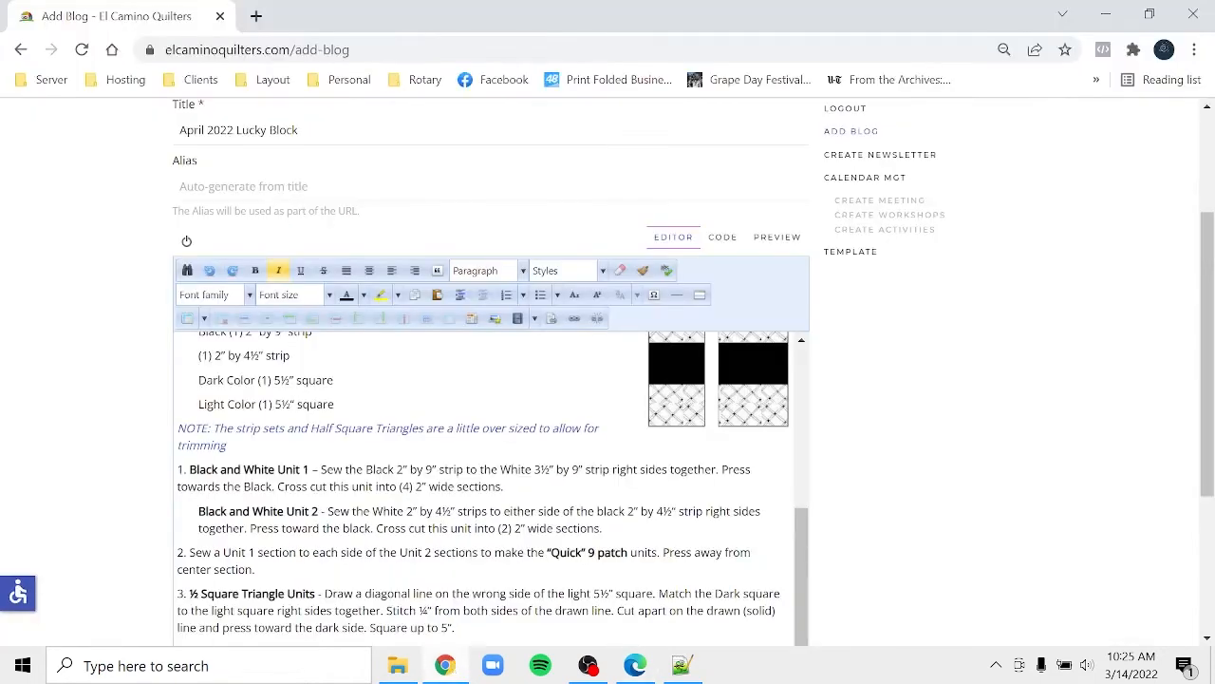
left_click(178, 469)
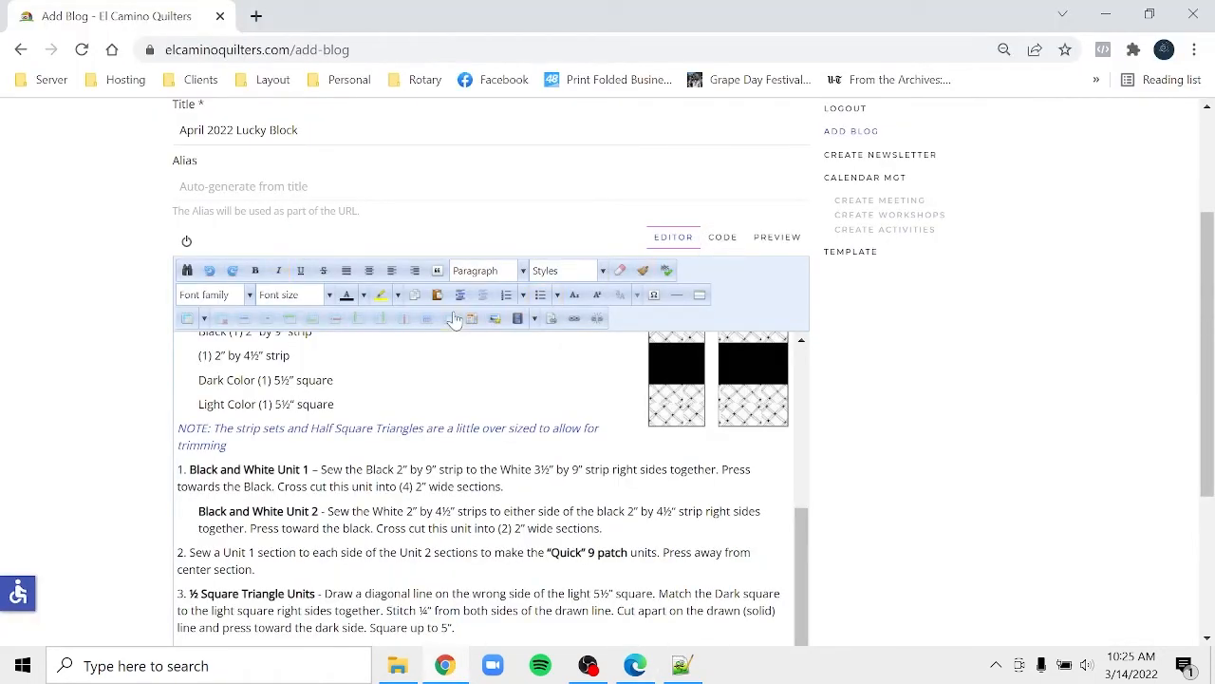
- Insert chutes_and_ladders_4 beside step 1 at 200 px wide, right-aligned, with a 20 px left margin
left_click(489, 321)
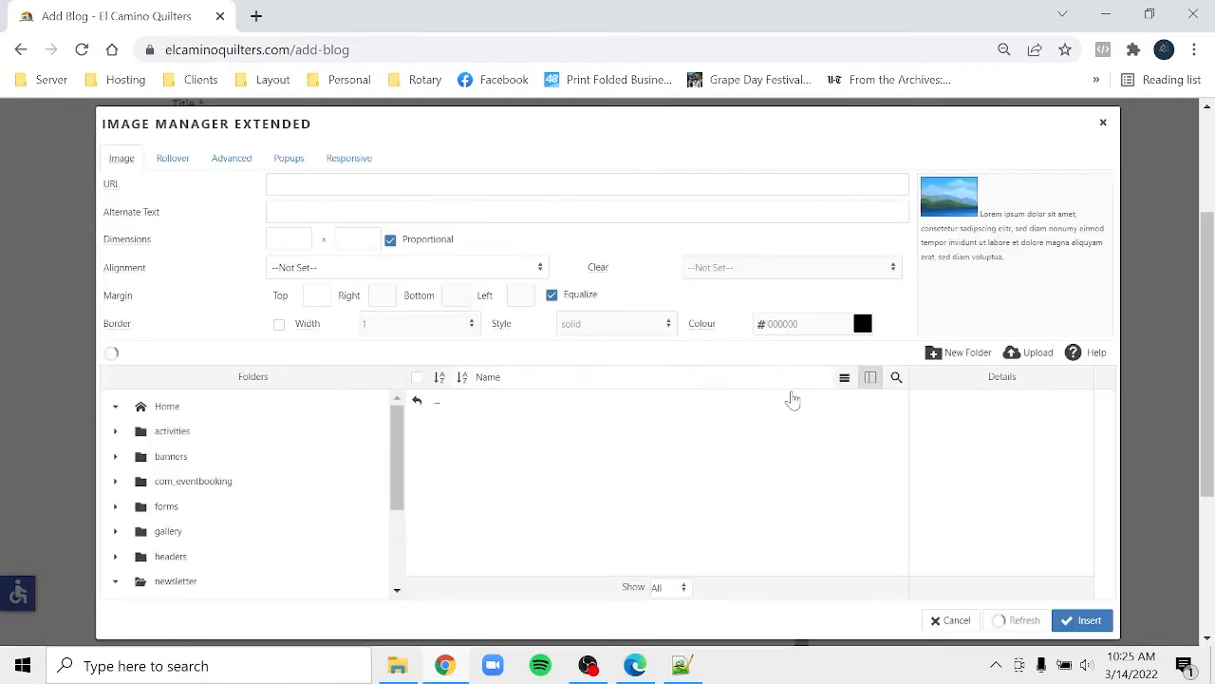
left_click(798, 446)
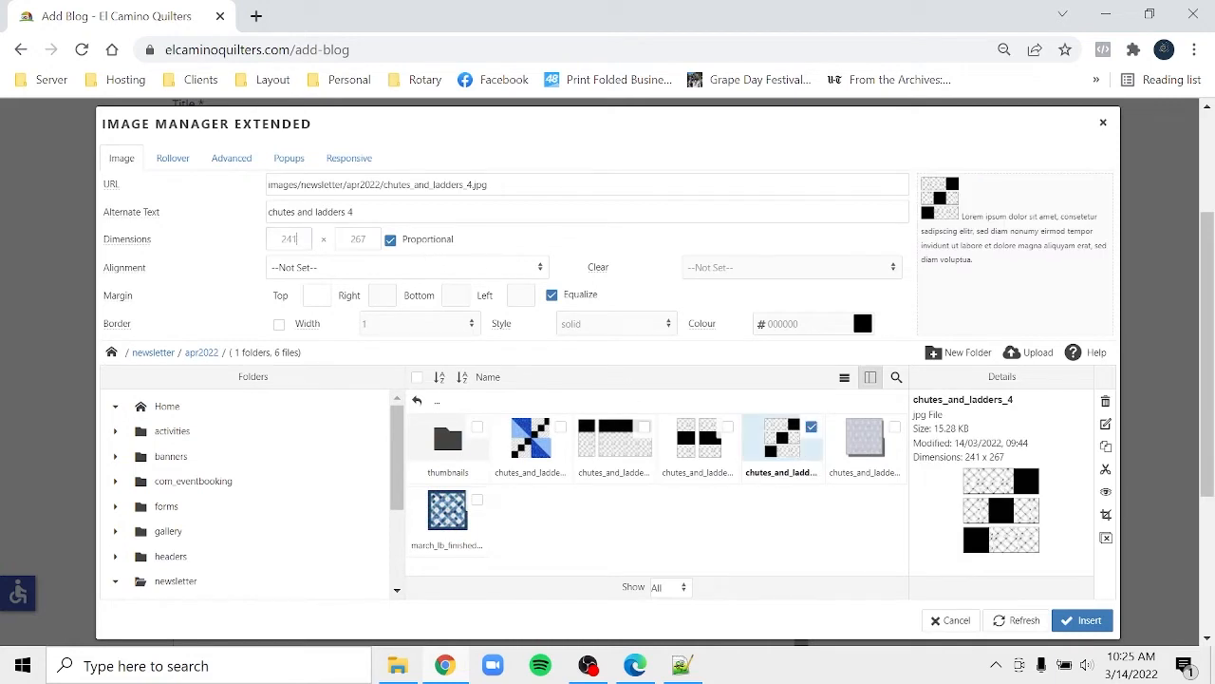
double_click(295, 239)
type("299")
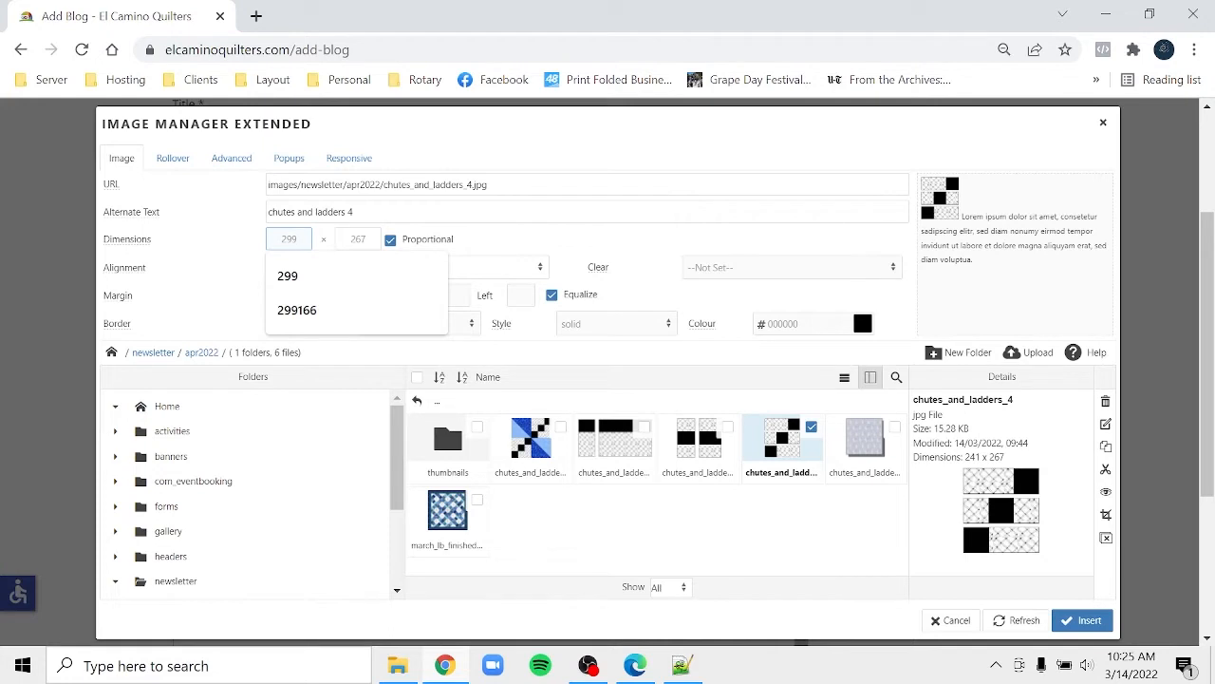
key("BackSpace")
key("BackSpace")
type("00")
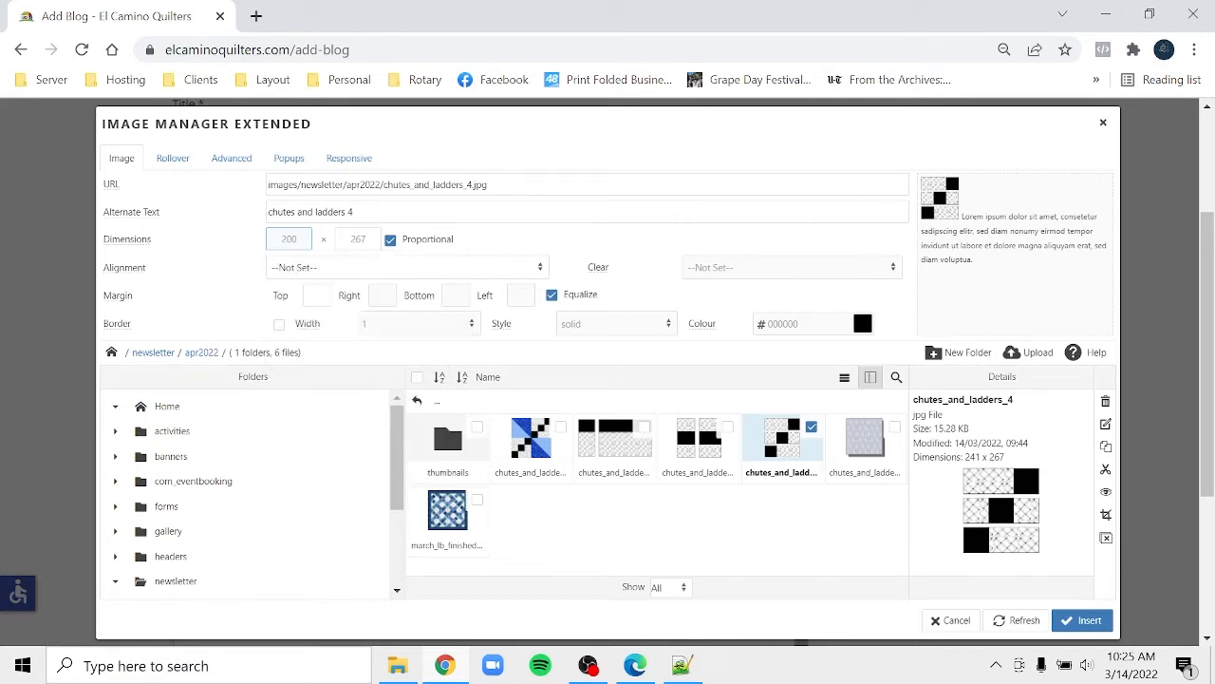
left_click(354, 274)
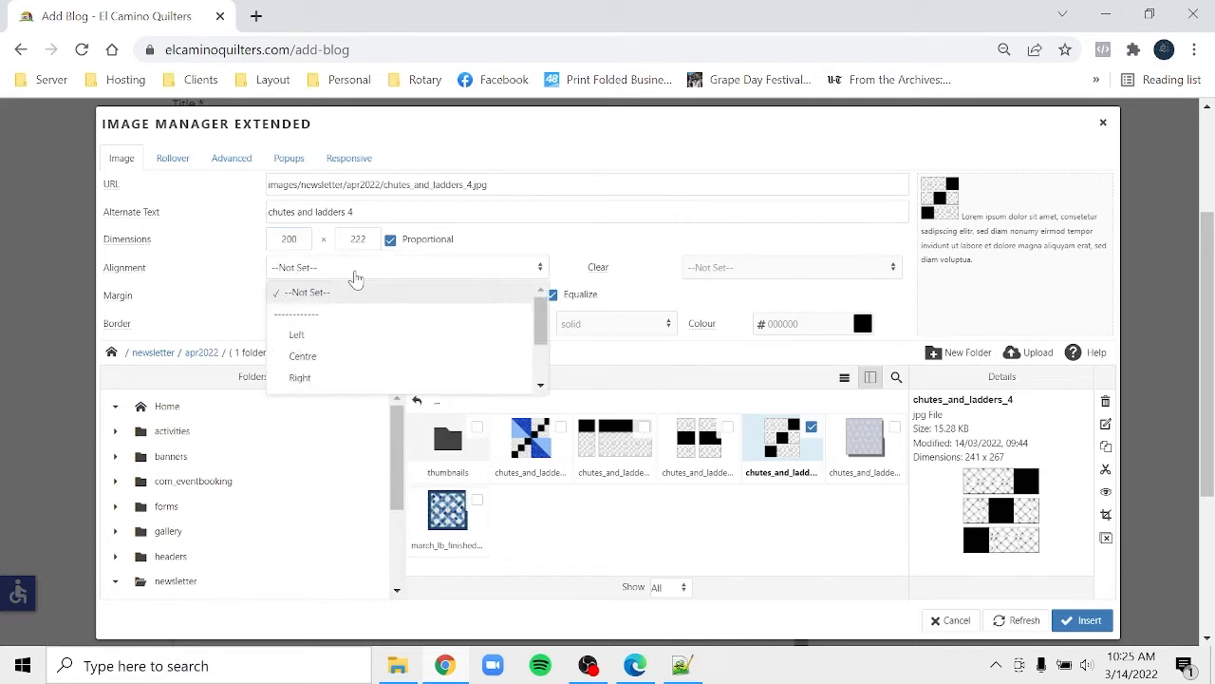
left_click(329, 379)
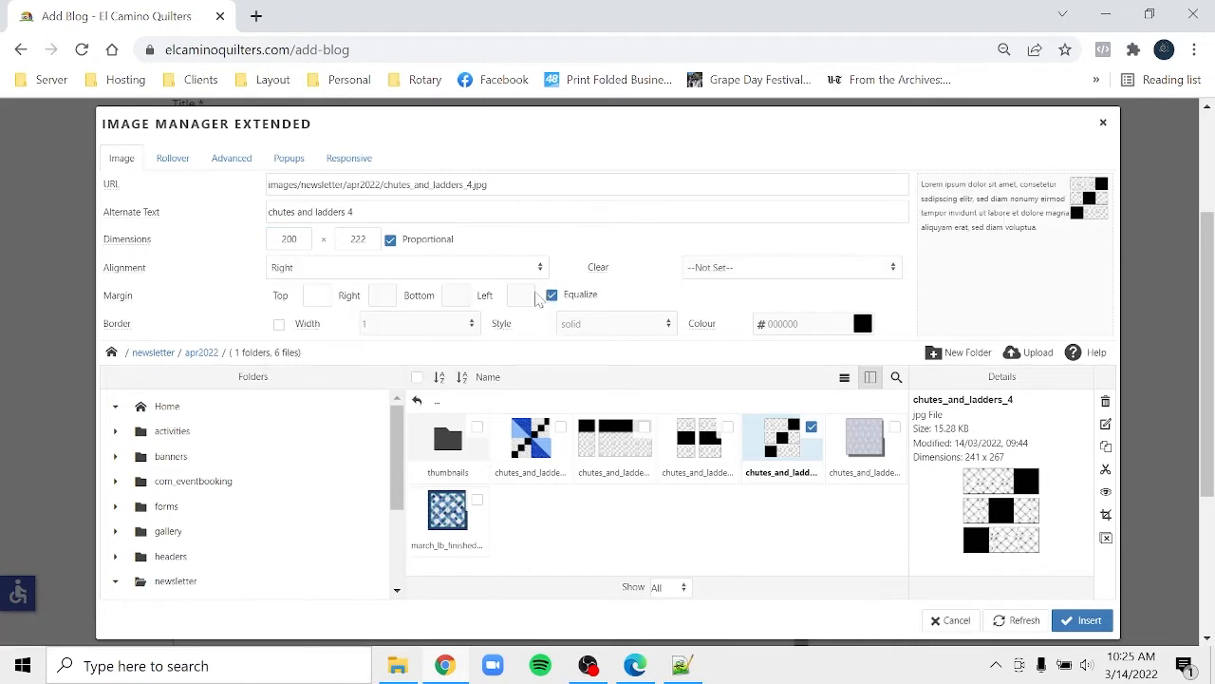
left_click(552, 295)
left_click(520, 295)
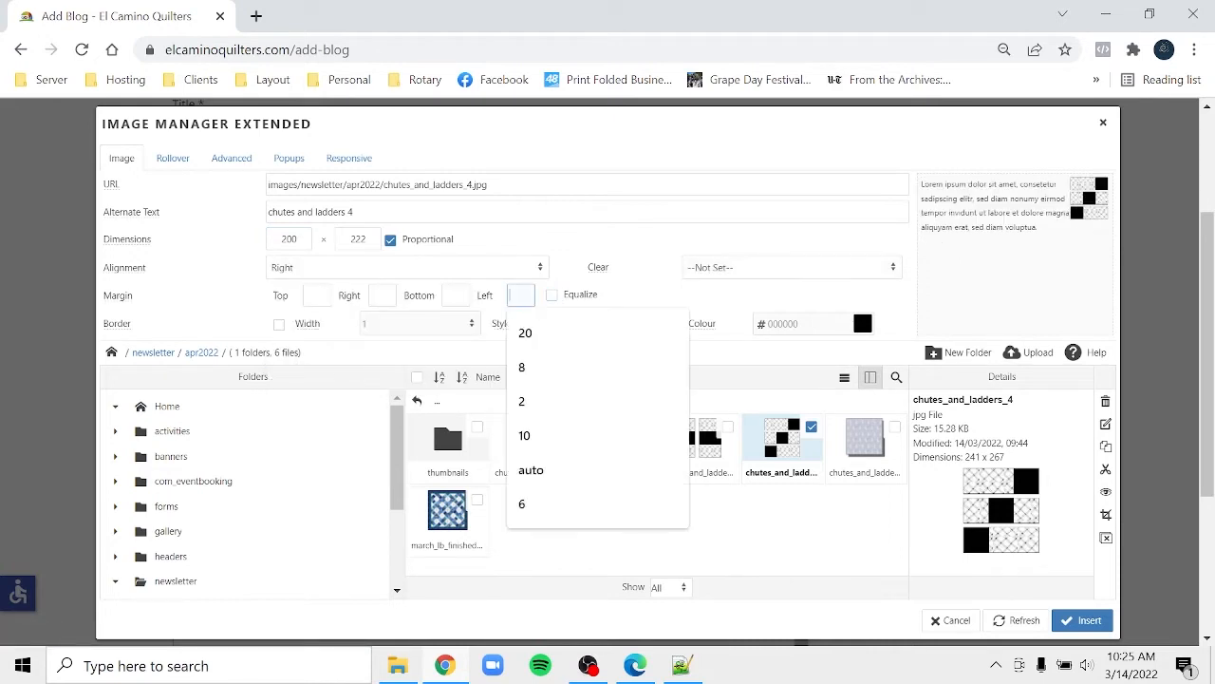
type("20")
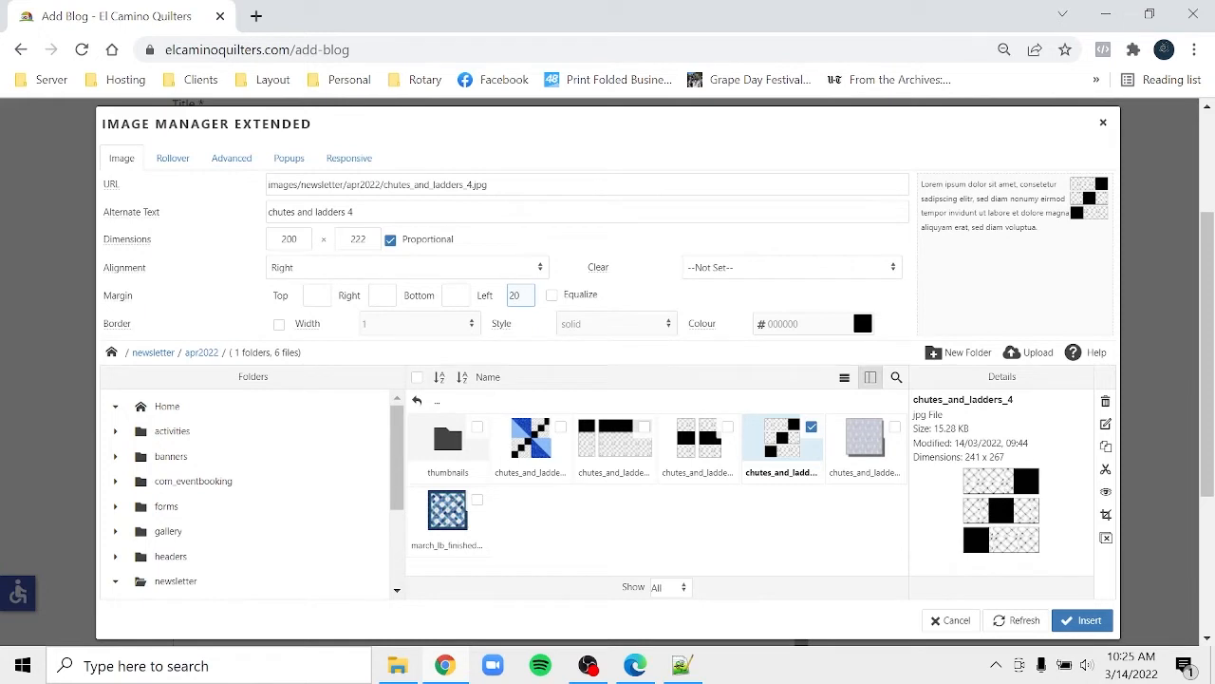
left_click(1073, 623)
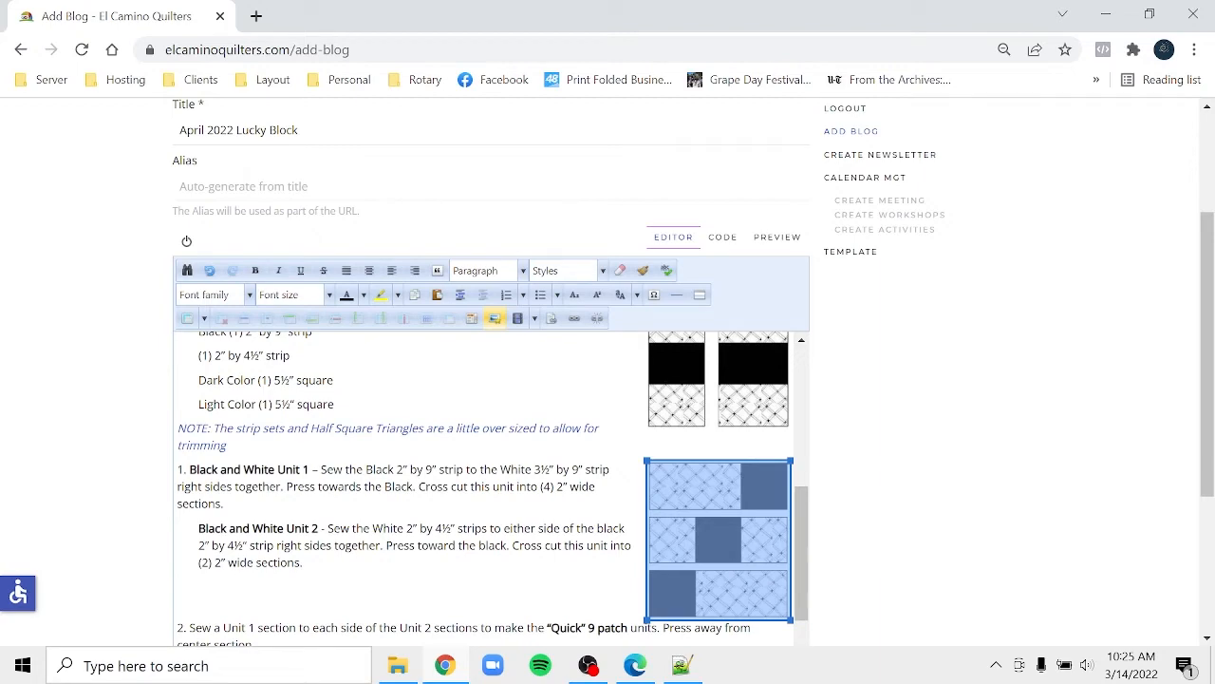
left_click(512, 545)
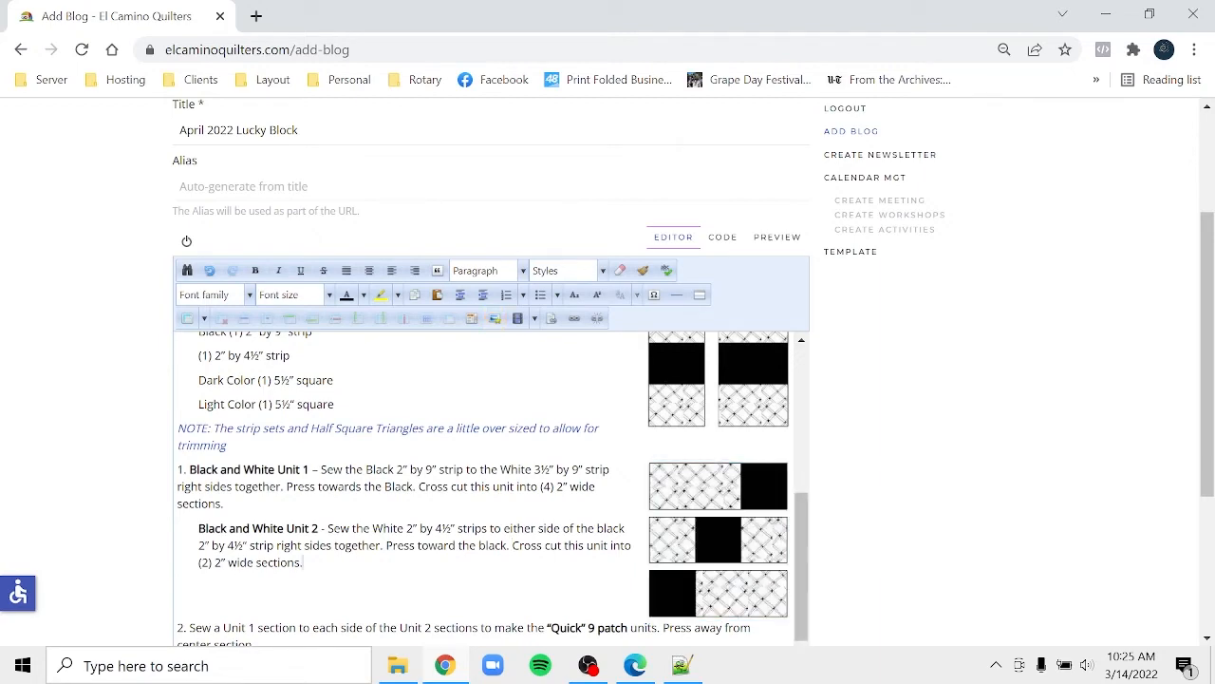
scroll(512, 545, "down", 2)
key("Down")
key("Down")
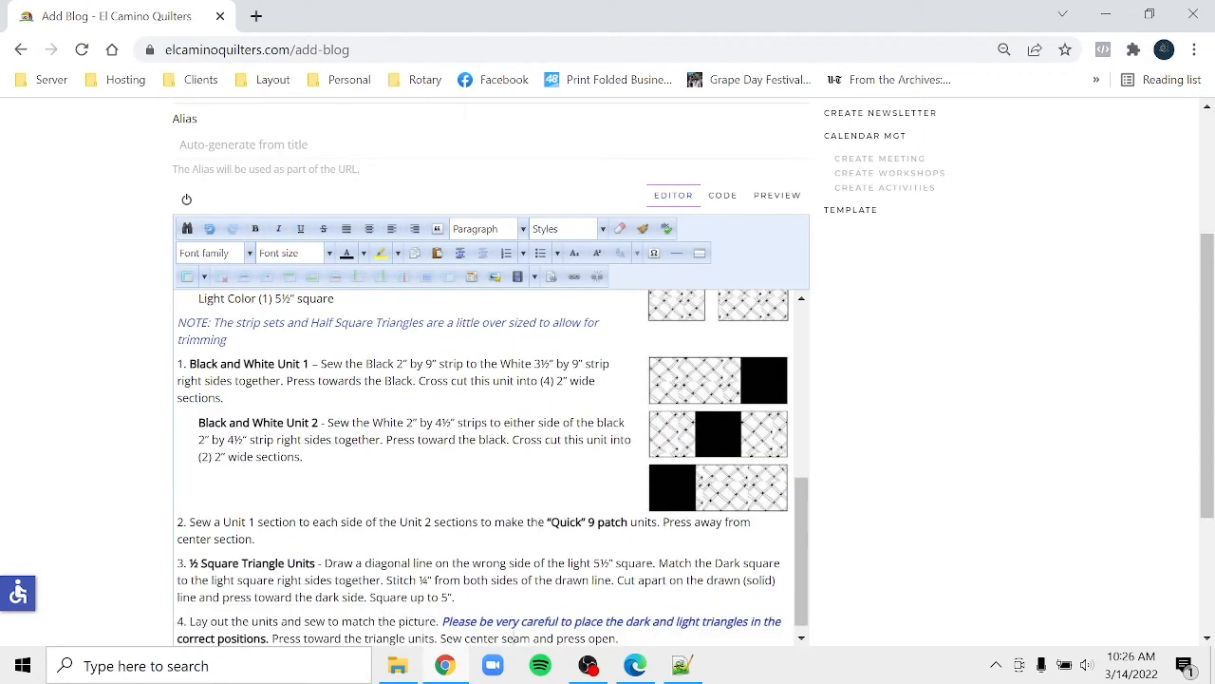
left_click(640, 672)
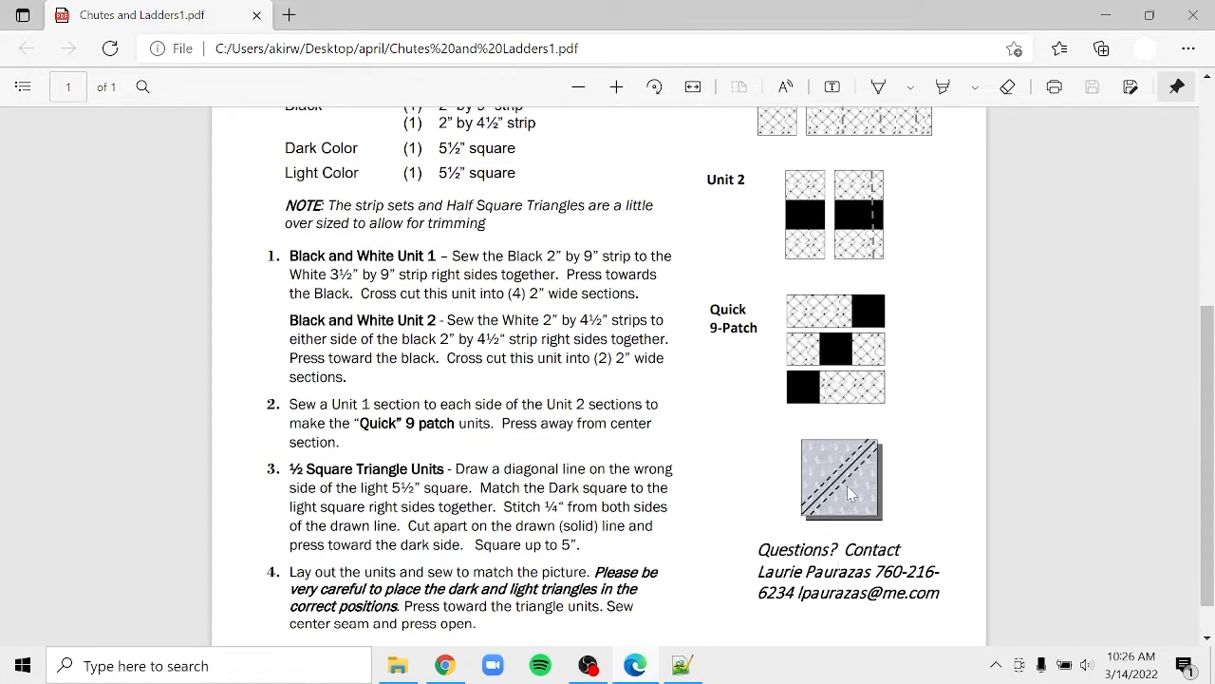
left_click(462, 670)
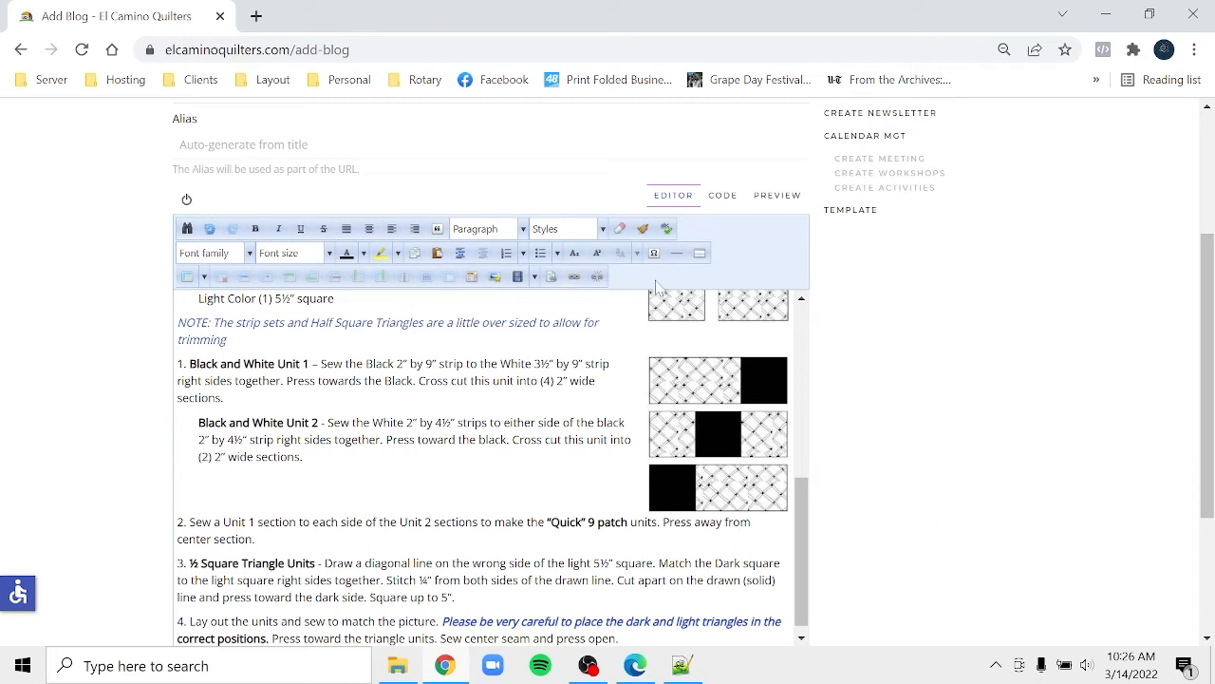
- Insert chutes_and_ladders_5 beside step 3 at 200 px wide, right-aligned, with a 20 px left margin
left_click(494, 277)
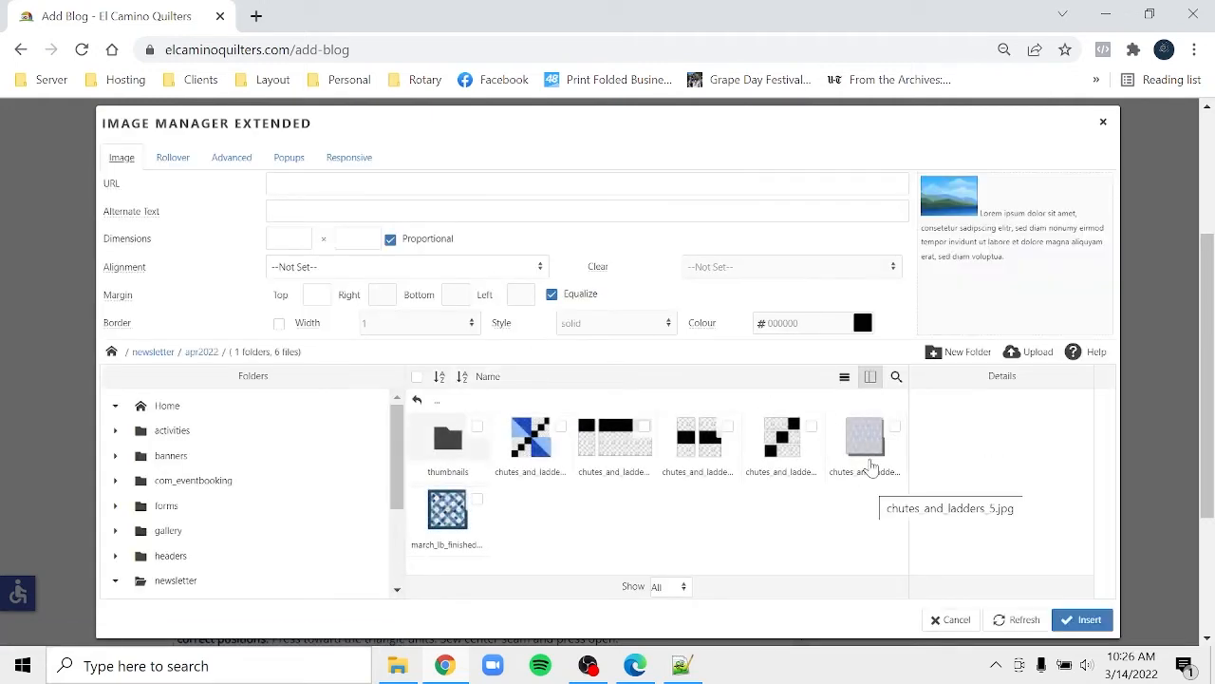
left_click(867, 447)
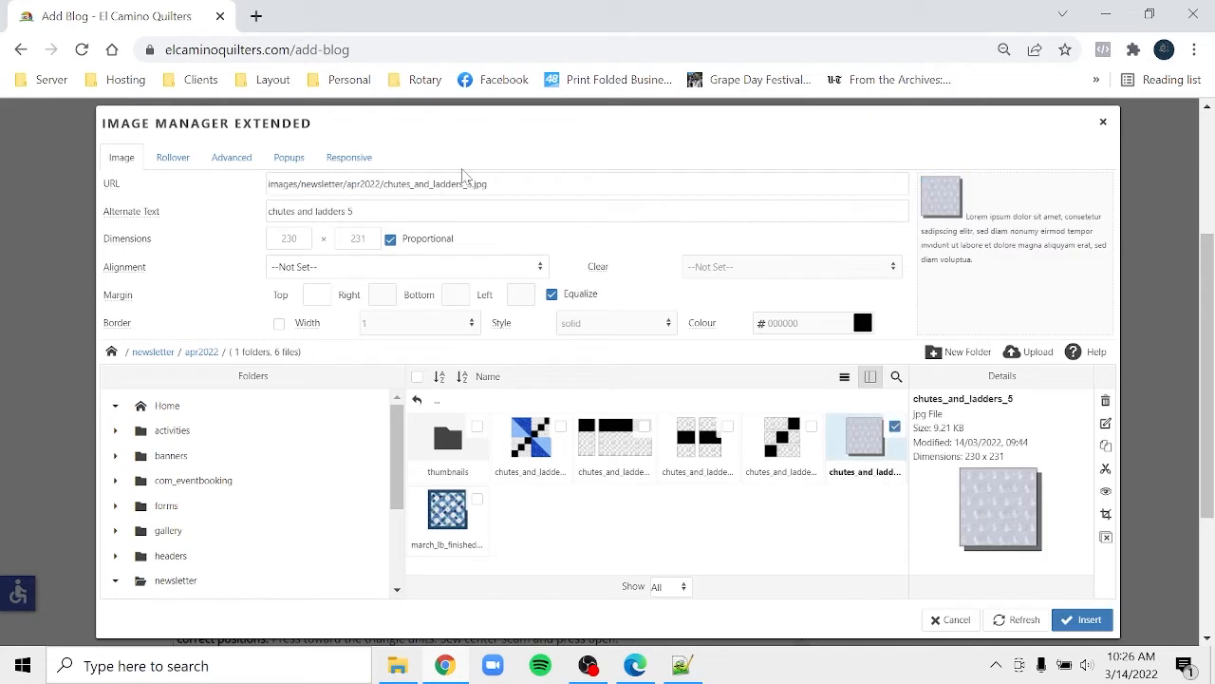
double_click(292, 238)
type("200")
left_click(316, 272)
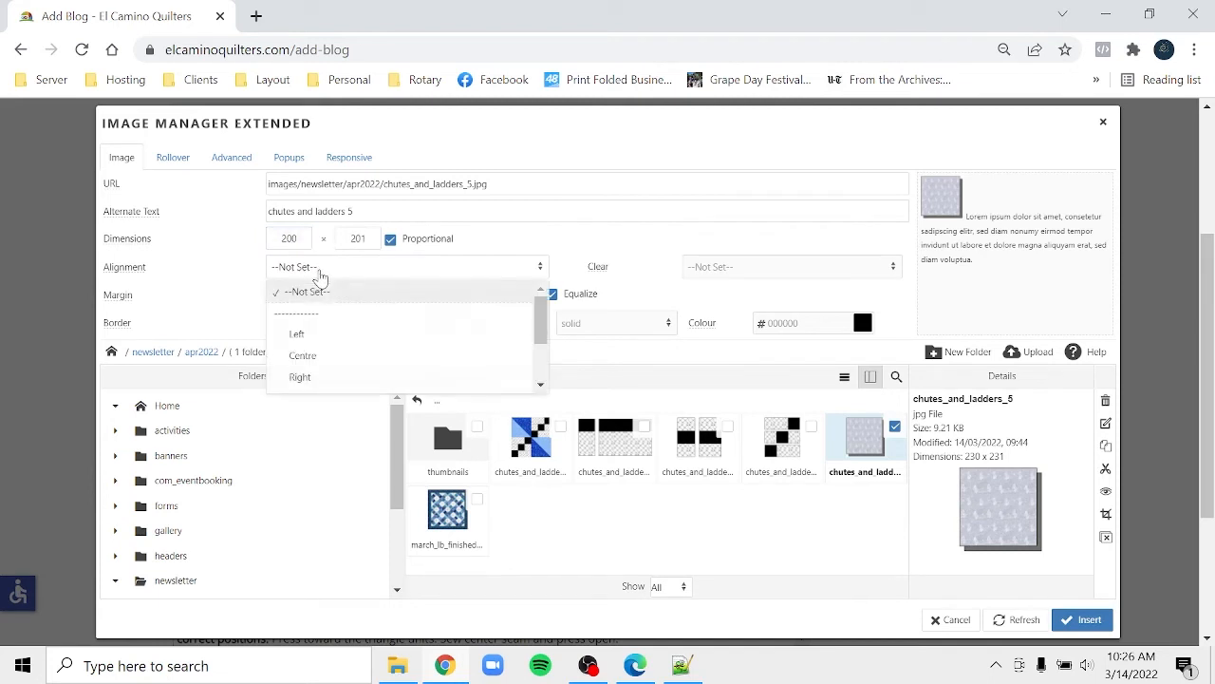
left_click(329, 378)
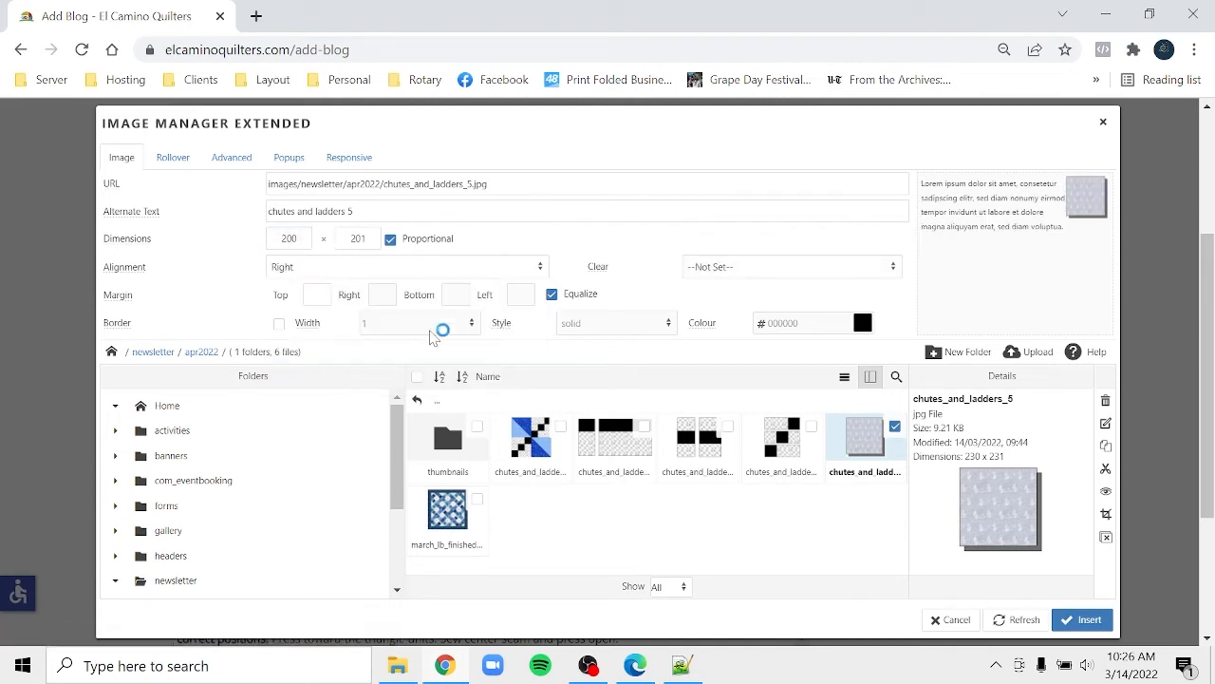
left_click(552, 295)
left_click(522, 295)
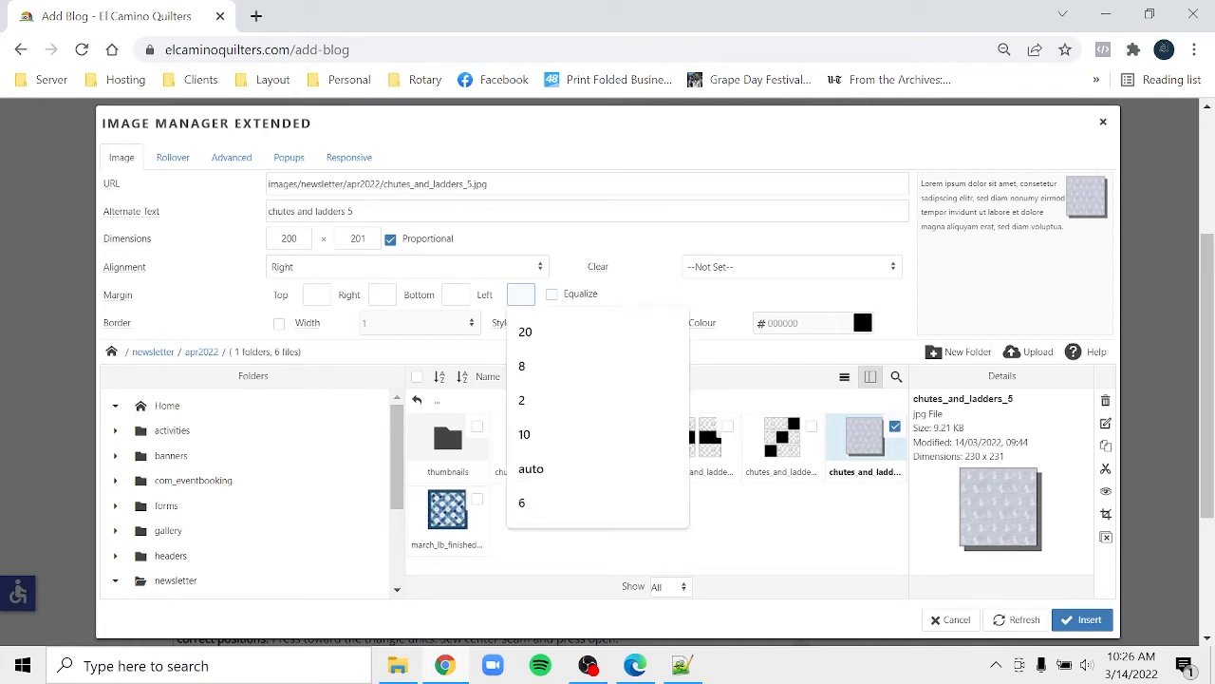
type("20")
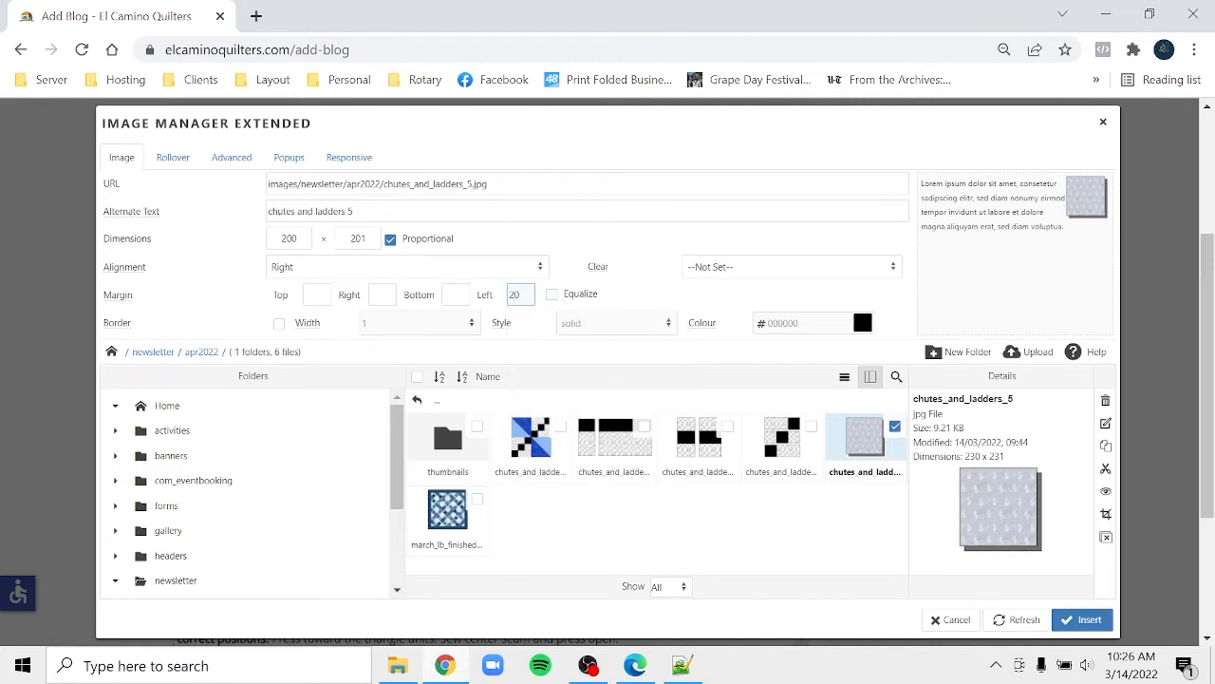
left_click(1068, 626)
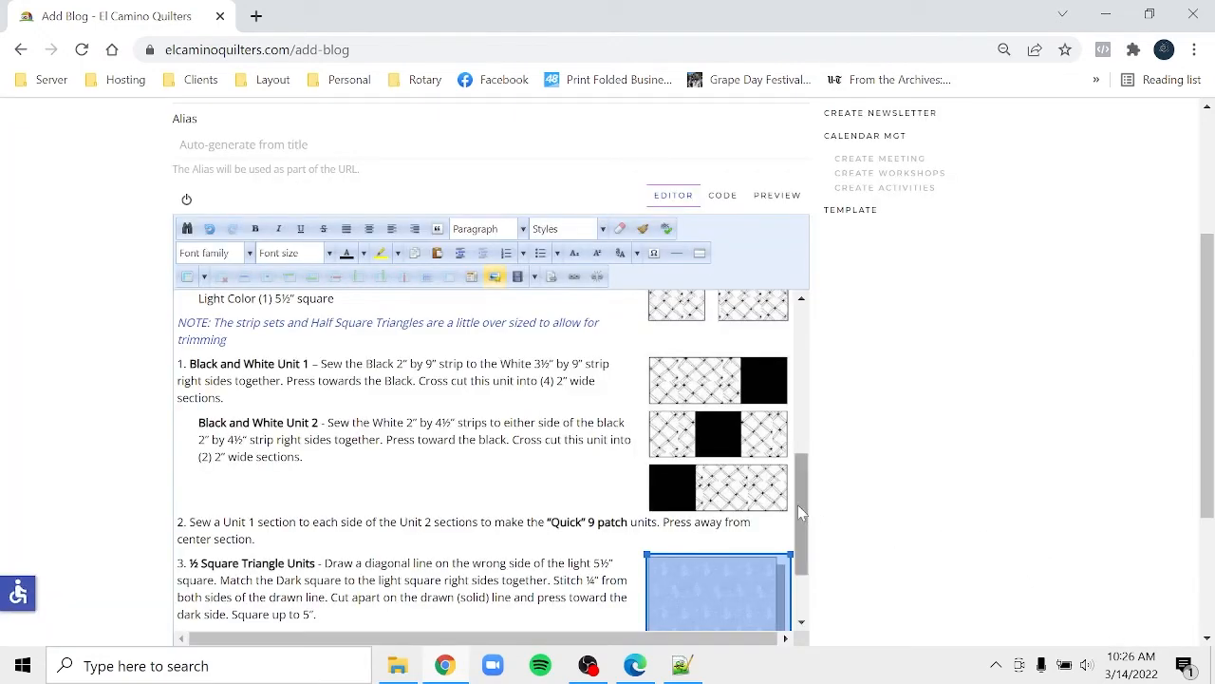
- Start a new empty line after the end of step 4's text
left_click_drag(800, 513, 795, 594)
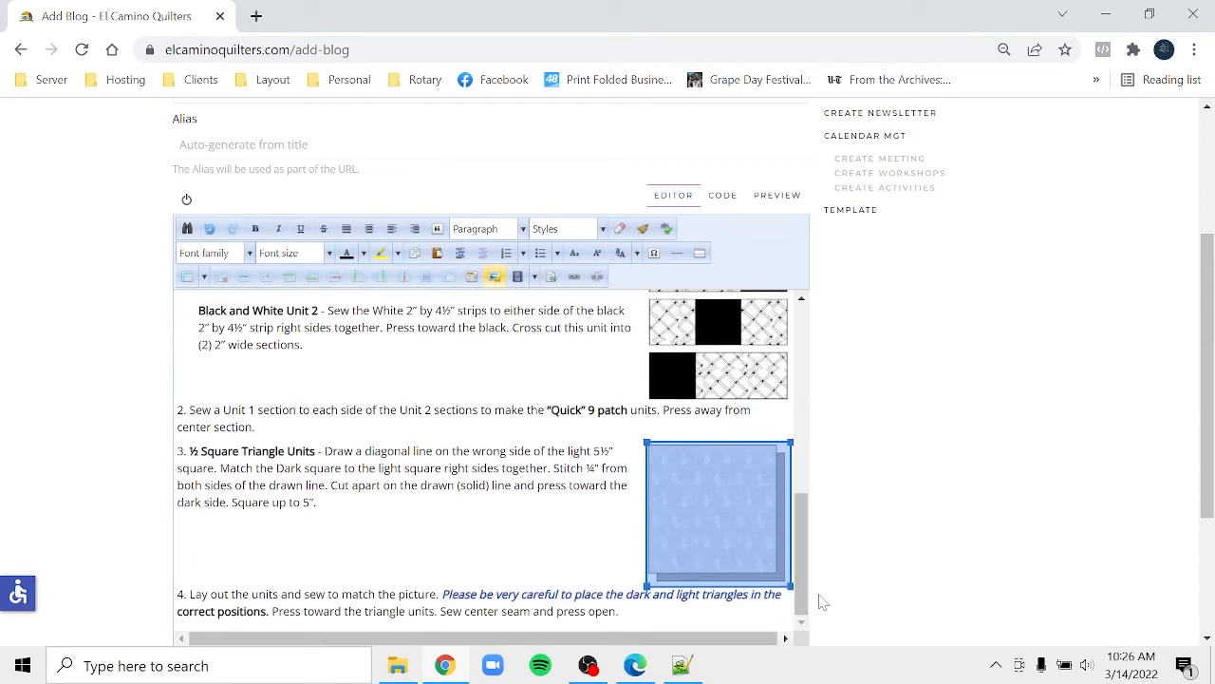
left_click(620, 612)
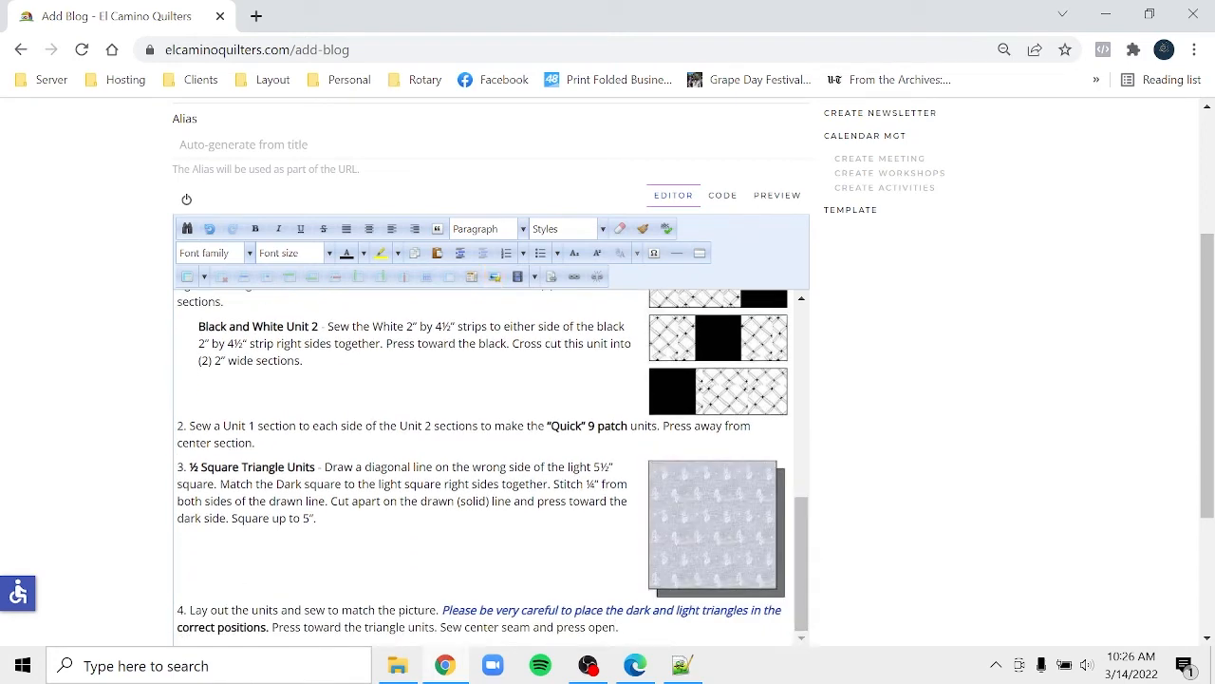
key("Return")
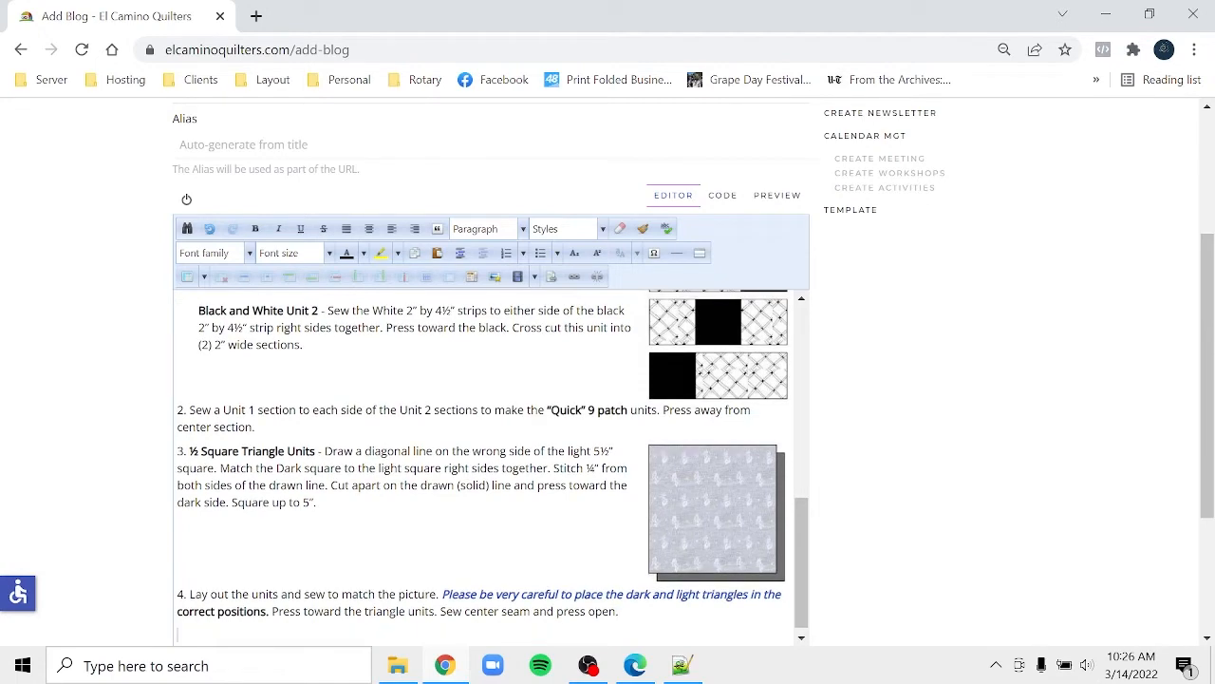
- Select the 'Questions? Contact' note at the bottom of Chutes and Ladders1.pdf, then go back to the editor
left_click(634, 666)
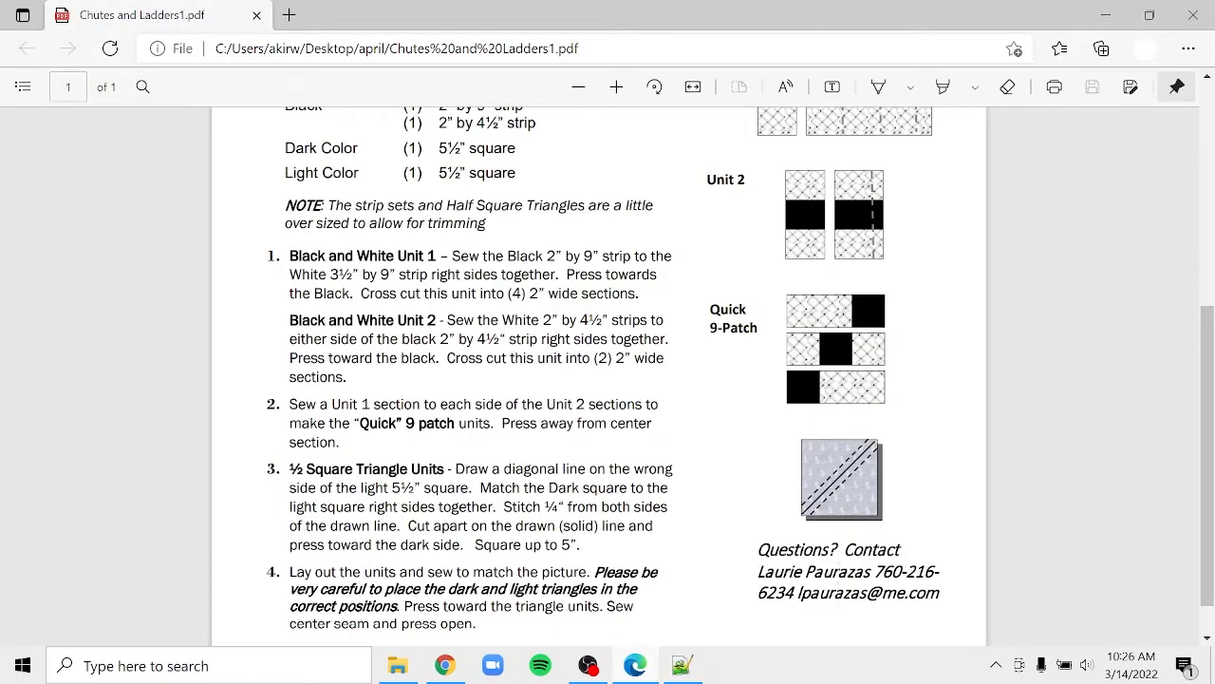
left_click_drag(759, 550, 940, 593)
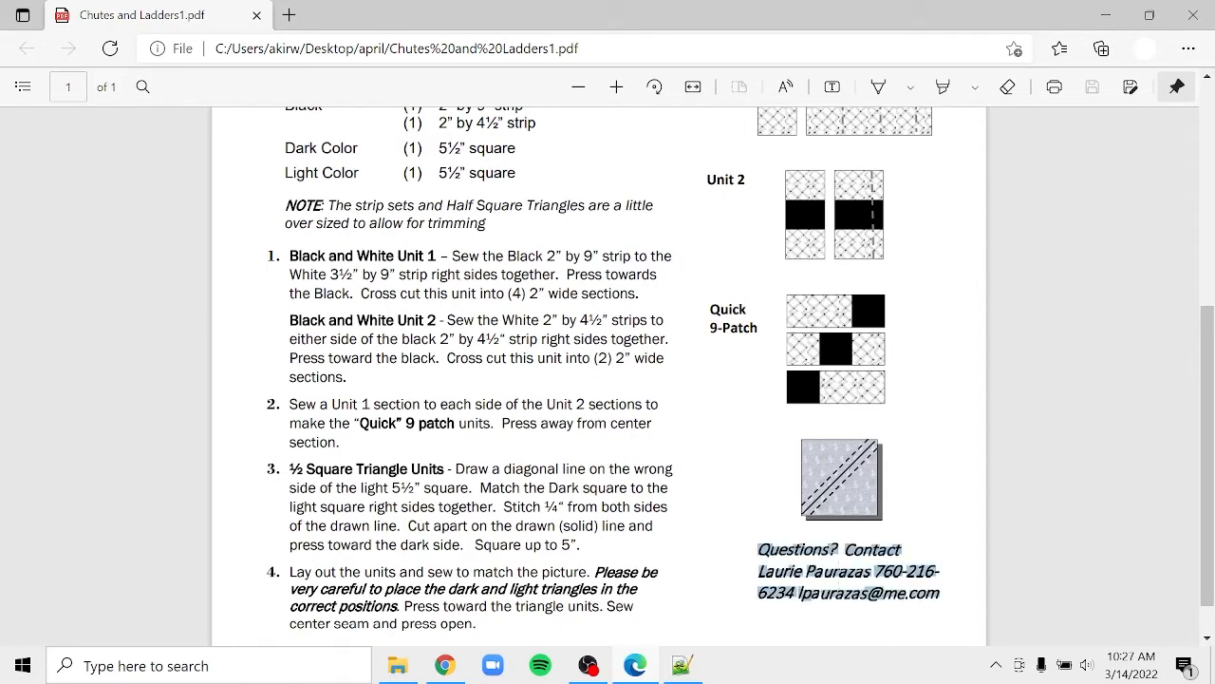
left_click(966, 596)
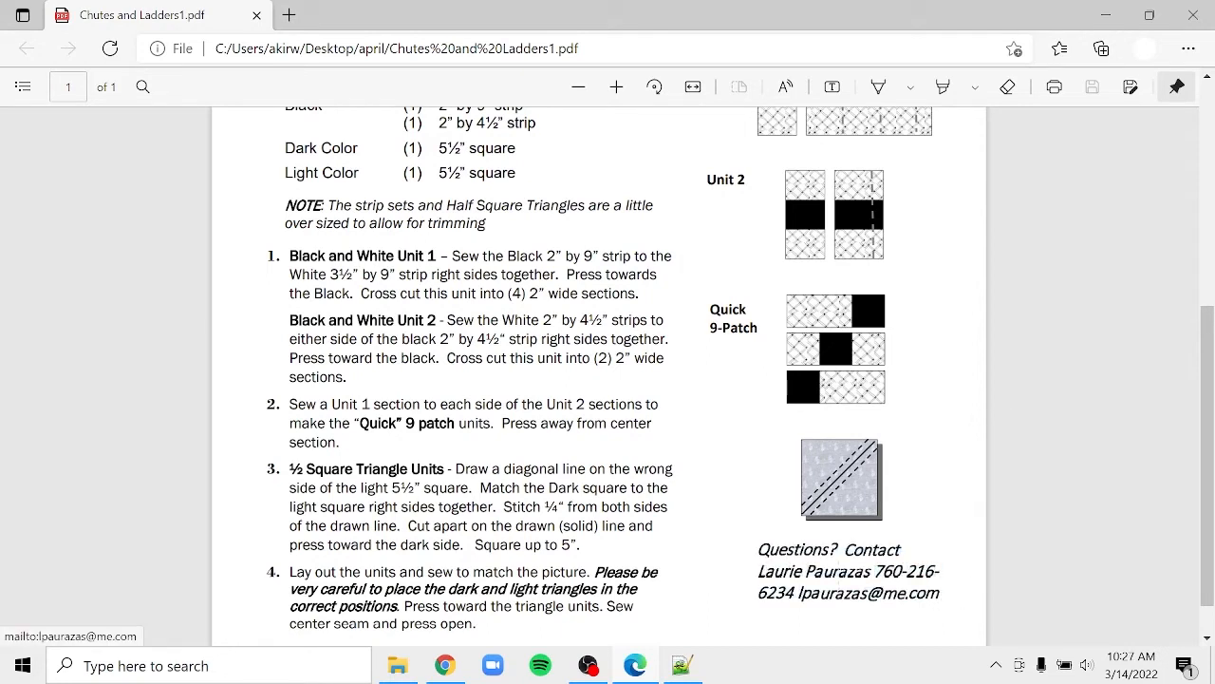
left_click_drag(940, 593, 738, 556)
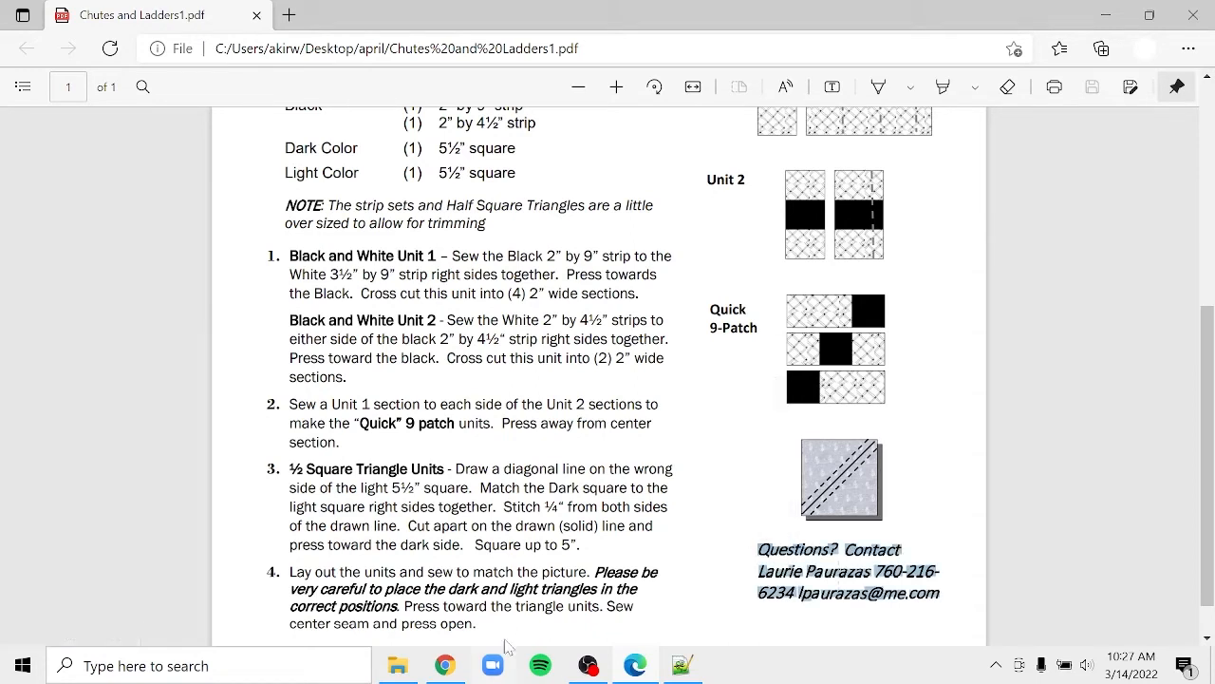
left_click(469, 672)
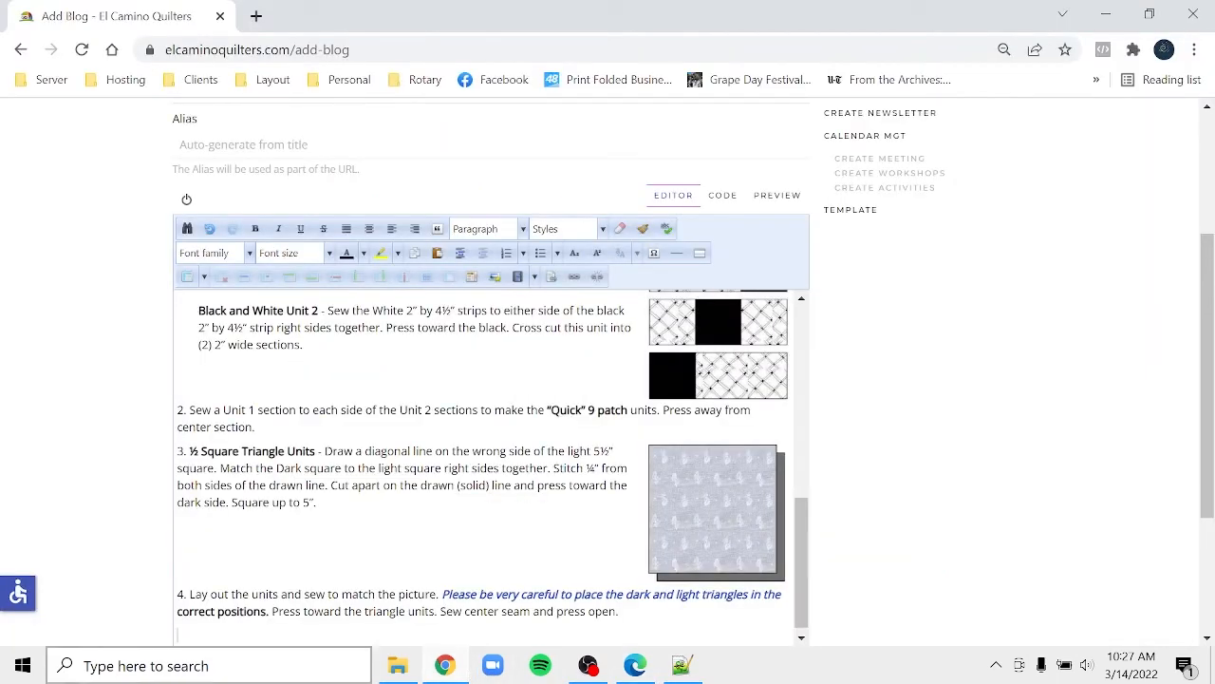
- Paste the Questions? Contact note below step 4, join it onto one line, and select the e-mail address
key("ctrl+v")
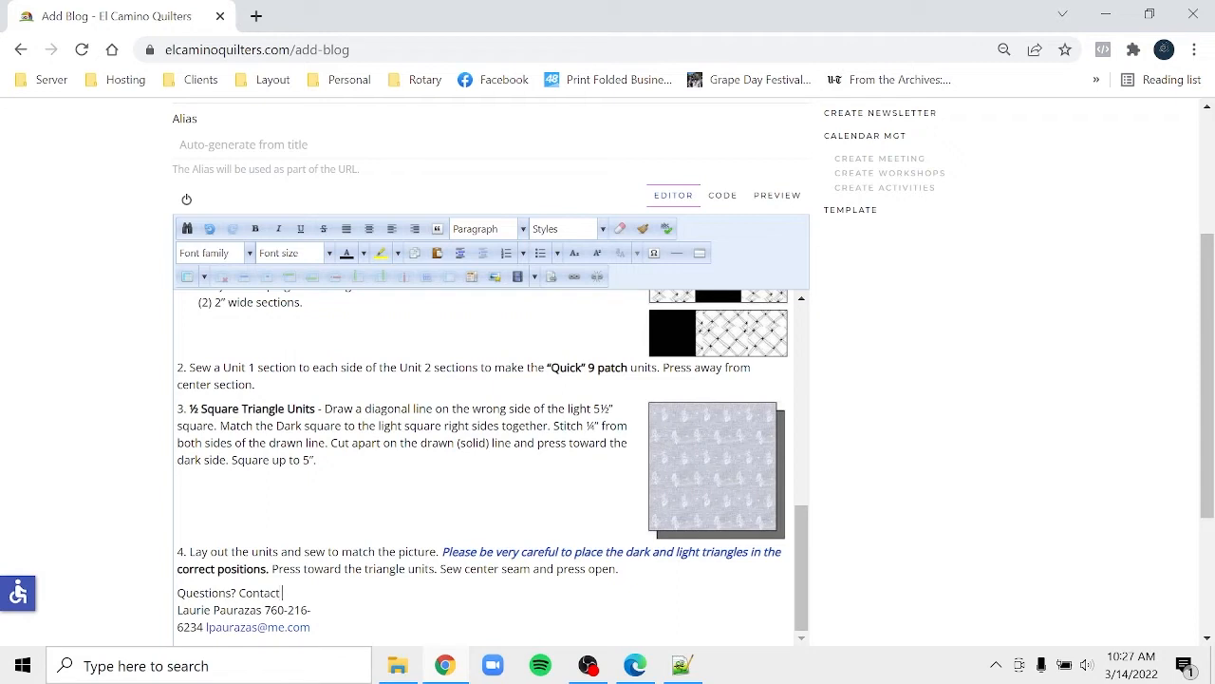
key("BackSpace")
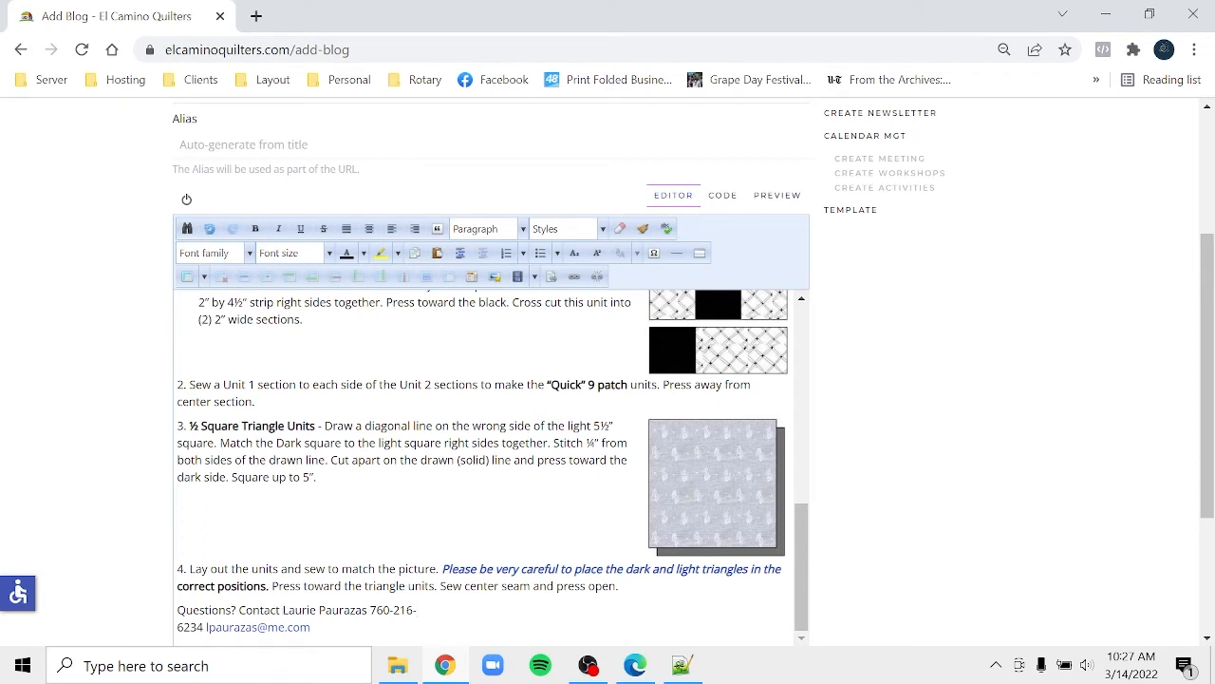
key("BackSpace")
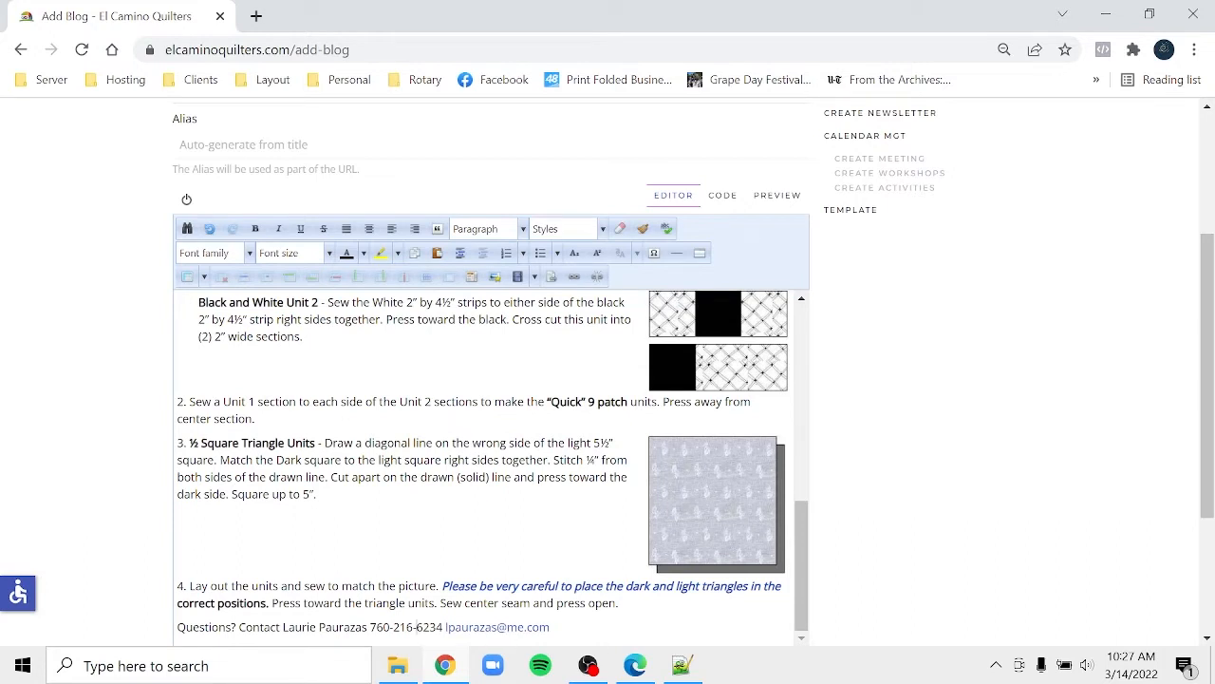
left_click_drag(550, 627, 446, 626)
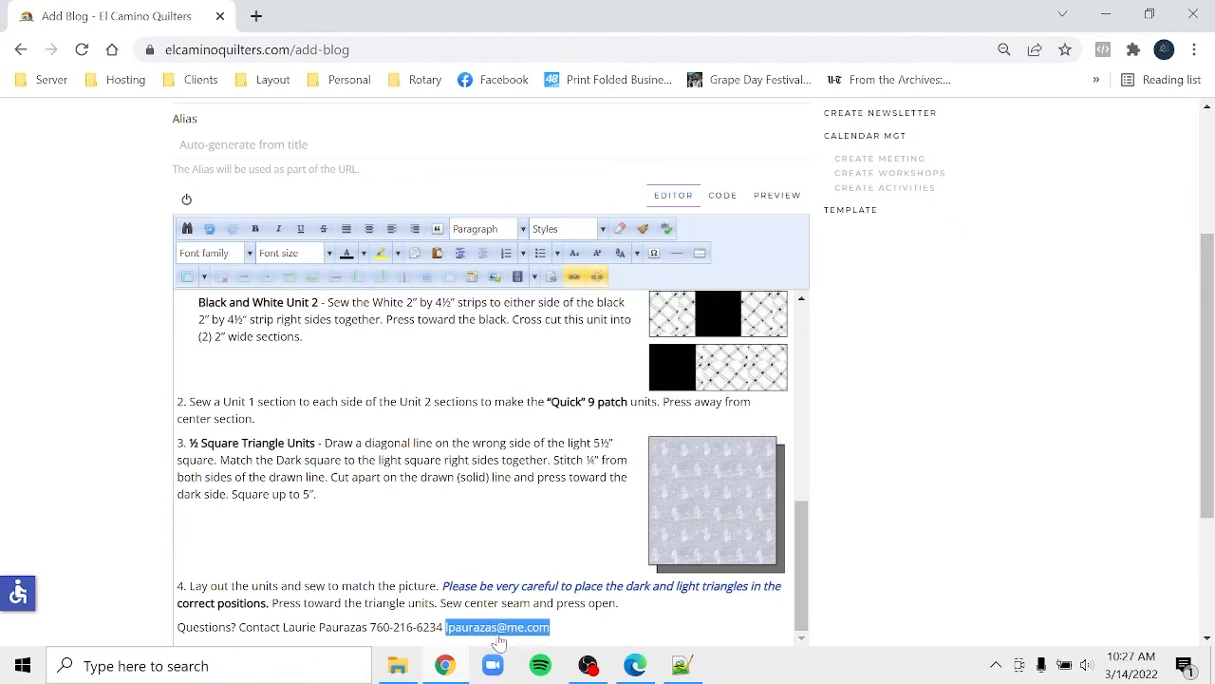
- Change the e-mail link's displayed text to 'email' and update the link
left_click(581, 281)
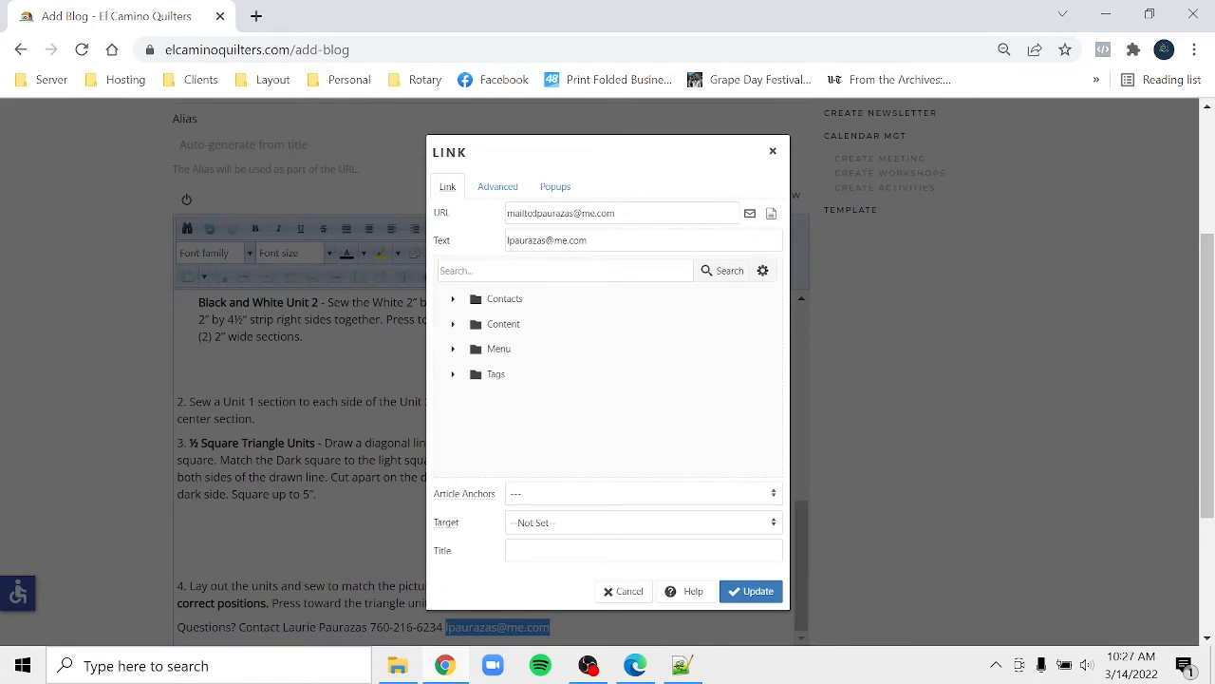
left_click_drag(602, 241, 464, 245)
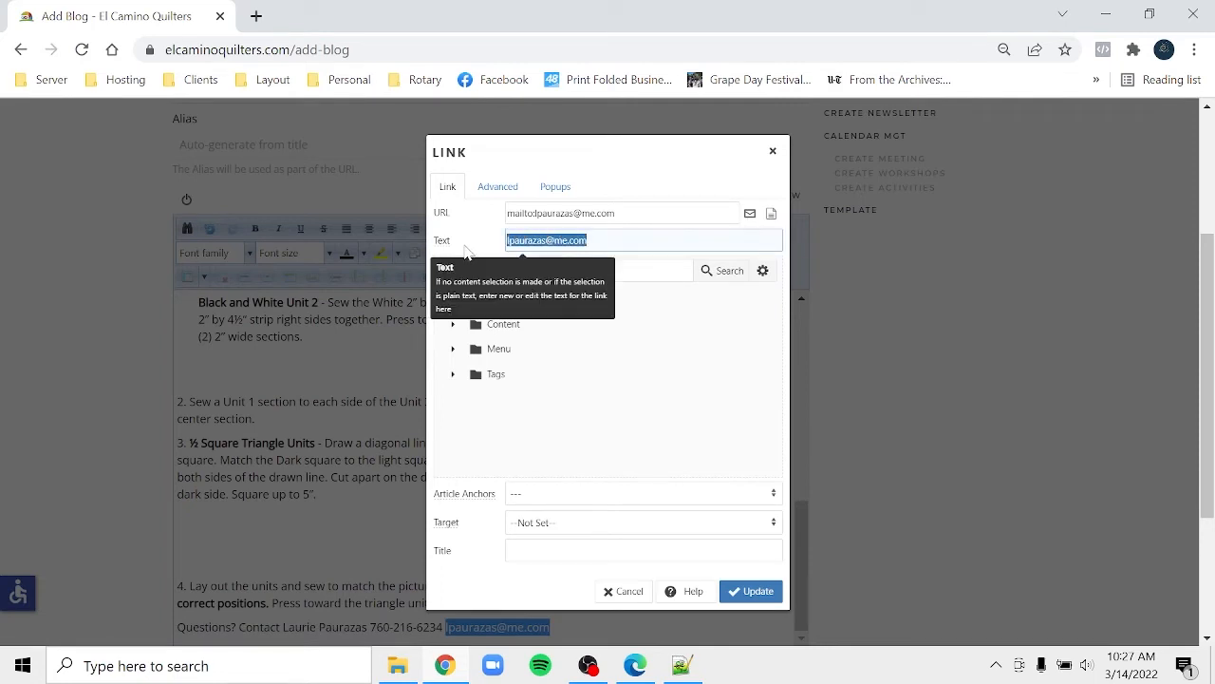
left_click(465, 251)
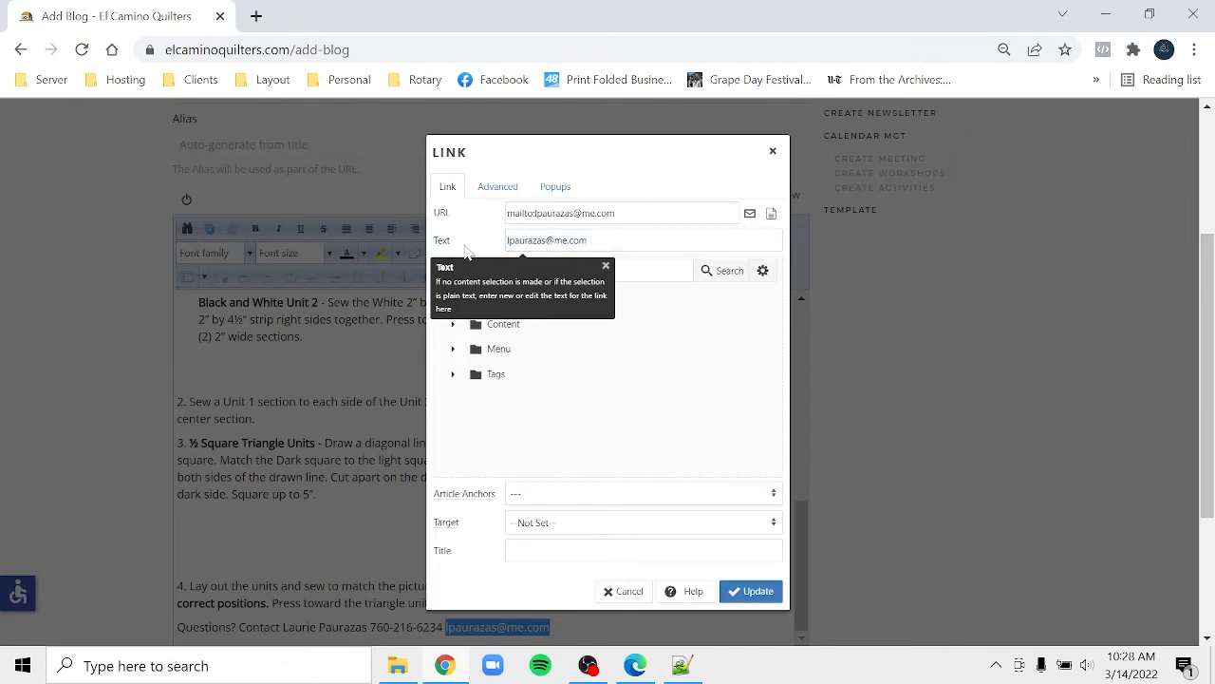
left_click_drag(596, 241, 473, 232)
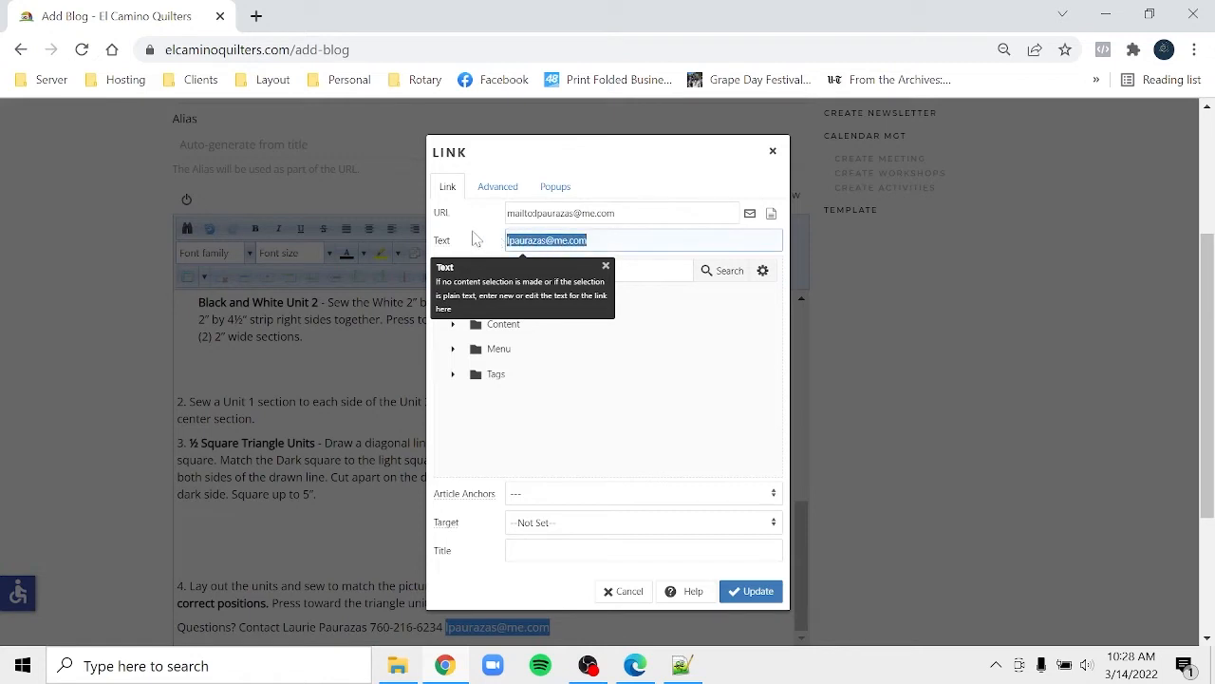
type("email")
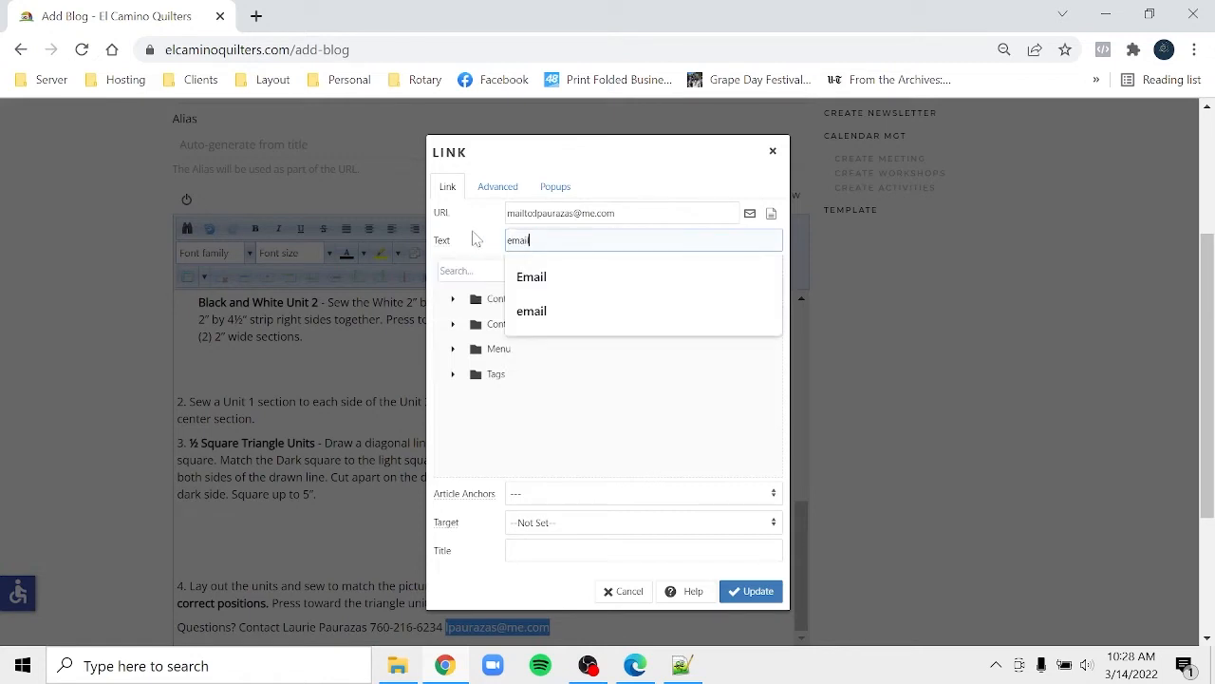
left_click(749, 595)
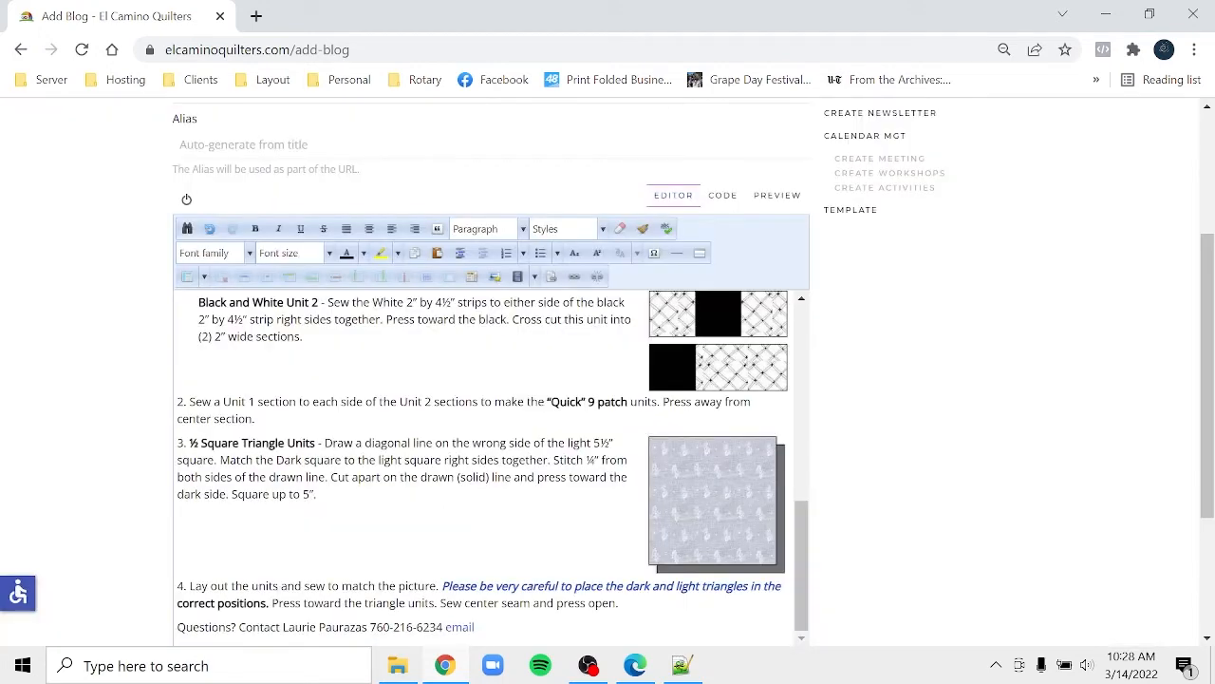
- Scroll down the Add Blog form and save the post
left_click_drag(1211, 349, 1212, 152)
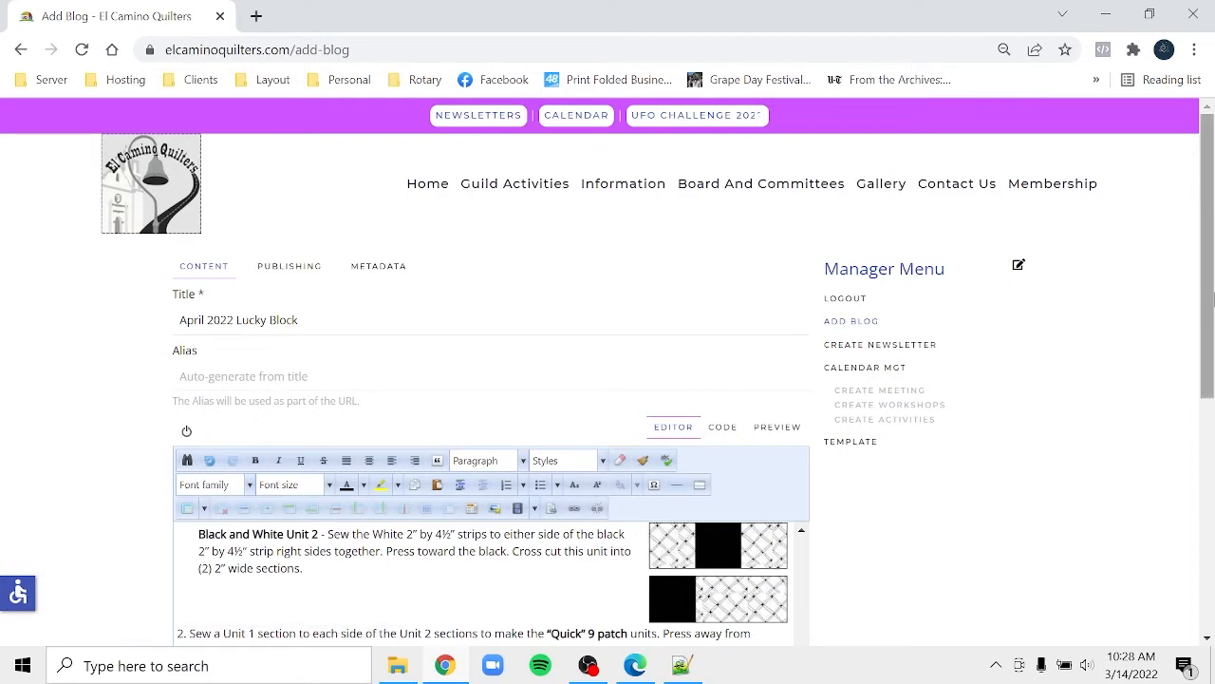
left_click_drag(1207, 295, 1206, 617)
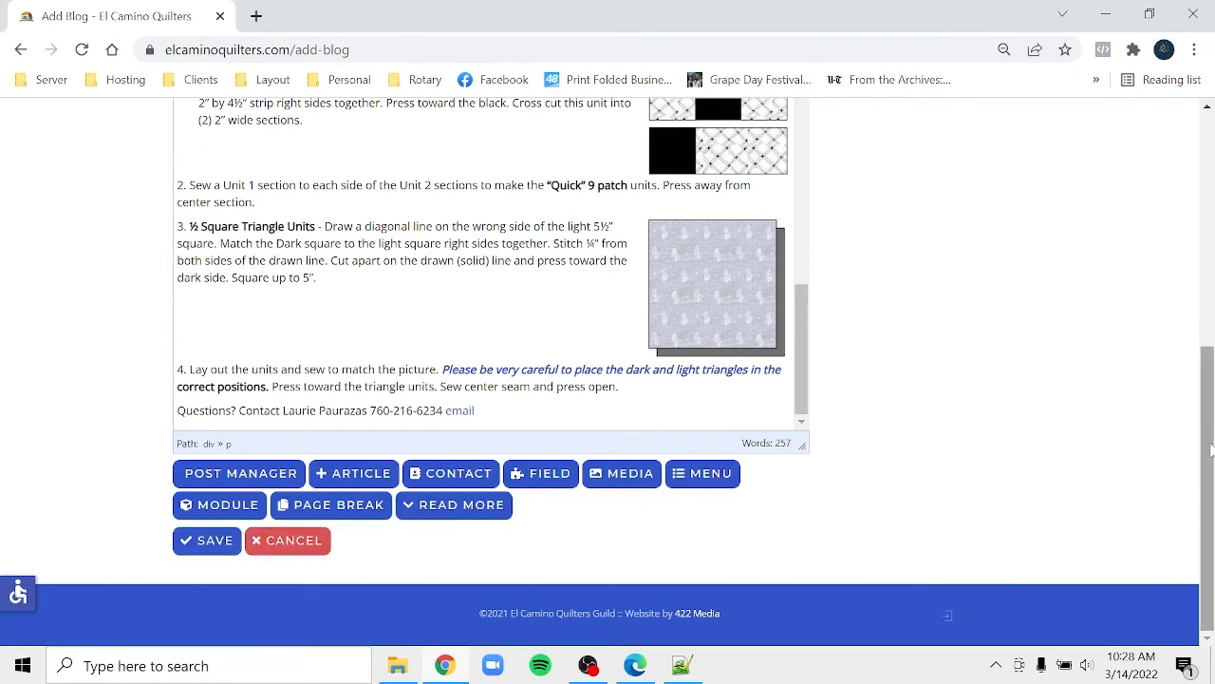
left_click_drag(1209, 445, 1203, 121)
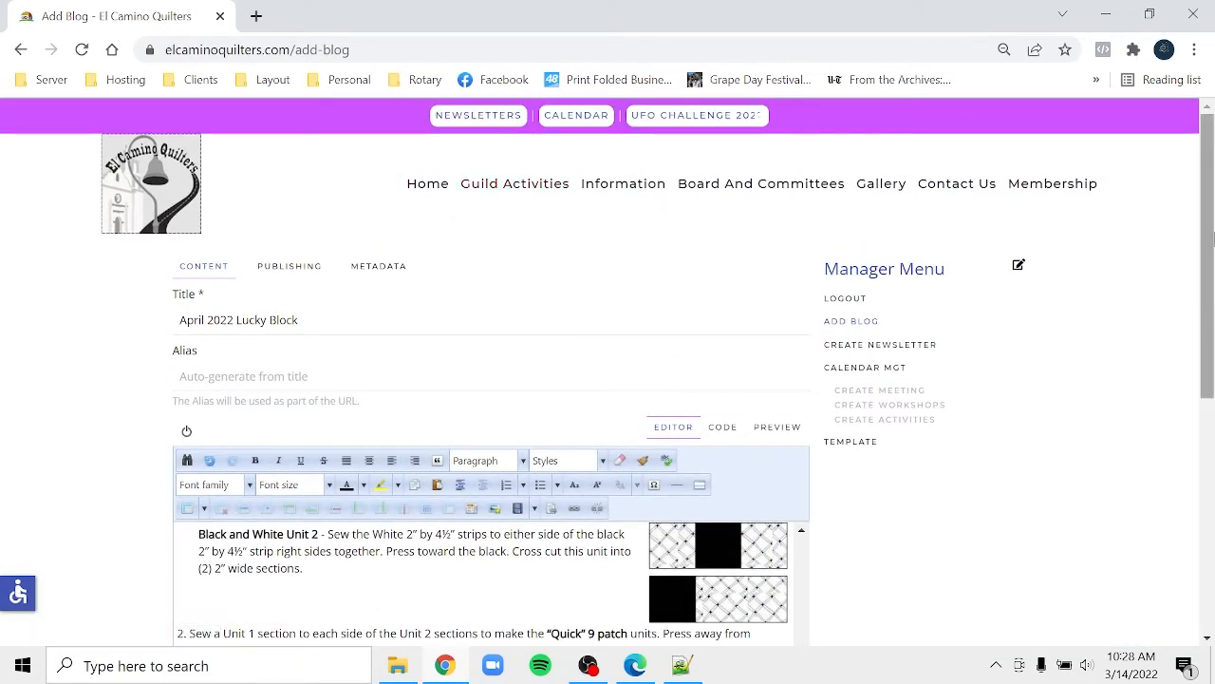
left_click_drag(1212, 238, 1212, 475)
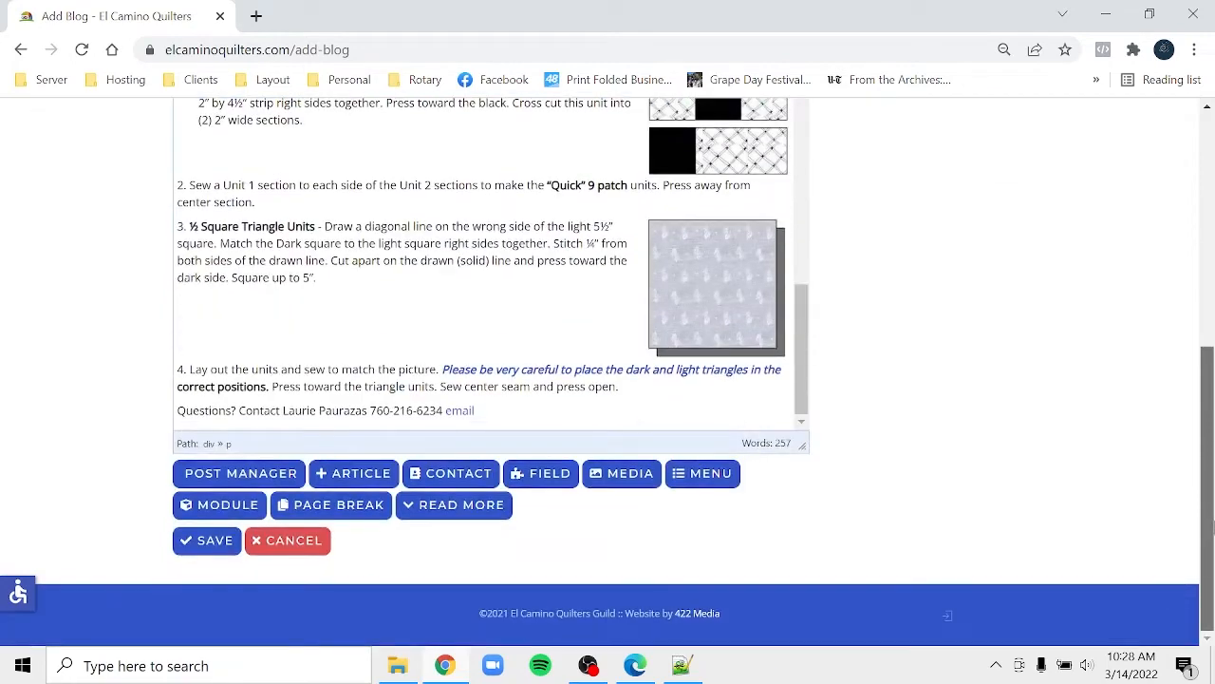
left_click(230, 544)
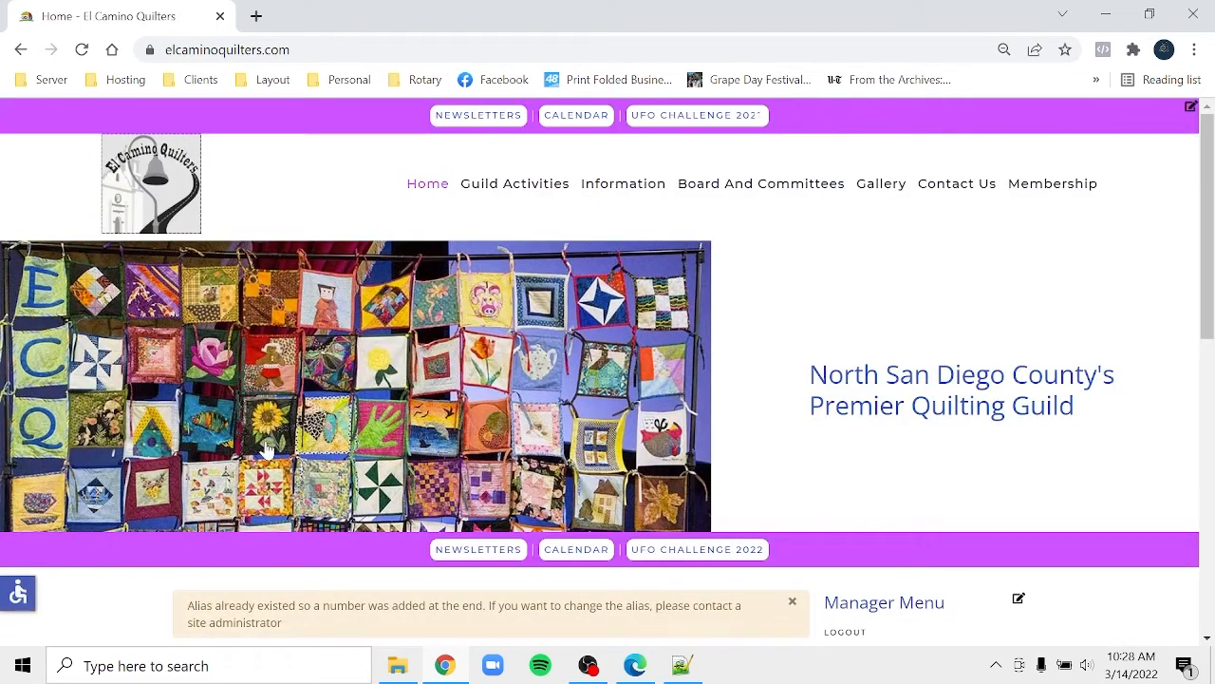
- Go to Information > Quilt Scraps Newsletter and scroll through the April 2022 Lucky Block post
mouse_move(635, 186)
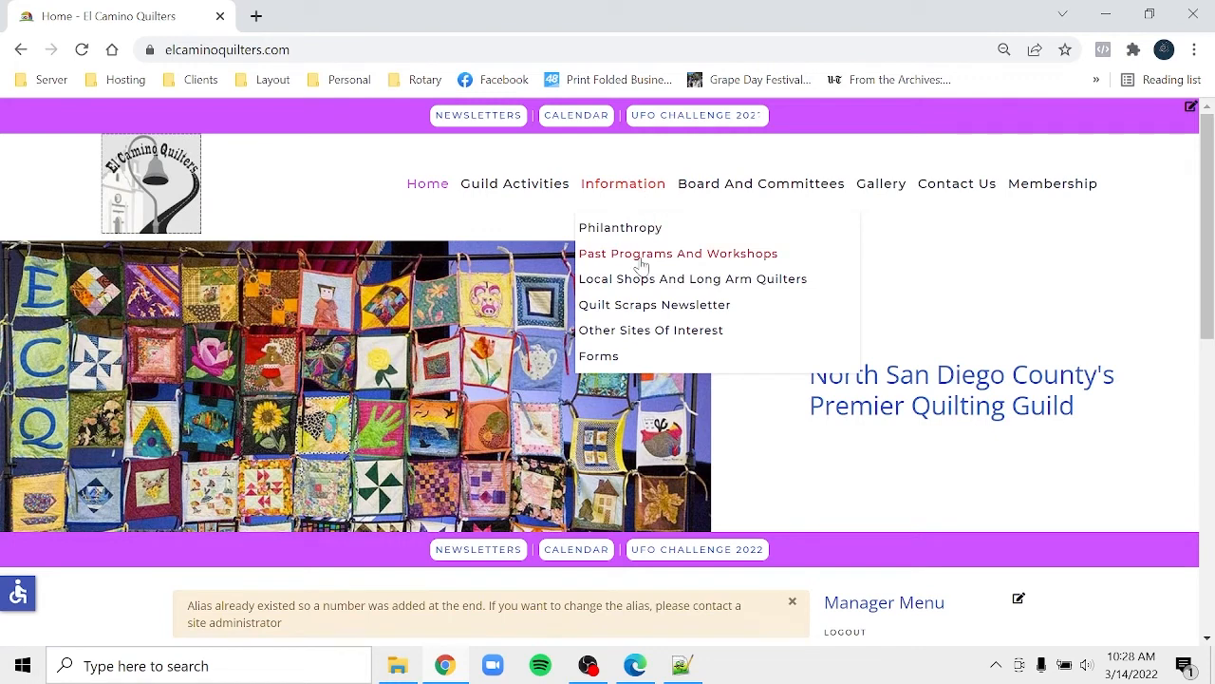
left_click(630, 314)
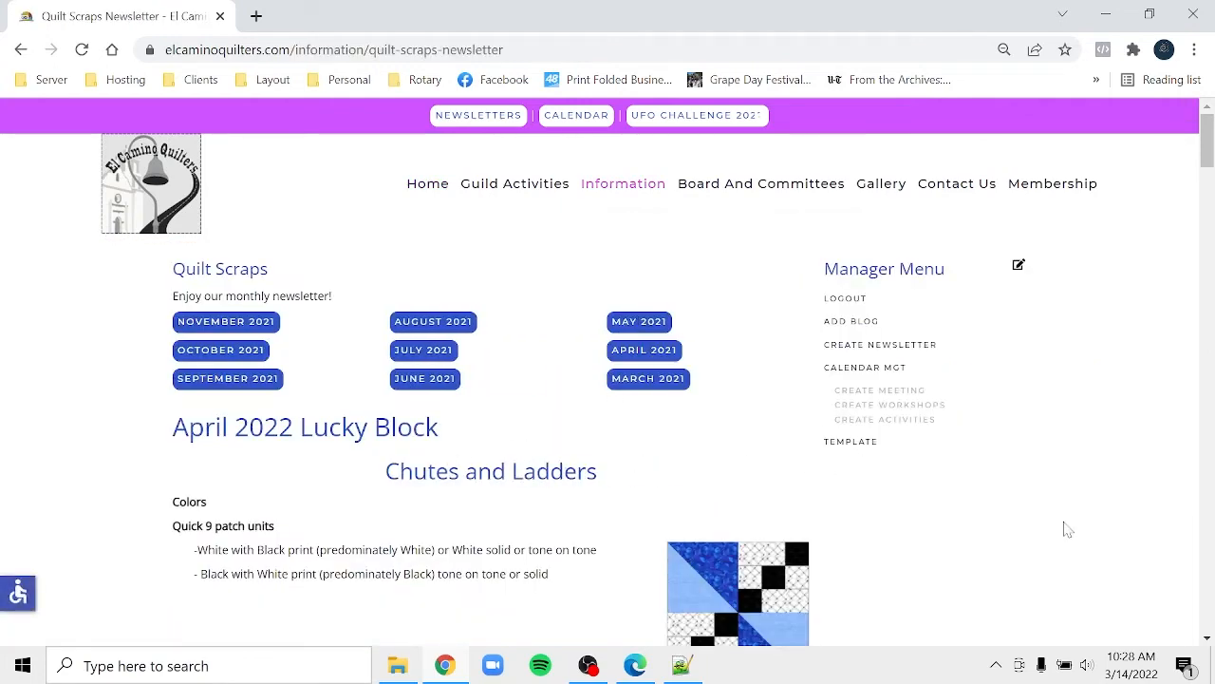
scroll(1210, 594, "down", 5)
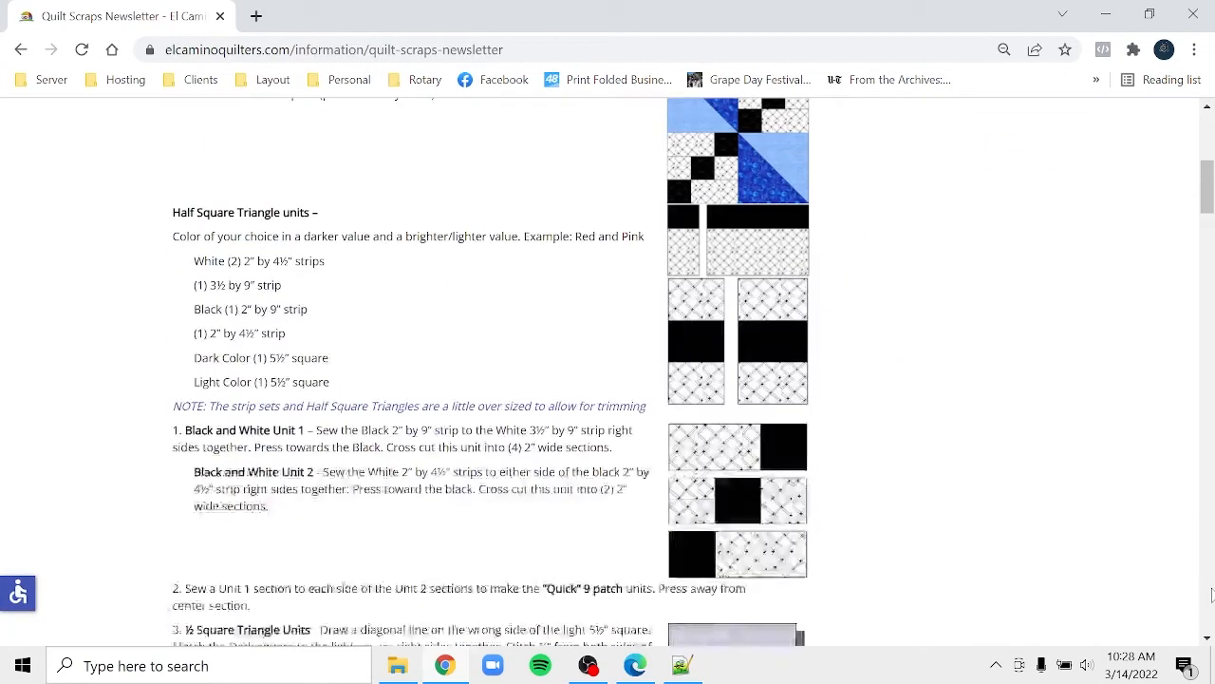
scroll(1211, 594, "down", 5)
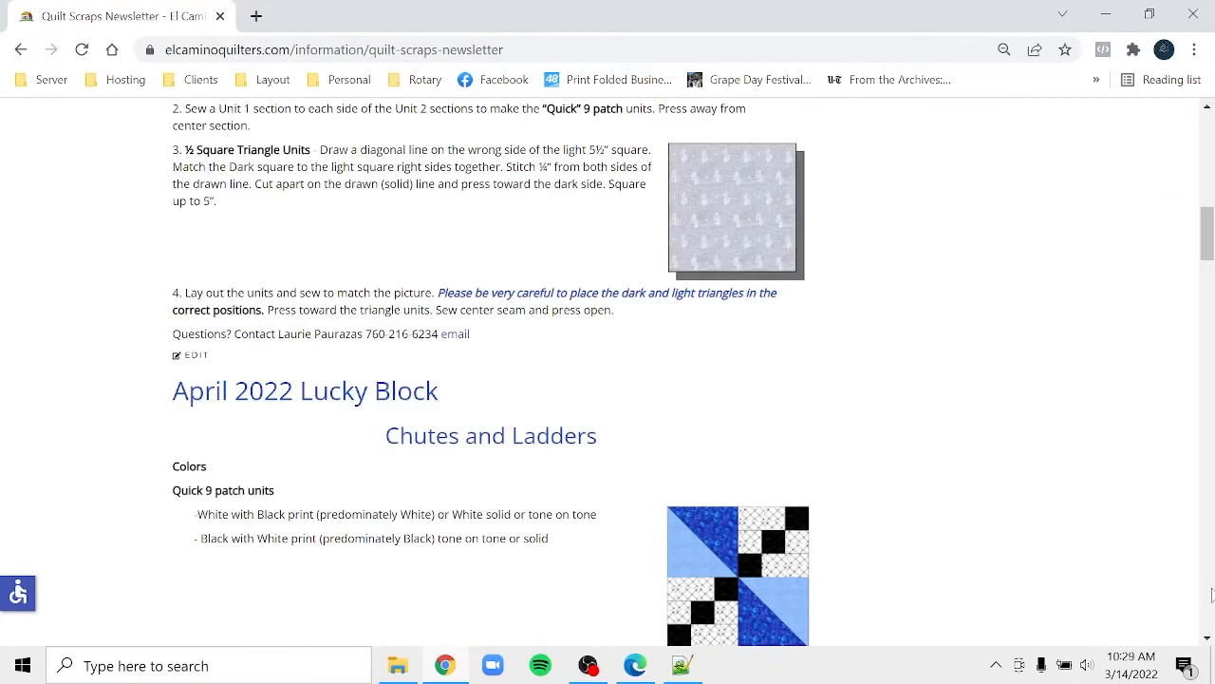
scroll(1211, 594, "up", 5)
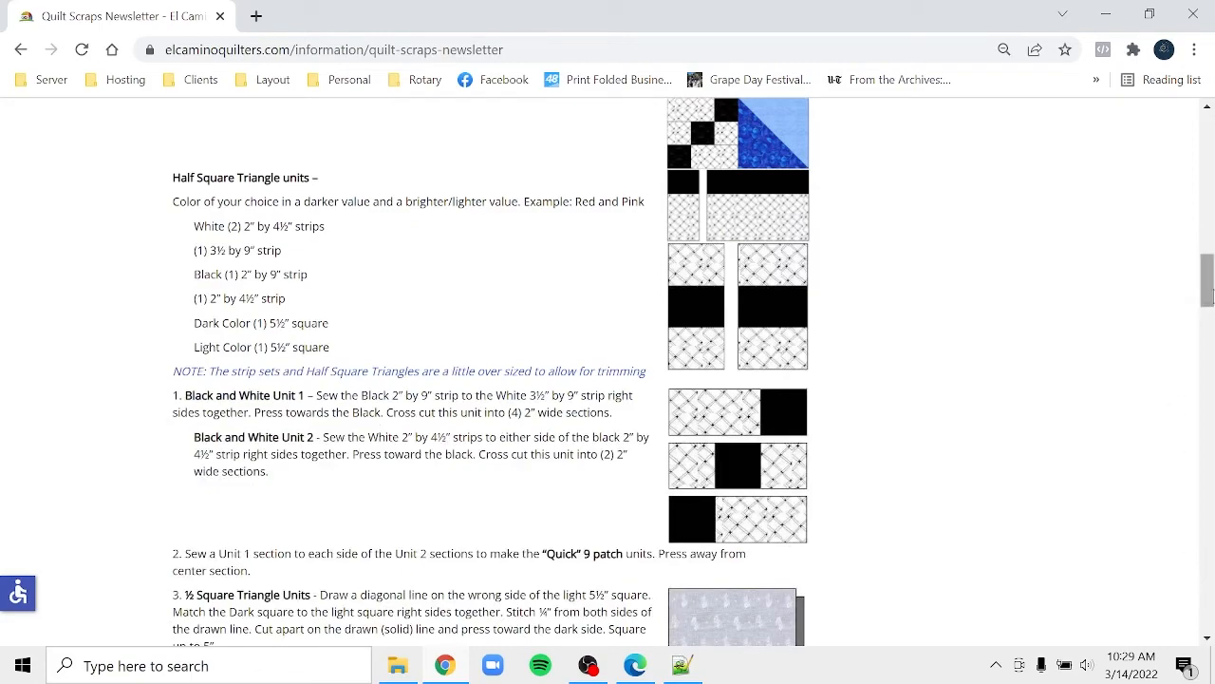
left_click_drag(1208, 300, 1210, 145)
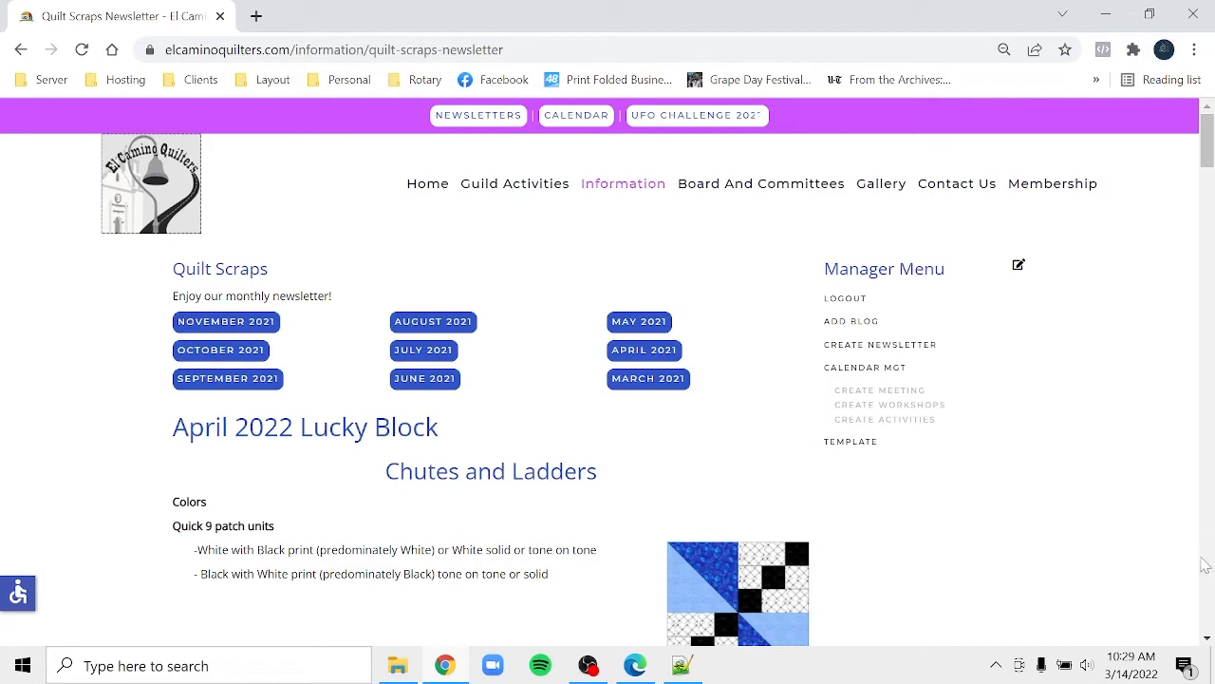
- Open the duplicate April 2022 Lucky Block article for editing
left_click(1204, 567)
left_click(1209, 569)
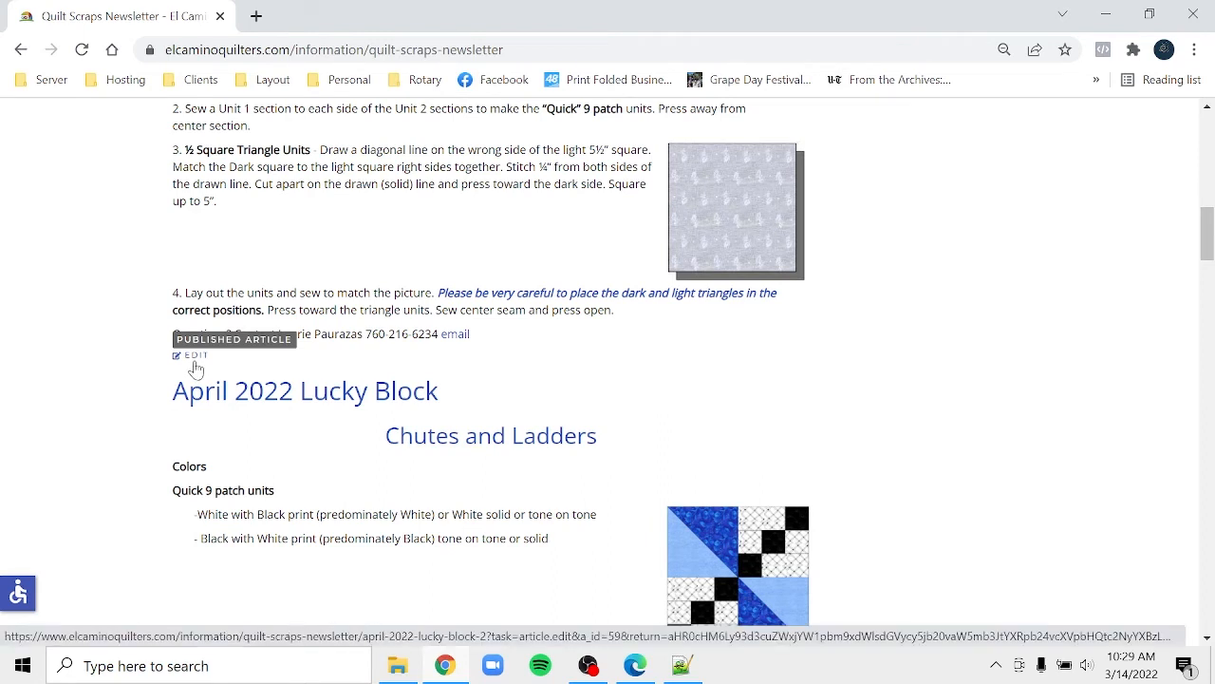
left_click(193, 363)
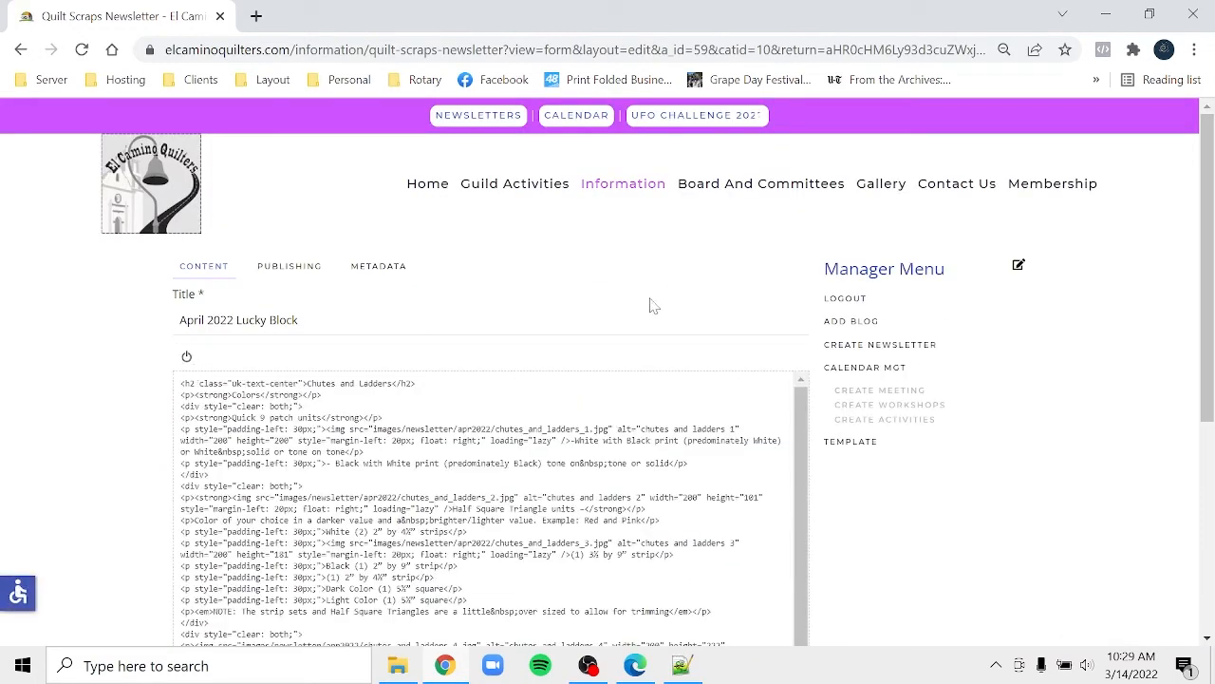
- Set the article's status to Trashed under Publishing and save it
left_click(313, 272)
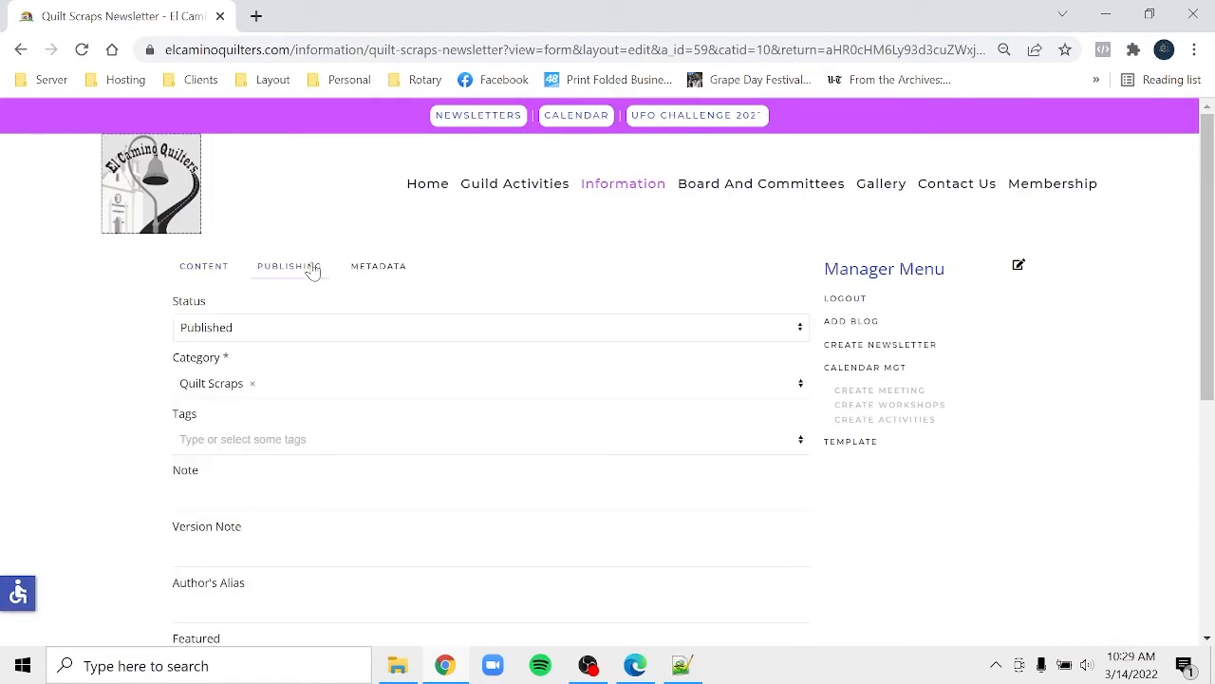
left_click(271, 332)
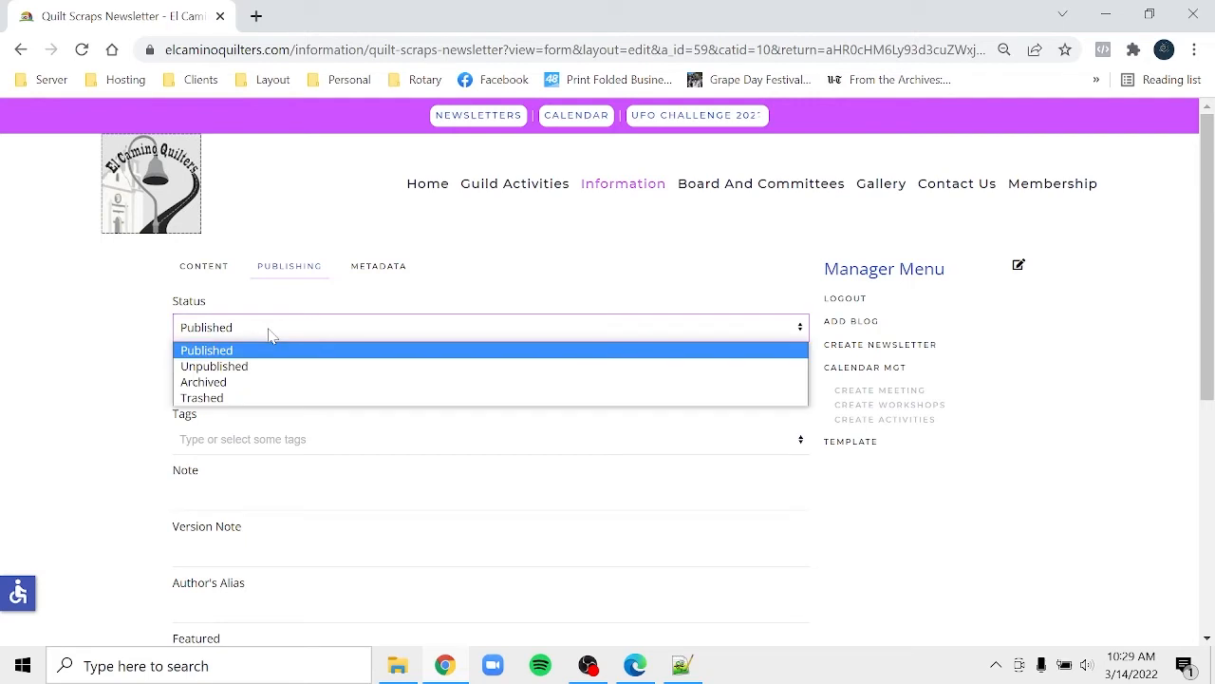
left_click(246, 398)
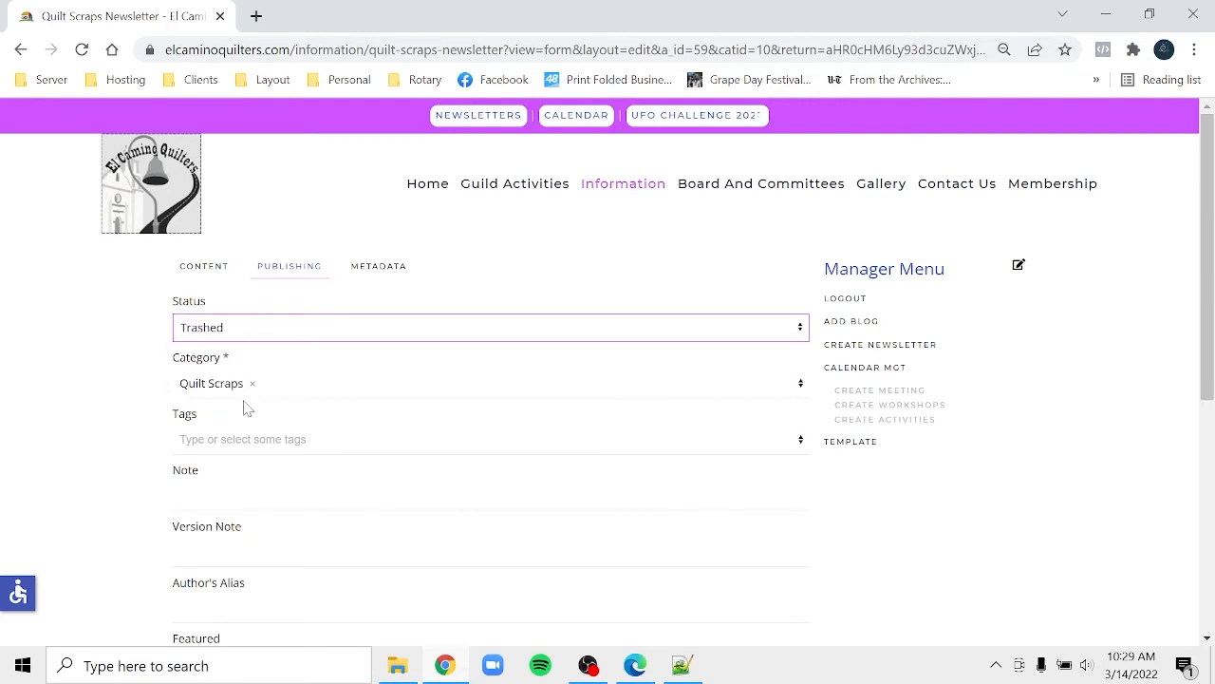
left_click(290, 331)
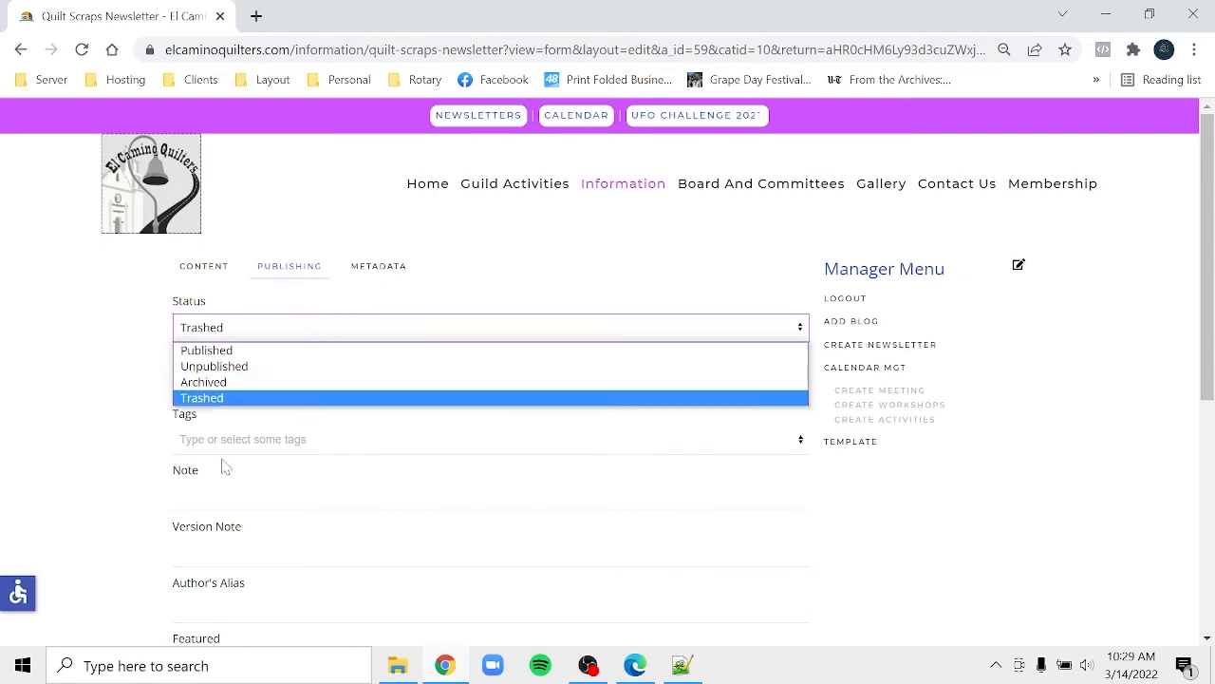
left_click(161, 504)
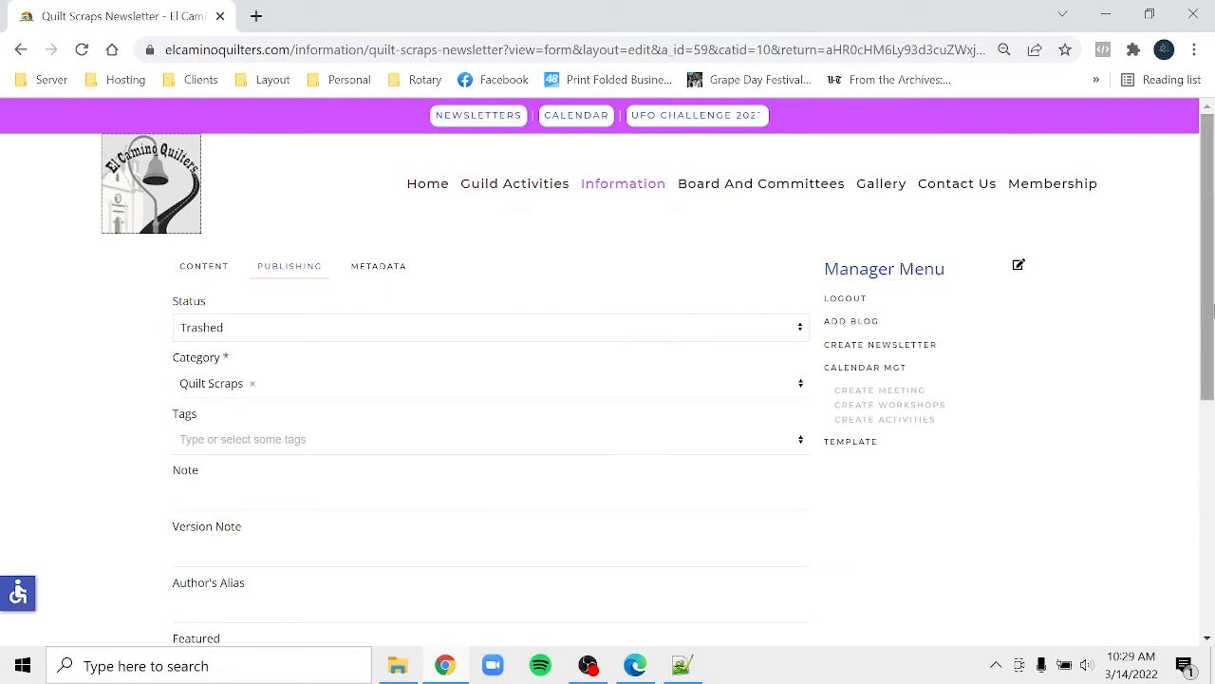
left_click_drag(1211, 313, 1211, 541)
left_click(218, 546)
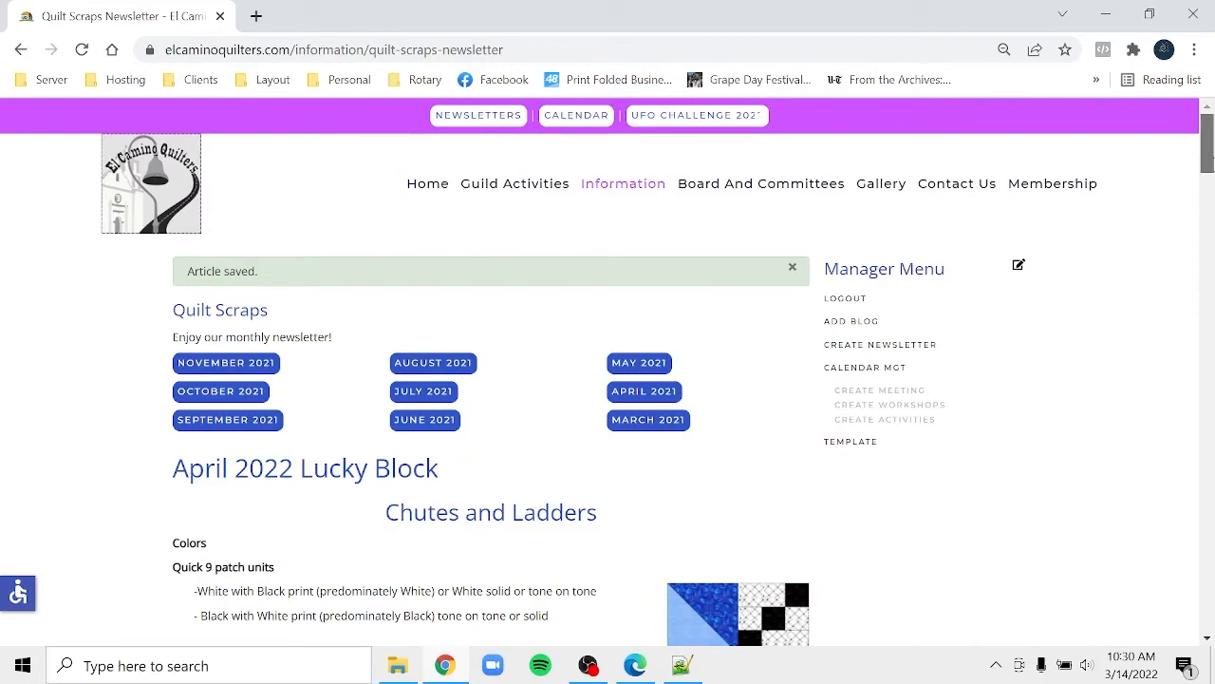
mouse_move(1207, 145)
left_mouse_down()
mouse_move(1208, 274)
mouse_move(1208, 133)
left_mouse_up()
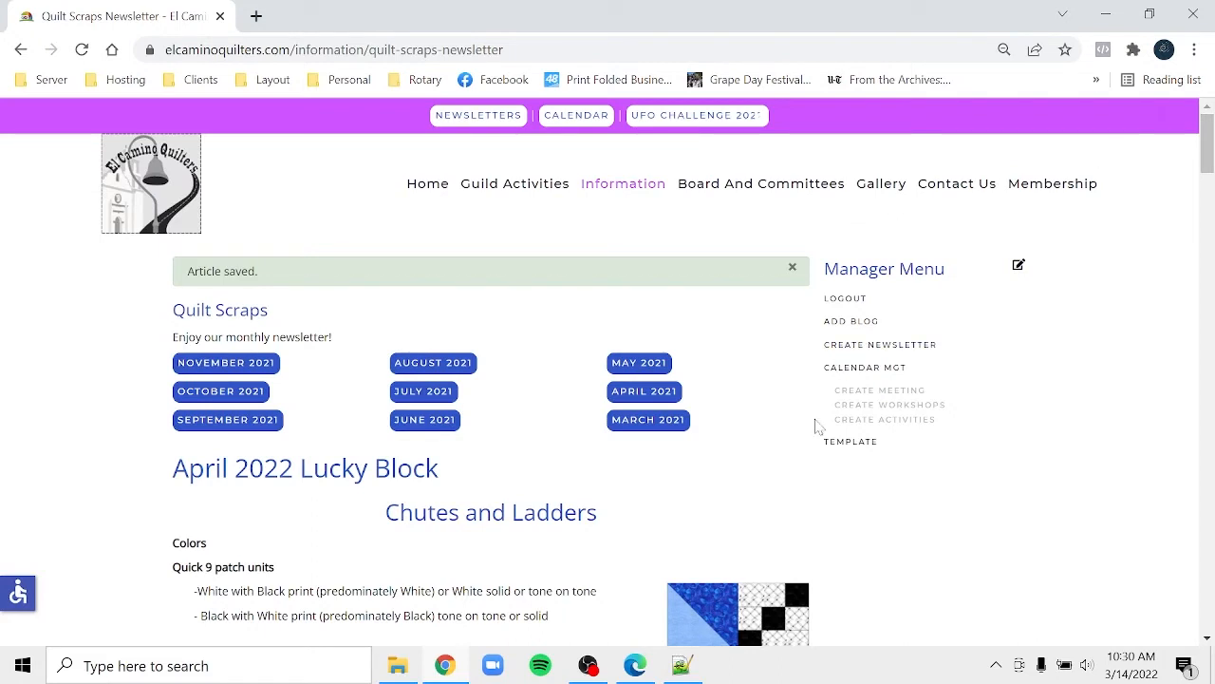
- Create a new email as a Scheduled campaign
left_click(886, 351)
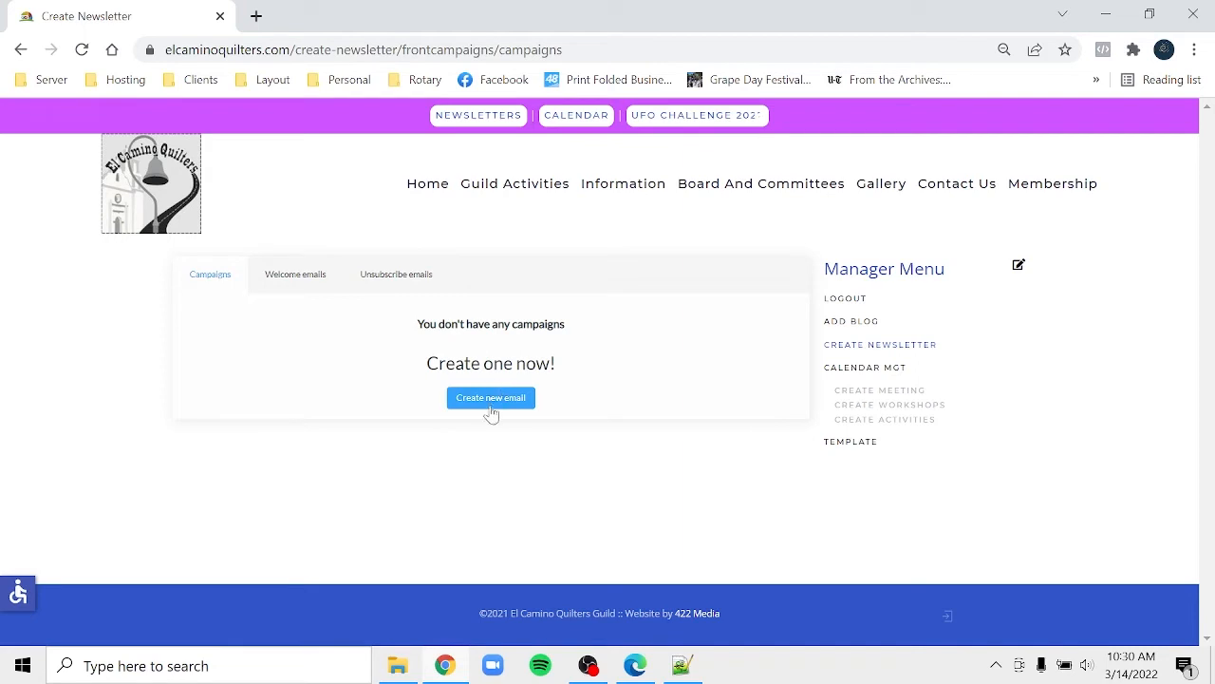
left_click(493, 399)
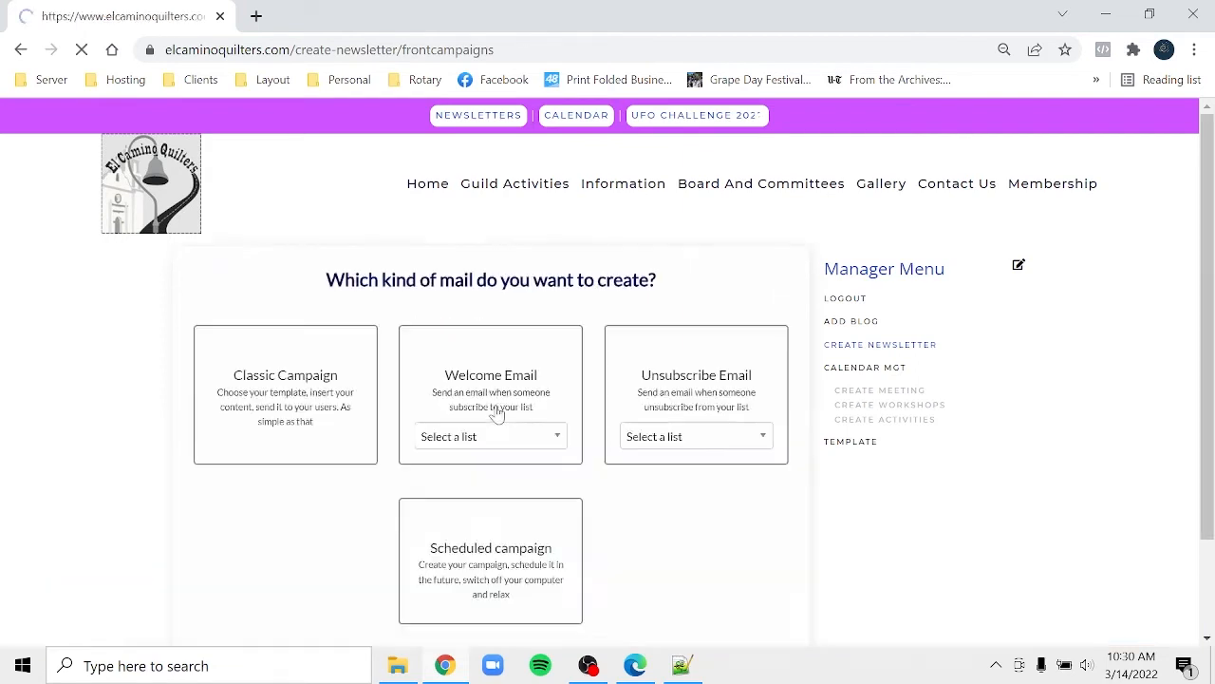
left_click(472, 551)
right_click(476, 552)
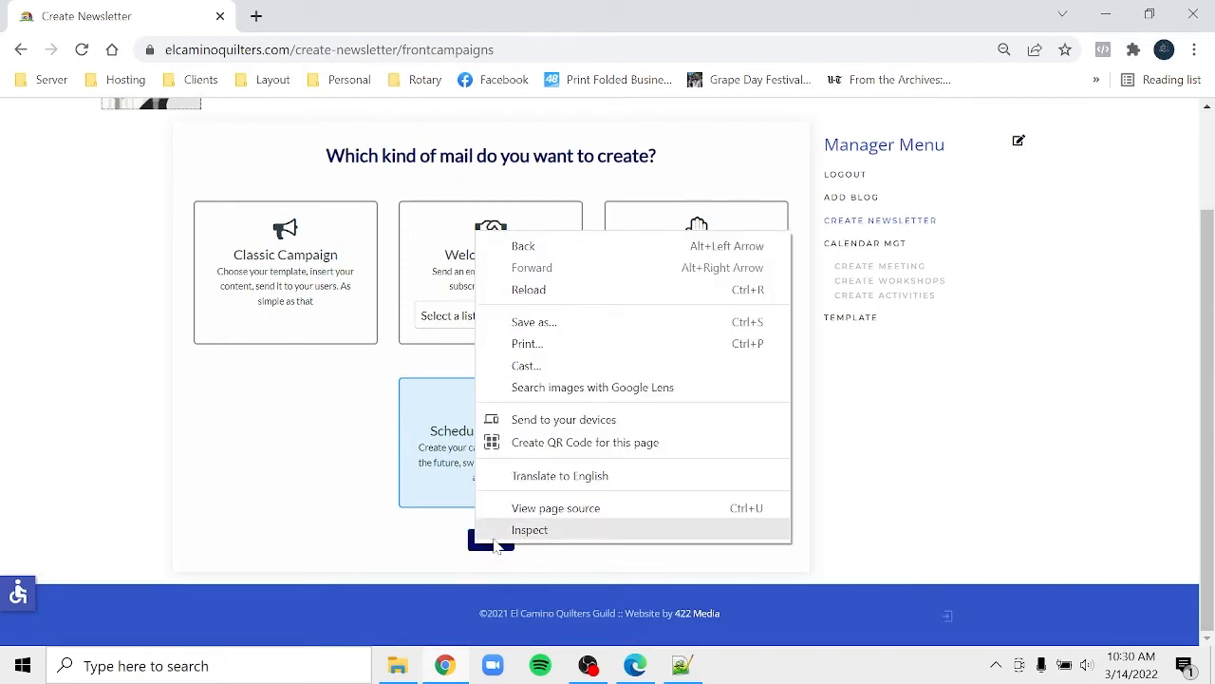
right_click(494, 557)
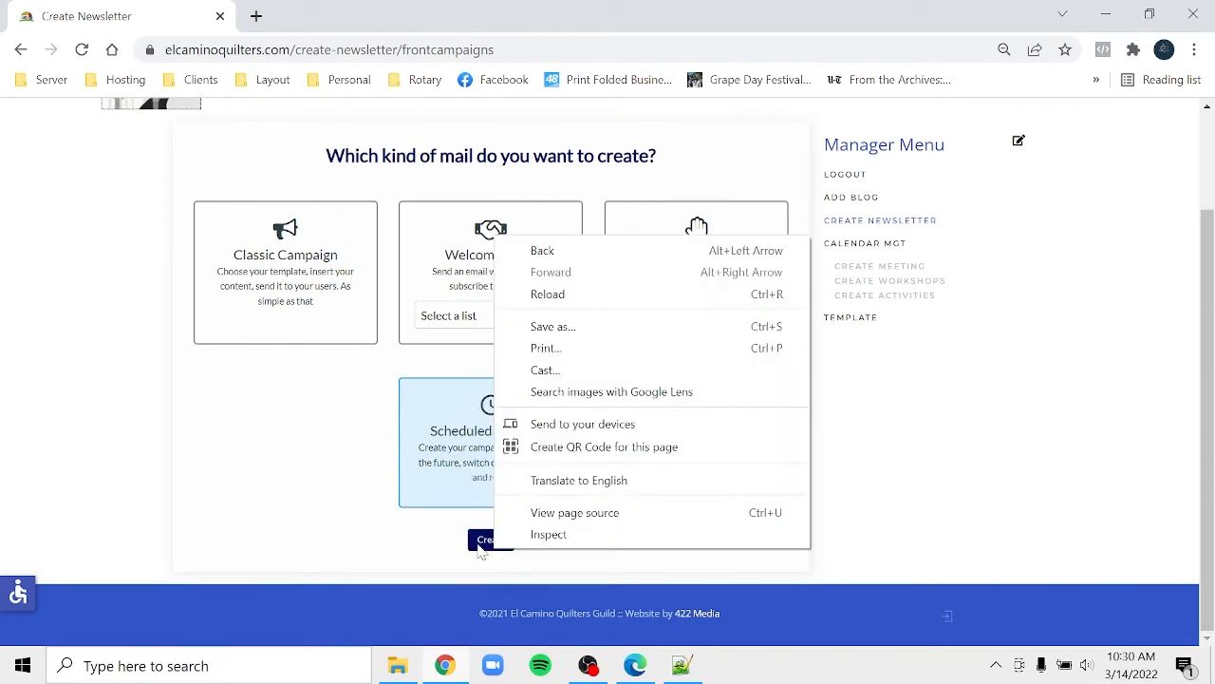
left_click(482, 553)
left_click(480, 553)
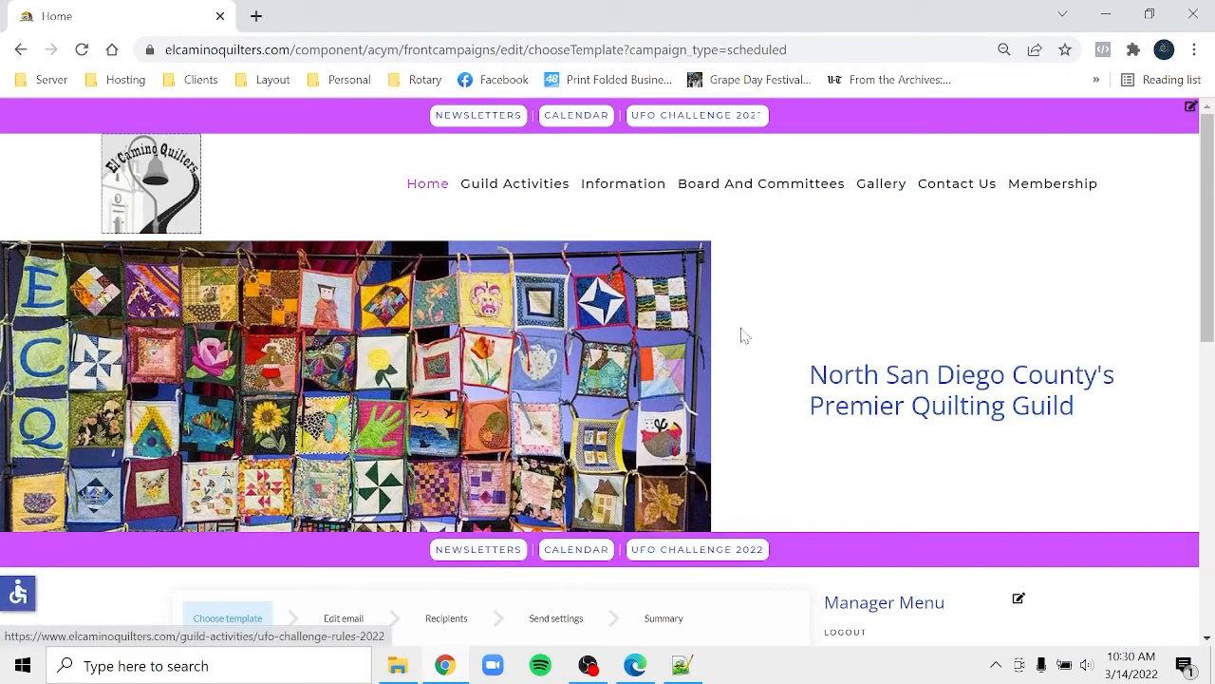
- Apply the empty template to the campaign and confirm replacing its content
mouse_move(613, 201)
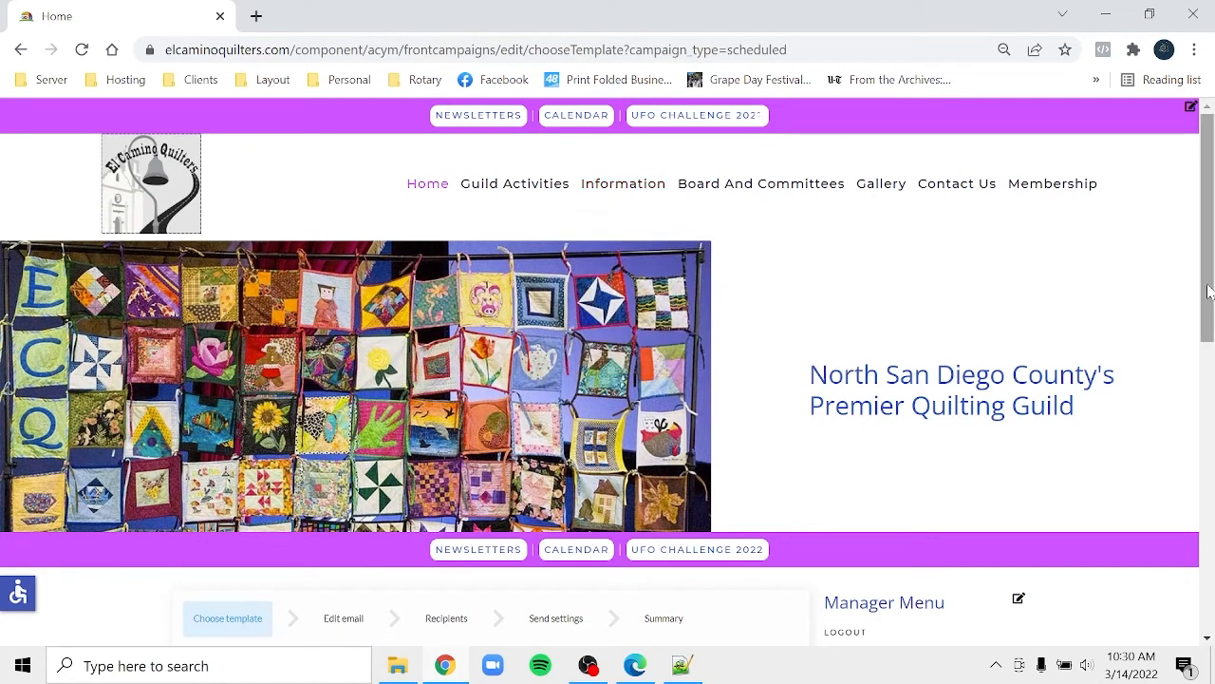
left_click_drag(1210, 292, 719, 364)
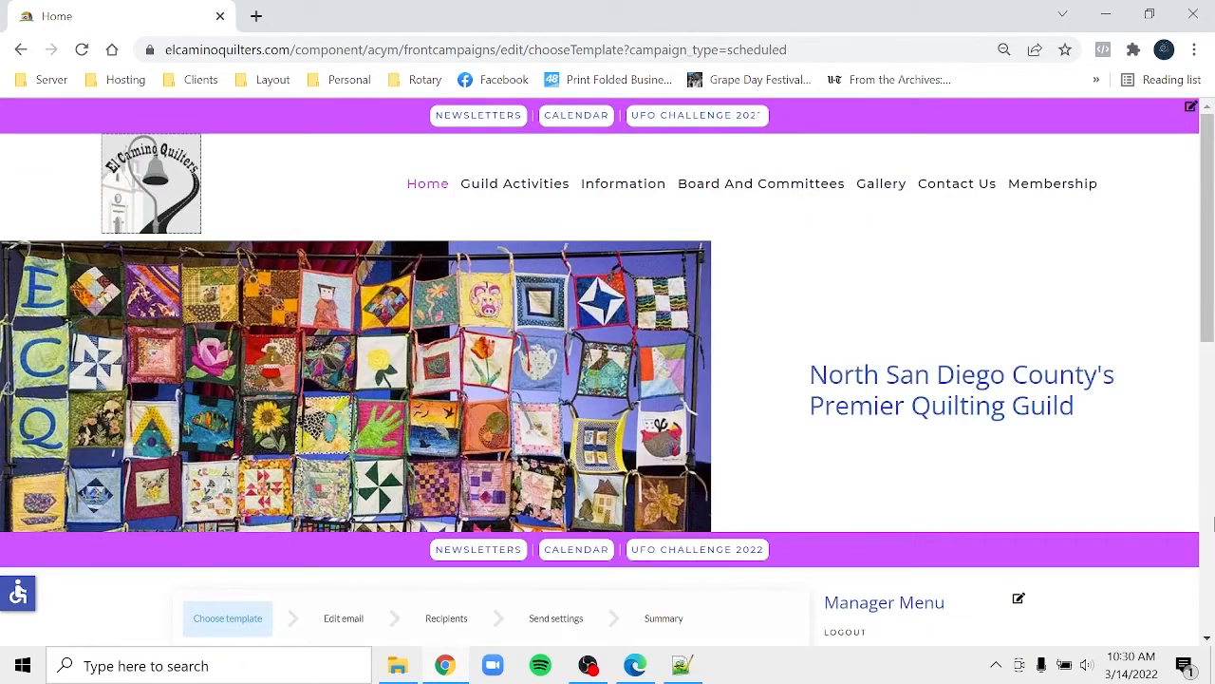
left_click_drag(1208, 326, 1210, 475)
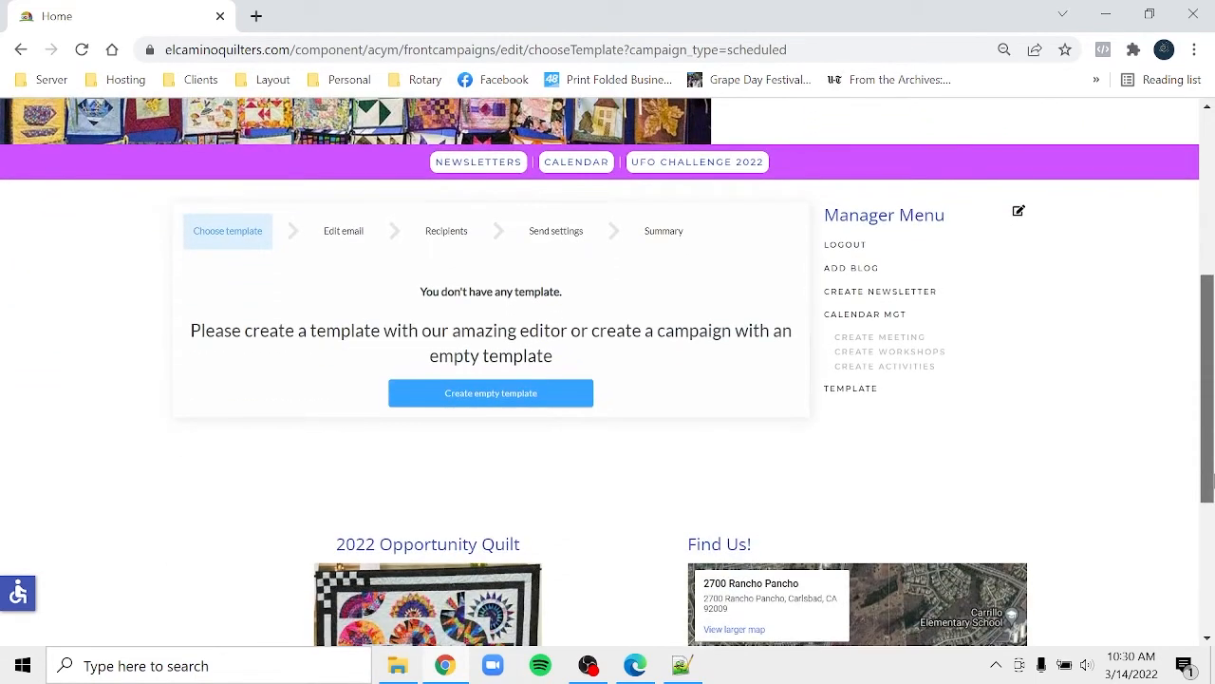
right_click(515, 407)
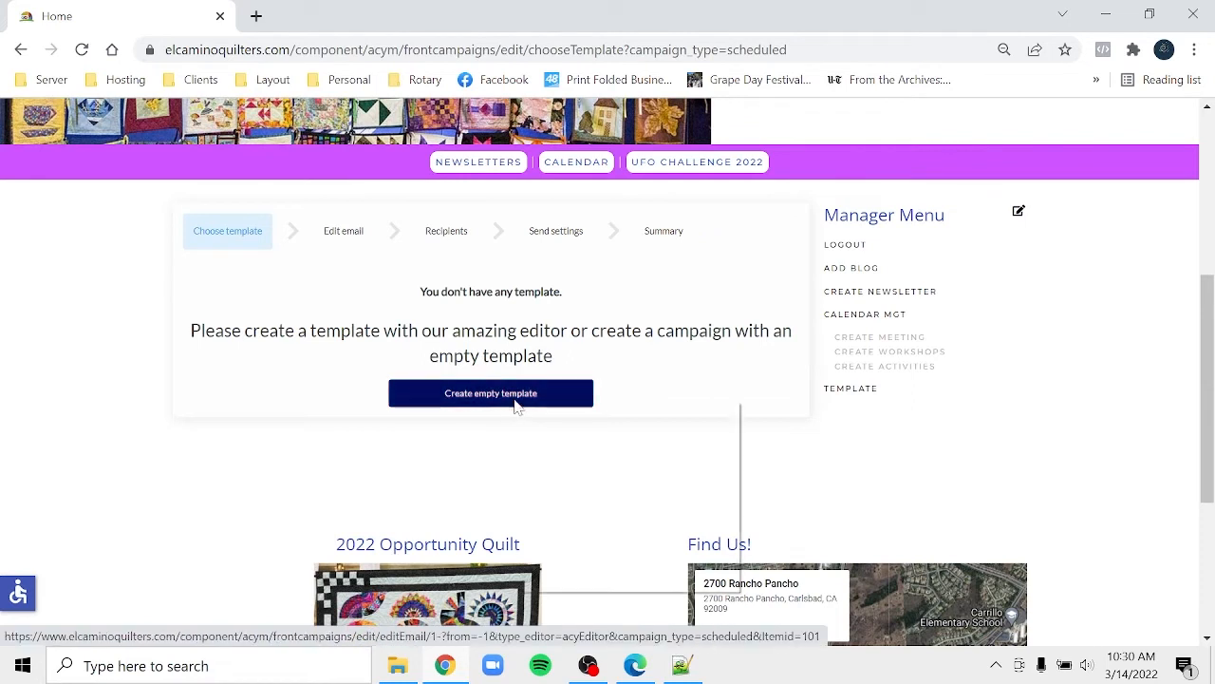
left_click(453, 399)
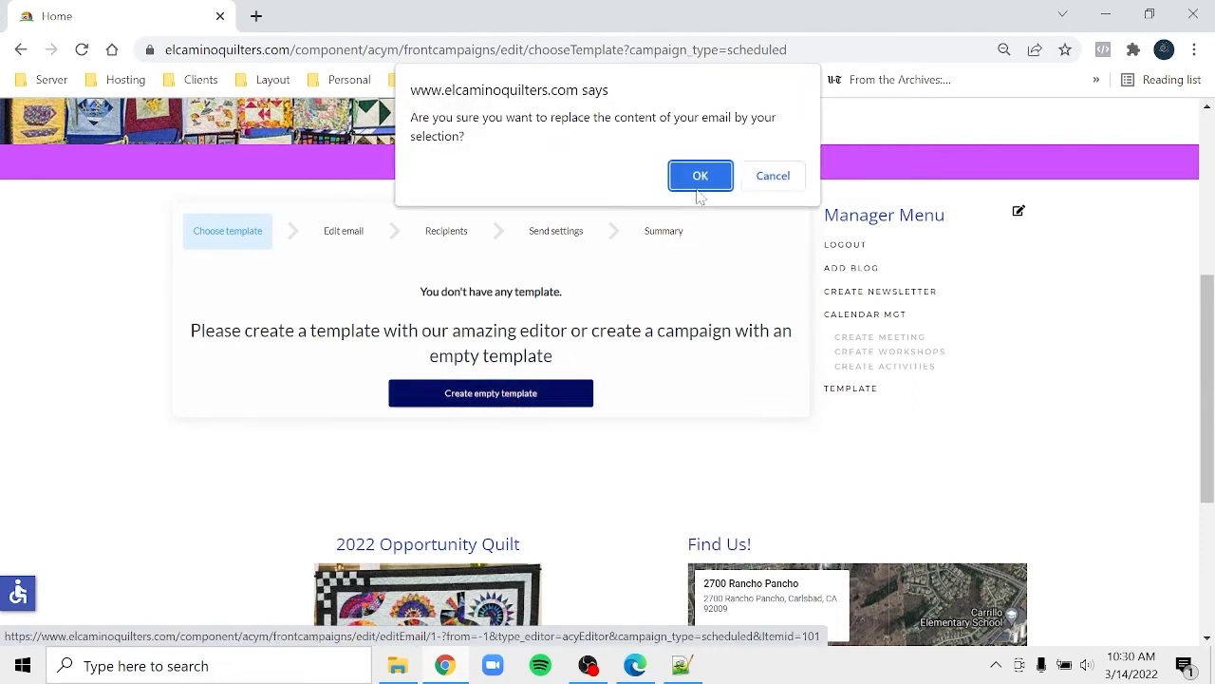
left_click(703, 178)
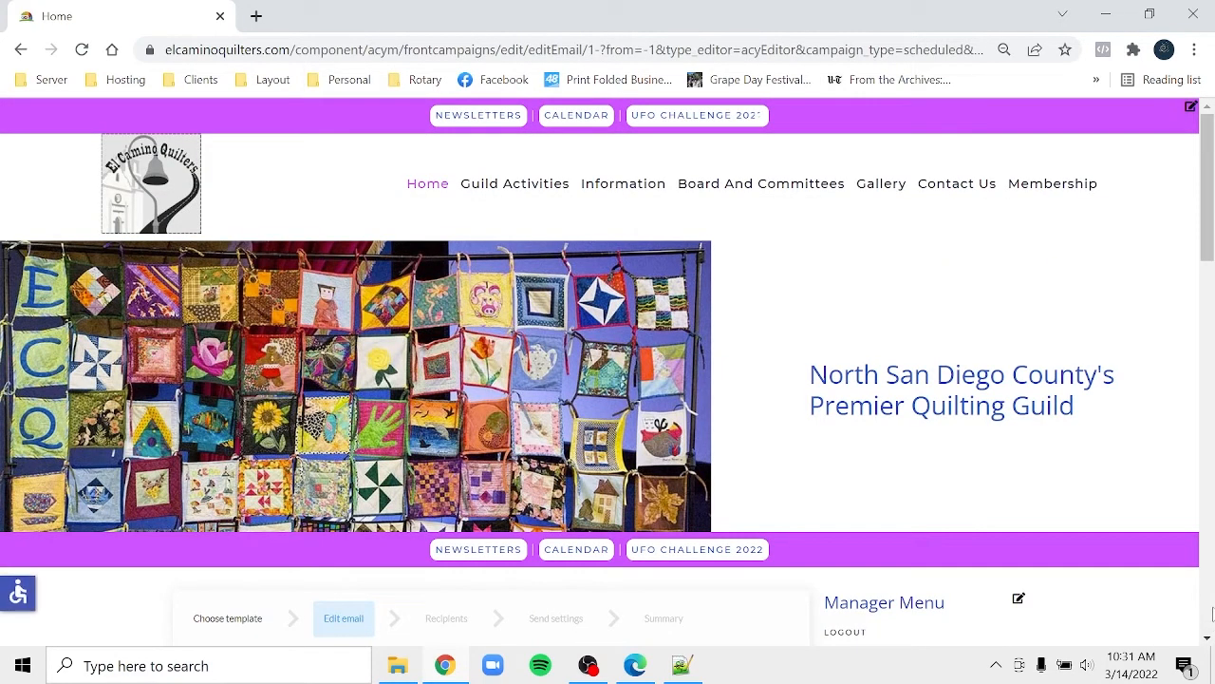
- Name the campaign 'April 2020 Newsletter' and type 'Quilt Scraps April 2022' as the email subject
left_click(1211, 615)
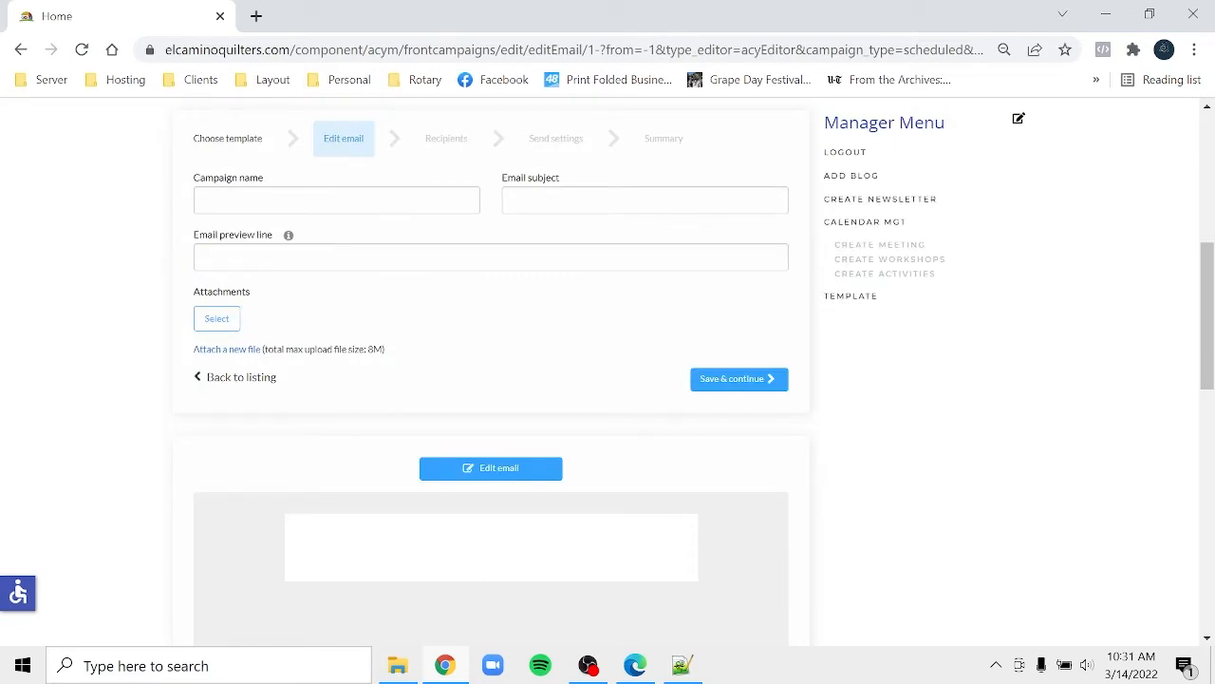
left_click(336, 200)
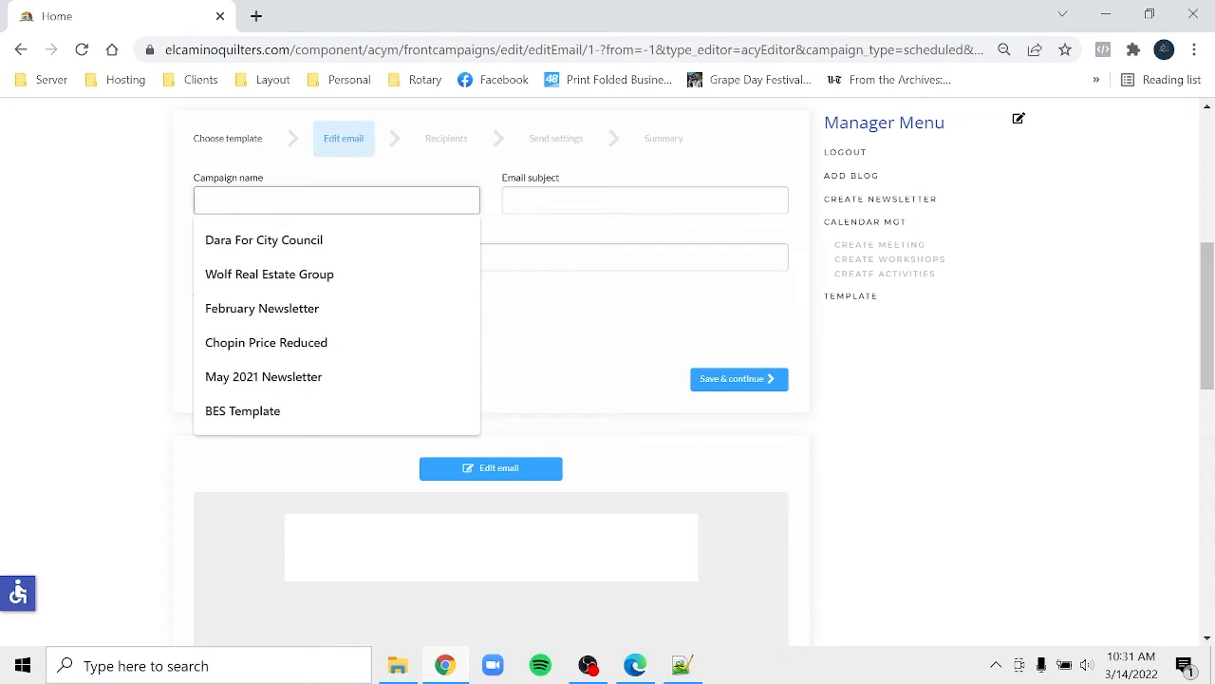
type("A")
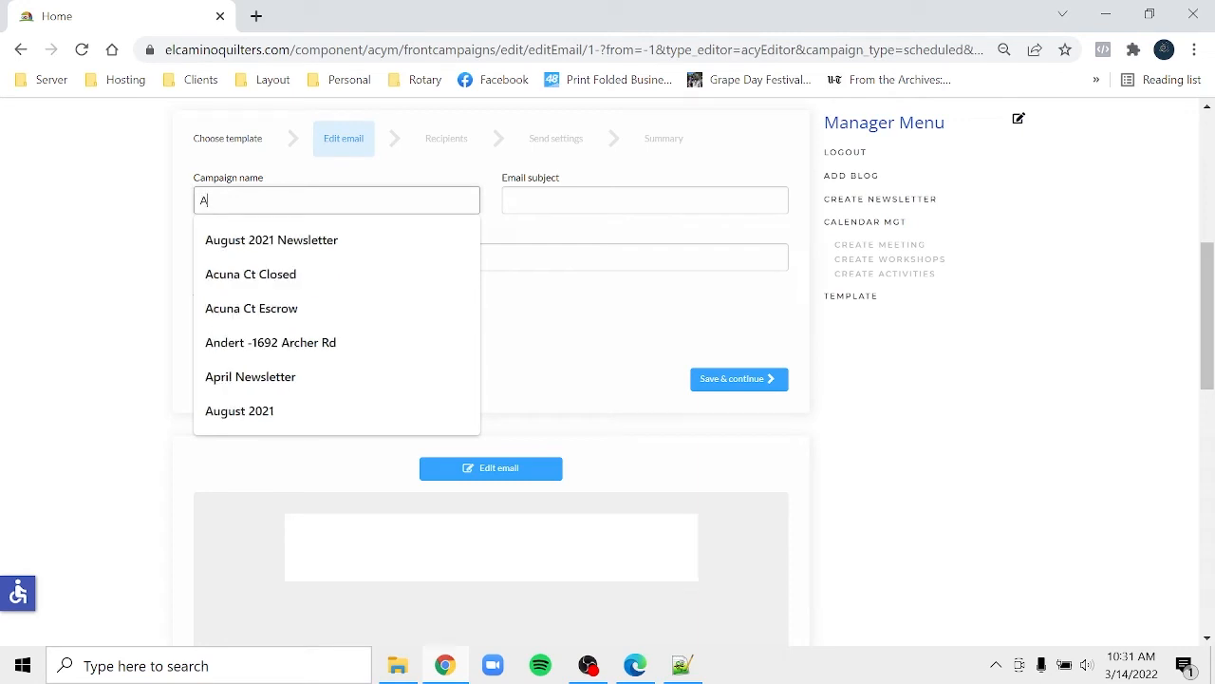
type("pril")
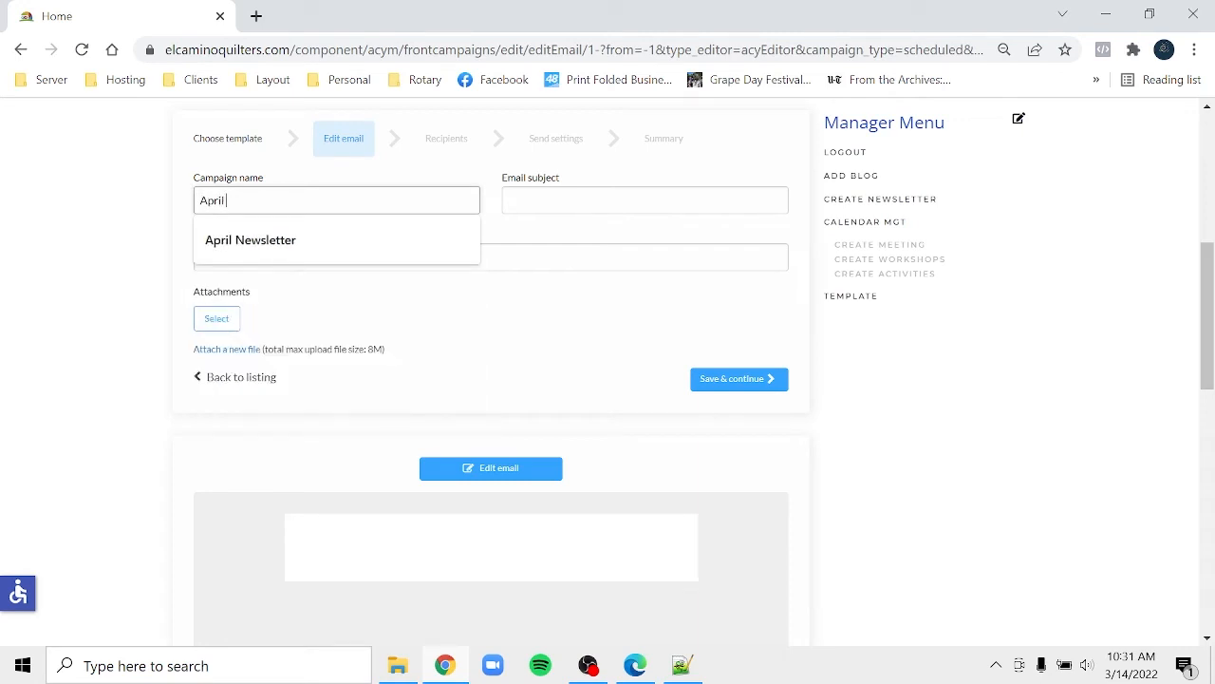
type(" 2020")
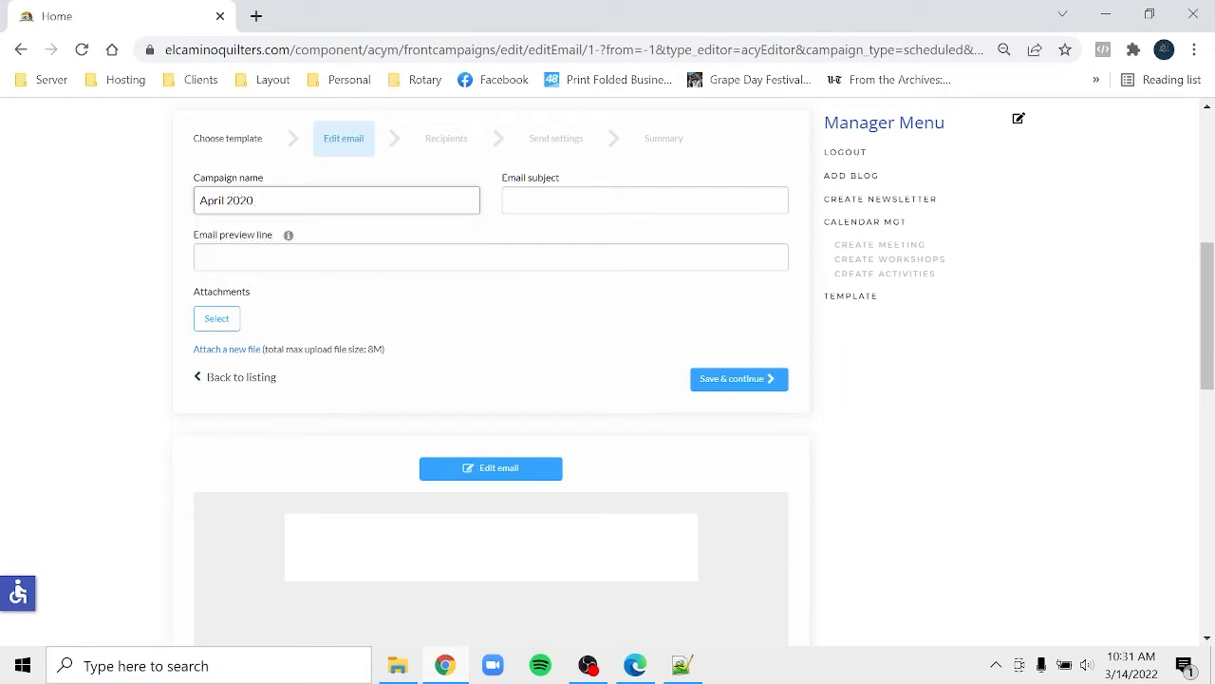
type(" Quilt Scraps")
key("Tab")
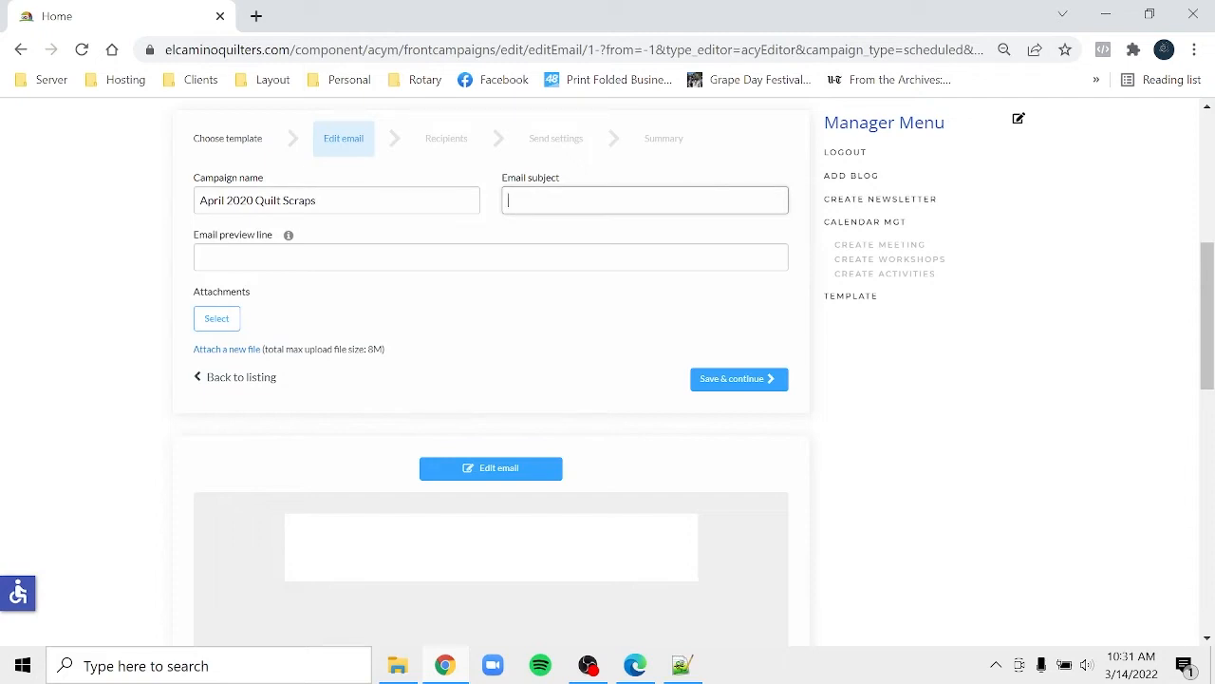
left_click_drag(337, 199, 186, 209)
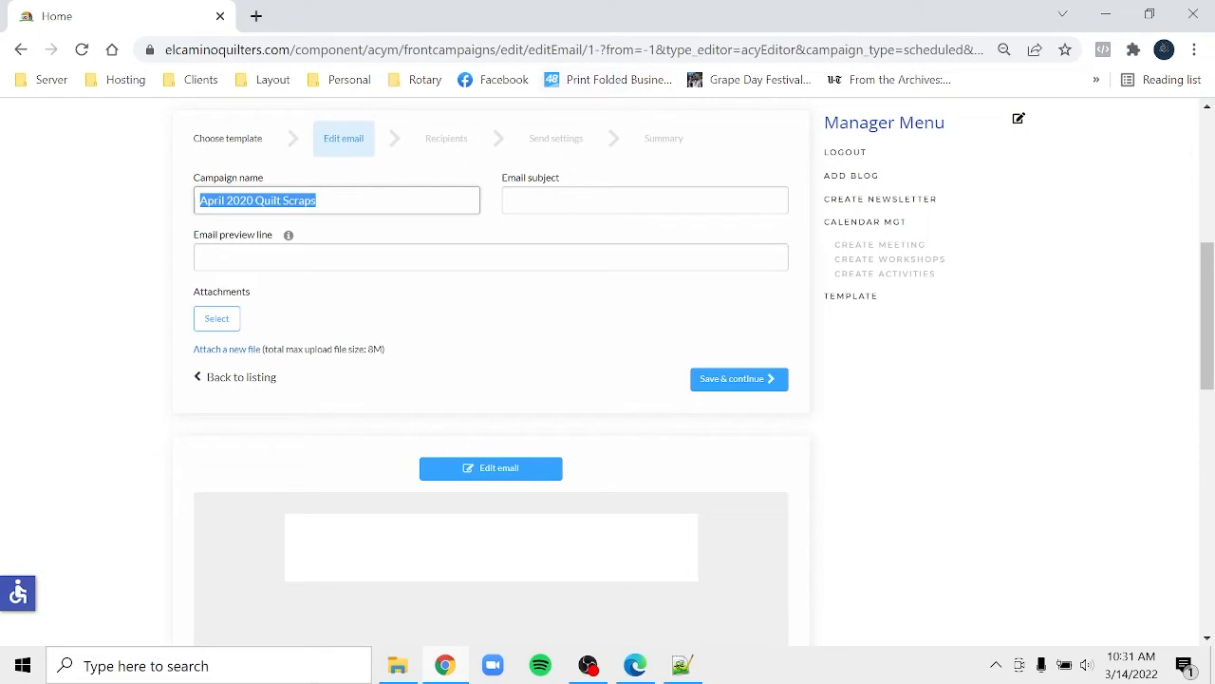
left_click(581, 199)
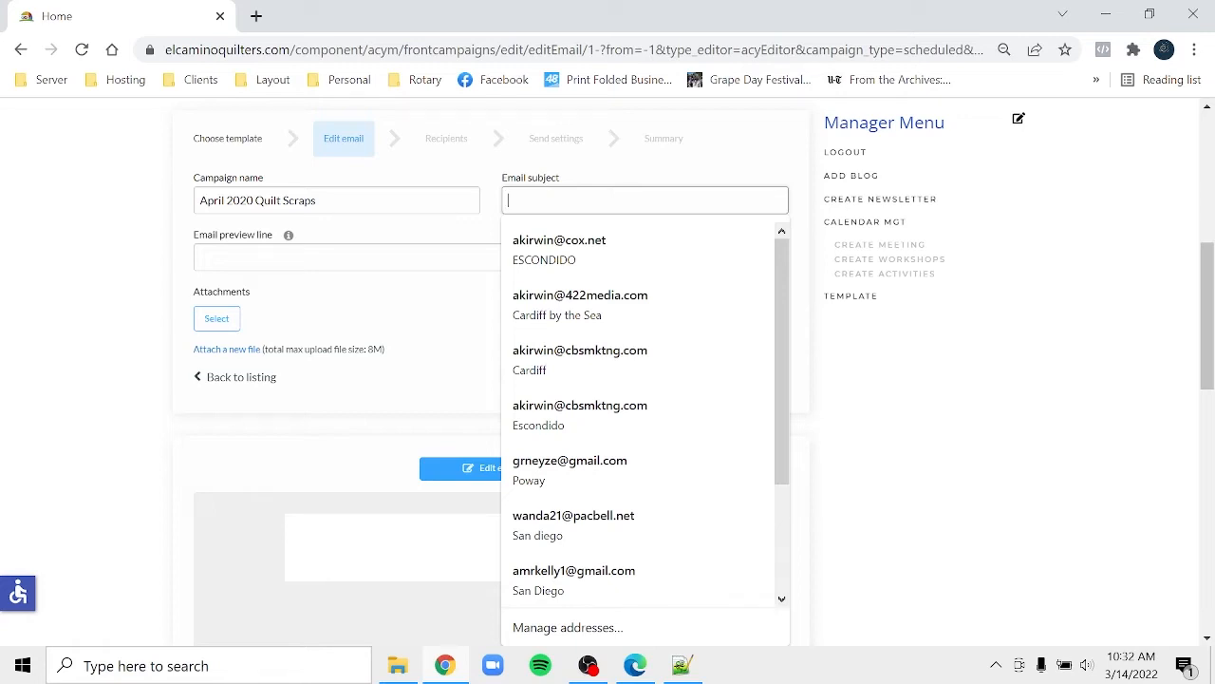
left_click_drag(323, 201, 254, 200)
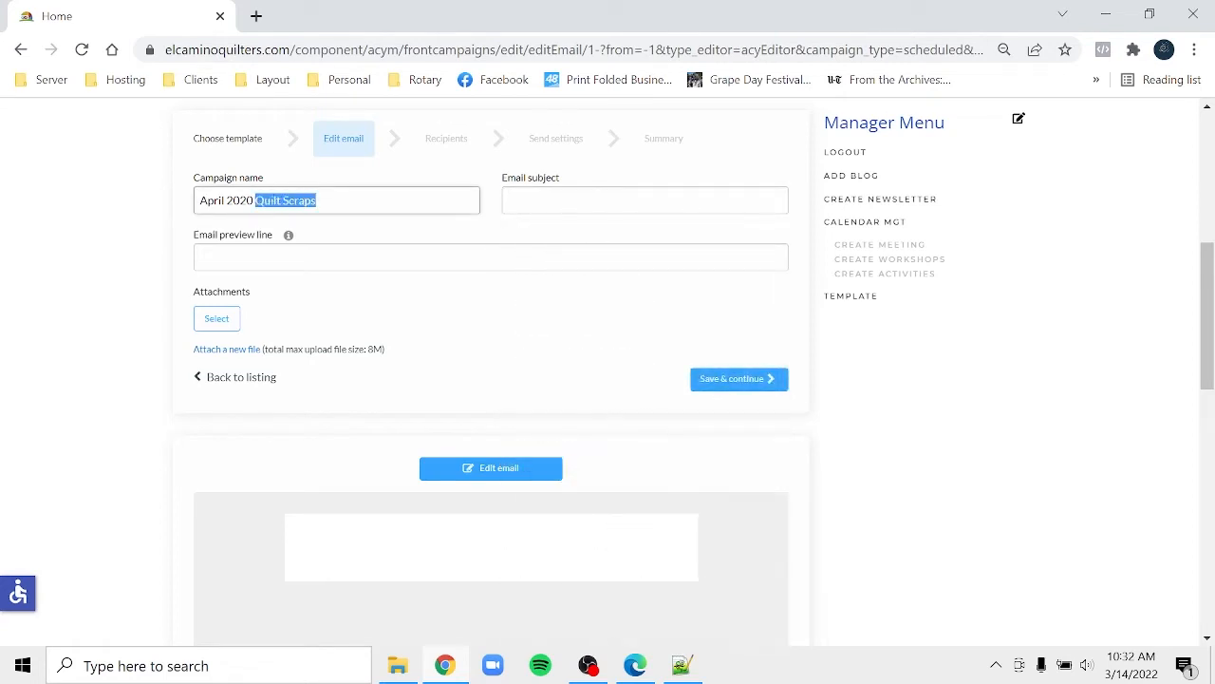
type("New")
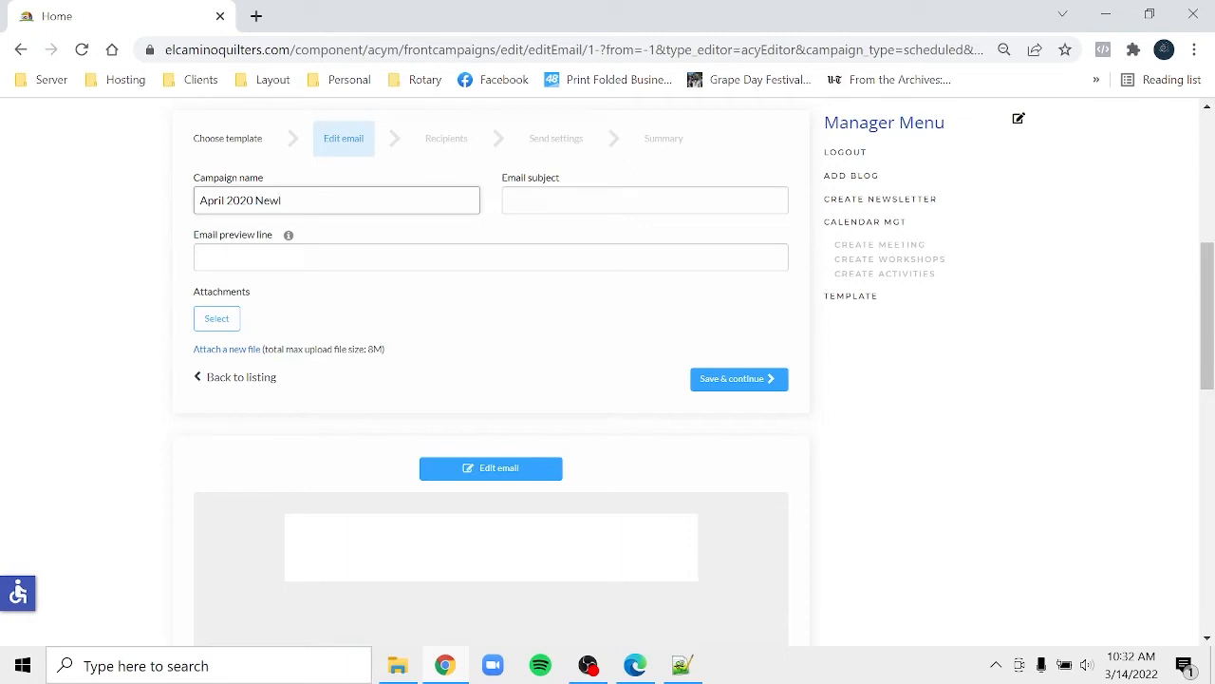
type("sletter")
key("Tab")
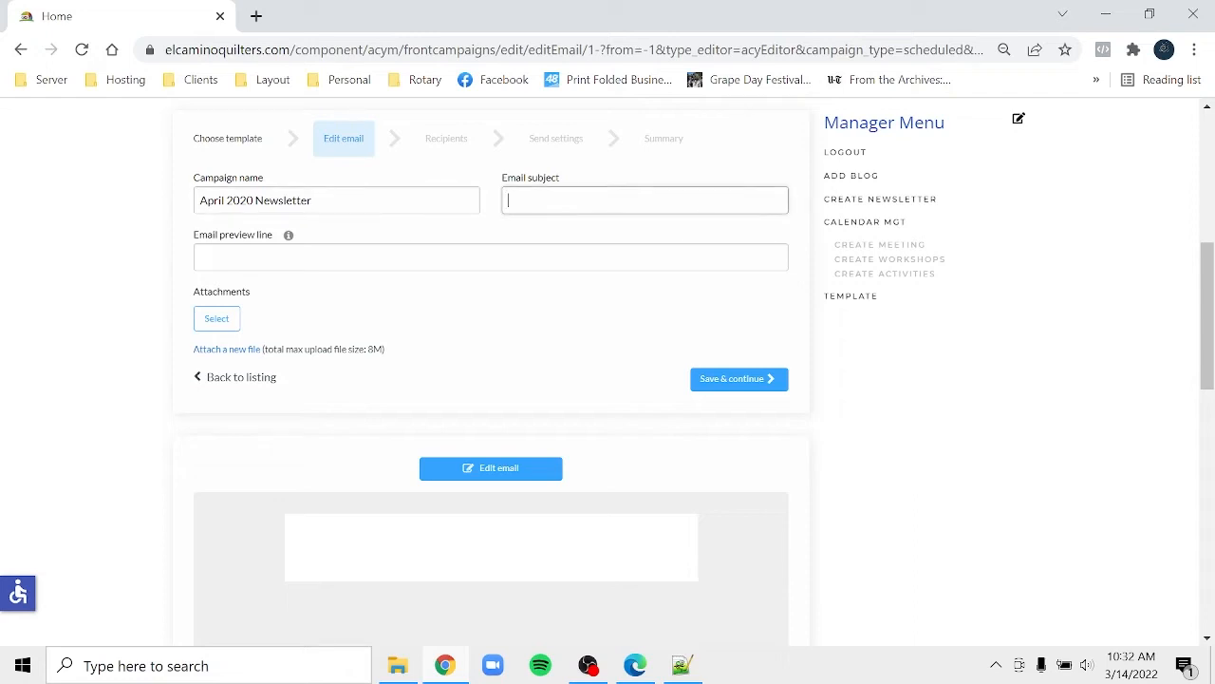
type("Quilt")
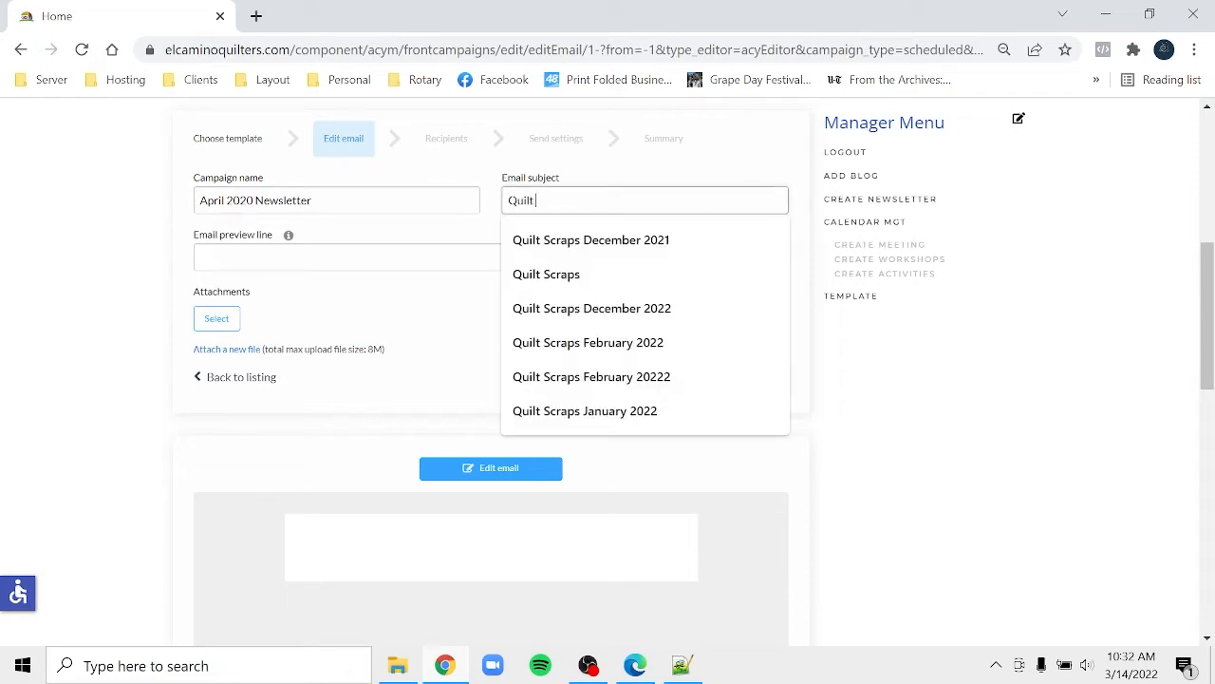
type(" Scraps")
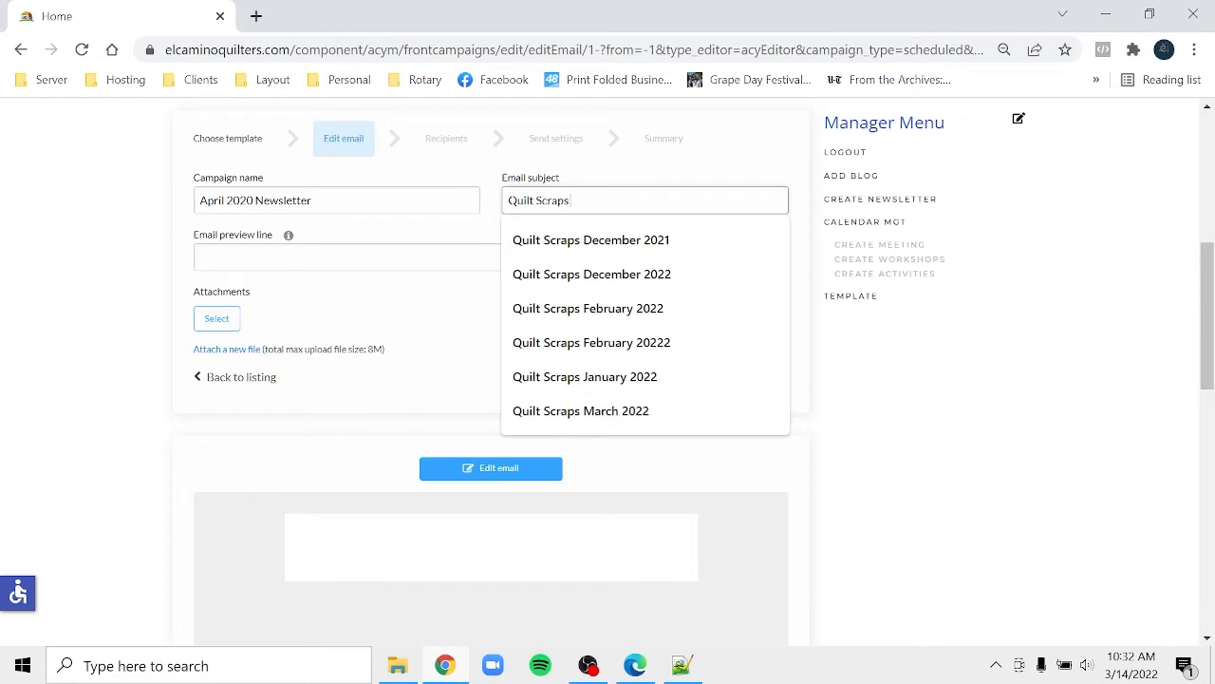
type(" April")
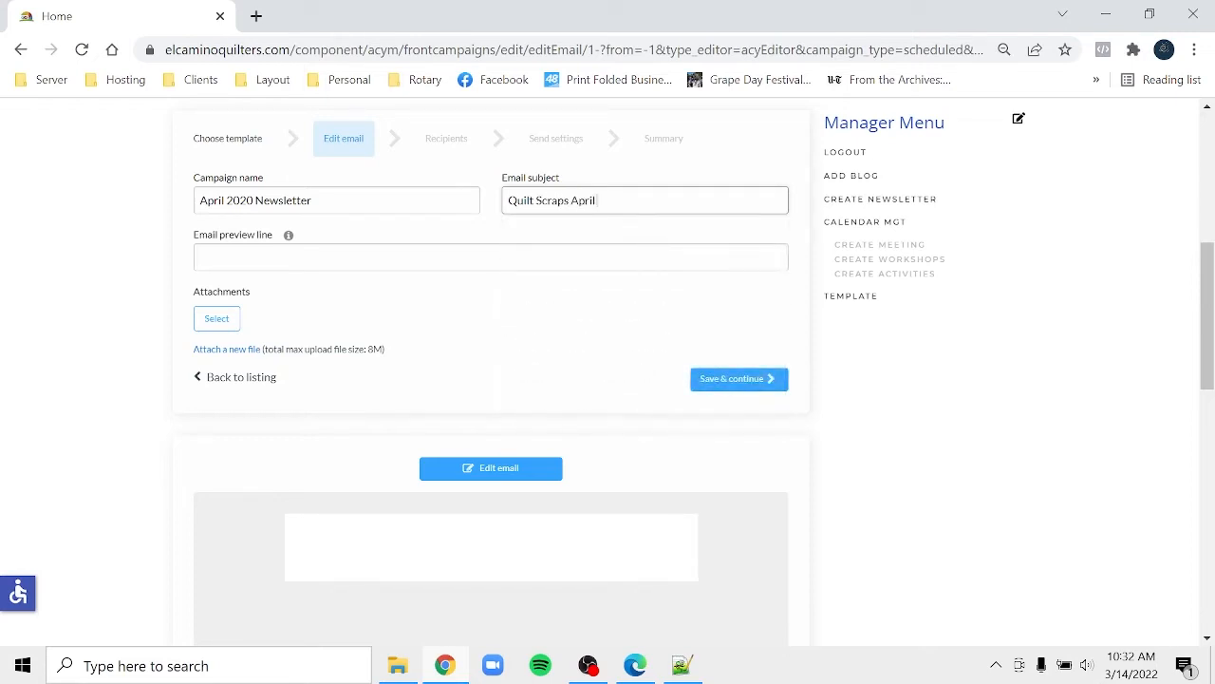
type(" 2022")
- Add an Article block to the email body and insert the 'April 2022 Lucky Block' article
left_click(481, 468)
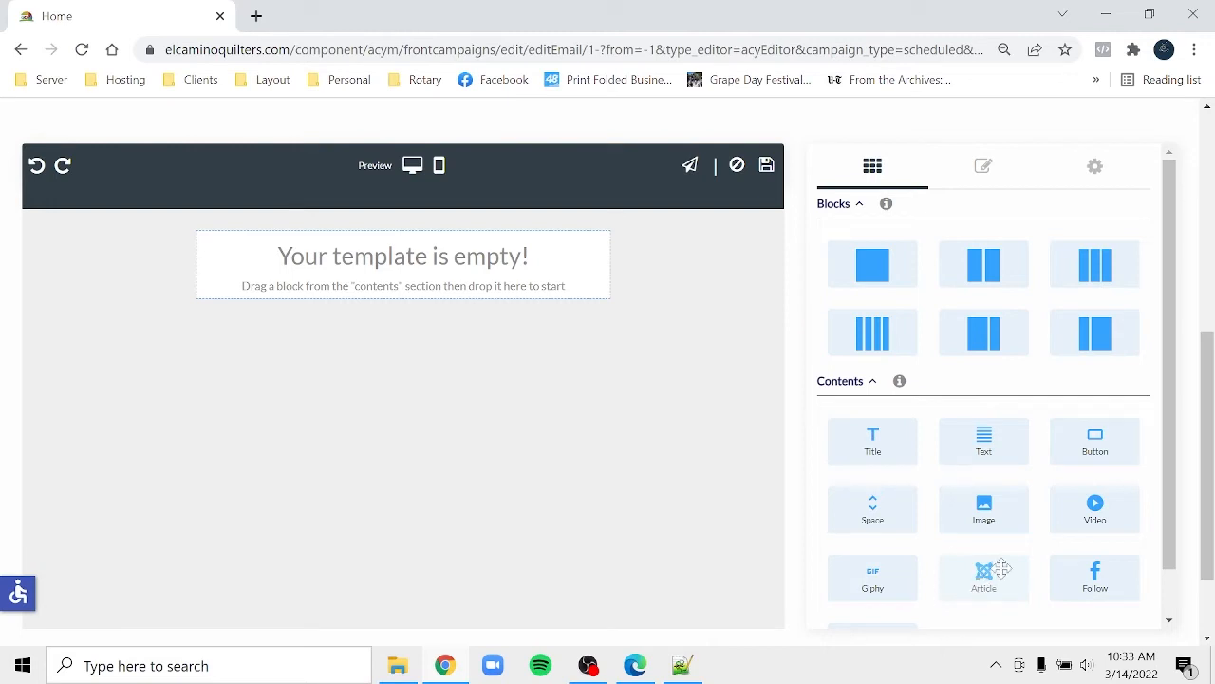
left_click_drag(1003, 568, 440, 262)
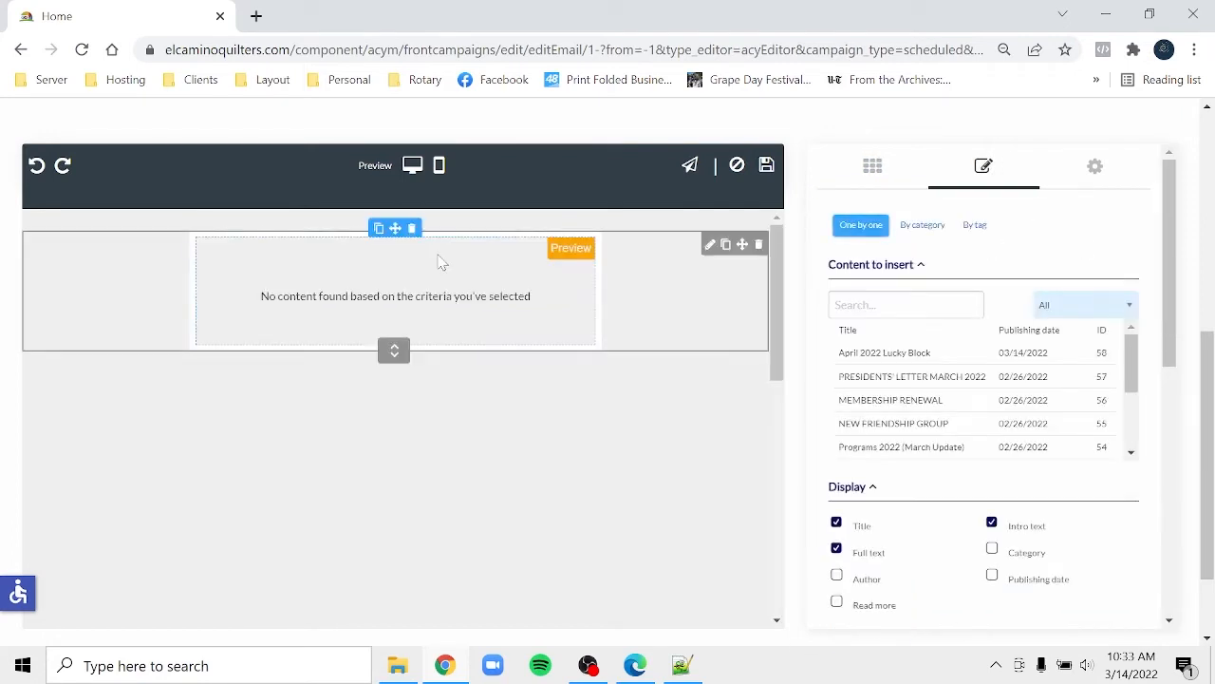
left_click(899, 352)
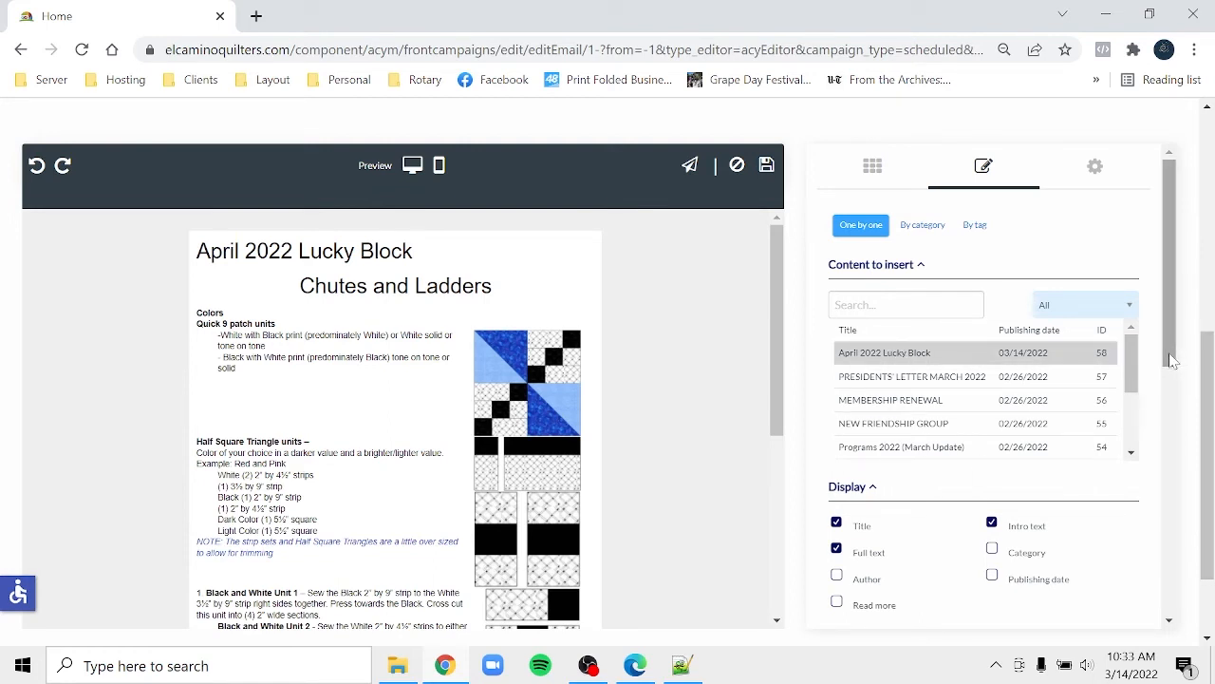
left_click_drag(1174, 355, 1194, 287)
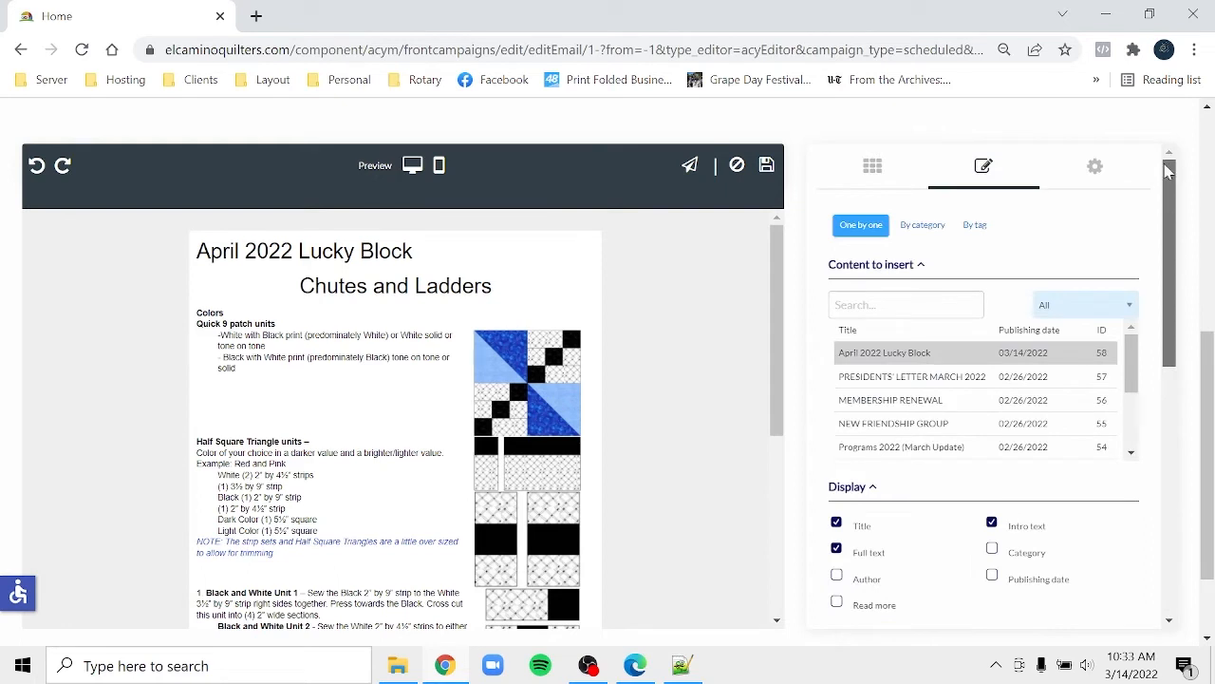
- Save the email, continue to Recipients, and save the 'April 2020 Newsletter' campaign with 0 recipients
left_click(767, 166)
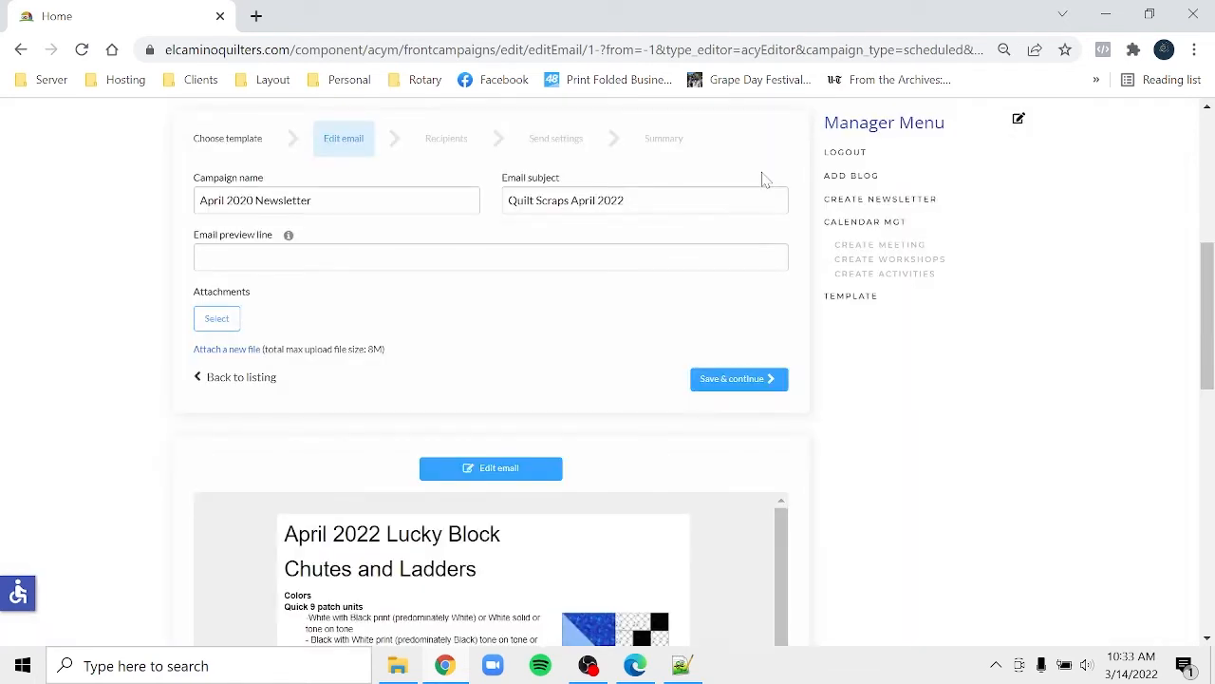
right_click(749, 385)
right_click(731, 391)
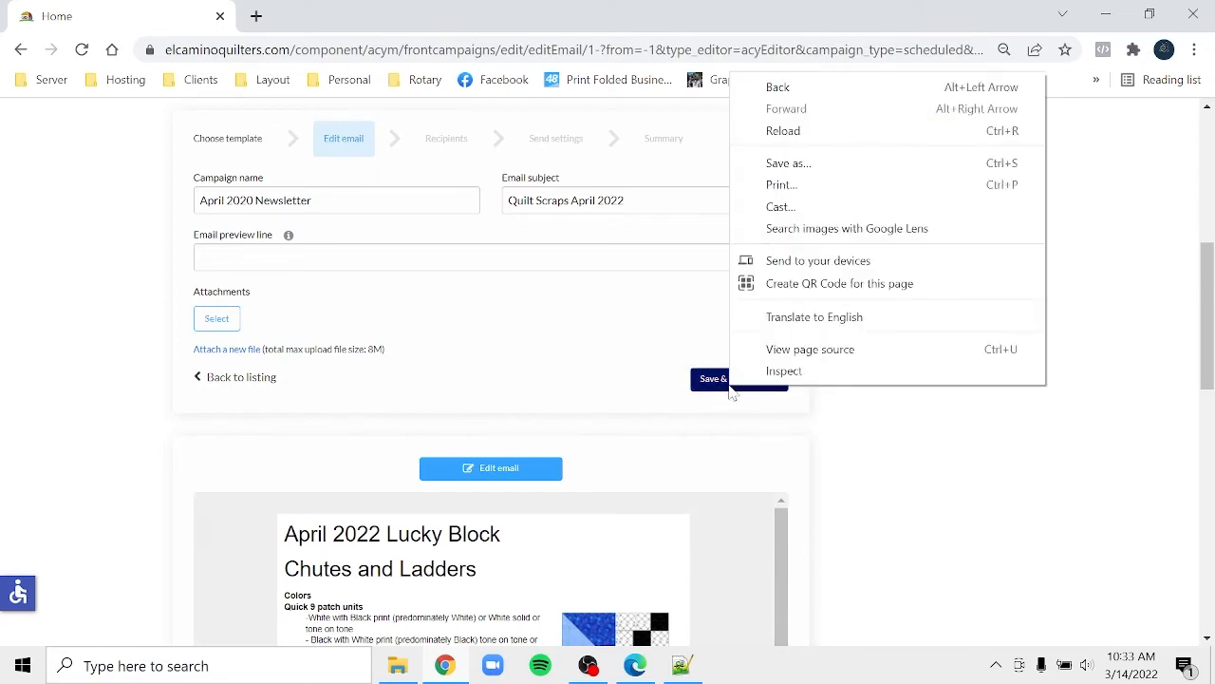
left_click(706, 380)
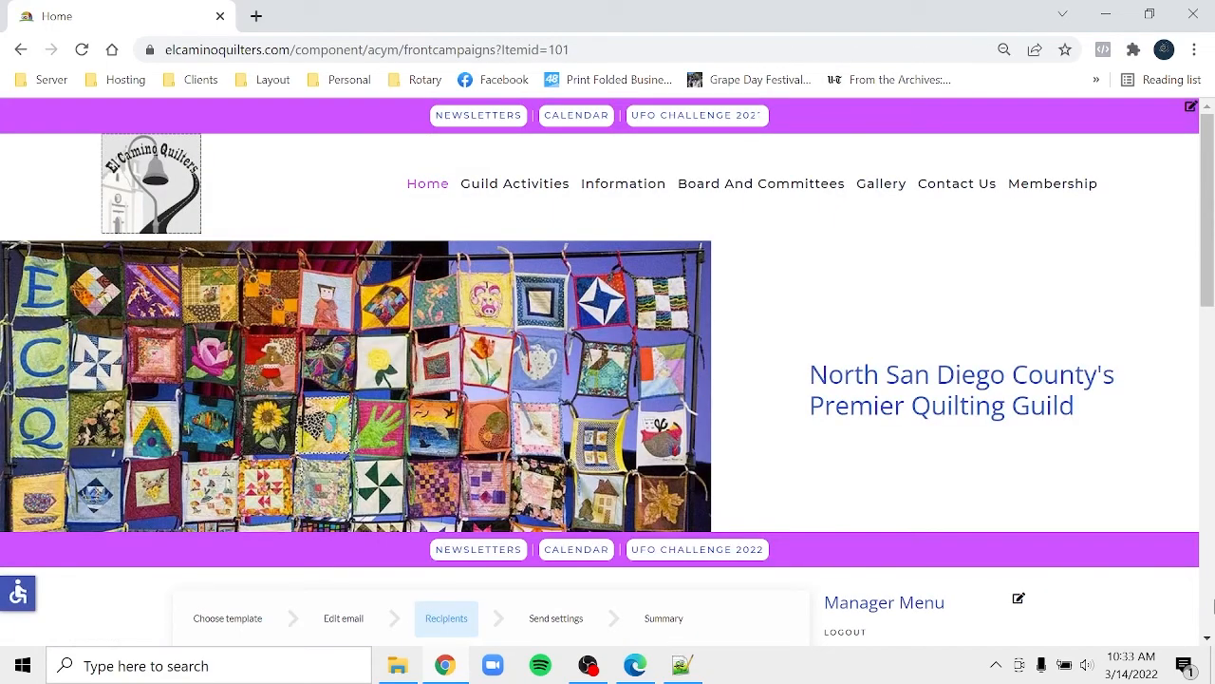
scroll(1208, 610, "down", 5)
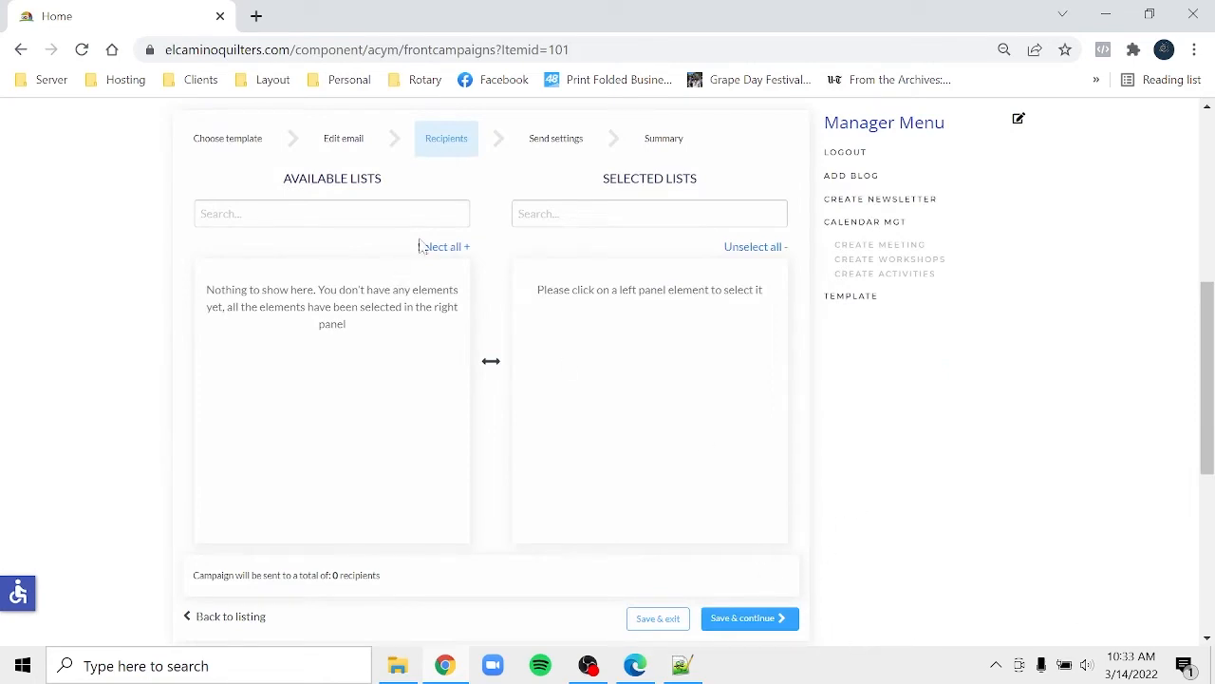
left_click(654, 625)
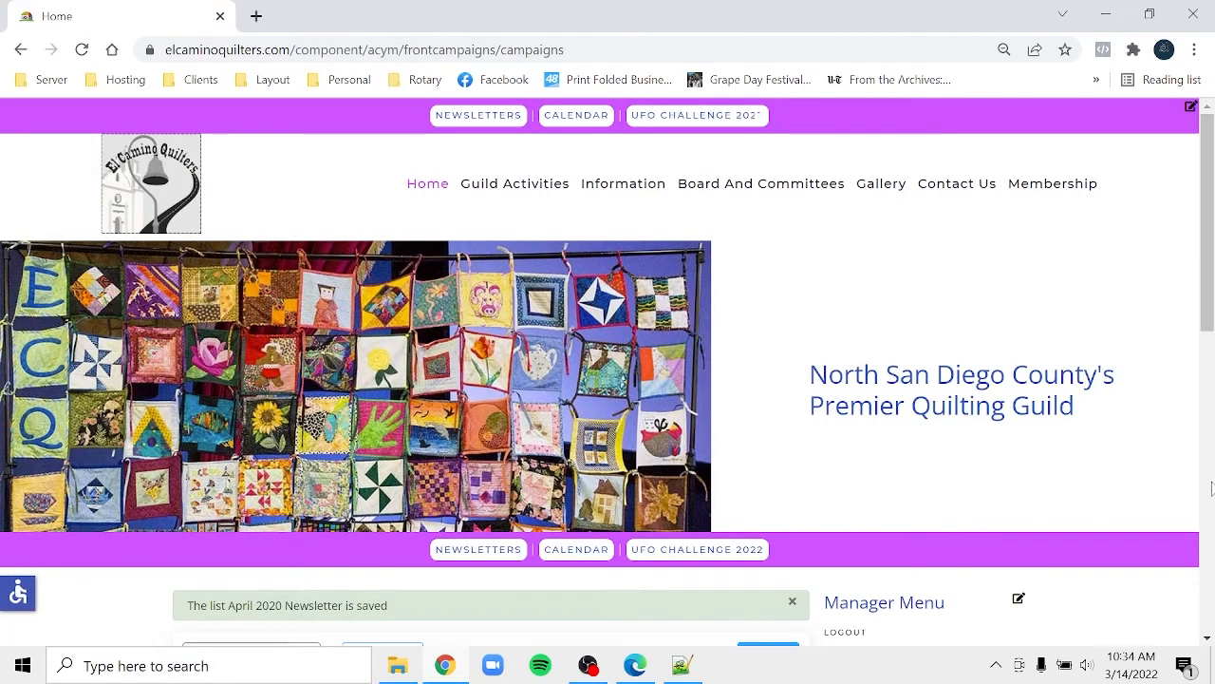
- Go to the Meetings And Workshops events calendar under Guild Activities
left_click(1210, 577)
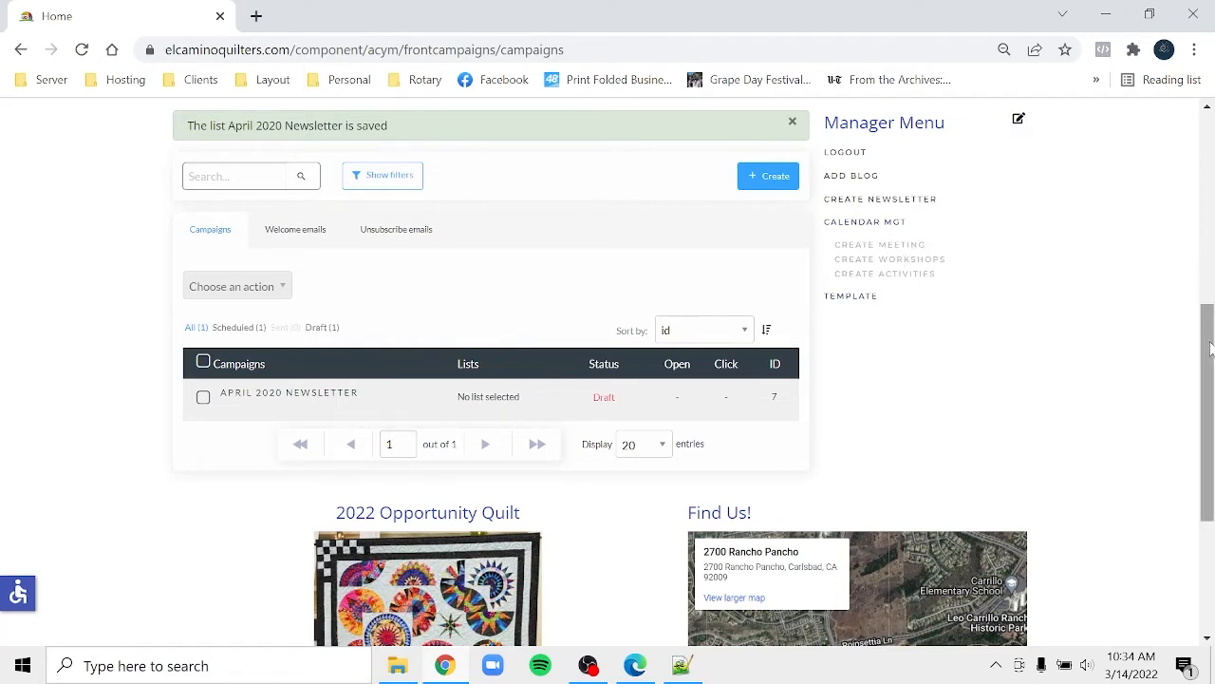
left_click_drag(1204, 328, 1204, 100)
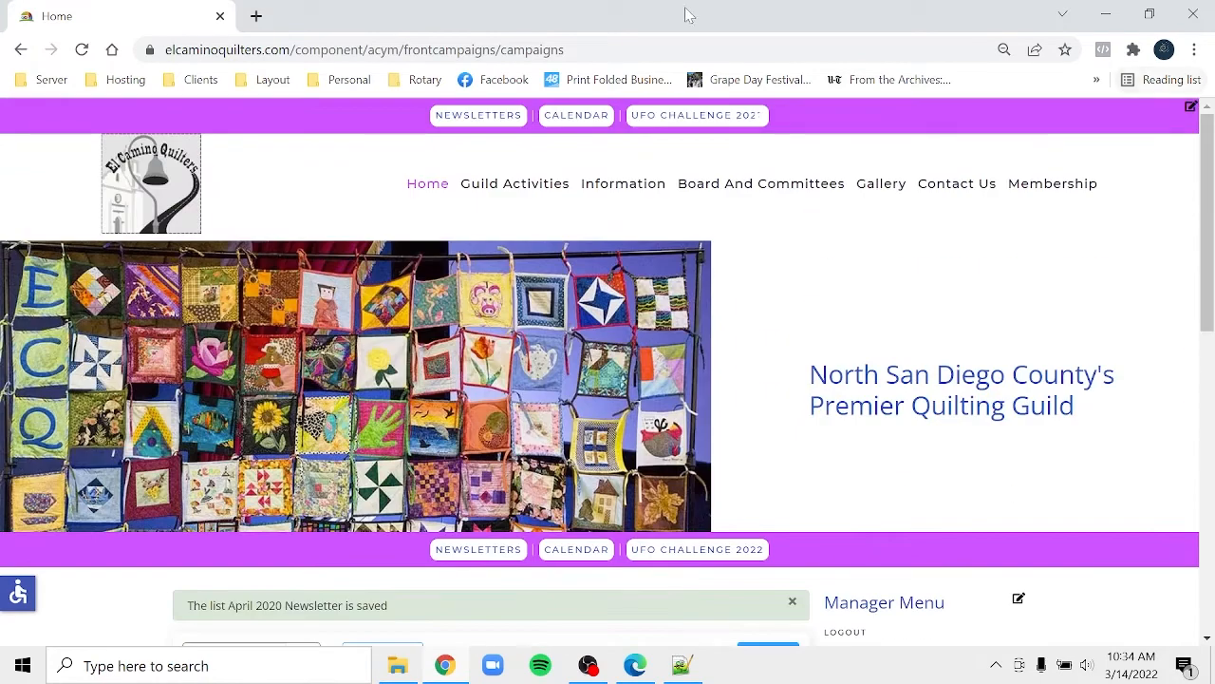
mouse_move(517, 180)
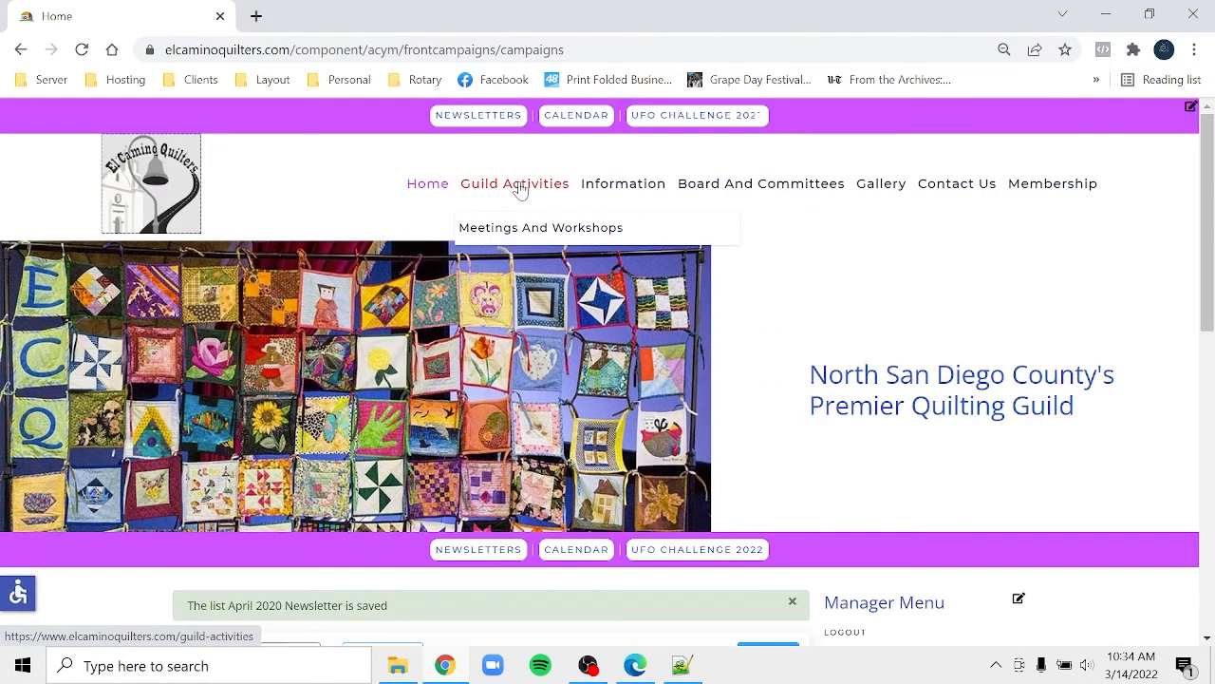
left_click(520, 187)
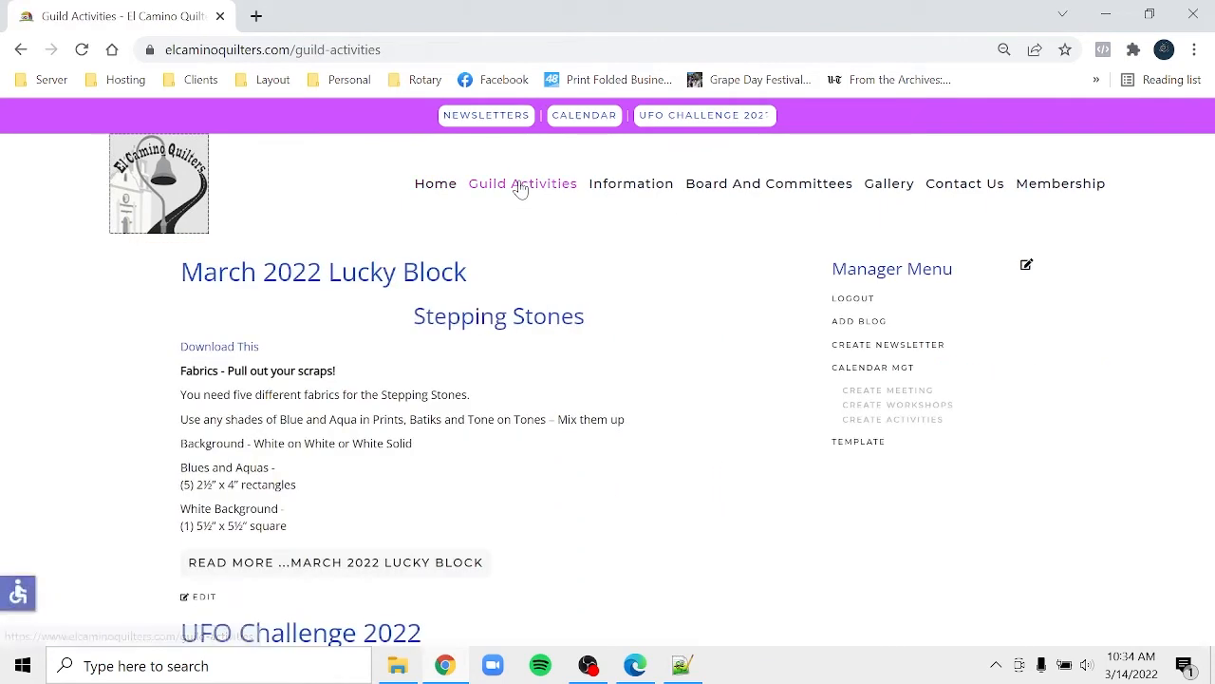
mouse_move(520, 187)
left_click(510, 229)
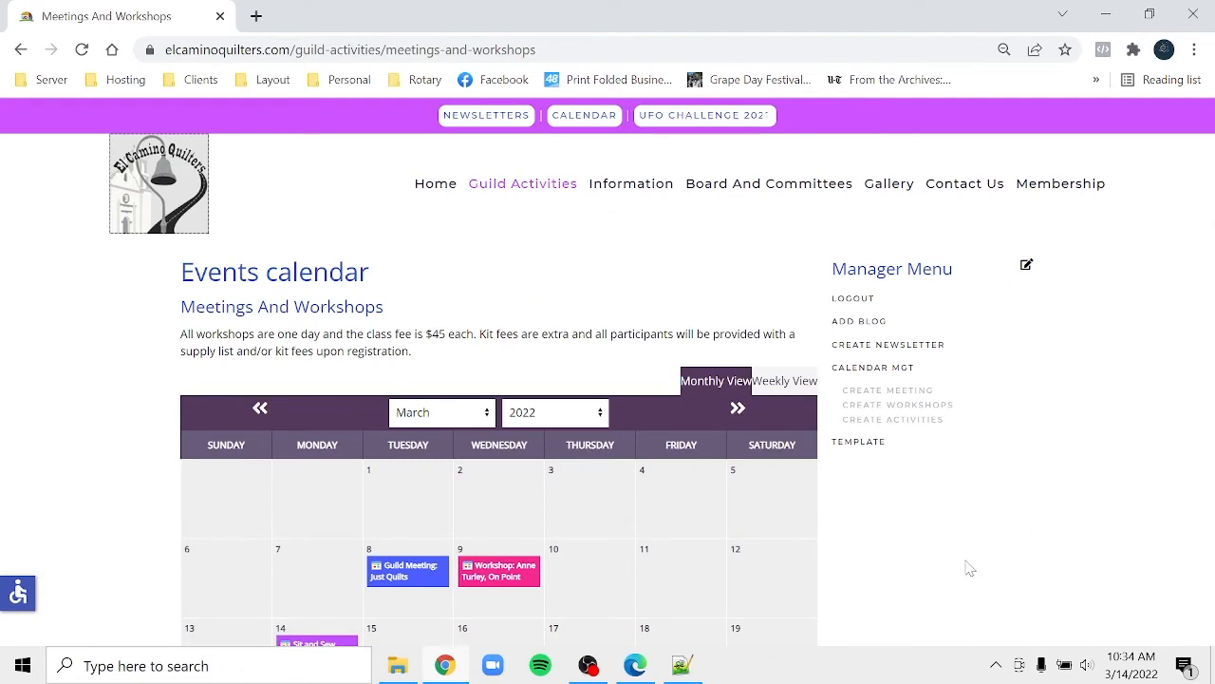
- Open the Create Activities event form from Calendar Mgt
scroll(969, 567, "down", 3)
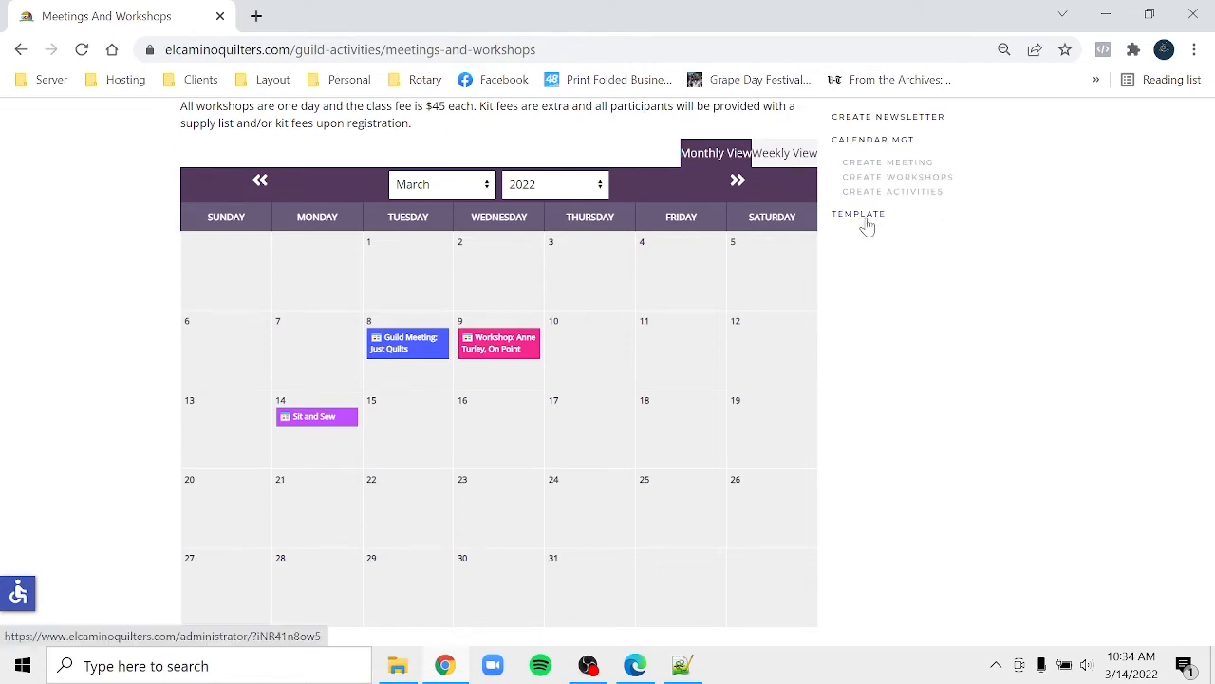
right_click(928, 203)
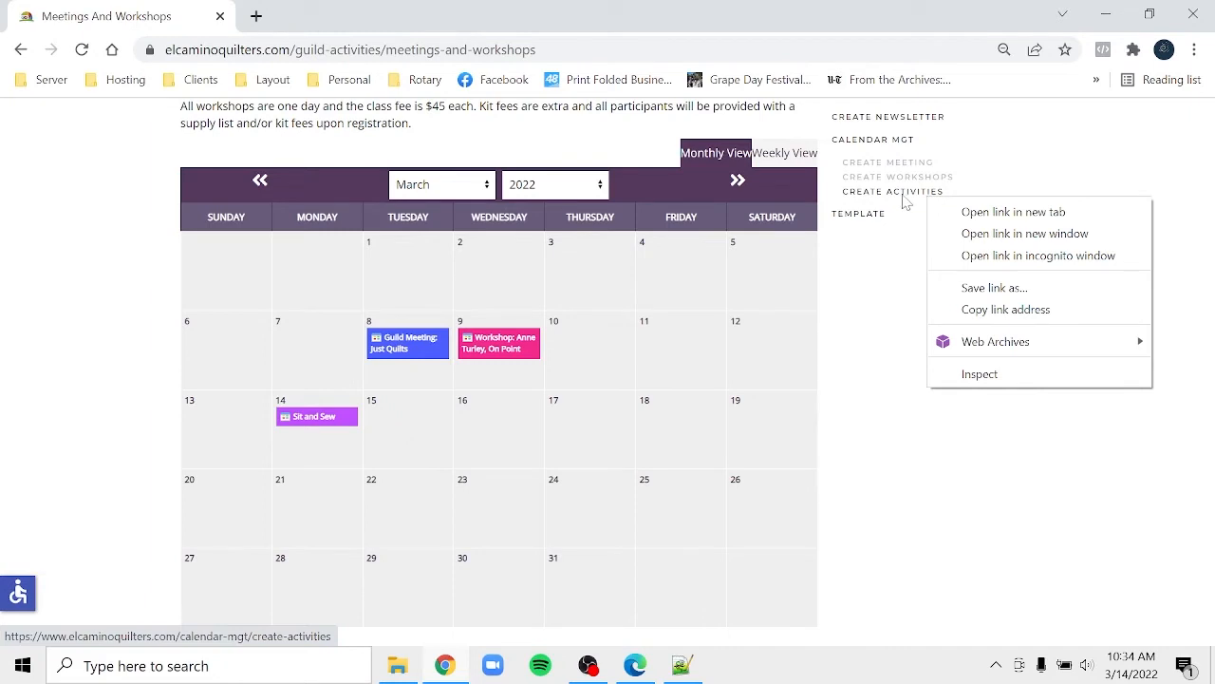
left_click(866, 201)
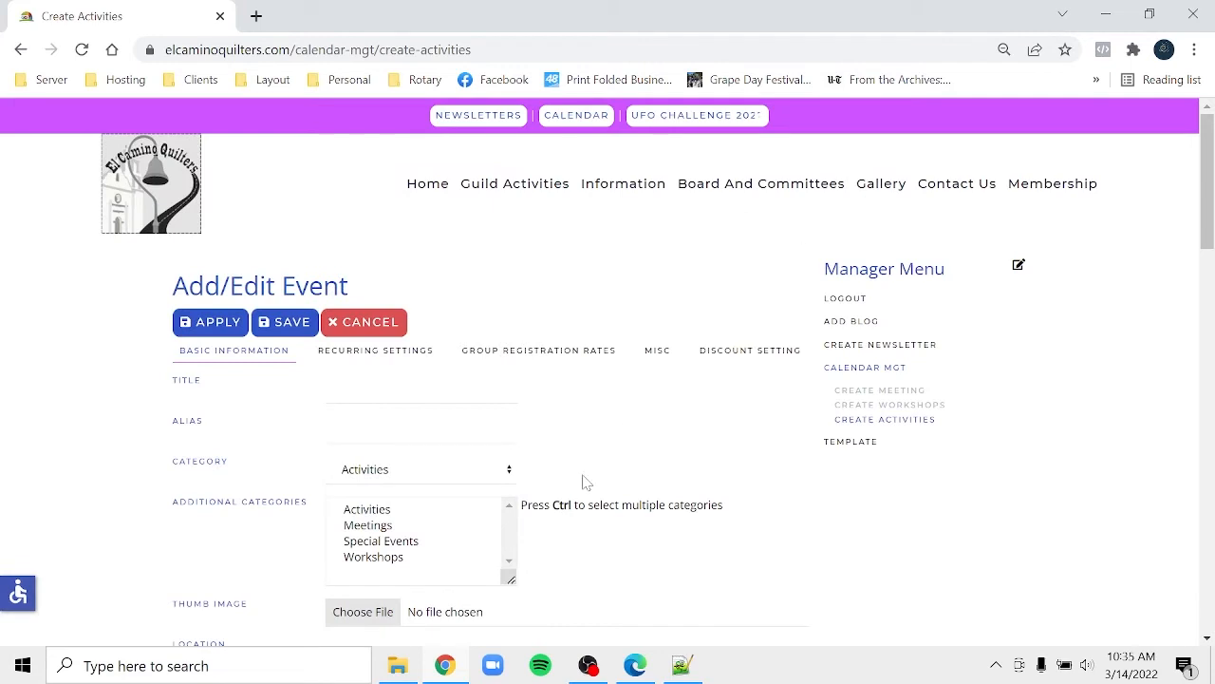
- Tag the event with the Activities category and title it 'El Crazon Seniofr Center'
left_click(367, 510)
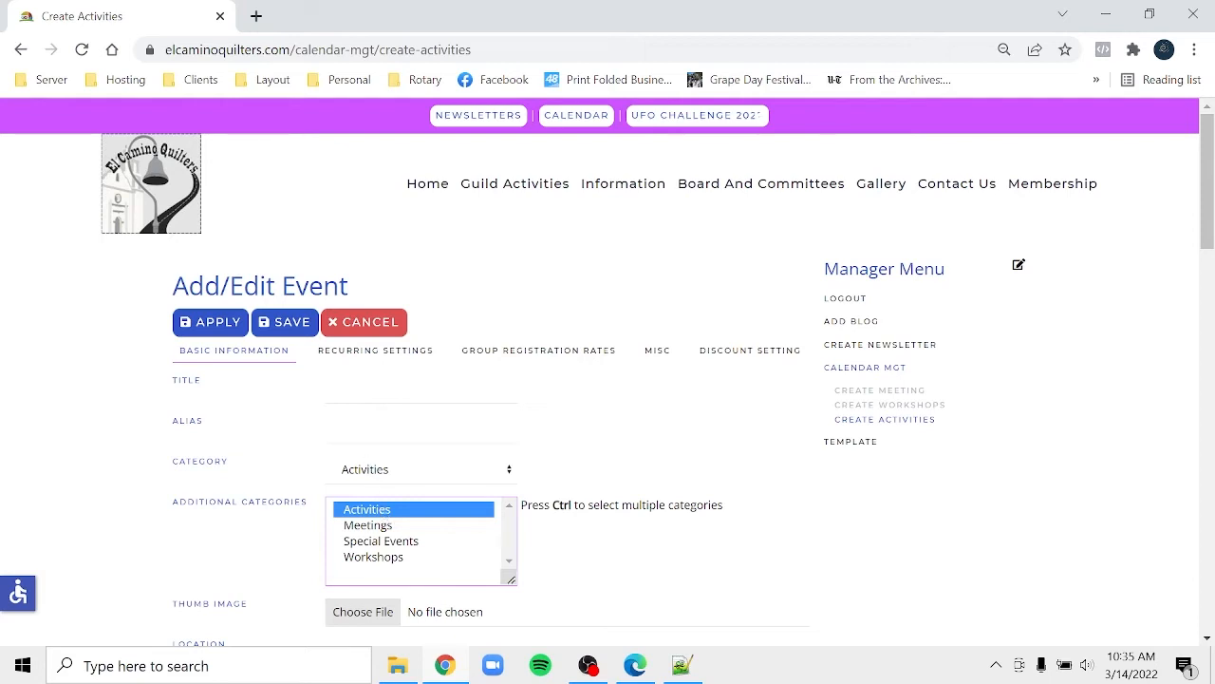
left_click(366, 388)
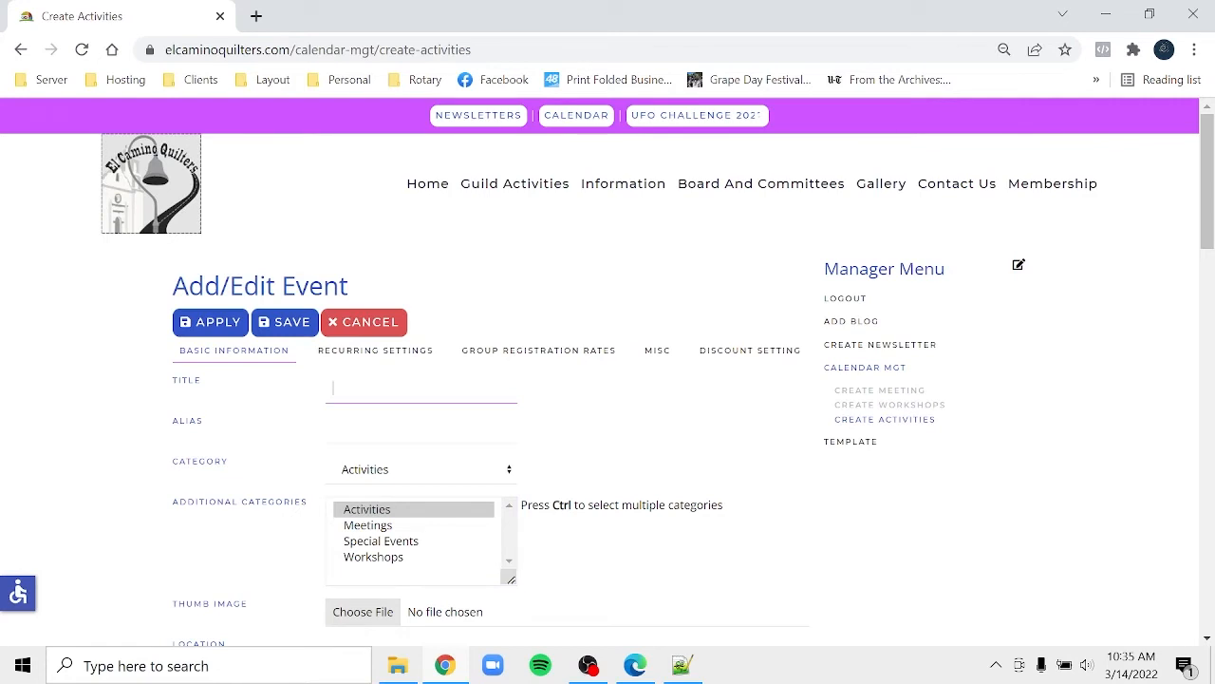
type("El Crazon Seniofr Center")
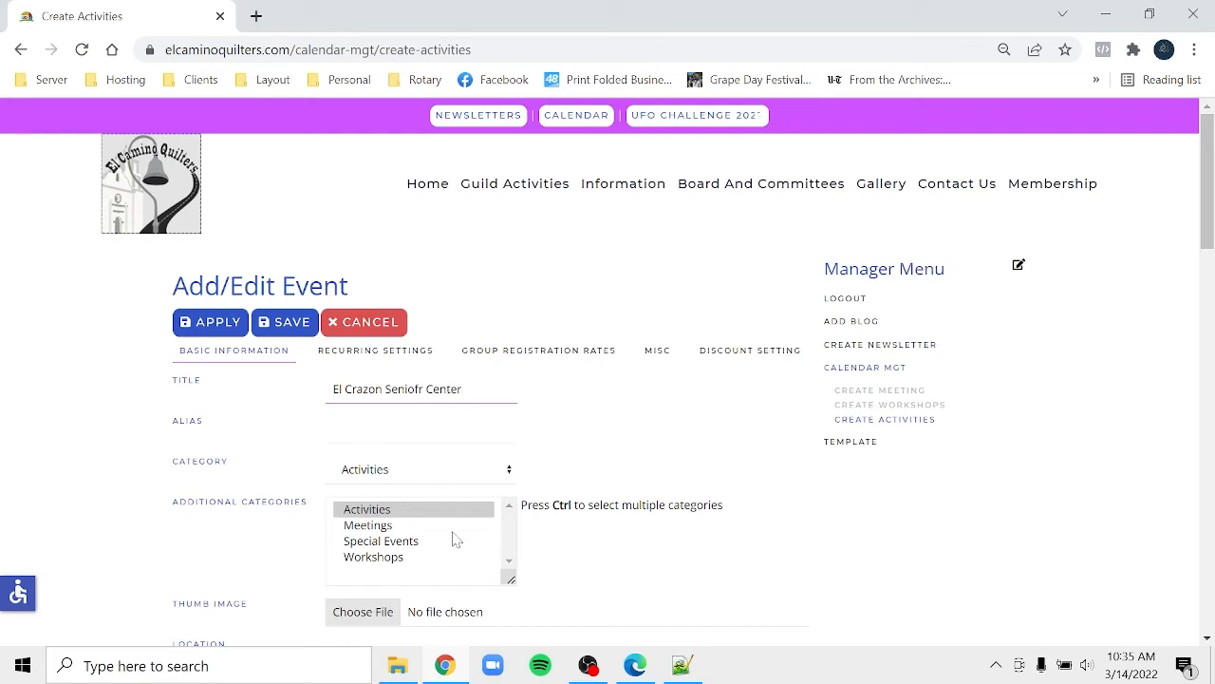
left_click(575, 574)
- Set the event location to El Corazon Senior Center
scroll(575, 579, "down", 4)
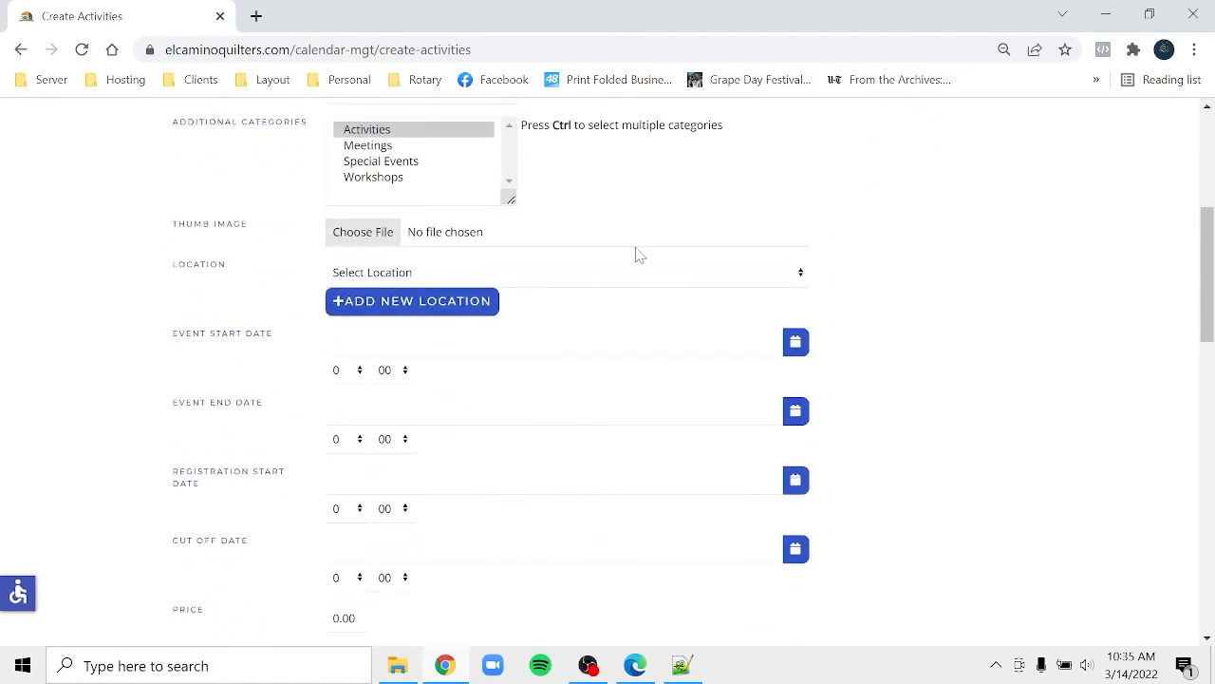
left_click(622, 275)
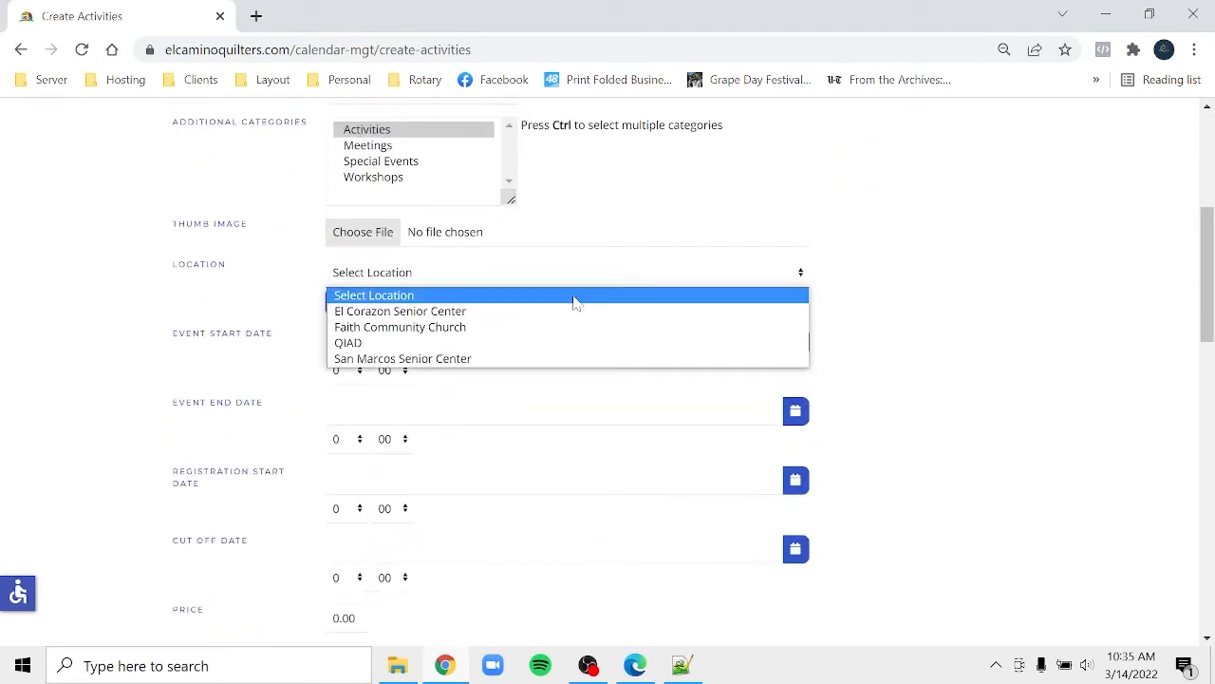
left_click(545, 314)
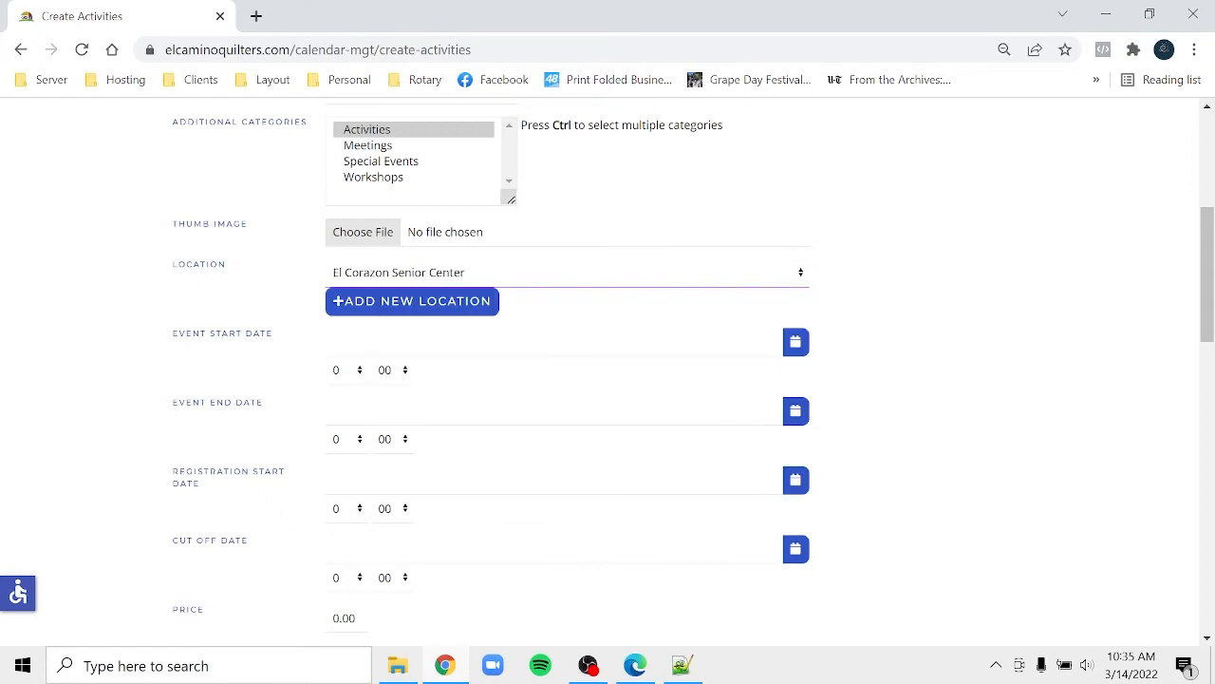
left_click(795, 344)
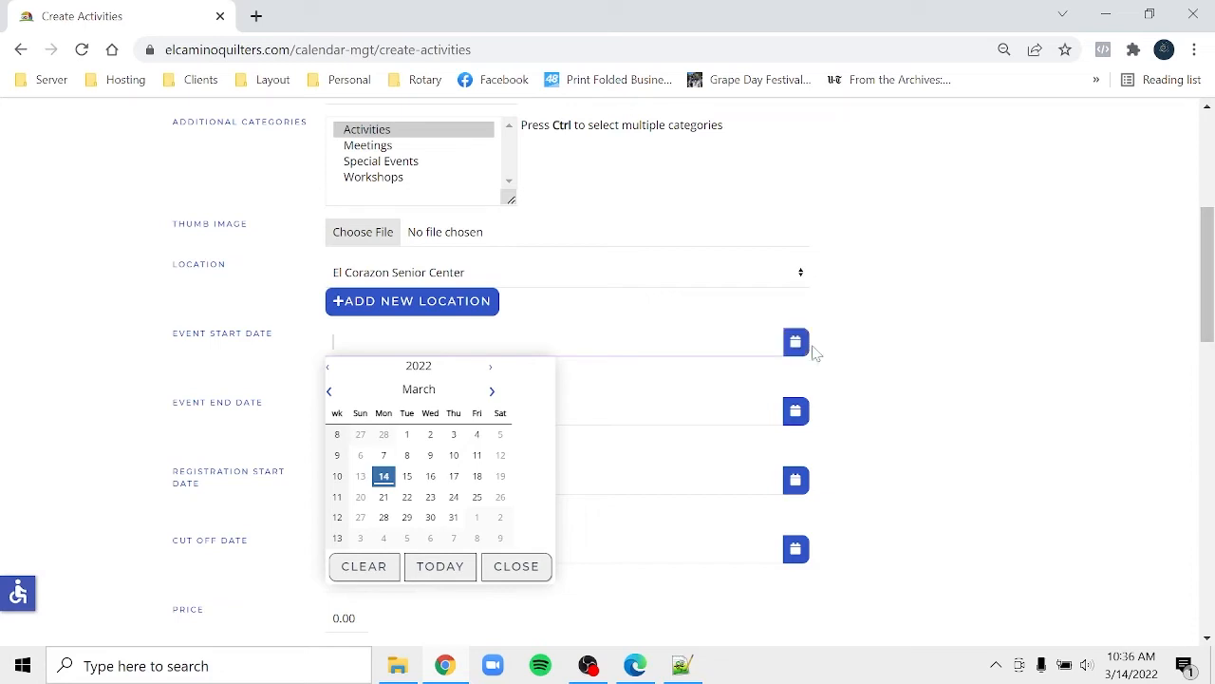
- Schedule the event for 17 March, starting at 13:00 and ending at 17:00
left_click(454, 477)
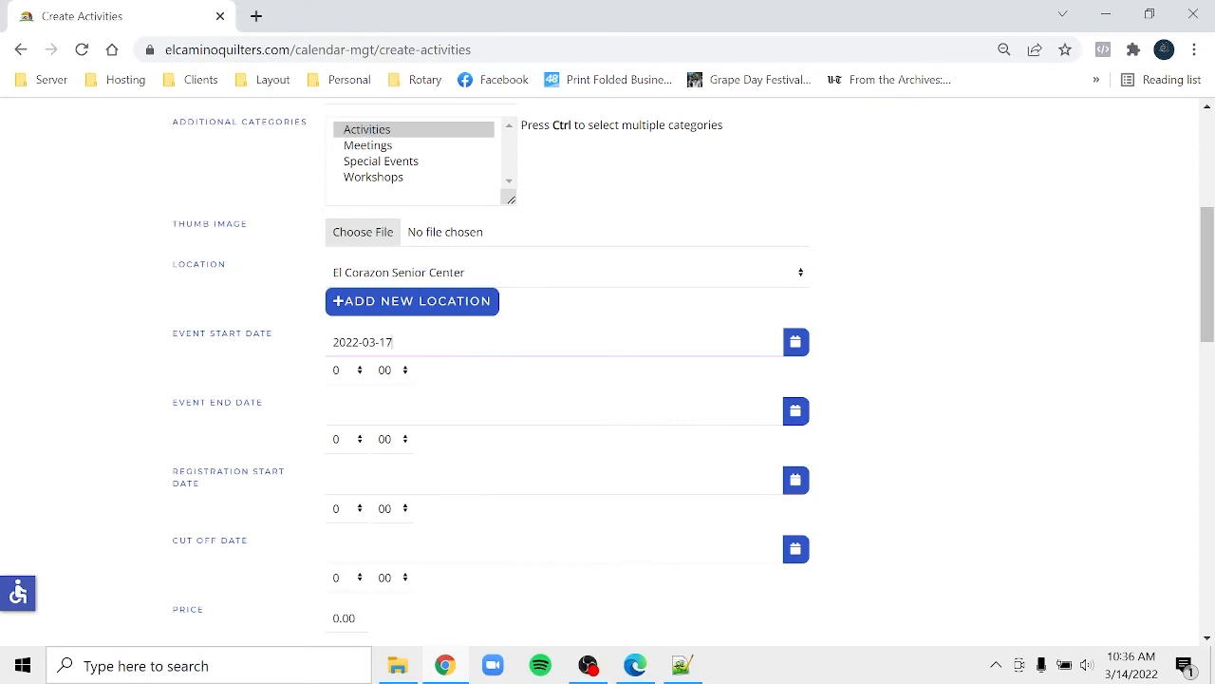
left_click(357, 376)
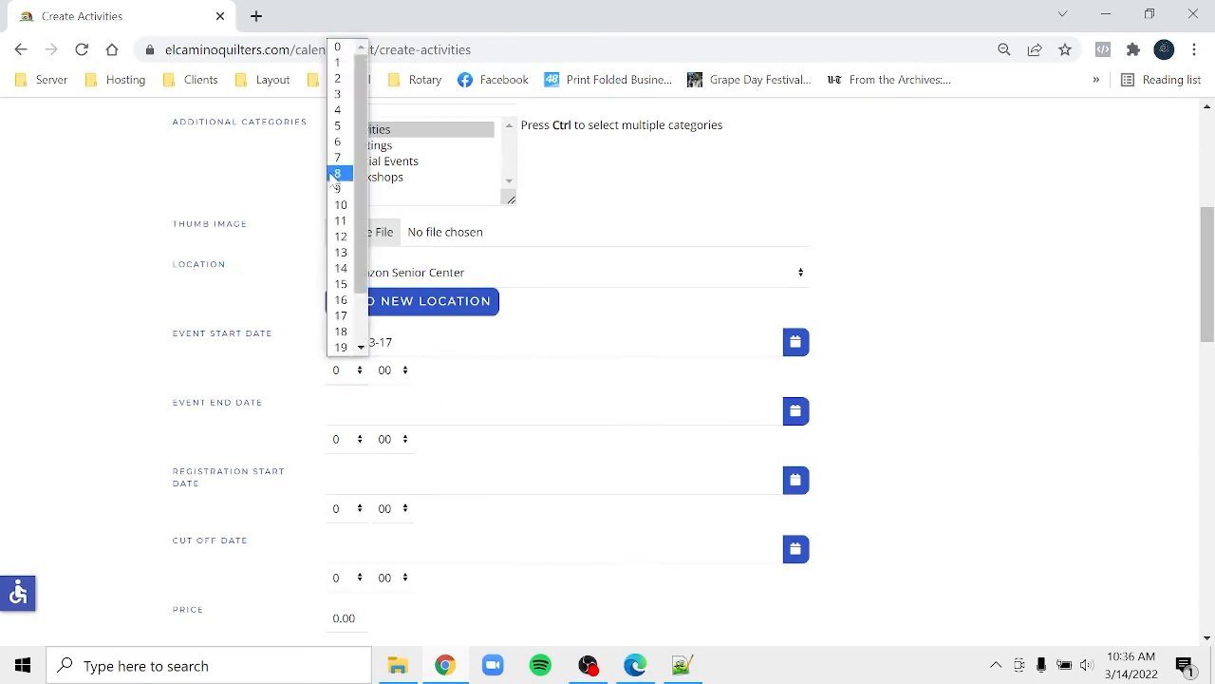
left_click(341, 252)
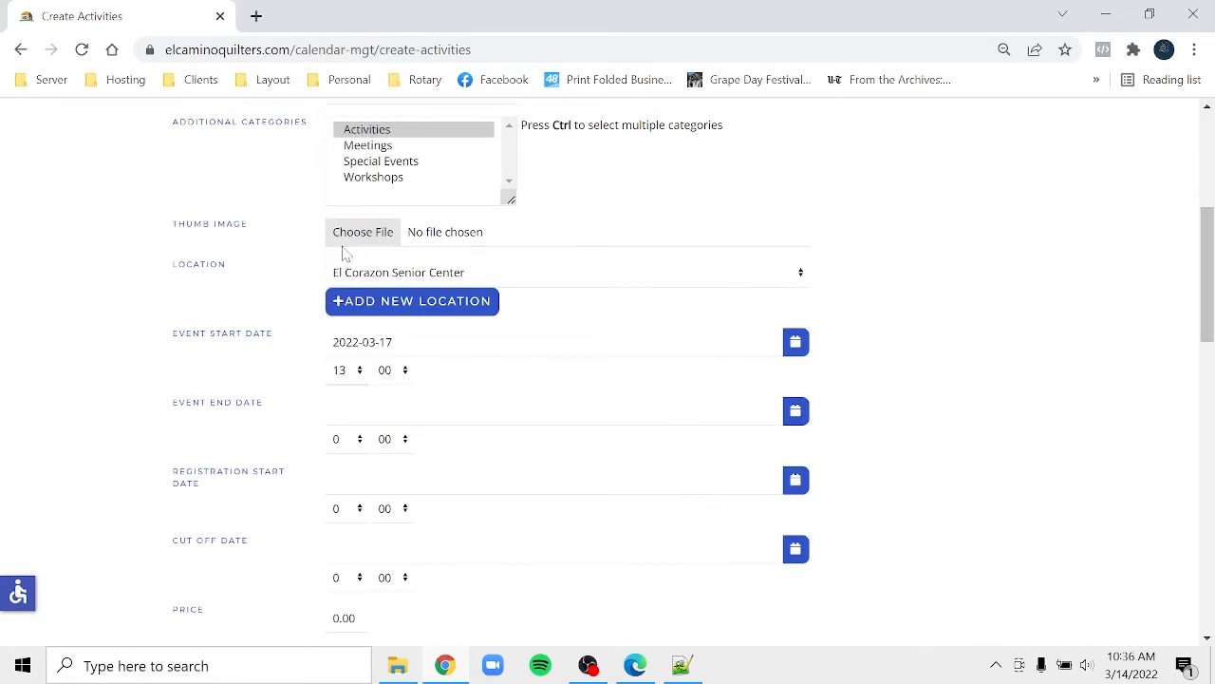
left_click(362, 440)
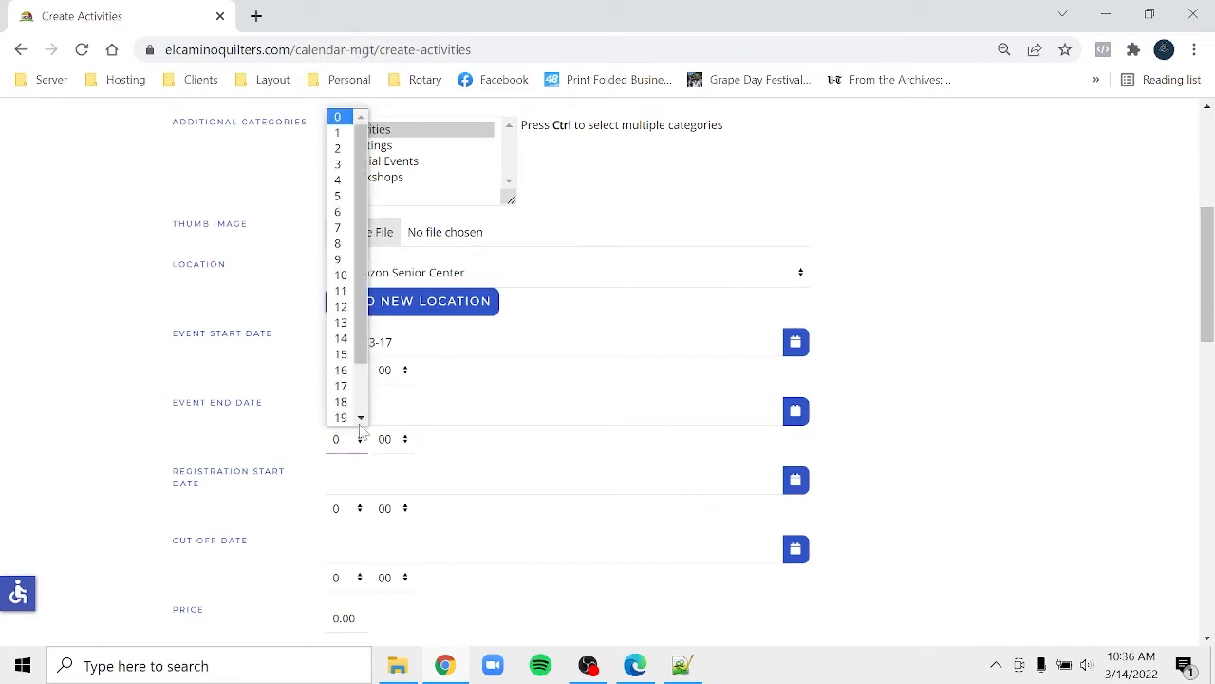
left_click(343, 387)
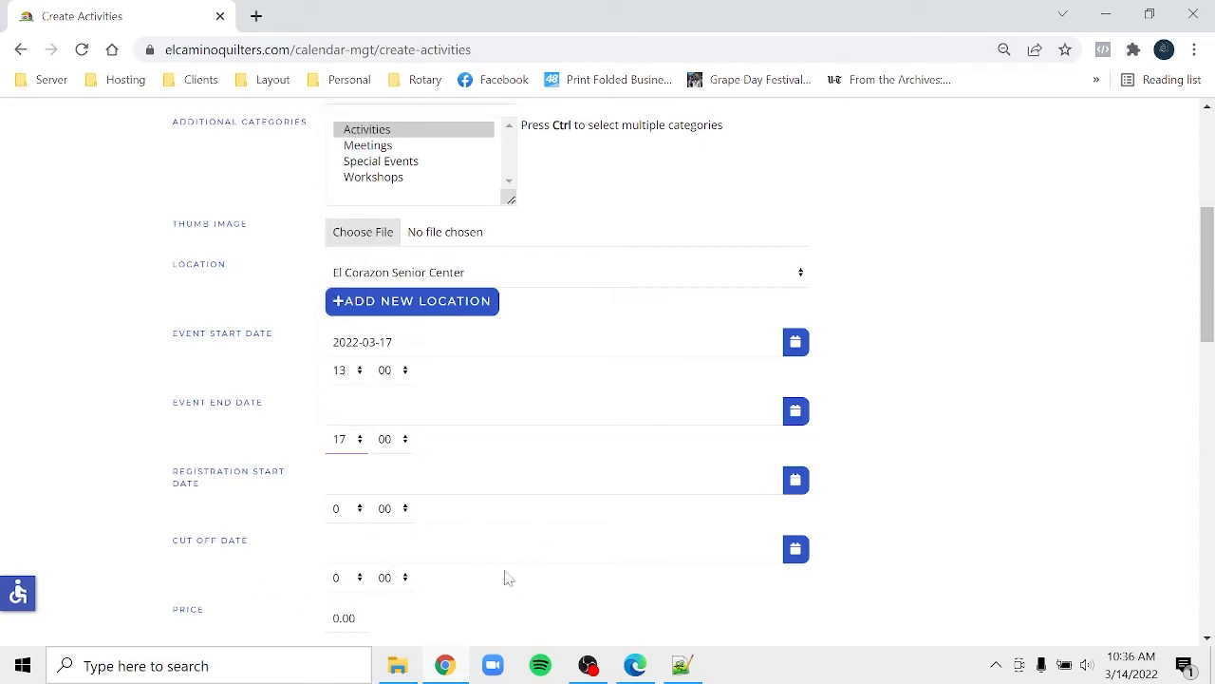
- Set the registration cut-off to 2022-03-17 at 12:00
left_click(372, 548)
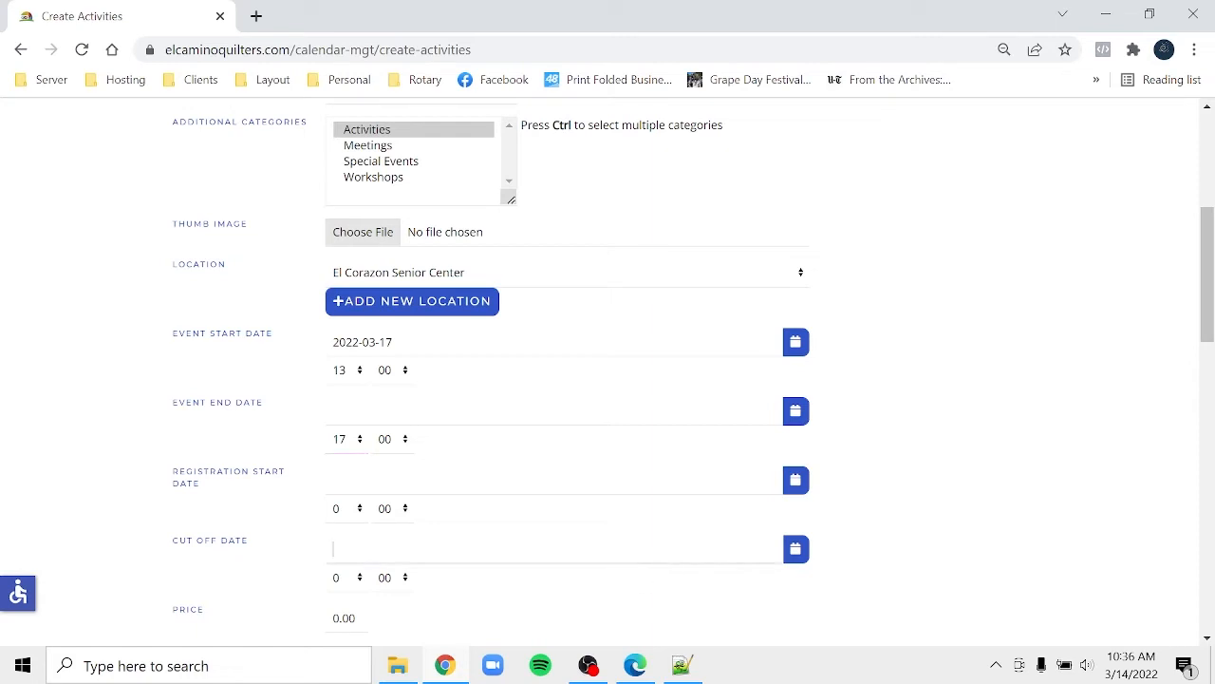
left_click(798, 556)
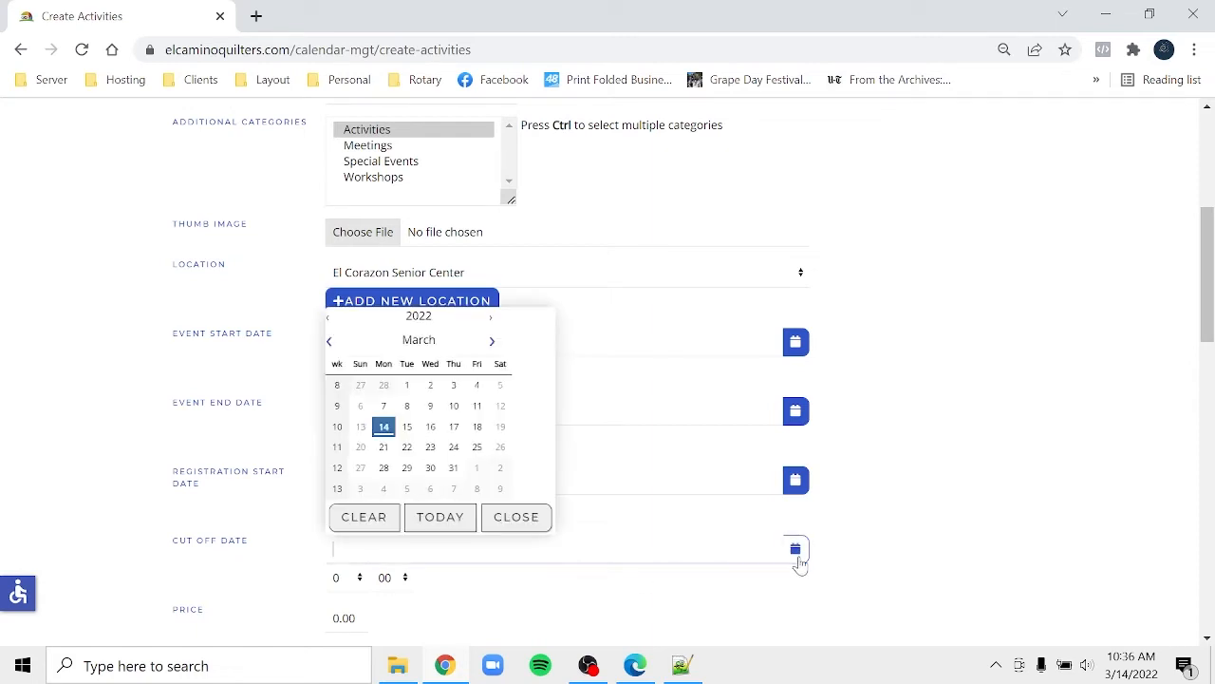
left_click(449, 429)
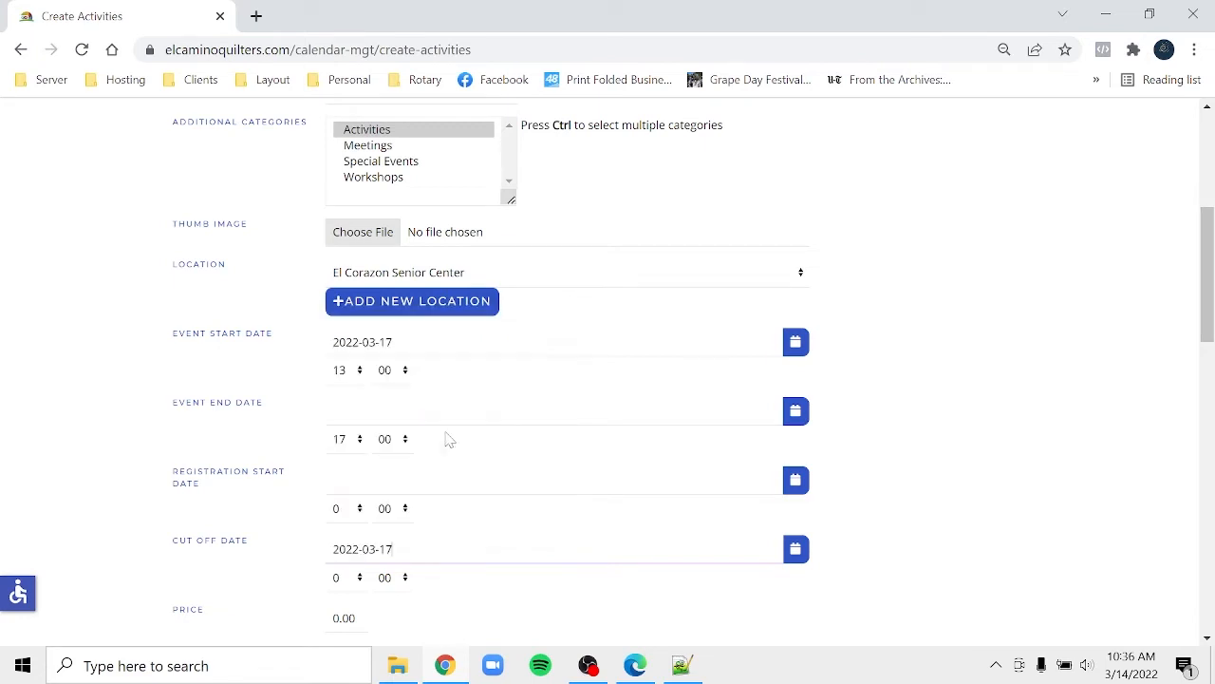
left_click(342, 579)
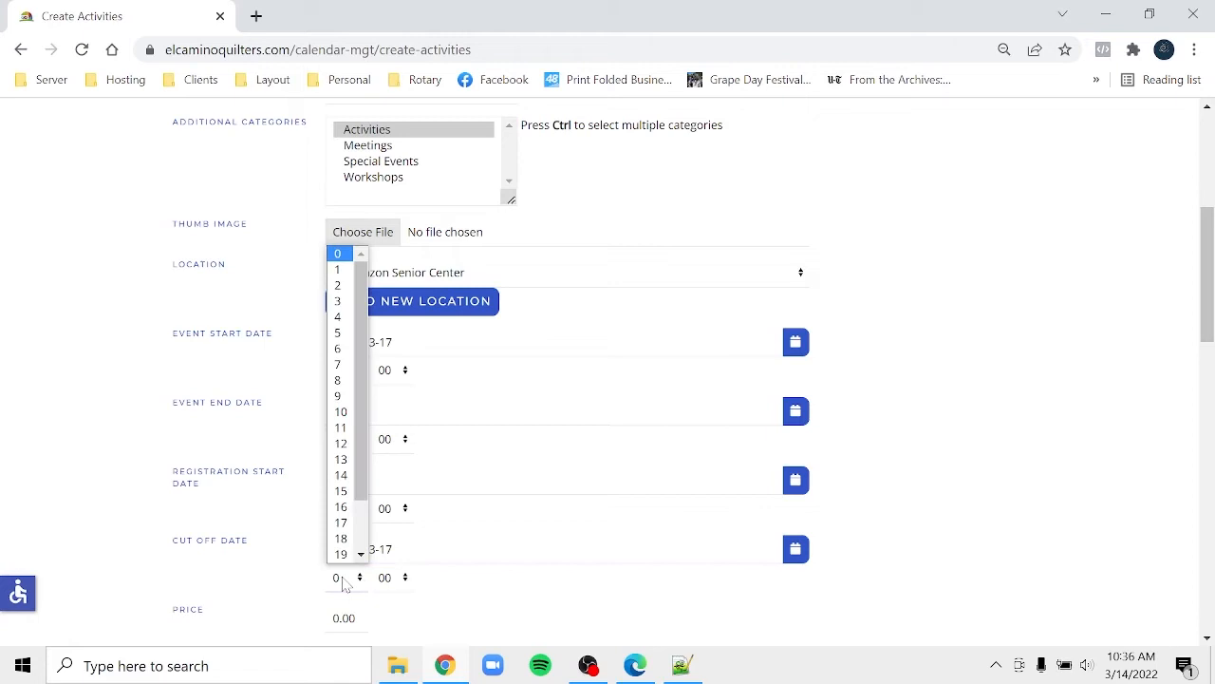
left_click(340, 443)
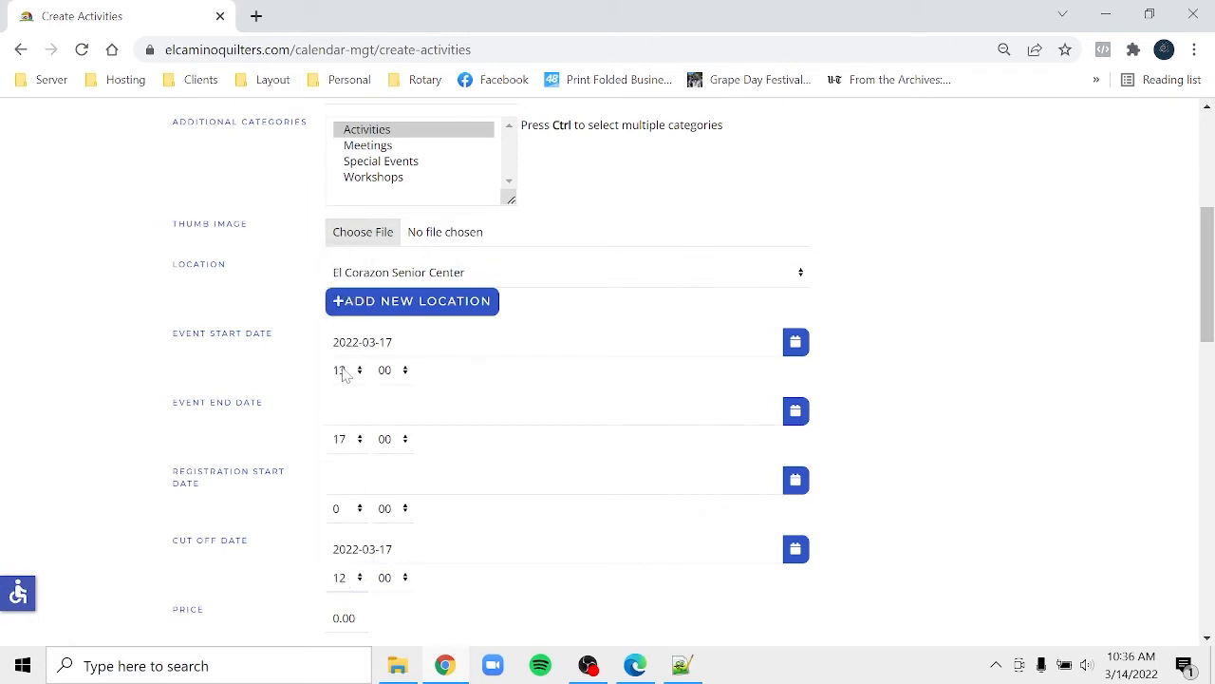
- Enter a price of 25 and choose Only Individual Registration as the registration type
left_click(1209, 615)
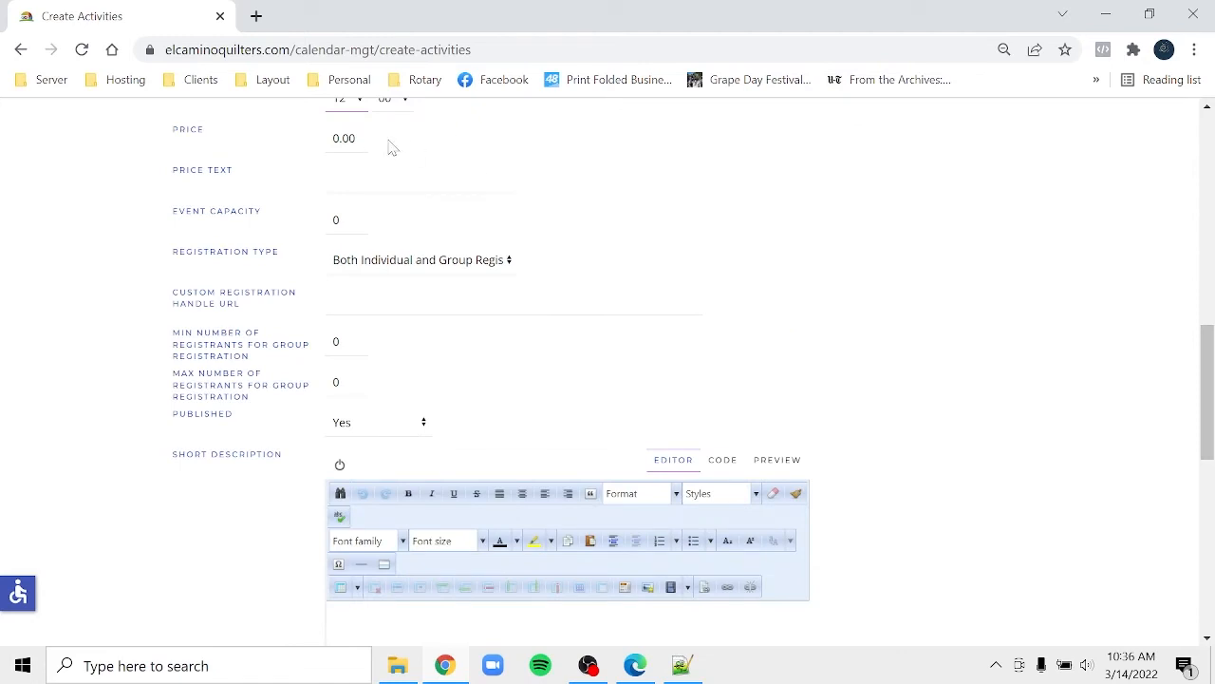
double_click(356, 138)
type("25")
left_click(411, 266)
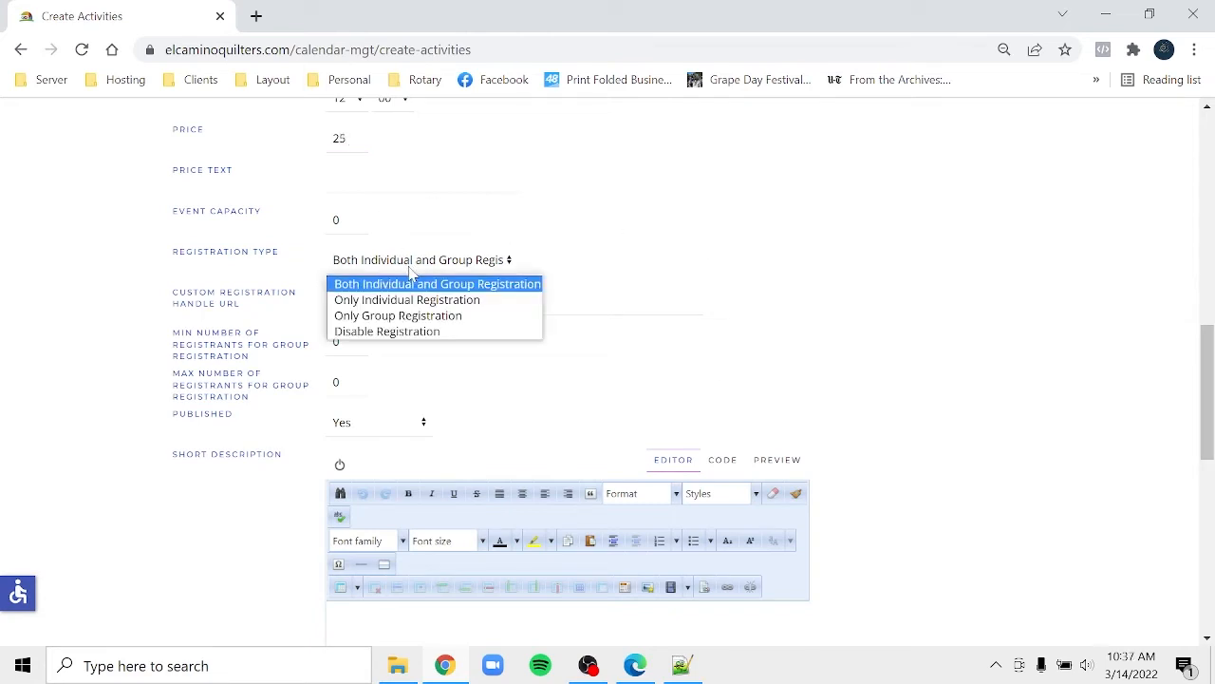
left_click(374, 298)
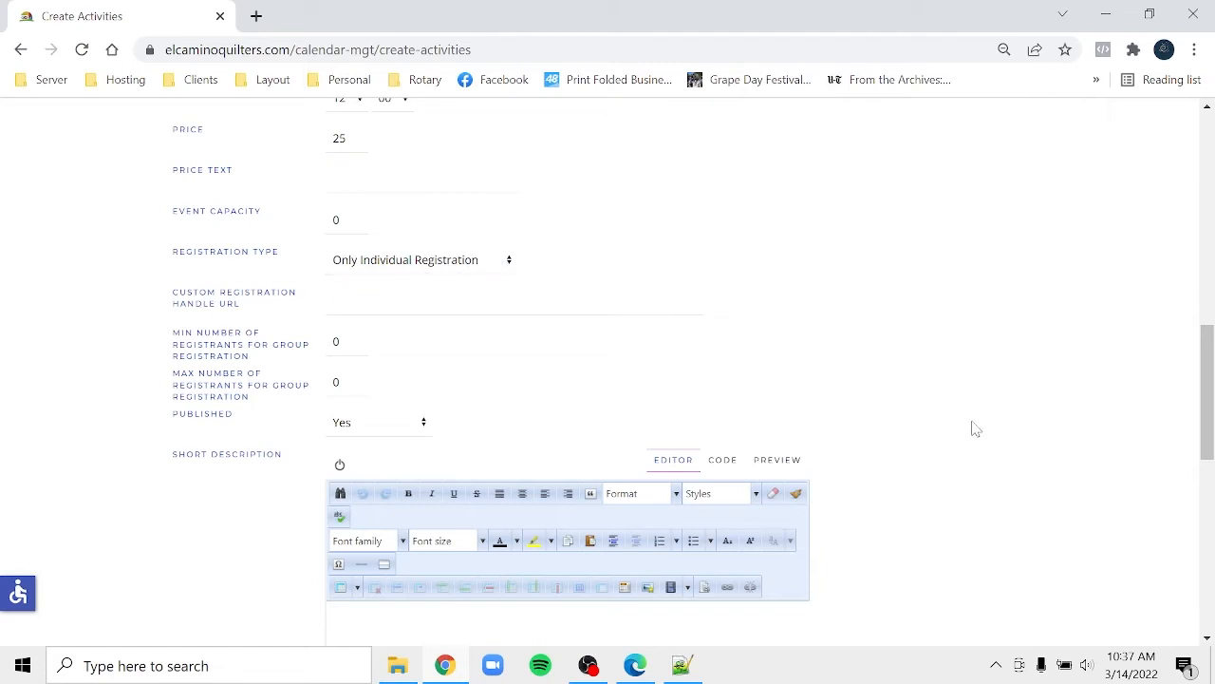
left_click(1209, 630)
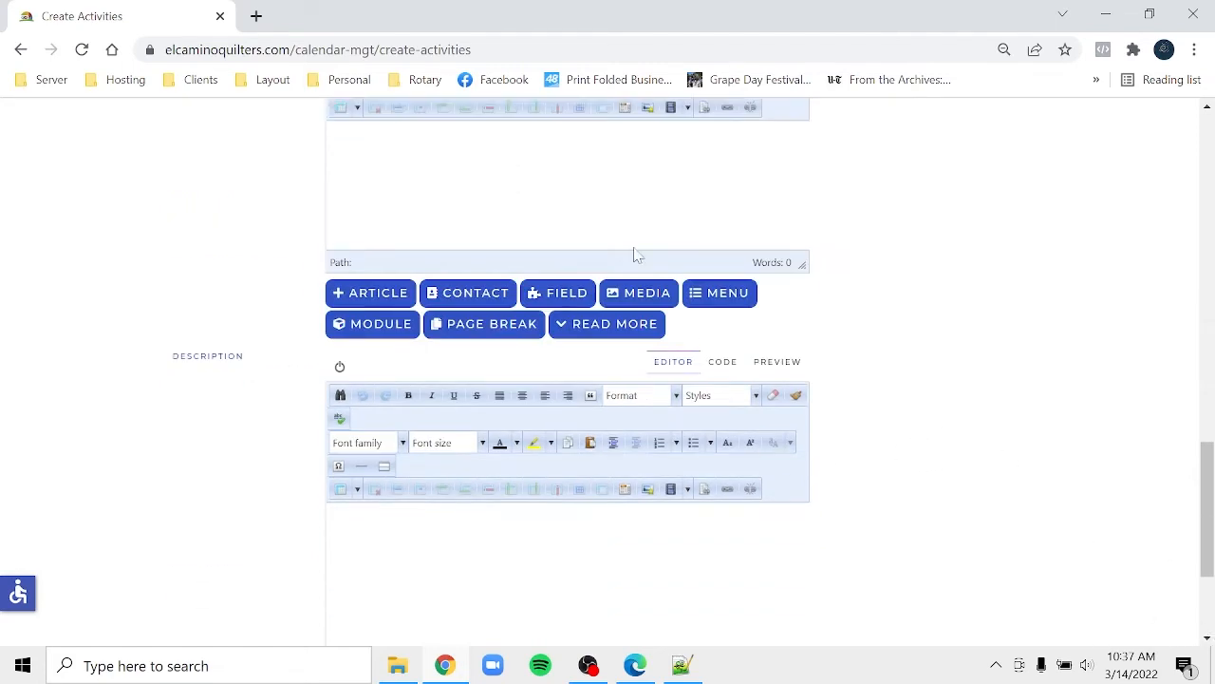
left_click(634, 245)
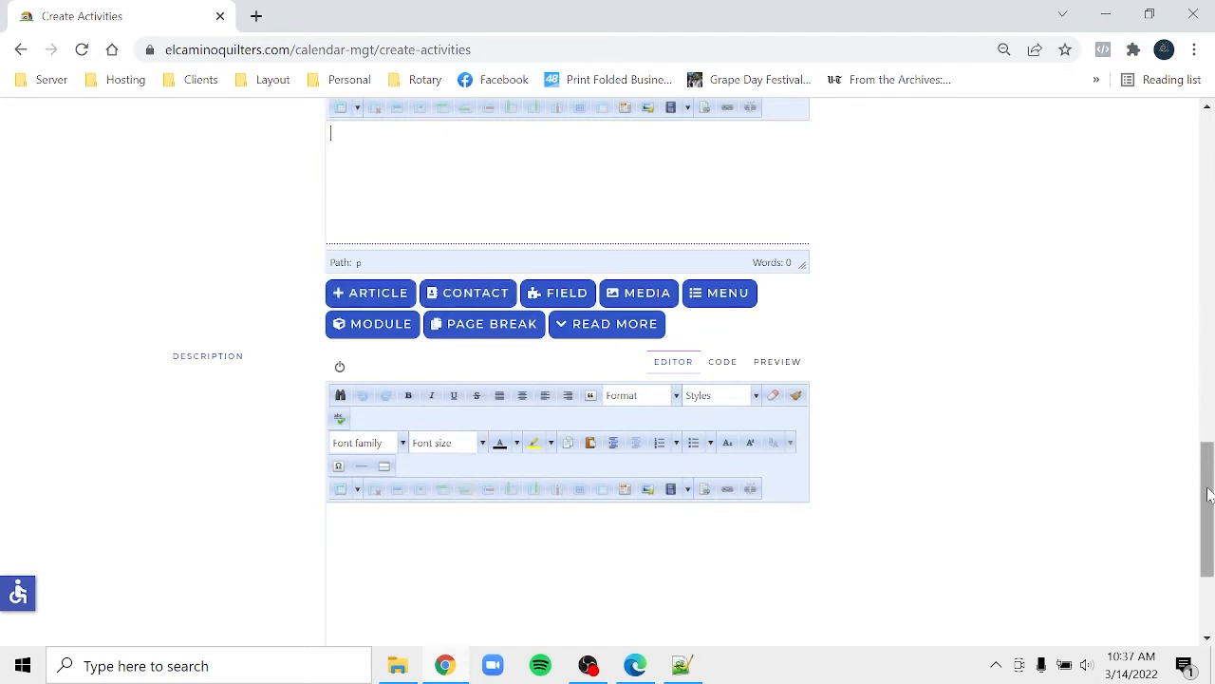
left_click_drag(1209, 489, 1209, 128)
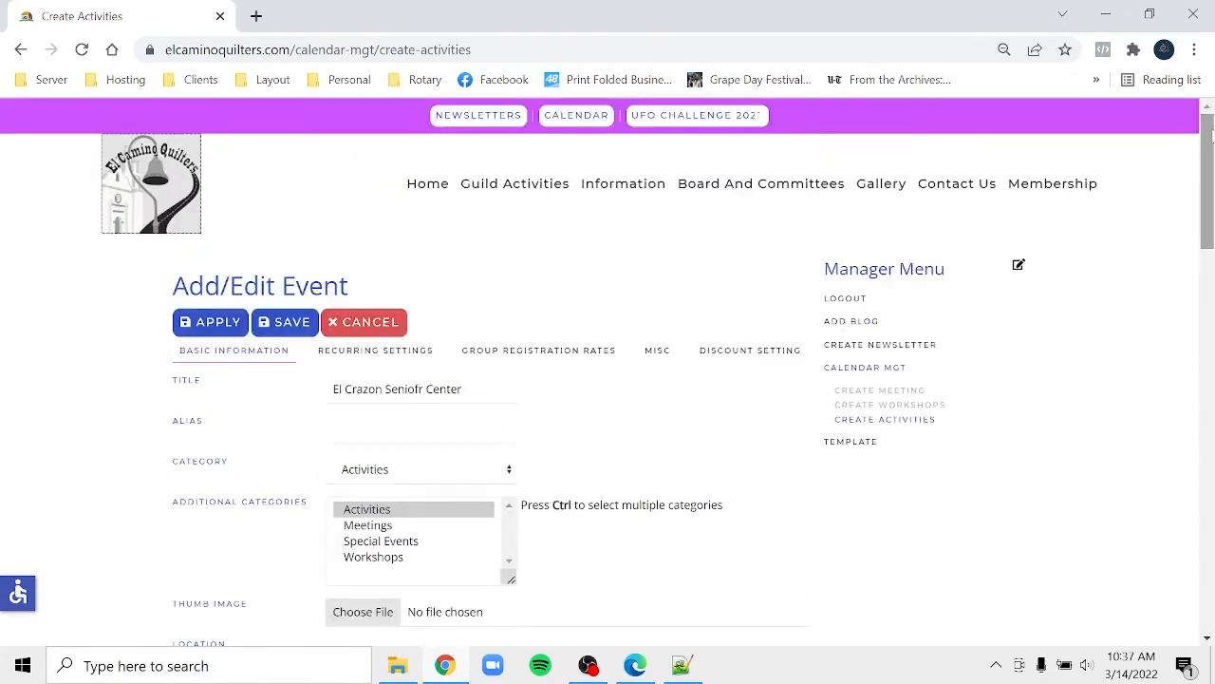
- Cancel out of the event form and publish all events in the list
left_click(377, 324)
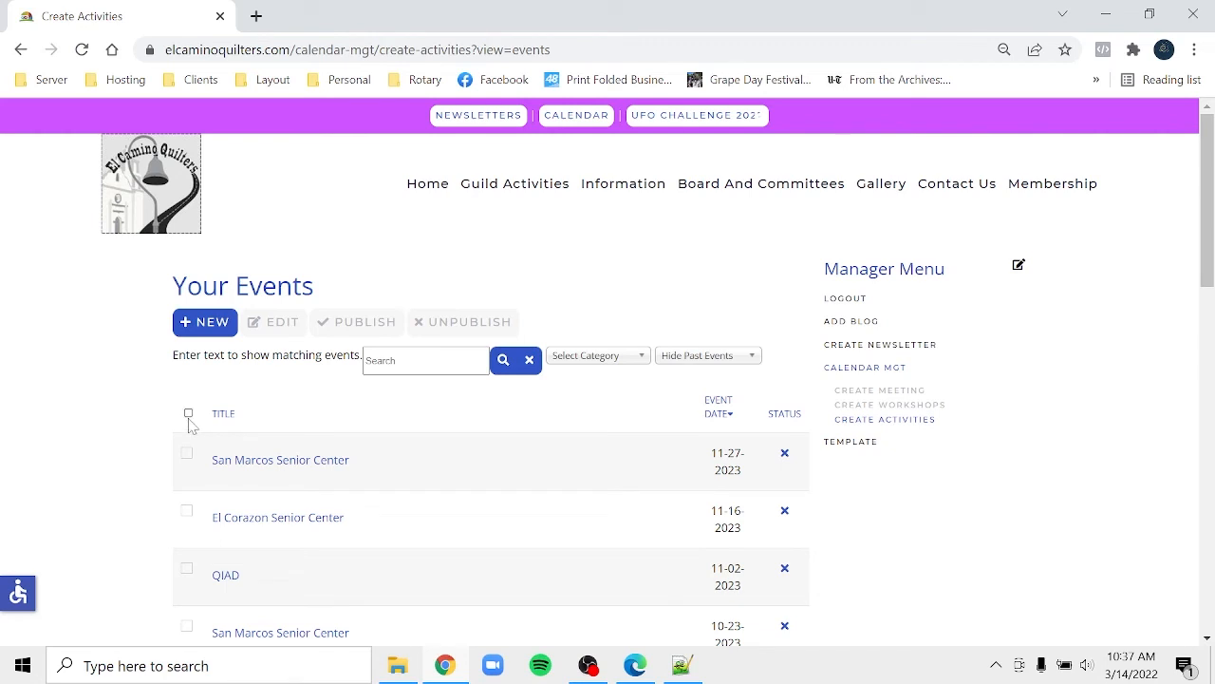
left_click(188, 415)
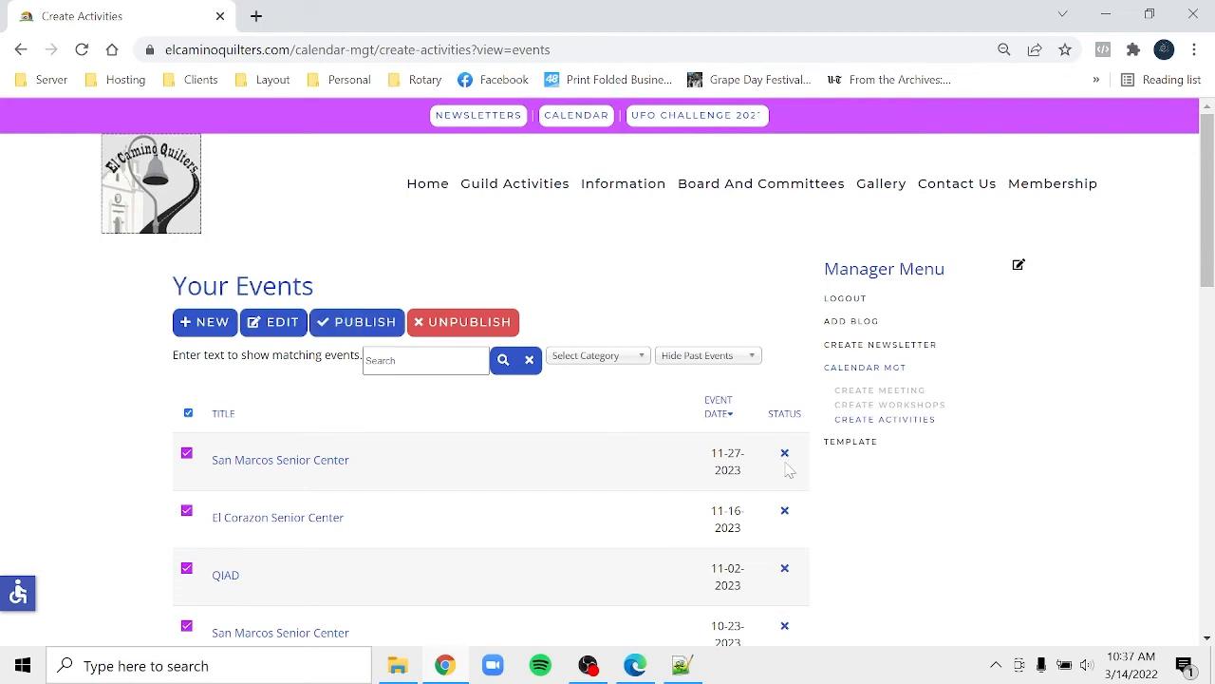
left_click(377, 323)
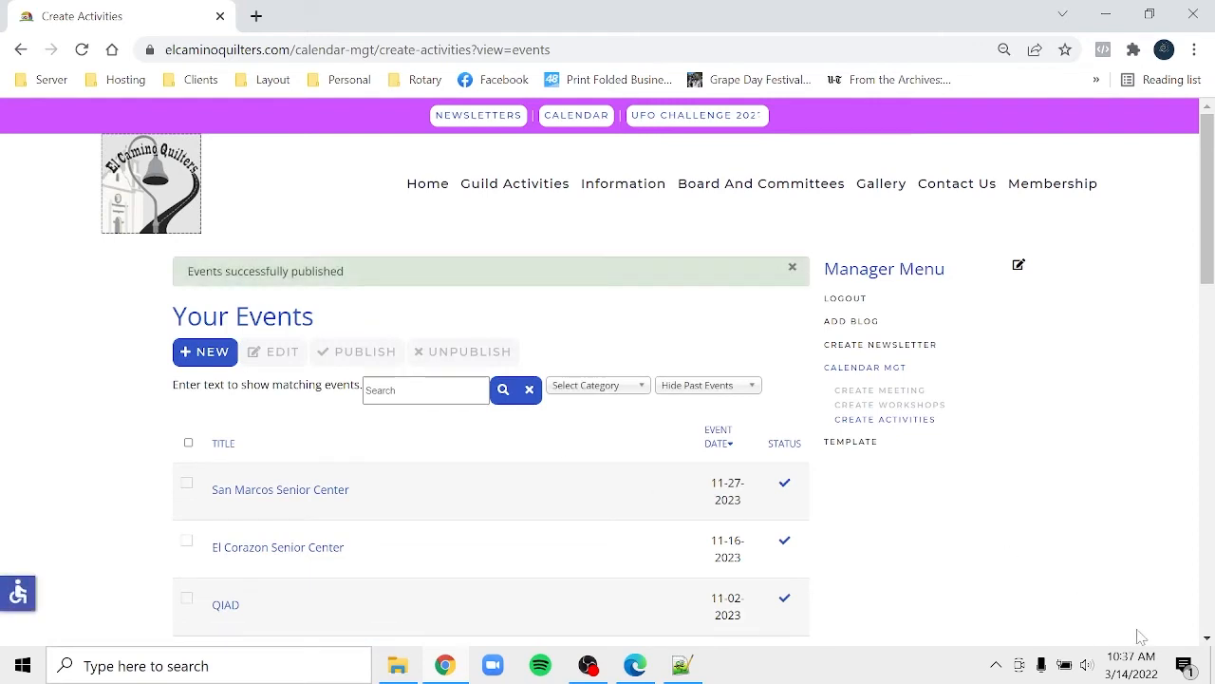
- Sort the events by Event Date, select them all and publish them again
left_click(727, 455)
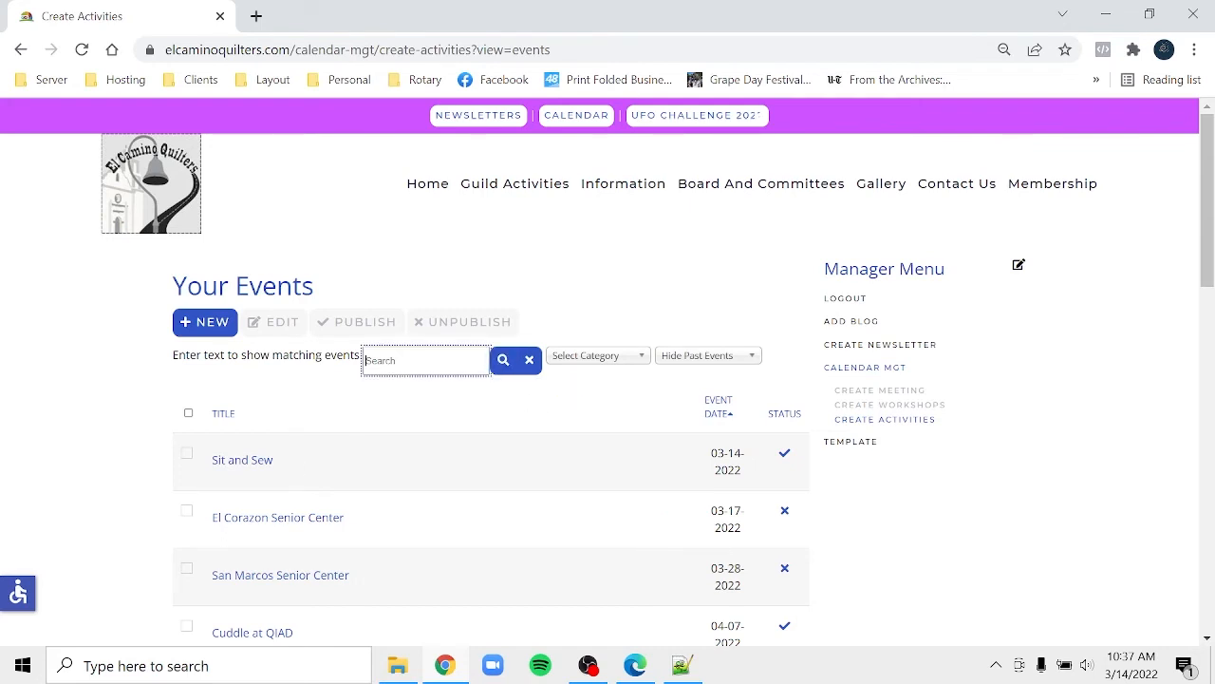
right_click(443, 366)
left_click(510, 413)
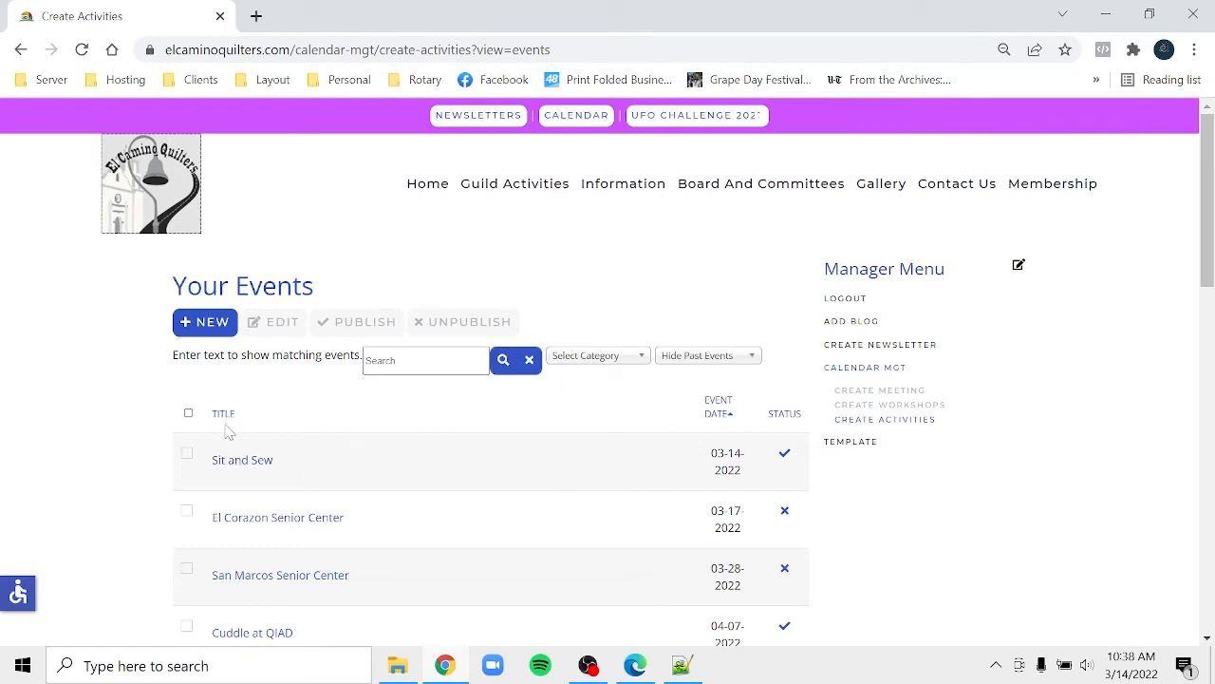
left_click(188, 414)
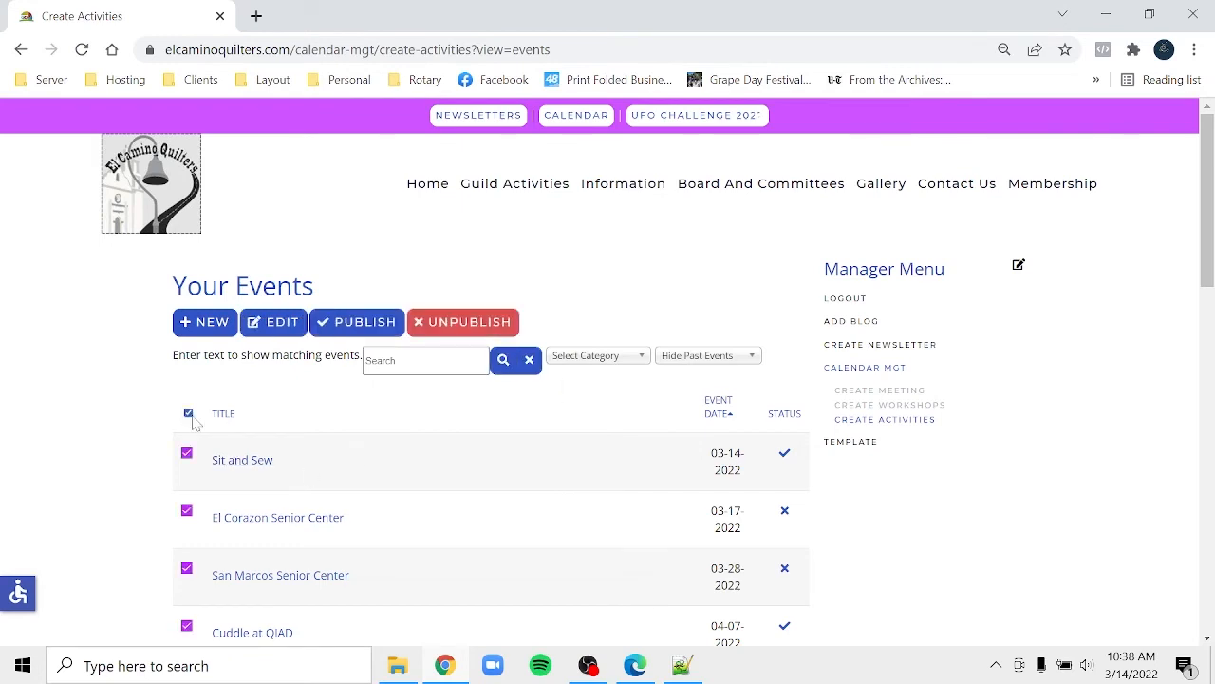
right_click(370, 334)
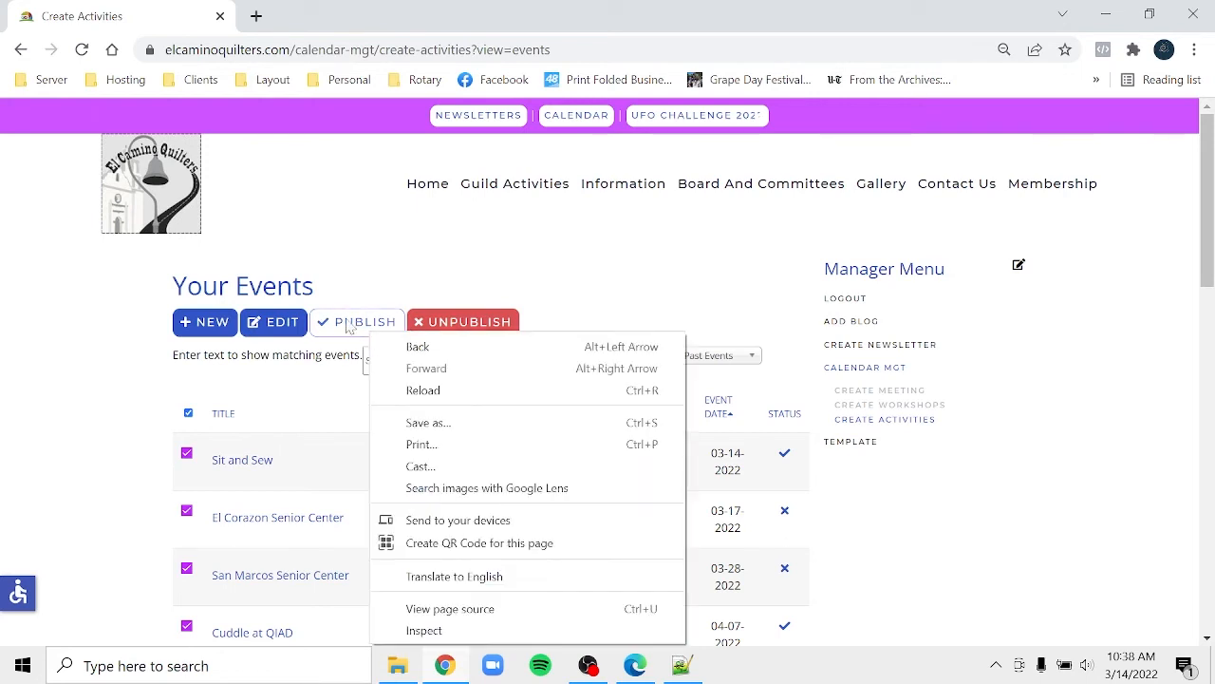
left_click(346, 325)
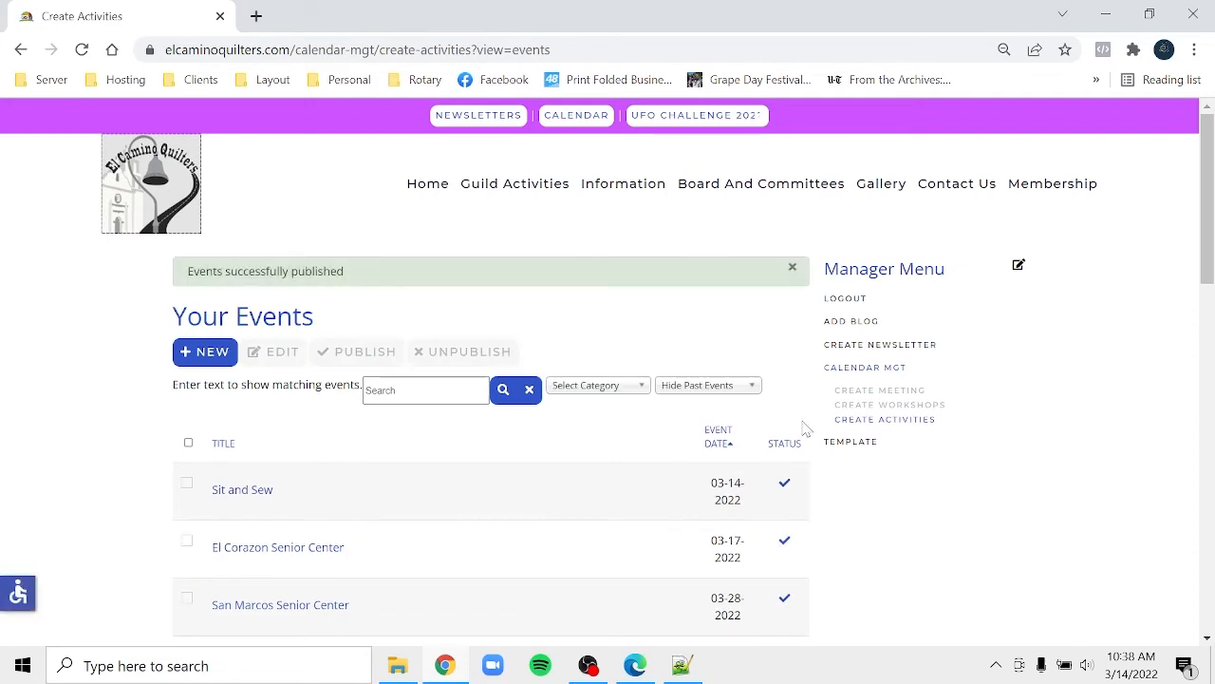
- Open Meetings And Workshops under Guild Activities and check El Corazon on March 17
mouse_move(609, 194)
mouse_move(529, 180)
left_click(510, 237)
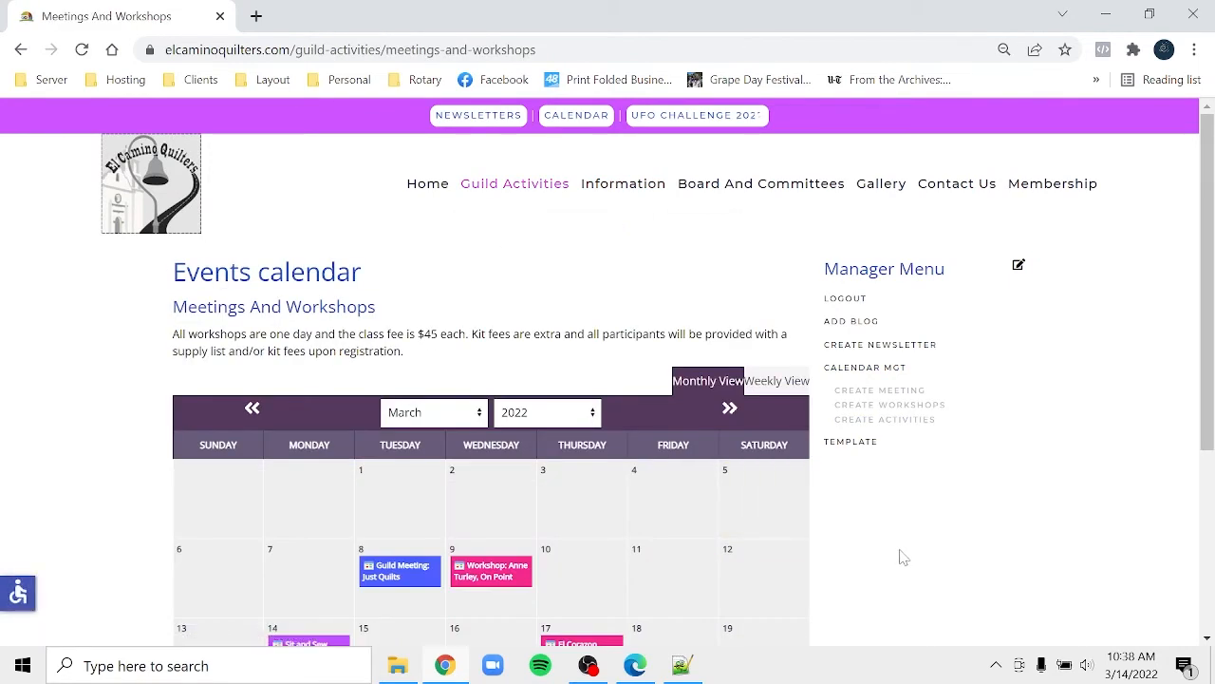
scroll(903, 557, "down", 3)
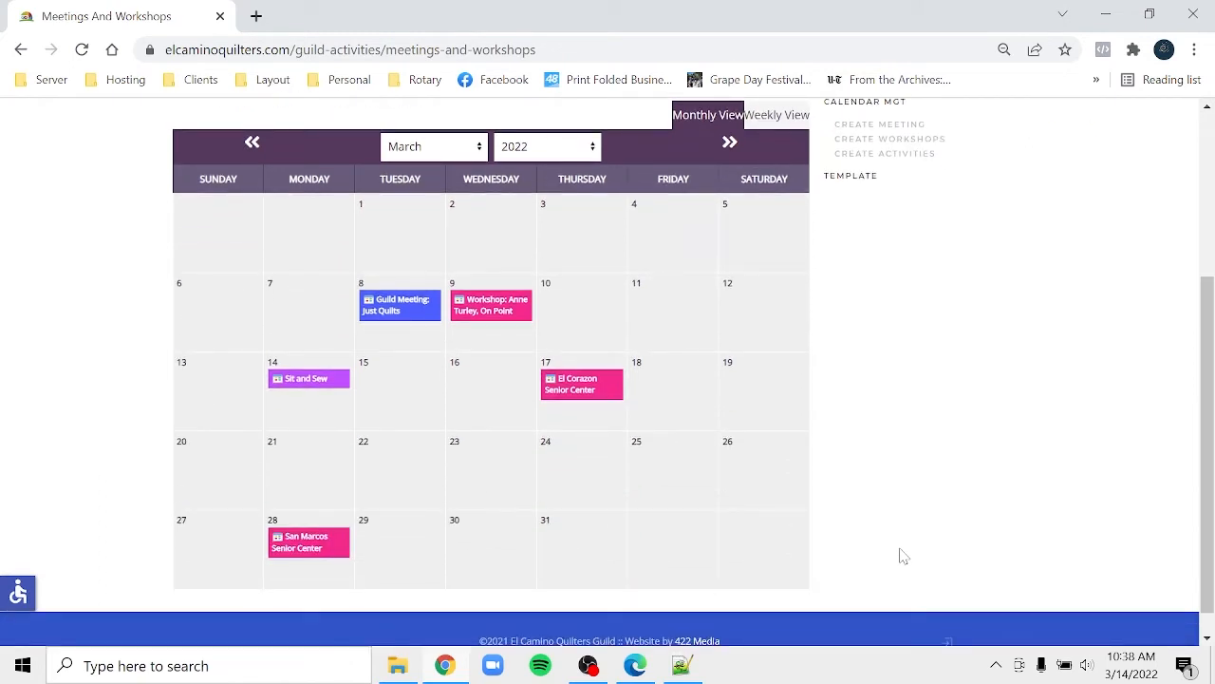
scroll(903, 556, "down", 1)
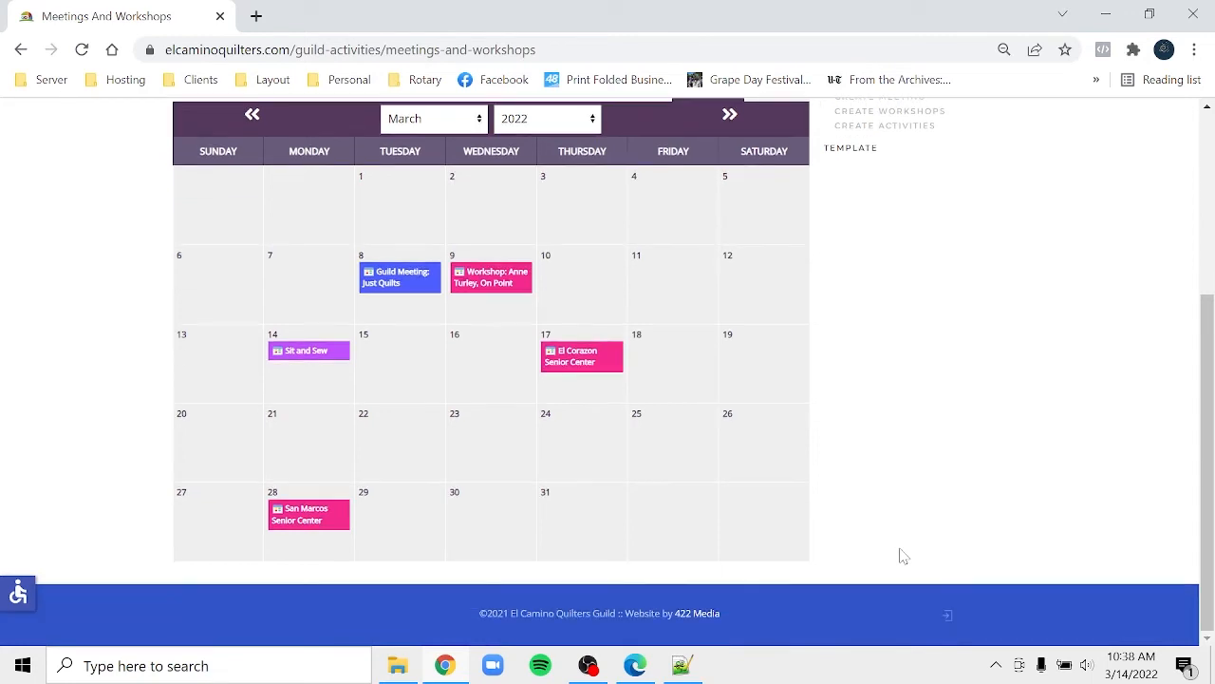
scroll(903, 556, "up", 3)
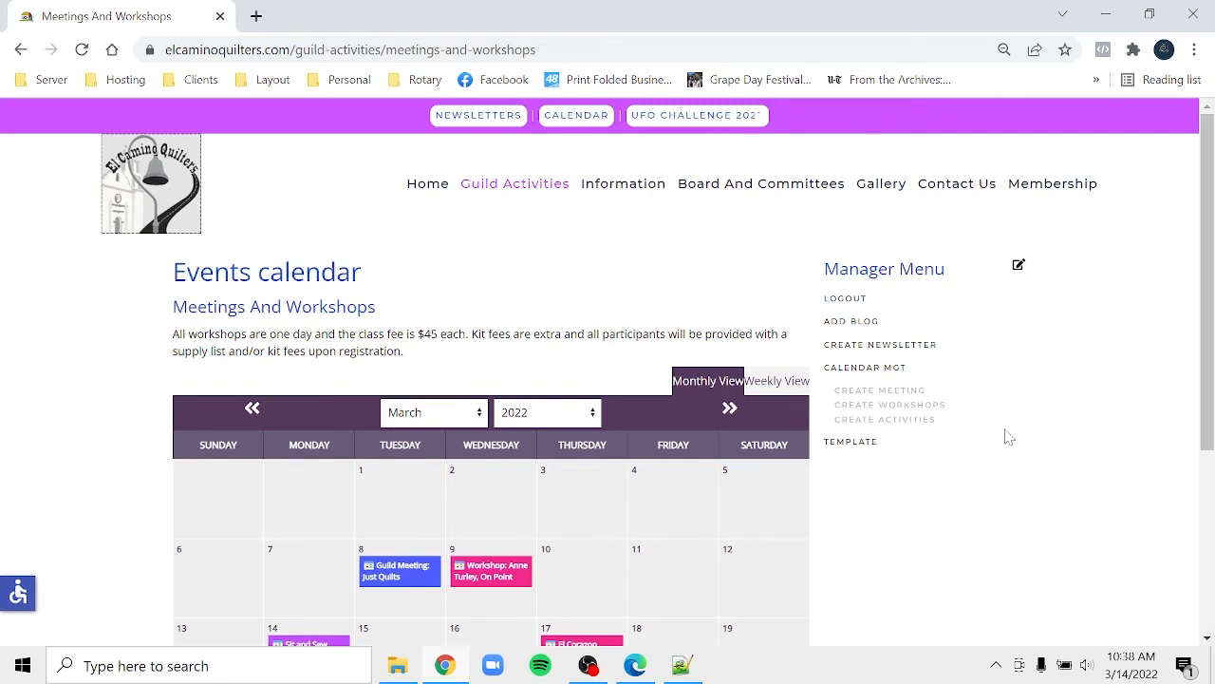
- Log in to the site administrator and launch the JCE File Browser
left_click(848, 444)
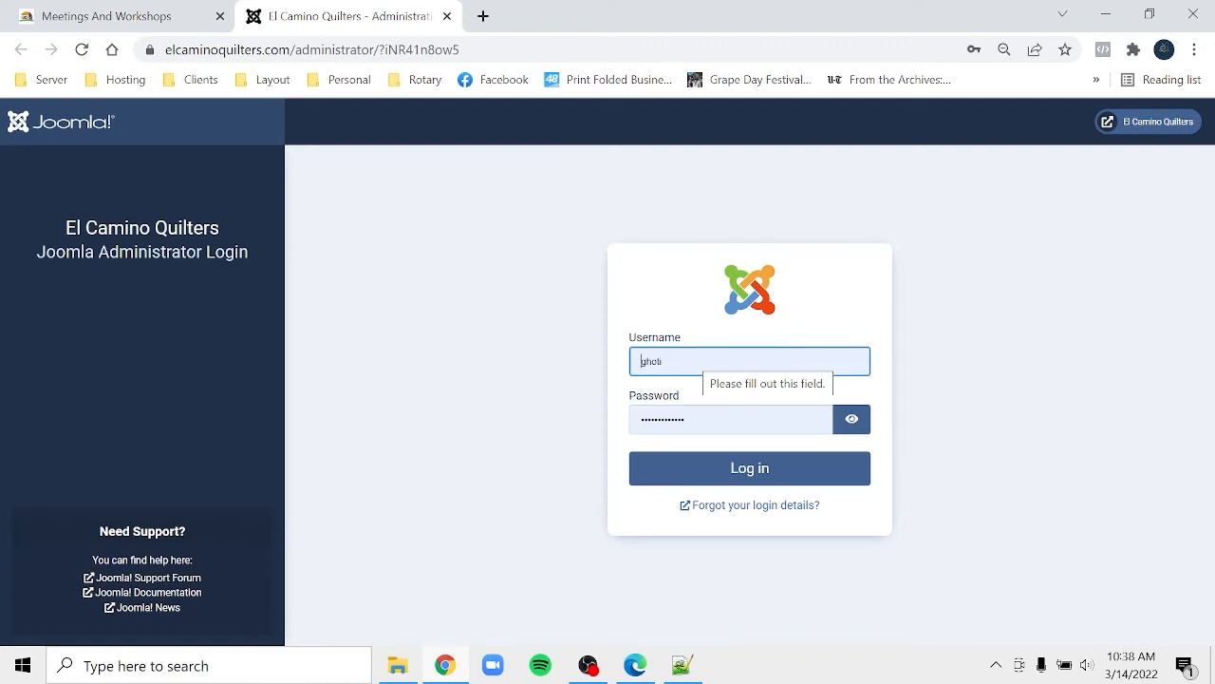
left_click(764, 470)
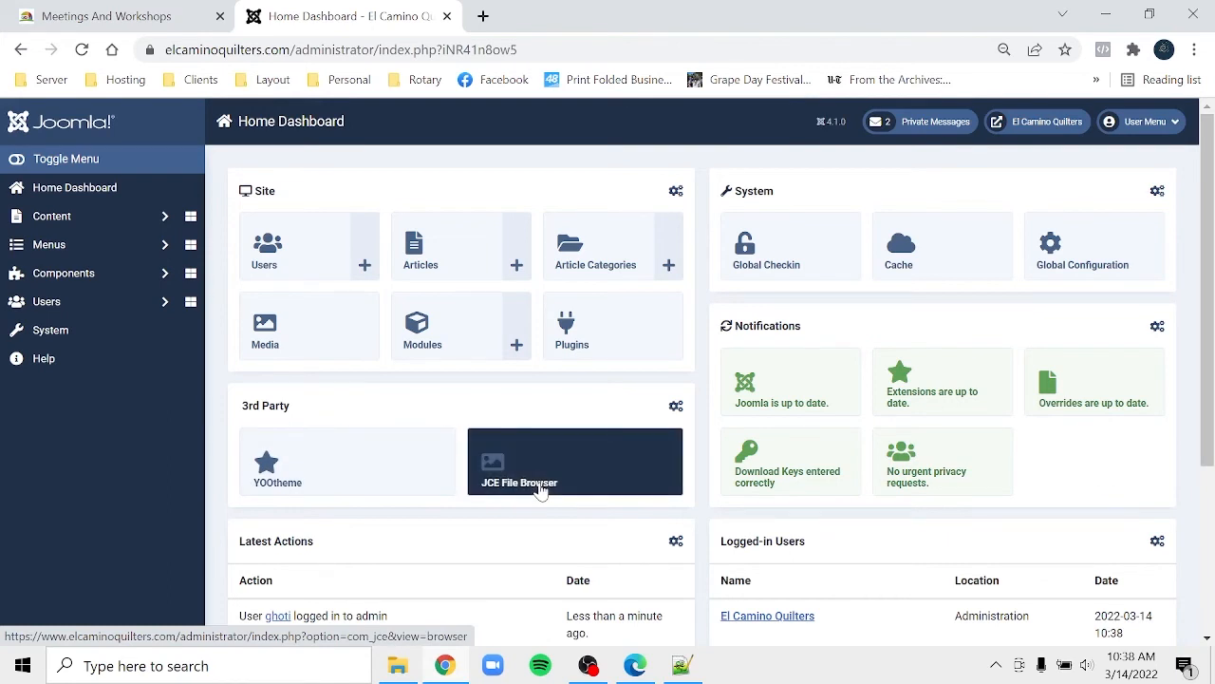
left_click(542, 488)
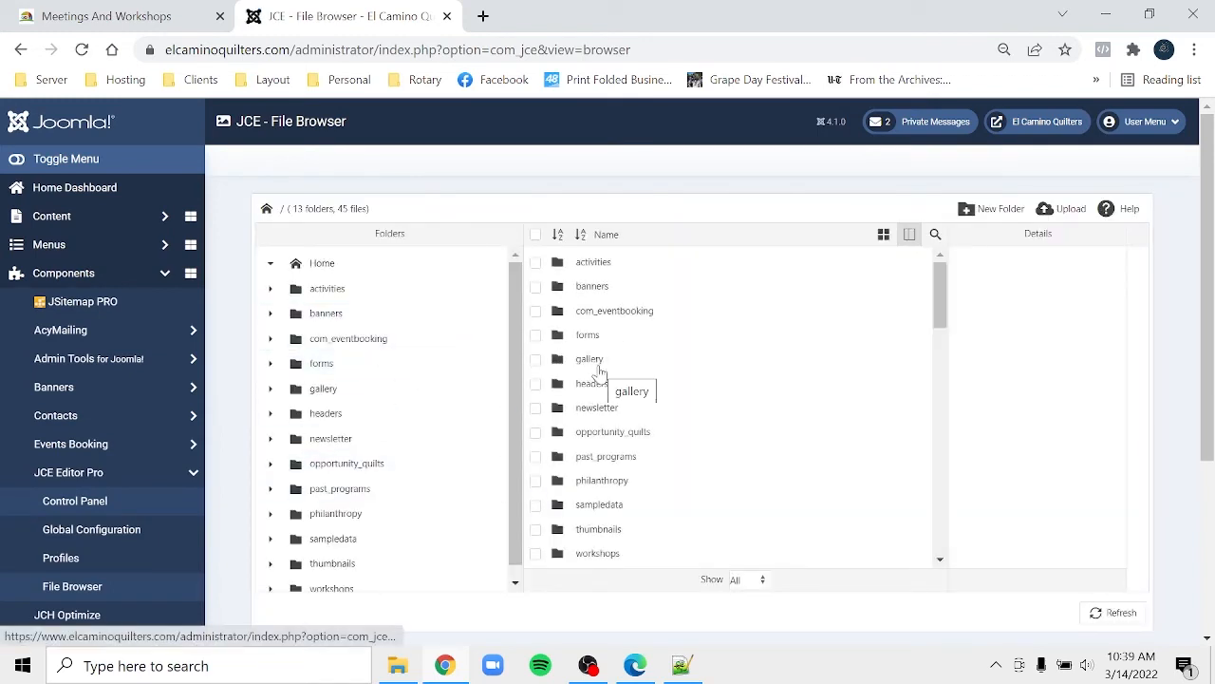
- Open the gallery folder and display its files as thumbnails
right_click(599, 369)
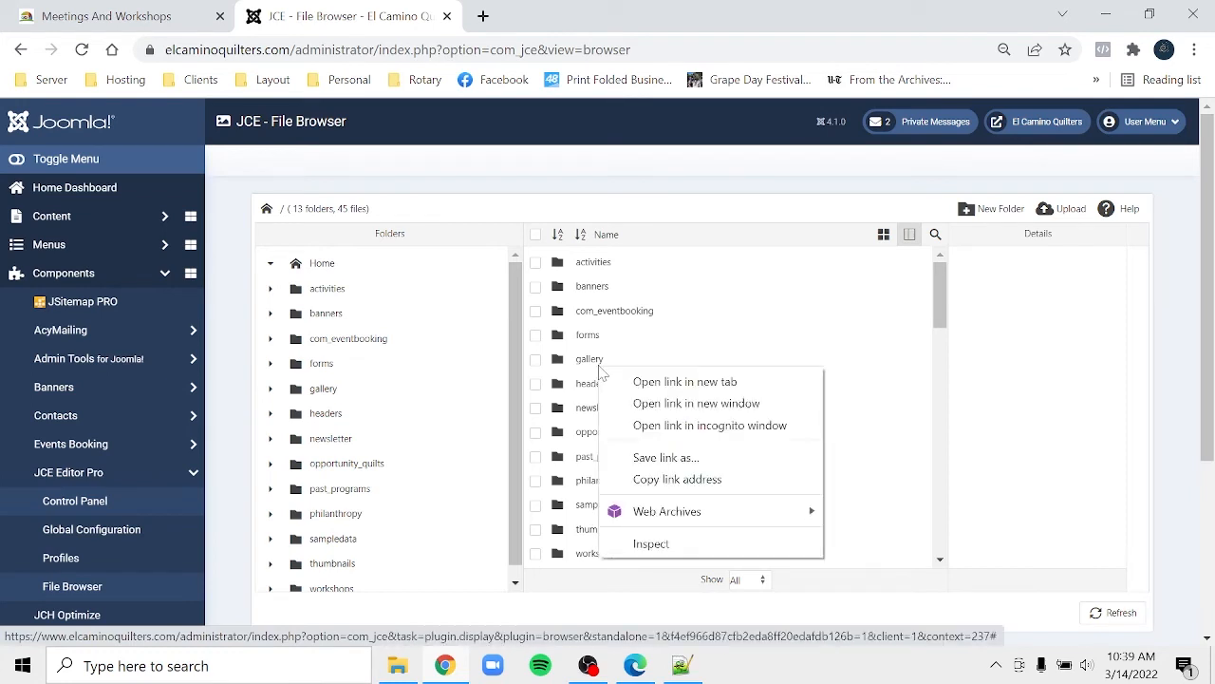
right_click(591, 365)
left_click(590, 364)
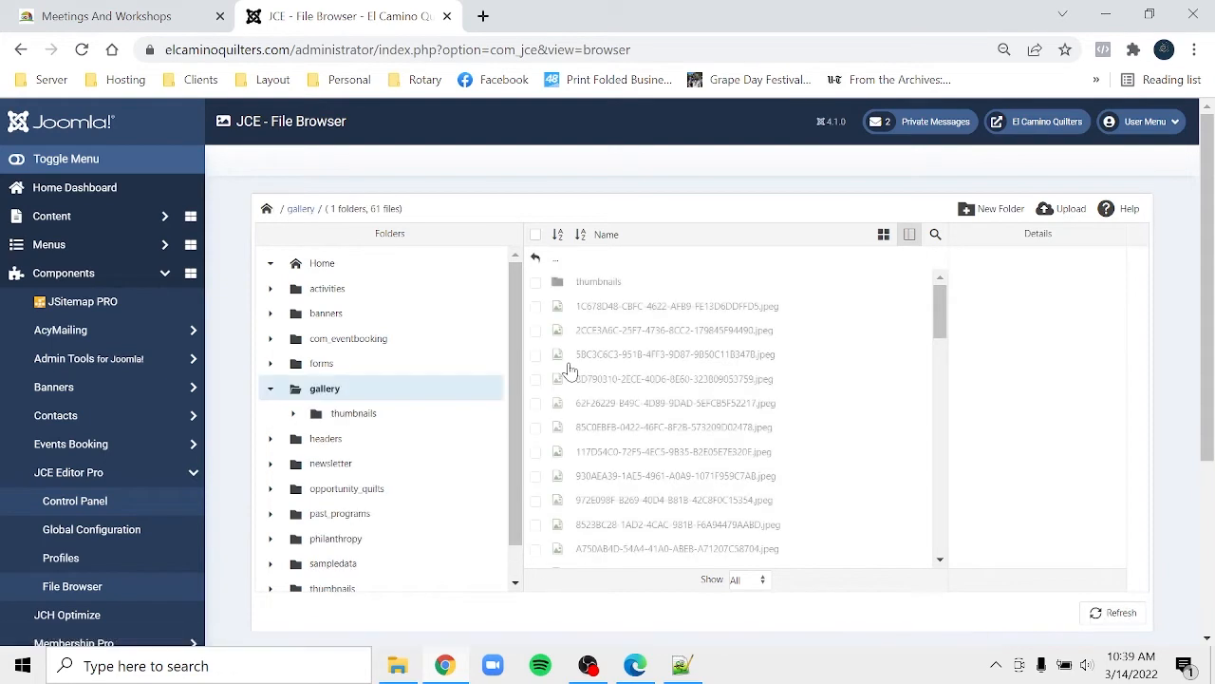
left_click(883, 237)
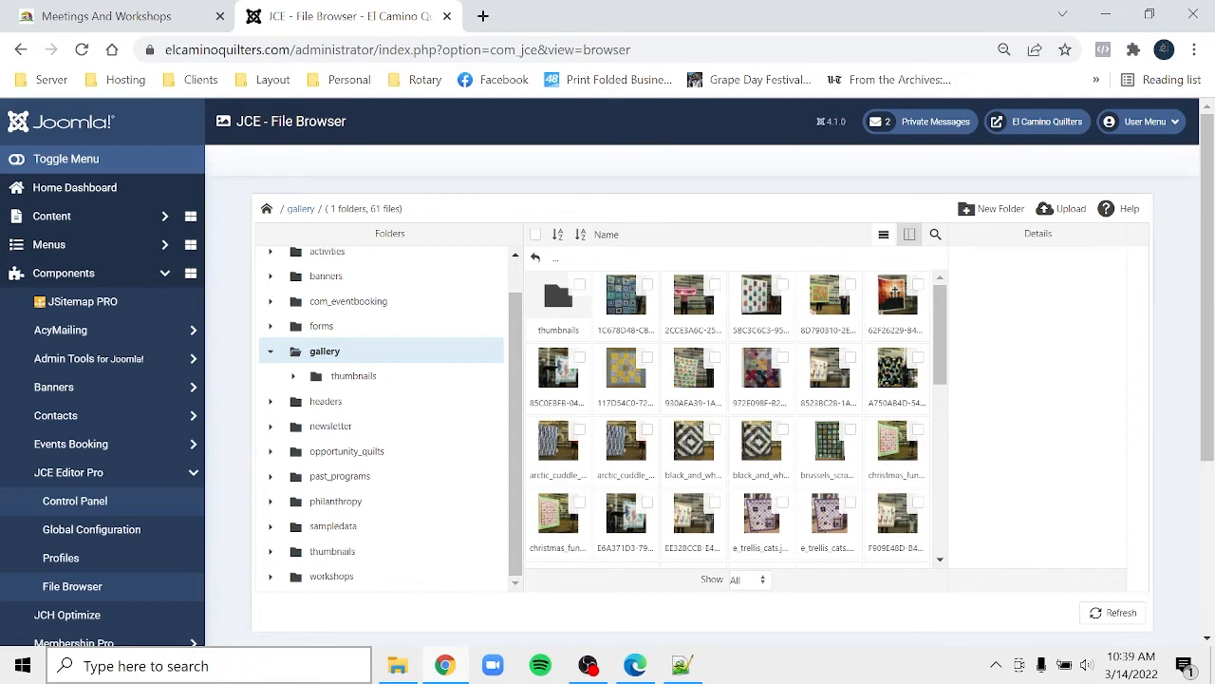
- Open the Desktop gallery folder with the ten quilt photos in File Explorer
left_click(410, 670)
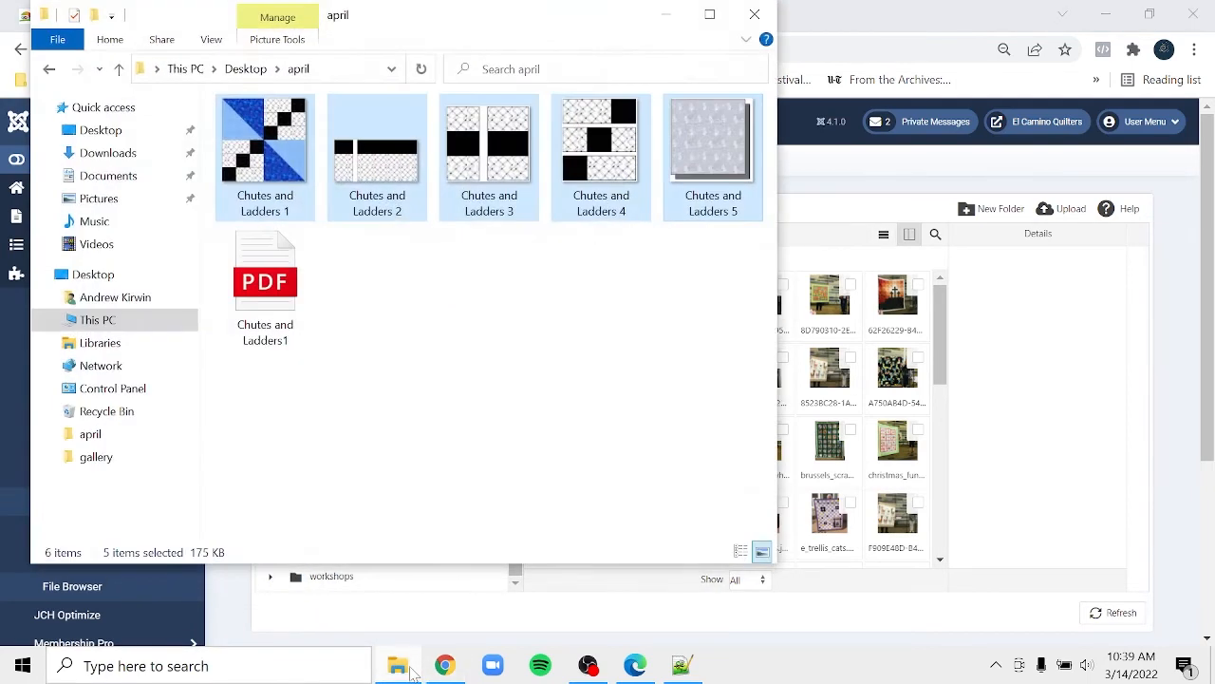
left_click(245, 70)
left_click(405, 184)
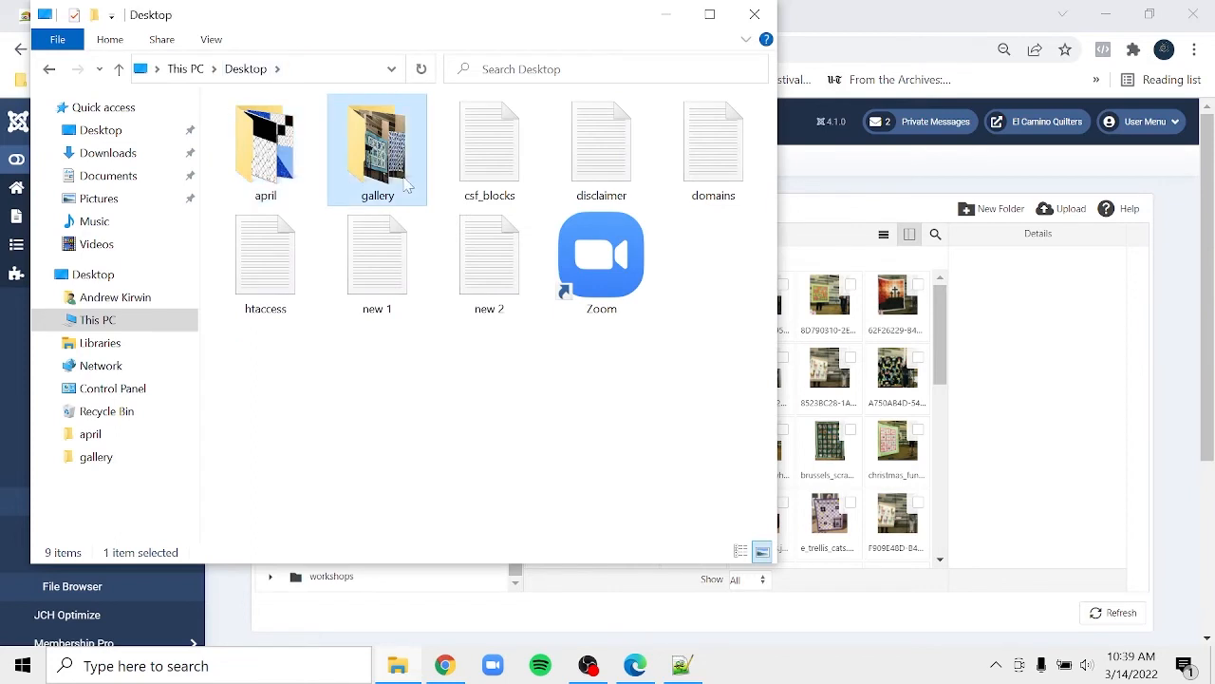
double_click(406, 184)
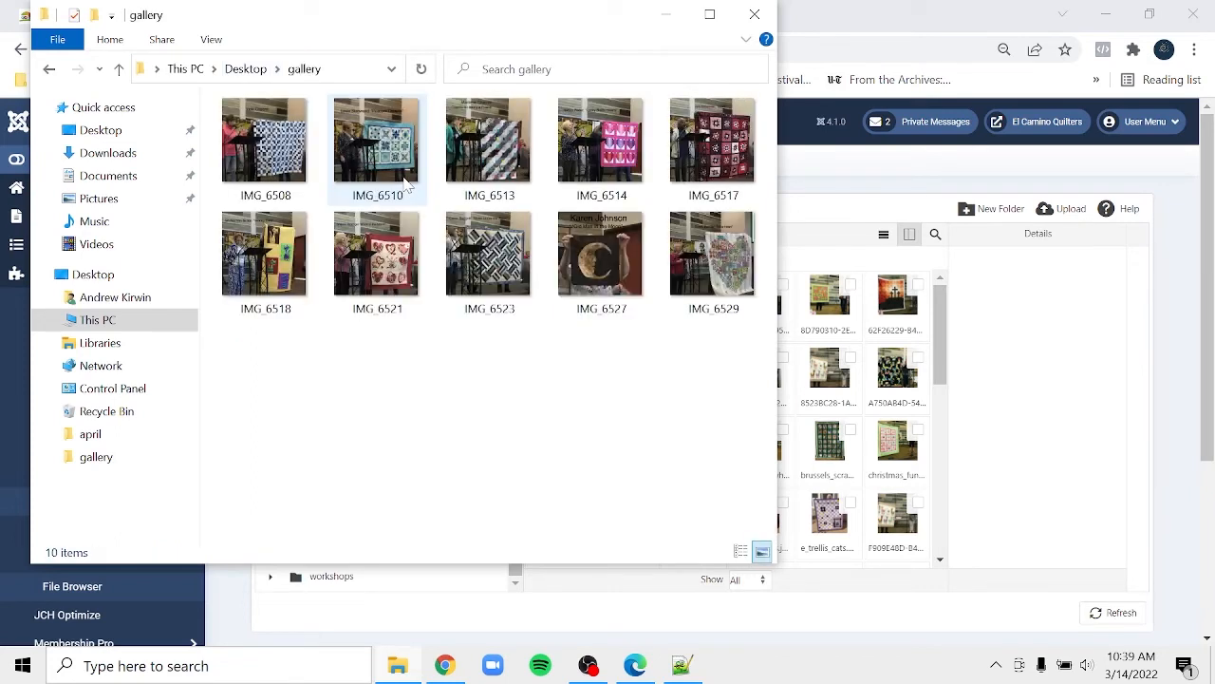
- Return to the JCE gallery folder, switching to list view and then back to thumbnails
left_click(935, 11)
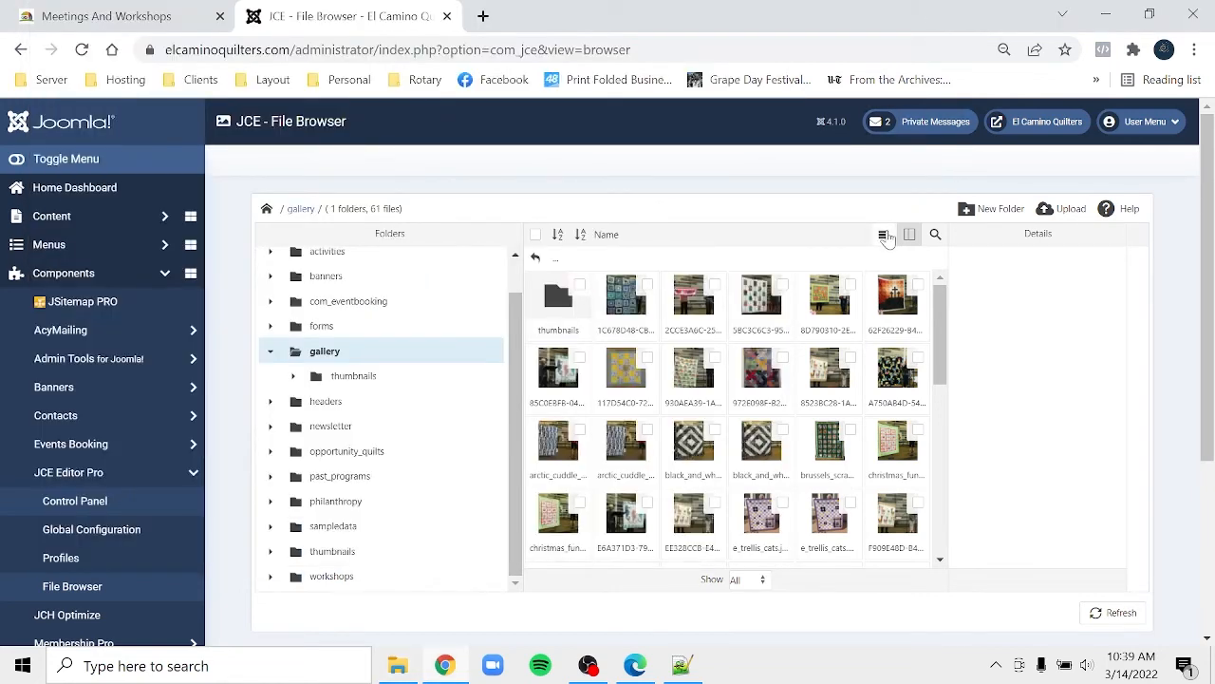
left_click(883, 235)
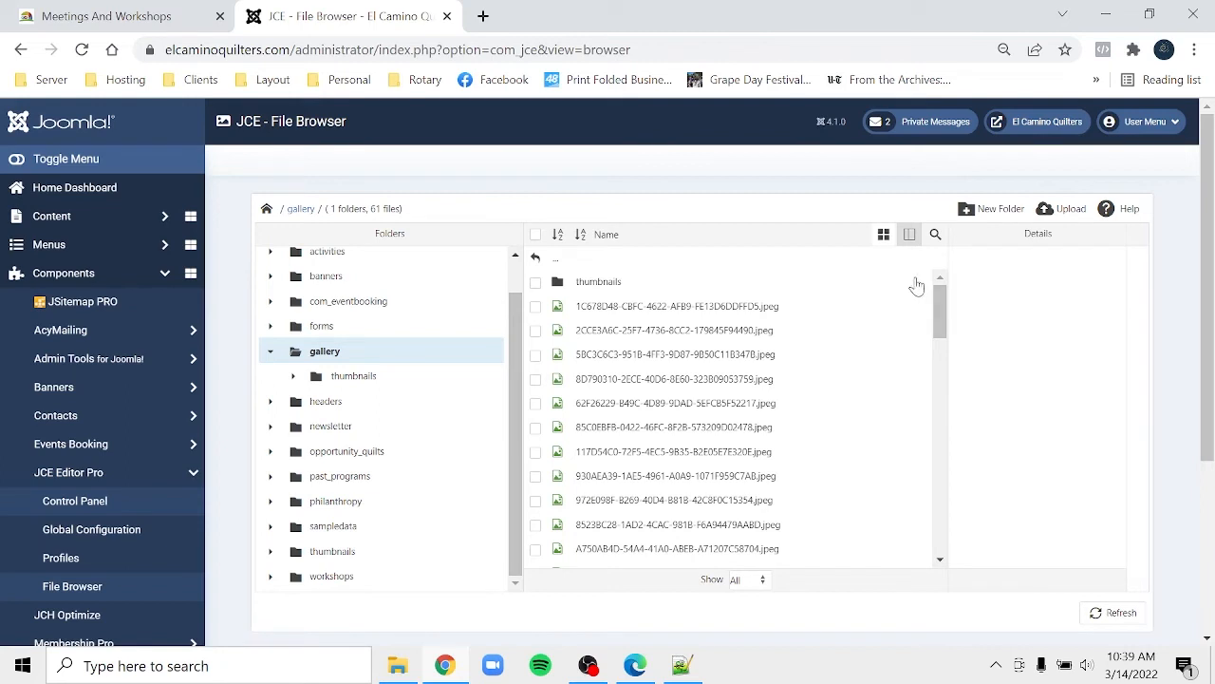
left_click(884, 238)
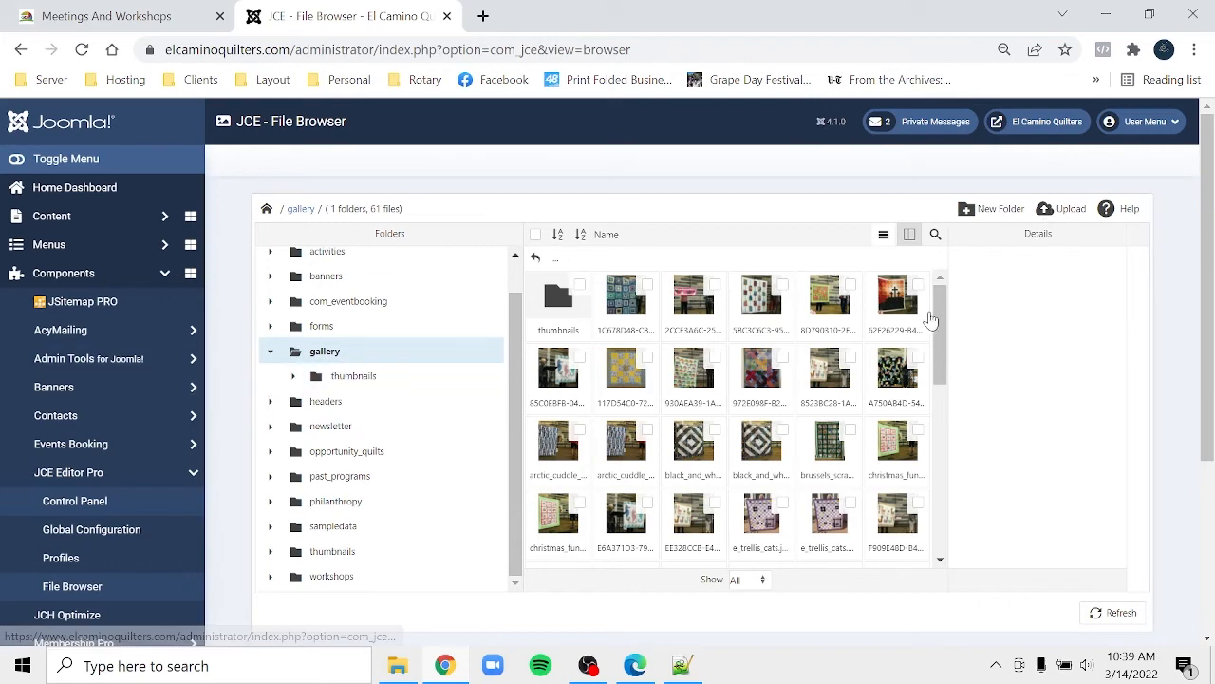
- Start an upload and select photos IMG_6508 through IMG_6529 in Explorer
left_click(1064, 212)
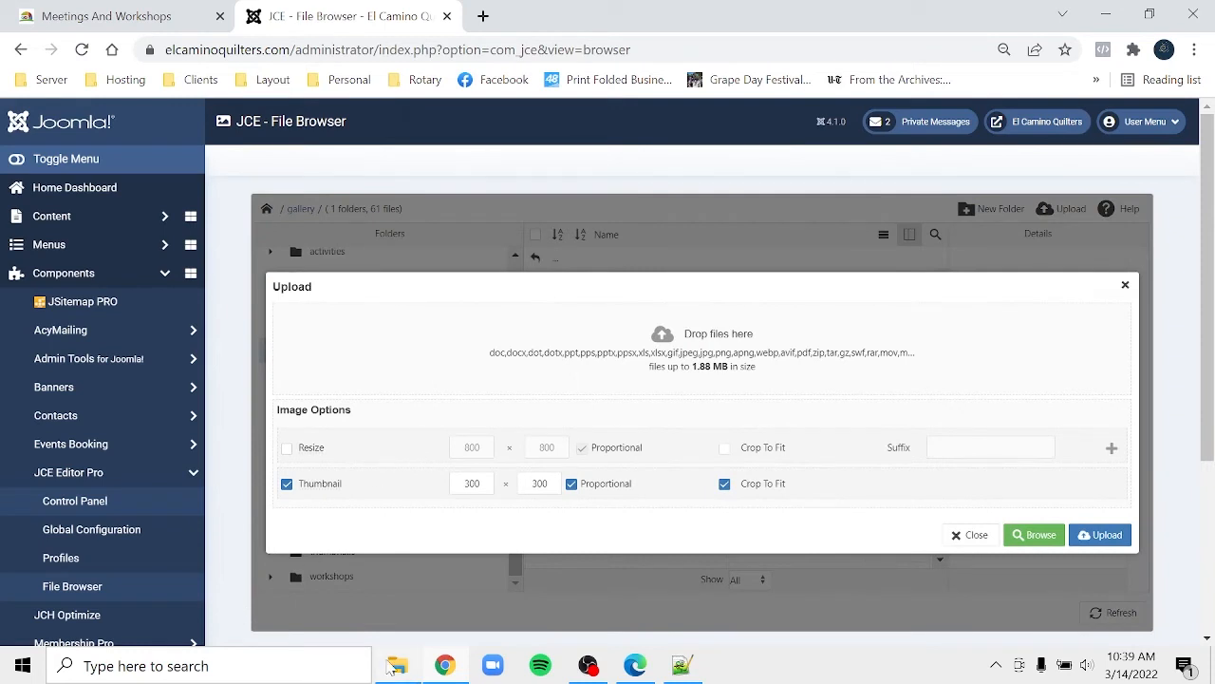
left_click(398, 664)
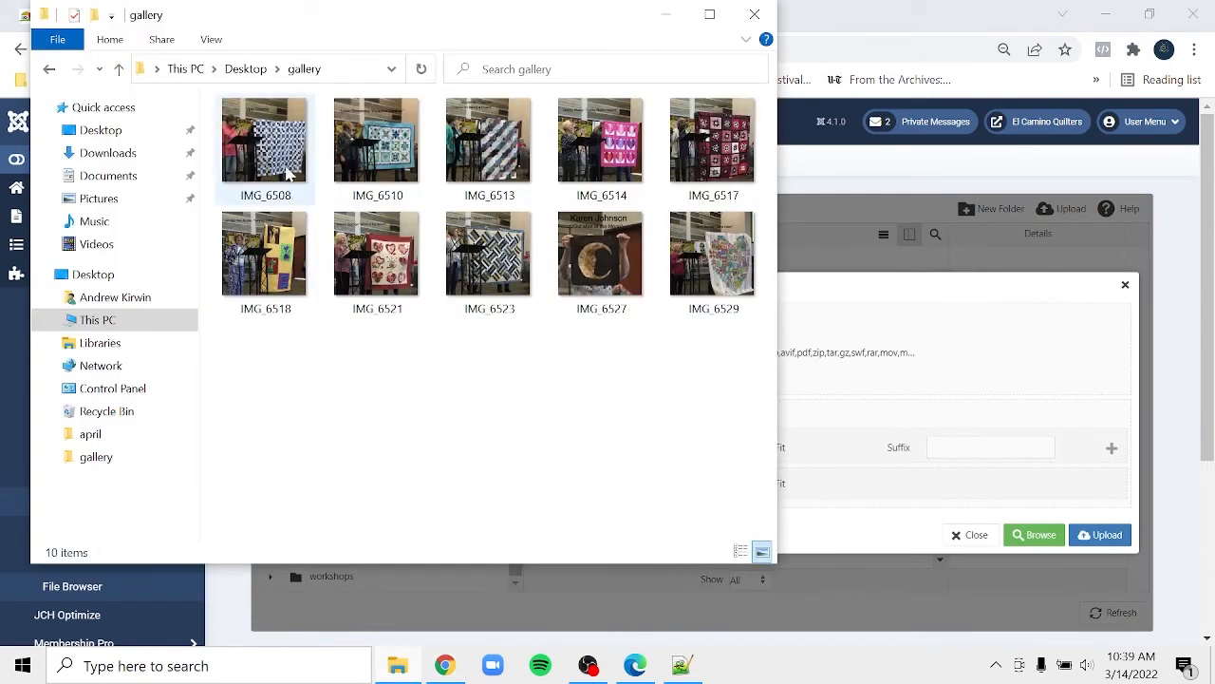
left_click(289, 169)
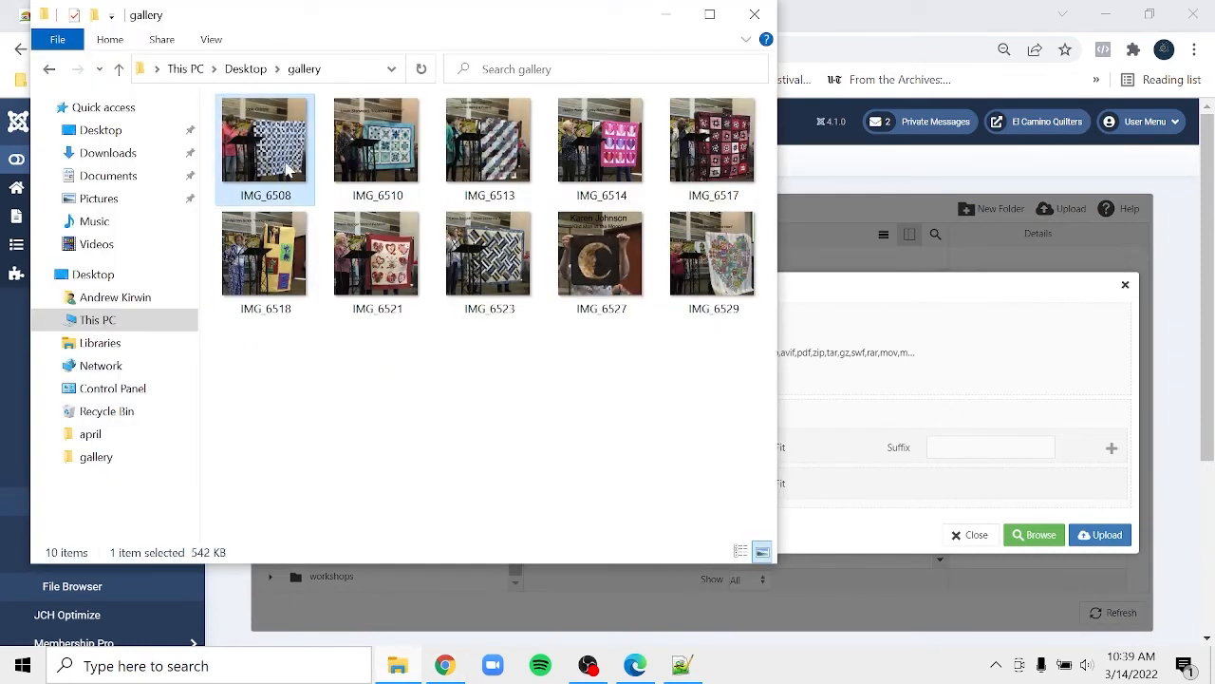
left_click(729, 285, "shift")
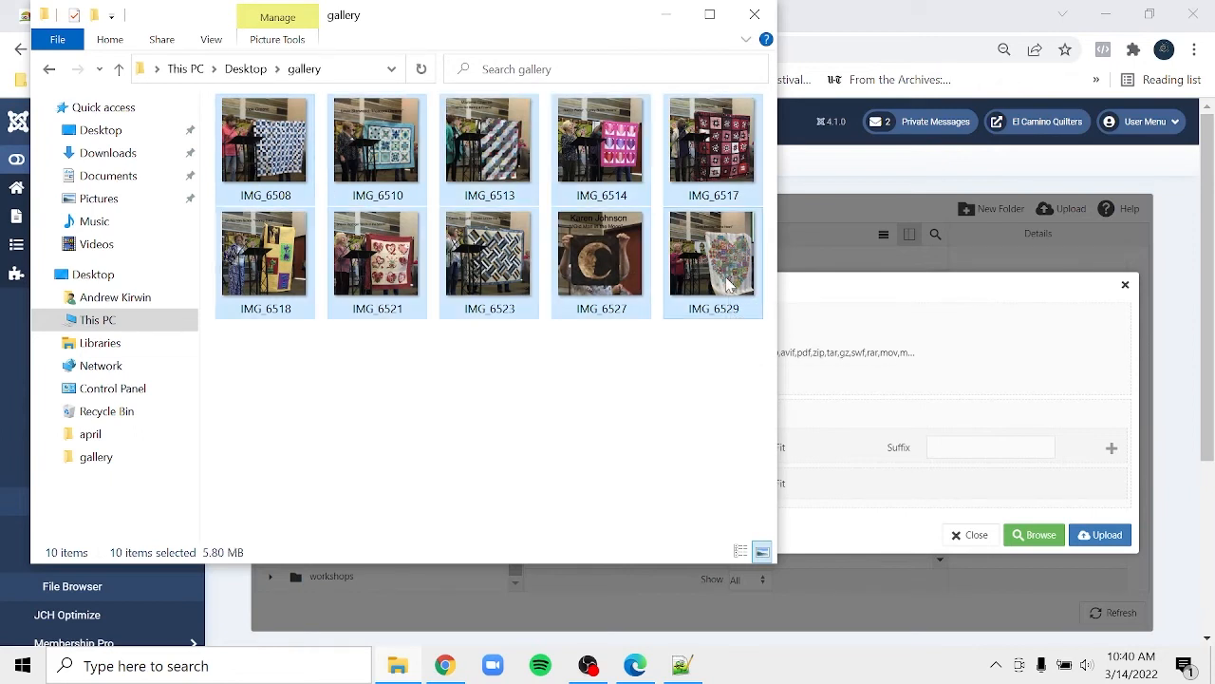
left_click(973, 362)
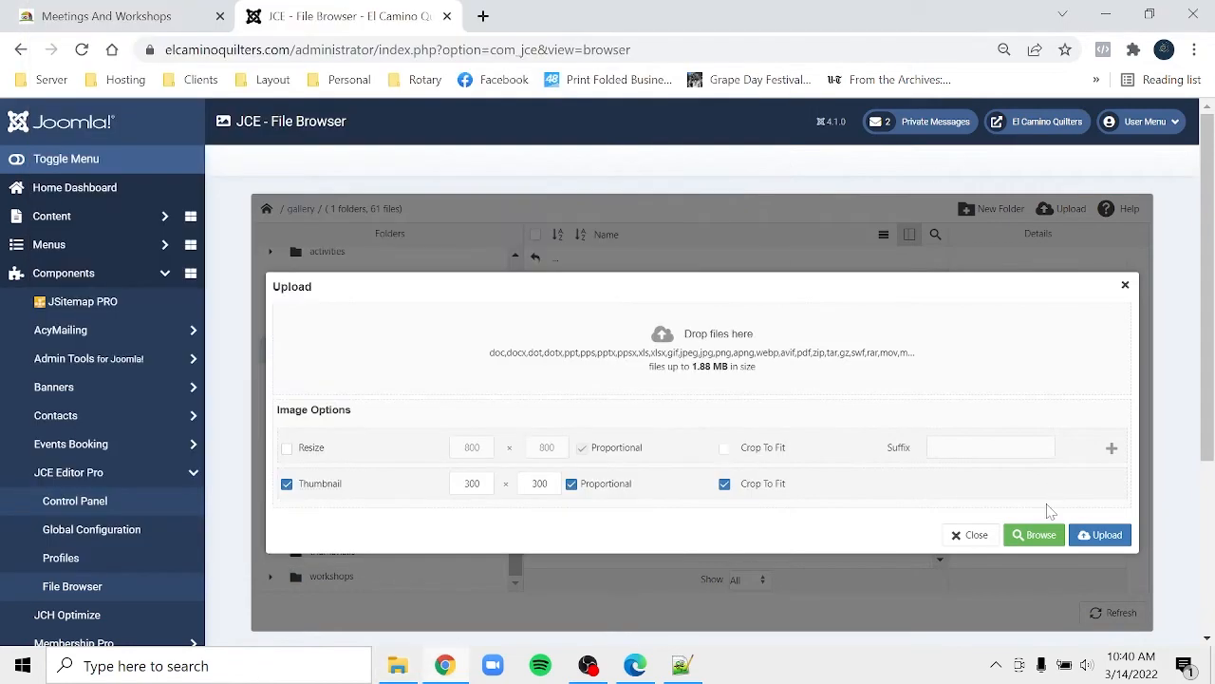
- Close the upload window, preview two quilt photos' details, then reopen Upload
left_click(969, 535)
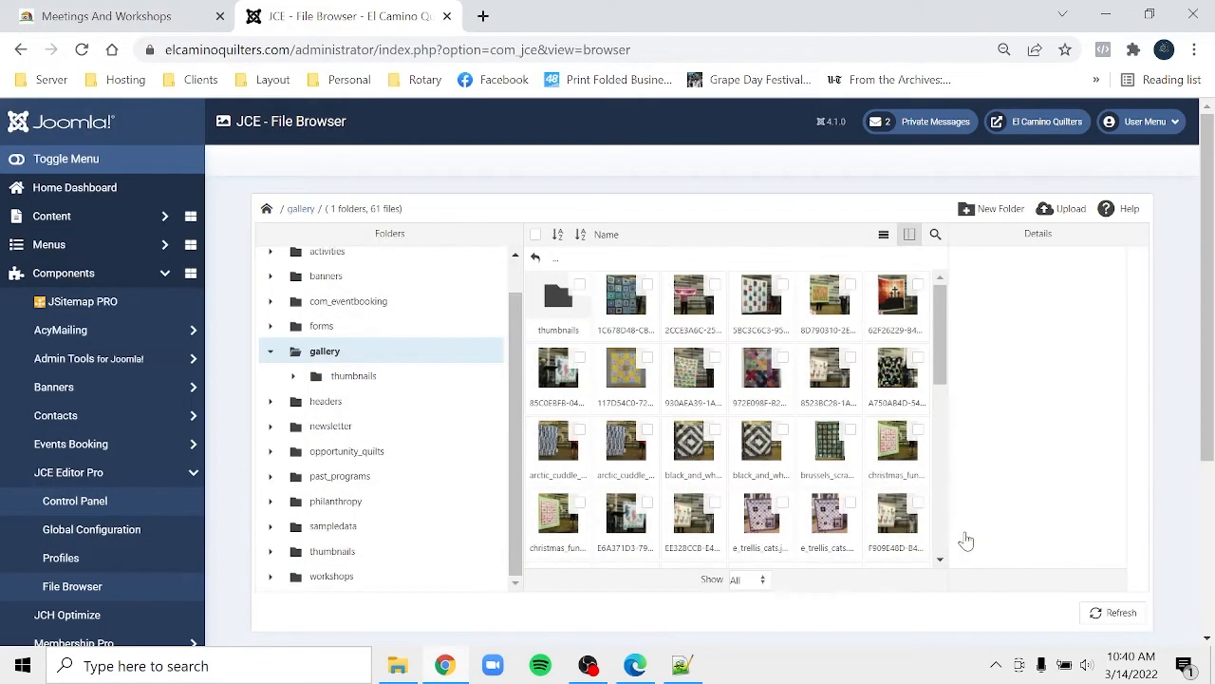
left_click(638, 302)
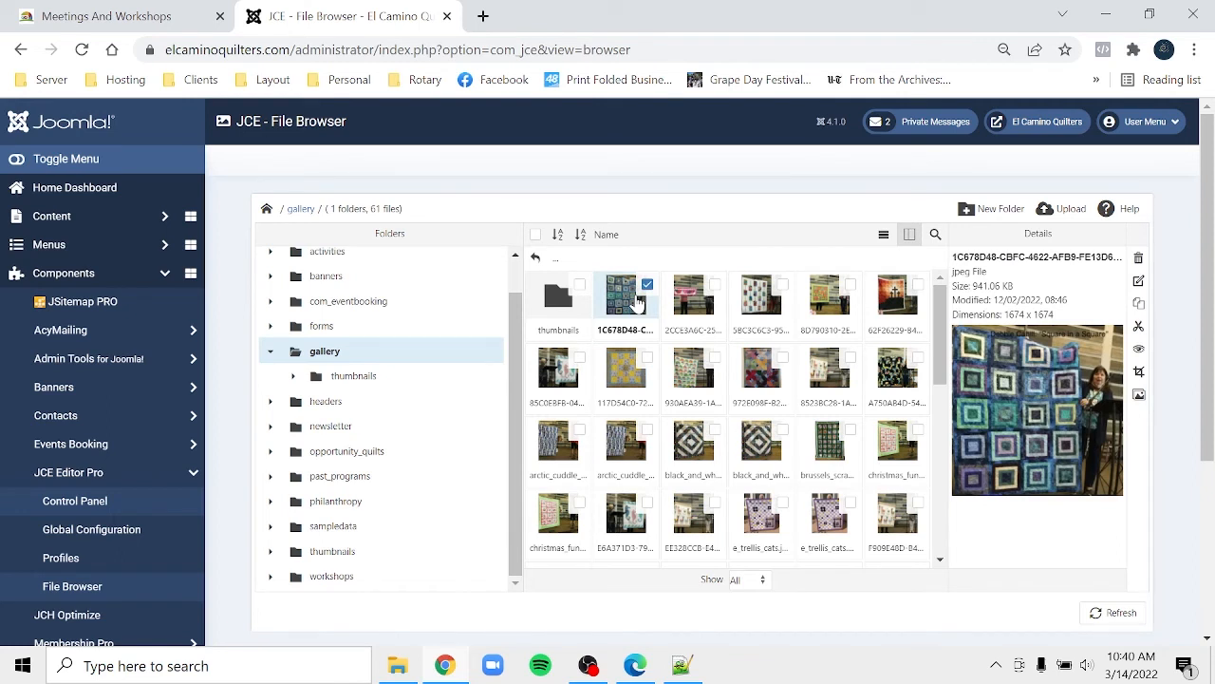
left_click(813, 391)
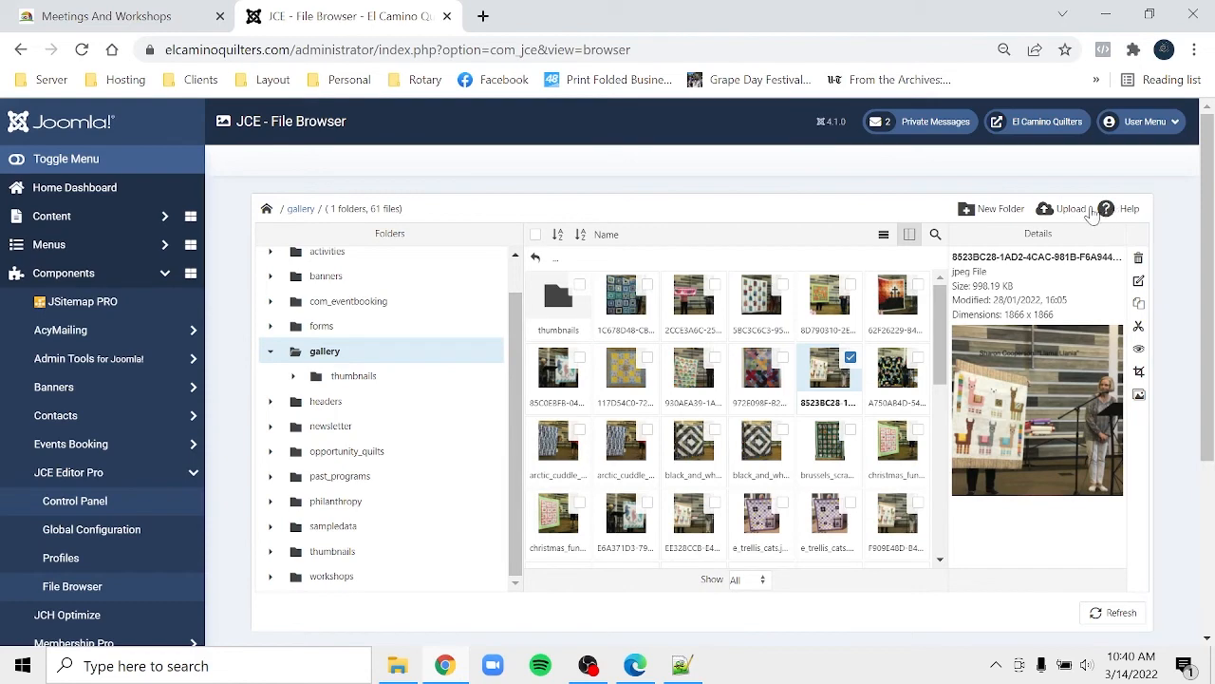
left_click(1068, 213)
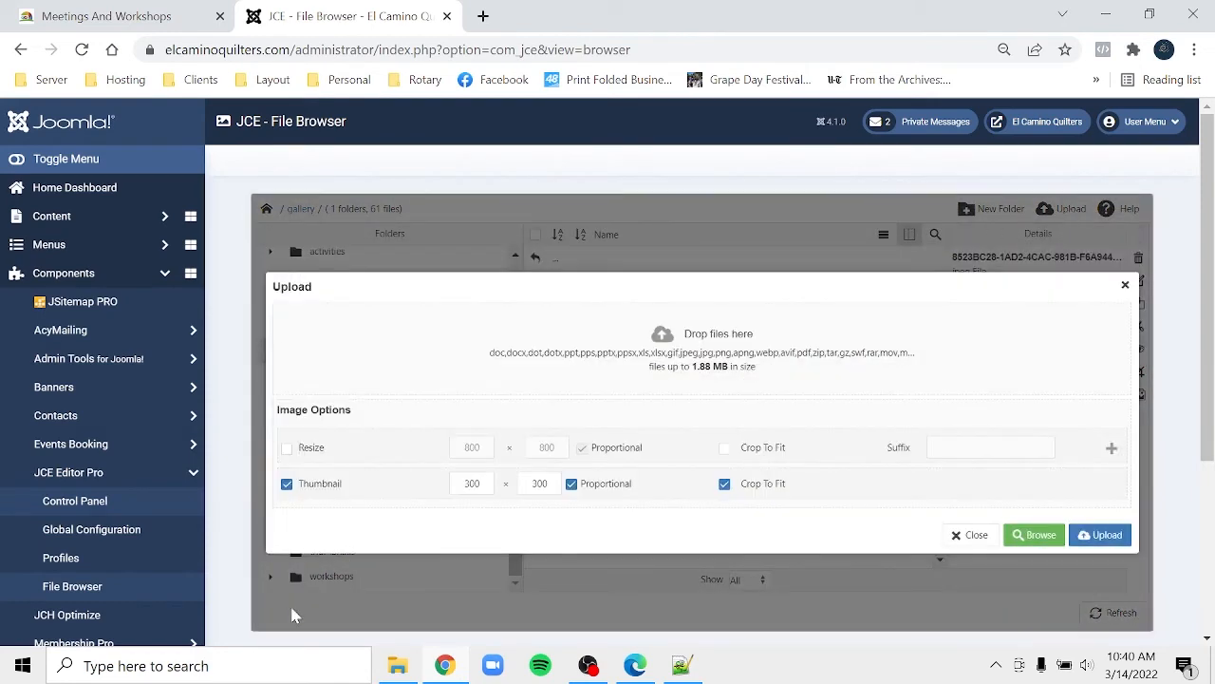
- Drag the ten selected quilt photos into the Upload drop zone and upload them
left_click(397, 668)
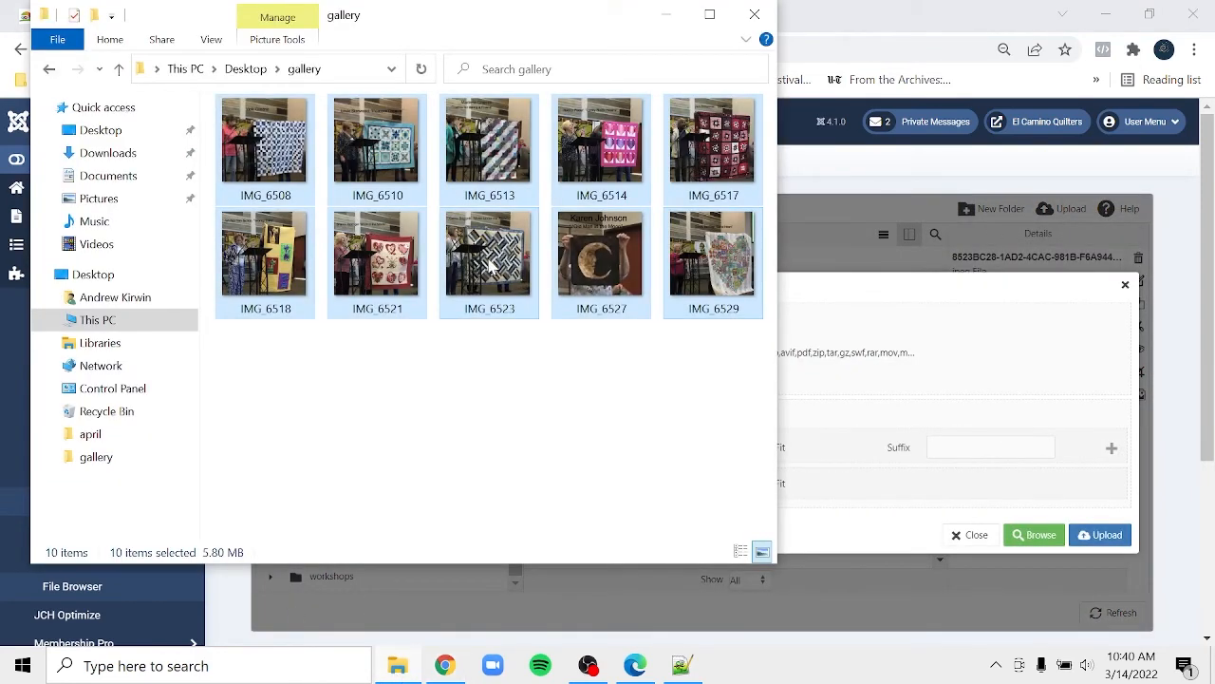
left_click_drag(490, 269, 921, 387)
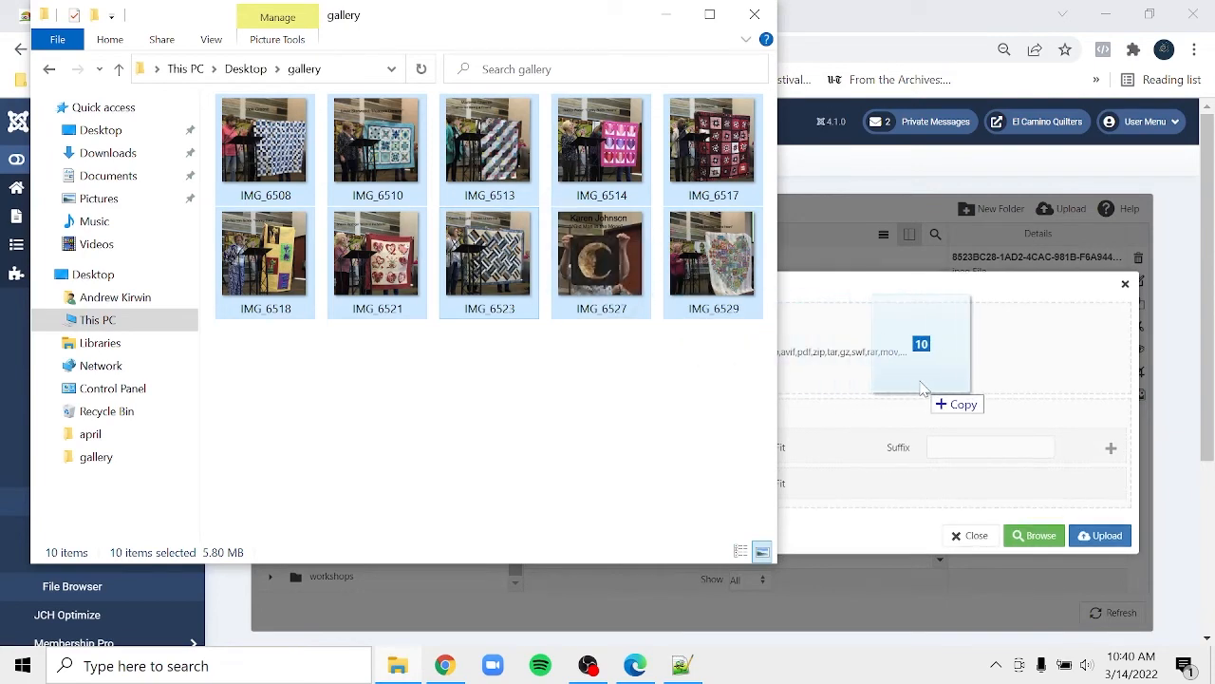
left_click_drag(921, 387, 922, 387)
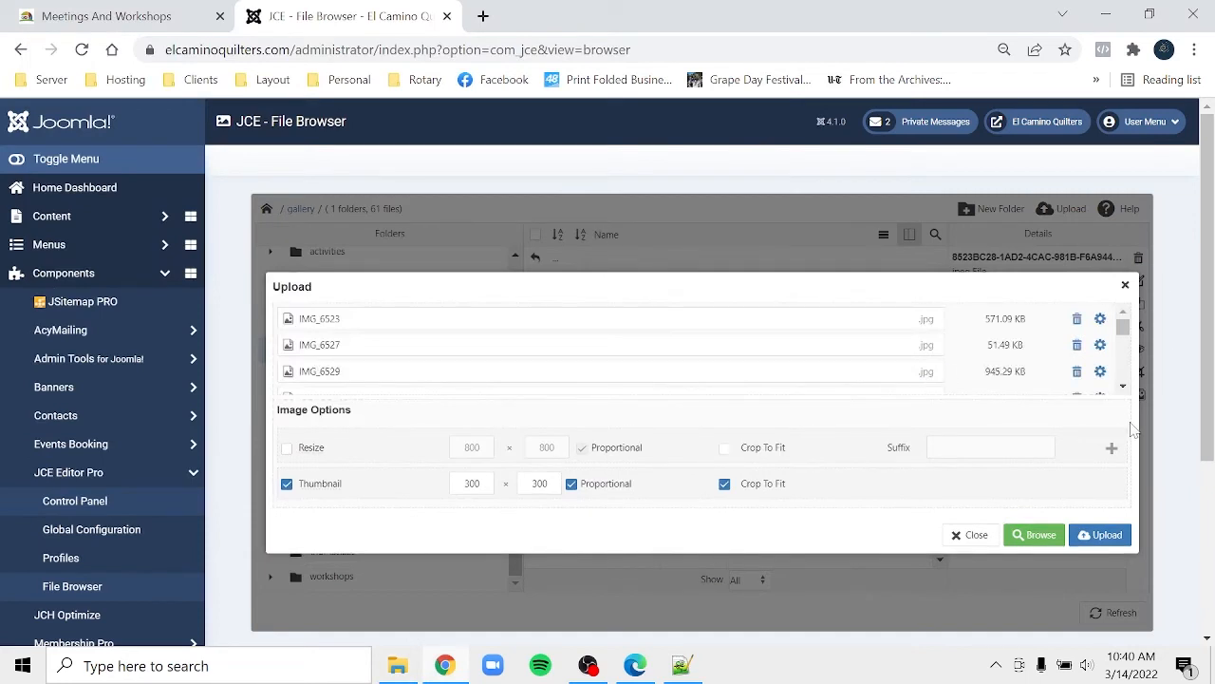
left_click(1101, 536)
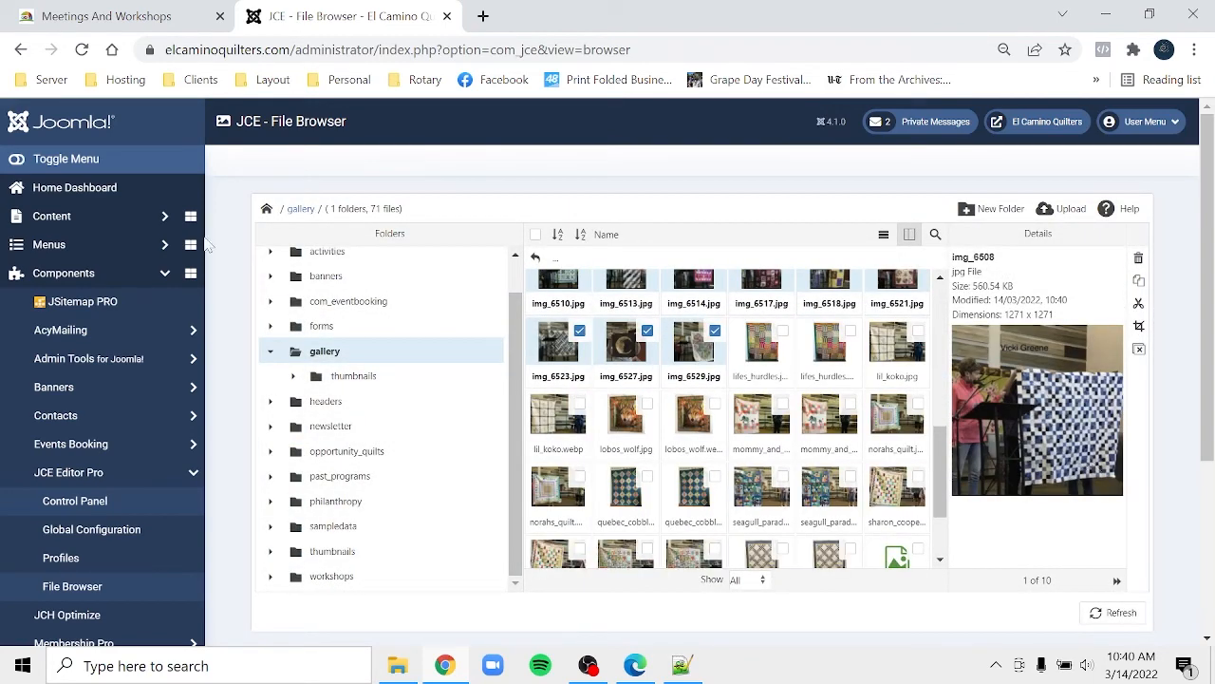
- Return to the Home Dashboard and launch the YOOtheme tile under 3rd Party
right_click(116, 199)
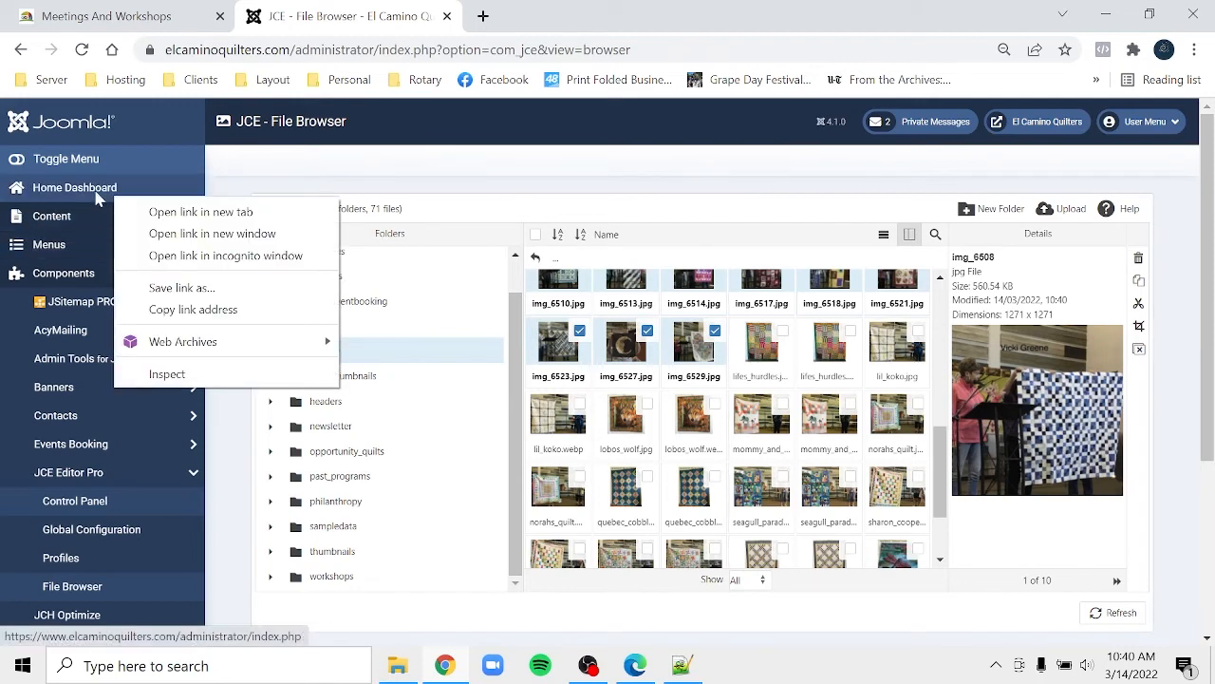
right_click(94, 192)
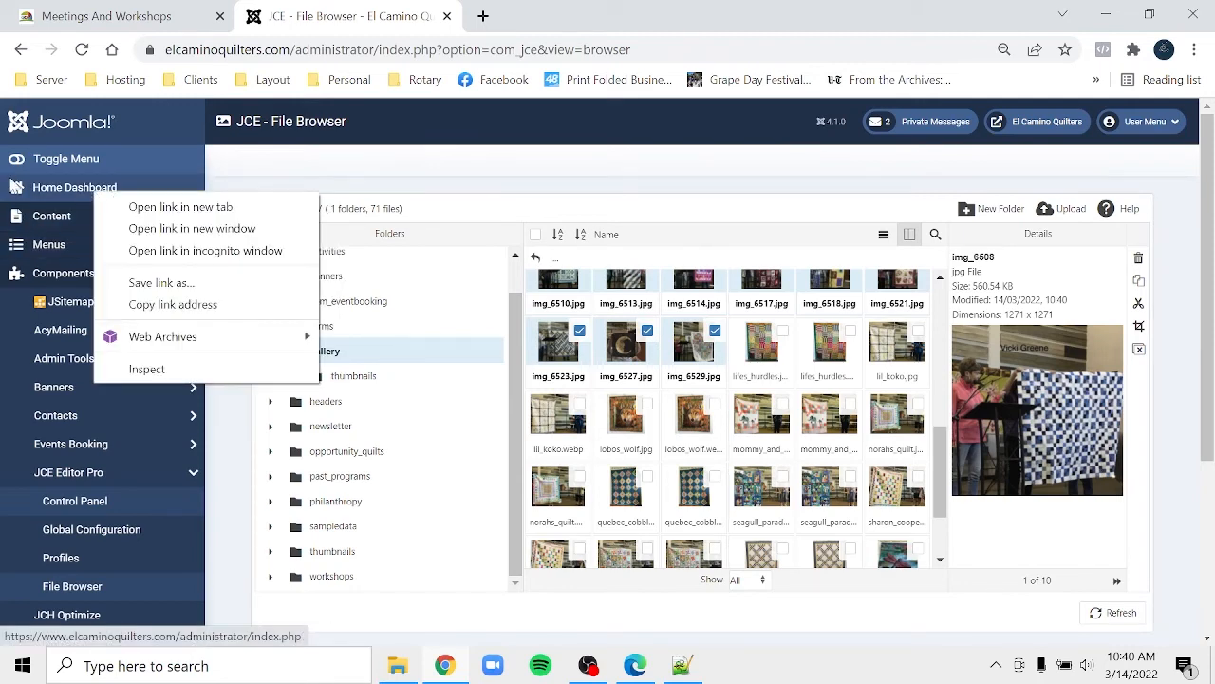
left_click(14, 186)
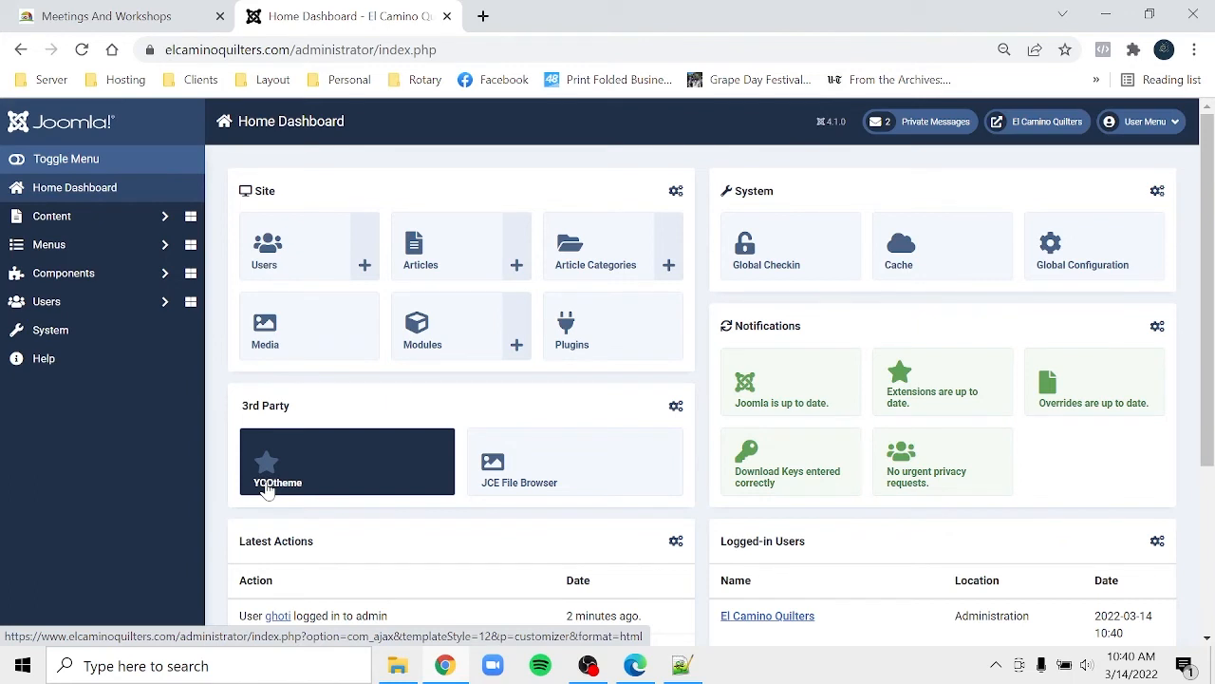
left_click(268, 489)
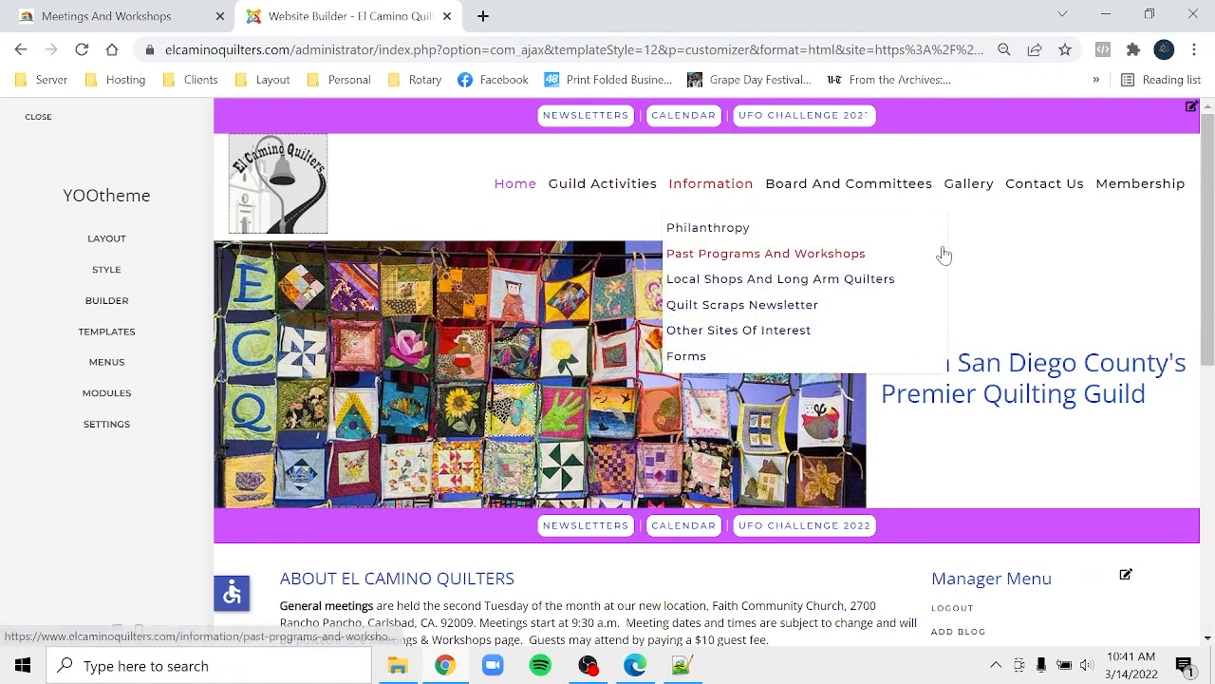
- Preview the Gallery page's quilt photos, then open its layout in the Builder
left_click(964, 198)
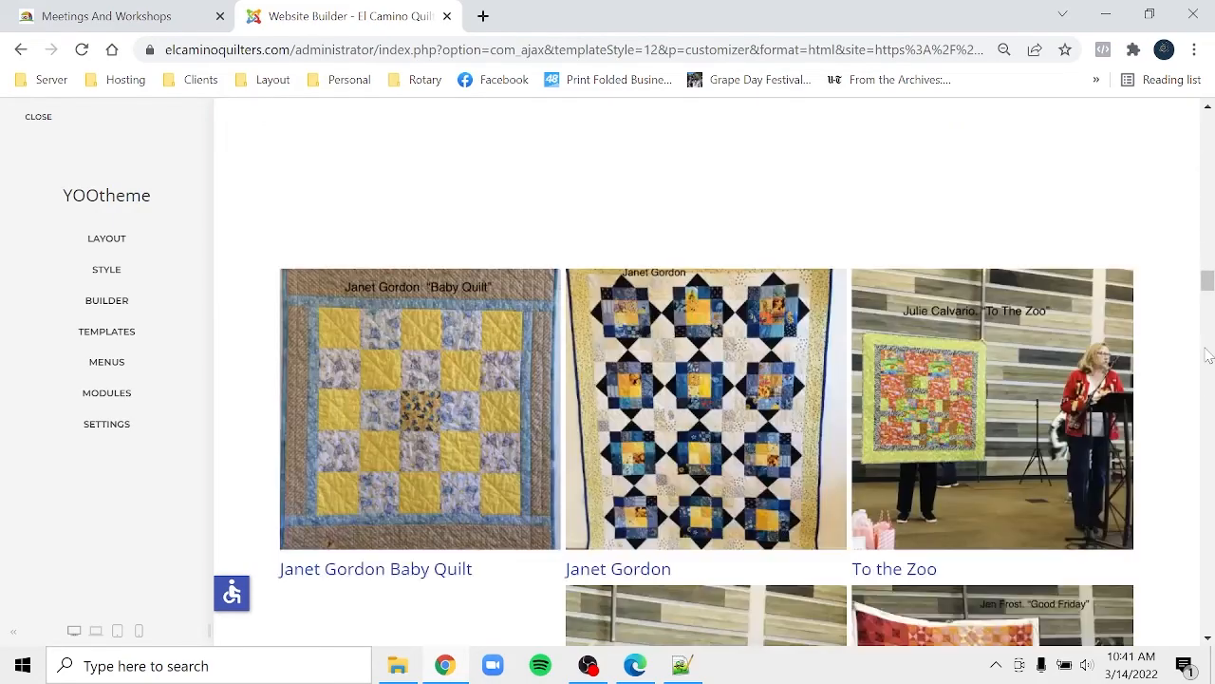
scroll(1206, 151, "up", 10)
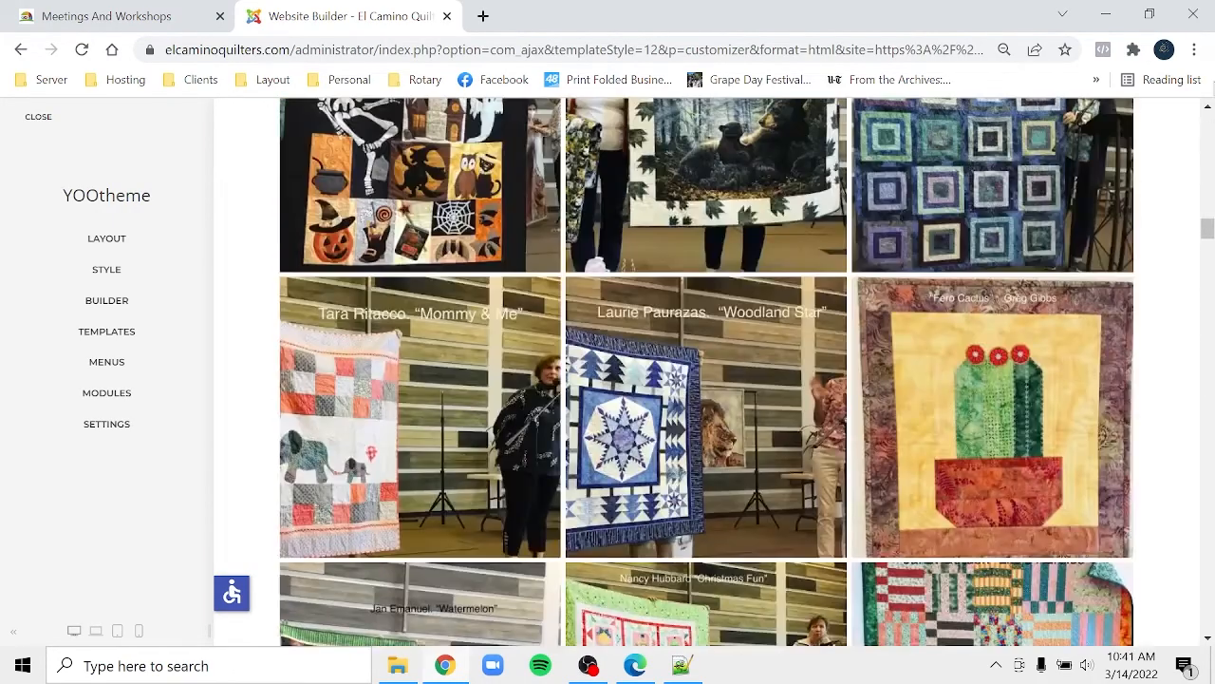
left_click(1207, 106)
scroll(1210, 112, "up", 16)
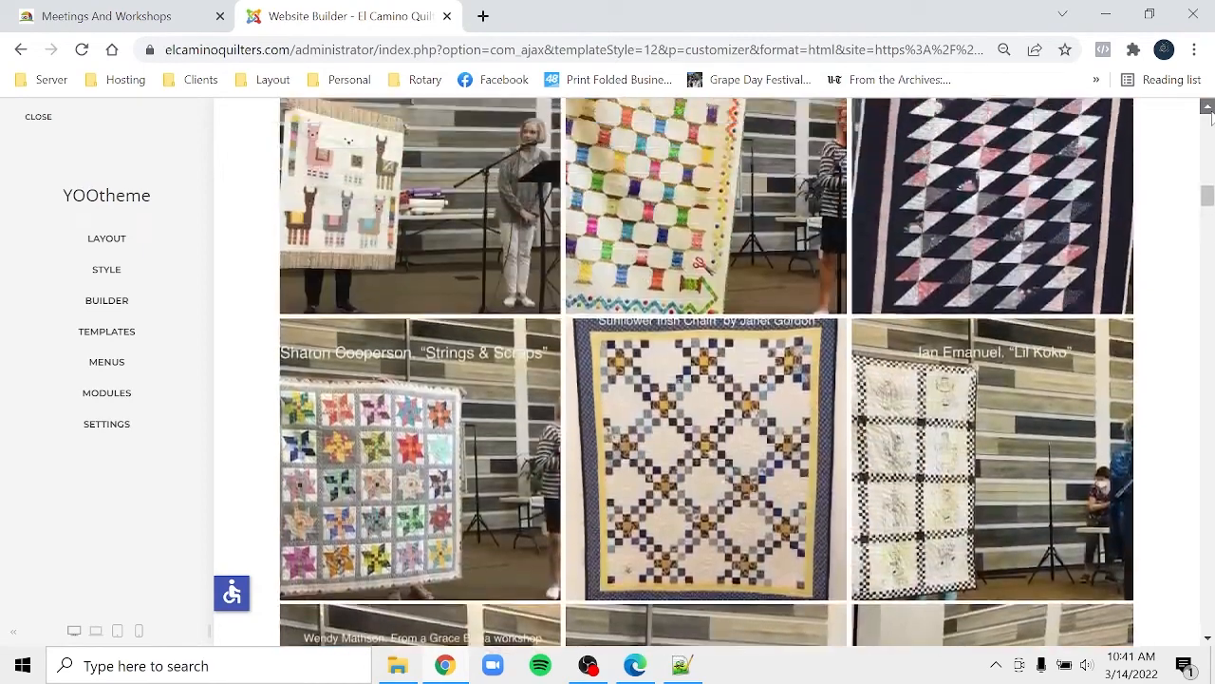
scroll(1211, 112, "up", 8)
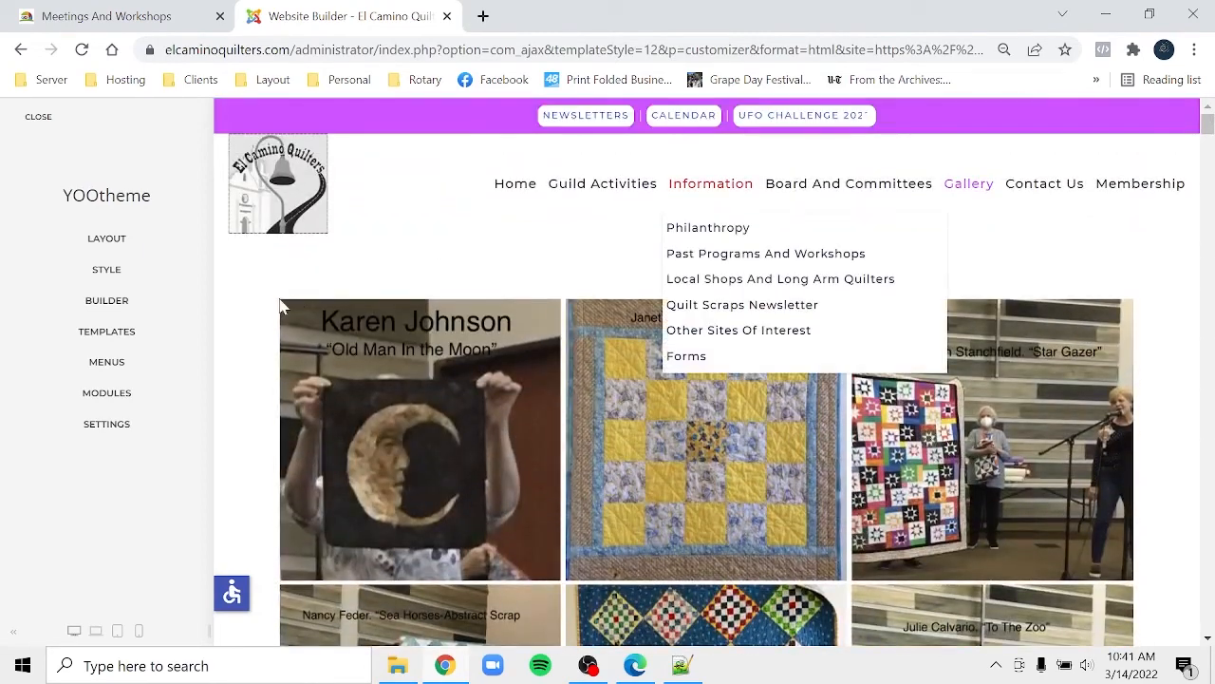
left_click(114, 302)
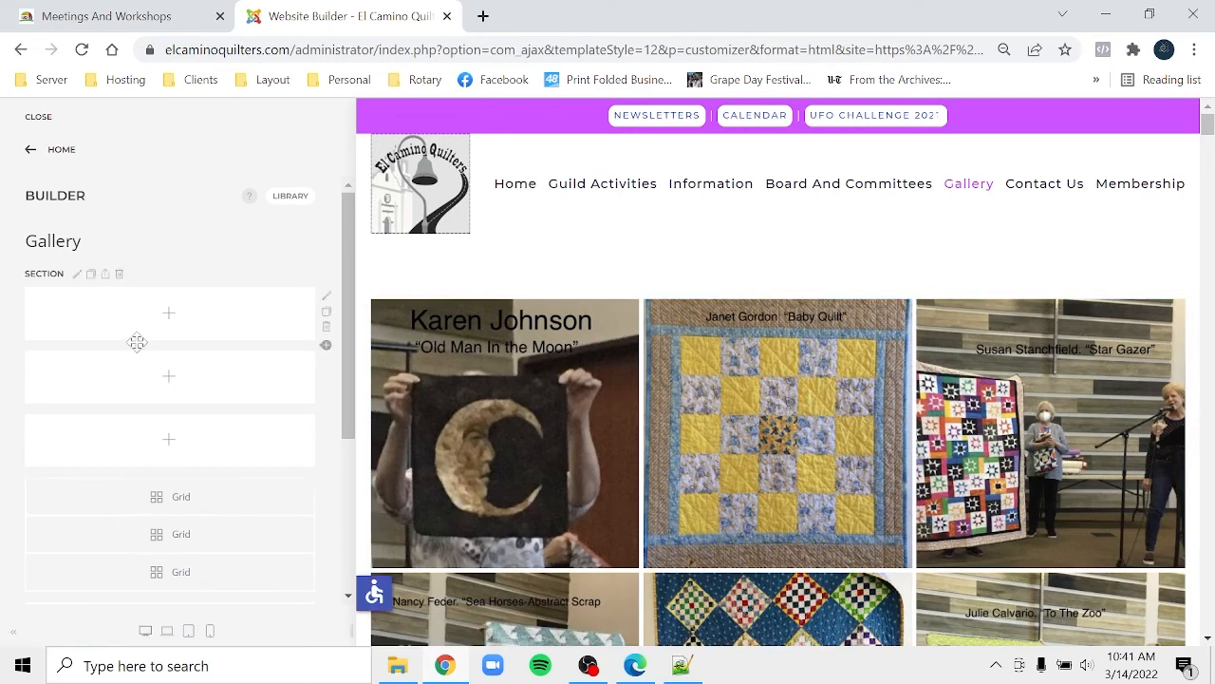
- Delete the four empty rows above and below the gallery grids
left_click(326, 326)
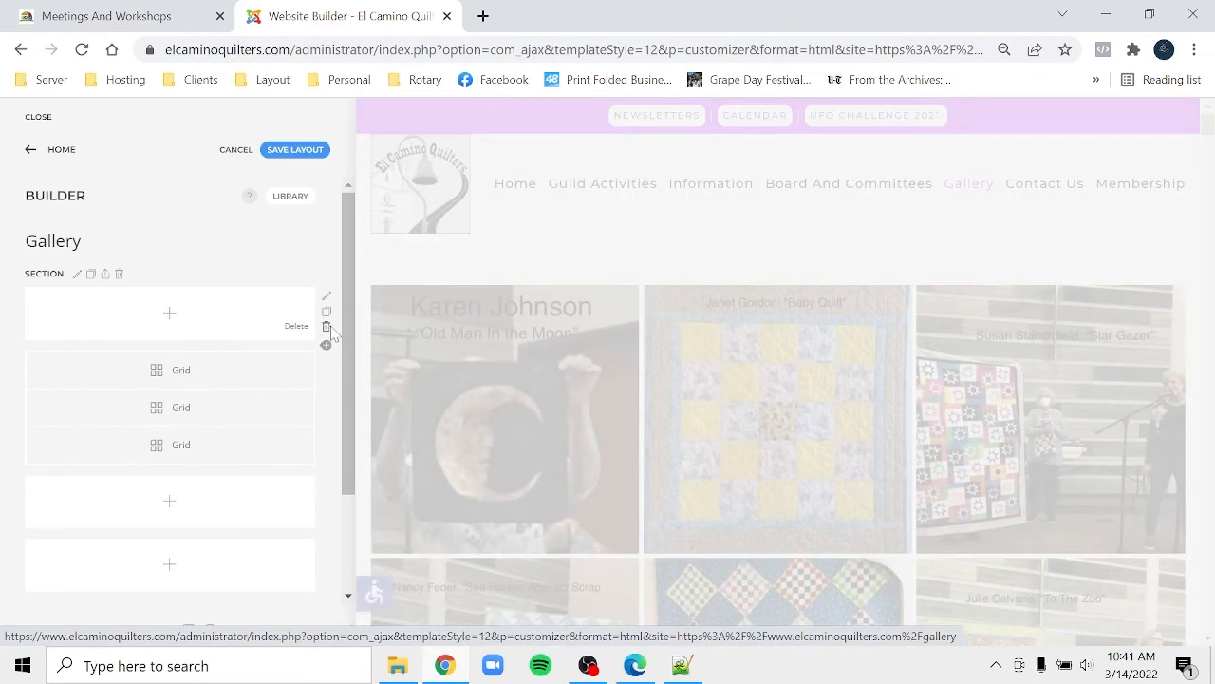
left_click(327, 327)
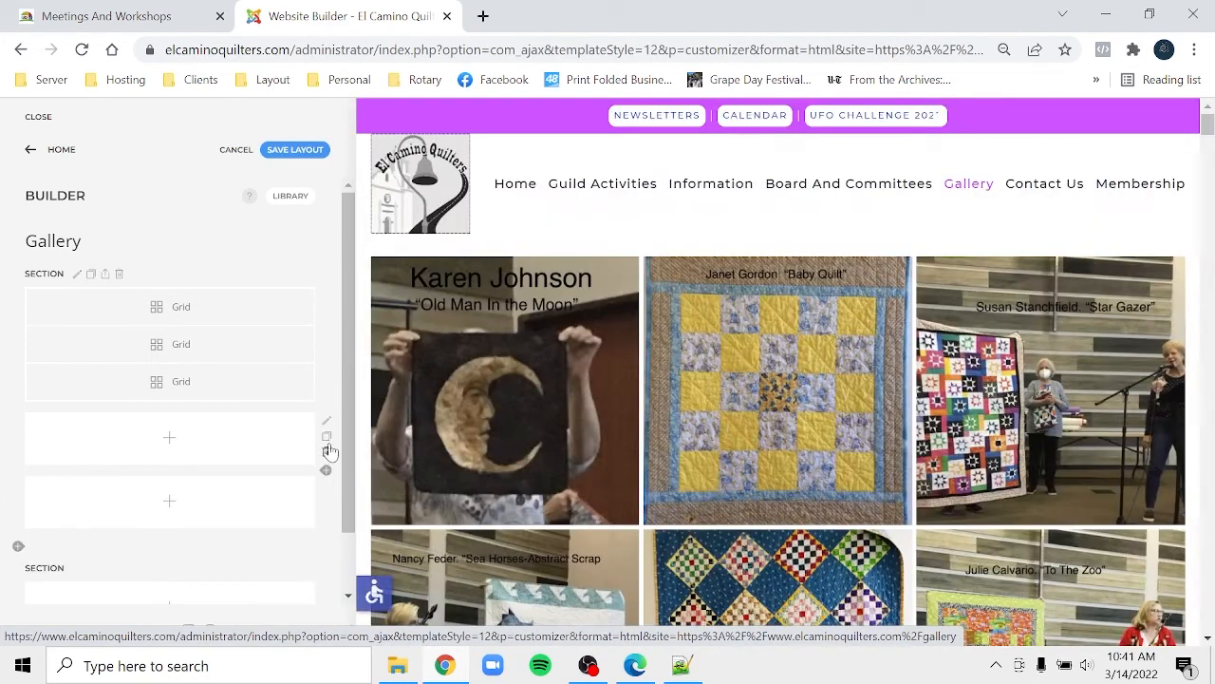
left_click(327, 454)
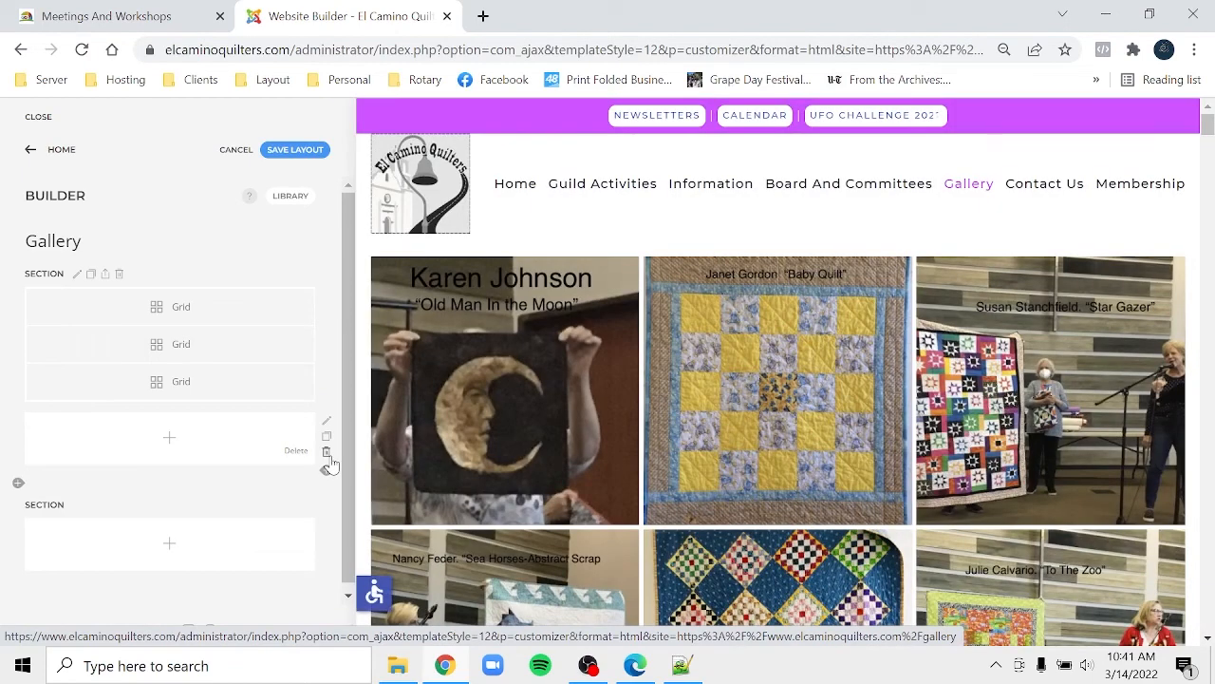
left_click(327, 454)
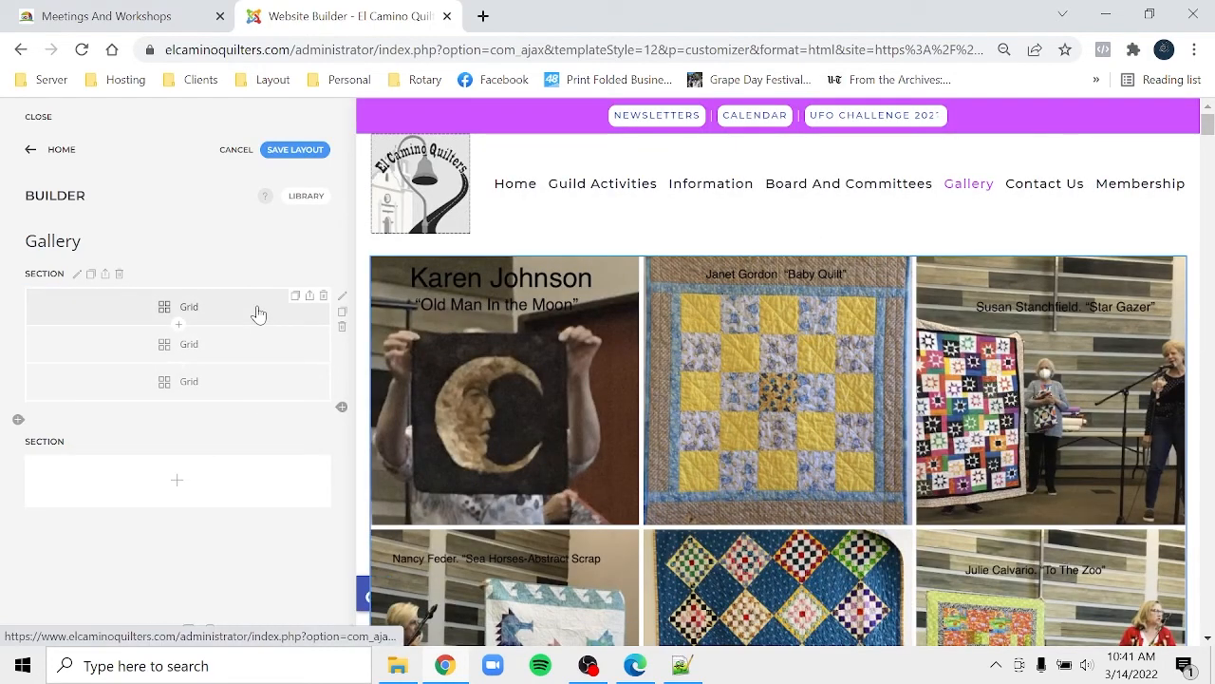
- Open the first grid's first quilt item and scroll to its 'Old Man in the Moon' photo
left_click(222, 318)
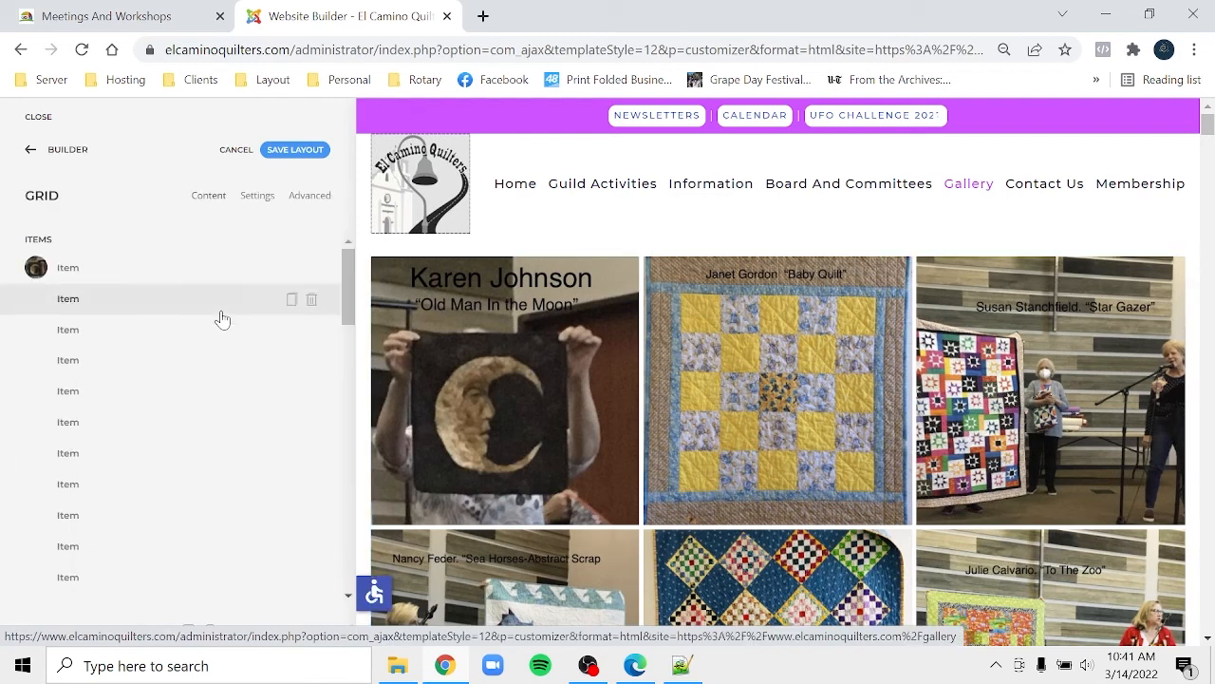
left_click(107, 276)
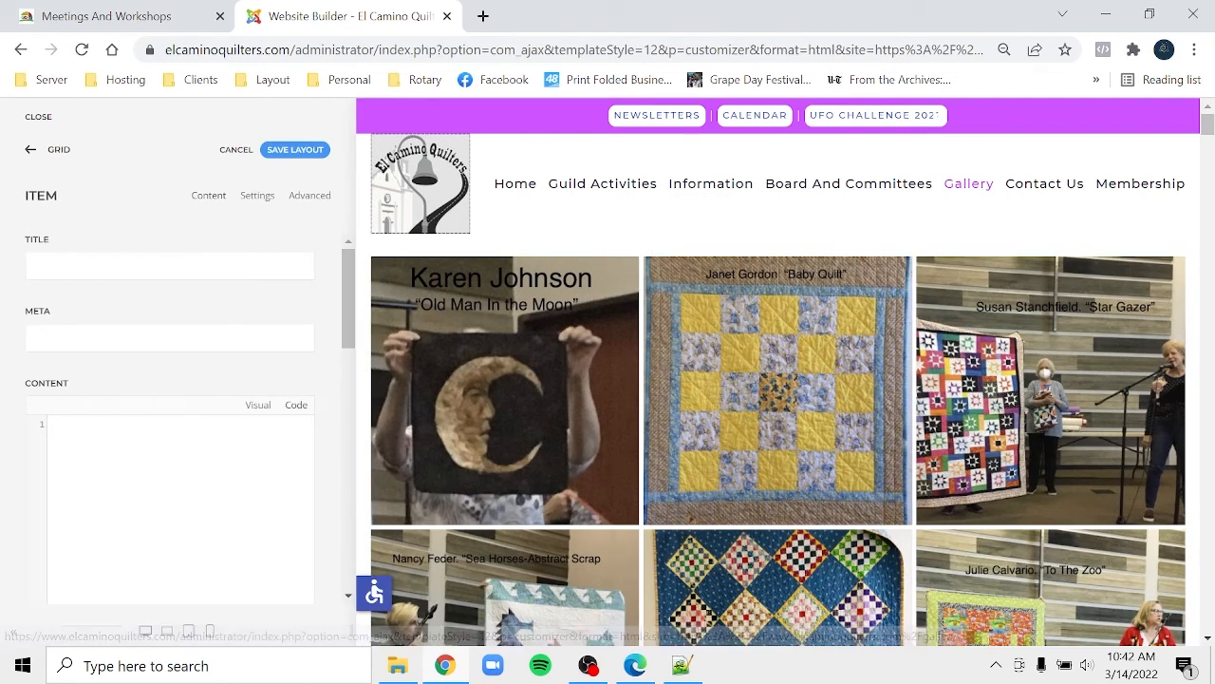
left_click(56, 153)
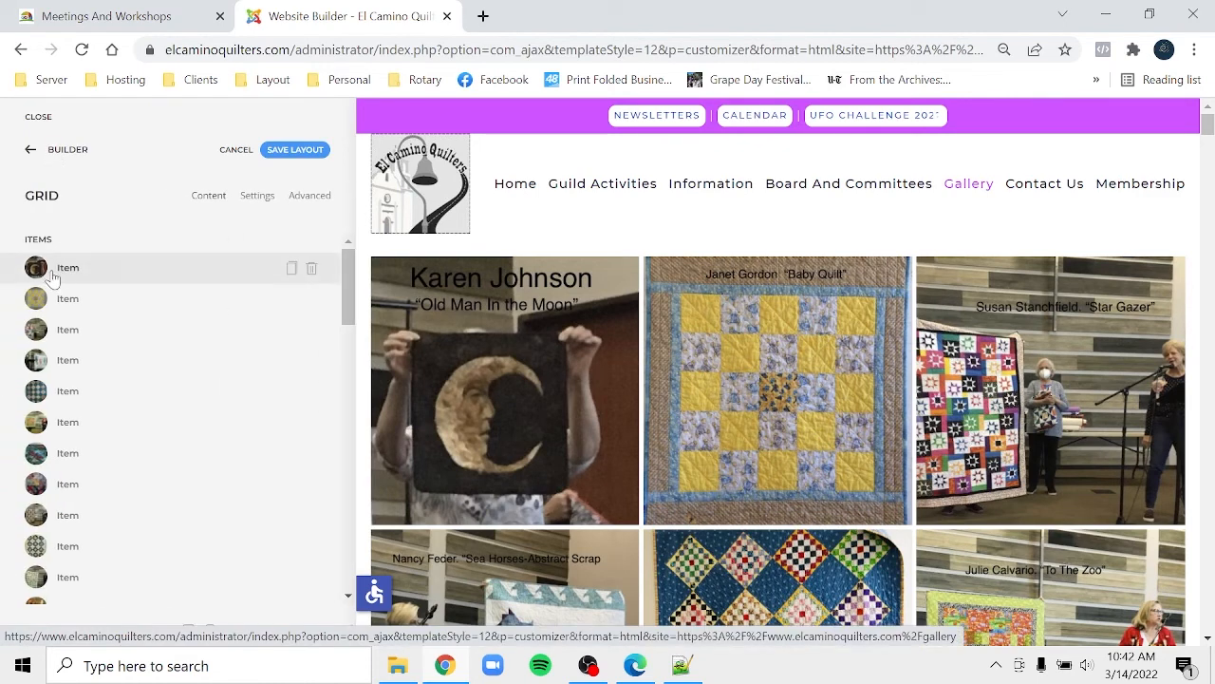
left_click(54, 275)
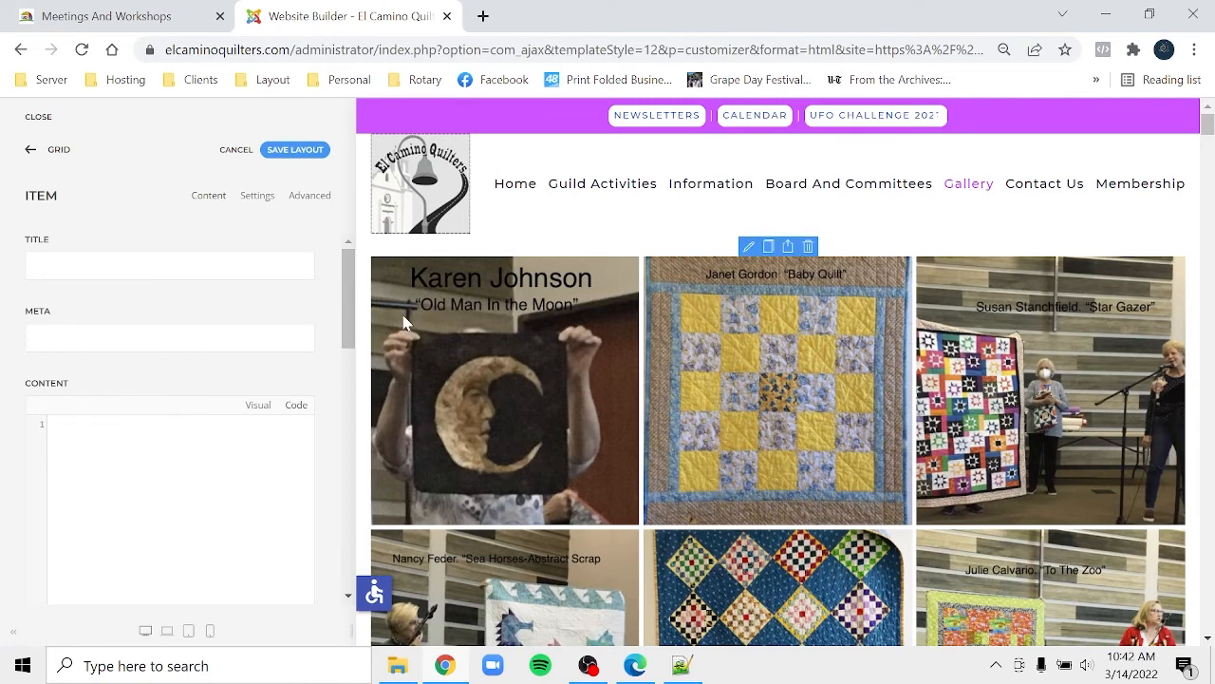
left_click_drag(349, 321, 368, 434)
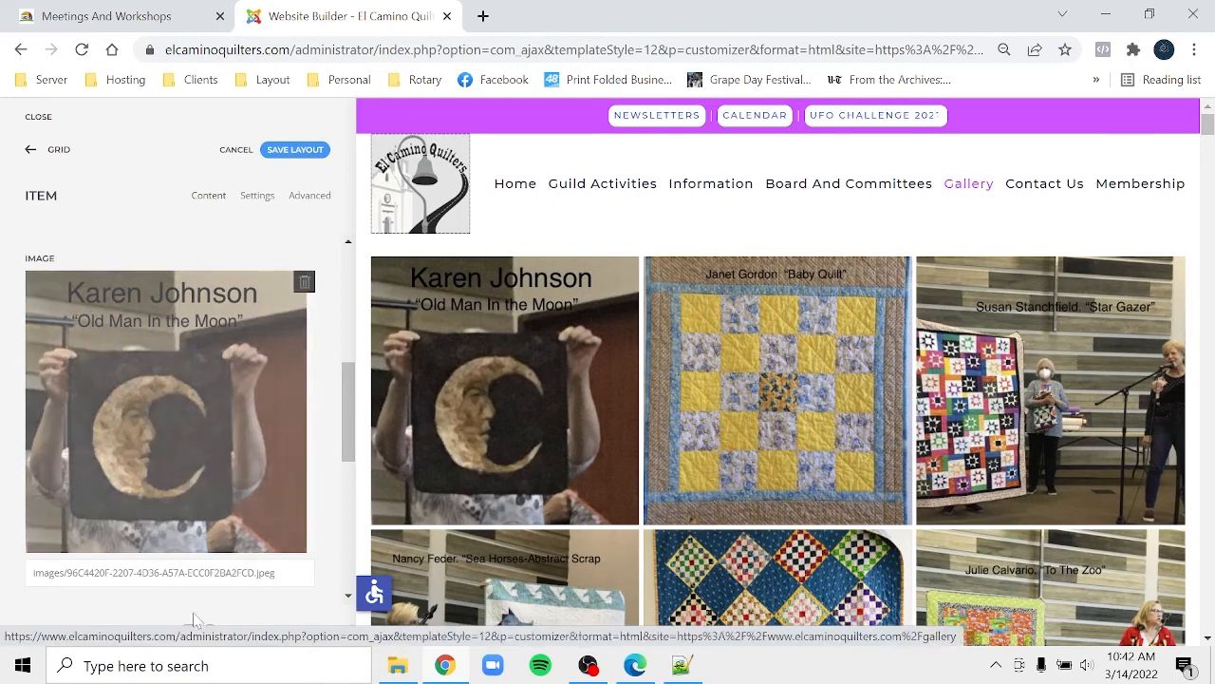
mouse_move(399, 671)
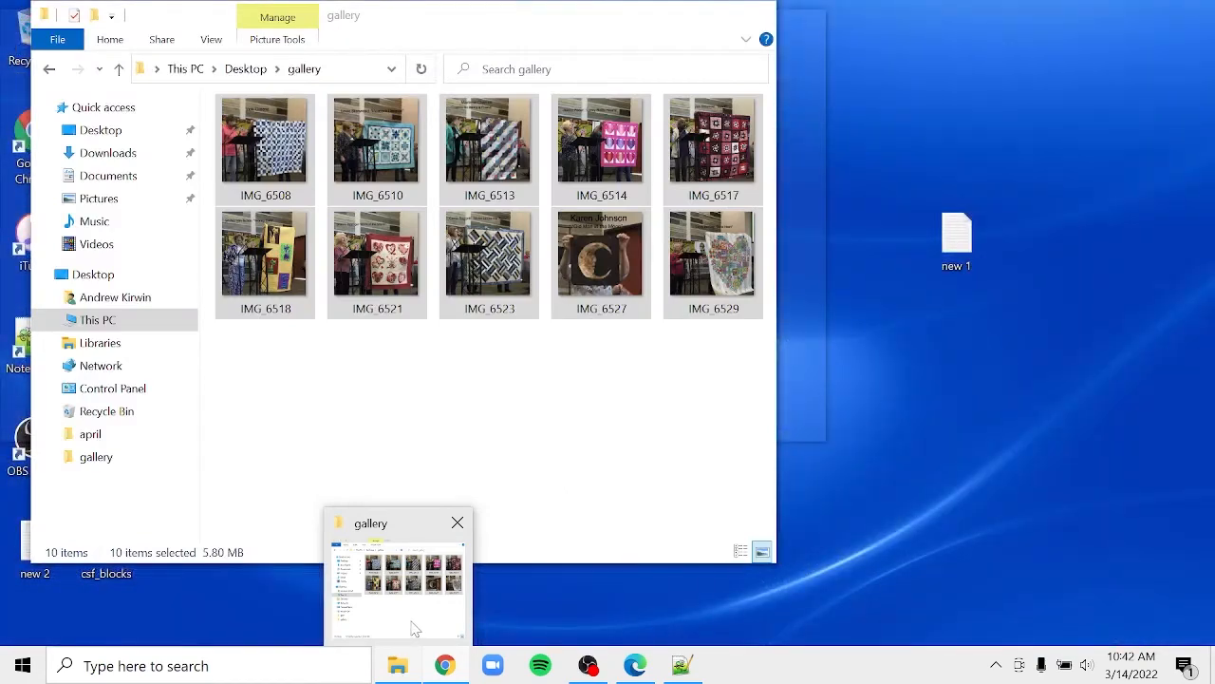
- Move and shorten the desktop gallery folder window, then switch to Meetings And Workshops
left_click(415, 629)
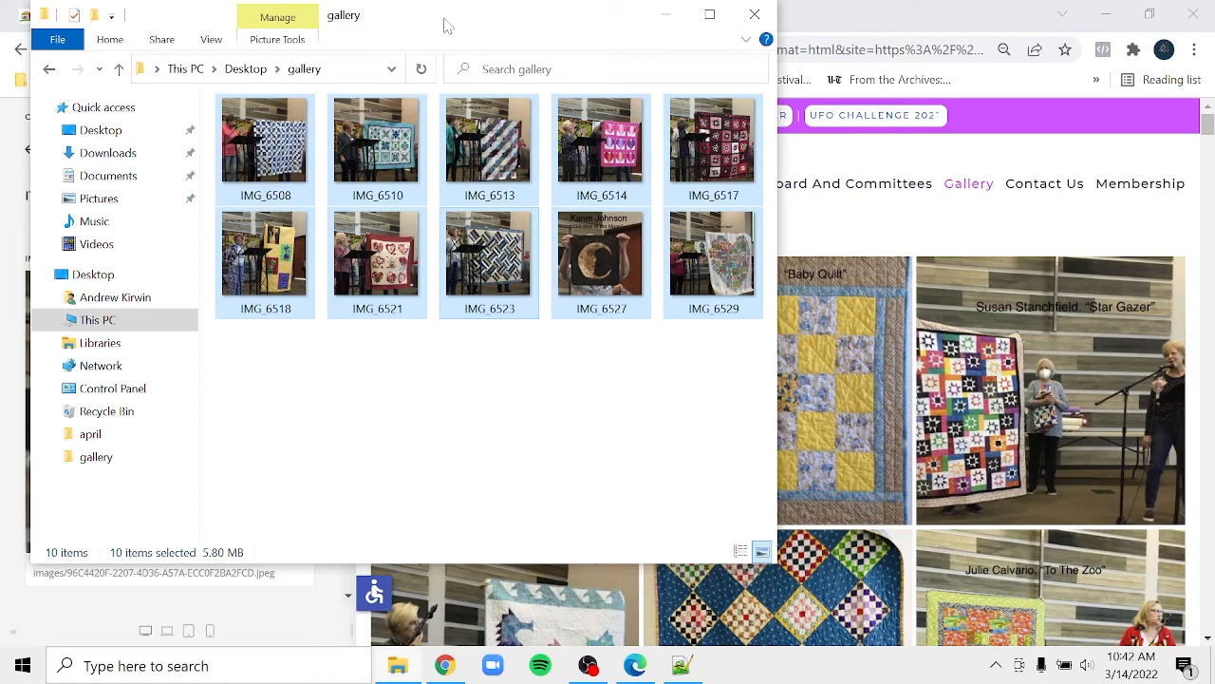
left_click_drag(448, 25, 283, 88)
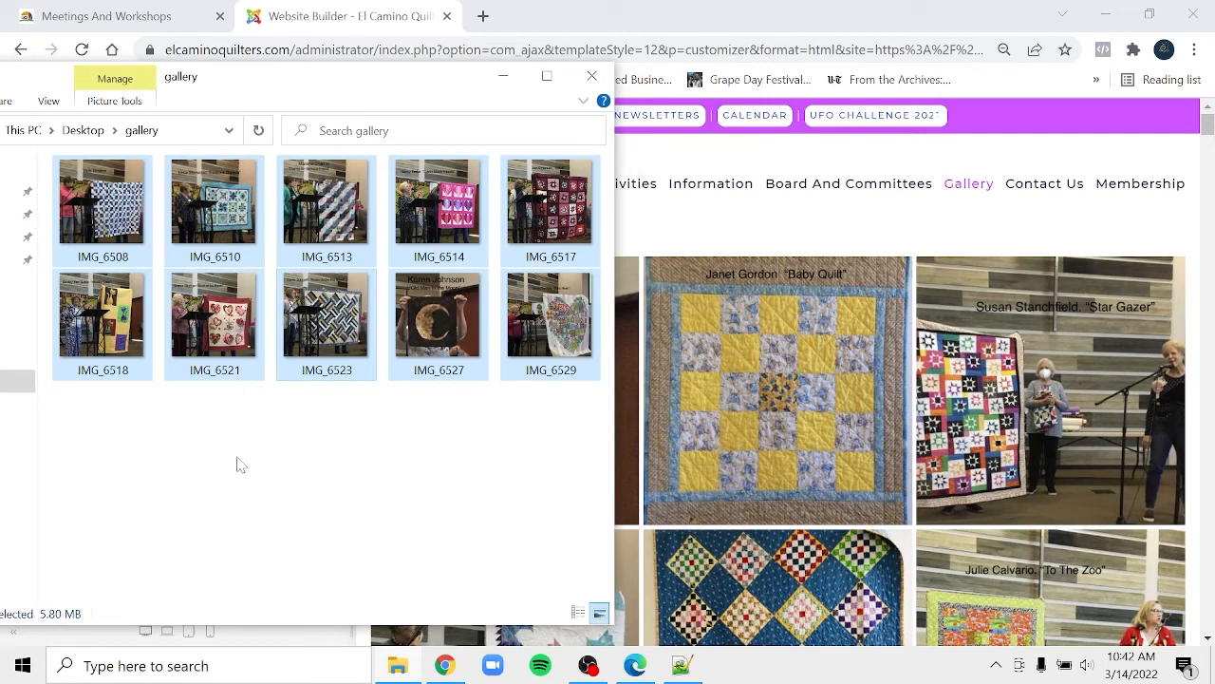
left_click_drag(308, 623, 308, 482)
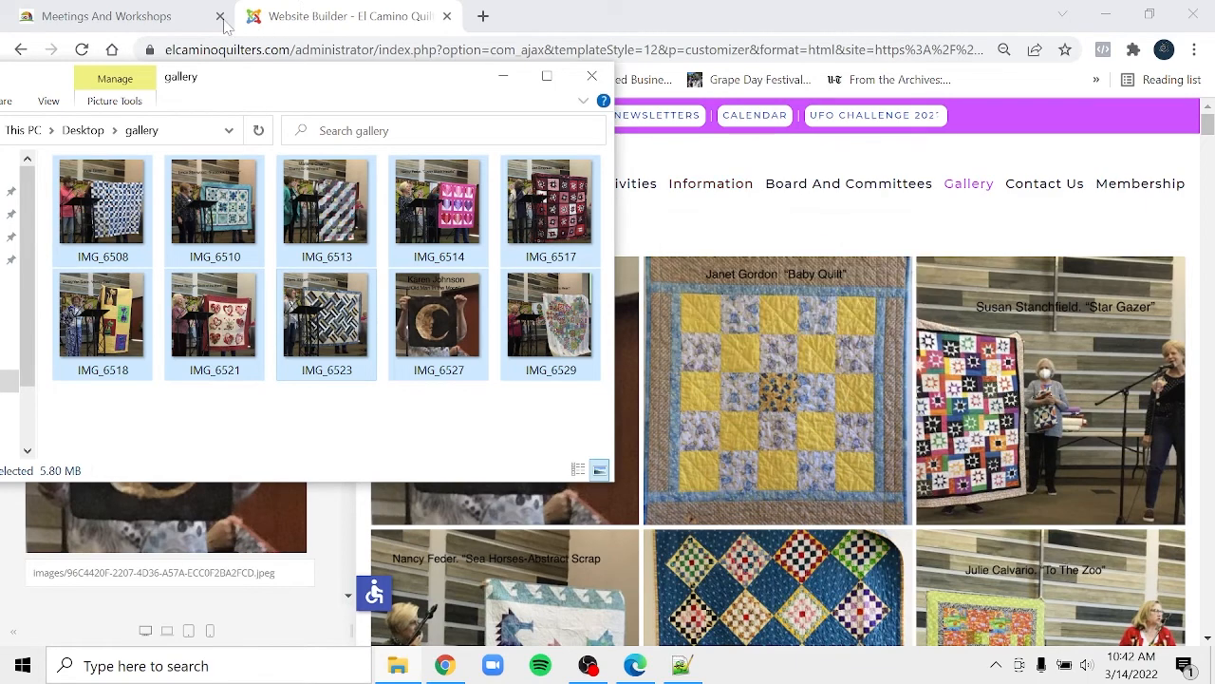
left_click(162, 19)
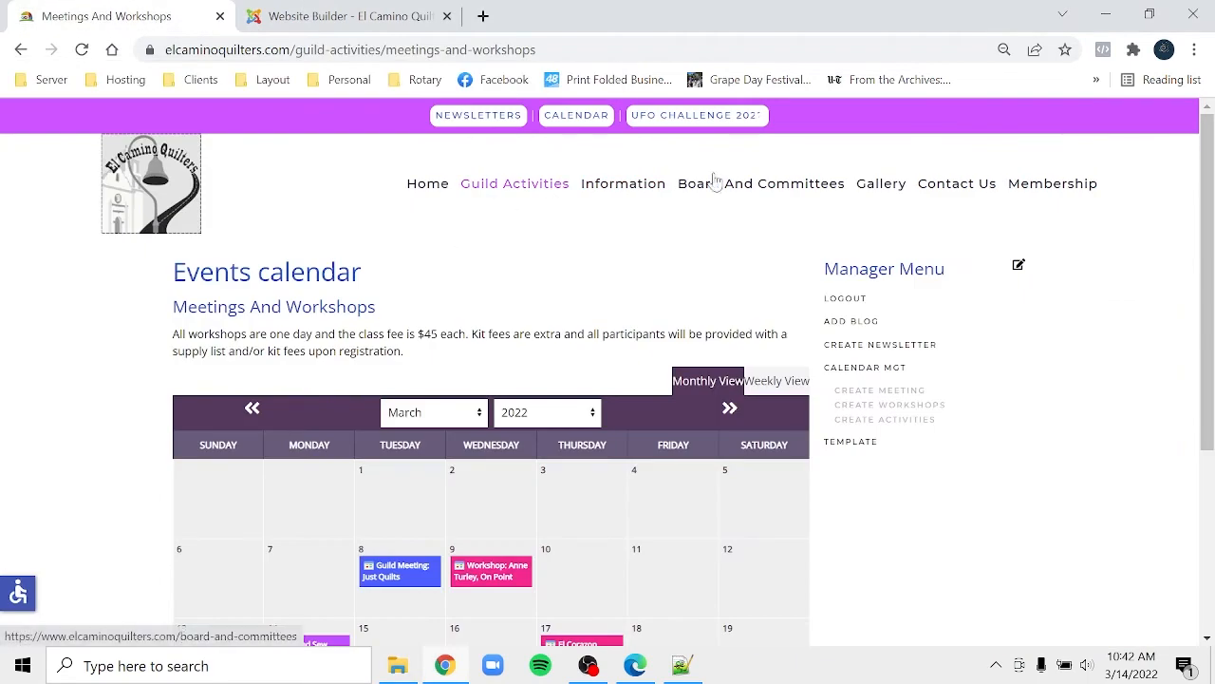
- Open the live Gallery page and scroll down through its quilt photo grids
left_click(876, 190)
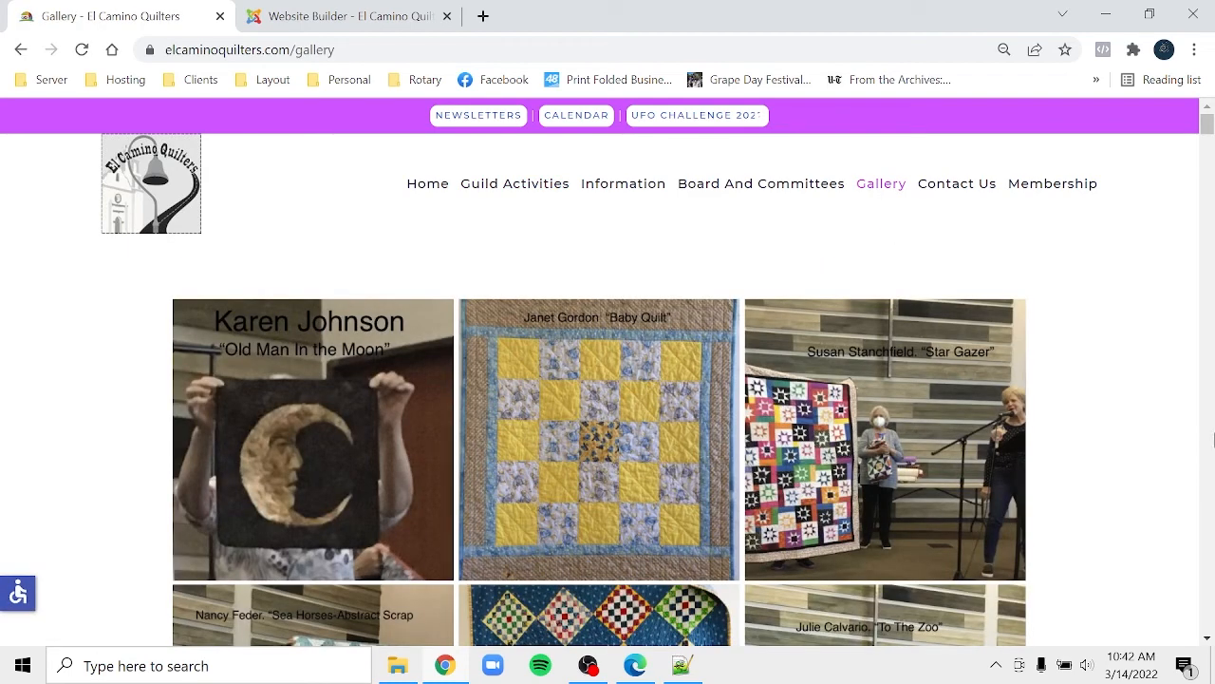
scroll(1211, 454, "down", 5)
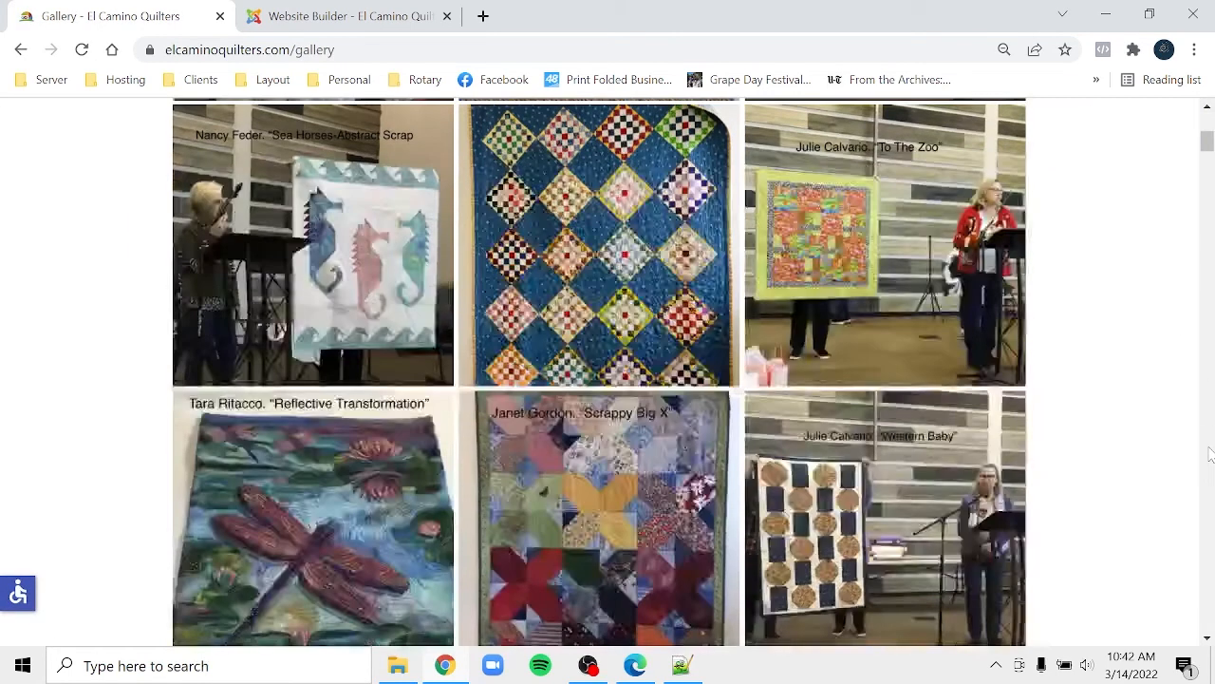
scroll(1211, 453, "down", 5)
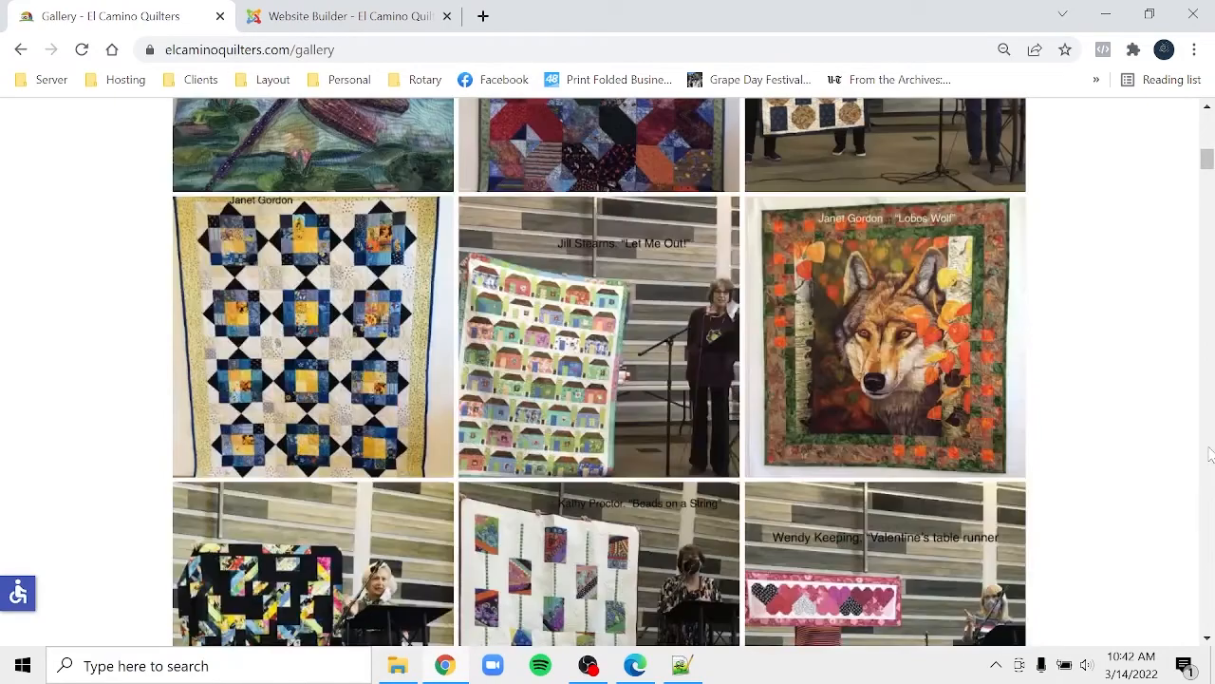
scroll(1211, 454, "down", 10)
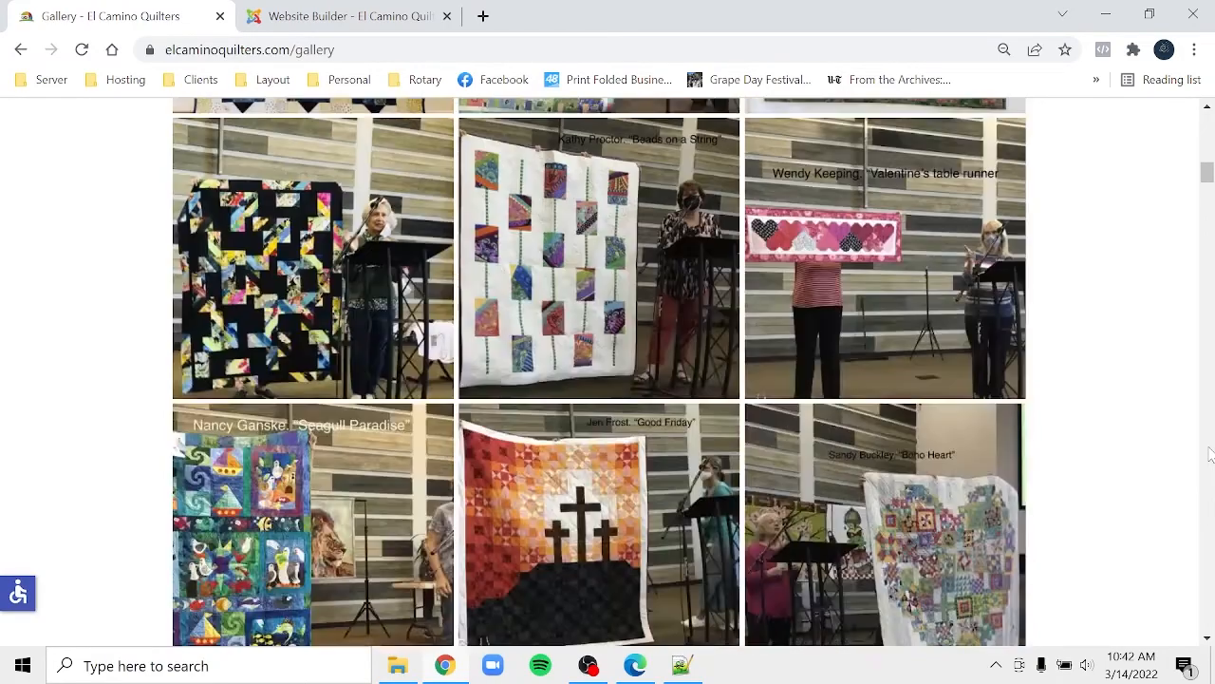
scroll(1210, 454, "down", 10)
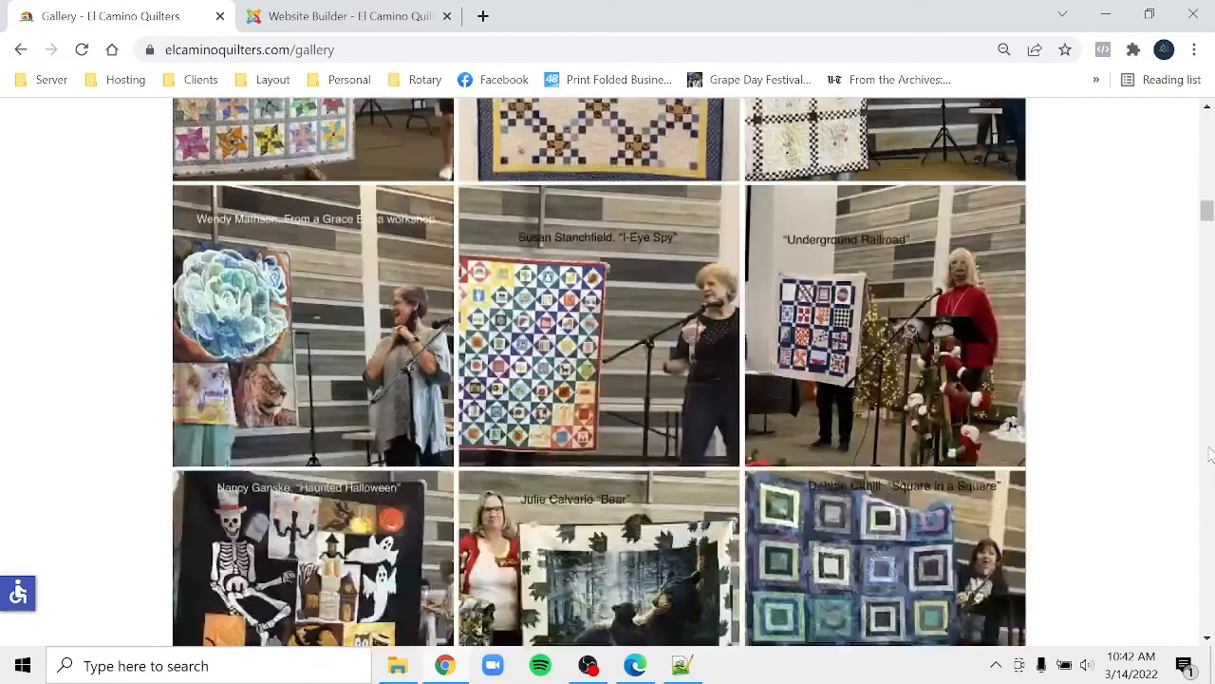
scroll(1211, 454, "down", 10)
scroll(1210, 454, "down", 5)
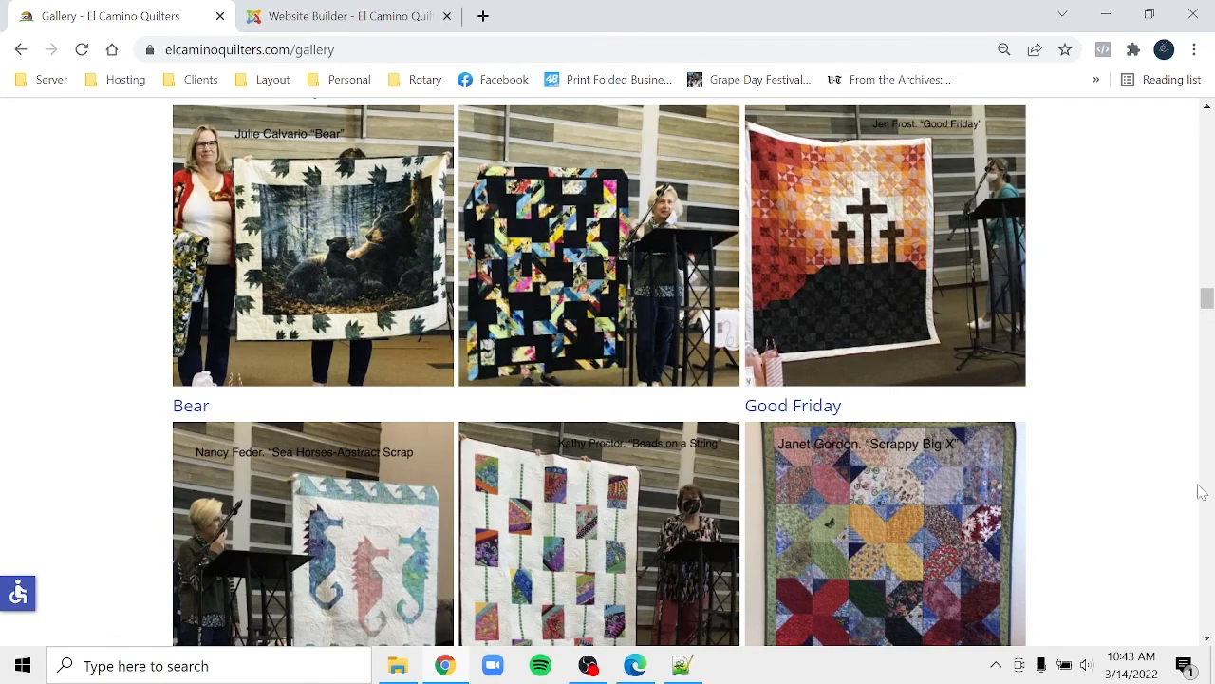
scroll(1211, 589, "down", 15)
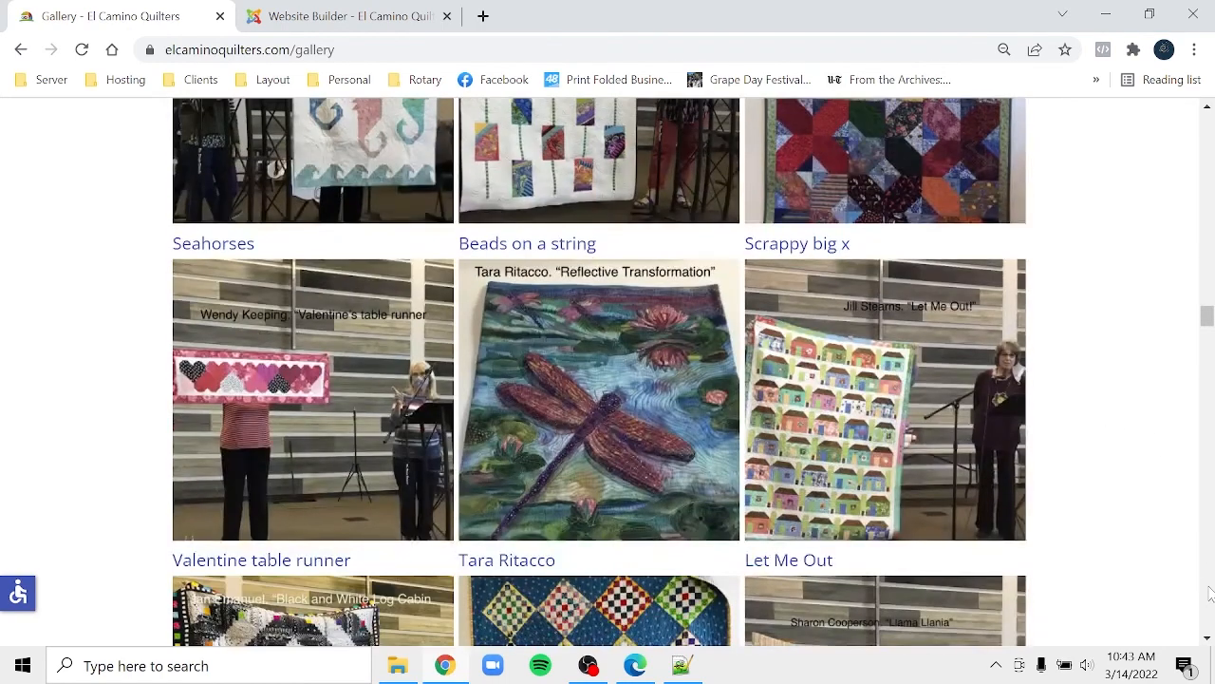
scroll(1210, 593, "down", 15)
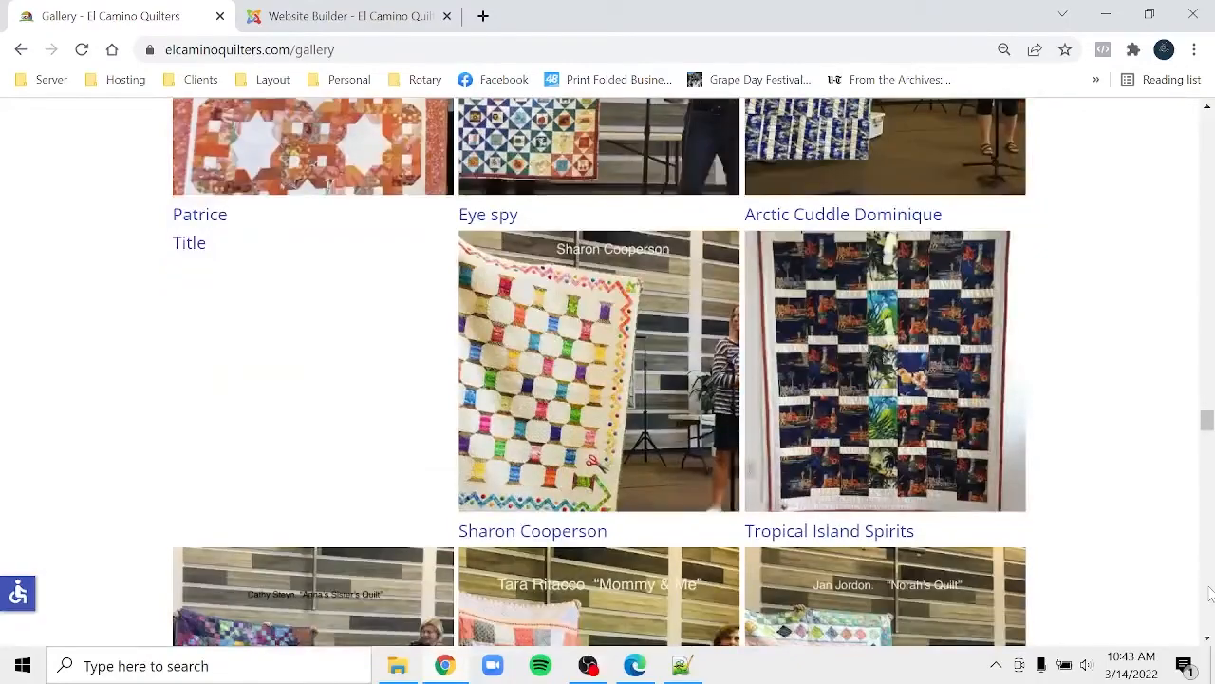
scroll(1210, 594, "down", 5)
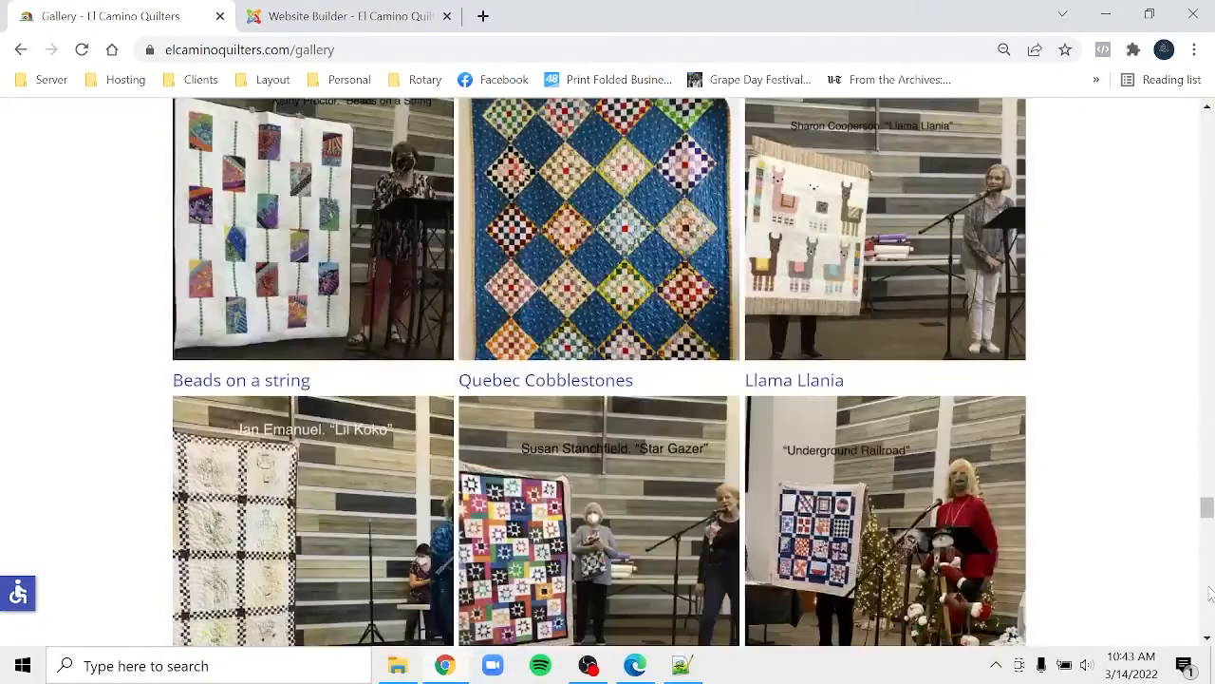
scroll(1209, 594, "down", 6)
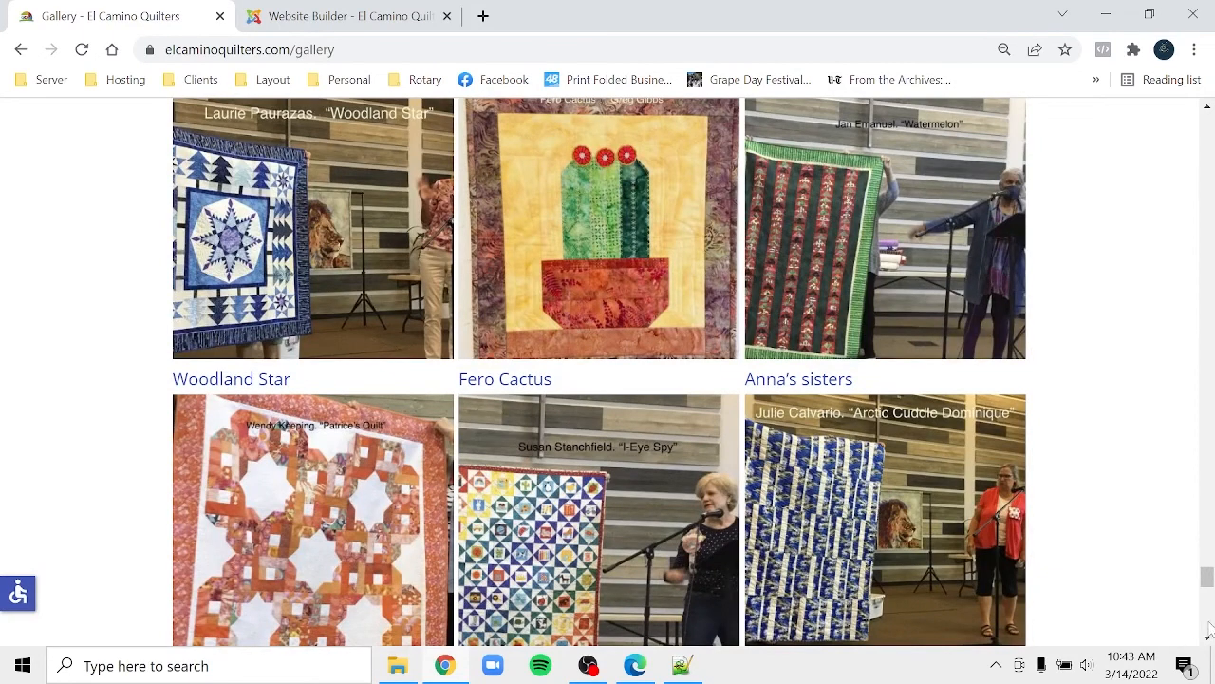
scroll(1210, 627, "down", 8)
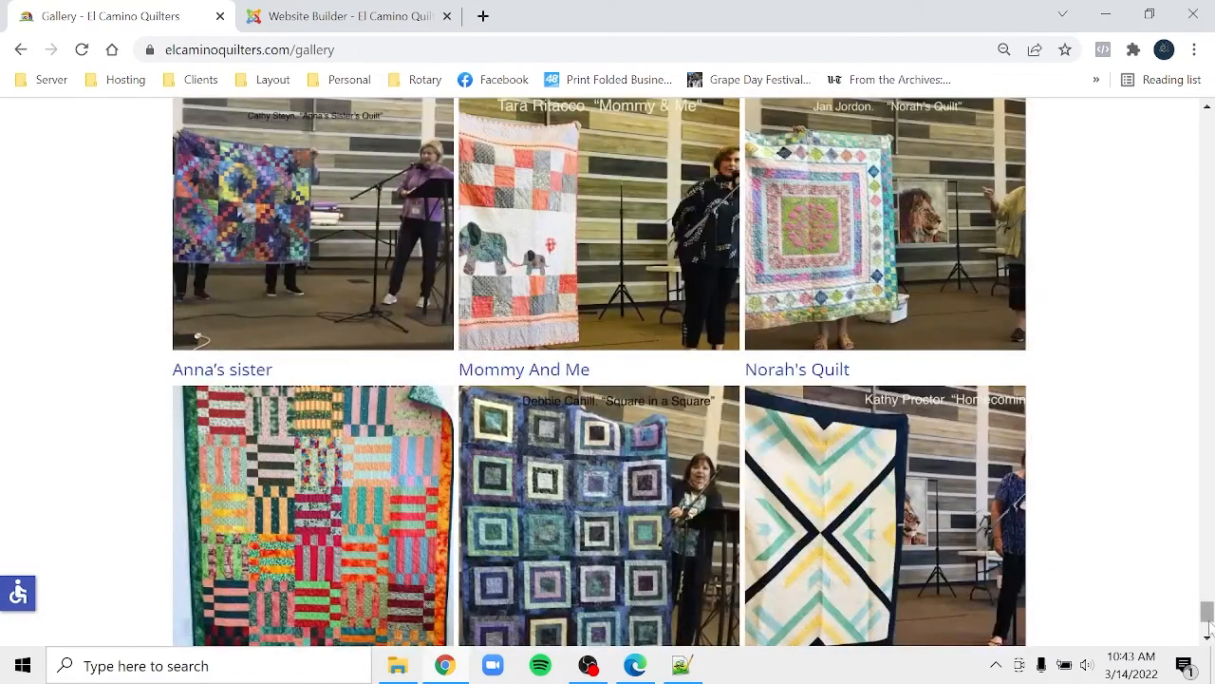
left_click(1213, 664)
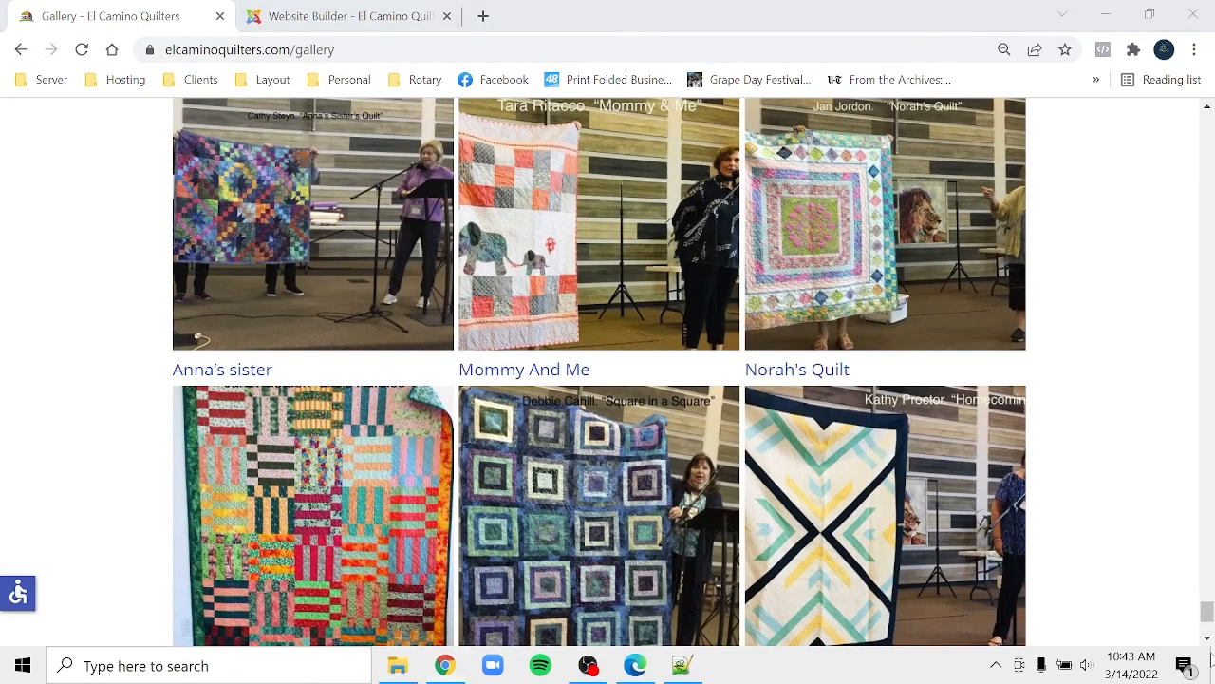
left_click(1214, 665)
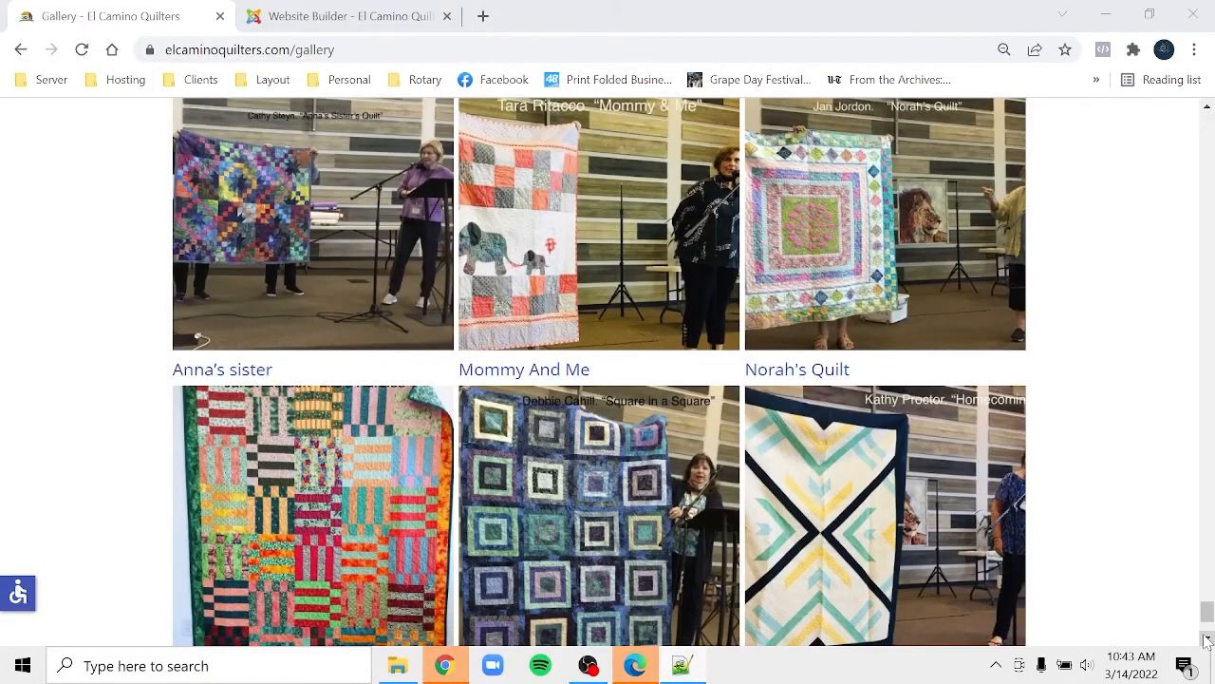
left_click(1208, 639)
left_click(1207, 640)
left_click(1207, 640)
left_click(1207, 640)
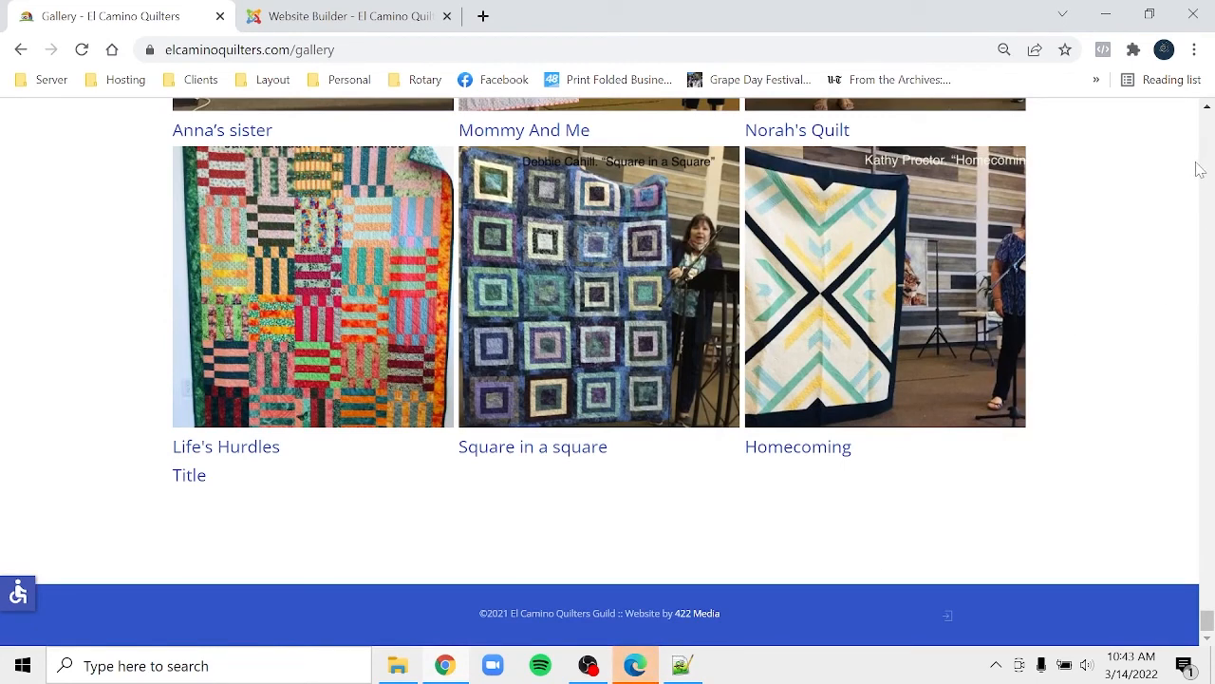
- Scroll back up the Gallery page past quilts like Stargazer, Lobos Wolf and Fero Cactus
scroll(1209, 165, "up", 5)
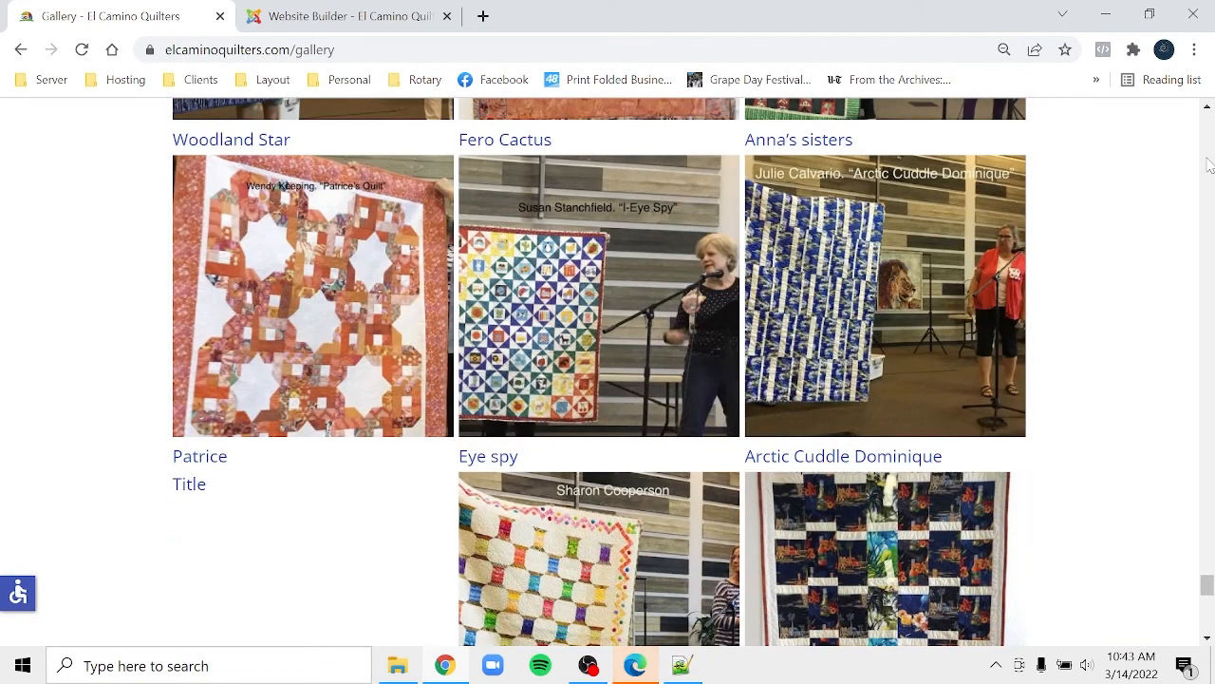
scroll(1209, 165, "up", 5)
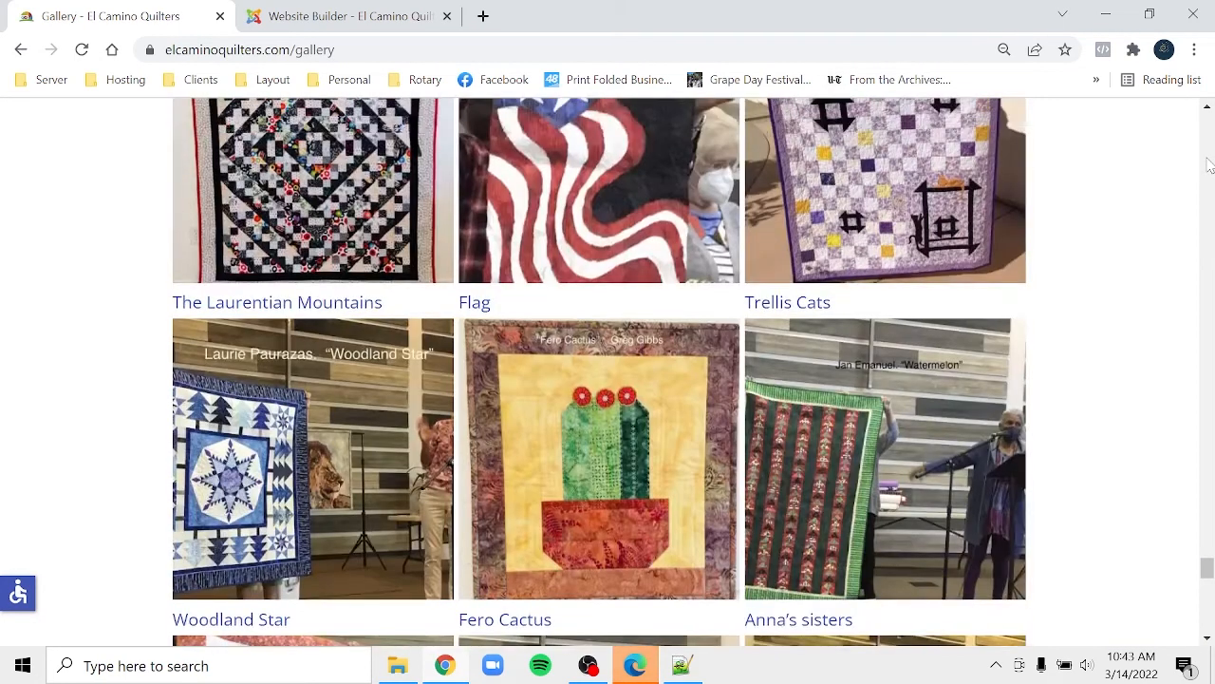
scroll(1209, 165, "up", 10)
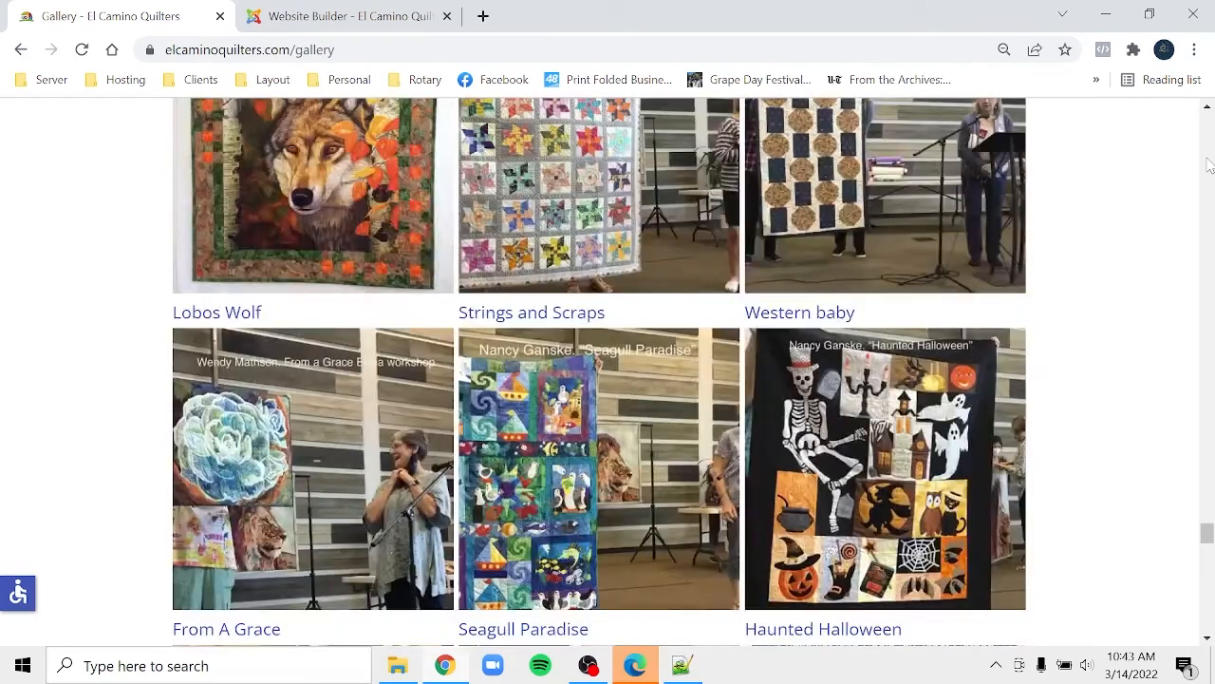
scroll(1209, 165, "up", 5)
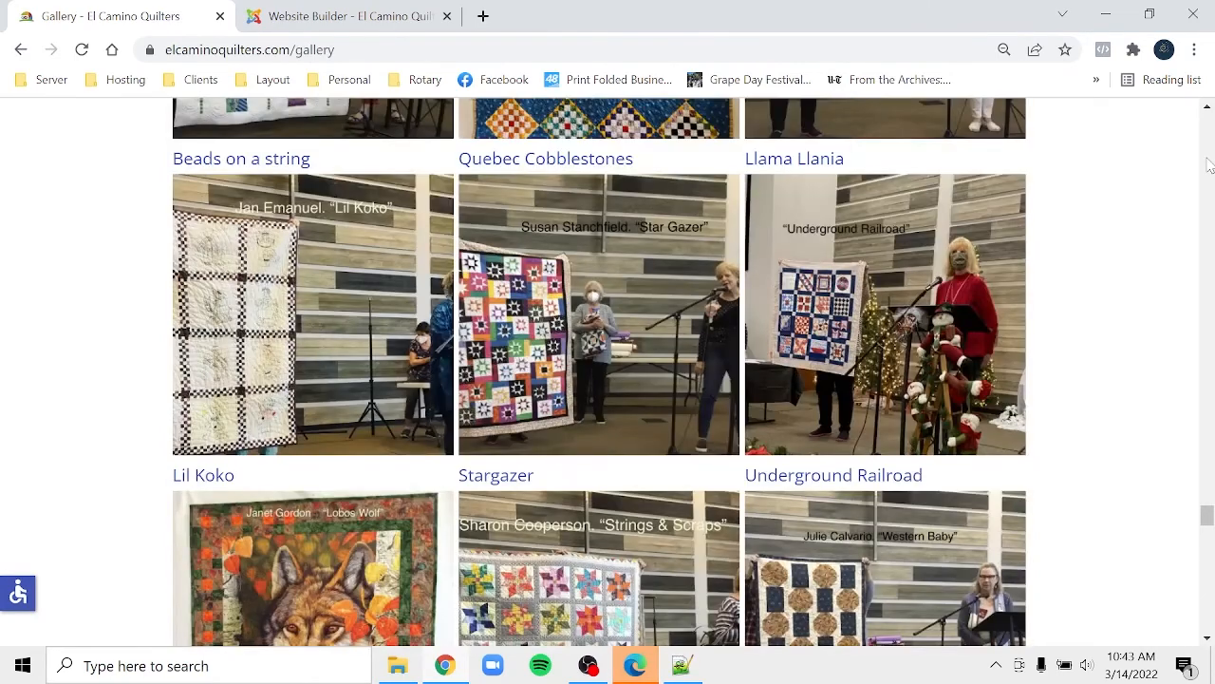
scroll(1209, 165, "up", 20)
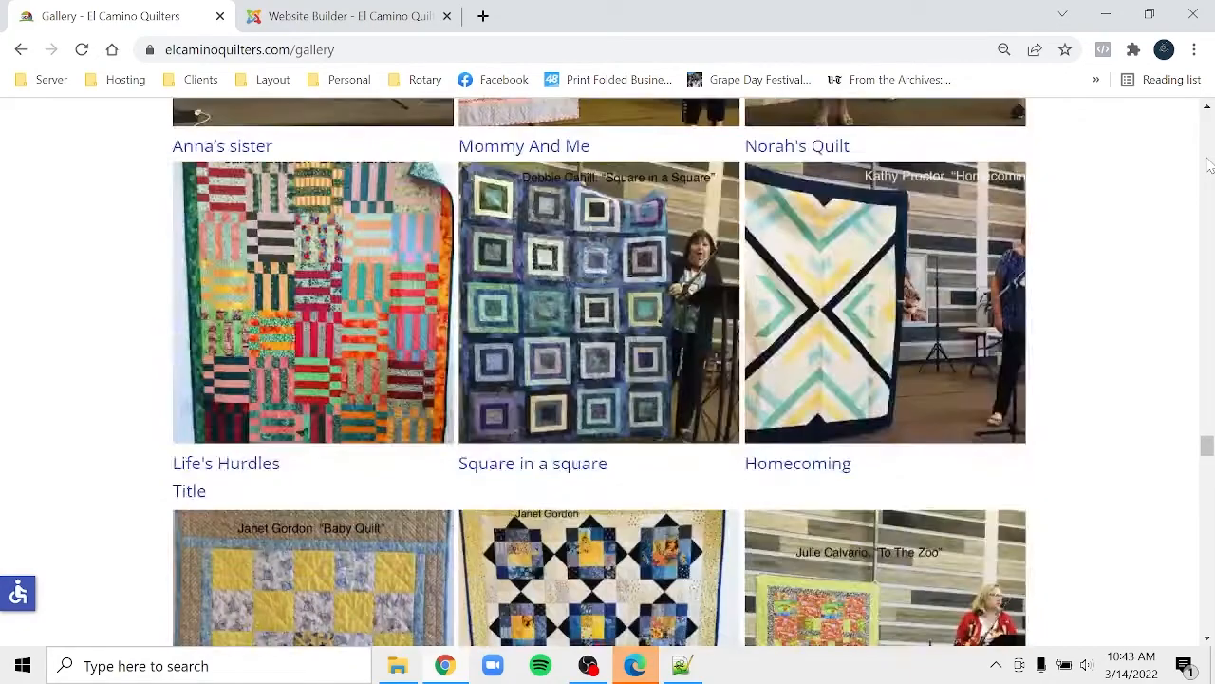
scroll(1208, 165, "up", 5)
scroll(1209, 165, "up", 5)
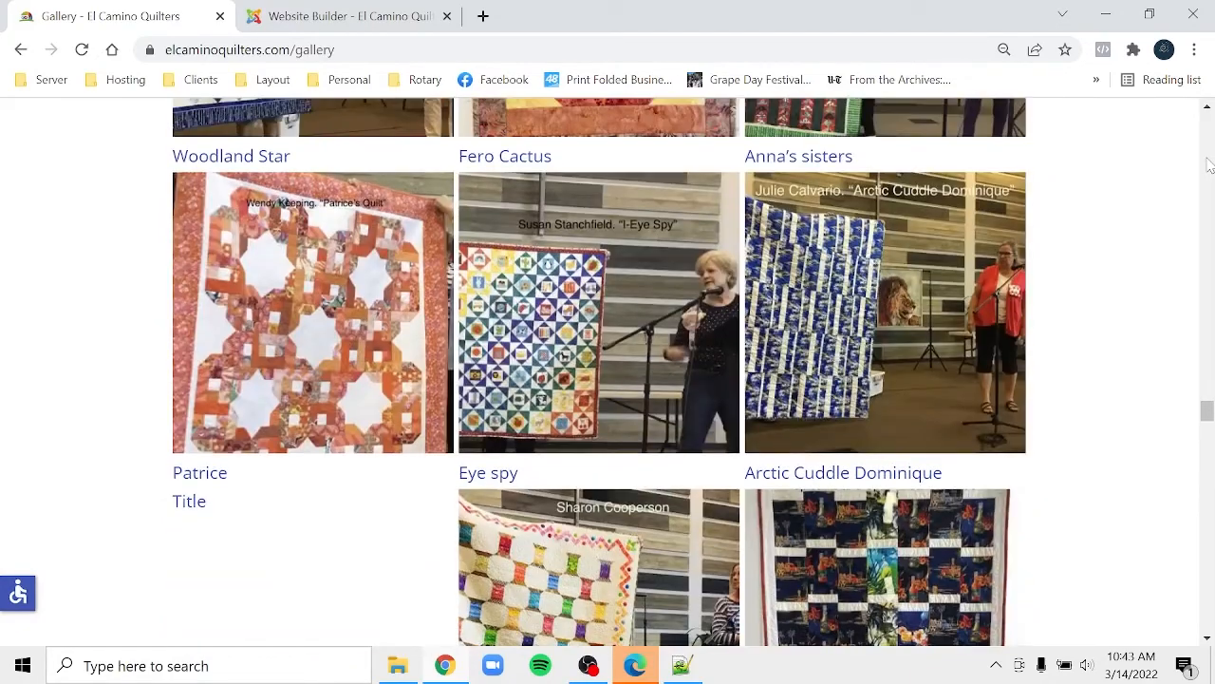
scroll(1209, 165, "up", 20)
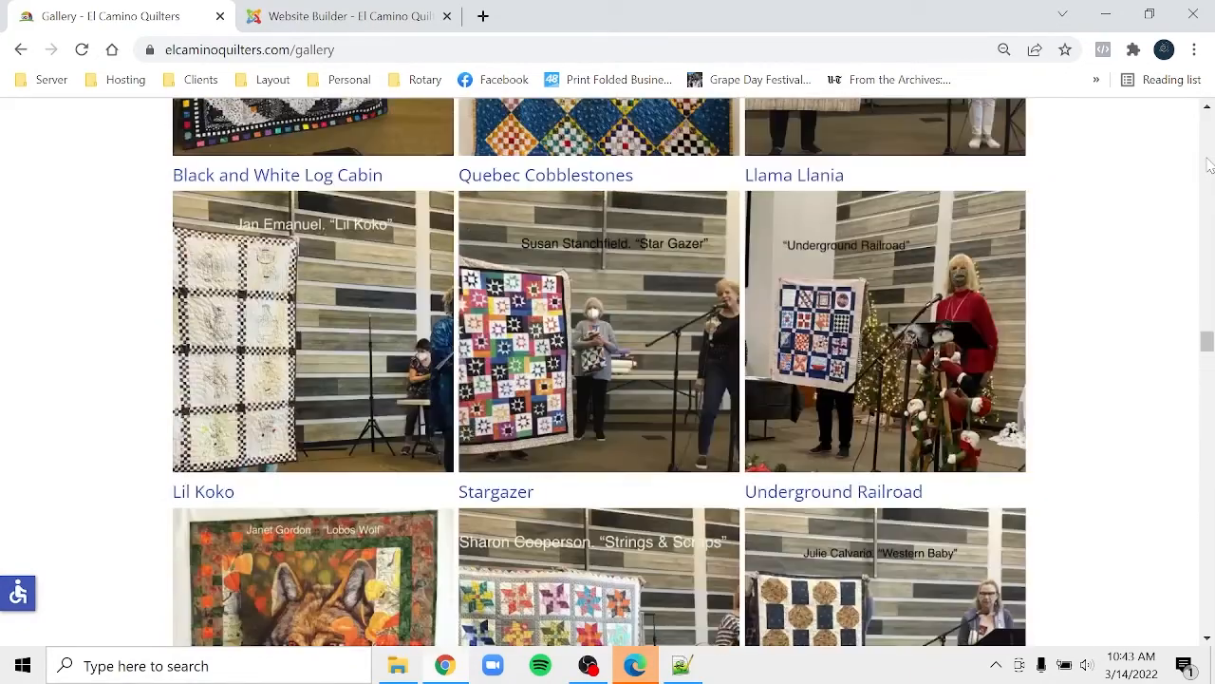
scroll(1209, 166, "up", 15)
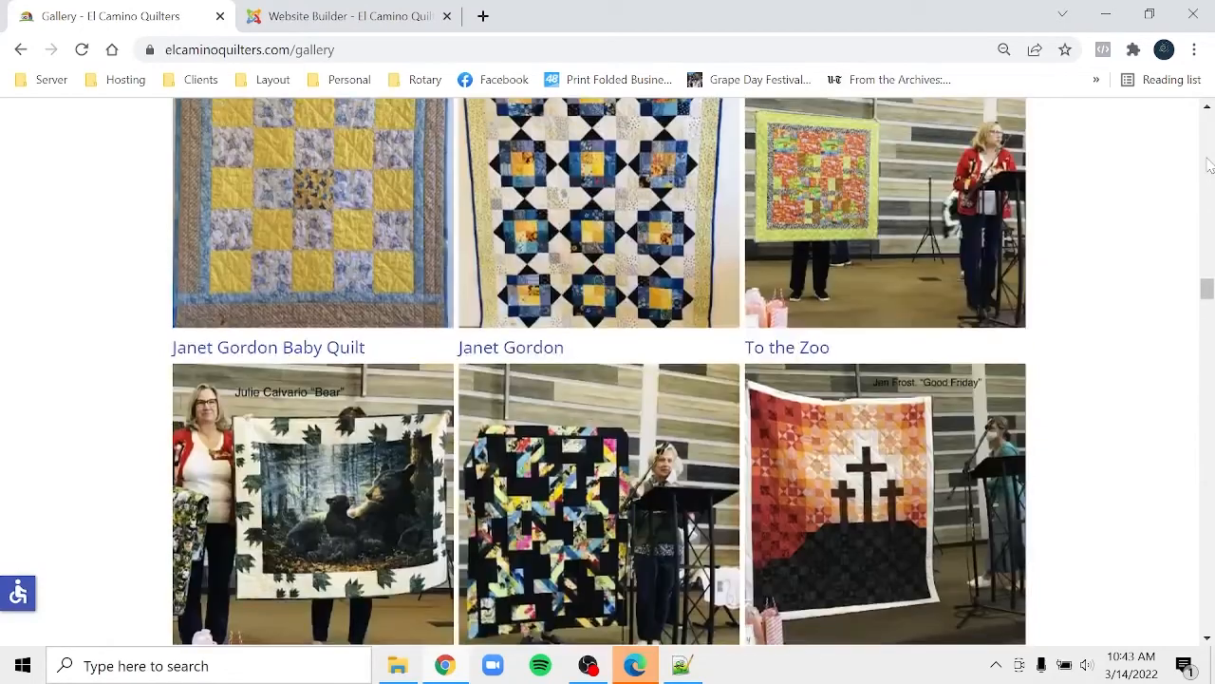
scroll(1209, 165, "up", 18)
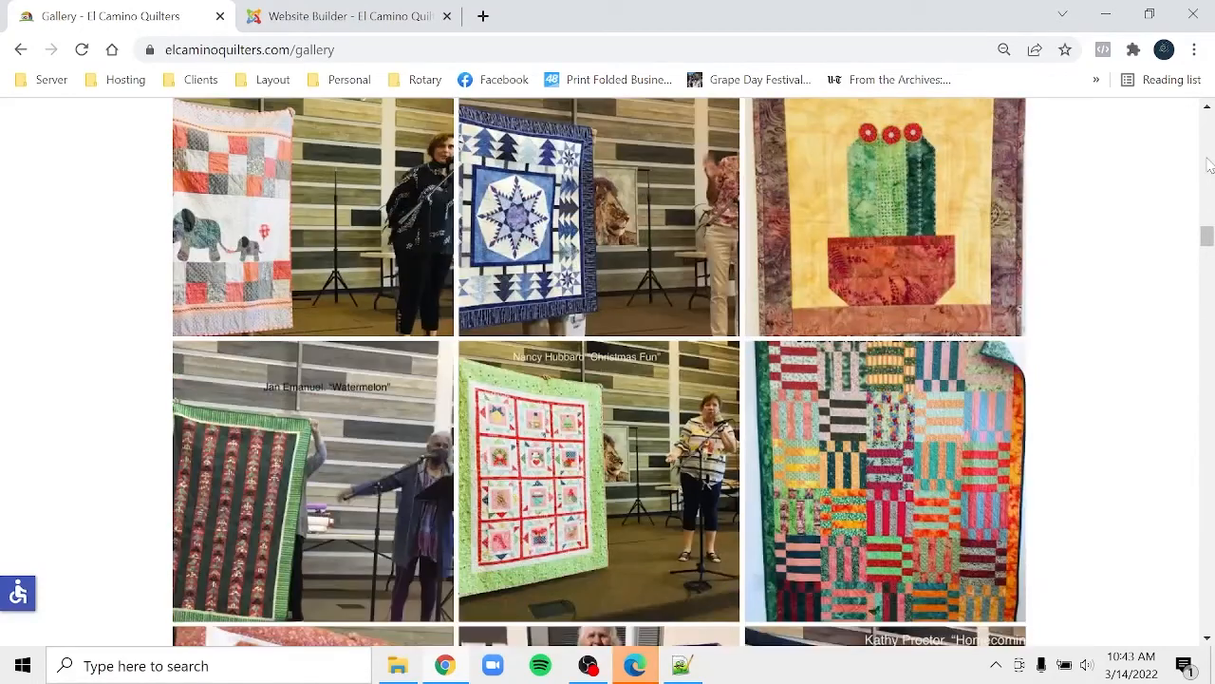
scroll(1208, 166, "up", 8)
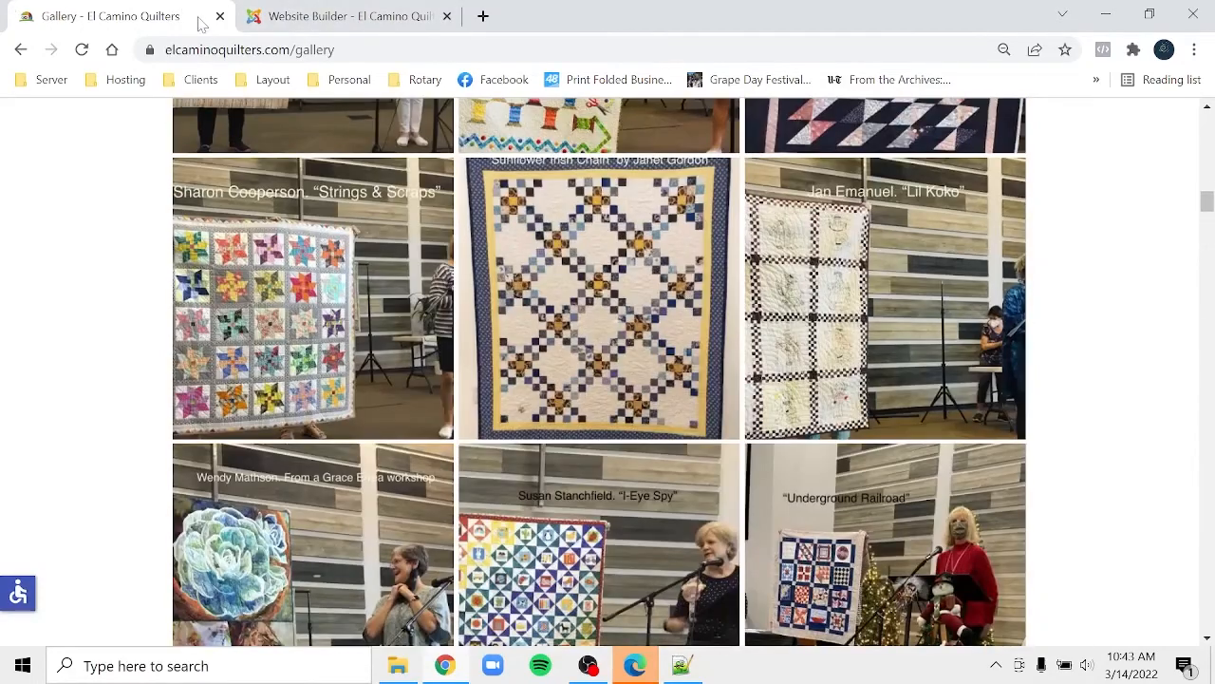
- Return to the Gallery layout overview, discarding an accidental row deletion
left_click(295, 11)
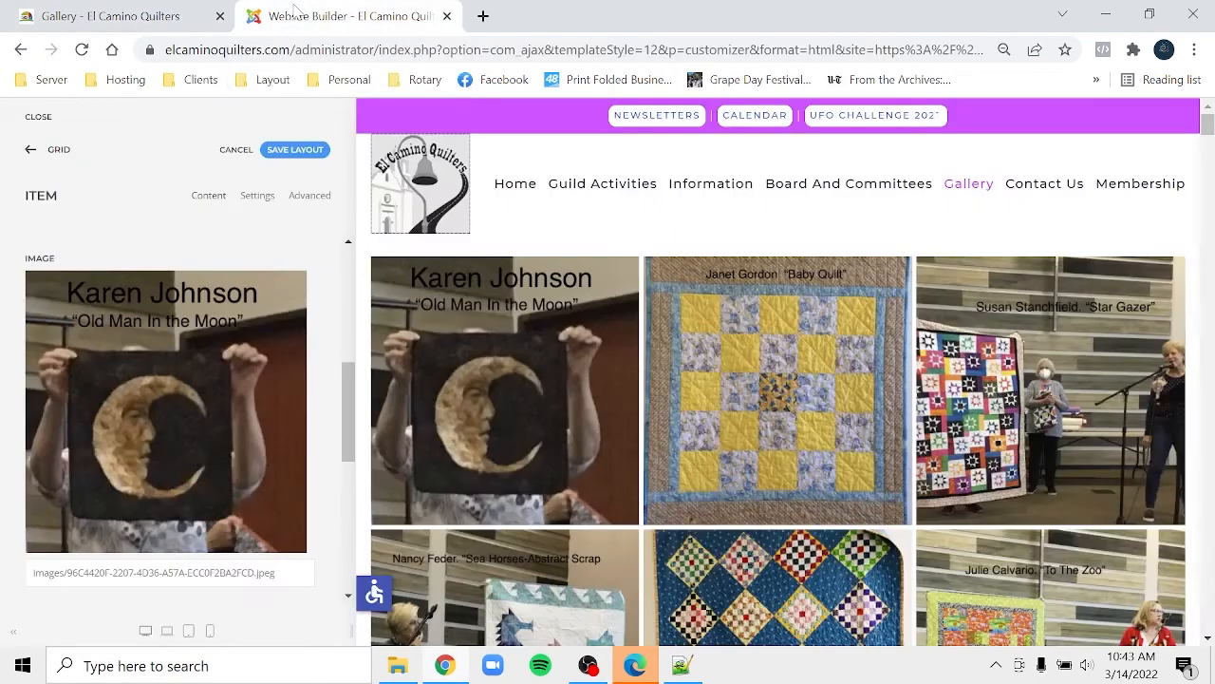
left_click(54, 154)
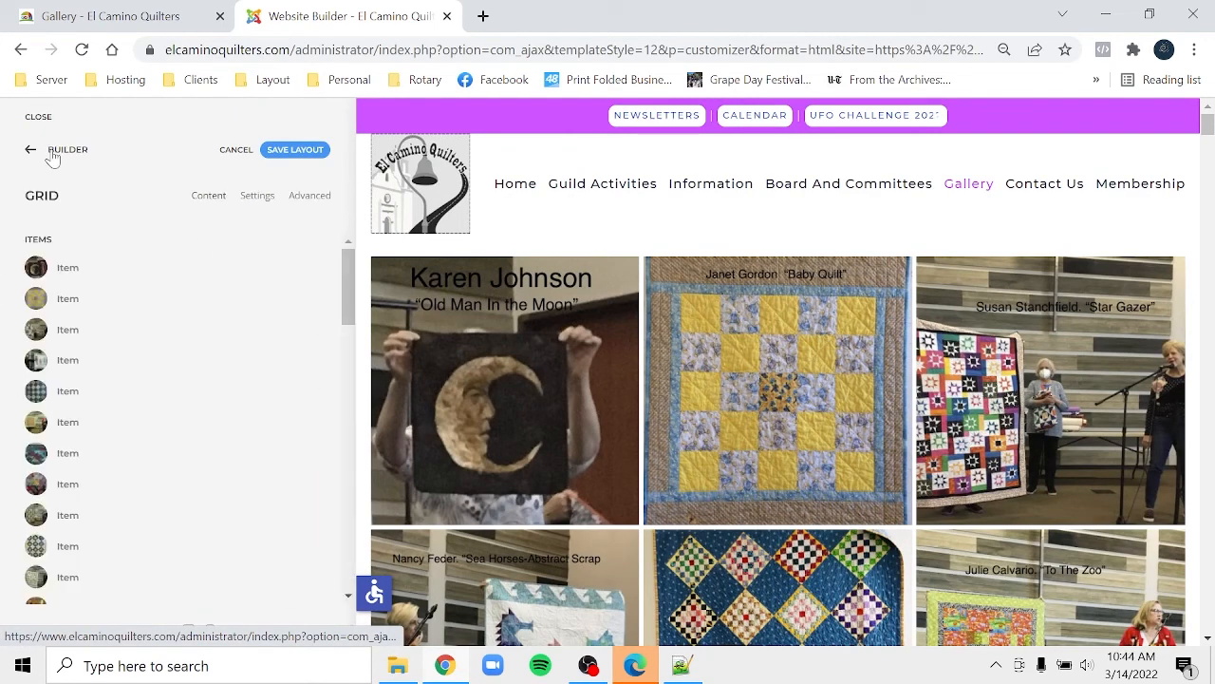
left_click(53, 155)
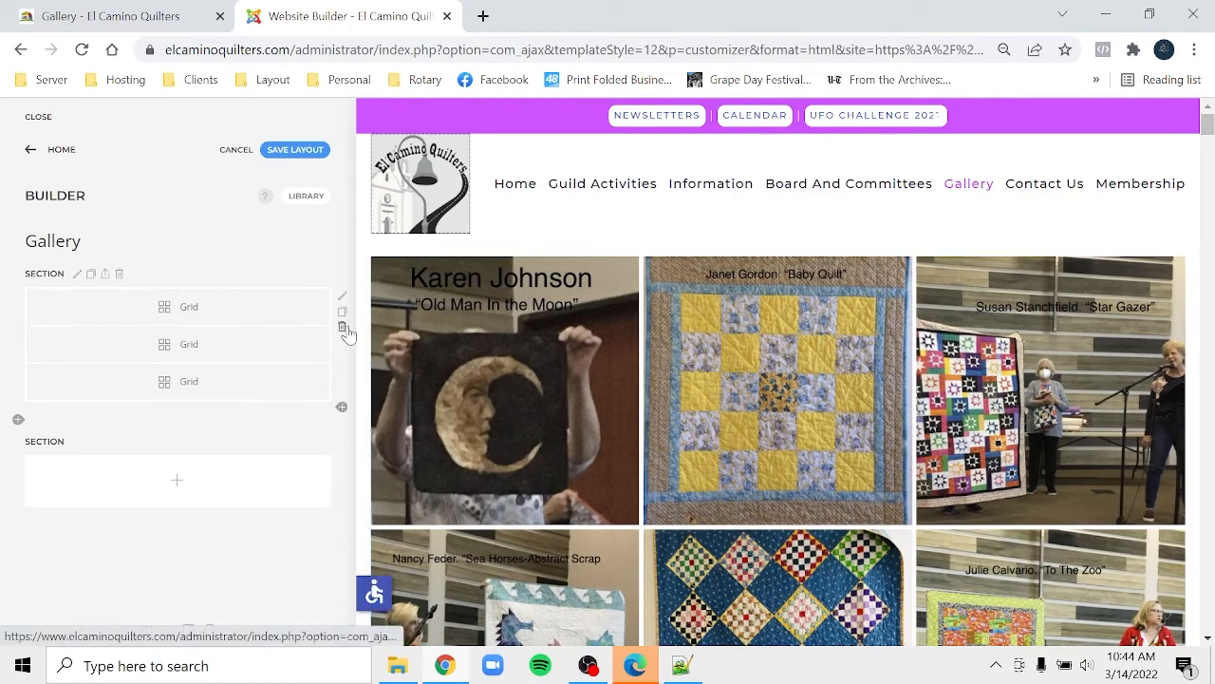
left_click(342, 327)
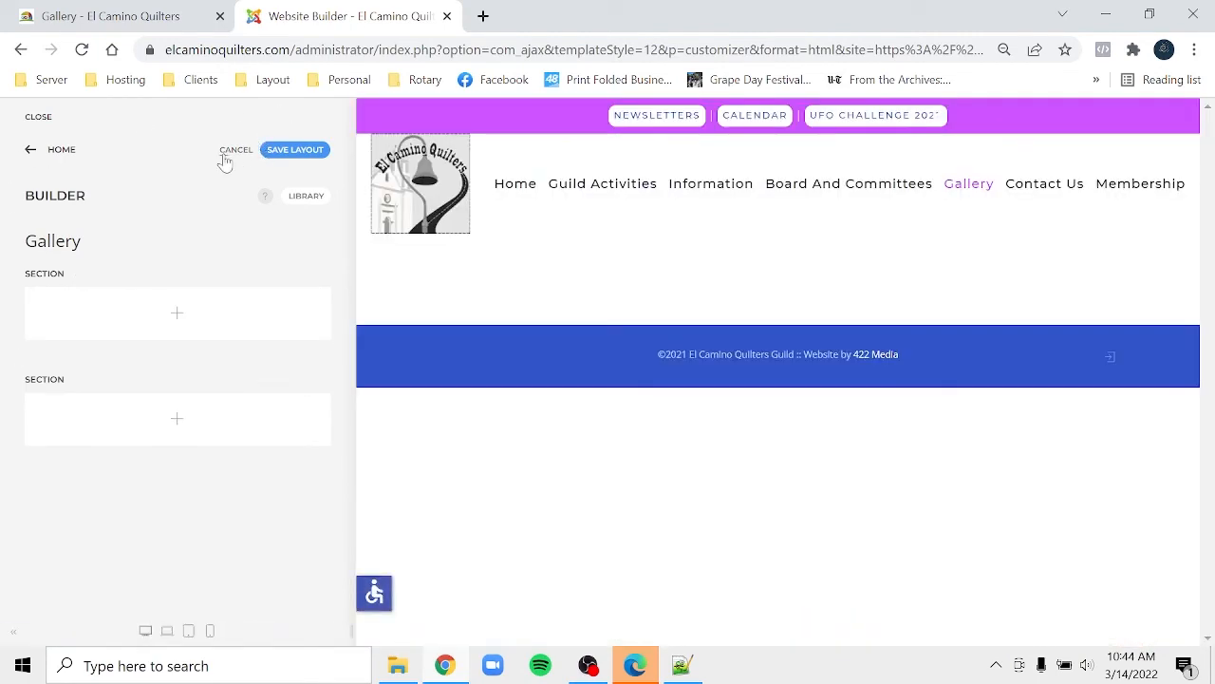
left_click(225, 154)
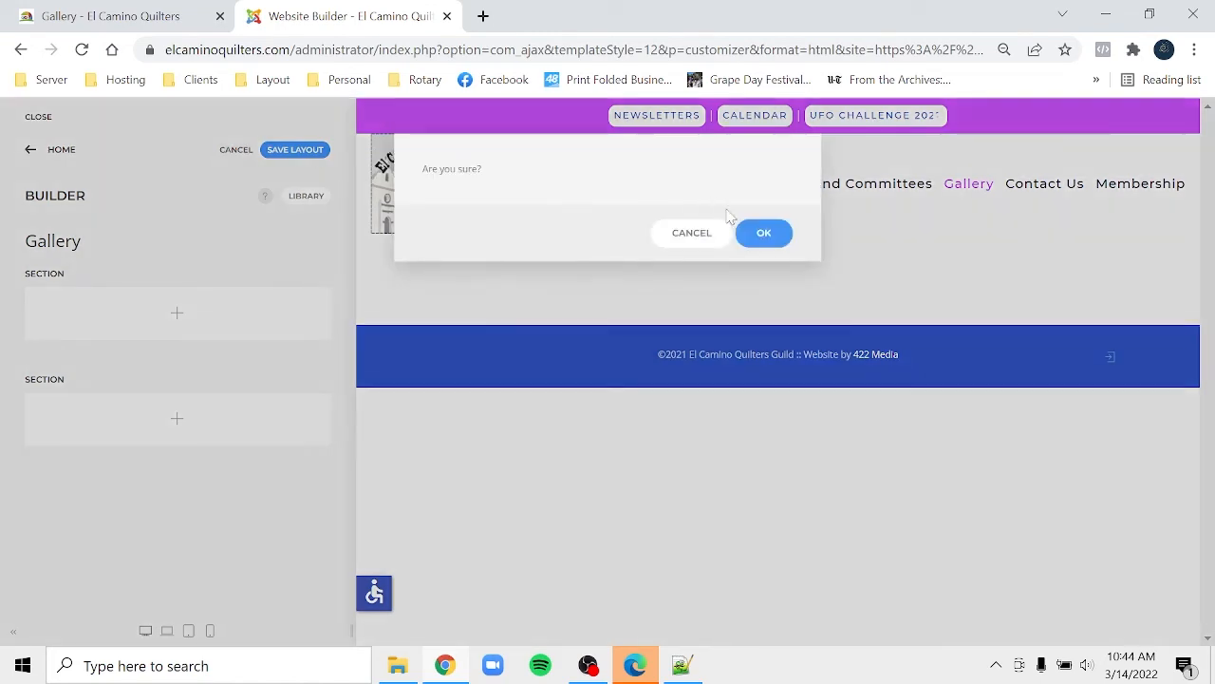
left_click(767, 239)
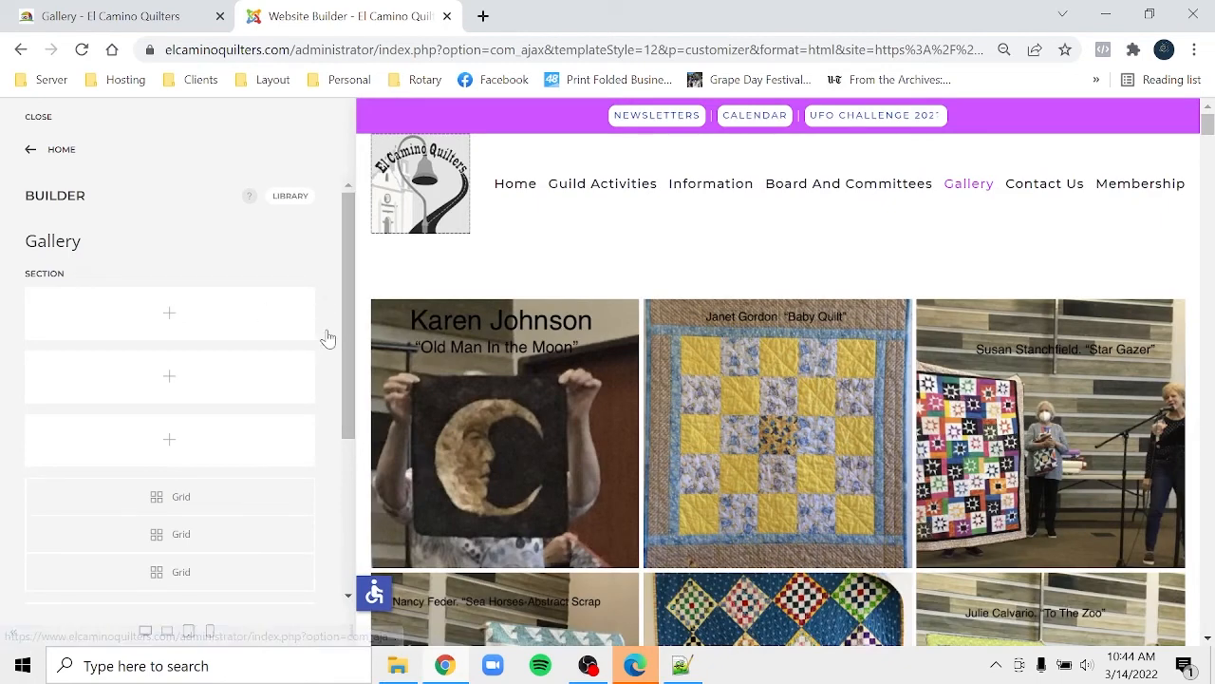
- Delete the three empty rows above the gallery grids
left_click(326, 328)
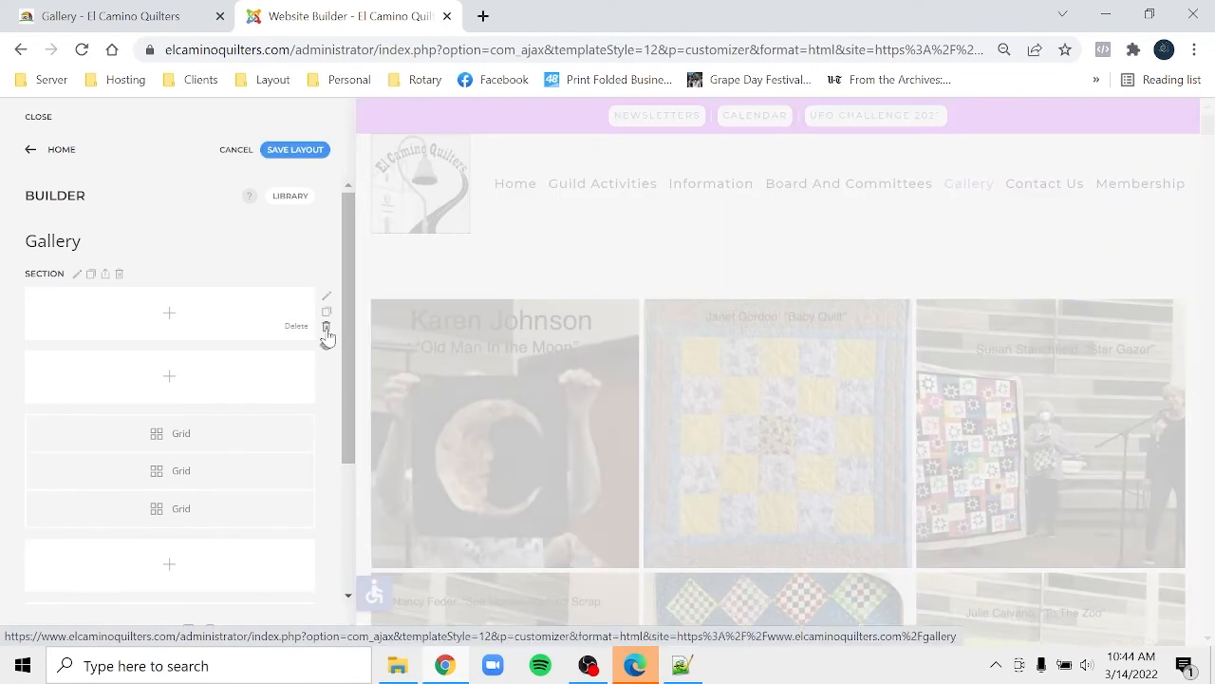
left_click(326, 328)
left_click(325, 328)
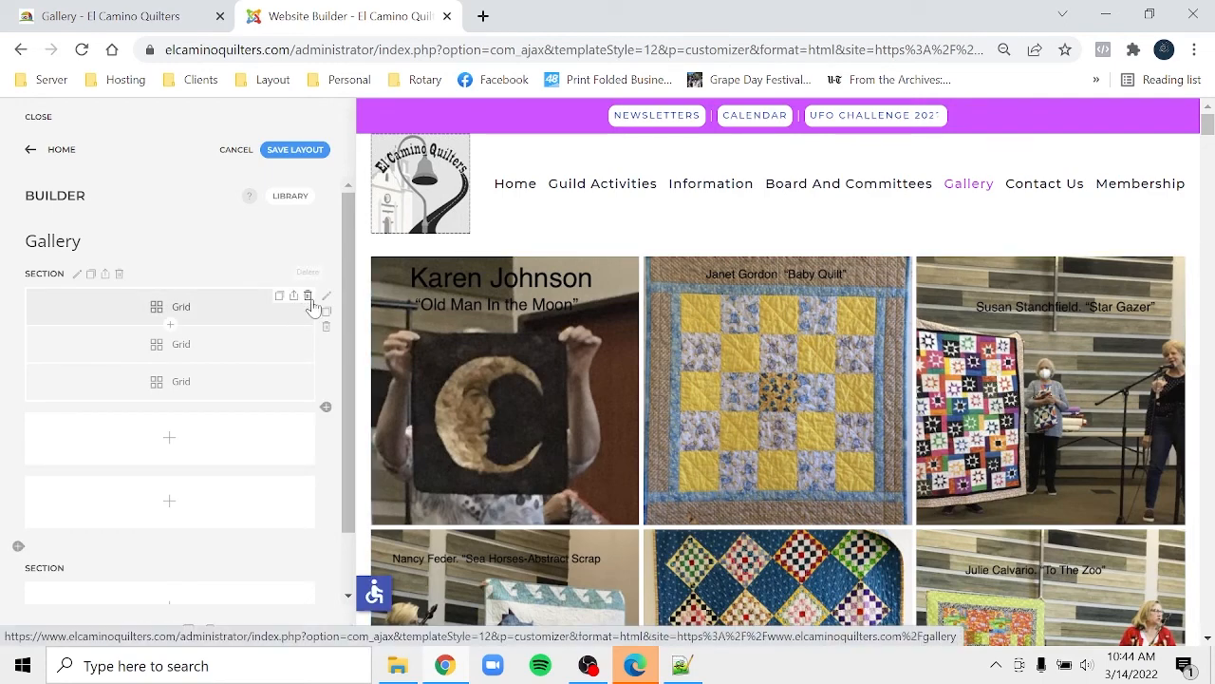
- Delete two of the three grids, the empty rows below, and the empty second section
left_click(307, 297)
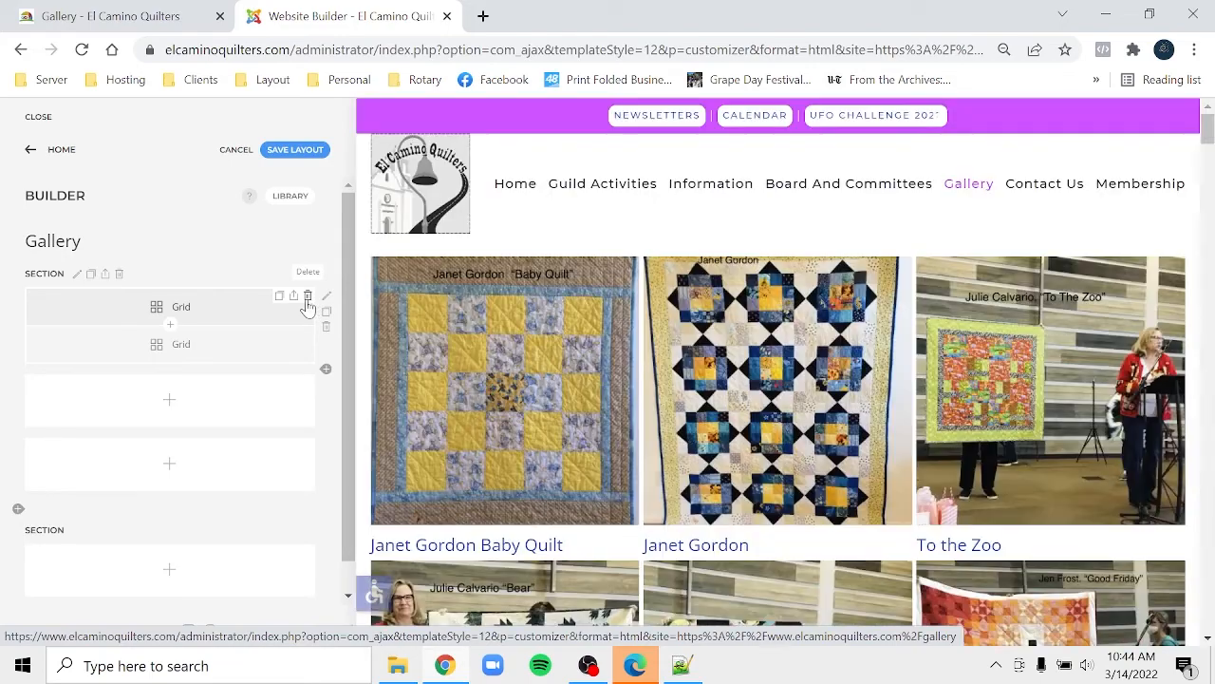
left_click(307, 297)
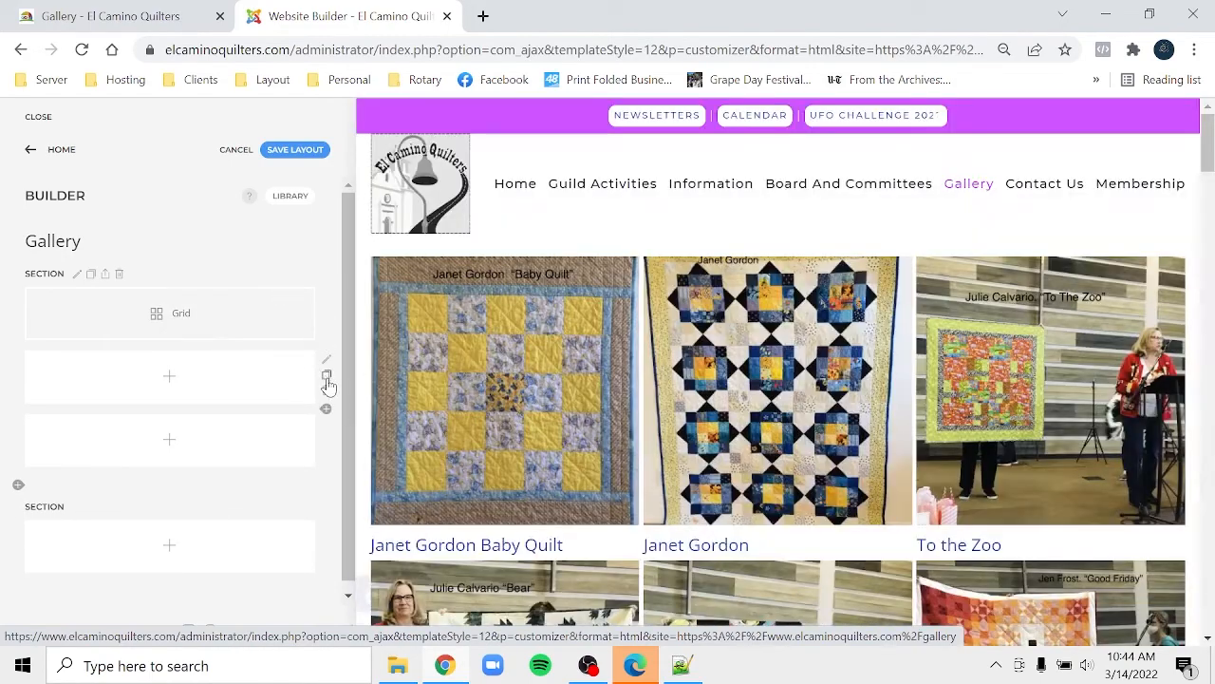
left_click(328, 391)
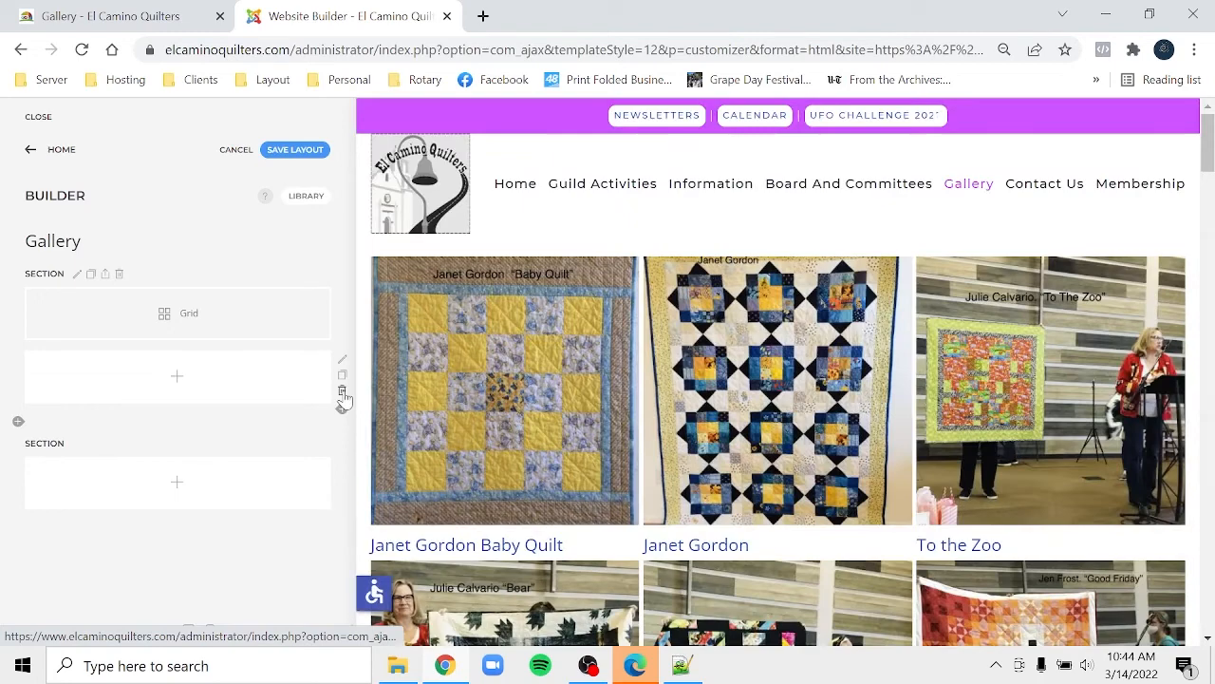
left_click(342, 390)
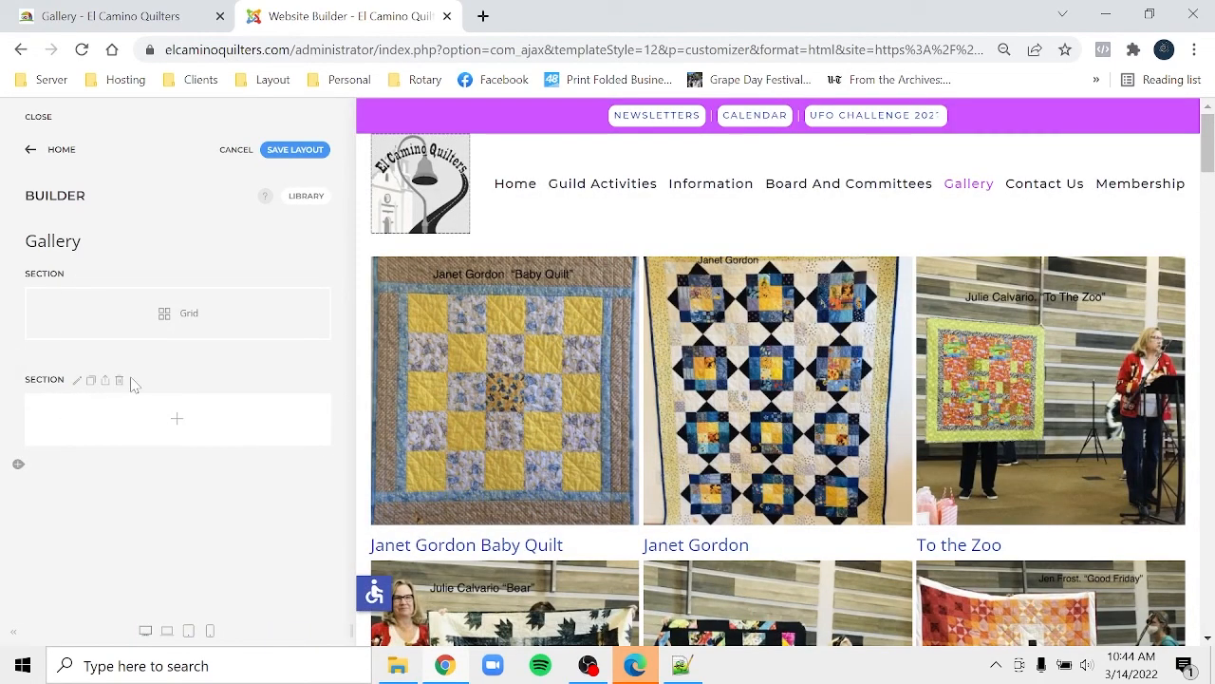
left_click(119, 381)
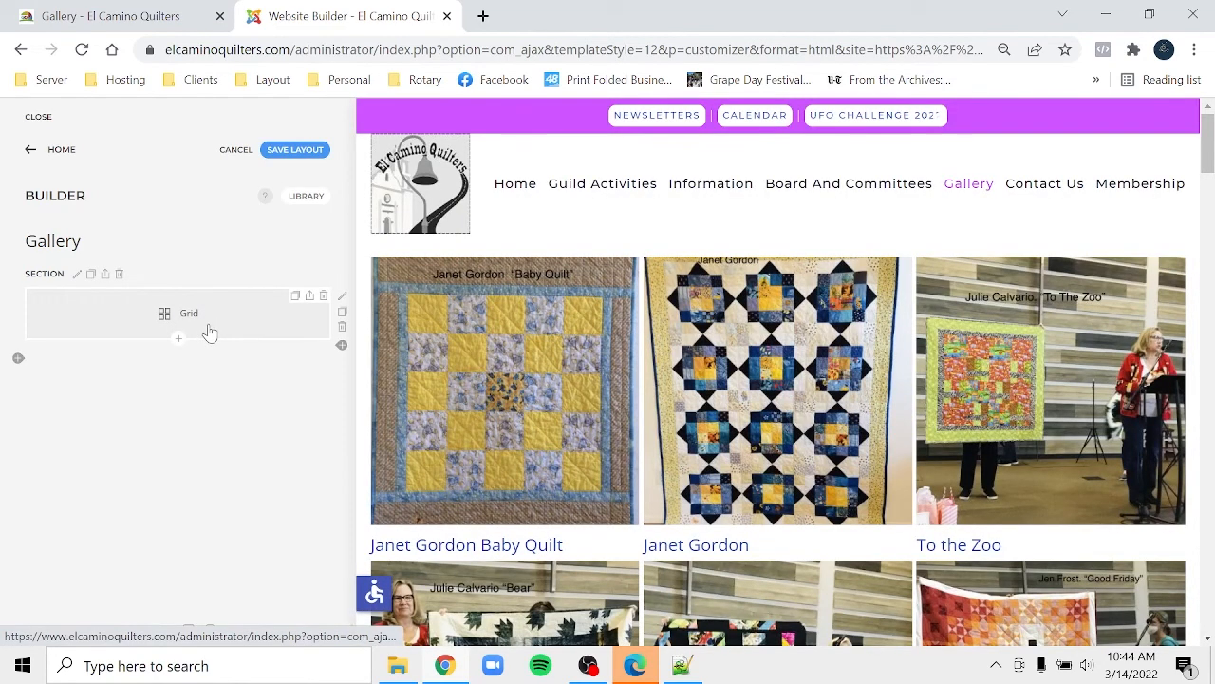
- Open the remaining grid's untitled Item and scroll to its gallery .jpeg image field
left_click(209, 330)
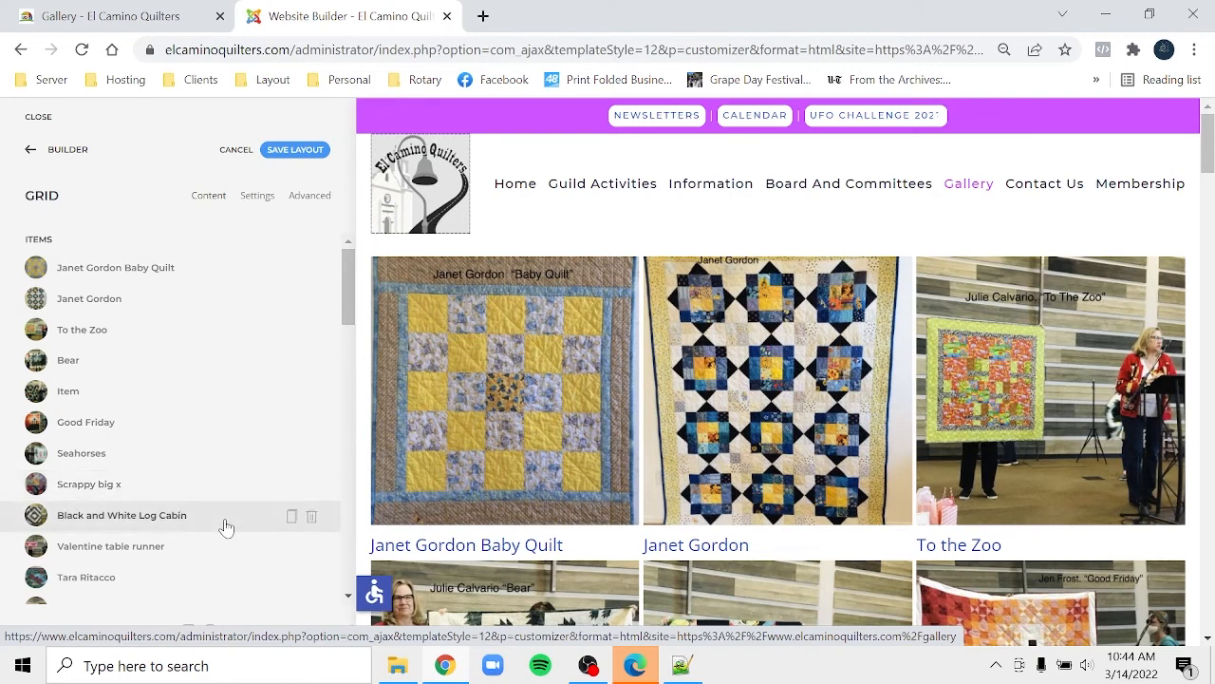
left_click(146, 391)
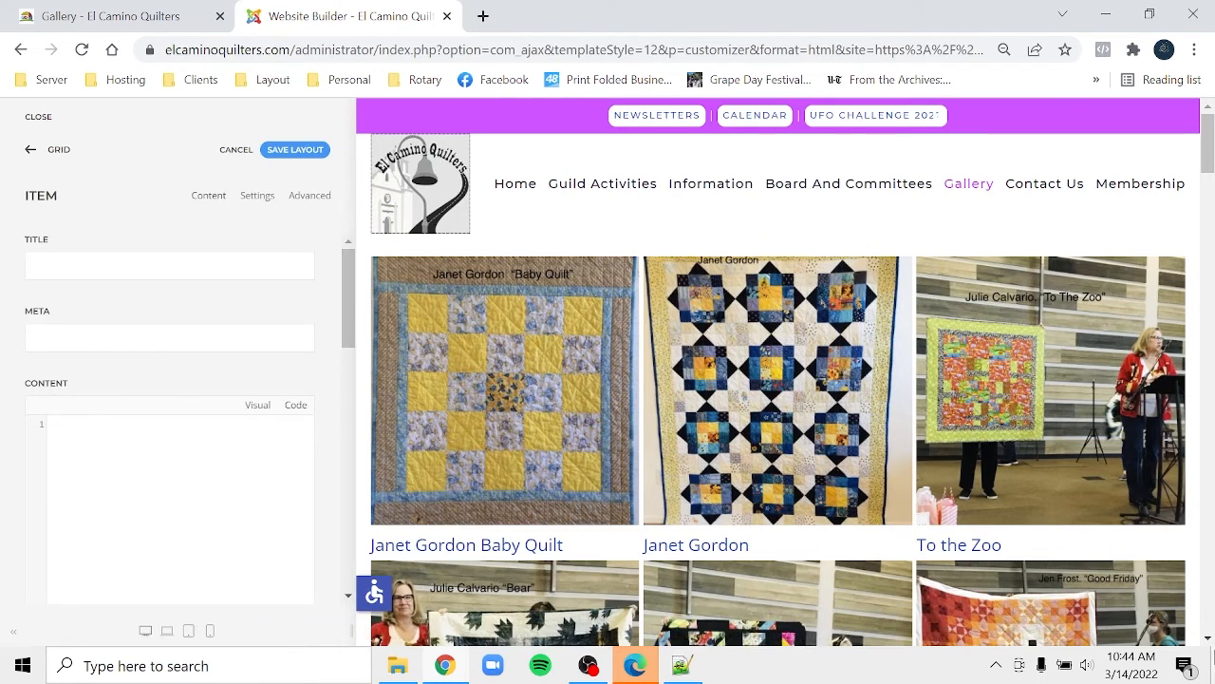
left_click(1208, 638)
scroll(1208, 638, "down", 4)
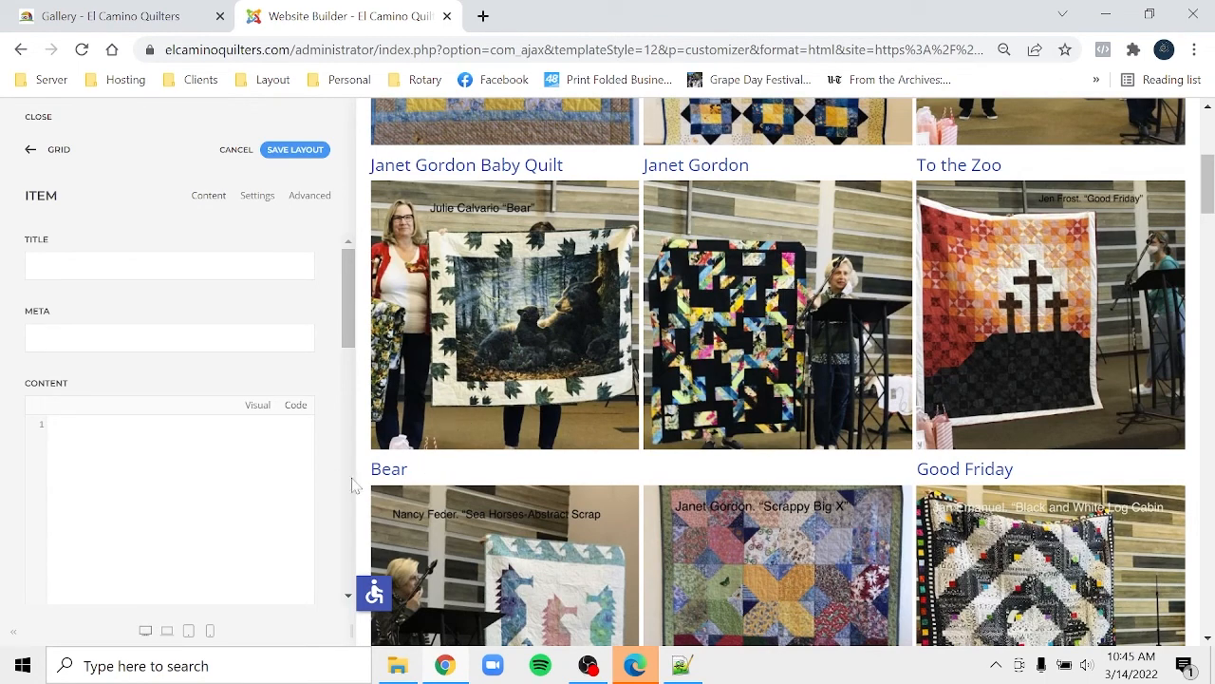
left_click(48, 150)
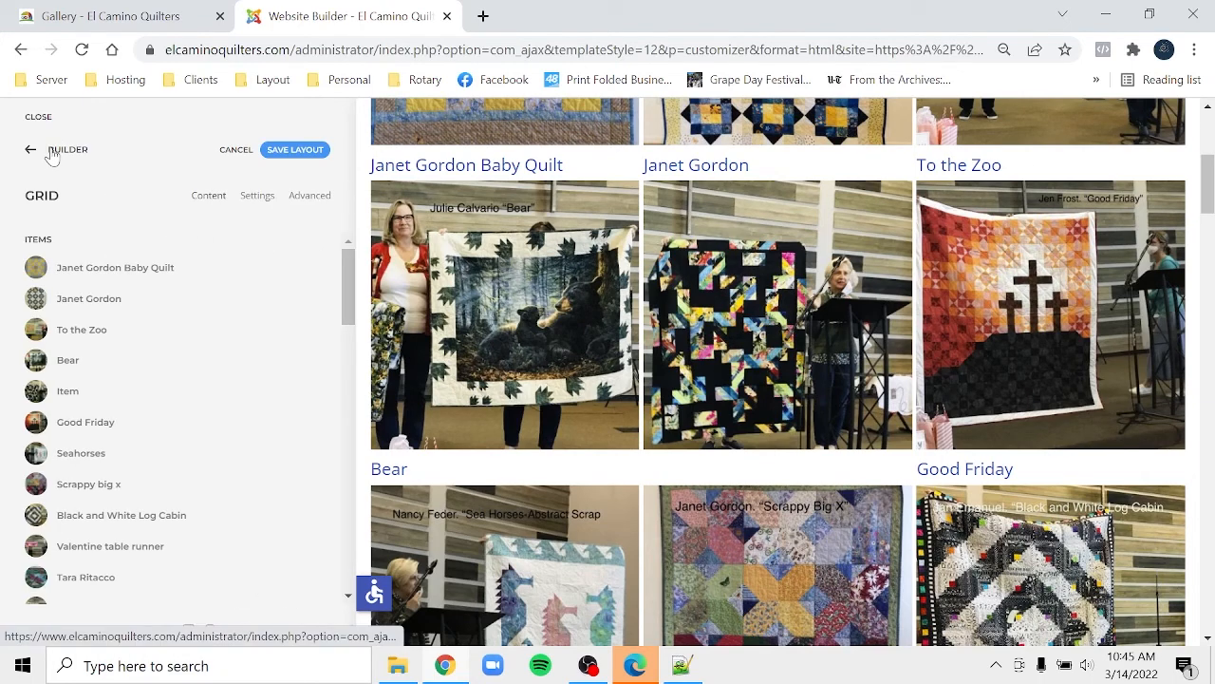
left_click(75, 389)
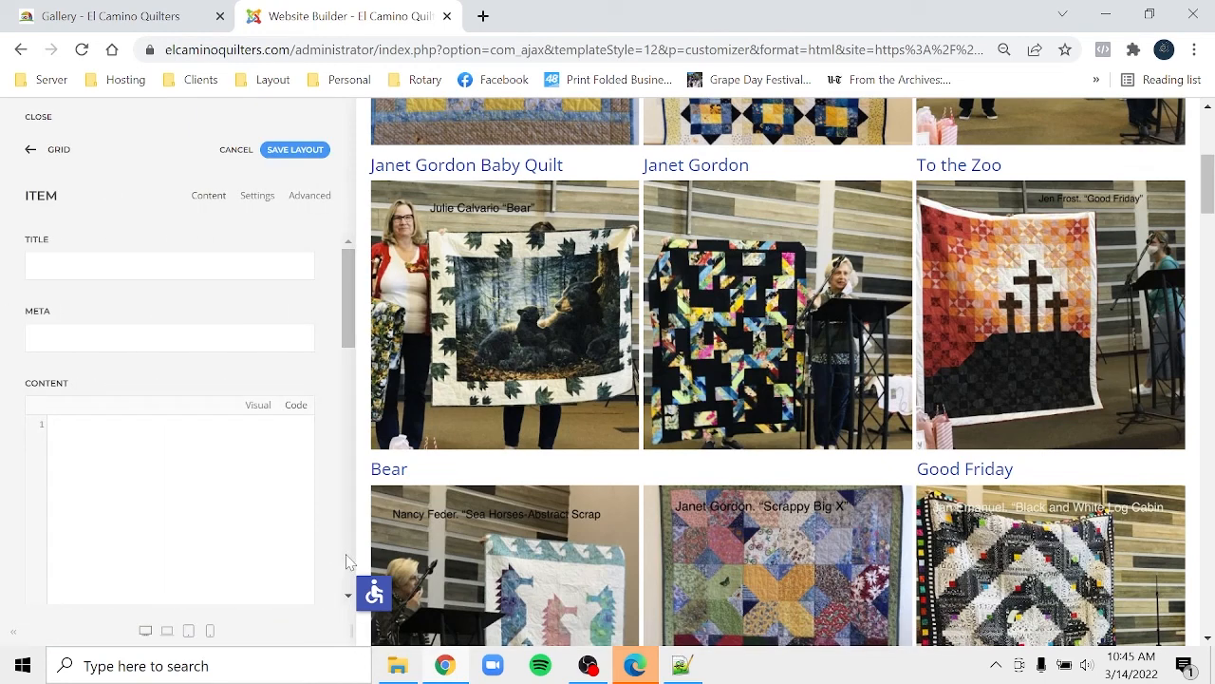
scroll(347, 554, "down", 4)
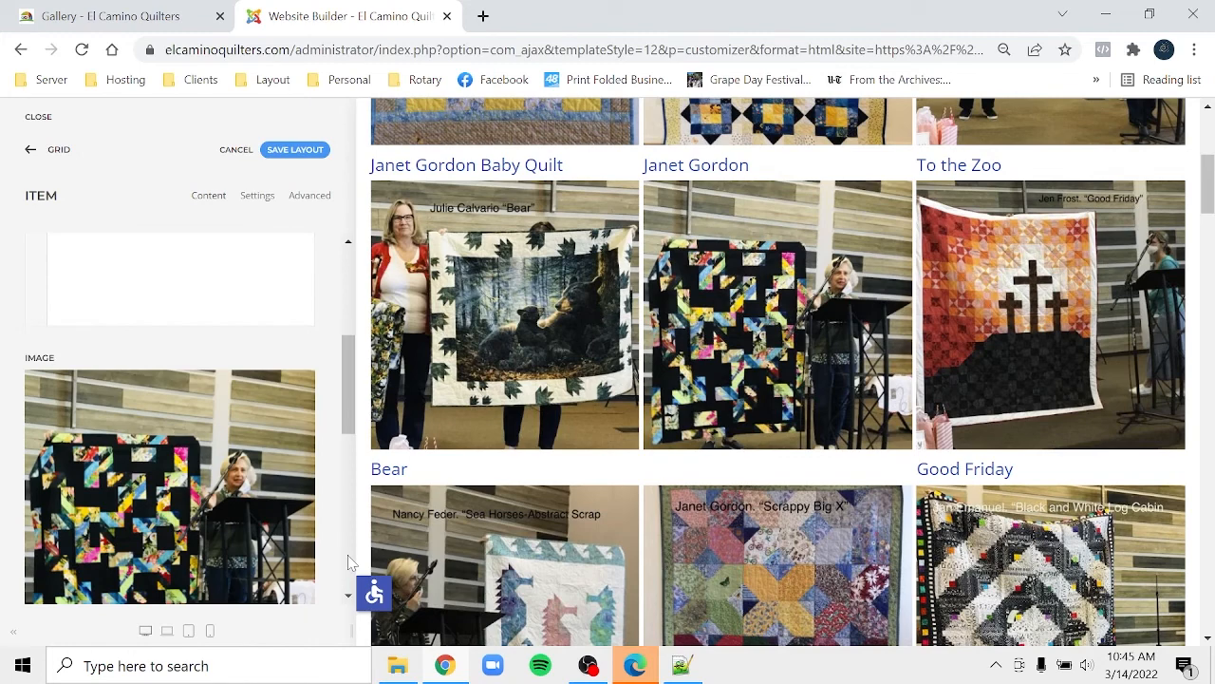
left_click_drag(343, 390, 339, 437)
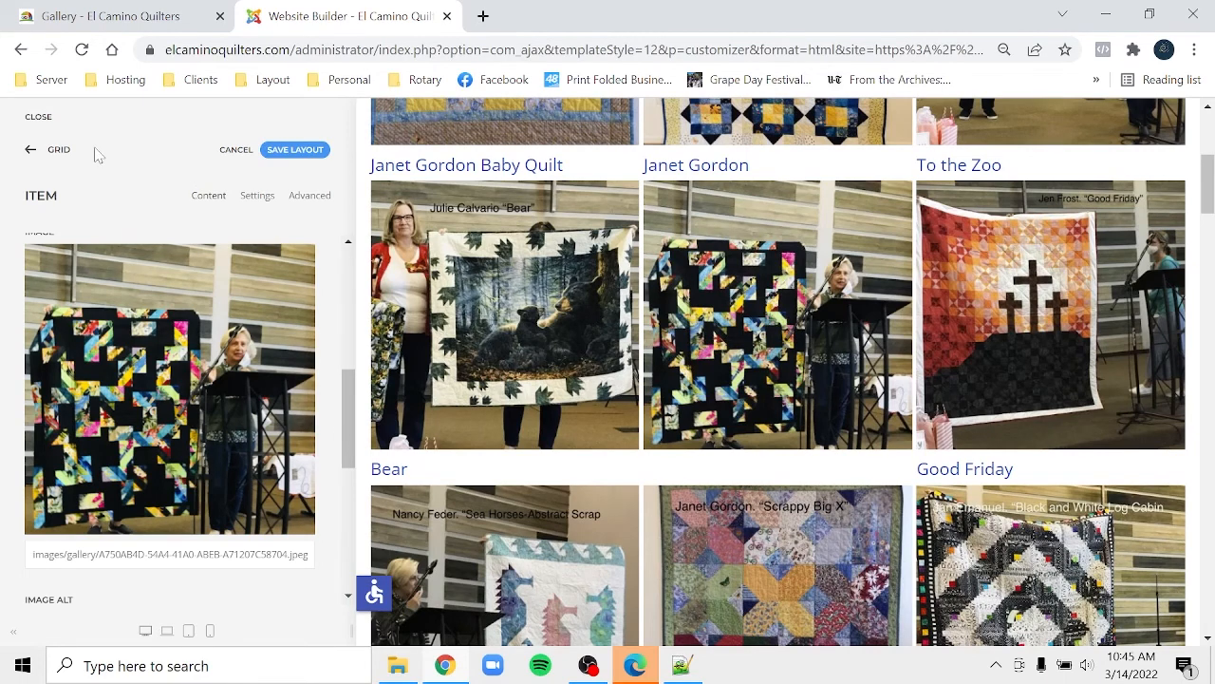
- Scroll the grid's item list, compare it with the live Gallery page, then return to the builder
left_click(53, 152)
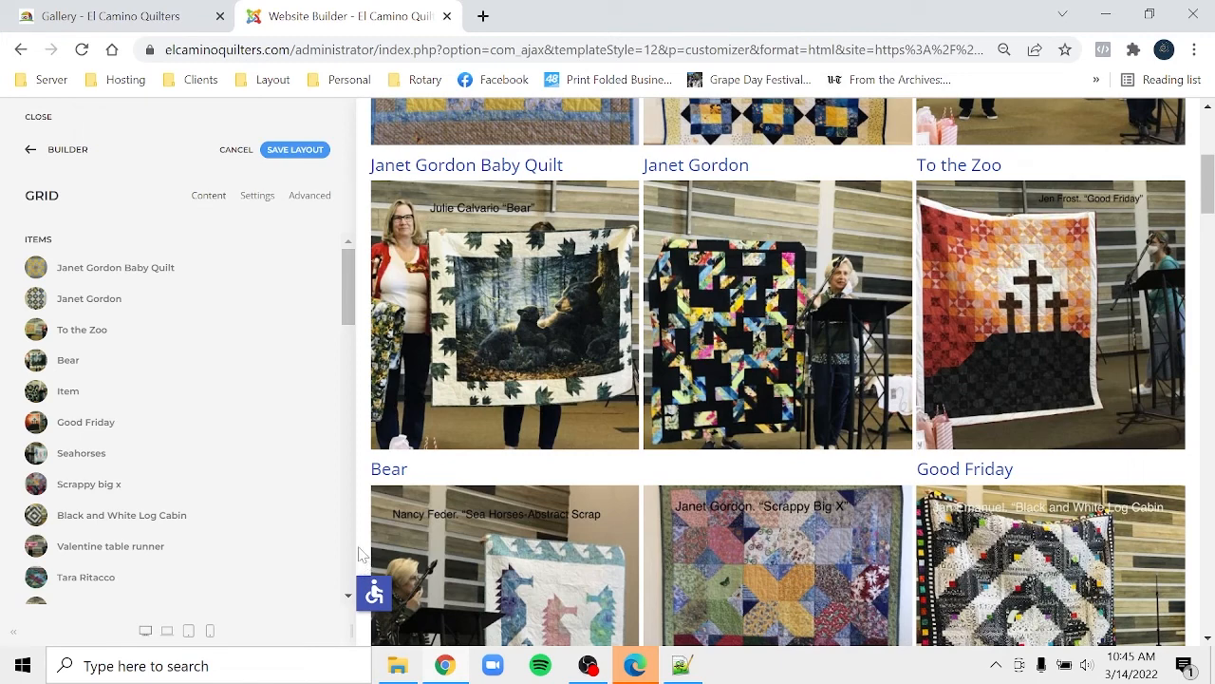
scroll(348, 551, "down", 3)
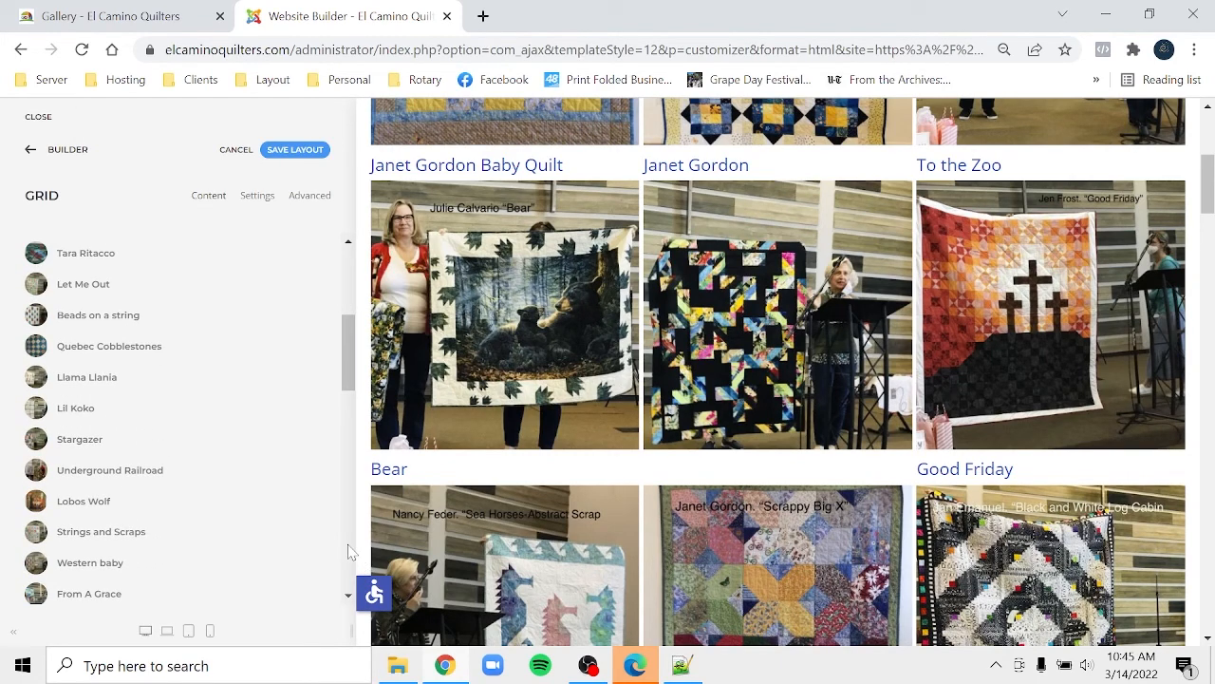
scroll(349, 552, "down", 3)
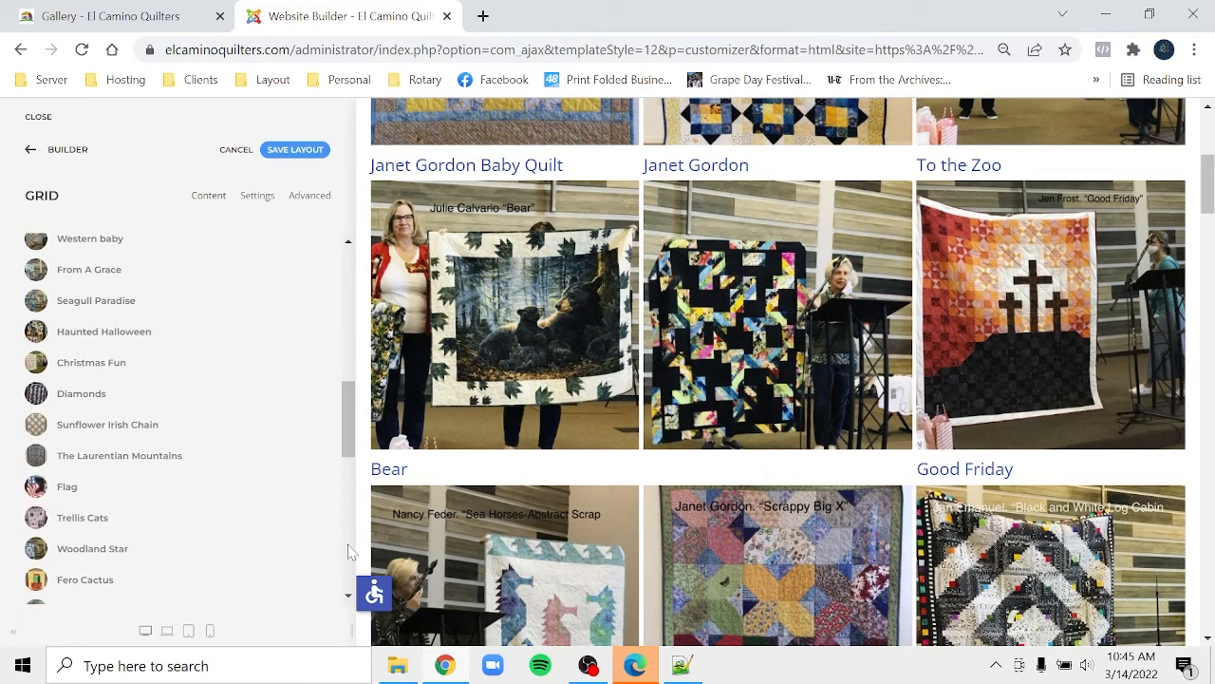
scroll(348, 552, "down", 3)
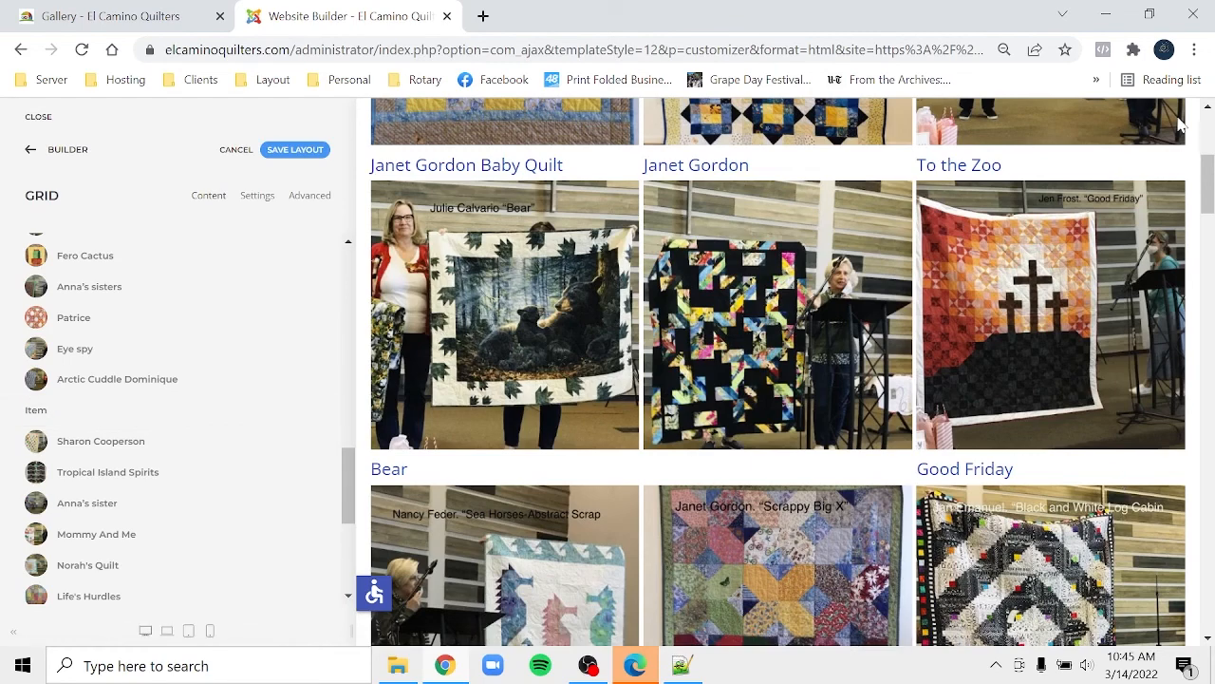
left_click(180, 21)
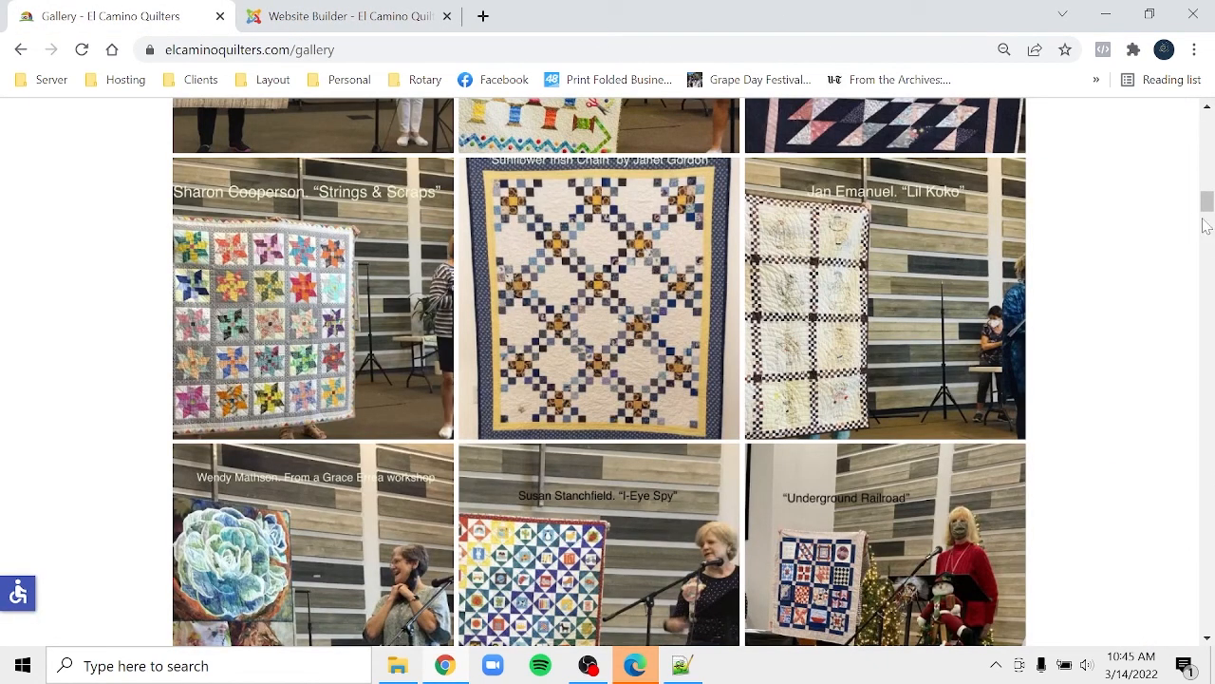
left_click_drag(1205, 213, 1207, 275)
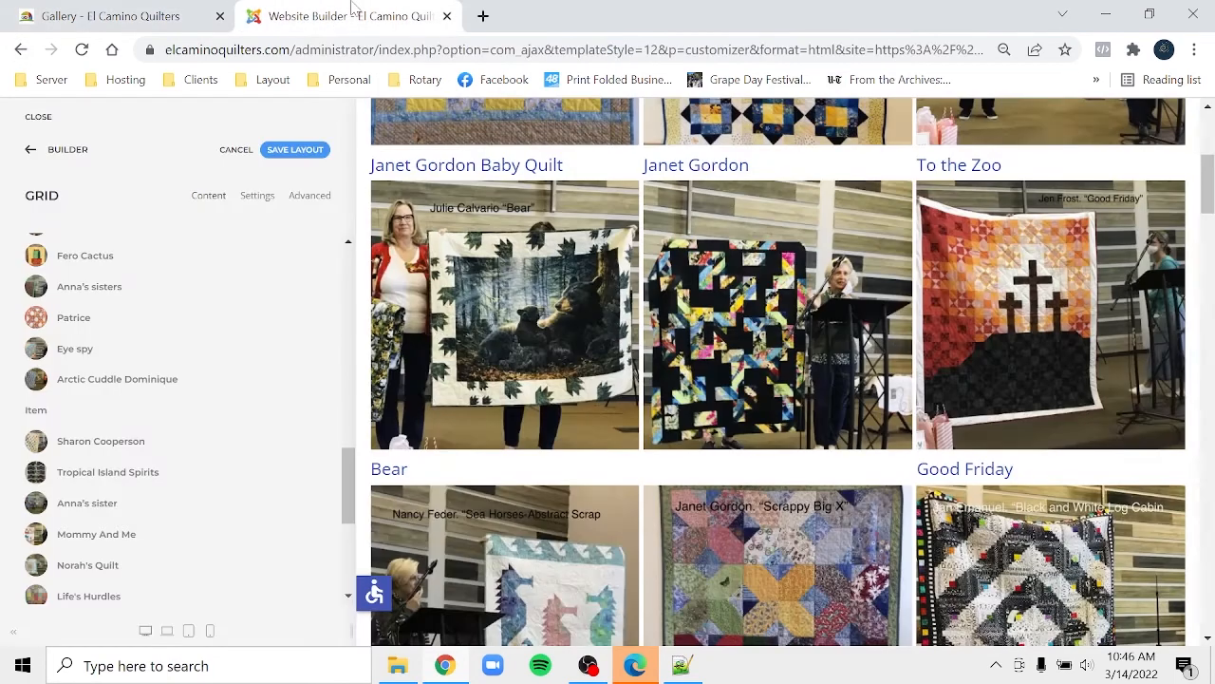
left_click(341, 17)
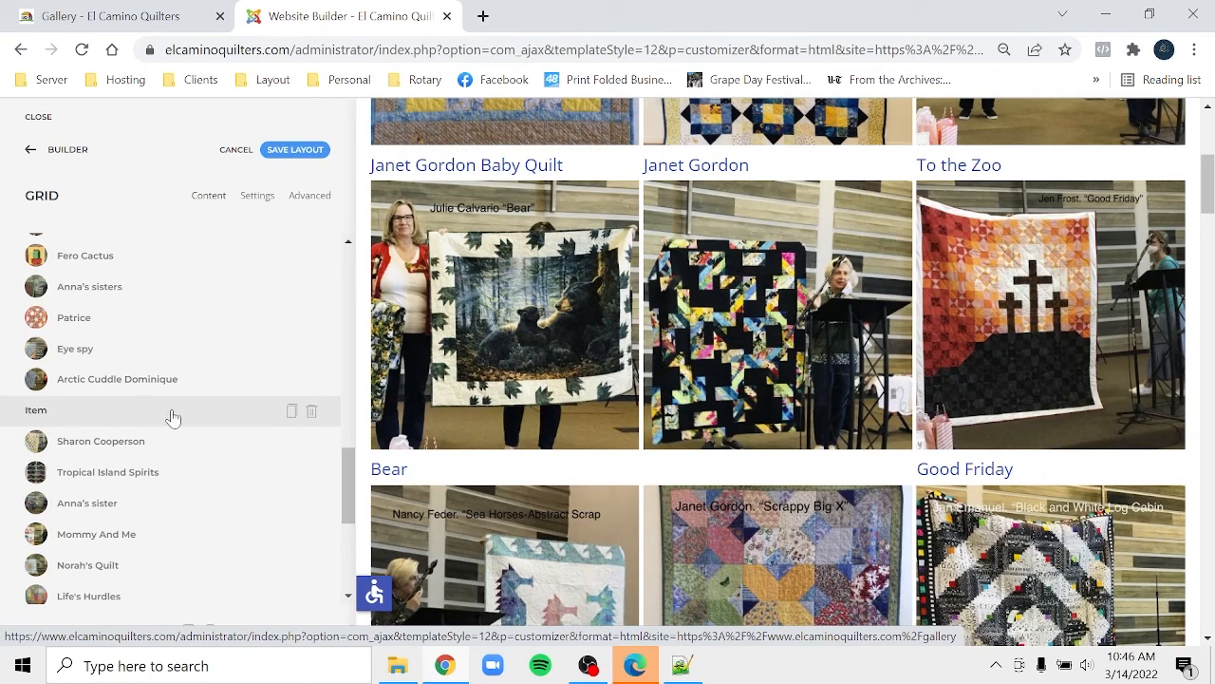
- Delete the two untitled items from the gallery grid's item list
left_click(310, 415)
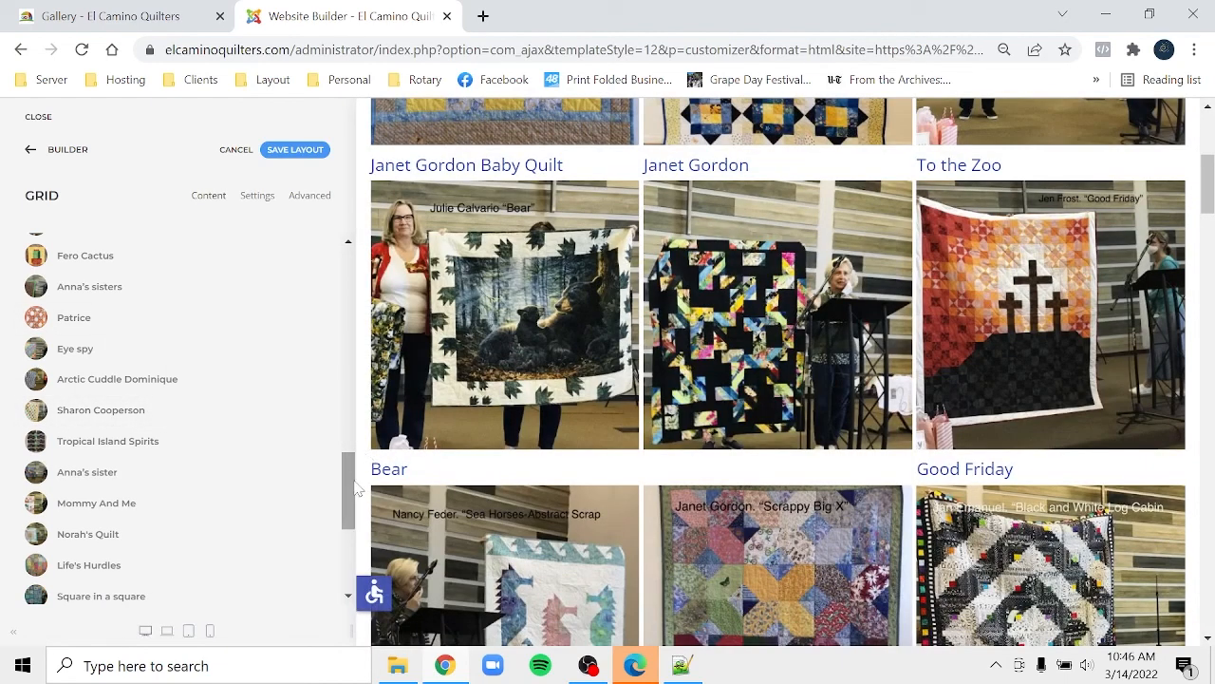
scroll(350, 503, "down", 3)
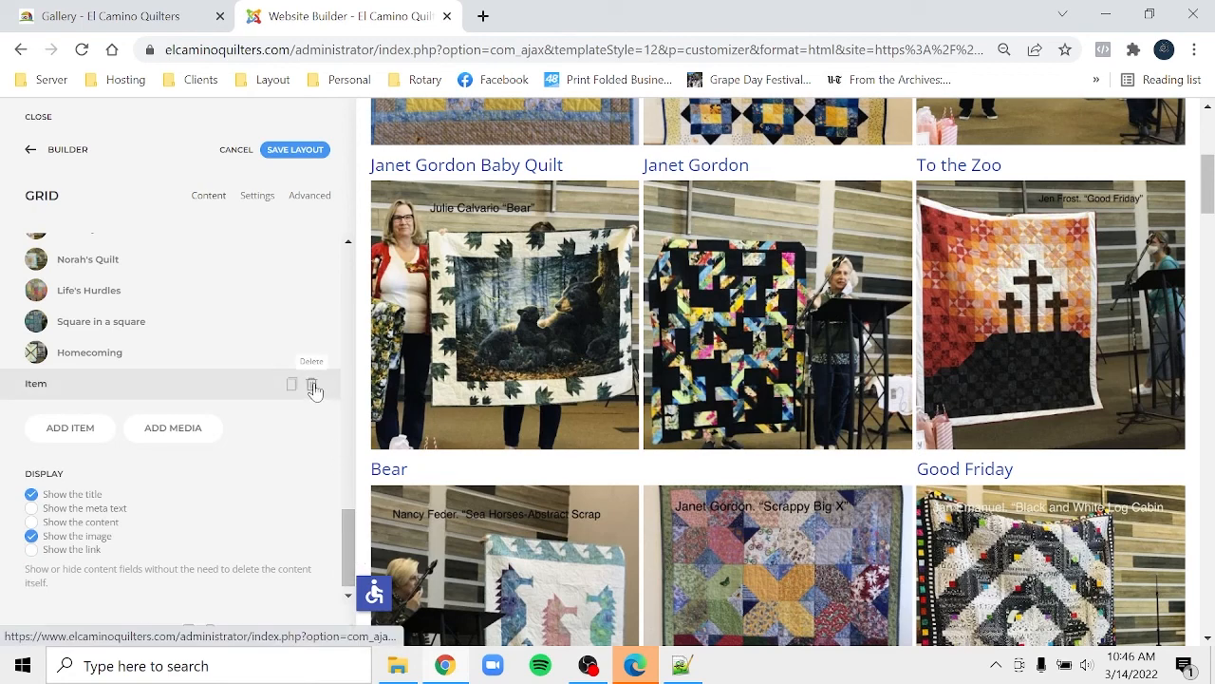
left_click(313, 390)
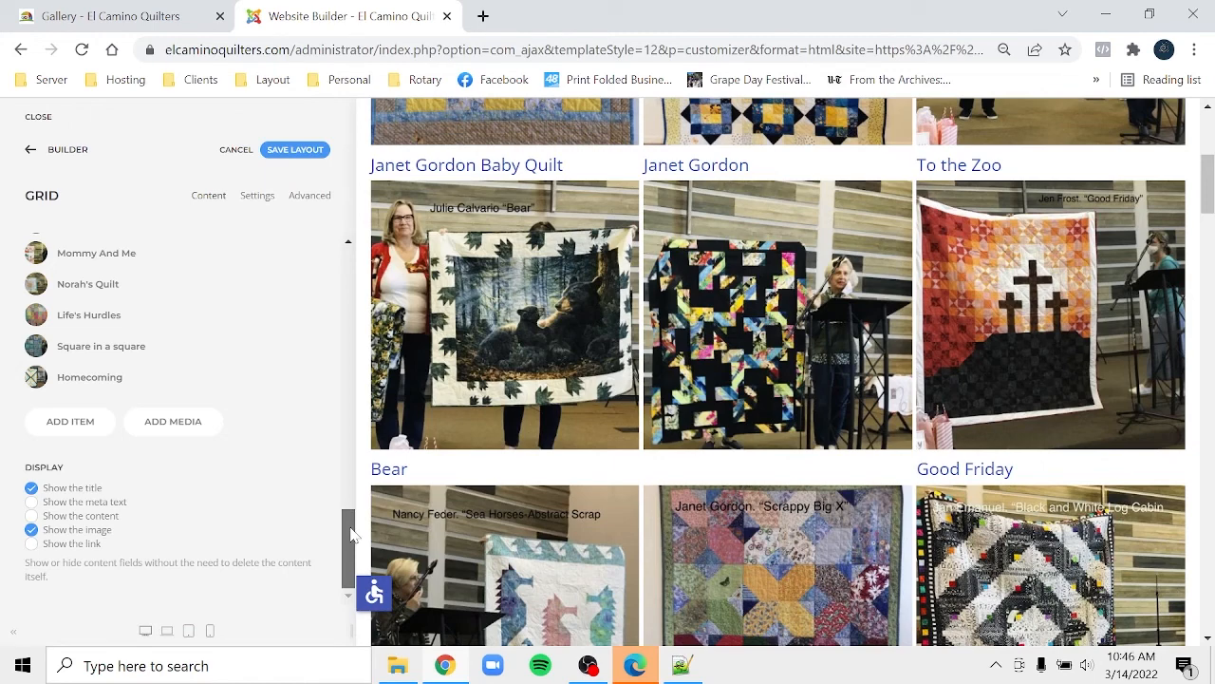
left_click_drag(350, 535, 323, 270)
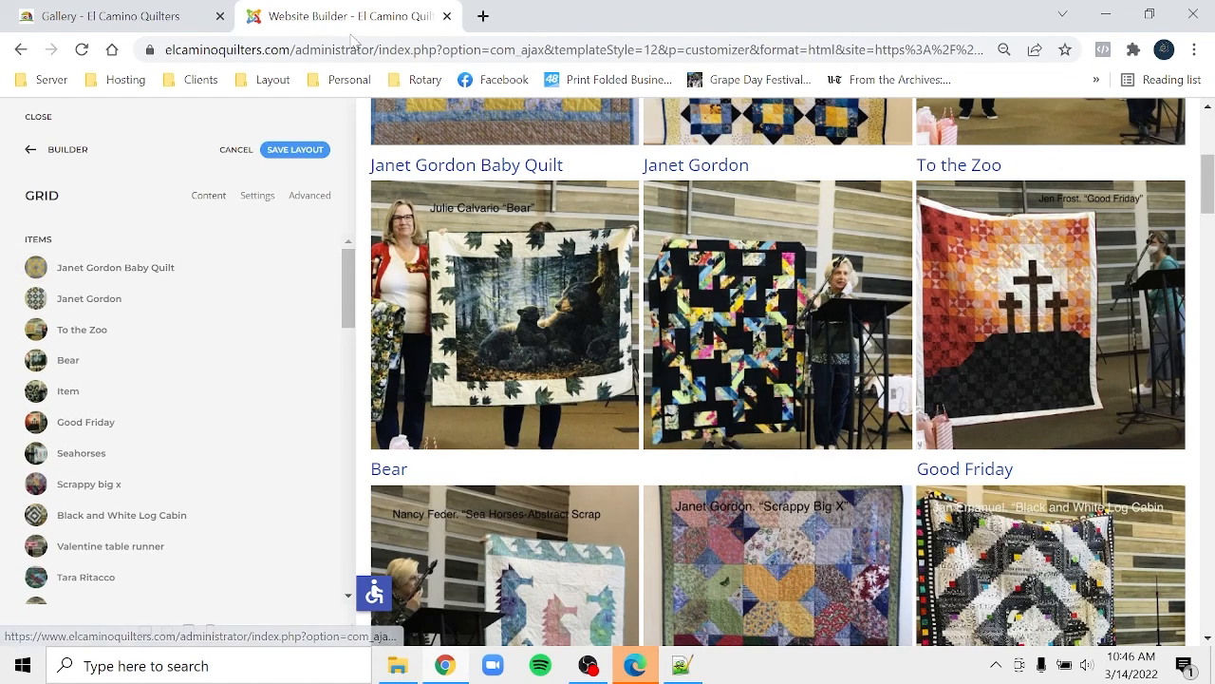
- Save the layout and reload the live Gallery page to check the result
left_click(302, 150)
left_click(109, 17)
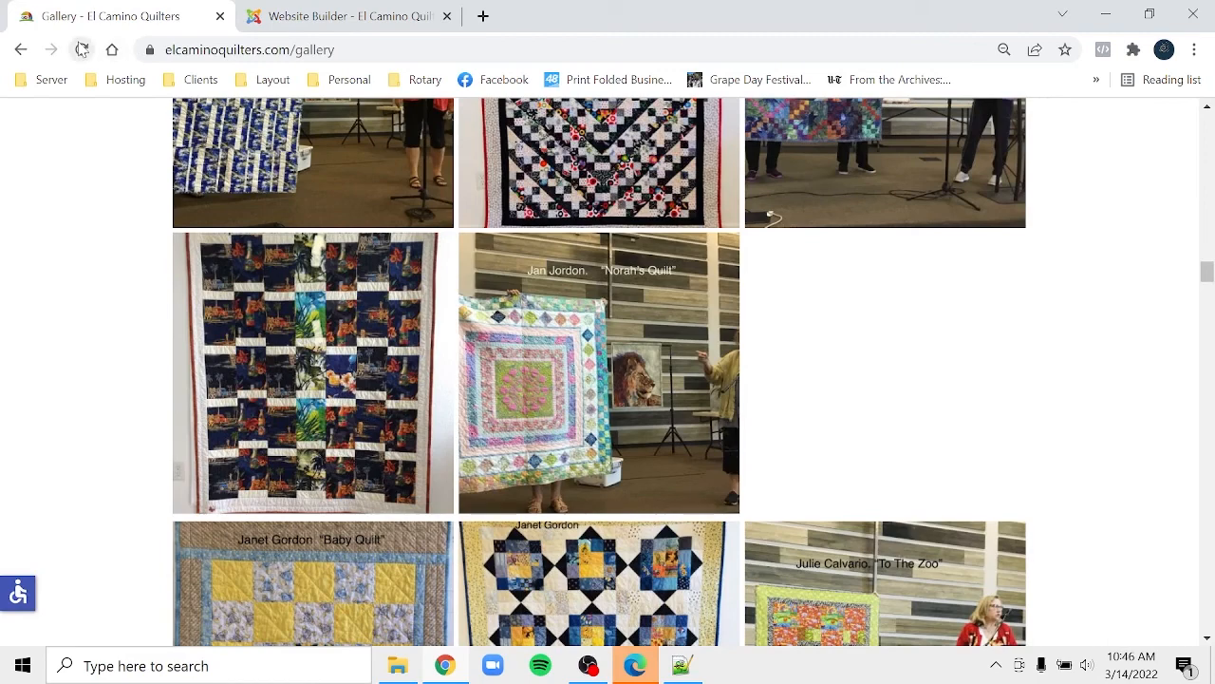
left_click(82, 49)
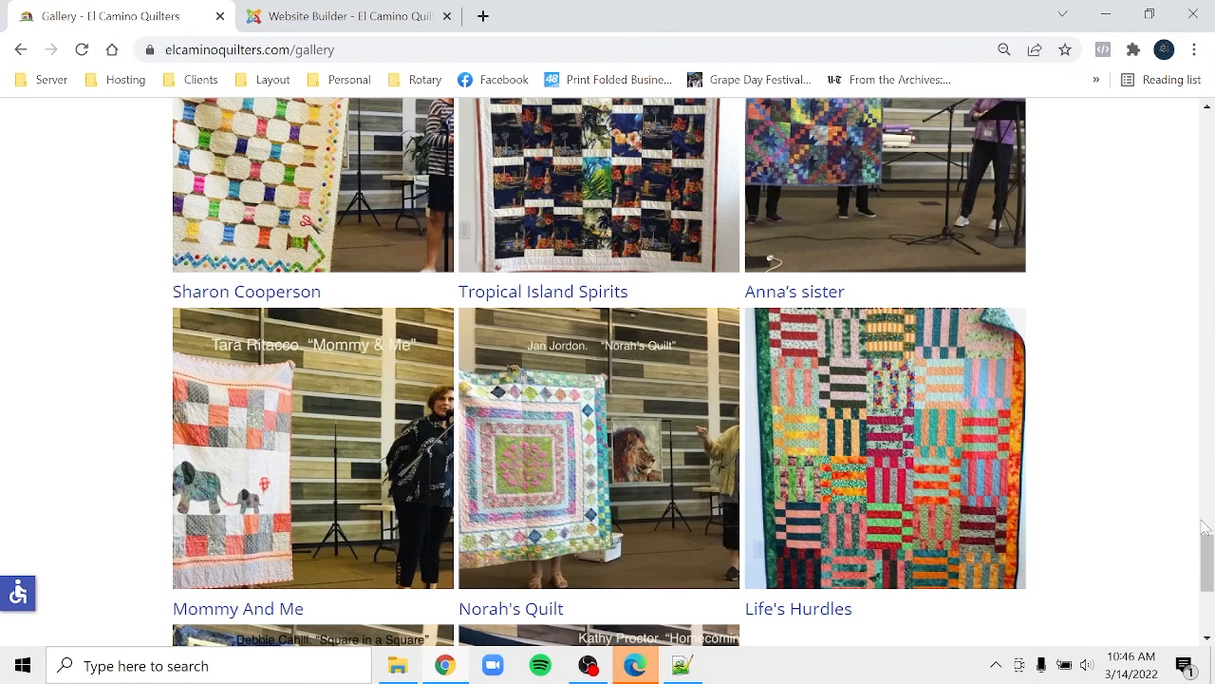
scroll(1206, 560, "down", 4)
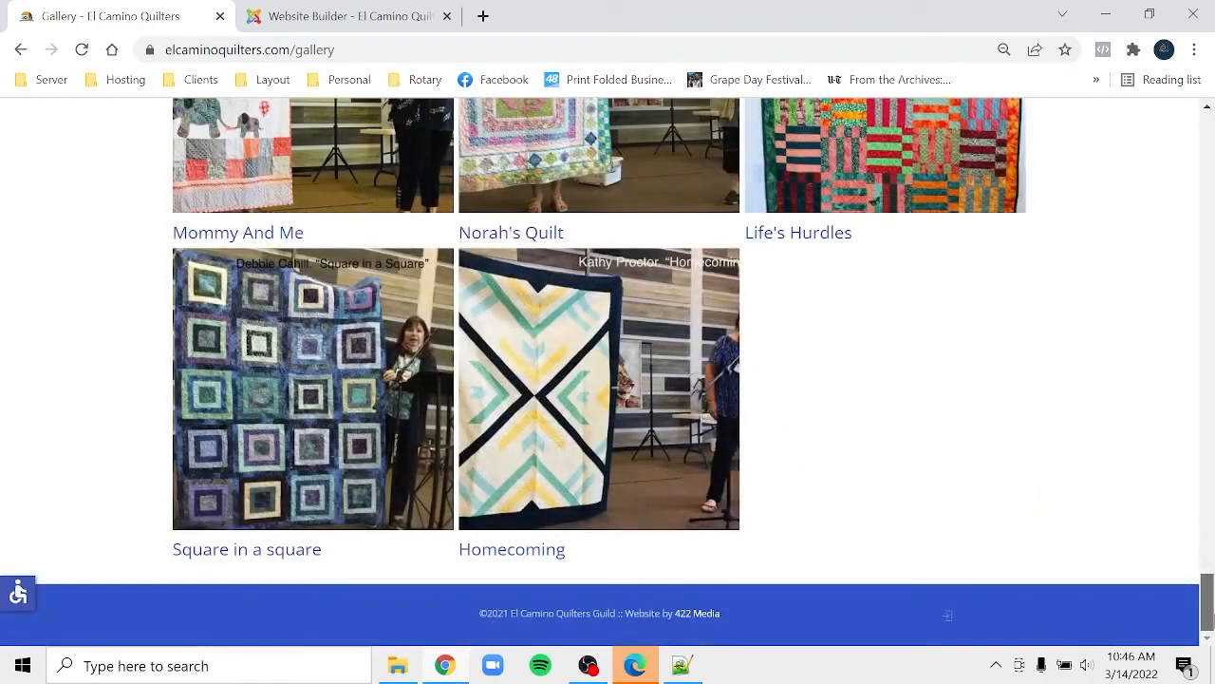
left_click_drag(1210, 603, 1206, 149)
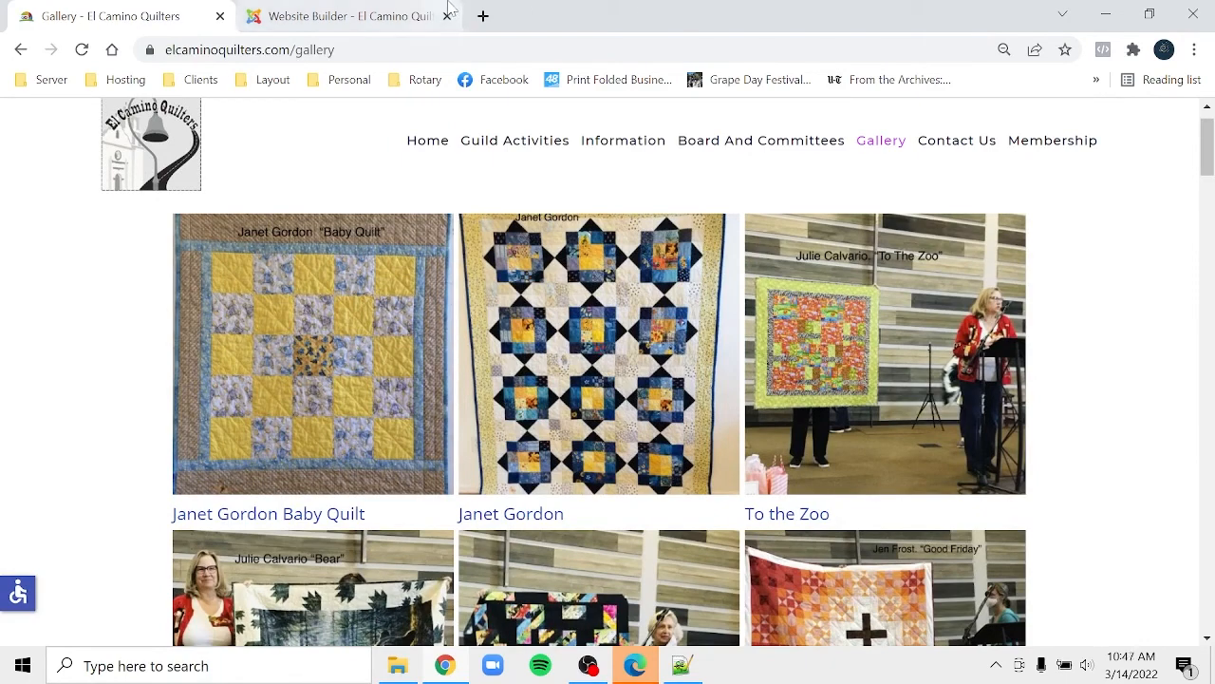
- Add a new item to the gallery grid using img_0849.jpg from the gallery folder
left_click(344, 11)
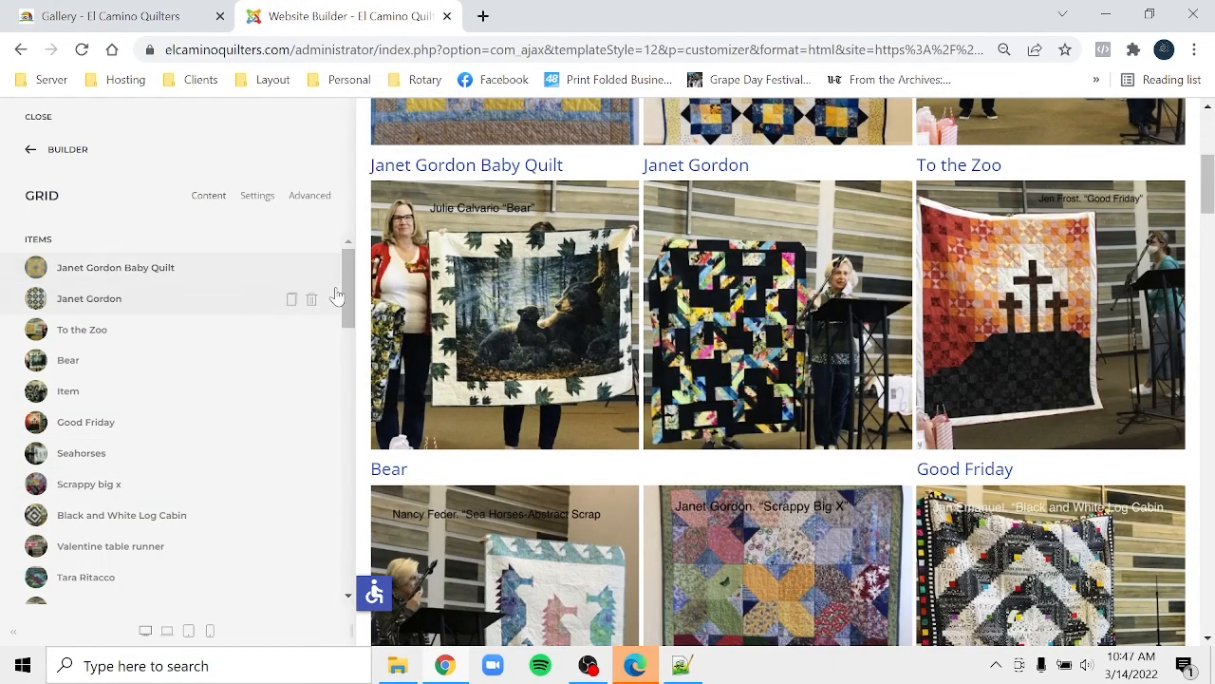
left_click_drag(348, 302, 335, 568)
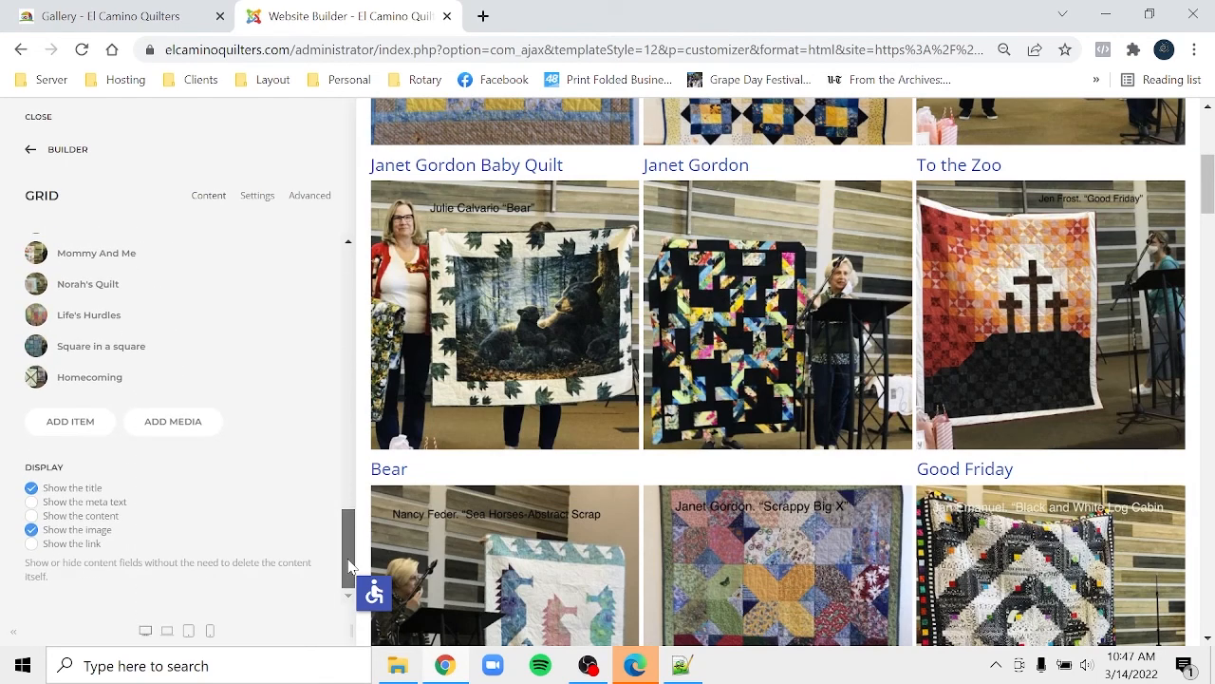
left_click(54, 429)
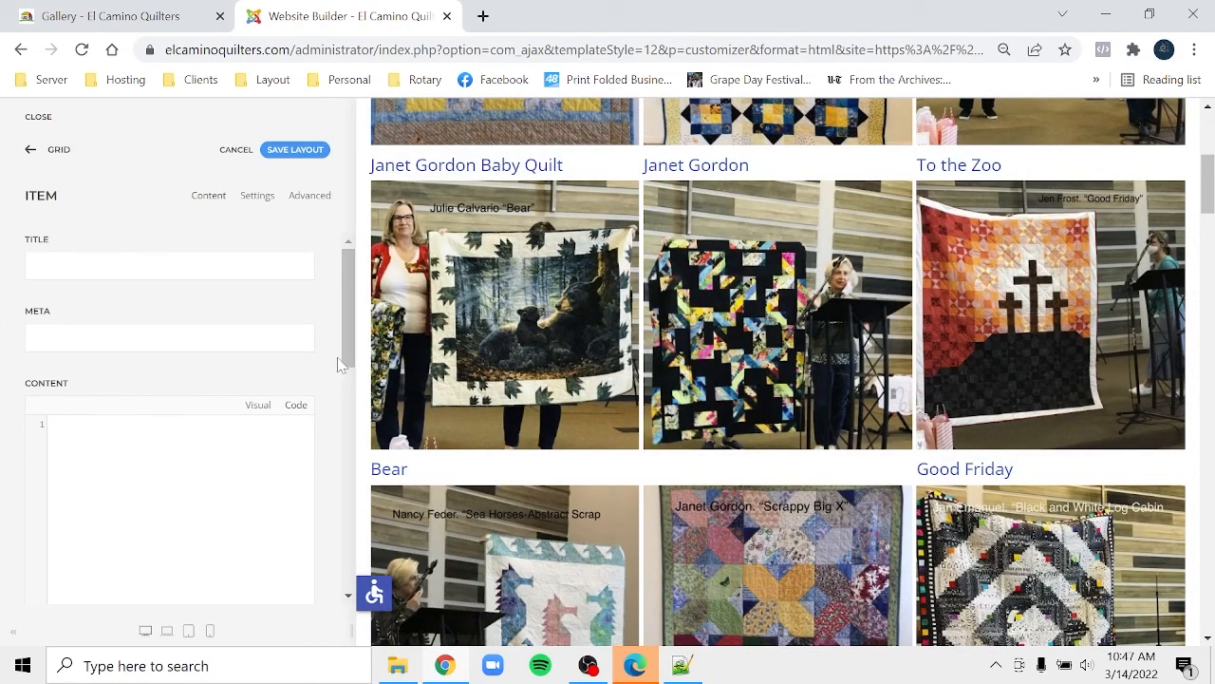
left_click_drag(345, 352, 359, 467)
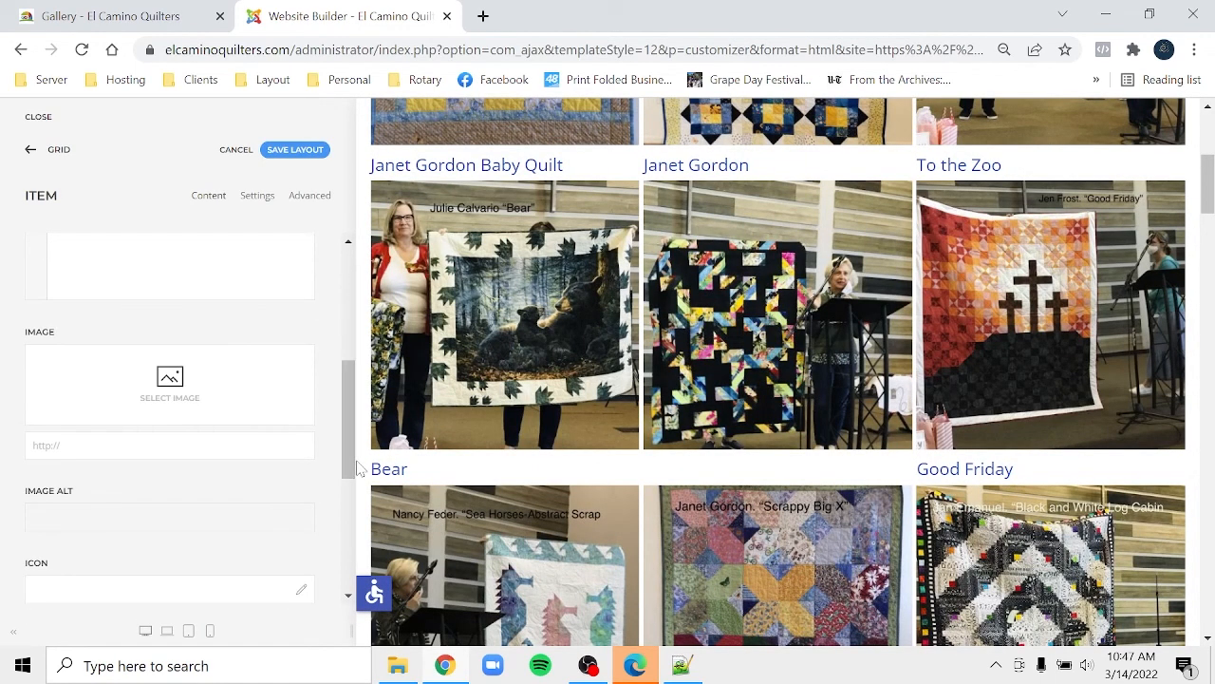
left_click(209, 403)
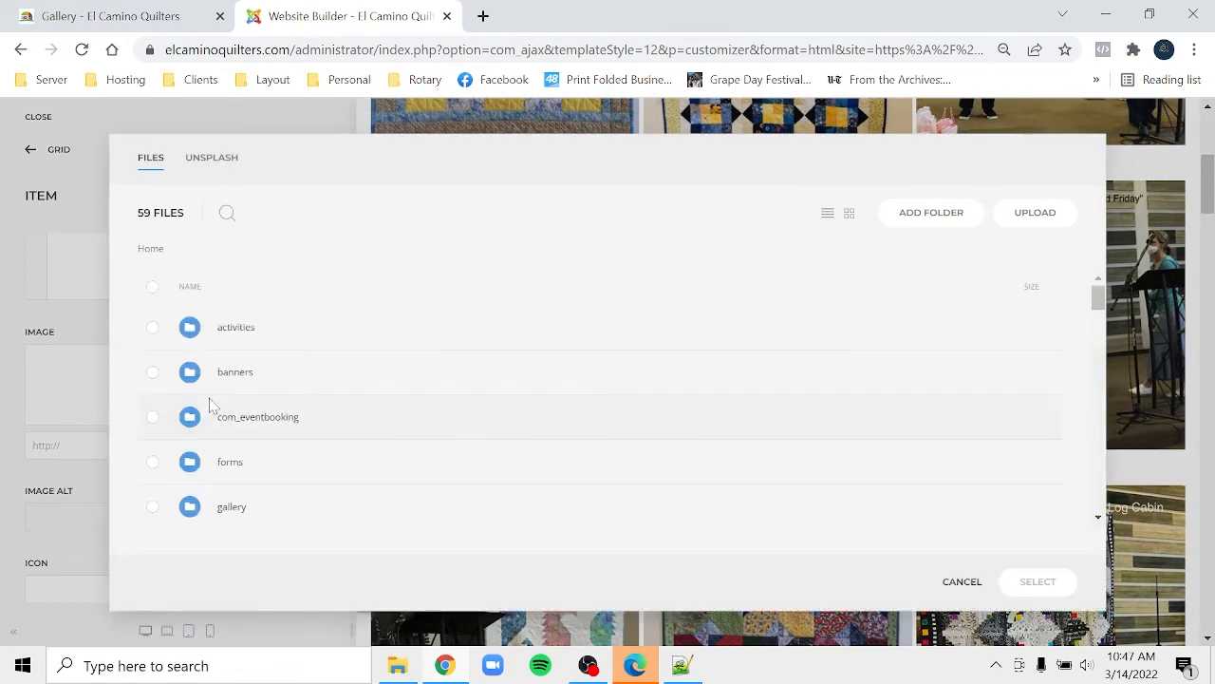
left_click(233, 508)
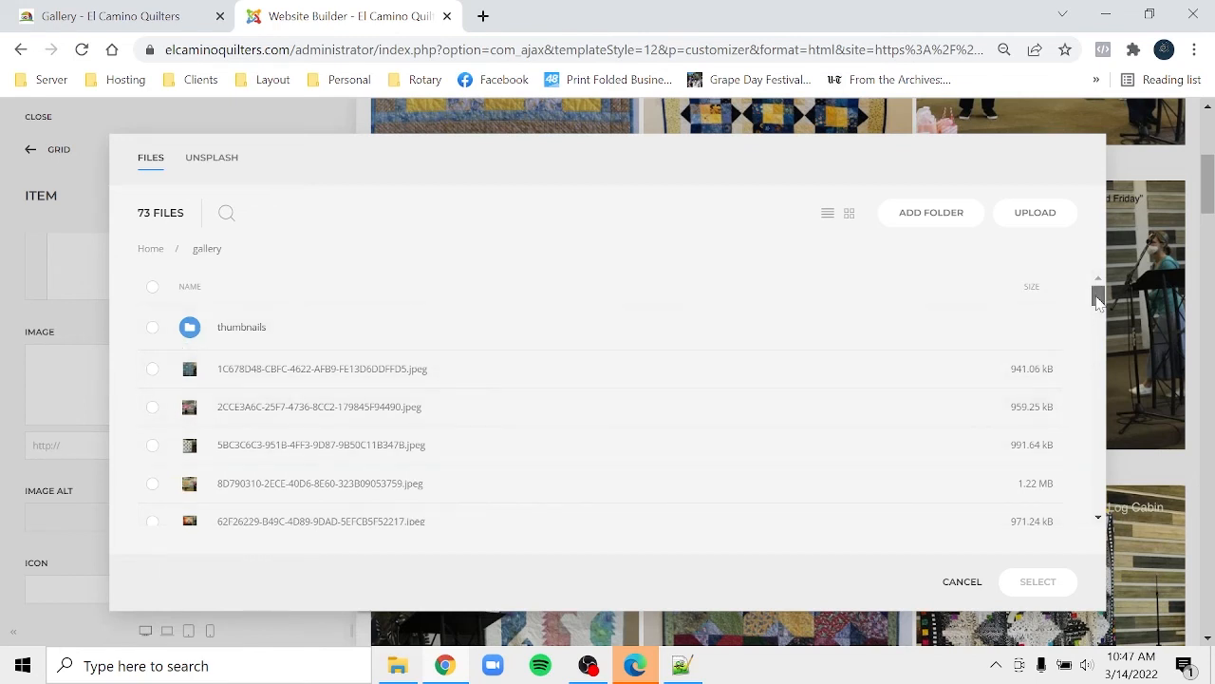
left_click_drag(1098, 299, 1097, 340)
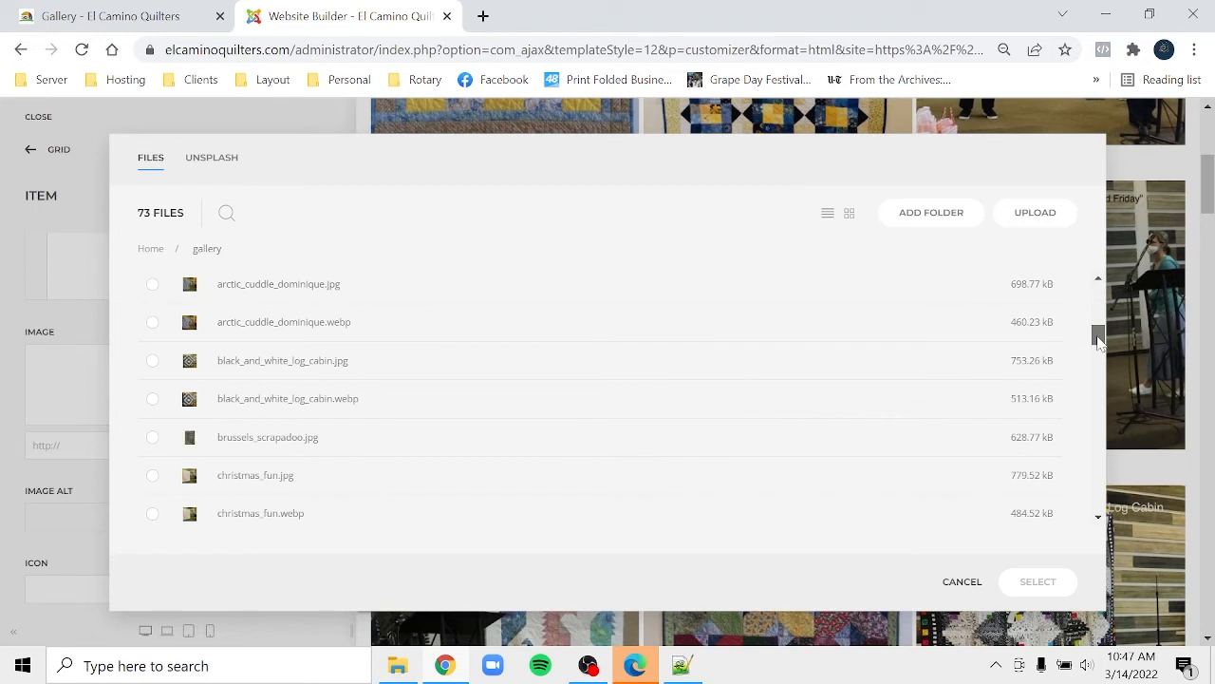
left_click_drag(1099, 339, 1099, 392)
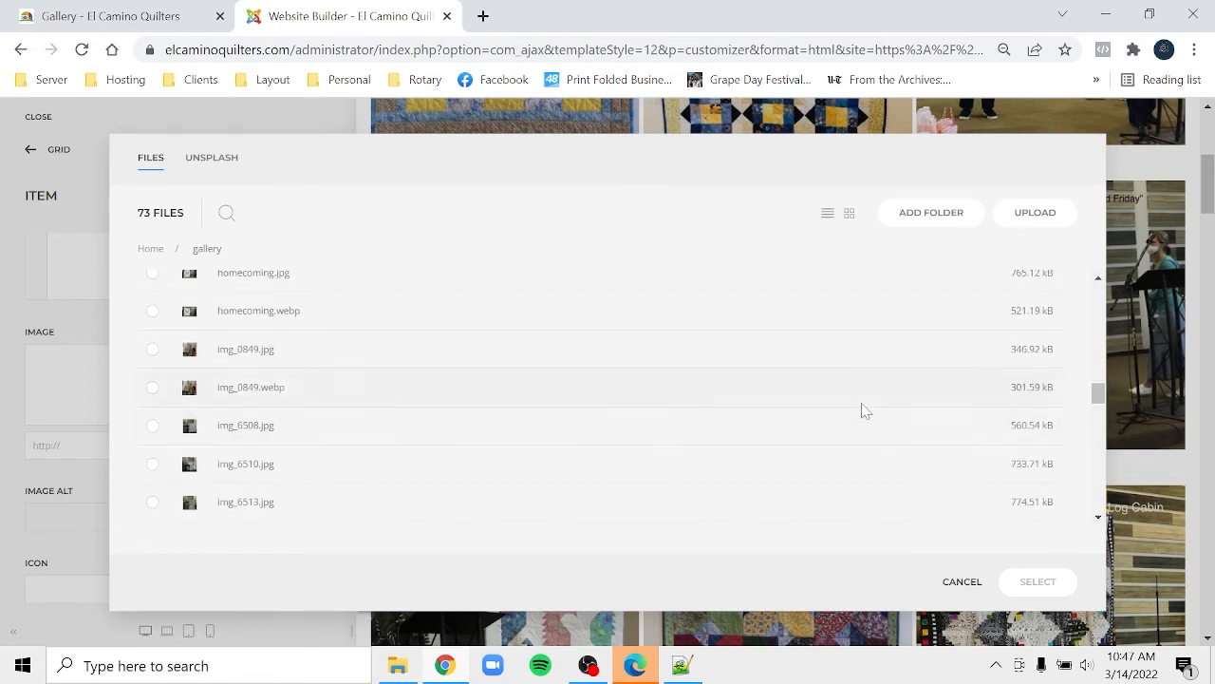
left_click(153, 359)
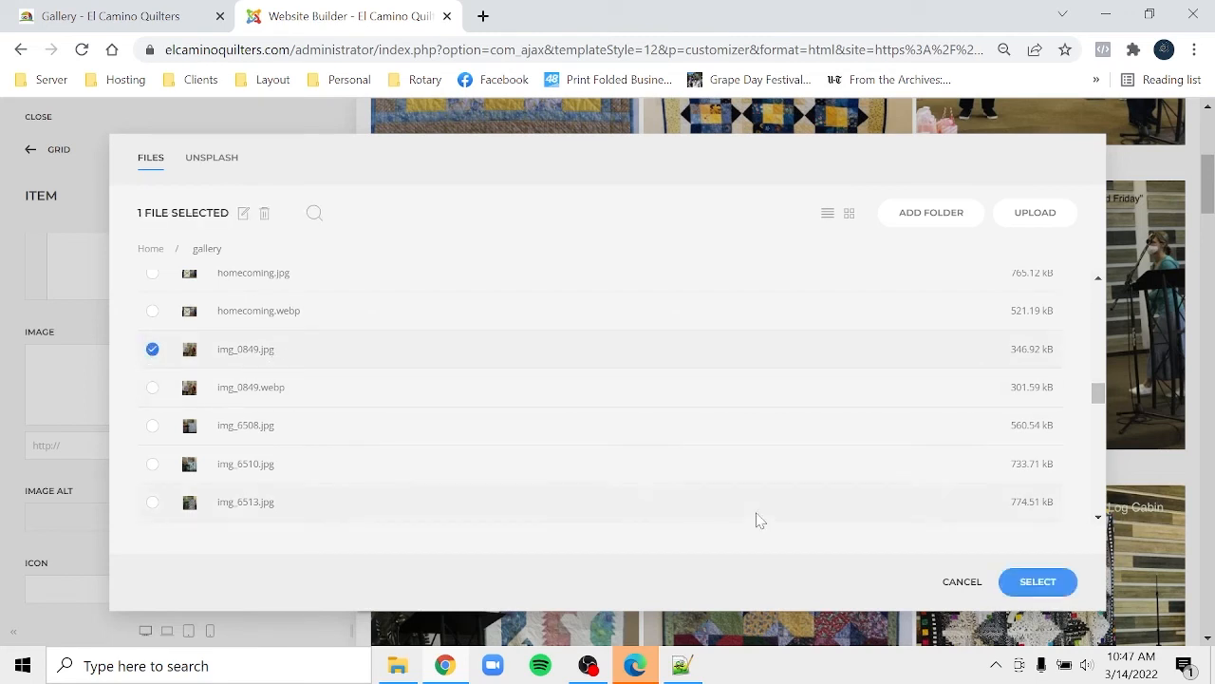
left_click(1037, 583)
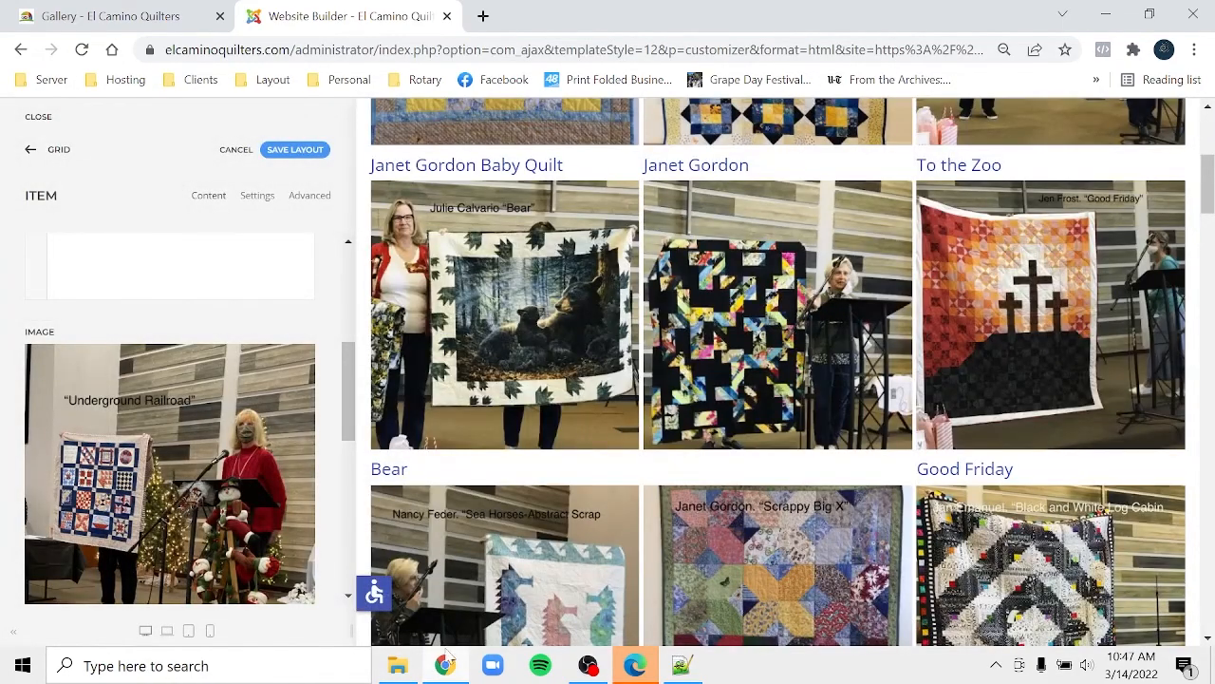
- Replace the new item's image with img_6508.jpg, found by searching '650'
left_click(412, 680)
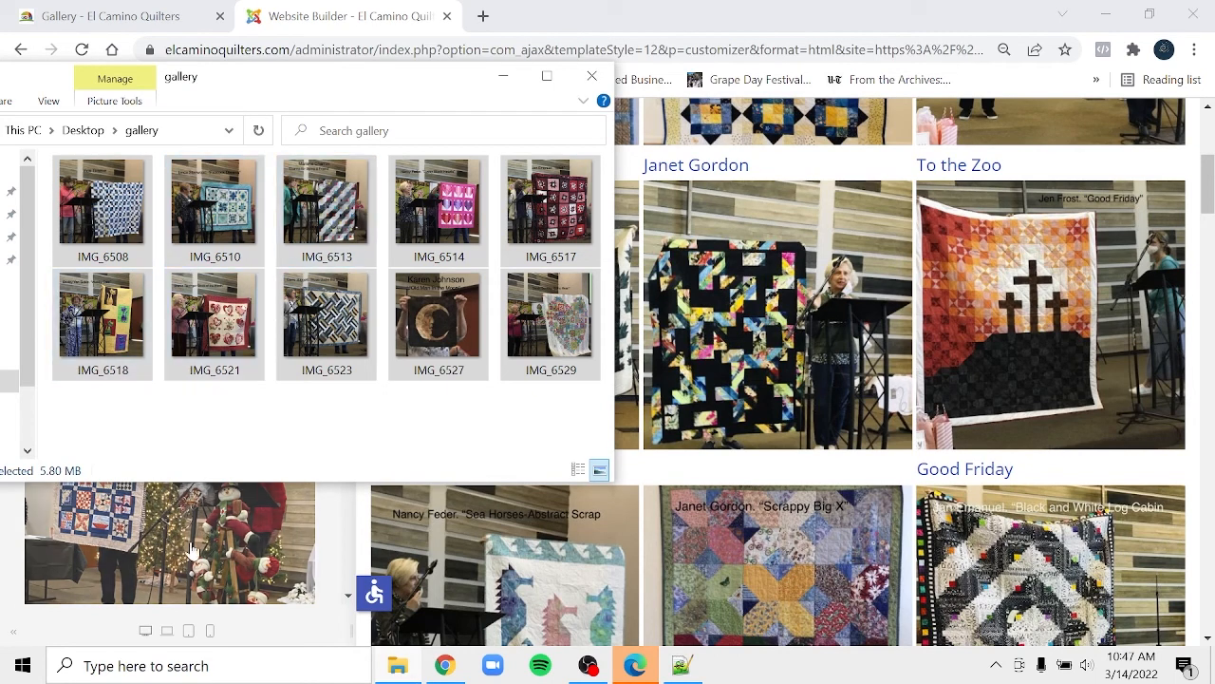
left_click(238, 577)
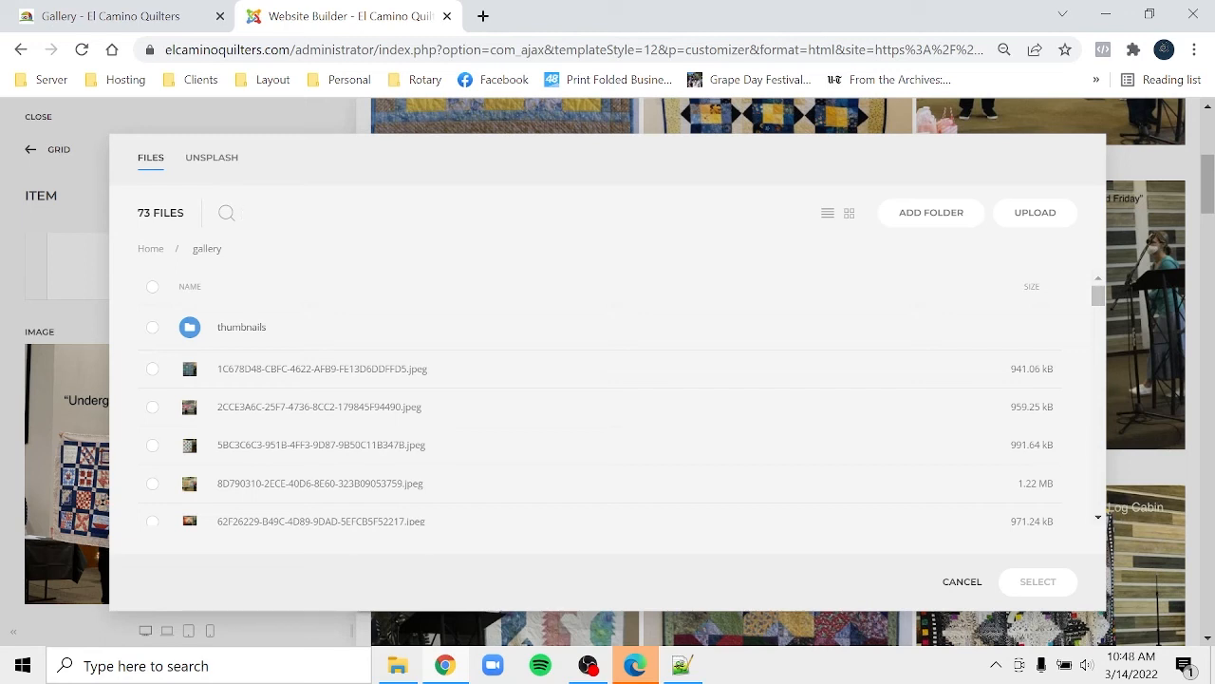
type("6508")
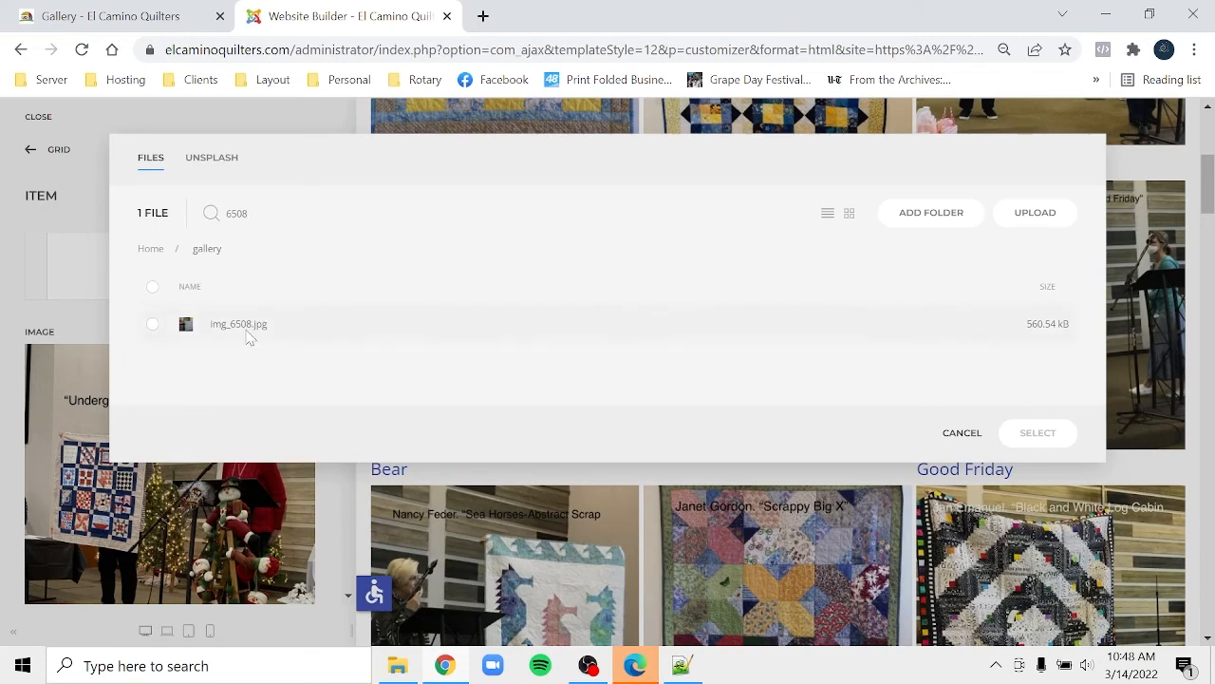
left_click(246, 328)
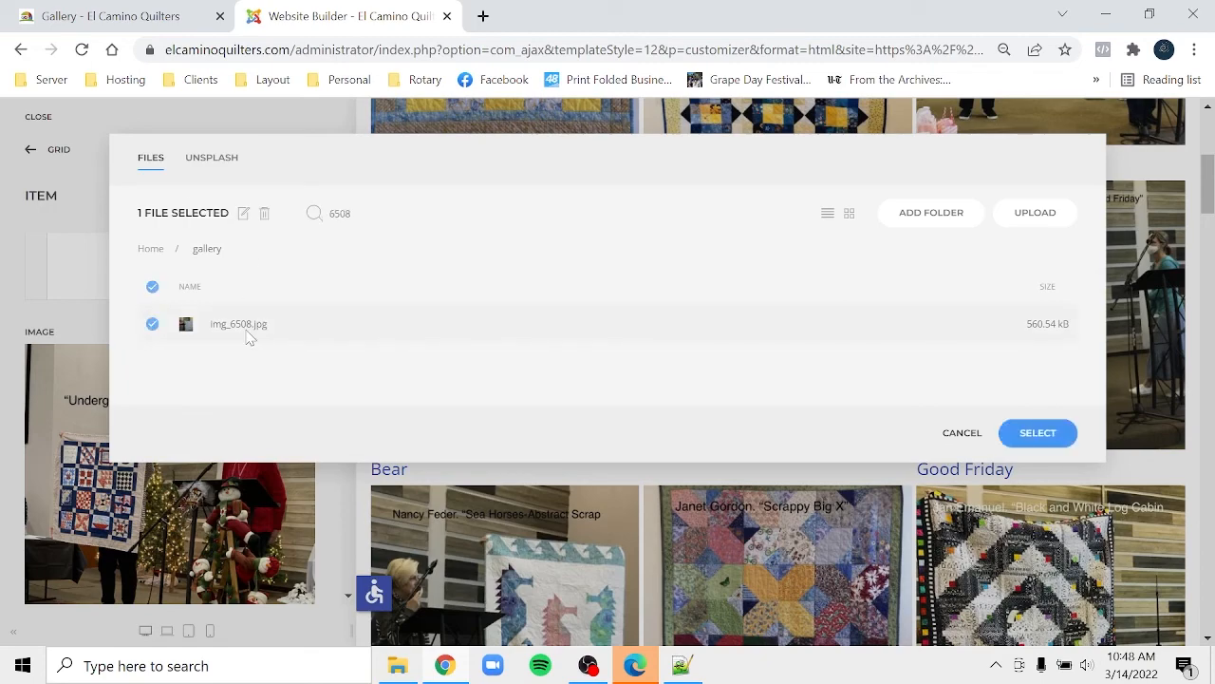
left_click(1011, 439)
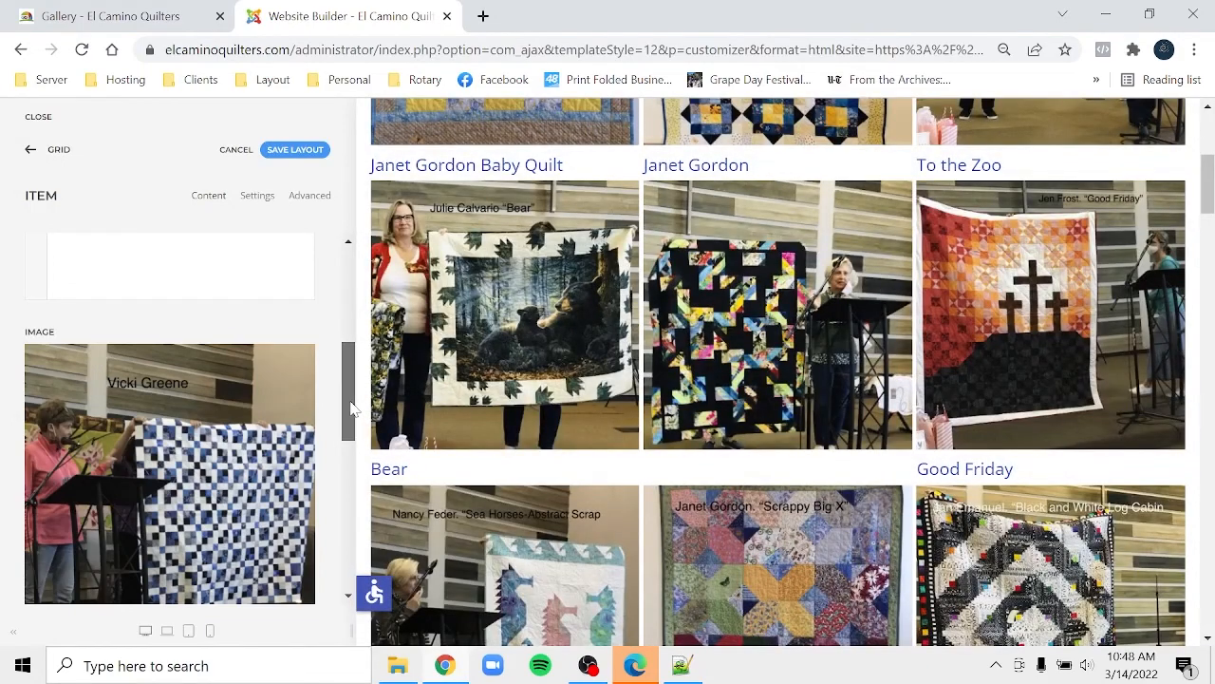
- Title the new quilt item with the quilter's name and save the layout
left_click_drag(350, 408, 347, 306)
left_click(294, 265)
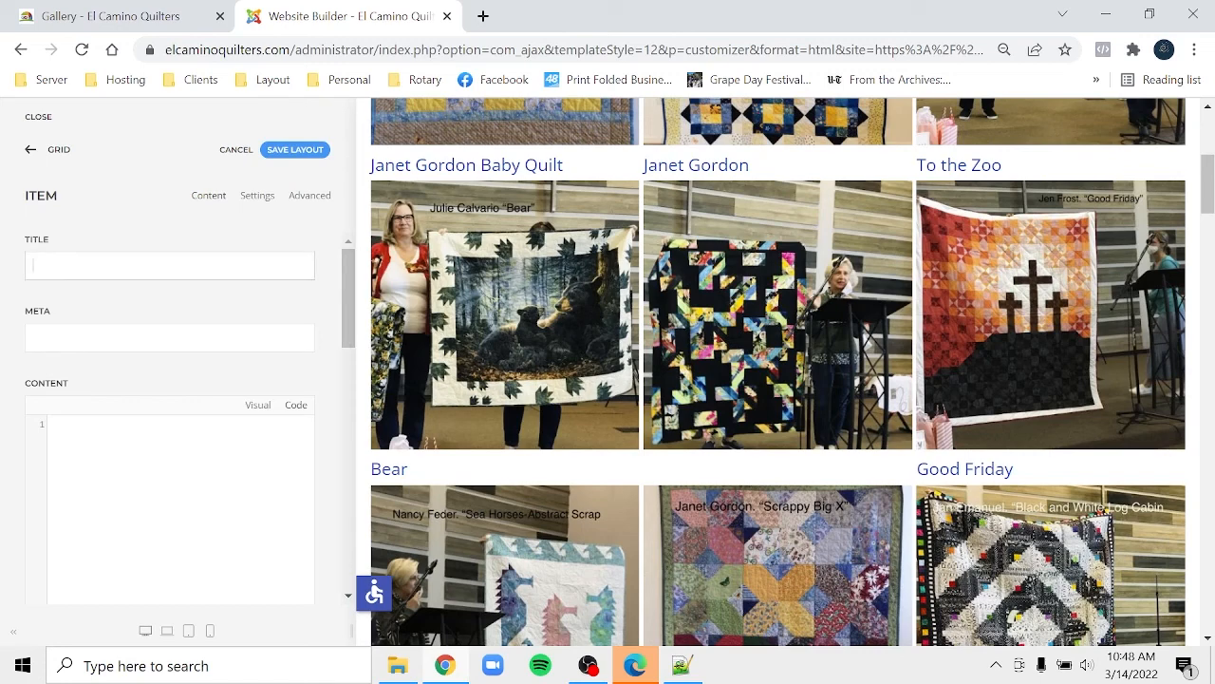
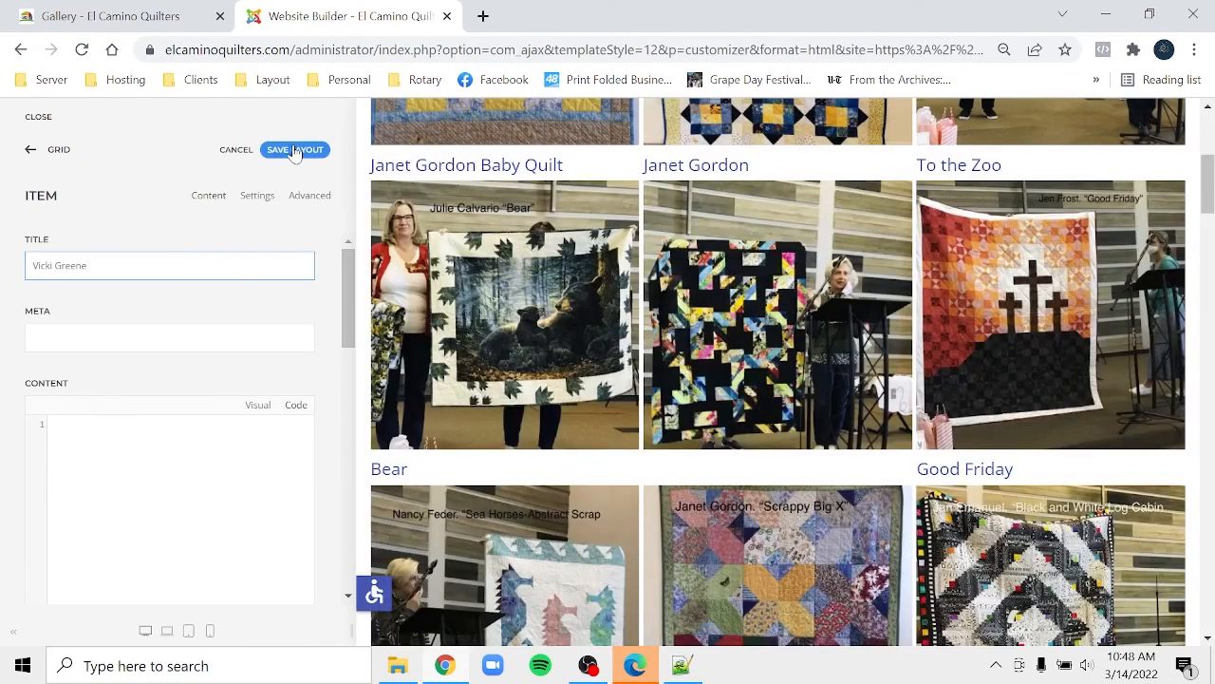
left_click(295, 149)
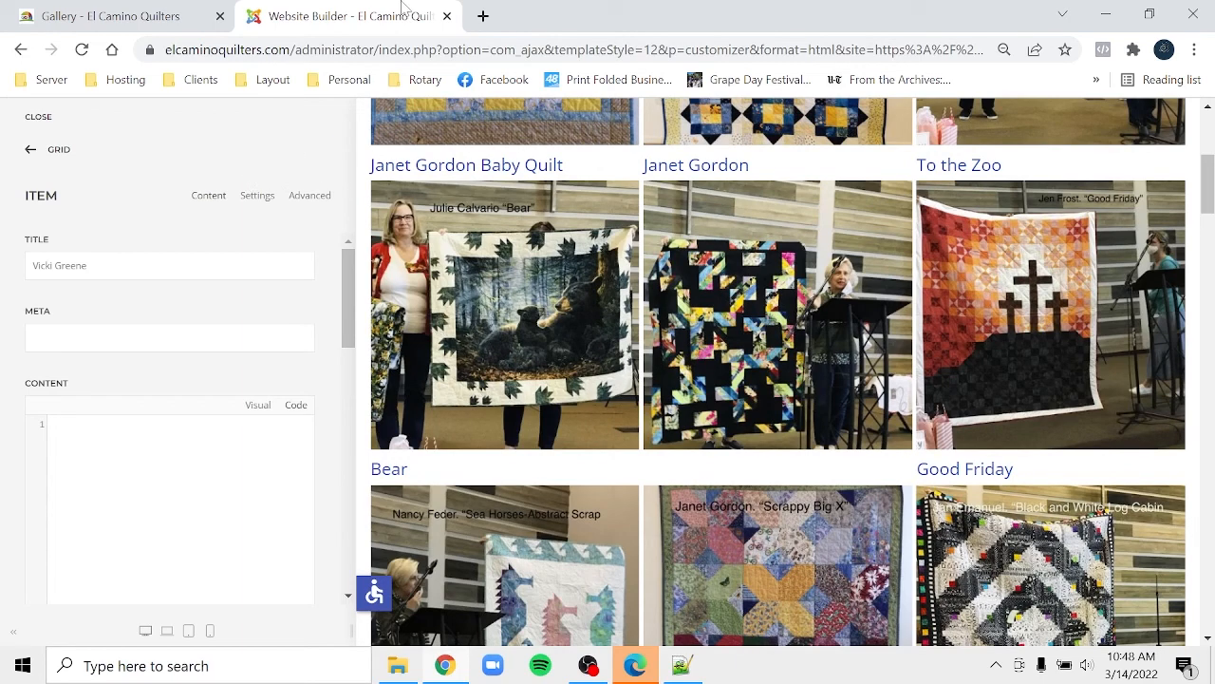
- Reload the live Gallery page to confirm the new quilt, then return to the builder overview
left_click(161, 19)
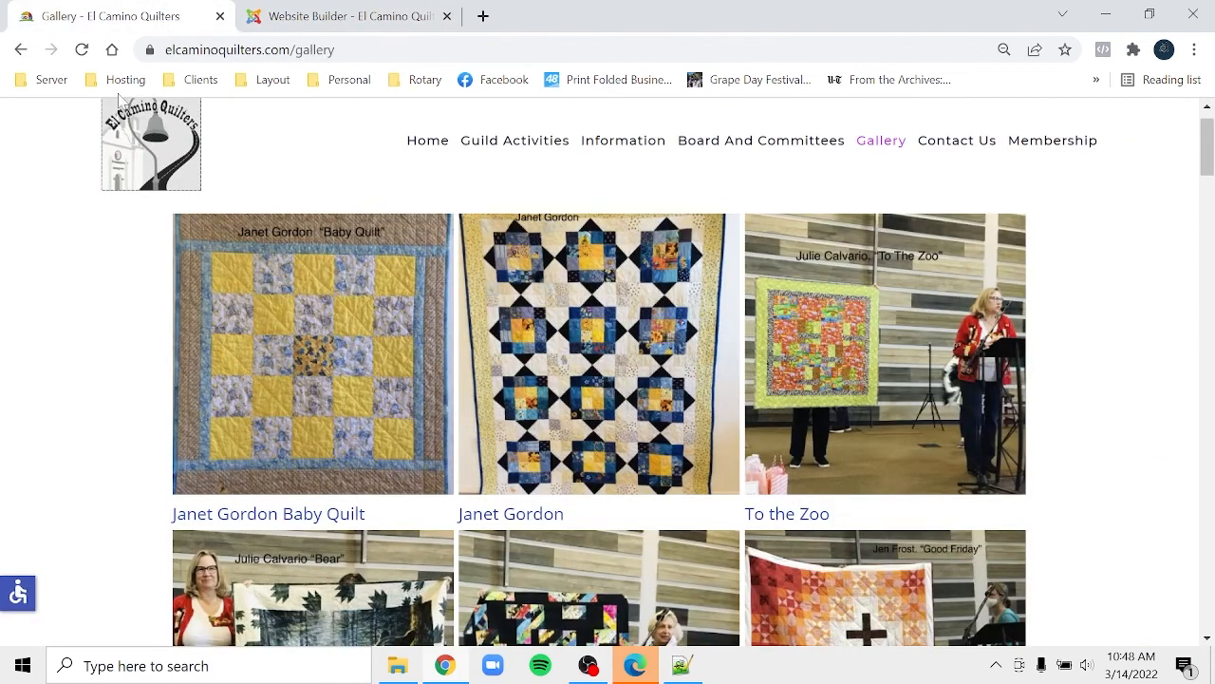
left_click(84, 51)
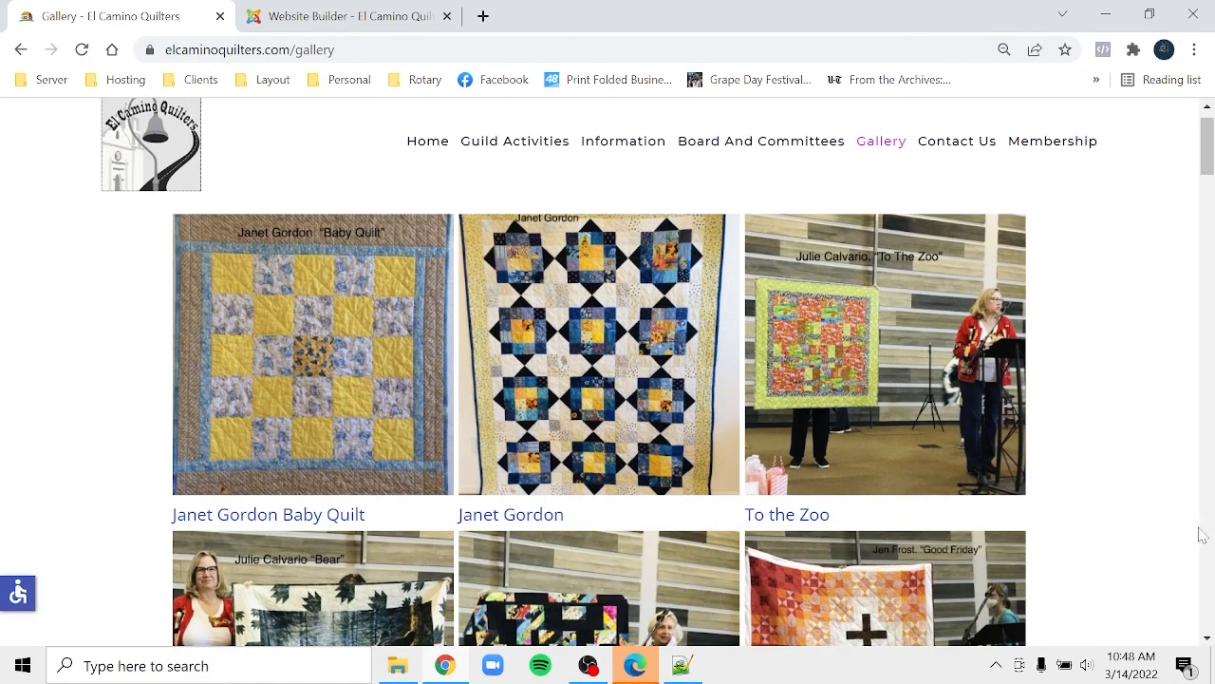
scroll(1208, 593, "down", 20)
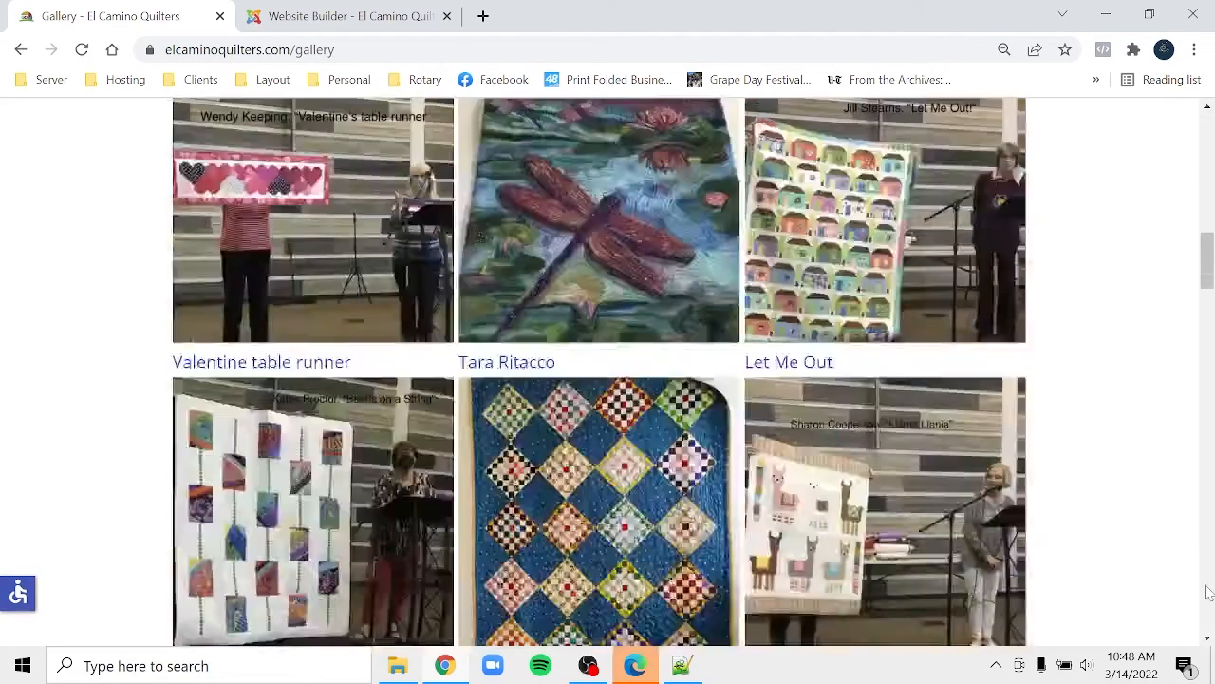
scroll(1207, 592, "down", 5)
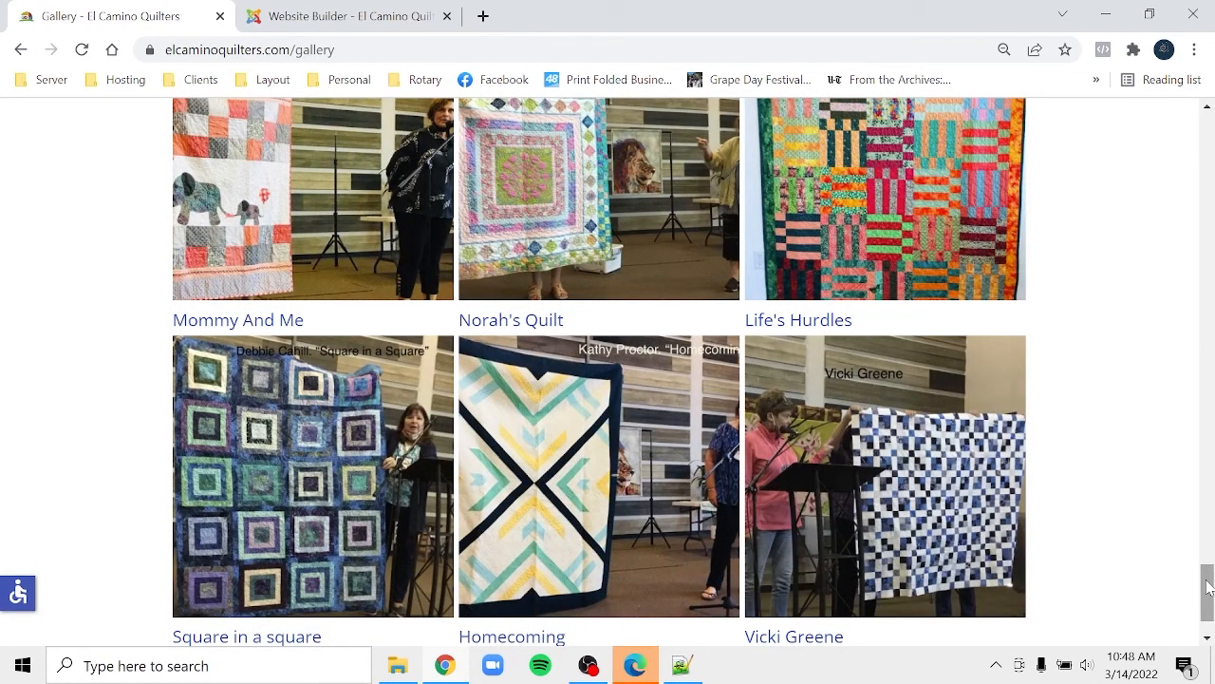
left_click_drag(1207, 587, 1175, 110)
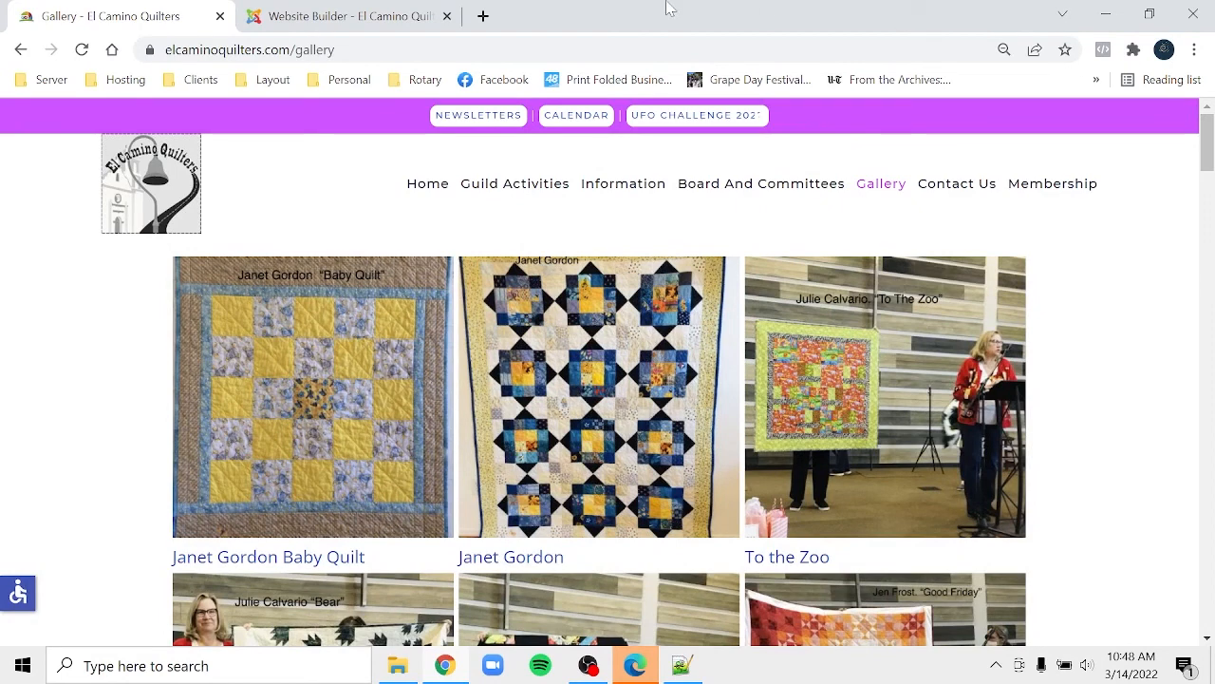
left_click(334, 13)
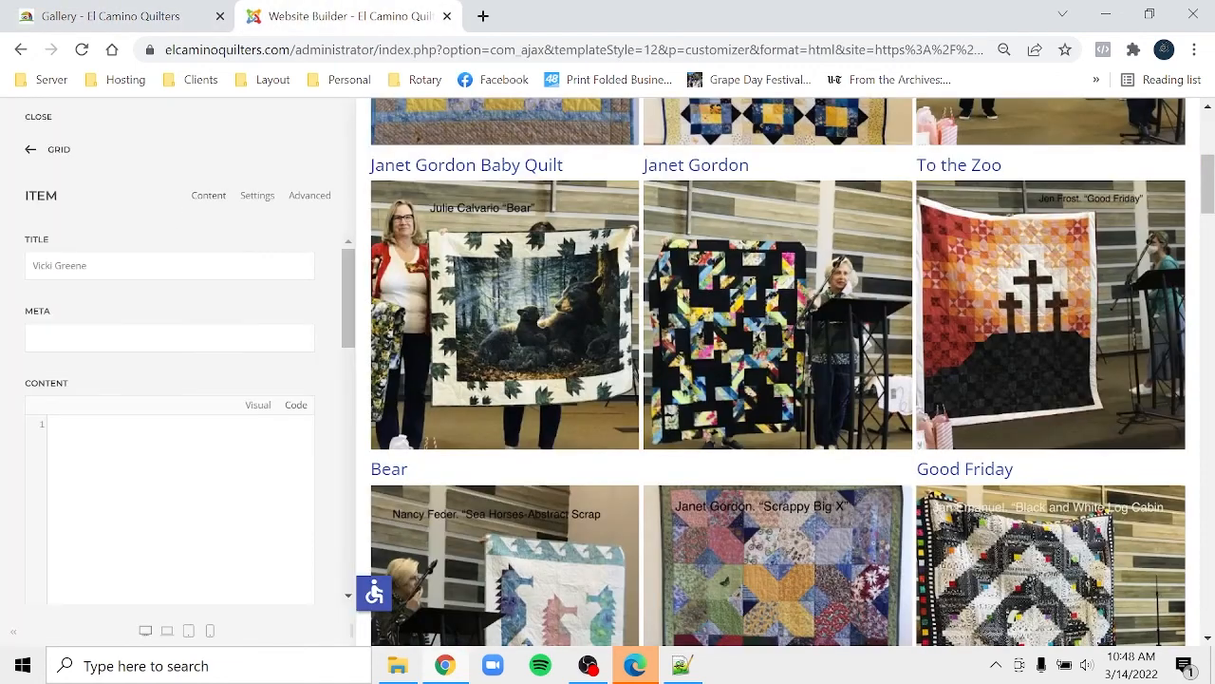
left_click(60, 151)
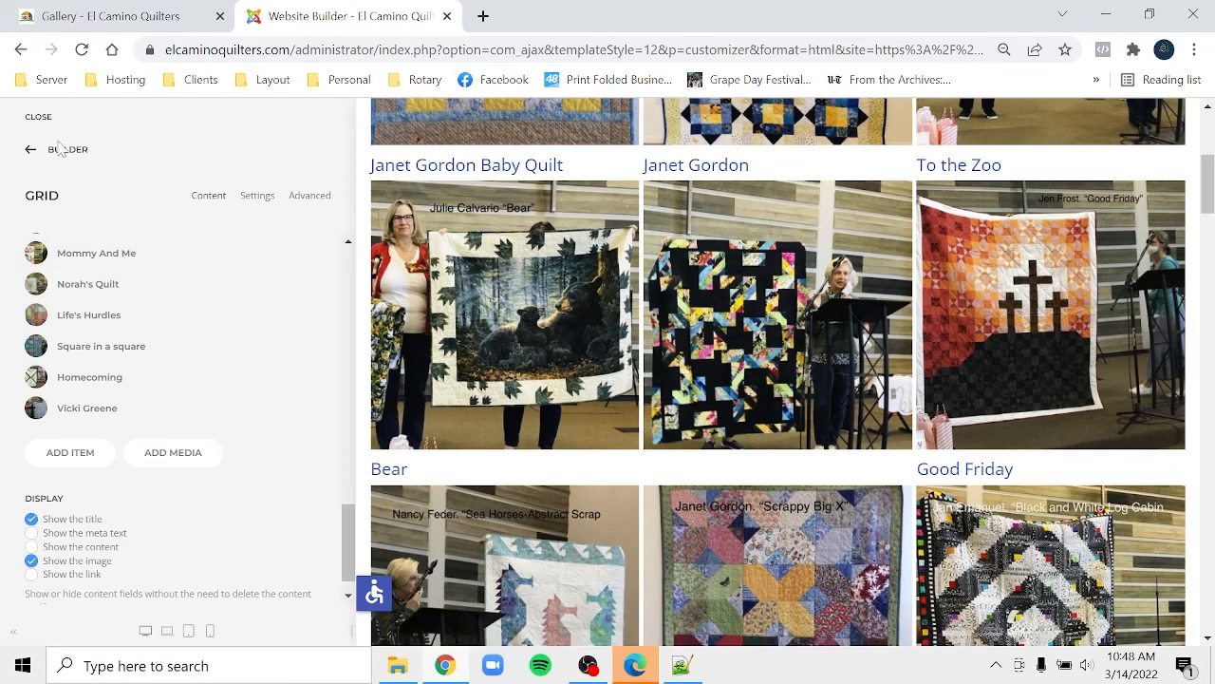
left_click(60, 152)
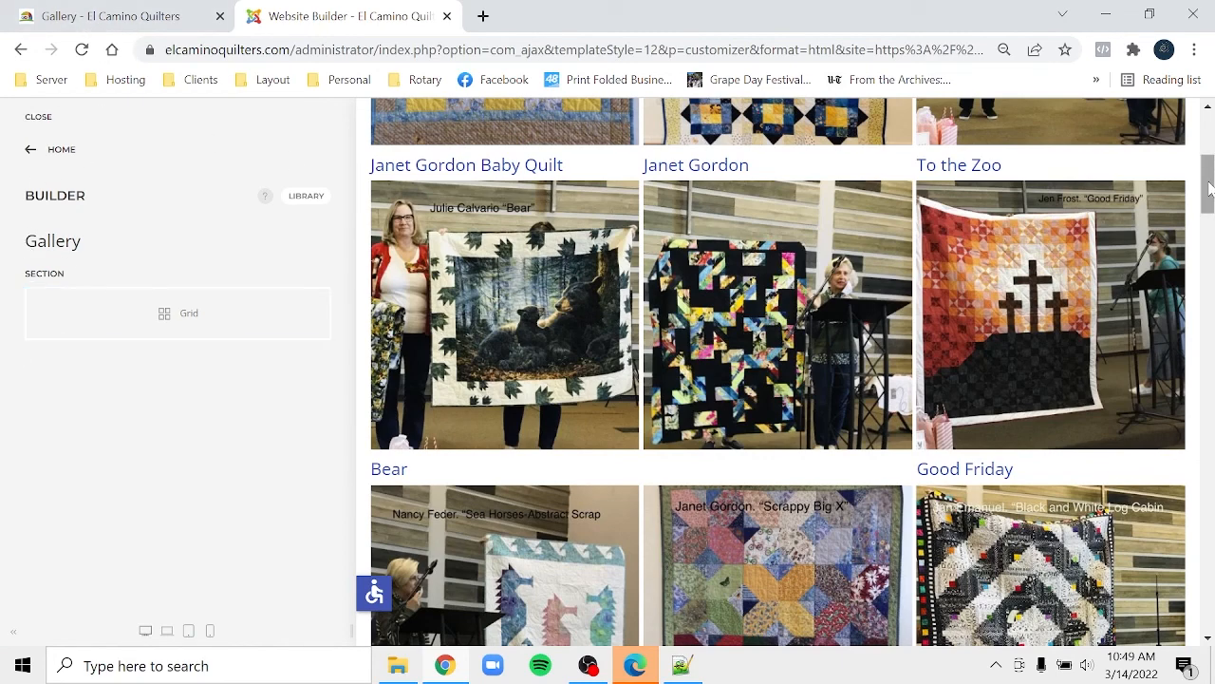
left_click_drag(1209, 189, 1209, 151)
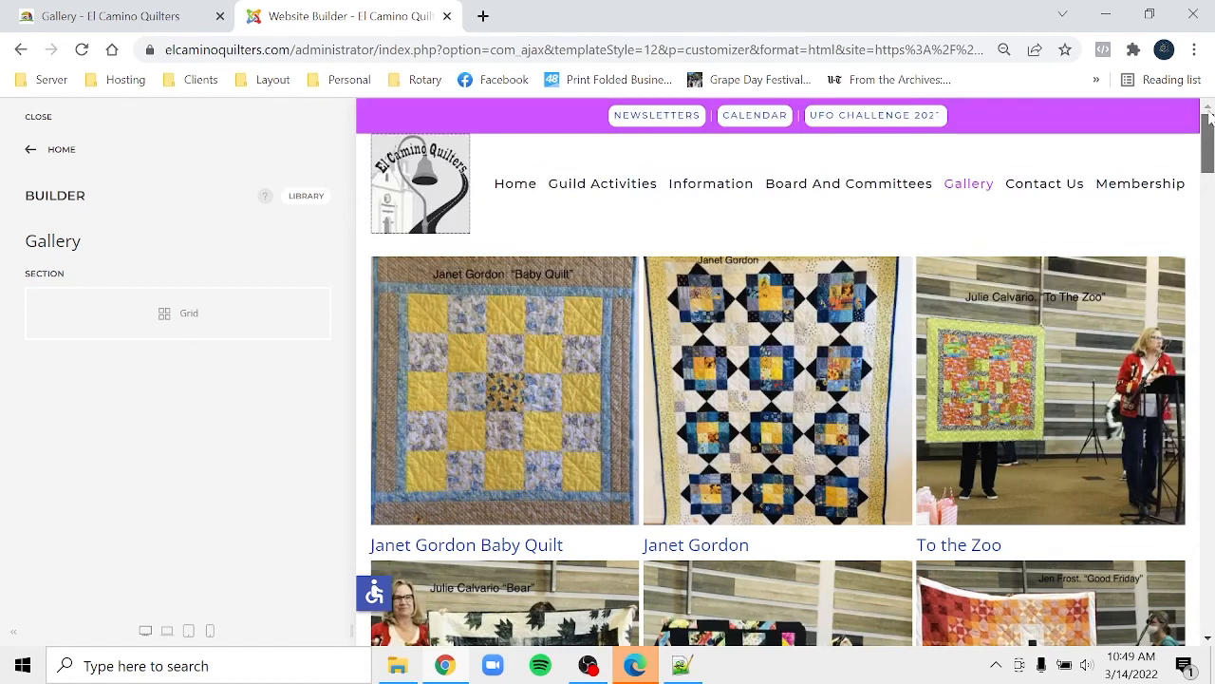
- Load the Gallery page in the preview and open its Grid item list, scrolled to Homecoming
left_click(52, 152)
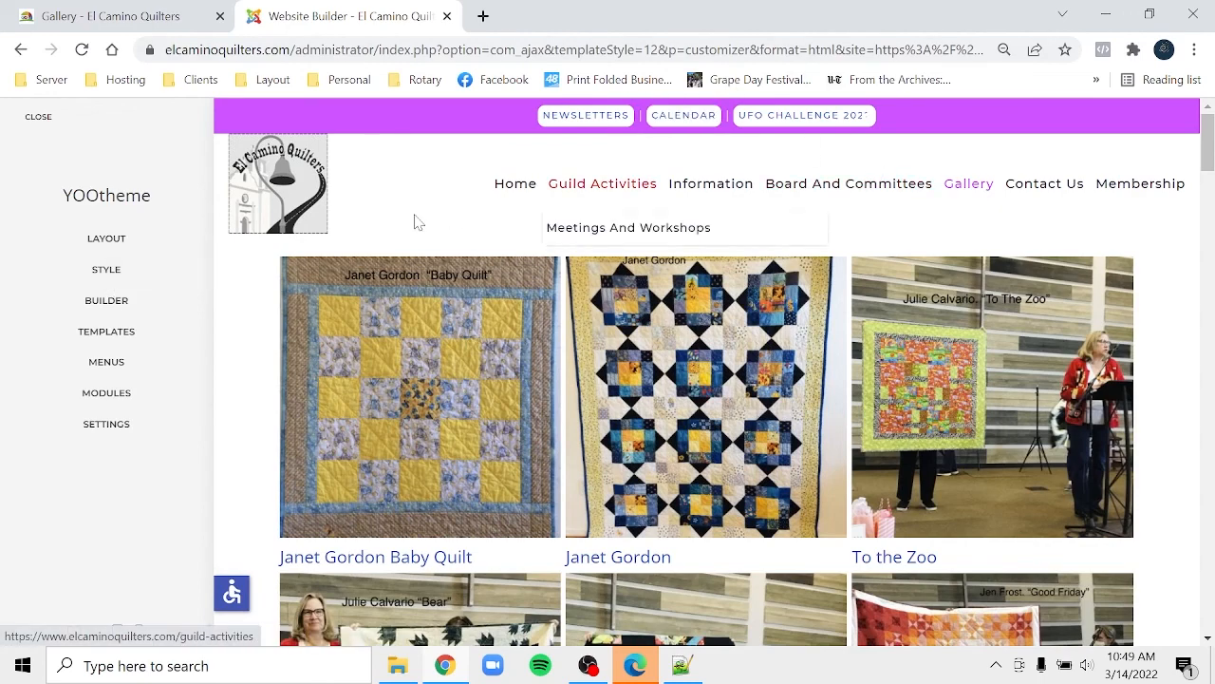
left_click(503, 193)
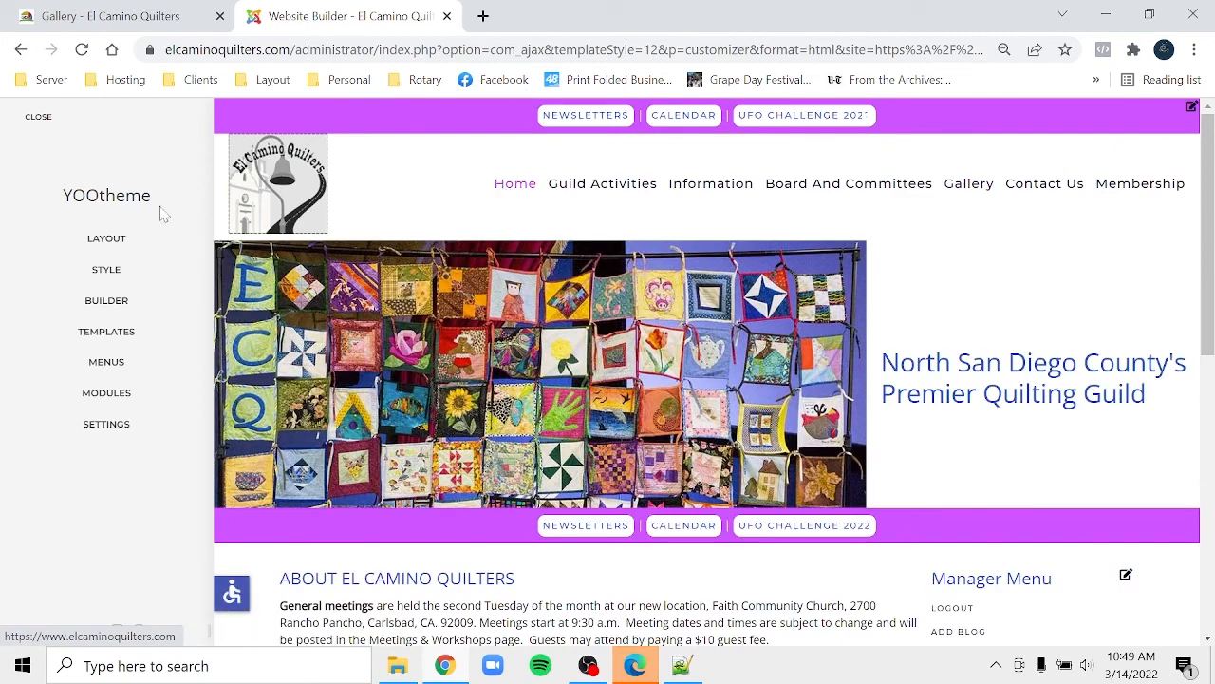
left_click(973, 187)
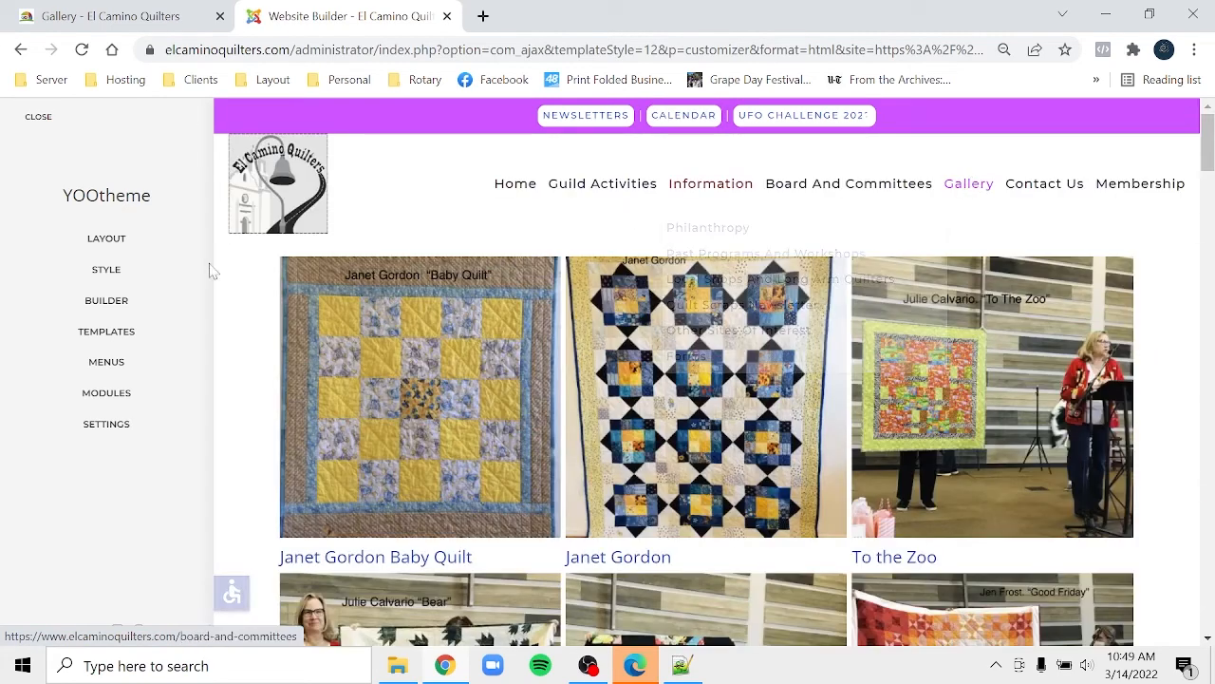
left_click(106, 301)
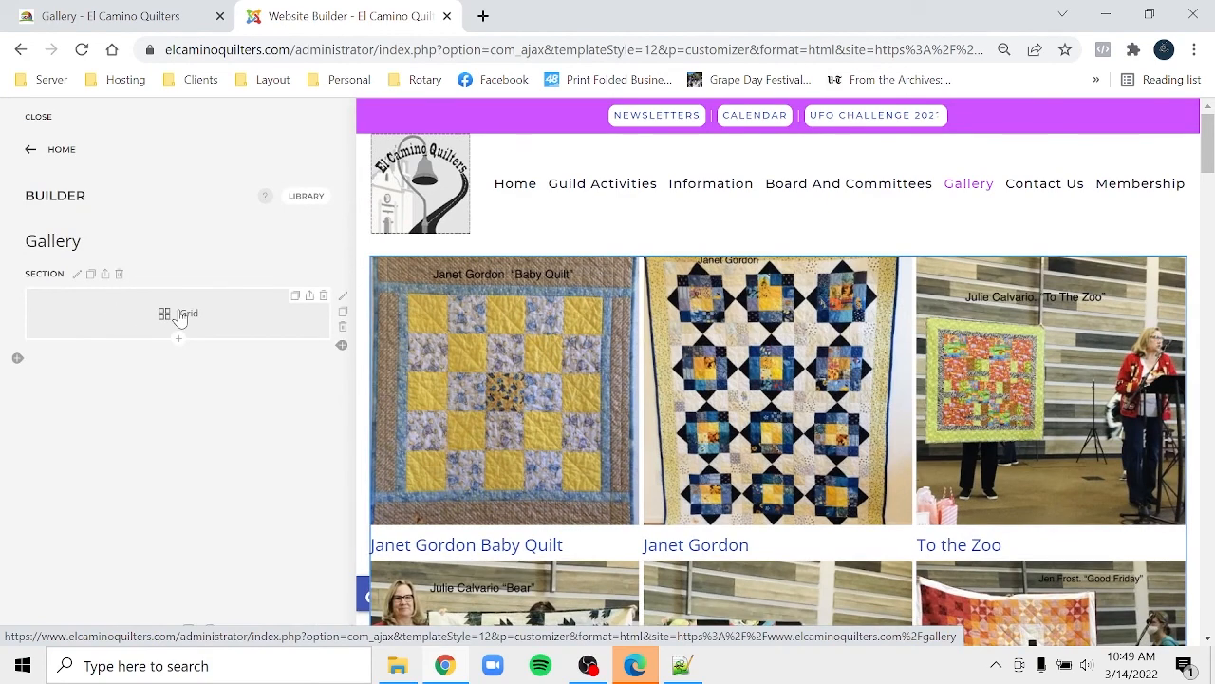
left_click(180, 318)
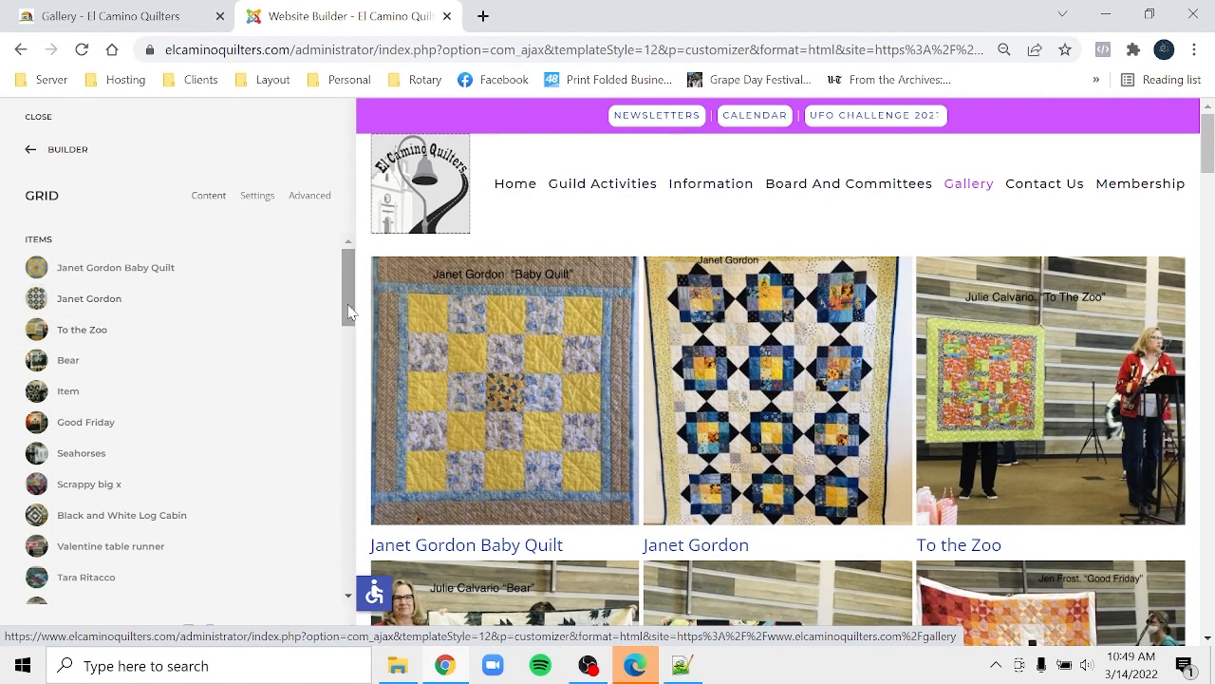
left_click_drag(348, 311, 390, 576)
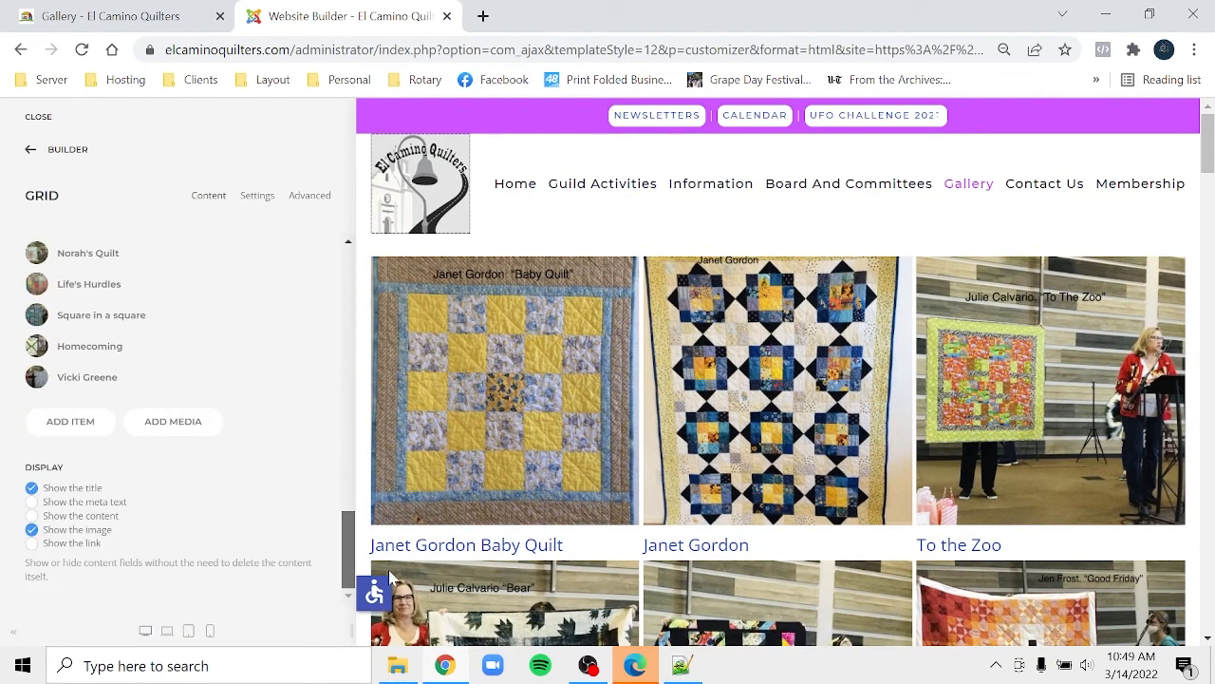
right_click(70, 435)
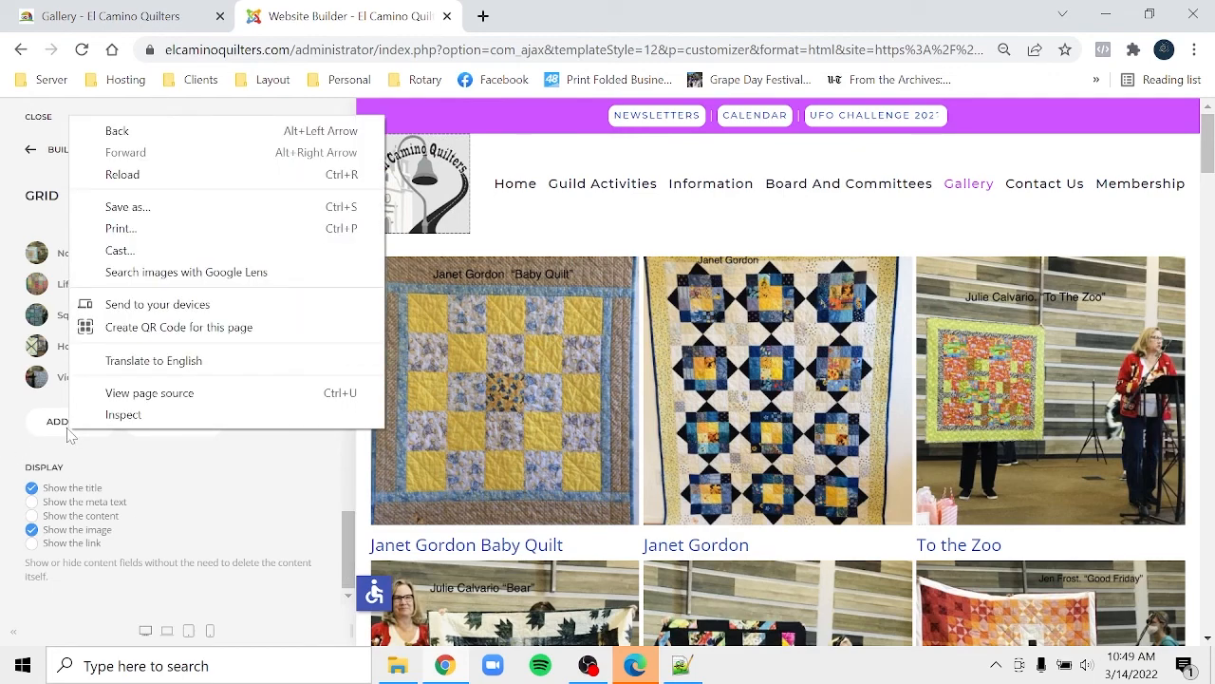
- Add a new blank item to the end of the gallery grid
left_click(57, 433)
left_click(55, 429)
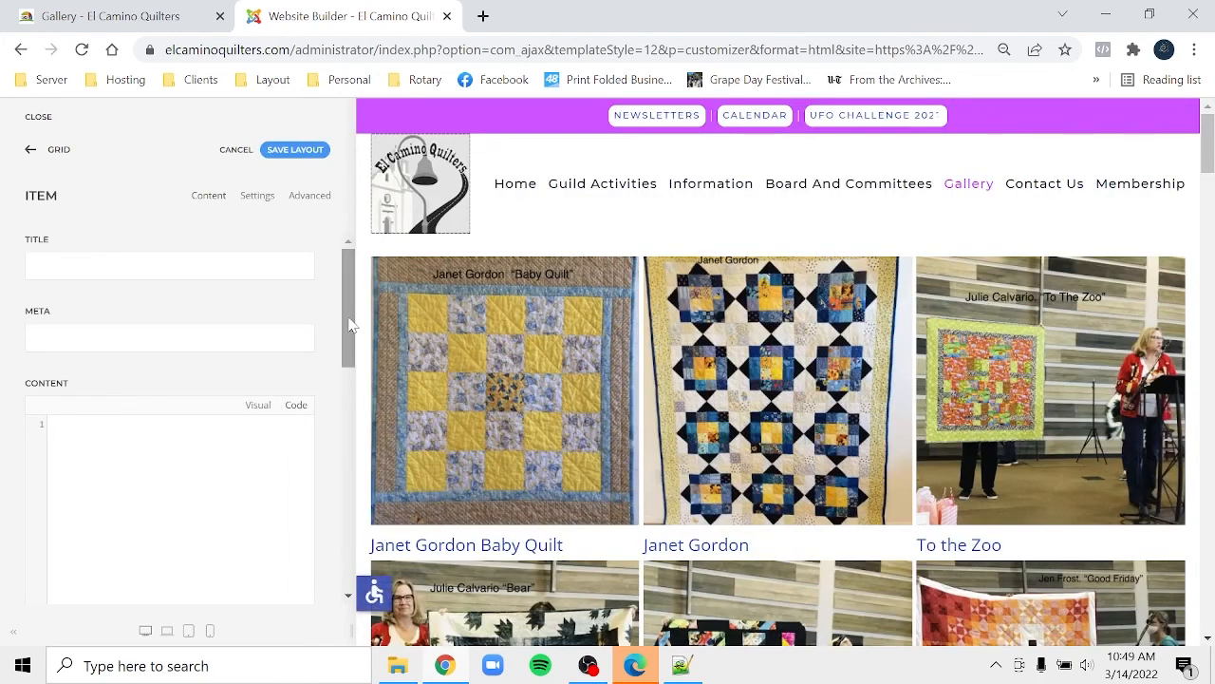
left_click_drag(347, 329, 354, 450)
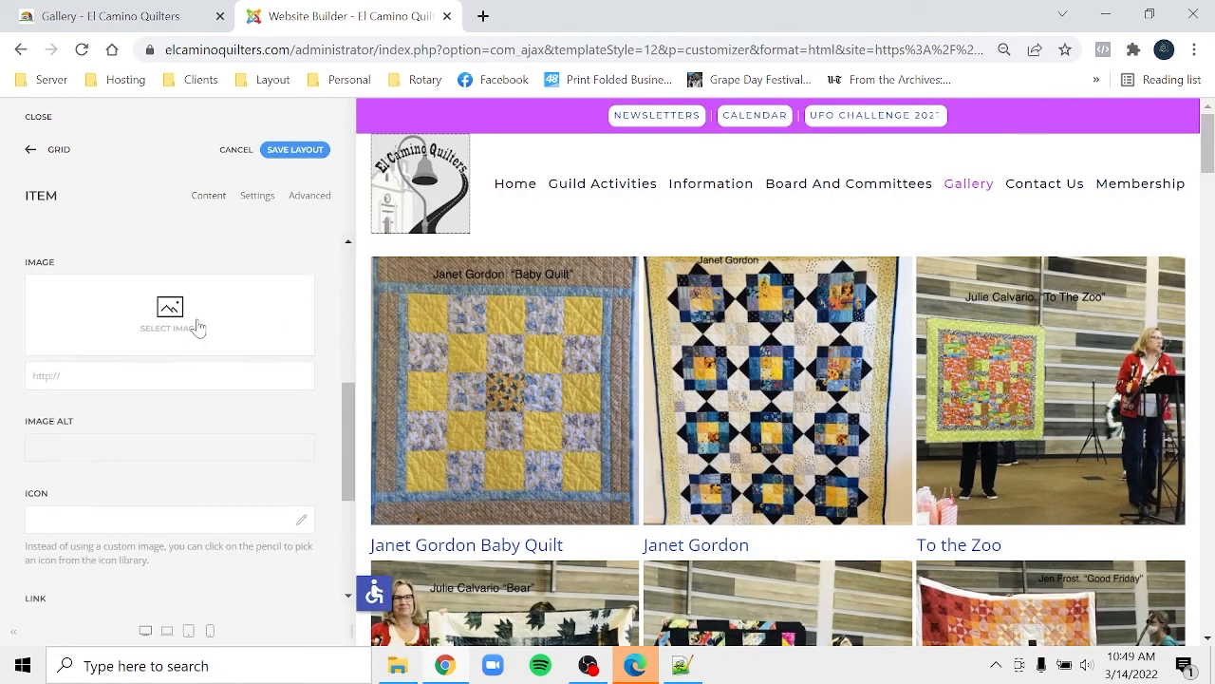
- Search the media picker for 6510 and set img_6510.jpg as the item's image
left_click(196, 320)
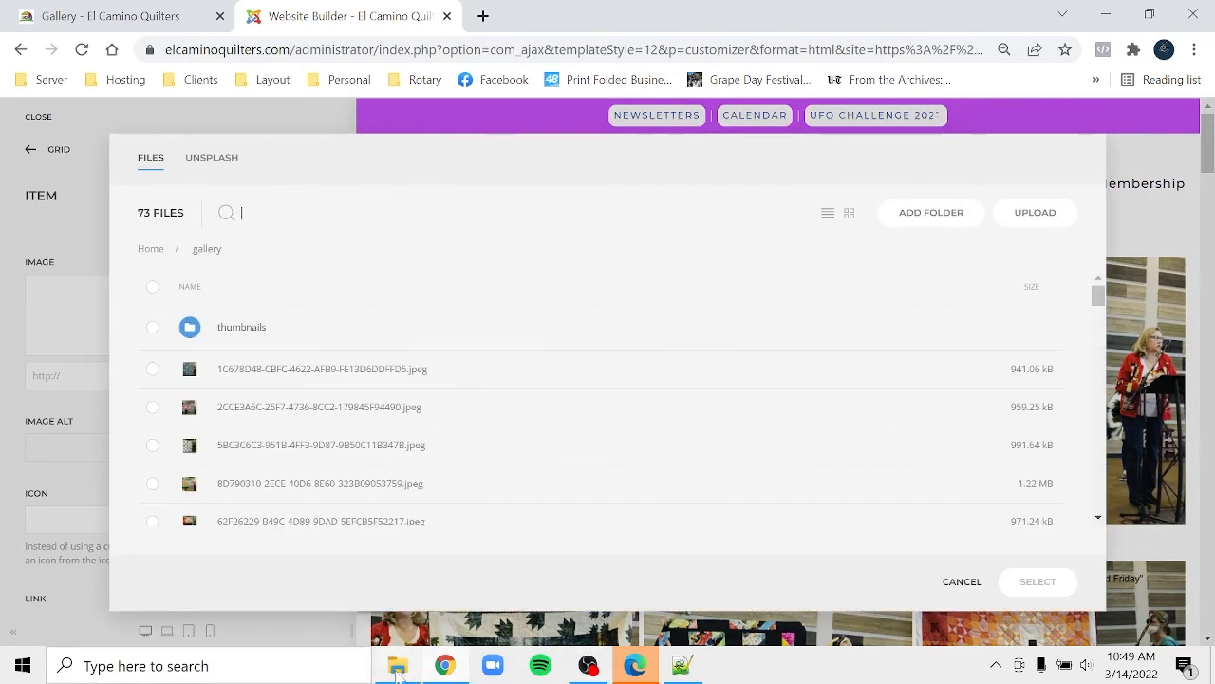
mouse_move(397, 667)
mouse_move(420, 617)
type("65")
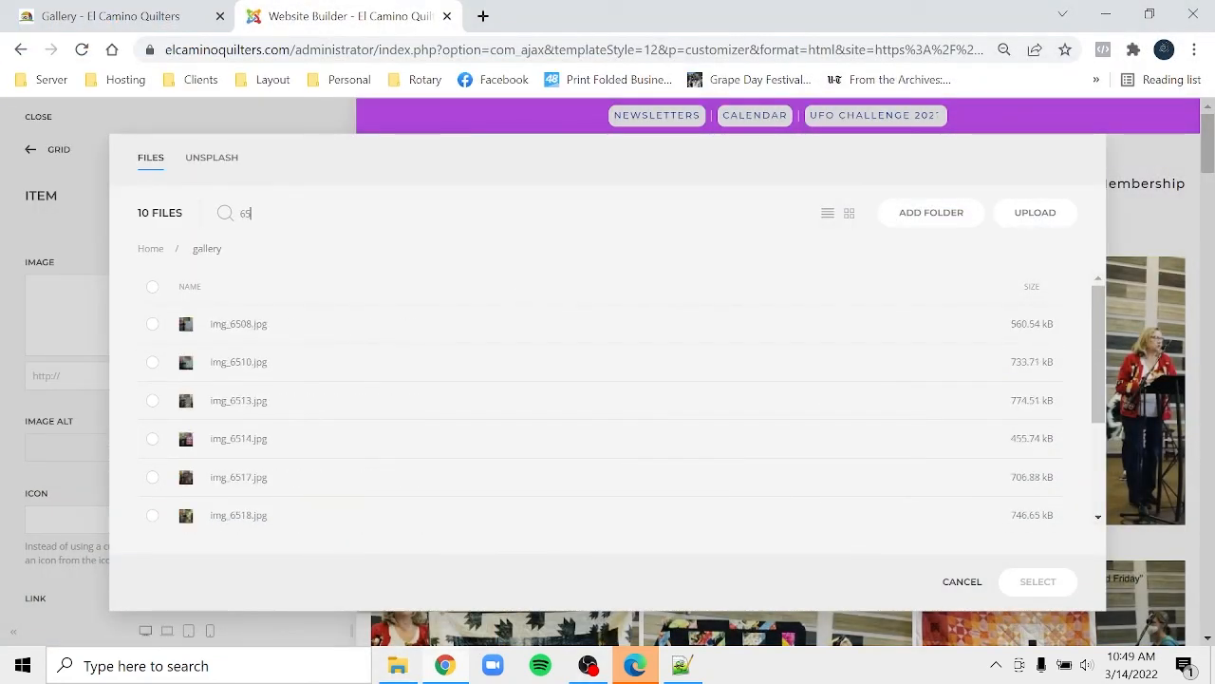
type("19")
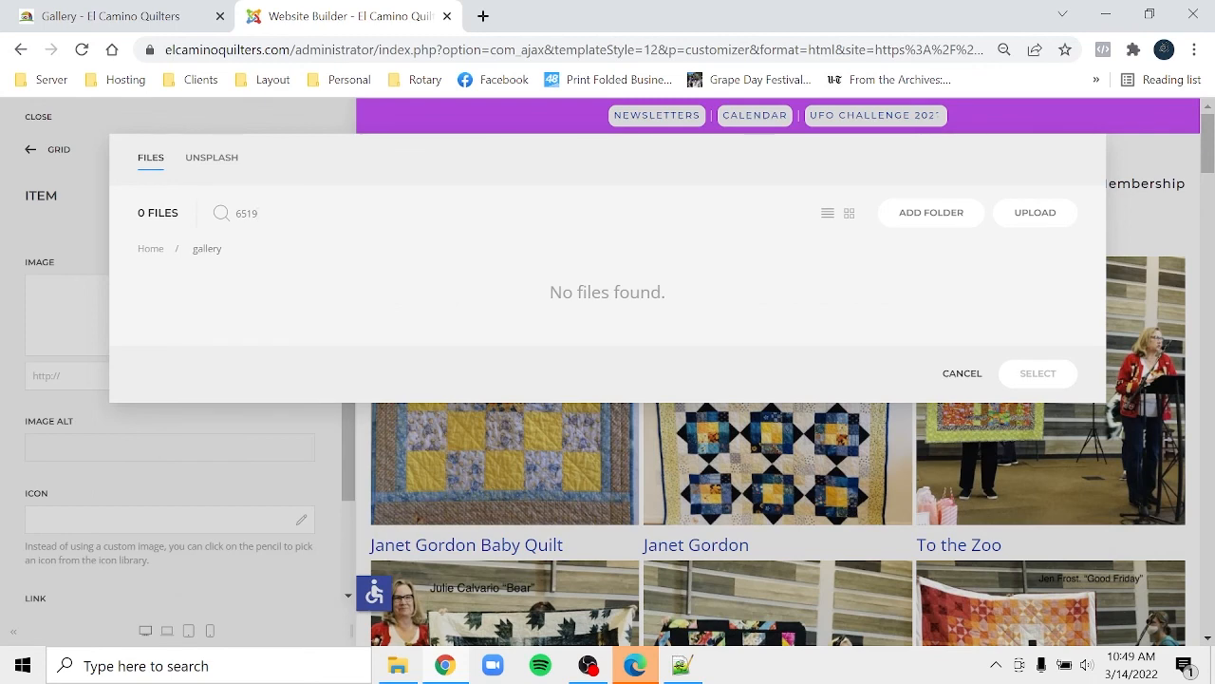
key("BackSpace")
type("0")
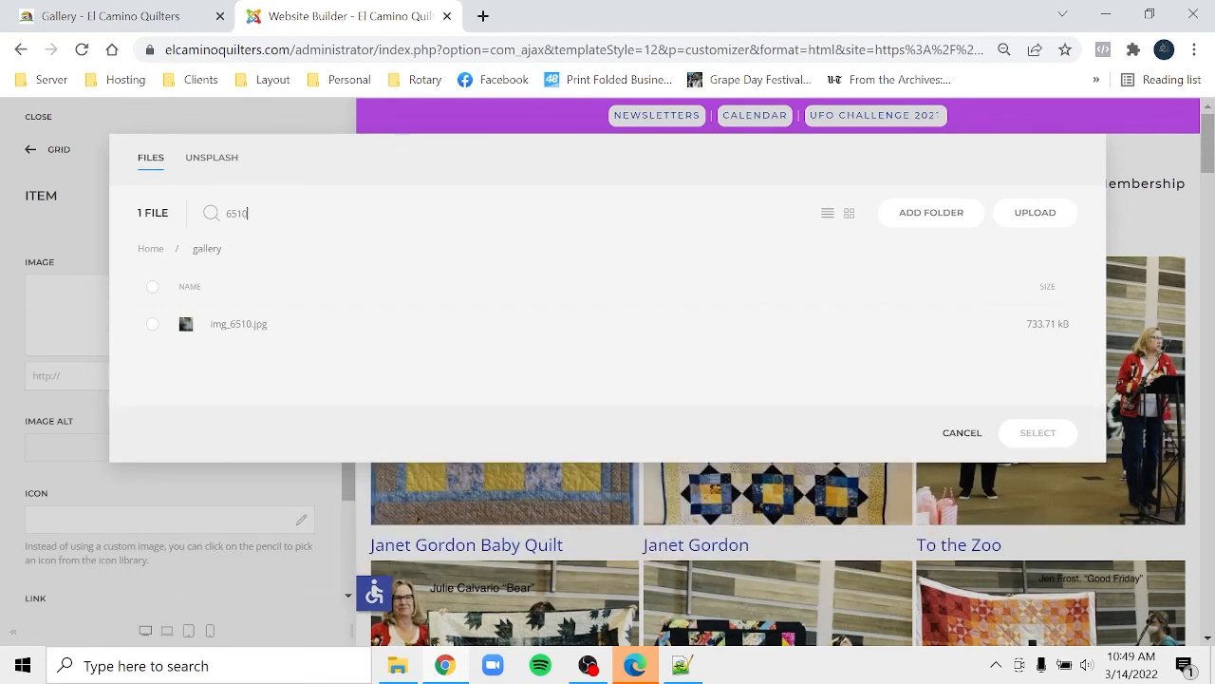
left_click(269, 328)
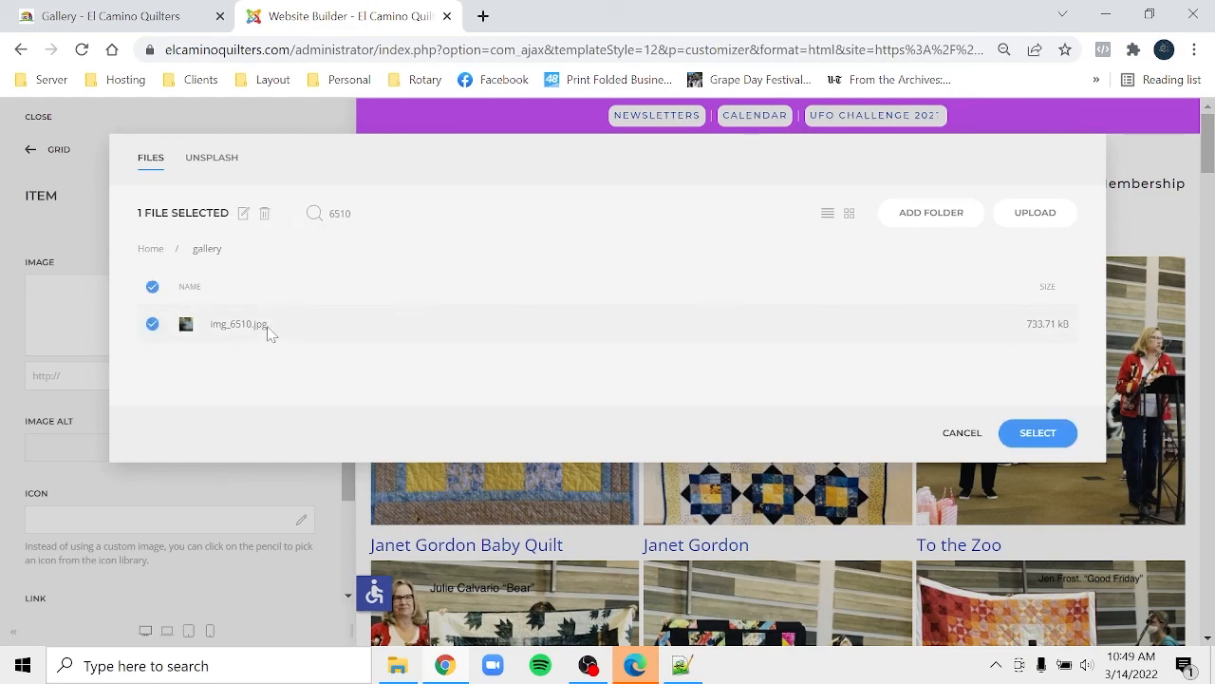
left_click(1054, 432)
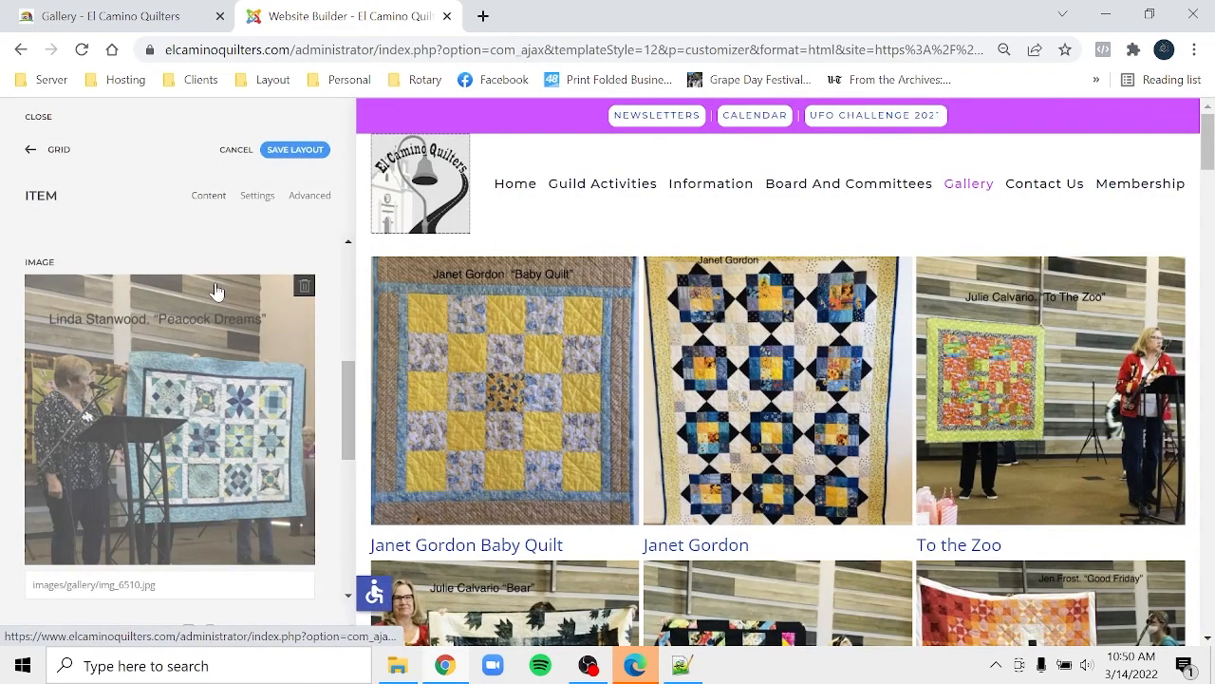
- Enter 'Peacock Dreams' as the item title, save the layout and return to the Grid list
scroll(353, 219, "up", 5)
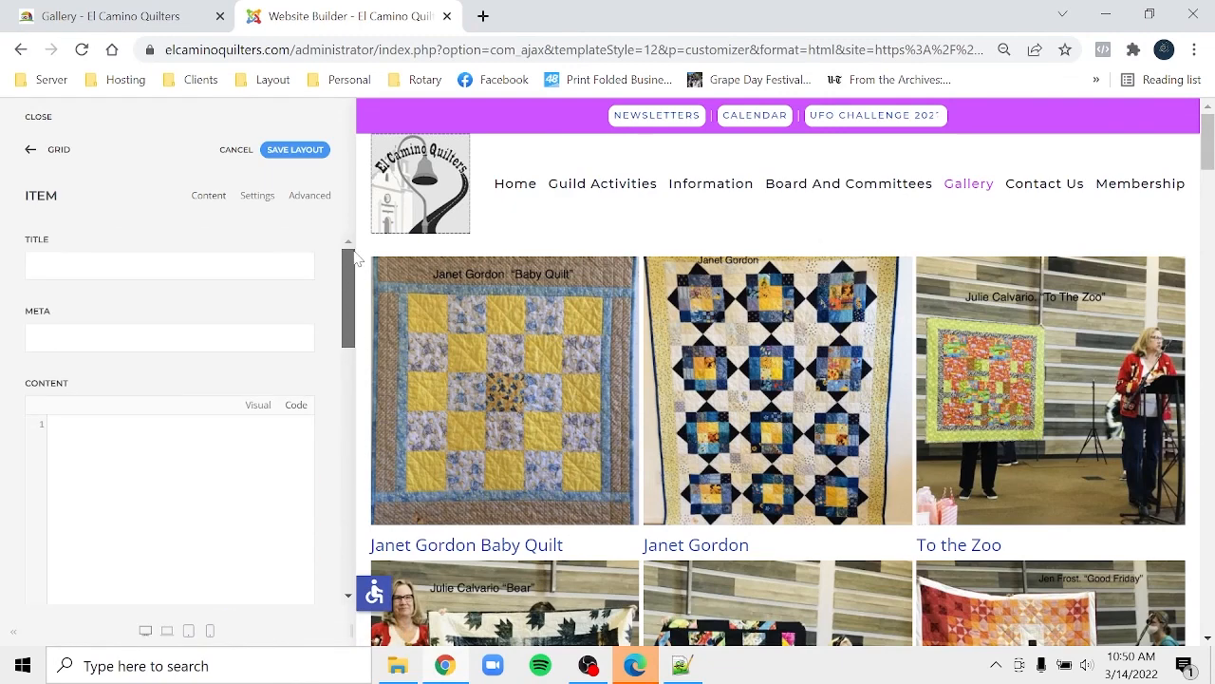
left_click(169, 266)
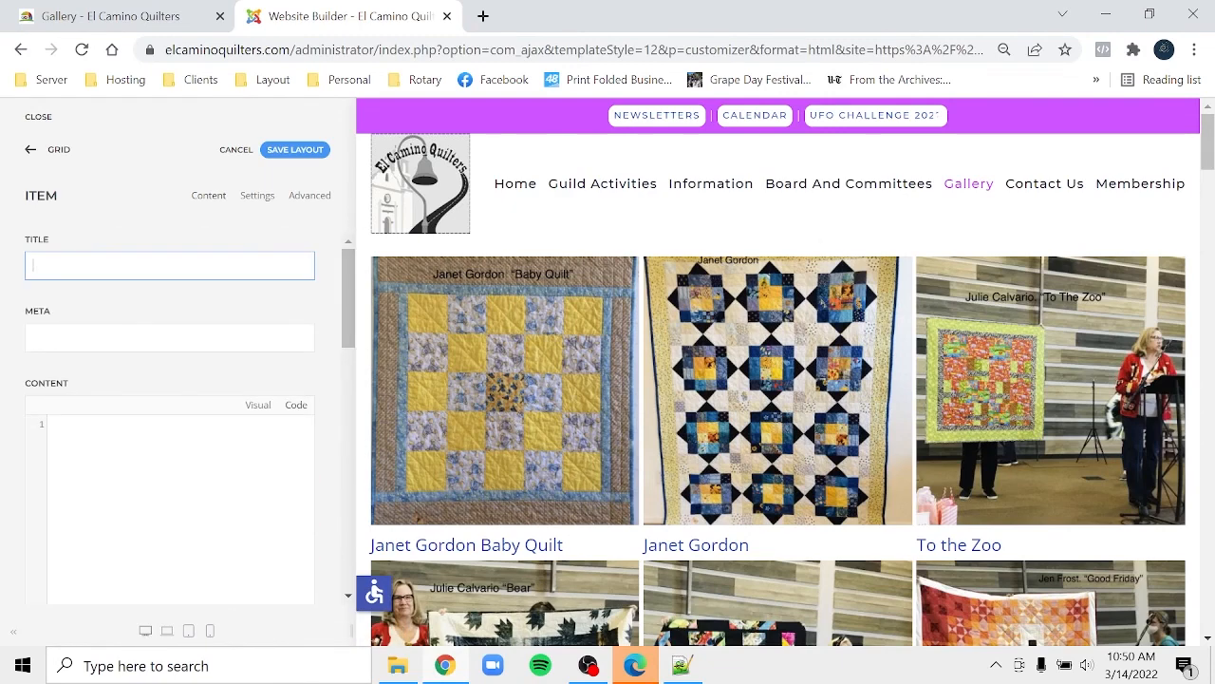
type("Peac")
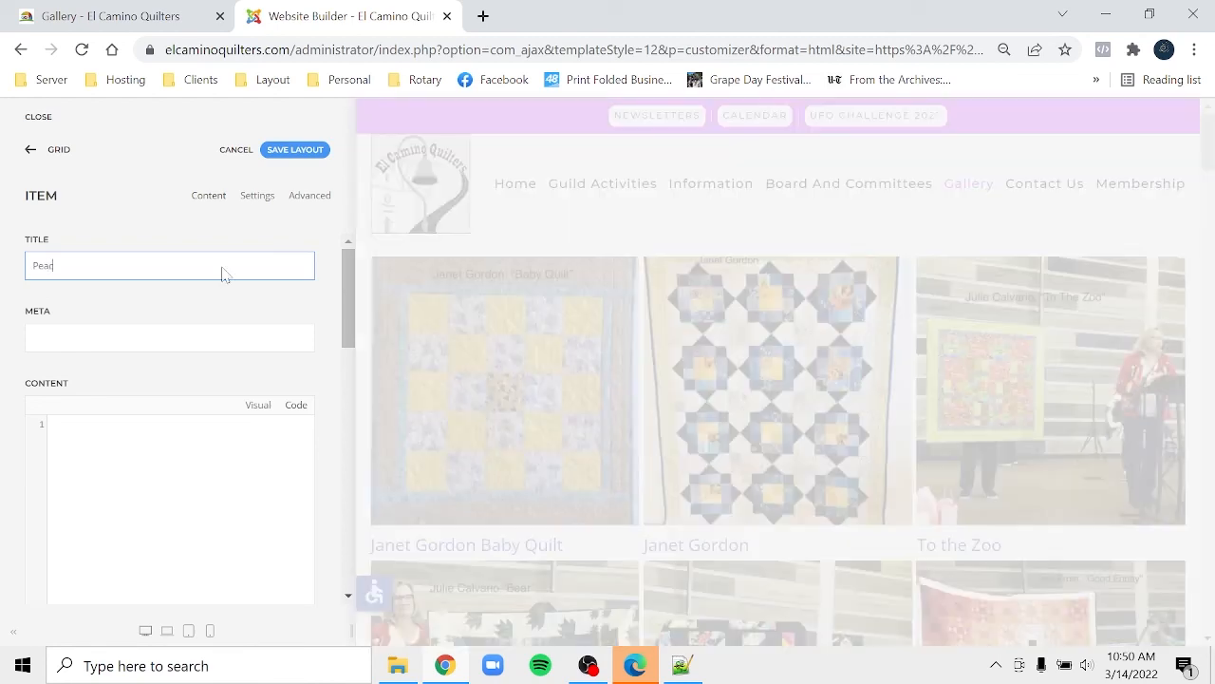
type("ock Dreams")
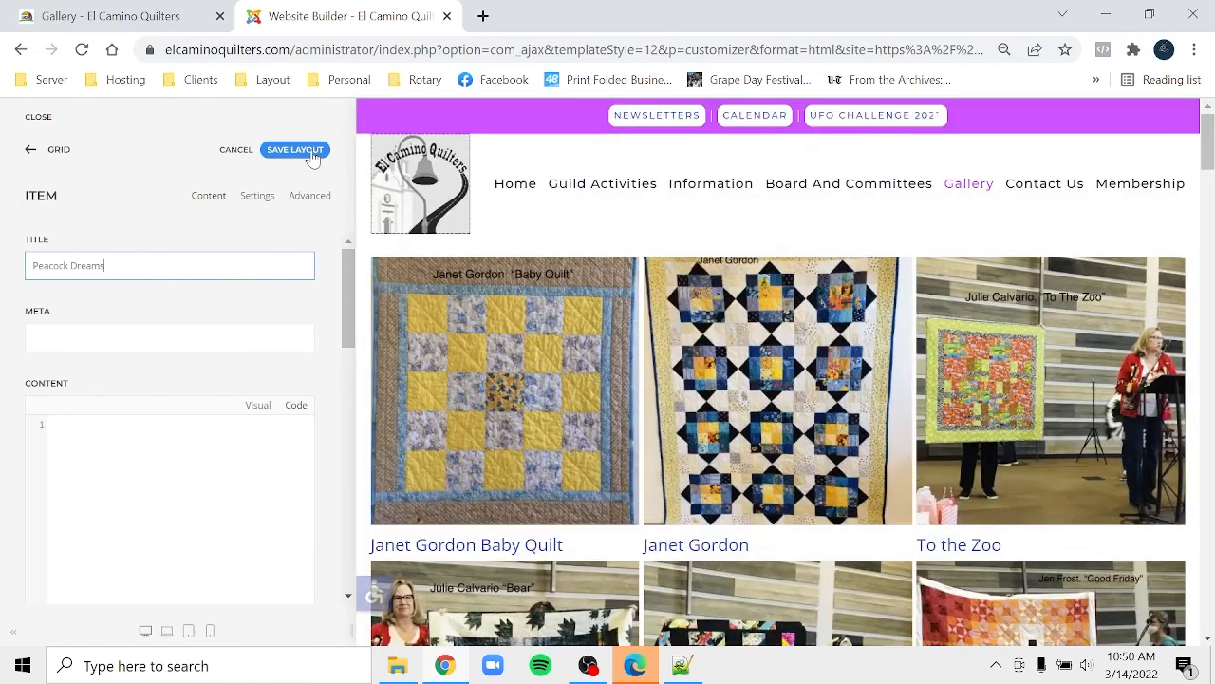
left_click(312, 154)
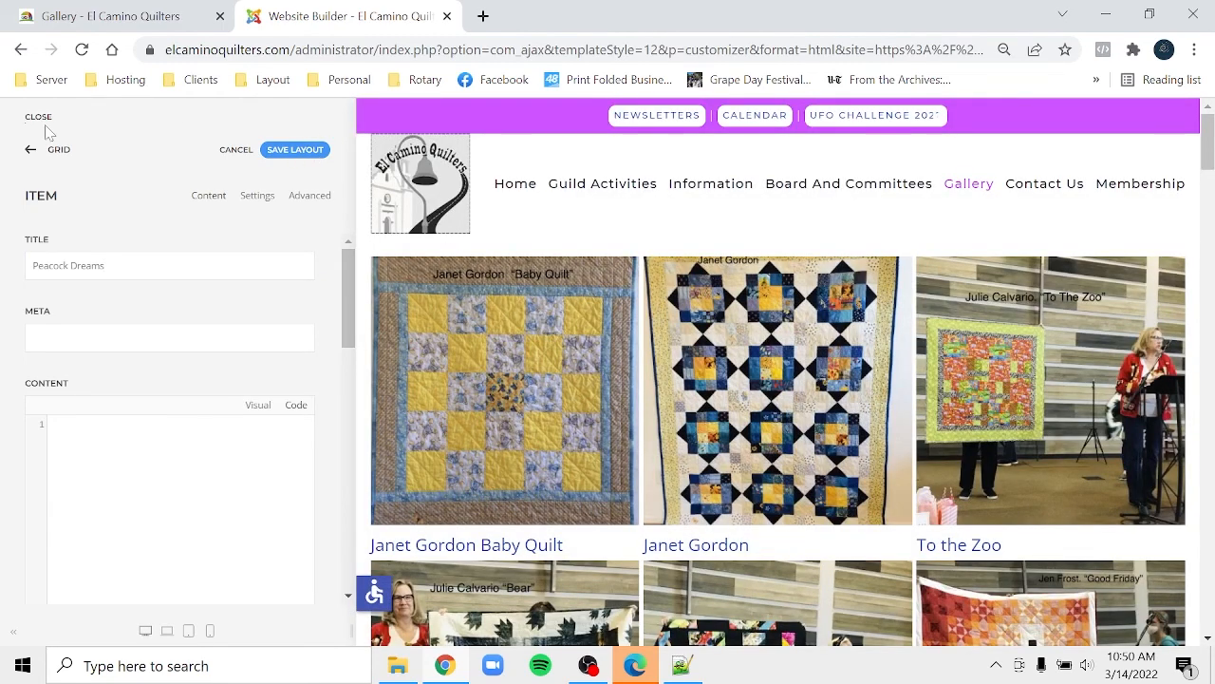
left_click(54, 155)
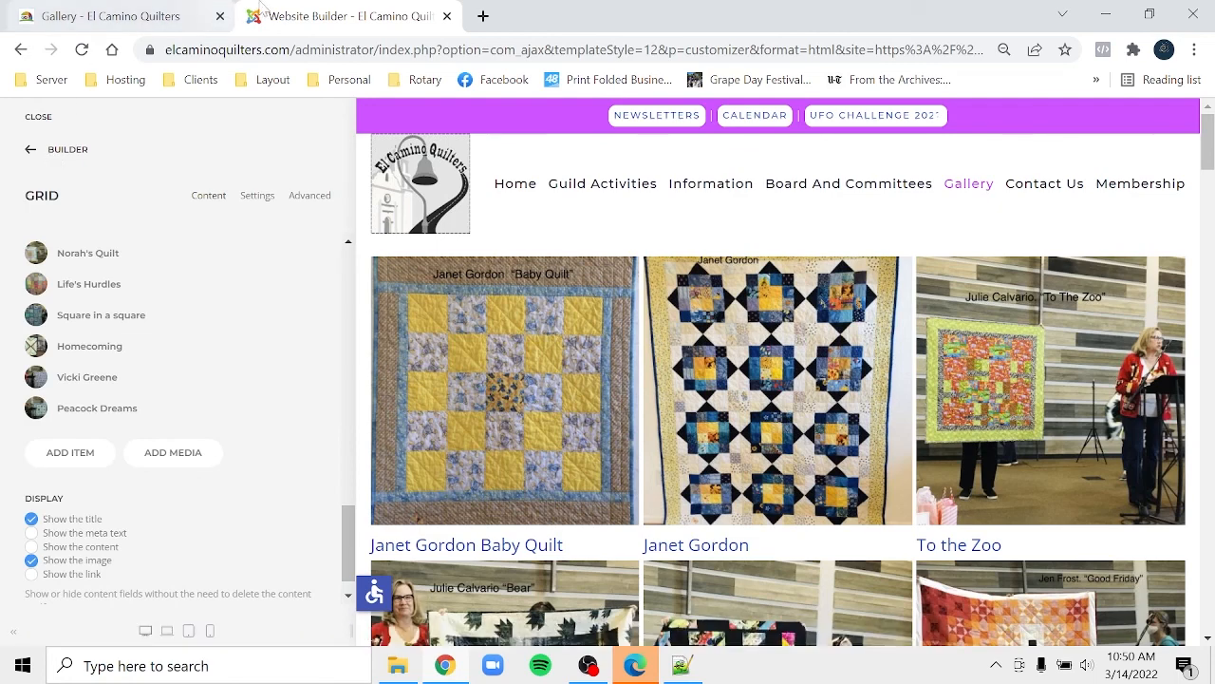
left_click(145, 26)
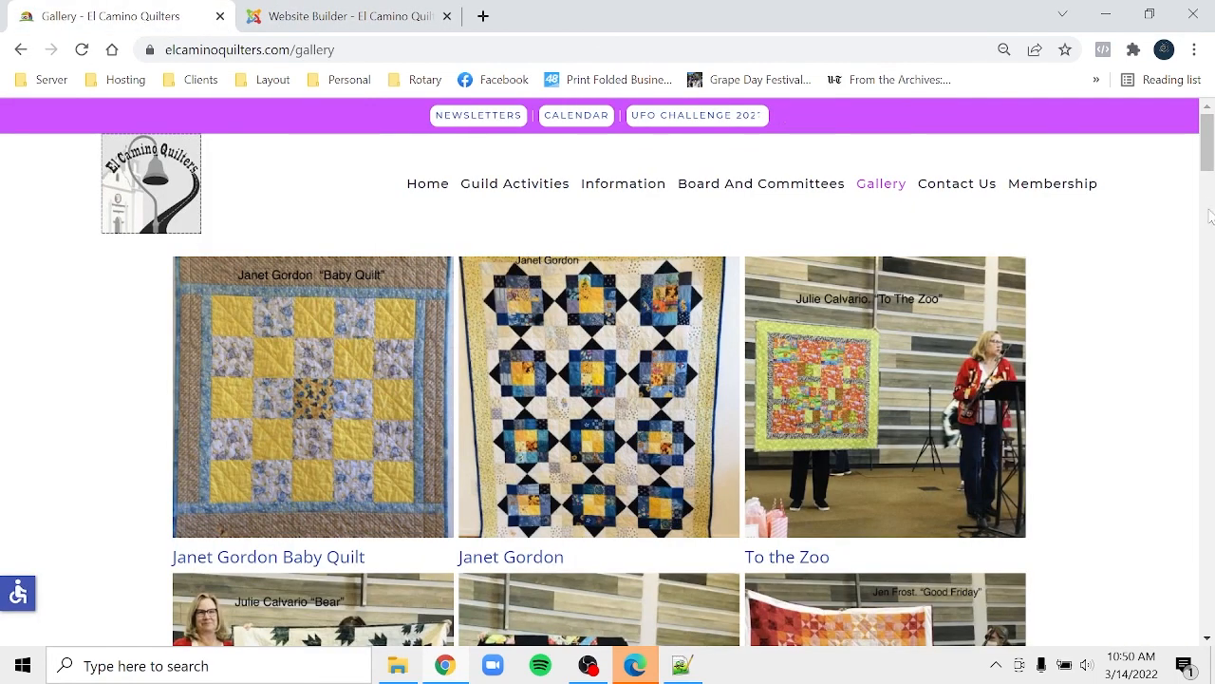
- Reload the live Gallery page to check Peacock Dreams at the bottom, then back out to the YOOtheme menu
left_click(85, 48)
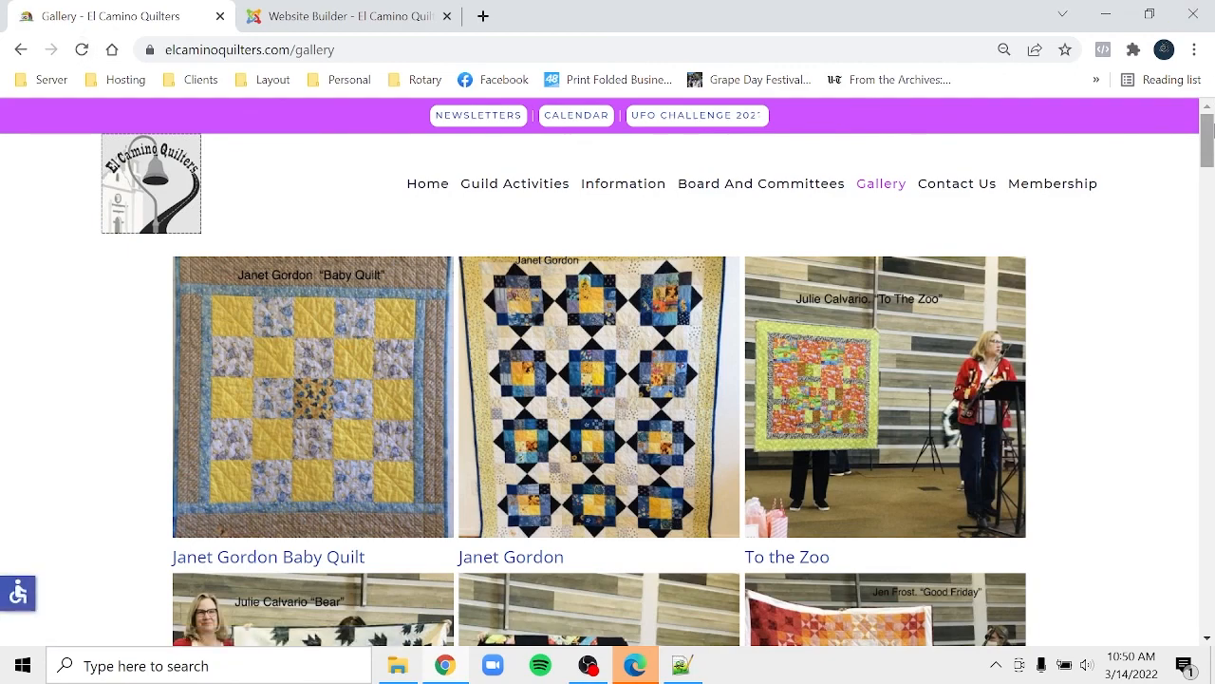
left_click_drag(1208, 133, 1020, 1)
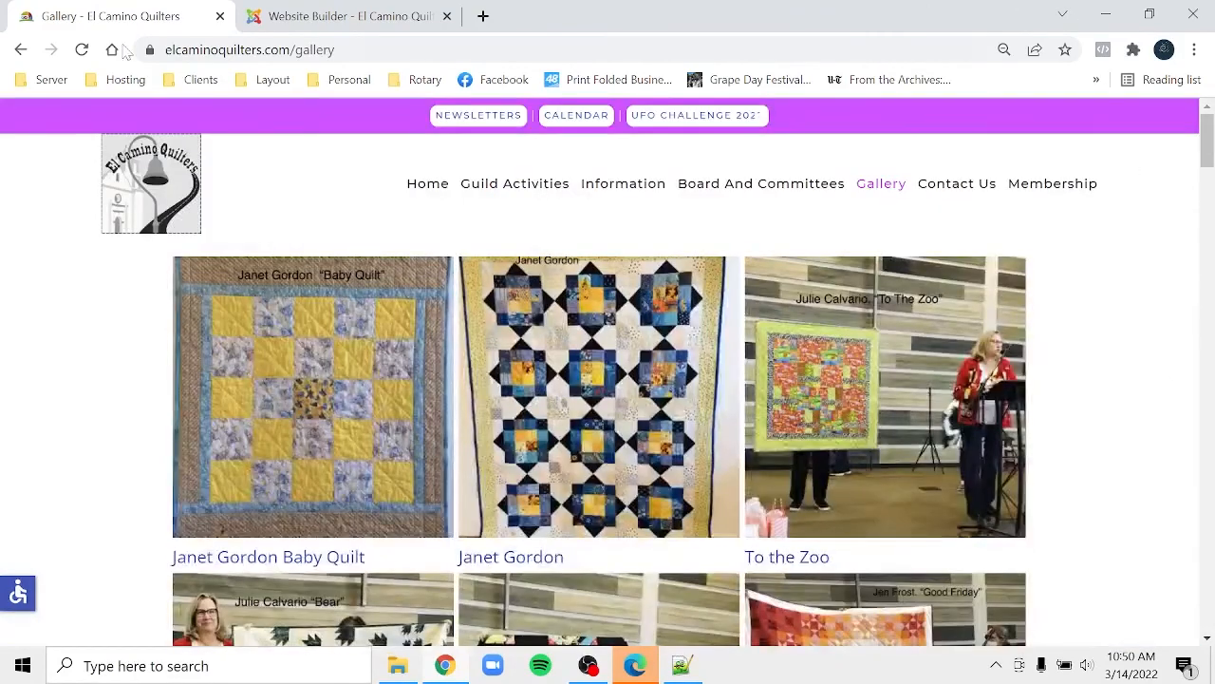
left_click(306, 12)
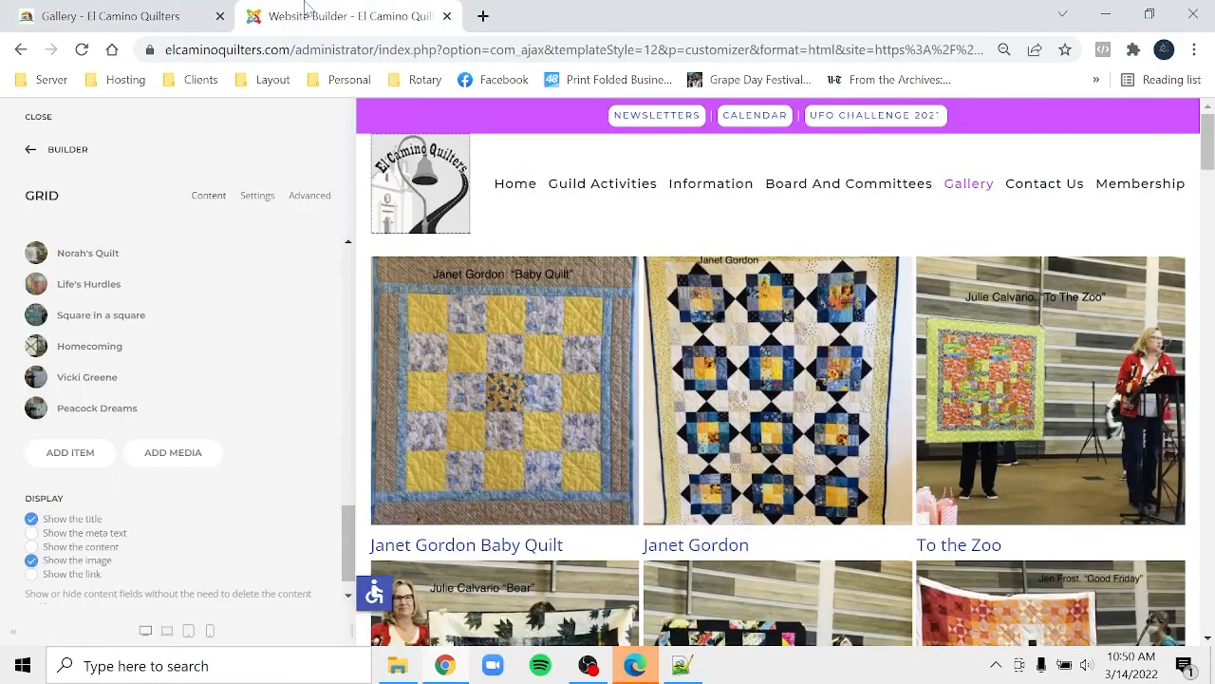
left_click(57, 151)
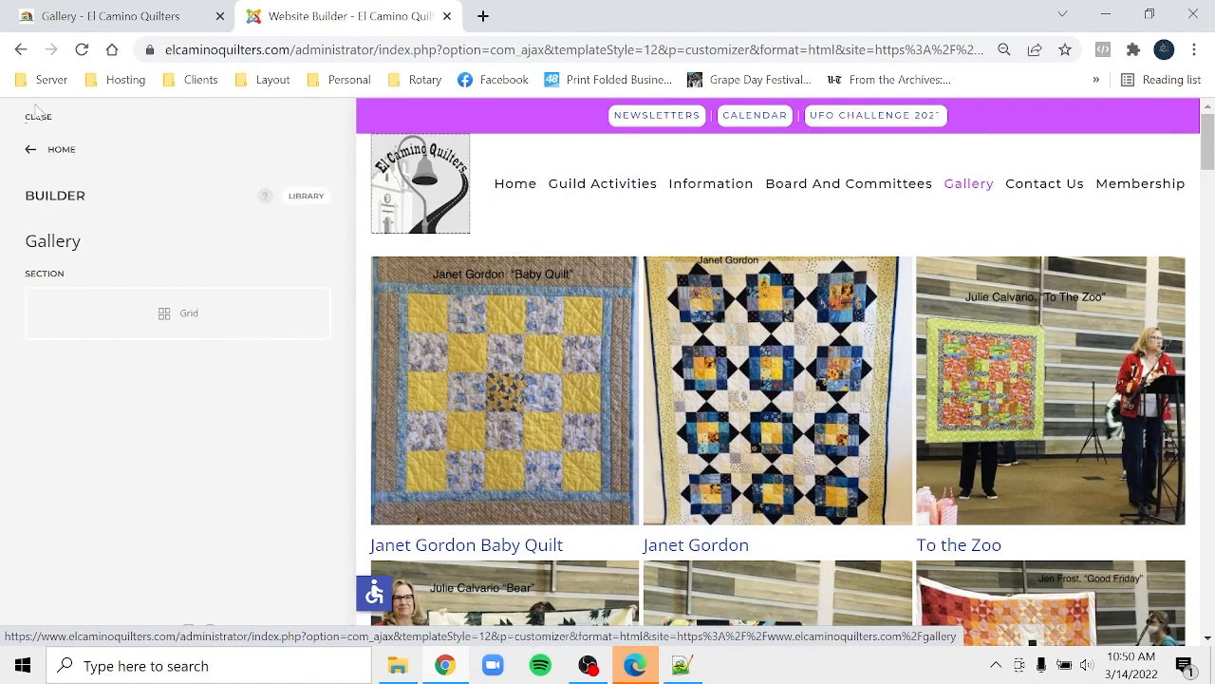
left_click(40, 157)
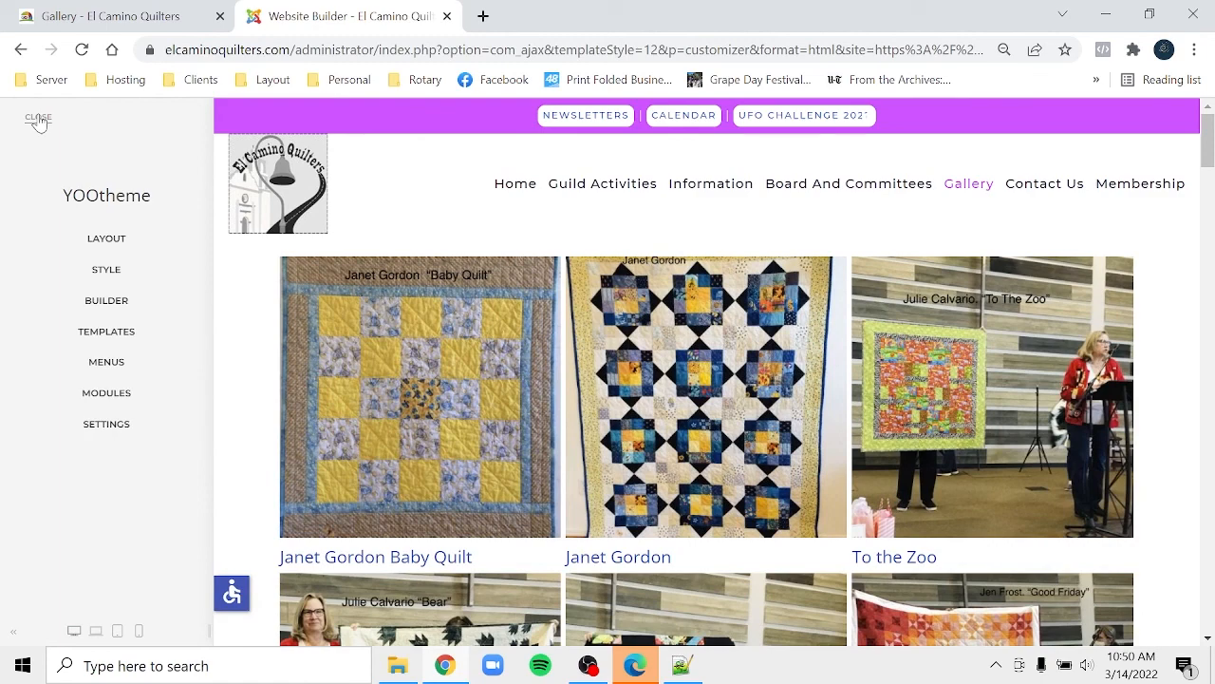
- Close the builder and log out of the Joomla administrator
left_click(38, 119)
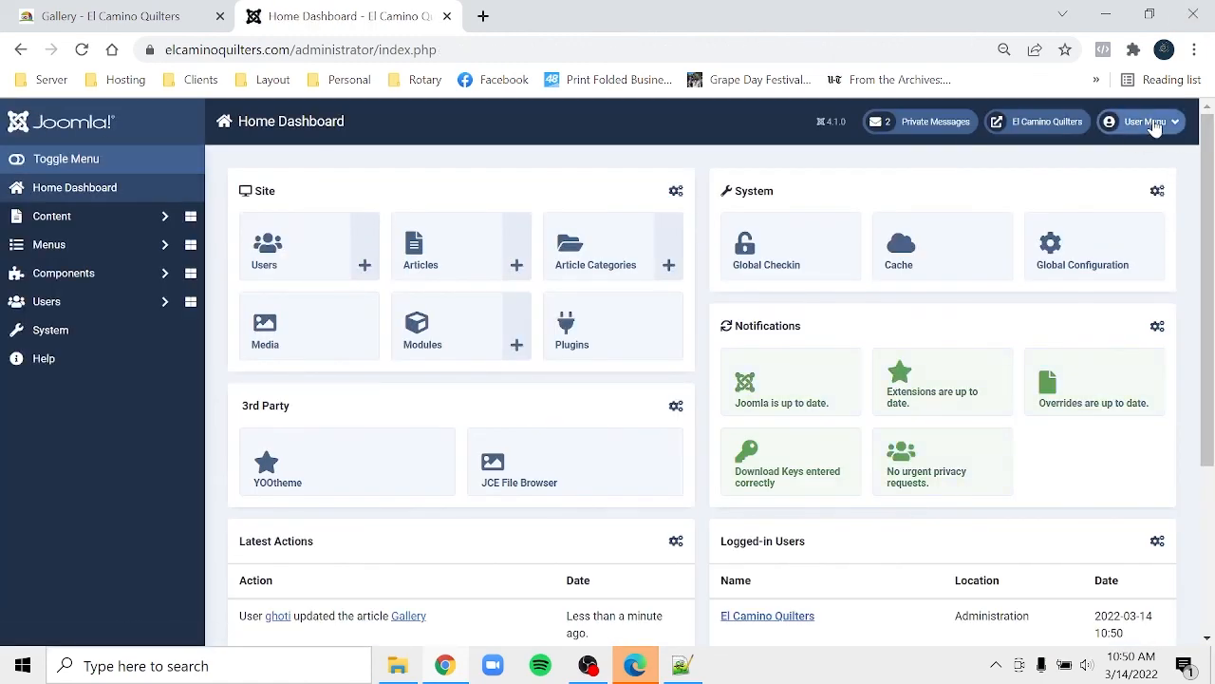
left_click(1156, 126)
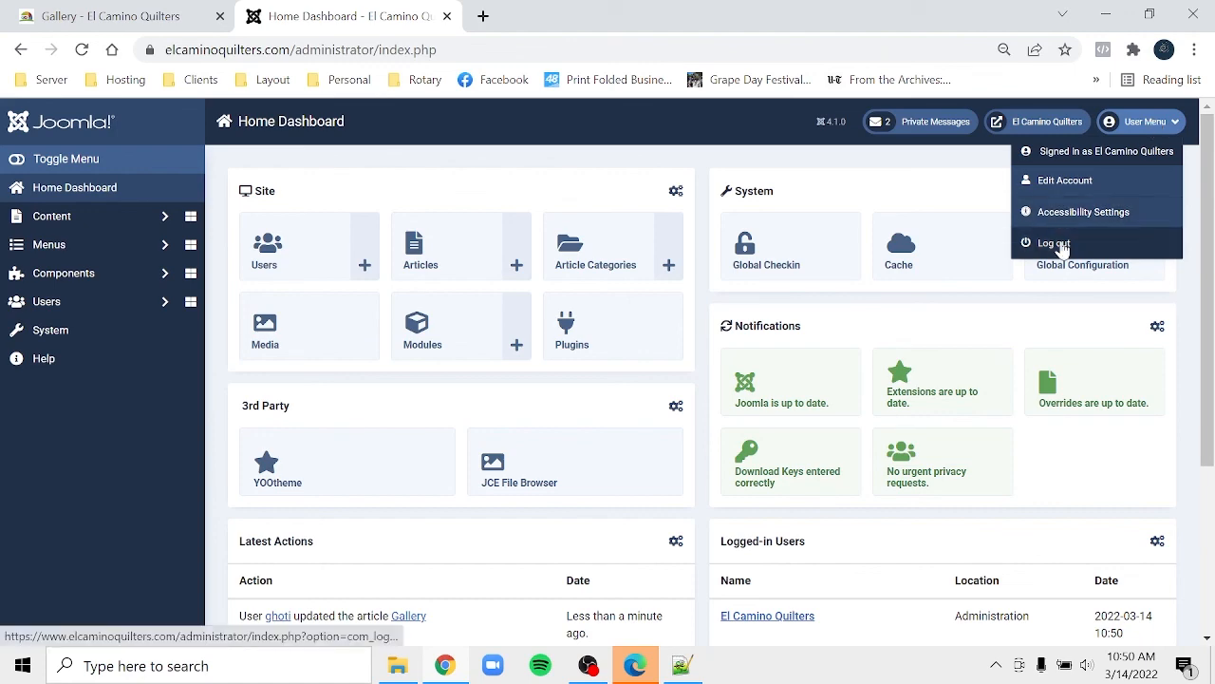
left_click(1059, 243)
- Log out of the front-end site from the Membership page
left_click(130, 16)
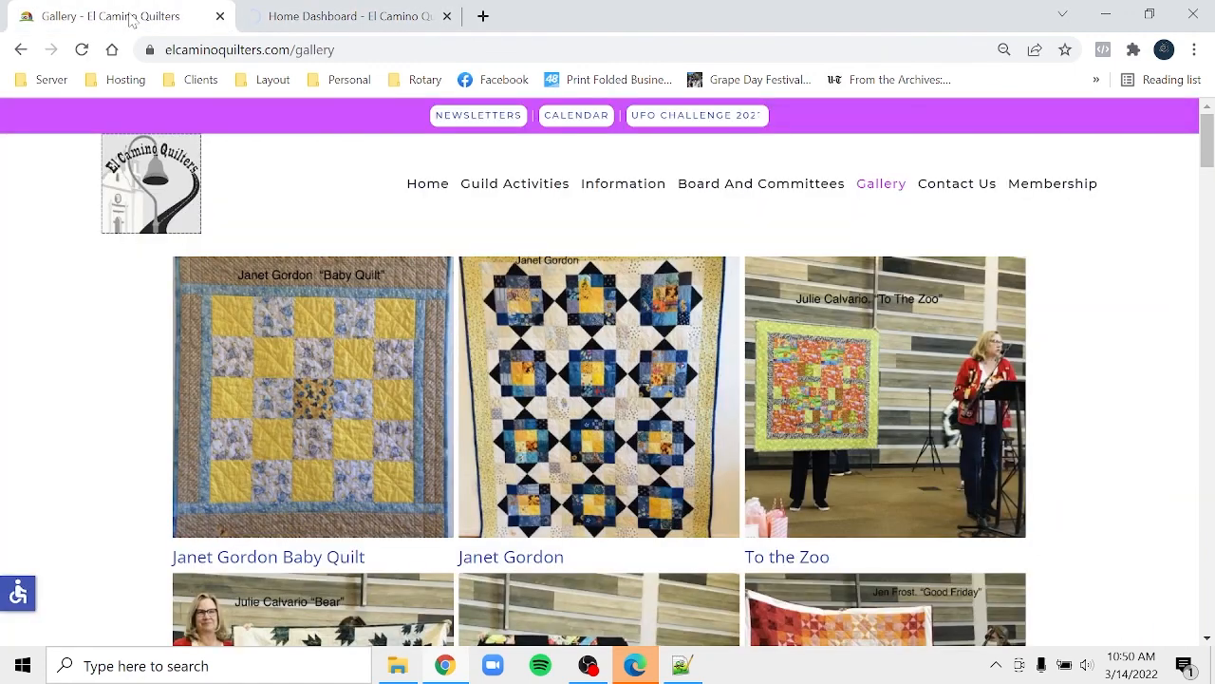
left_click(1041, 190)
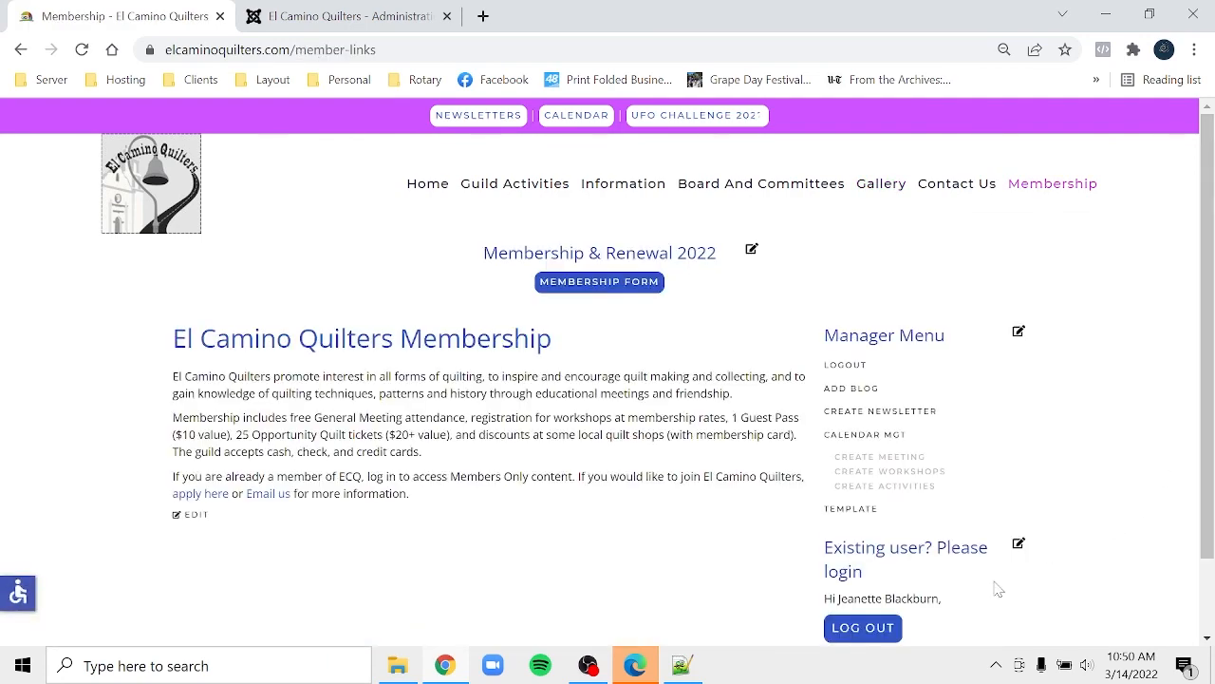
left_click(874, 632)
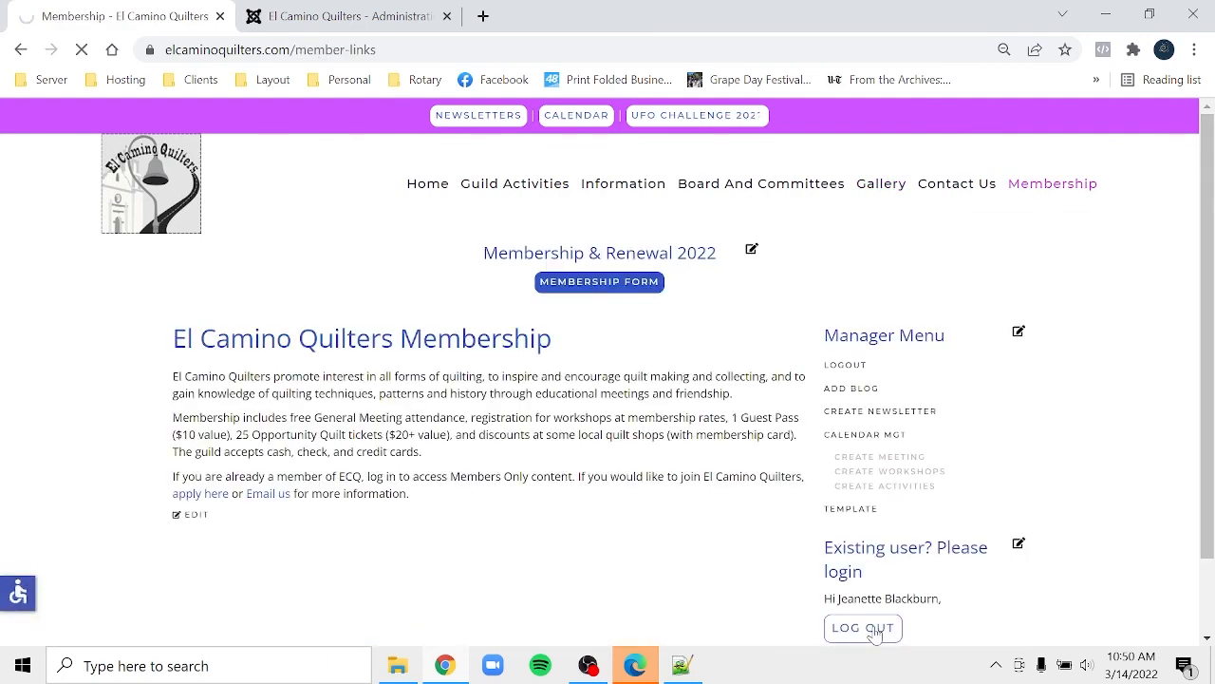